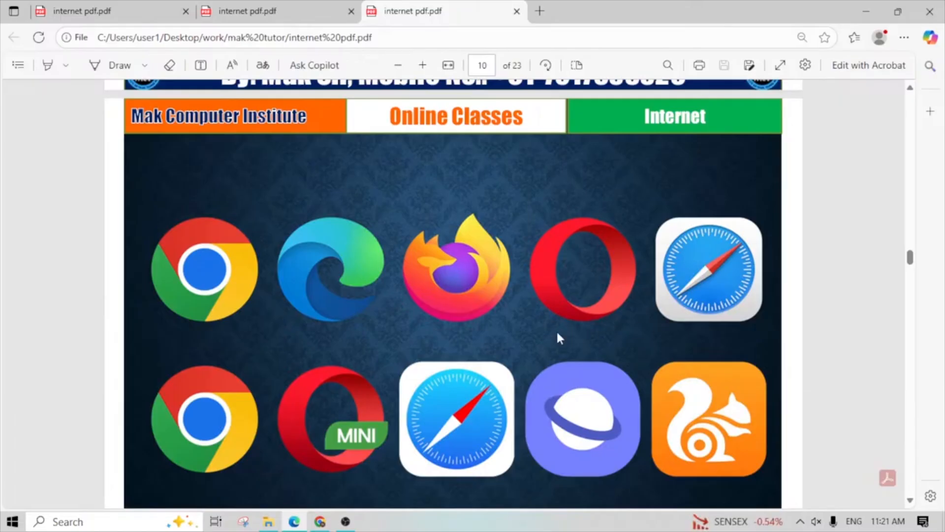
- Read the PDF slide explaining what a browser is, including the first web browsers and the commonly used ones
scroll(557, 337, down, 10)
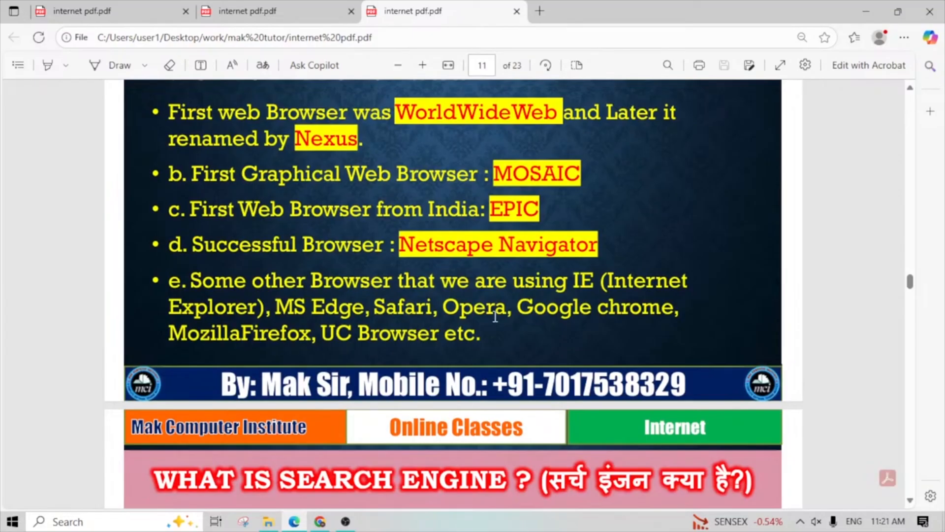
scroll(495, 316, up, 3)
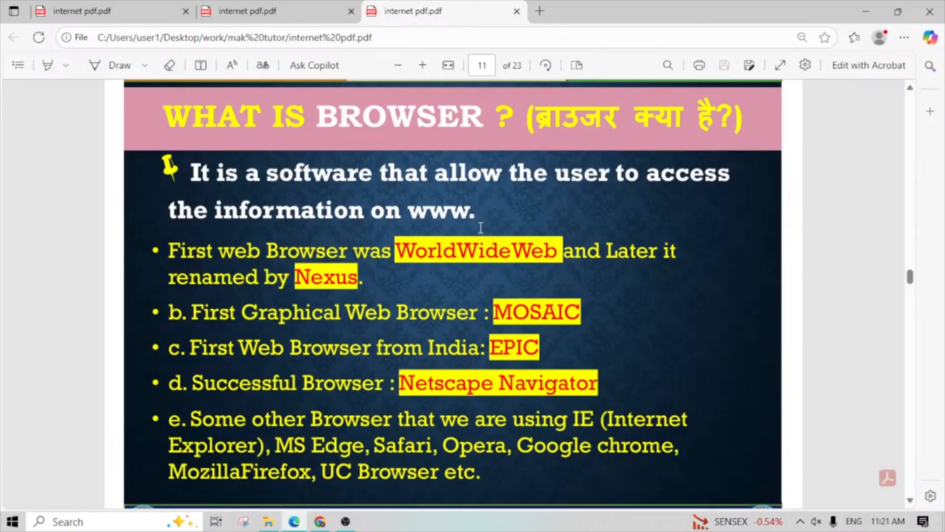
scroll(481, 227, down, 7)
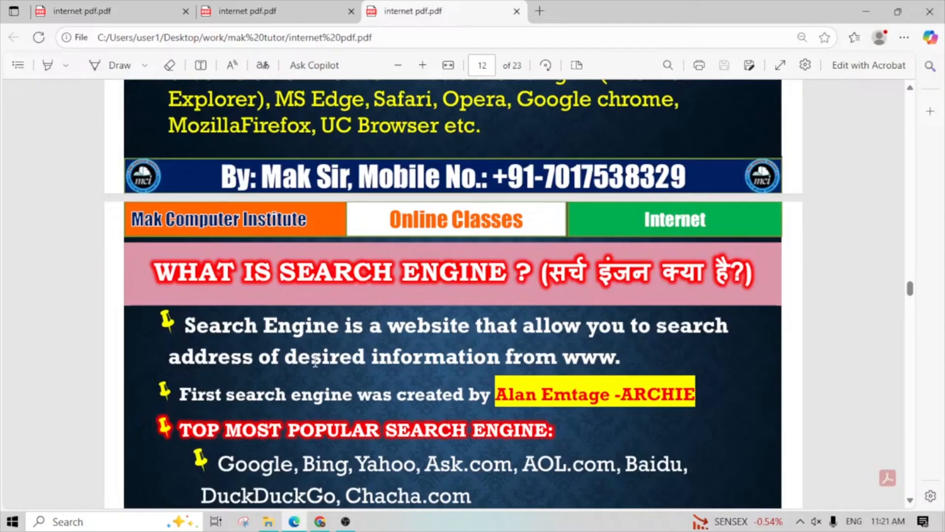
scroll(364, 311, up, 5)
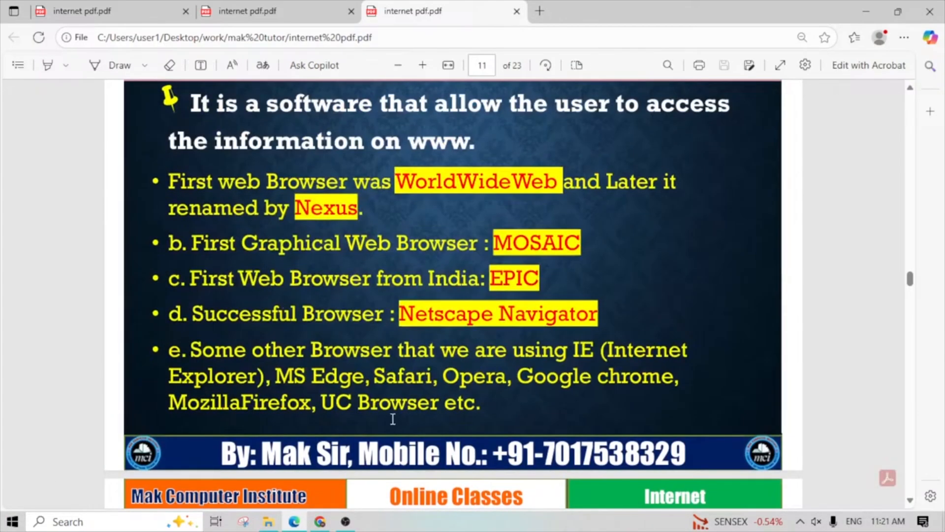
scroll(392, 419, down, 5)
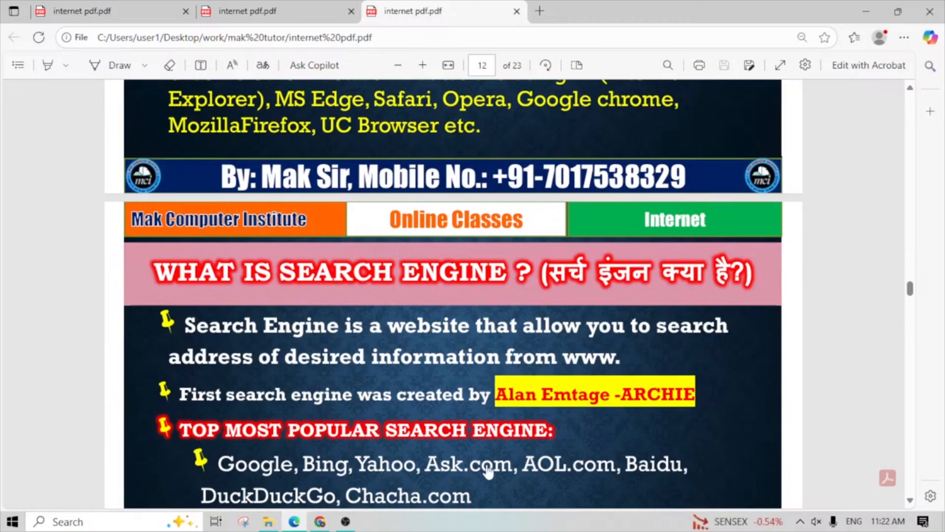
- Examine the search engine slide, marking its definition text while comparing it with the preceding browser slide
scroll(475, 471, down, 1)
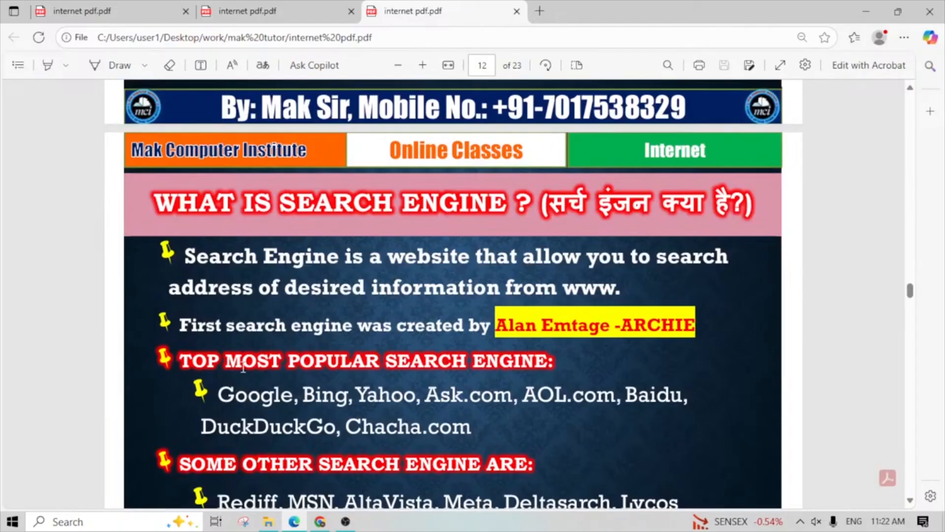
scroll(331, 413, down, 3)
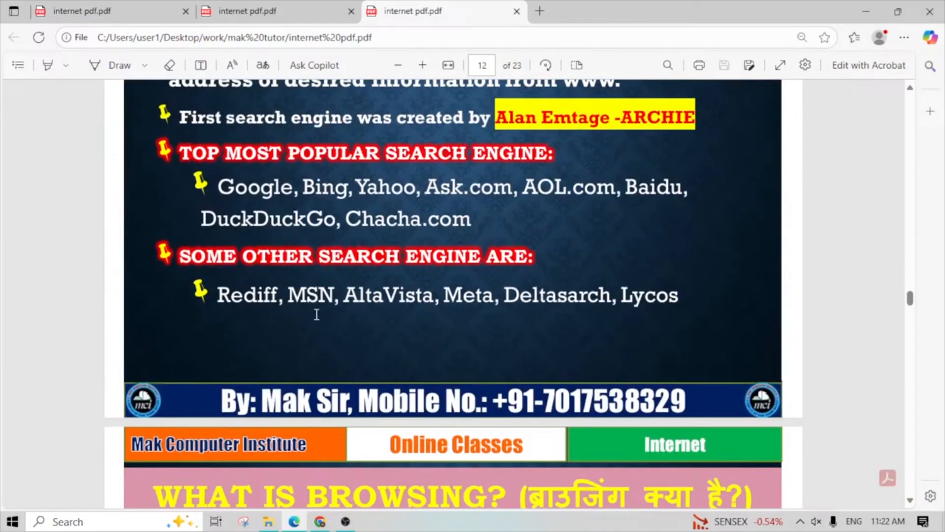
scroll(391, 282, up, 1)
scroll(389, 282, up, 1)
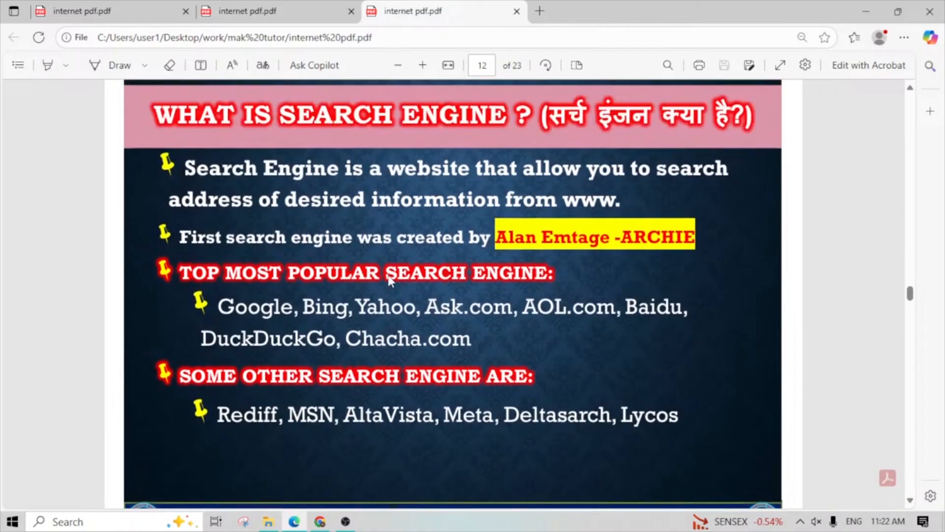
drag(347, 191, 532, 195)
scroll(504, 220, up, 4)
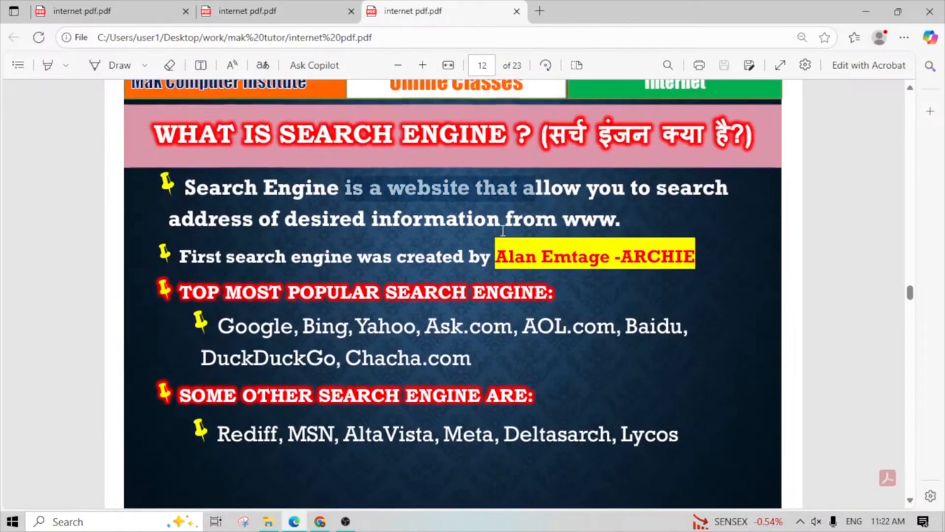
drag(343, 215, 463, 231)
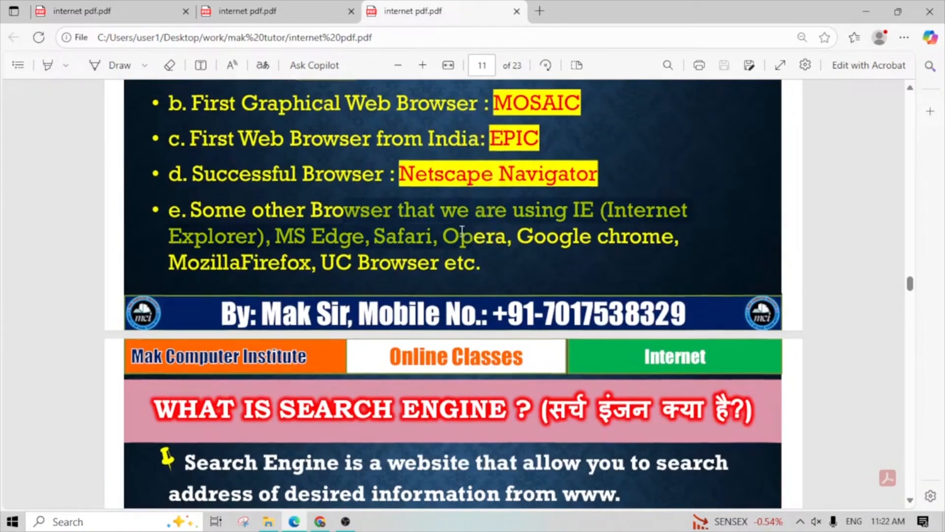
scroll(462, 231, down, 2)
drag(352, 326, 490, 339)
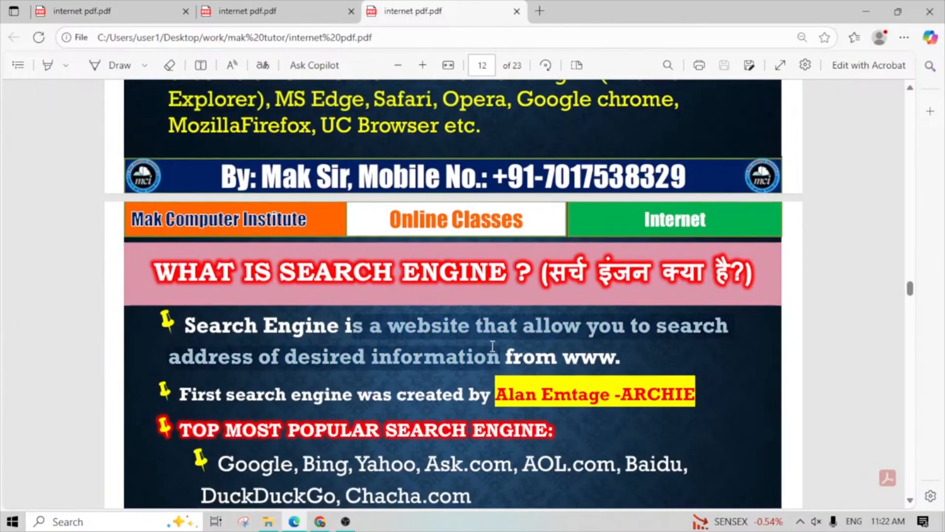
click(458, 377)
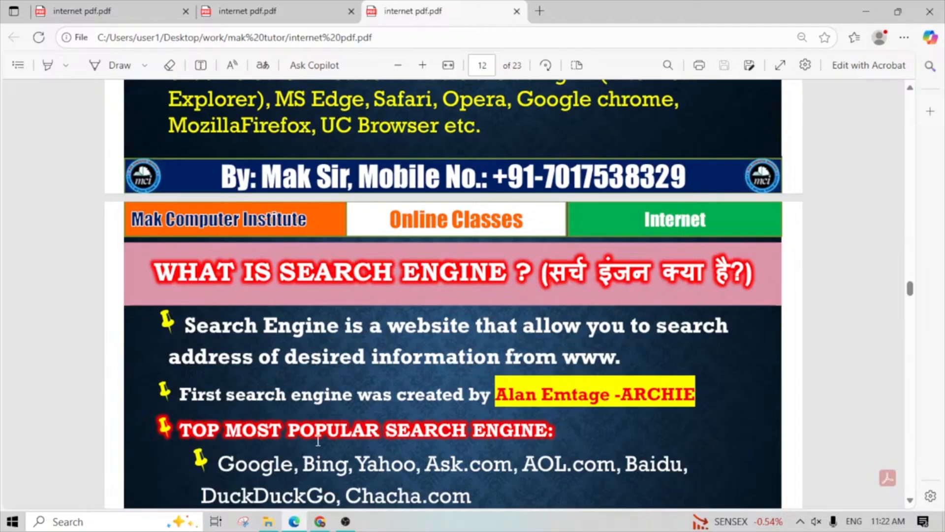
- Read the slides defining browsing, website, web page and homepage, marking "WWW" in the website definition
scroll(319, 453, down, 10)
scroll(233, 428, down, 2)
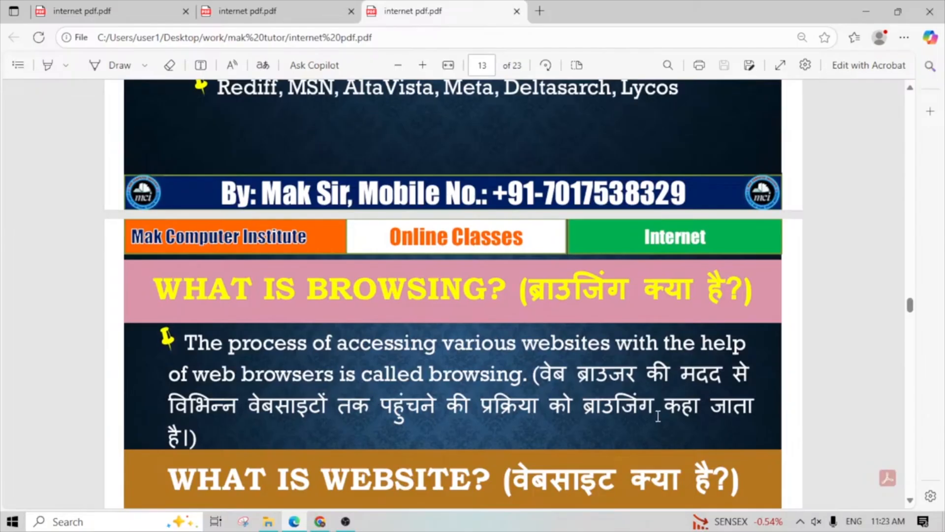
scroll(657, 416, down, 3)
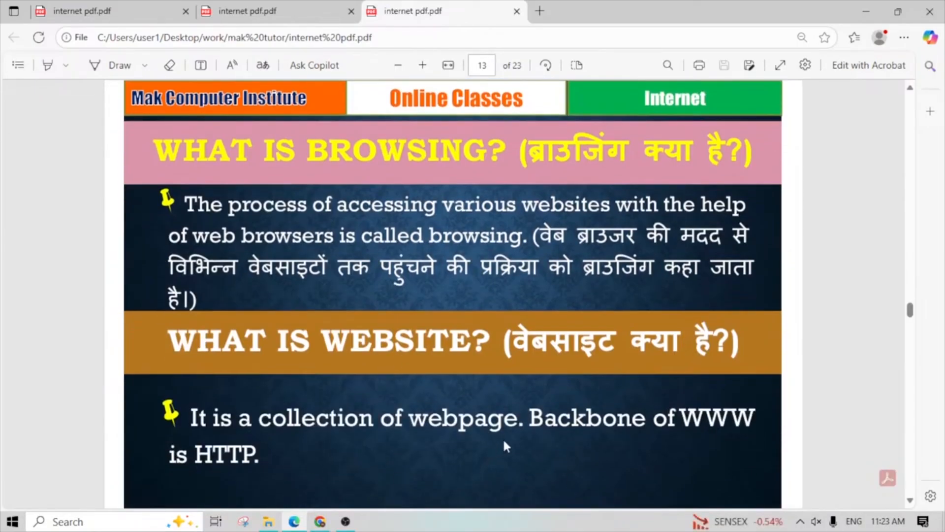
drag(685, 417, 753, 421)
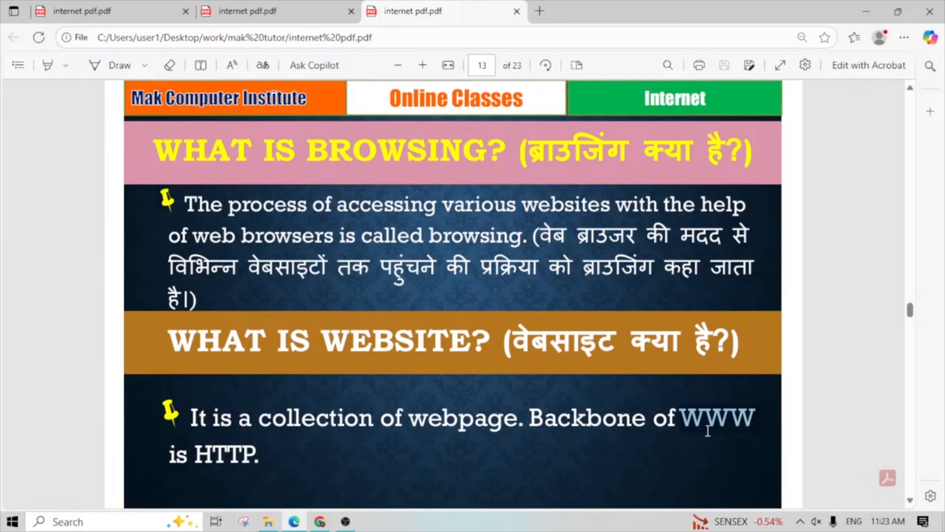
scroll(599, 453, down, 5)
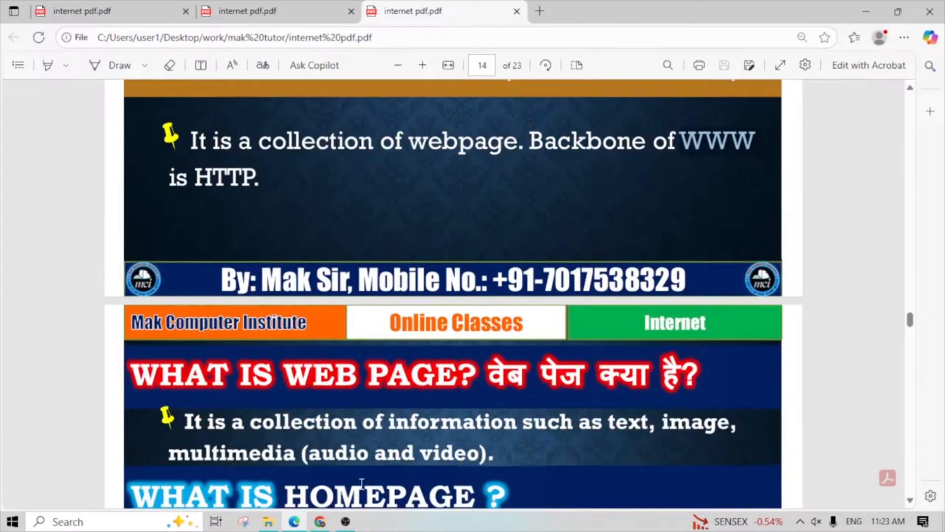
scroll(361, 483, up, 2)
scroll(358, 480, down, 5)
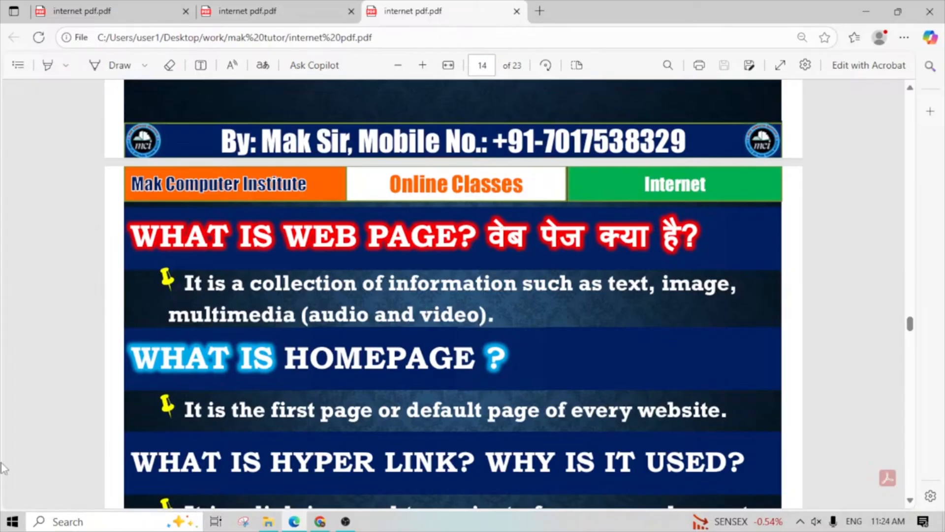
- Switch to Google Chrome by finding it through Windows search, maximize its window and open the Work profile
click(86, 523)
text(go)
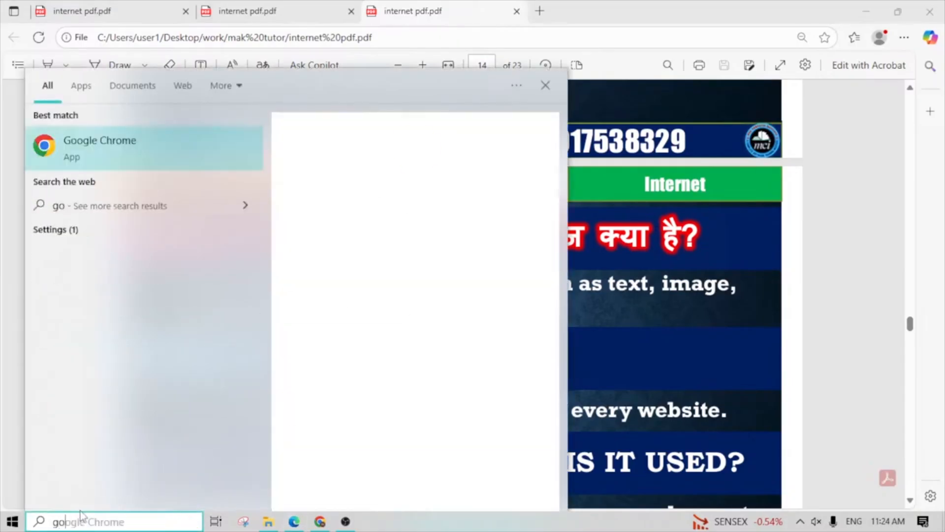
click(159, 153)
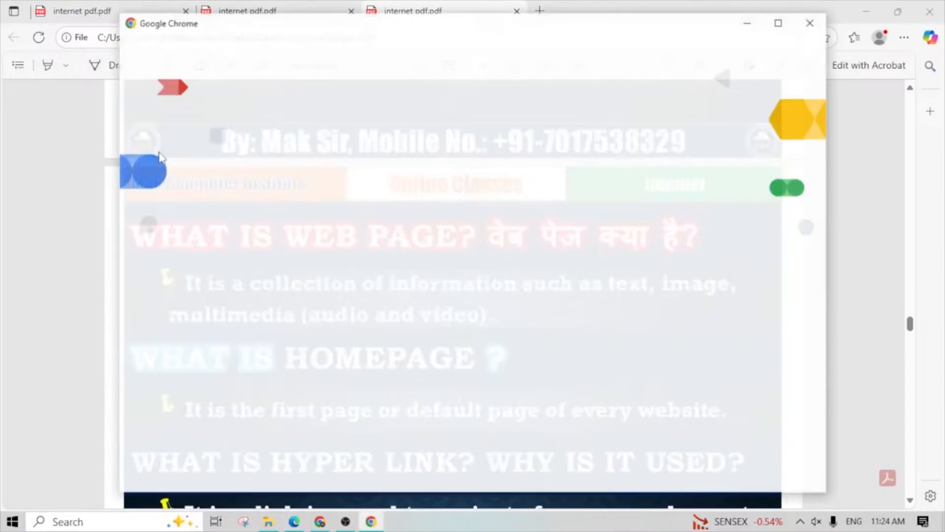
click(780, 22)
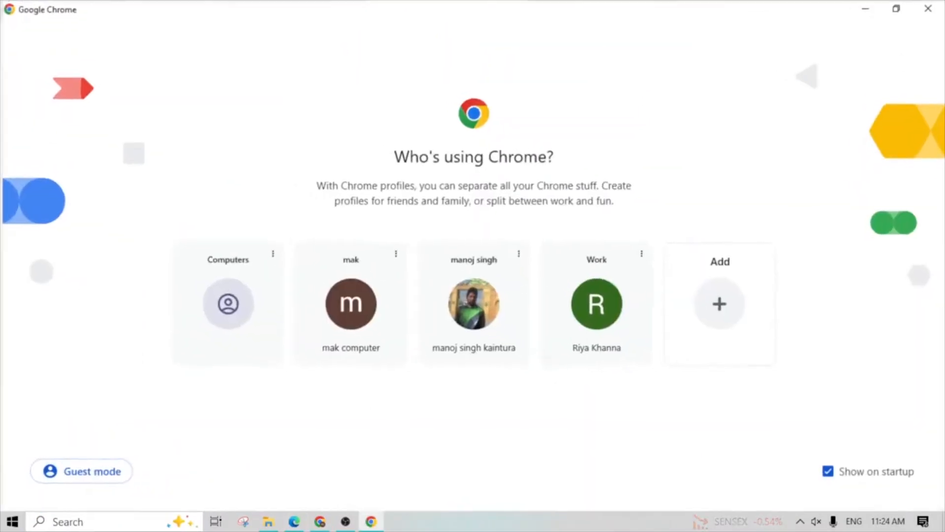
click(591, 300)
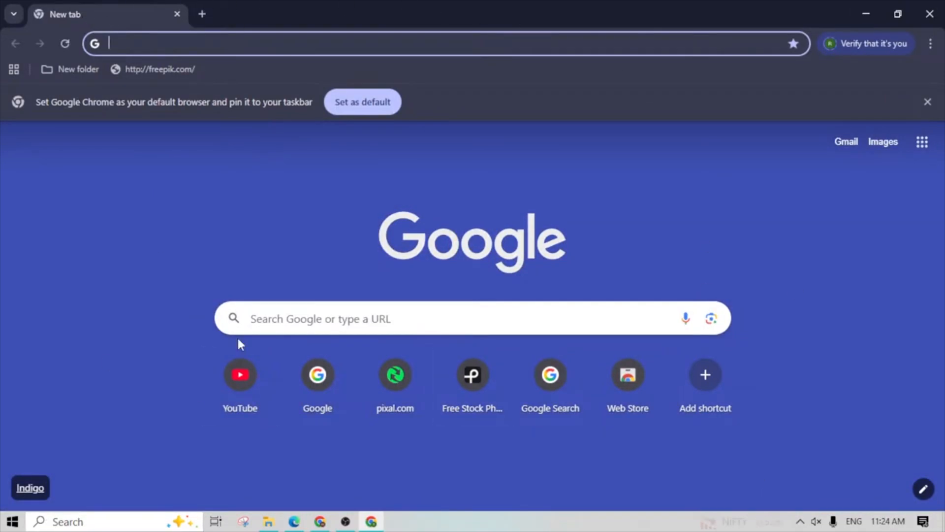
- Look up the Microsoft Edge app with Windows search by entering "mi"
click(82, 522)
text(mi)
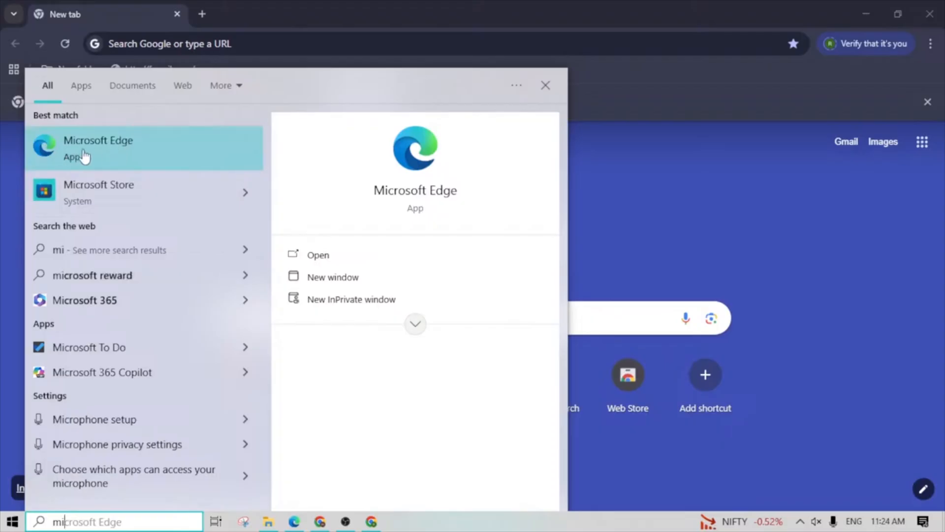
click(72, 168)
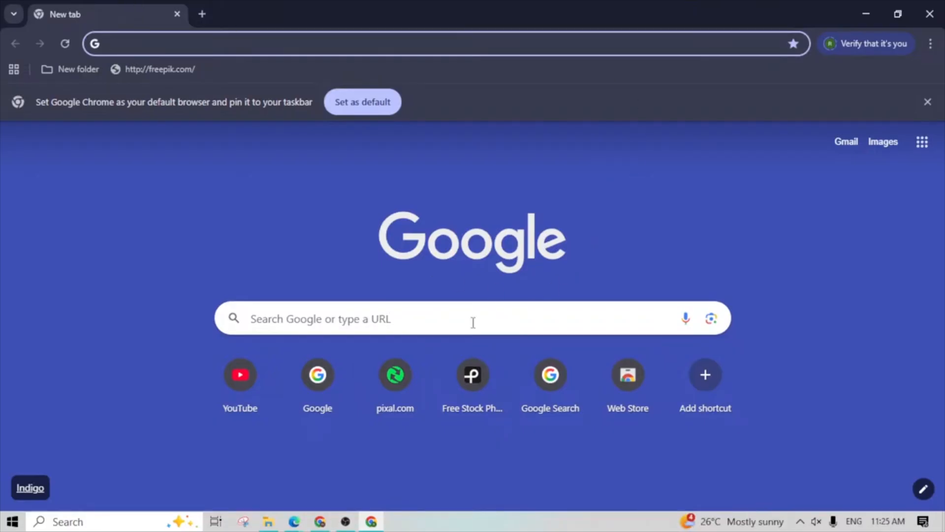
- Go to google.com using the search box on the new tab page
click(335, 316)
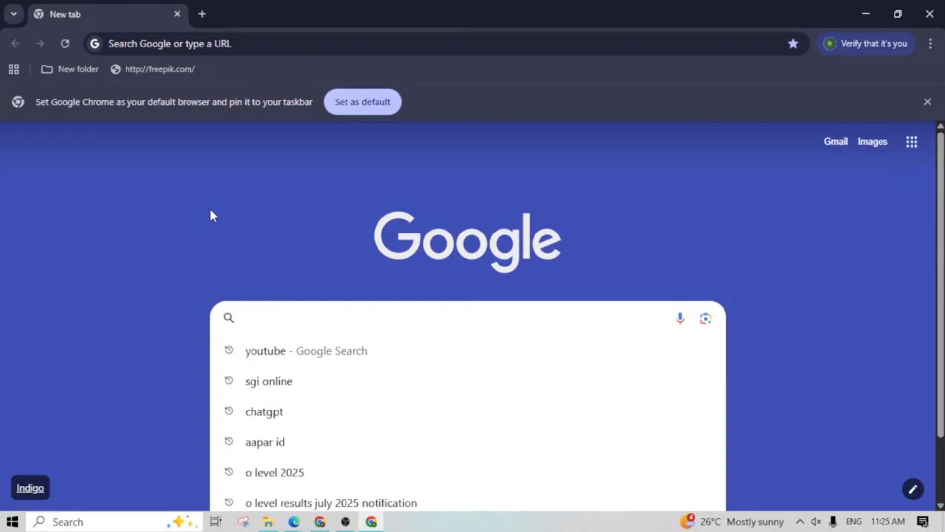
click(328, 243)
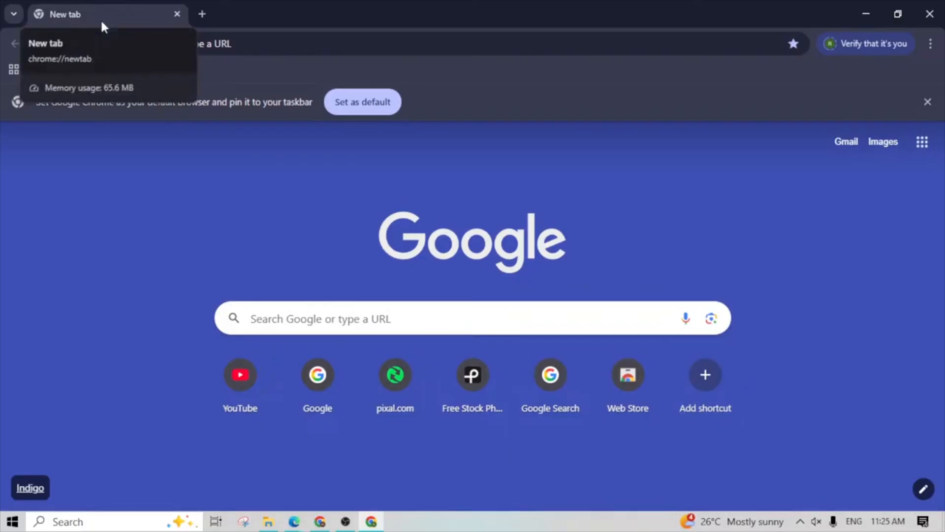
click(356, 323)
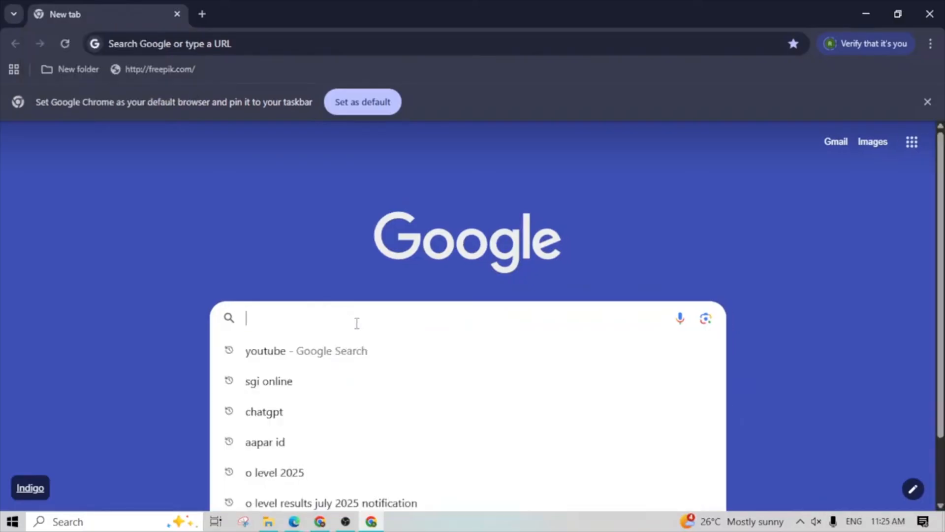
text(go)
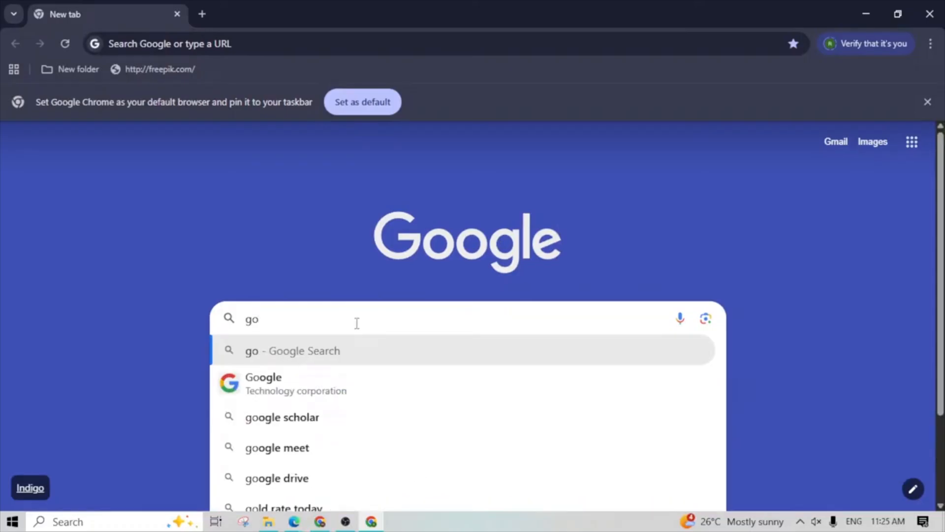
key(BackSpace)
text(oo)
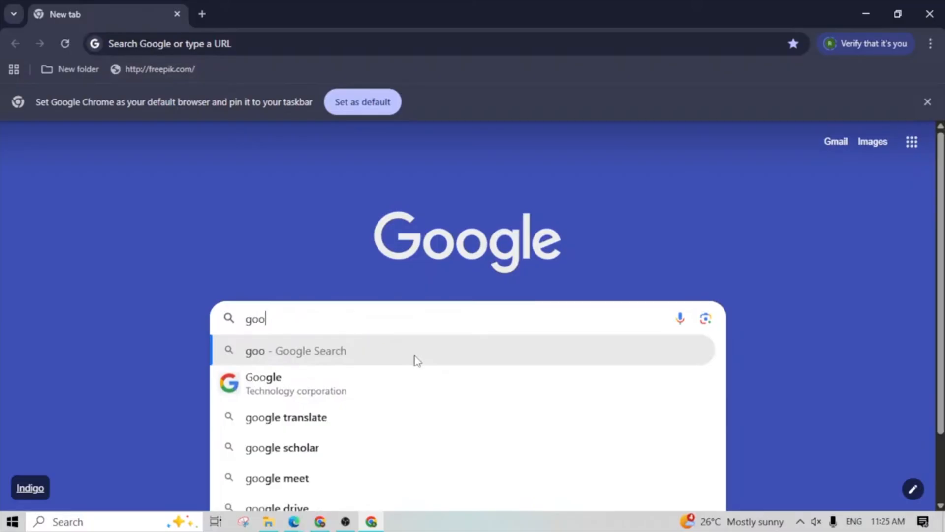
text(gle.com)
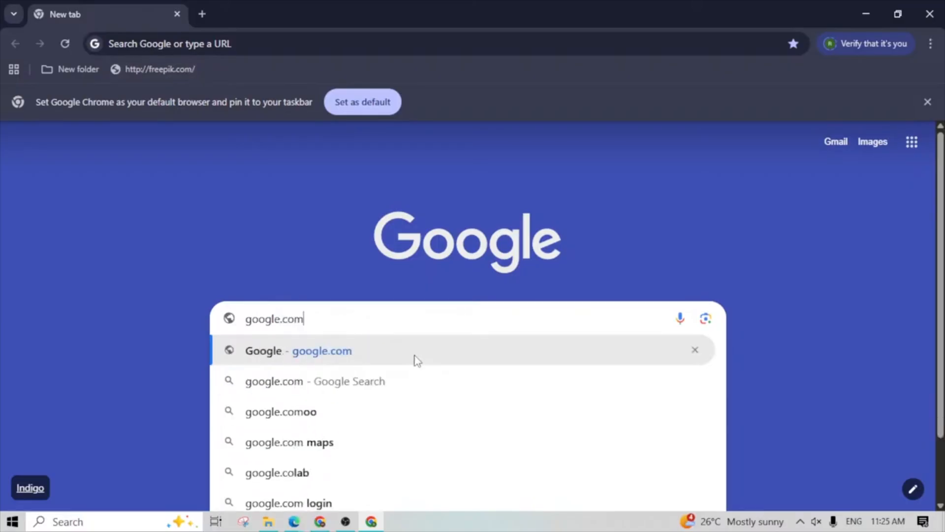
key(Return)
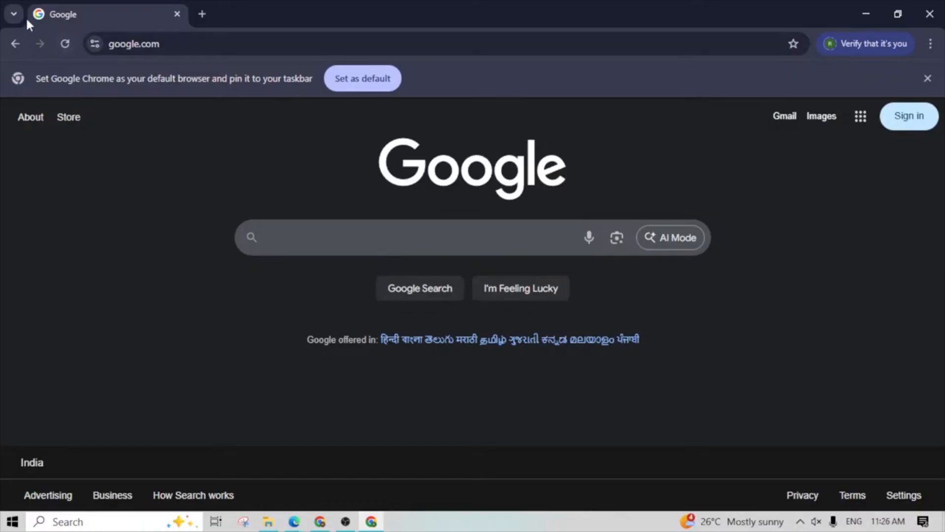
- Open a second browser tab and run a Google search for "freep"
click(203, 14)
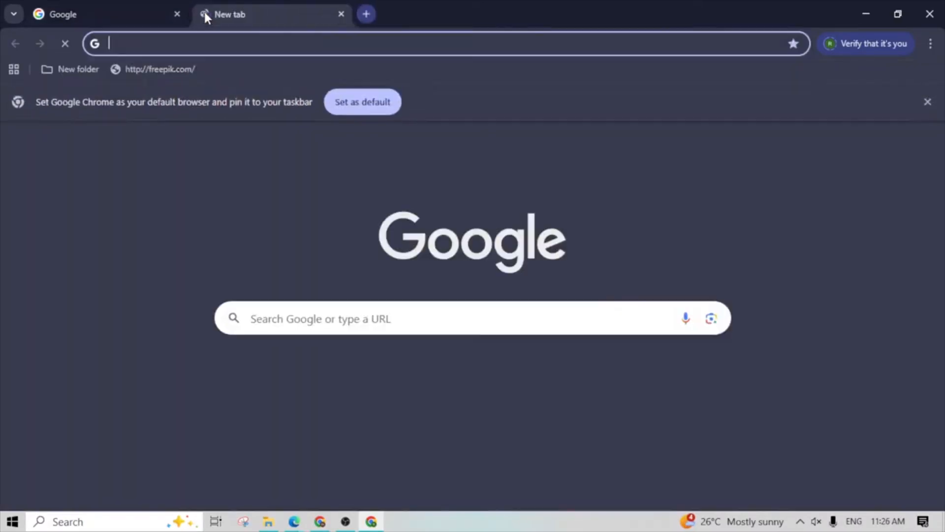
click(357, 316)
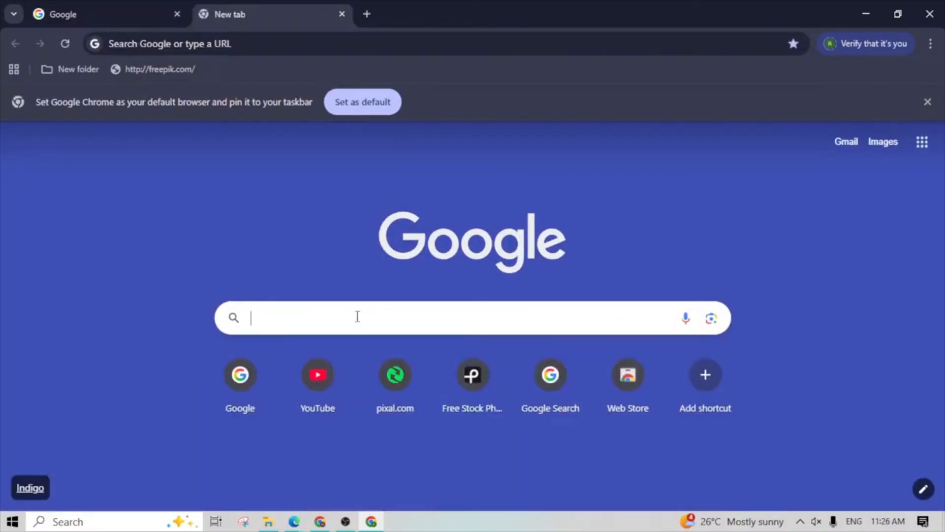
text(p)
key(BackSpace)
text(freep)
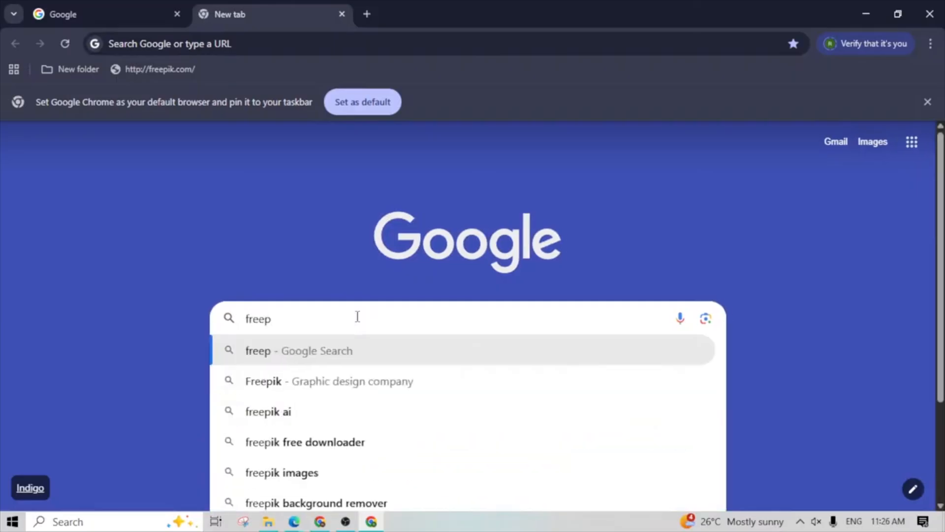
key(Return)
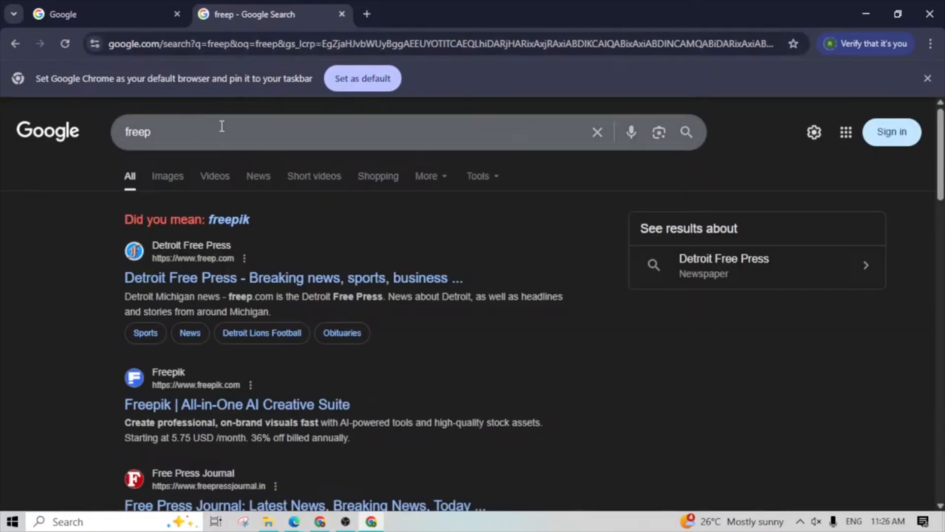
- Clear the "freep" query from the Google search box in the second tab
click(232, 139)
key(BackSpace)
key(BackSpace)
key(BackSpace)
key(BackSpace)
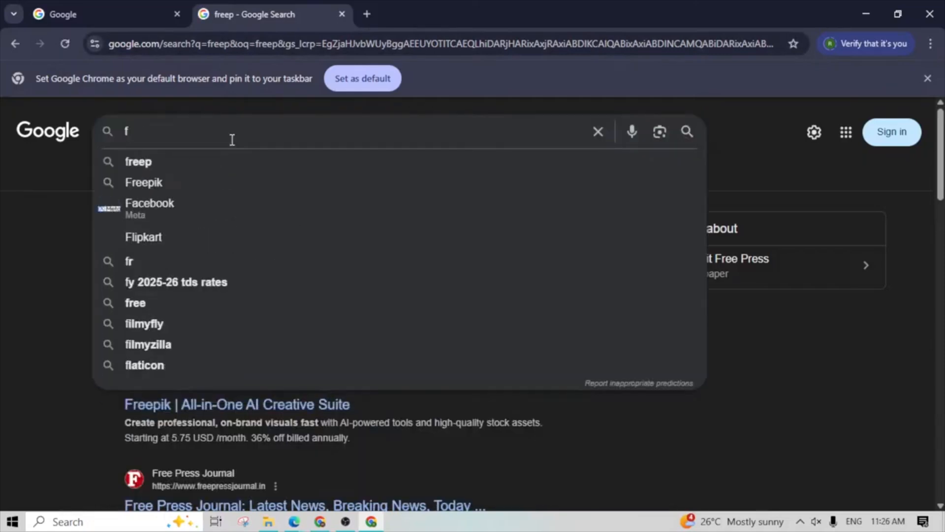
key(BackSpace)
text(g)
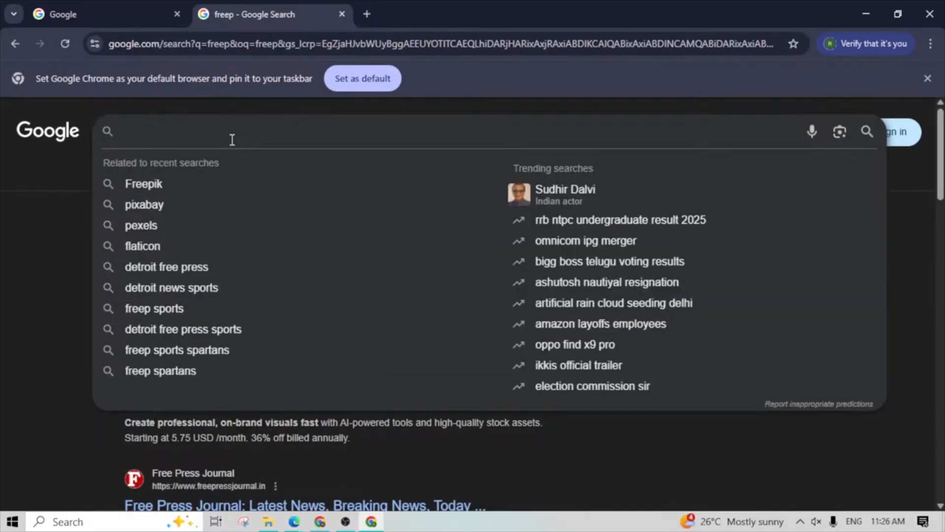
key(BackSpace)
- Search Google for "detroit free press" in the first tab and open the Detroit Free Press website
text(freep)
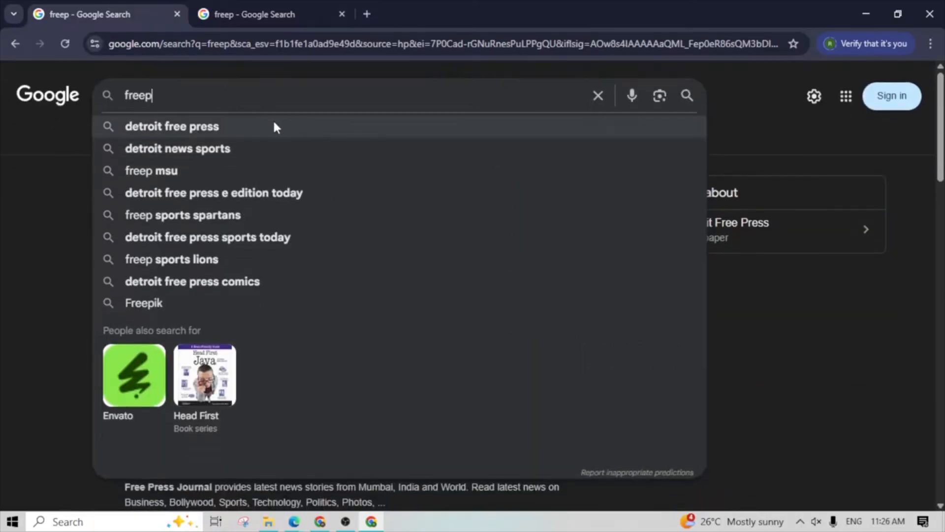
click(222, 127)
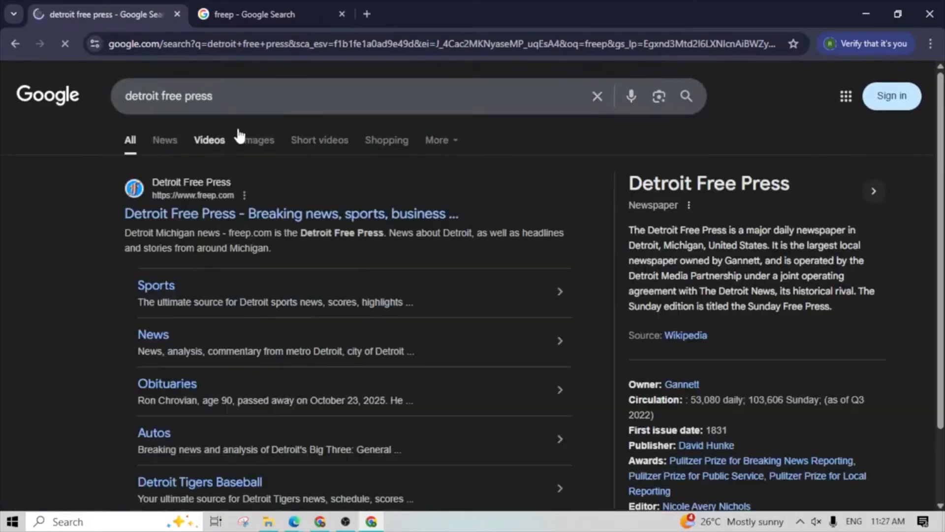
click(187, 215)
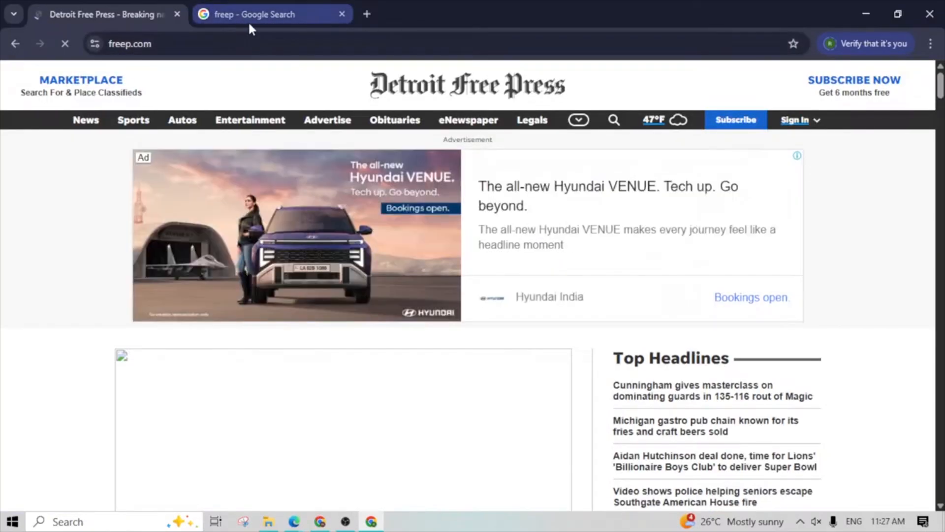
- Open a new browser tab and run a Google search for "freepik" from the address bar
click(366, 14)
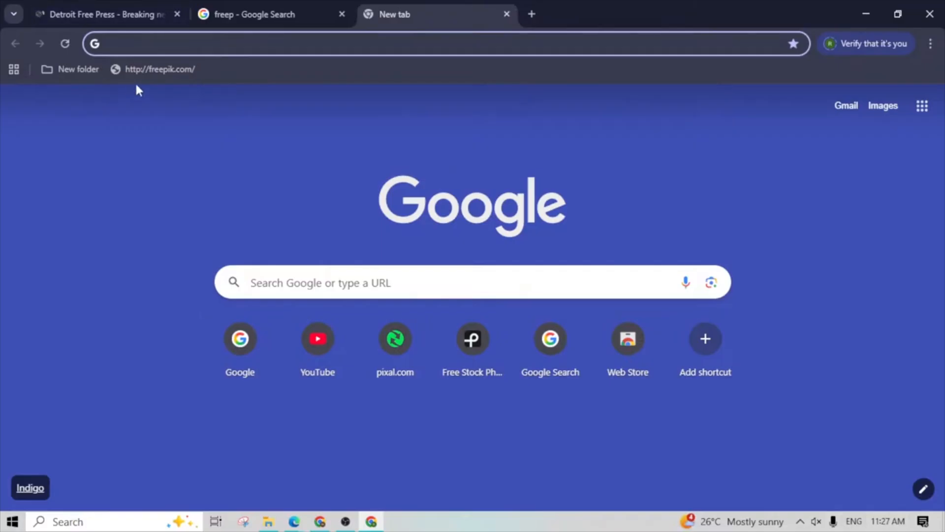
text(fr)
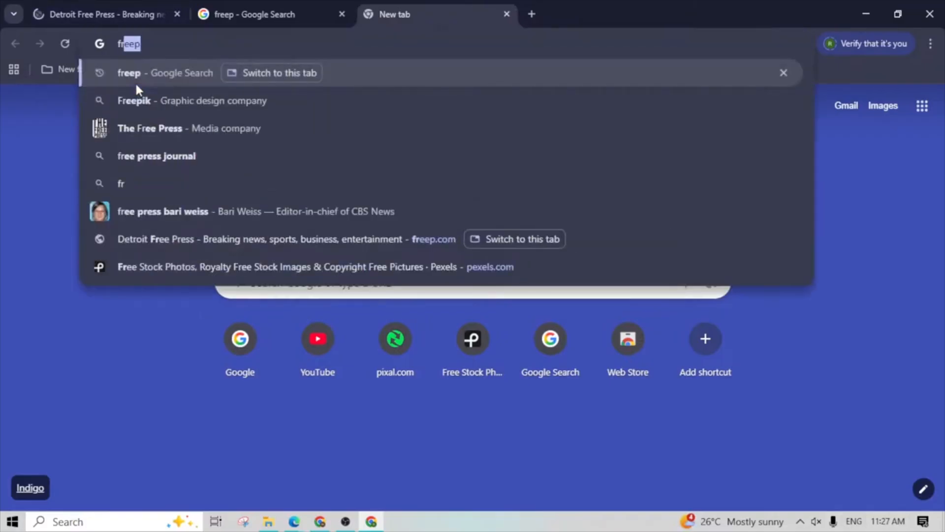
text(eepik)
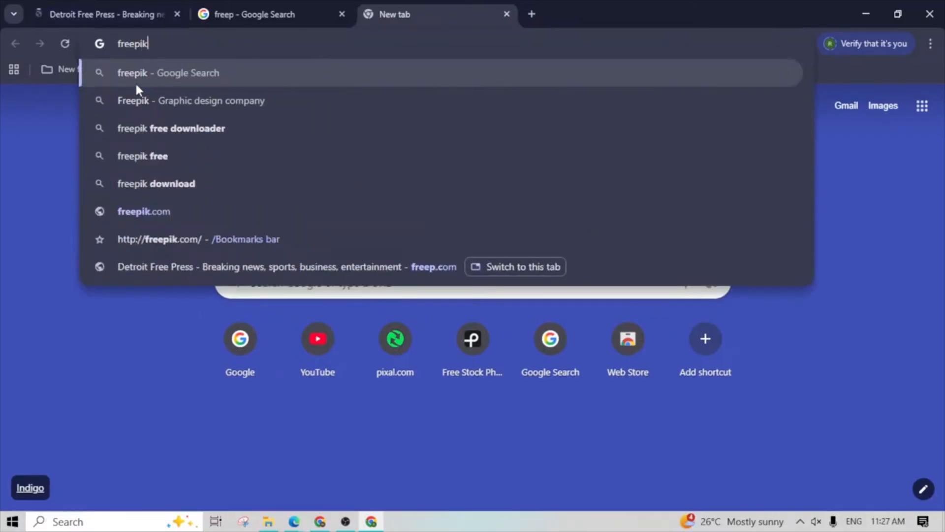
key(Return)
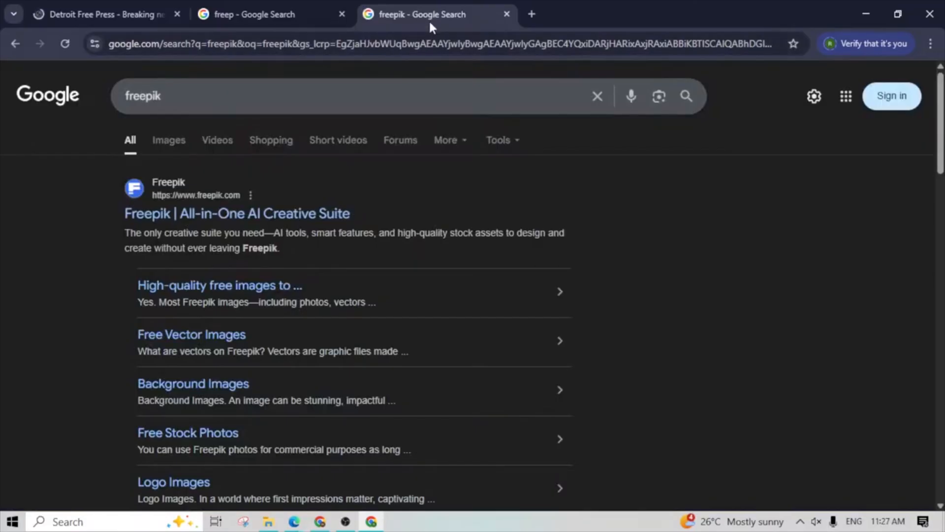
- Open another new tab and go to pixal.com
click(532, 13)
click(369, 48)
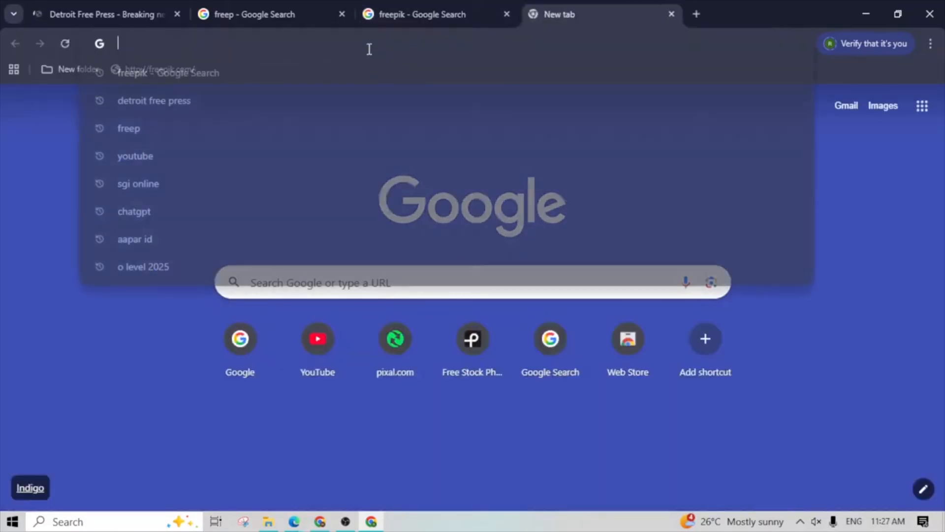
text(pix)
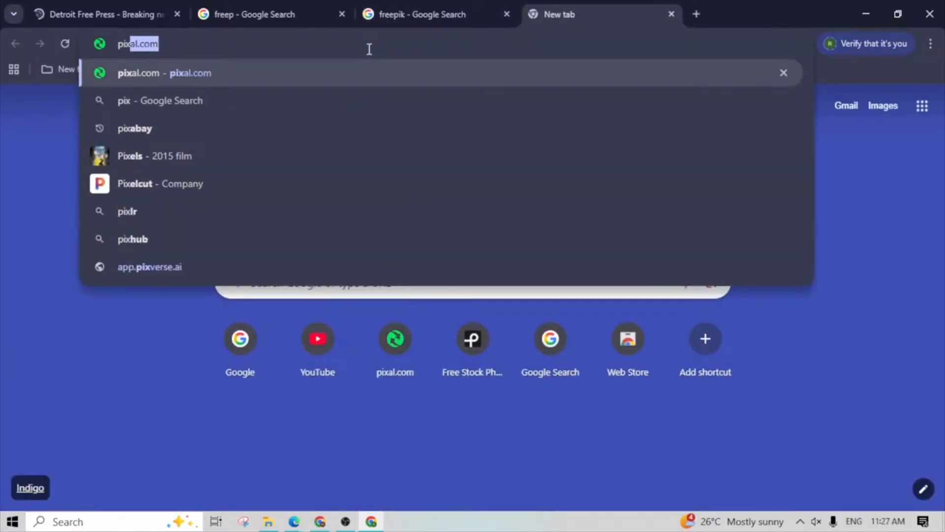
key(Return)
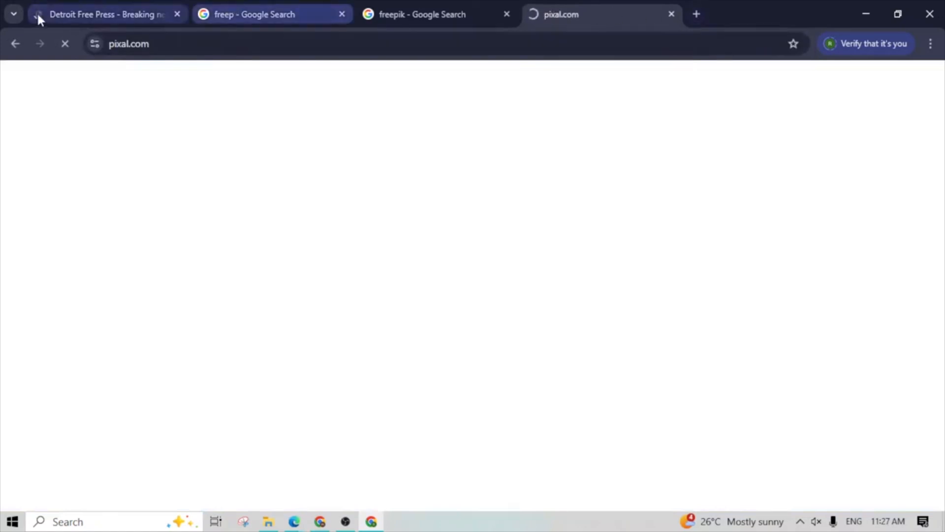
- View each of the four open tabs in turn, ending on the pixal.com tab
click(108, 15)
click(217, 16)
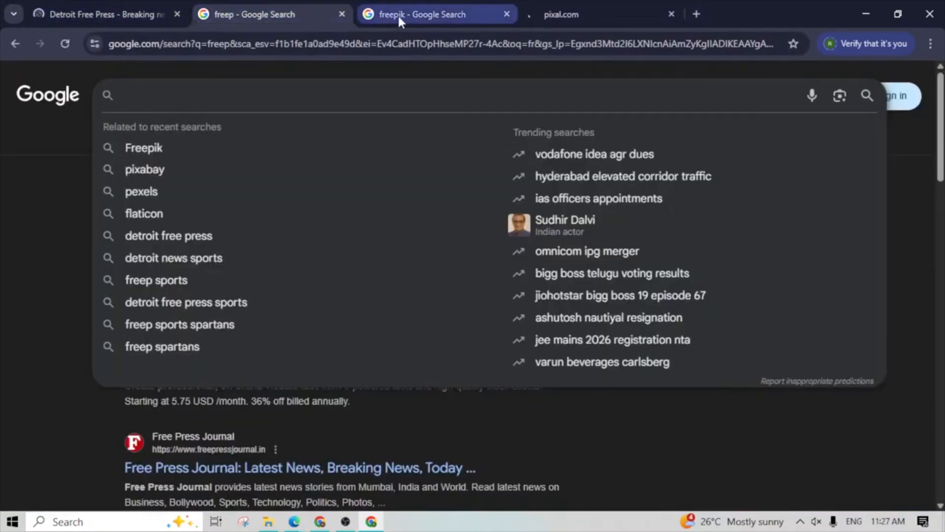
click(398, 14)
click(612, 26)
click(142, 10)
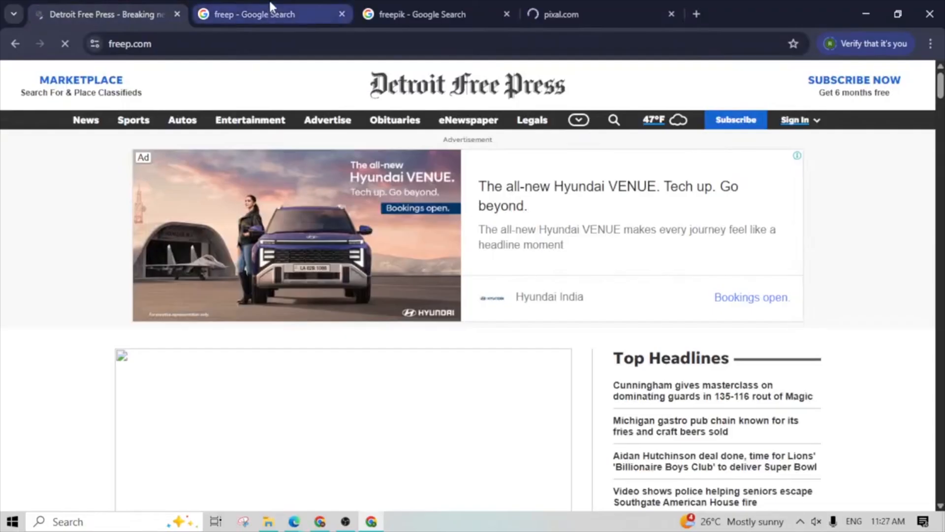
click(264, 12)
click(429, 26)
click(559, 16)
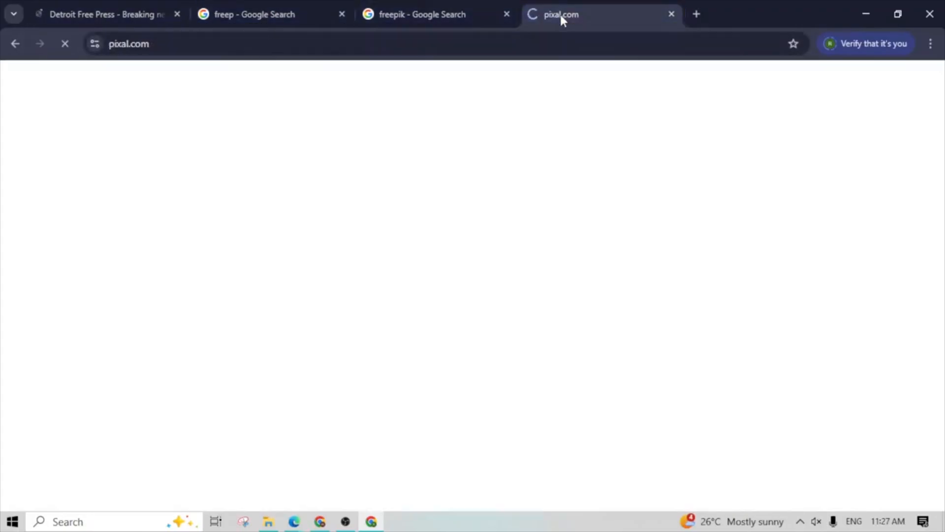
- Open a fifth tab, run a Google search for "pixbuy" and open the Pixabay website from the results
click(696, 14)
click(595, 48)
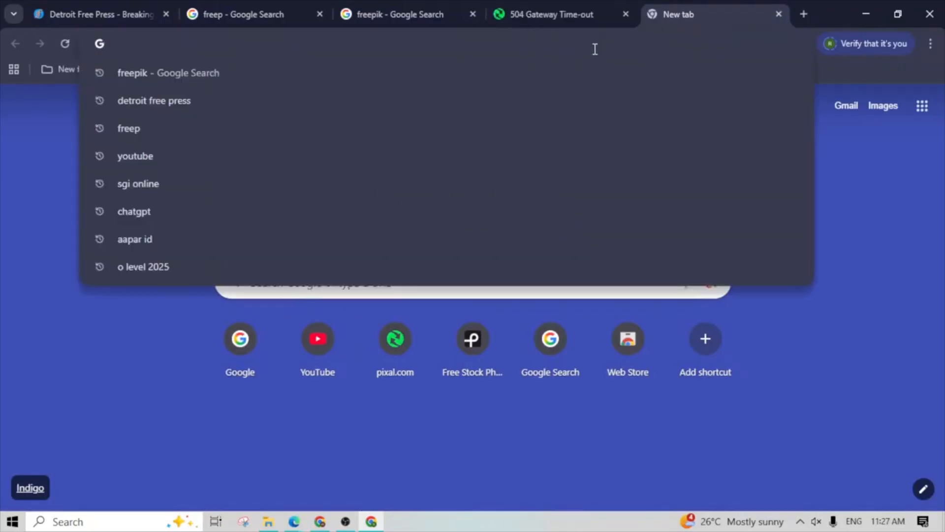
text(d)
key(Escape)
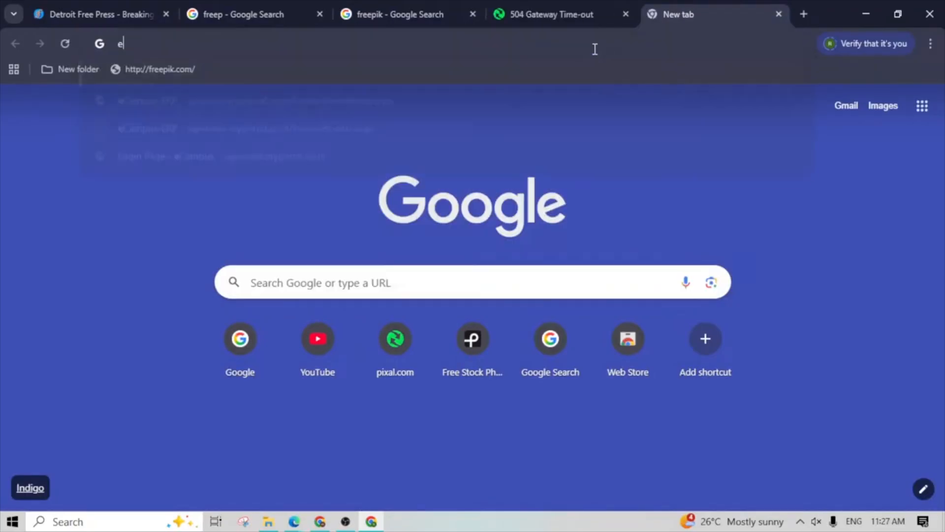
text(d)
key(BackSpace)
key(BackSpace)
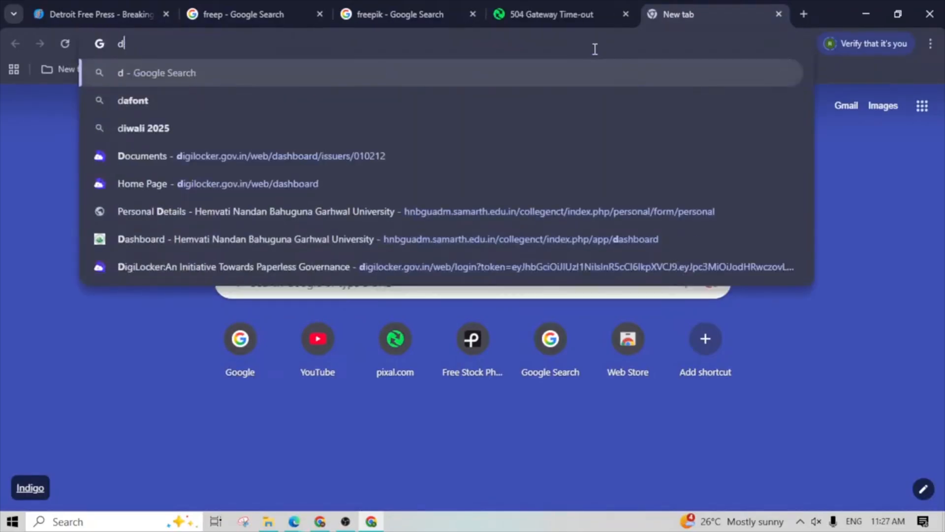
text(pixay)
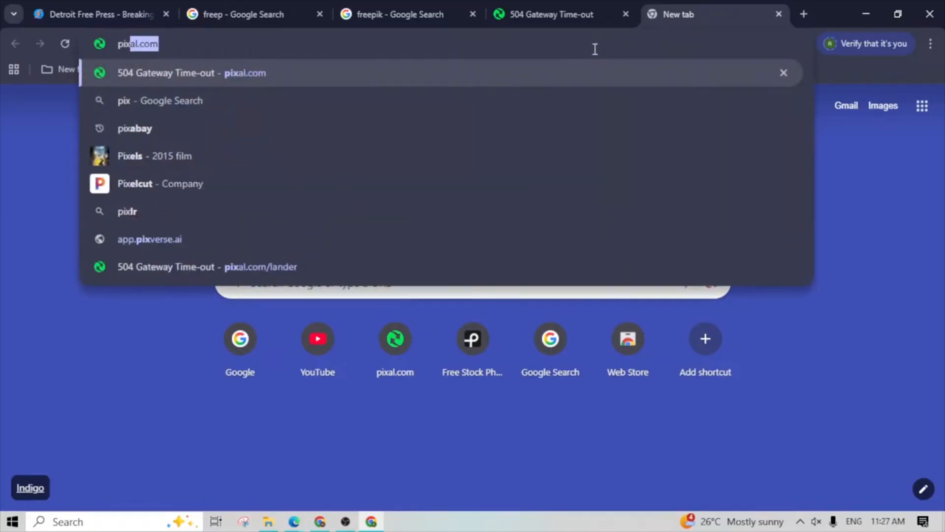
key(BackSpace)
key(BackSpace)
text(buy)
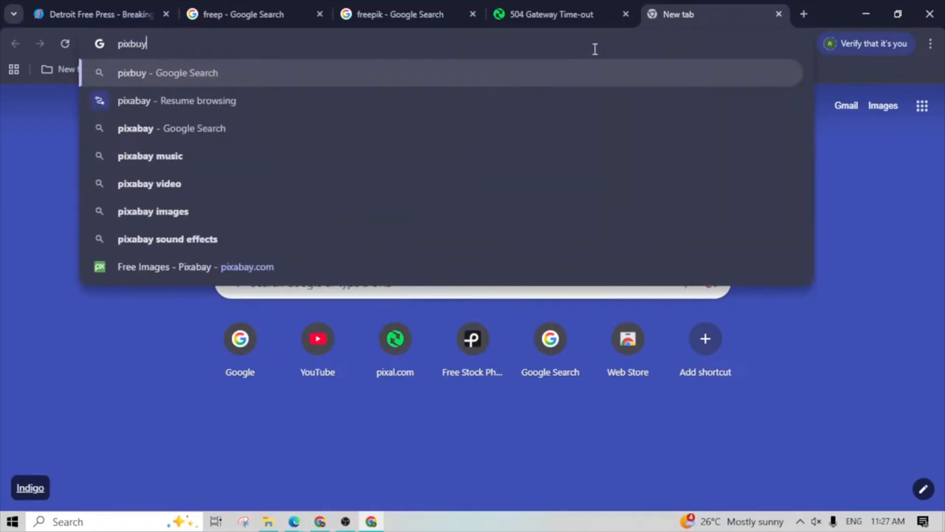
key(Return)
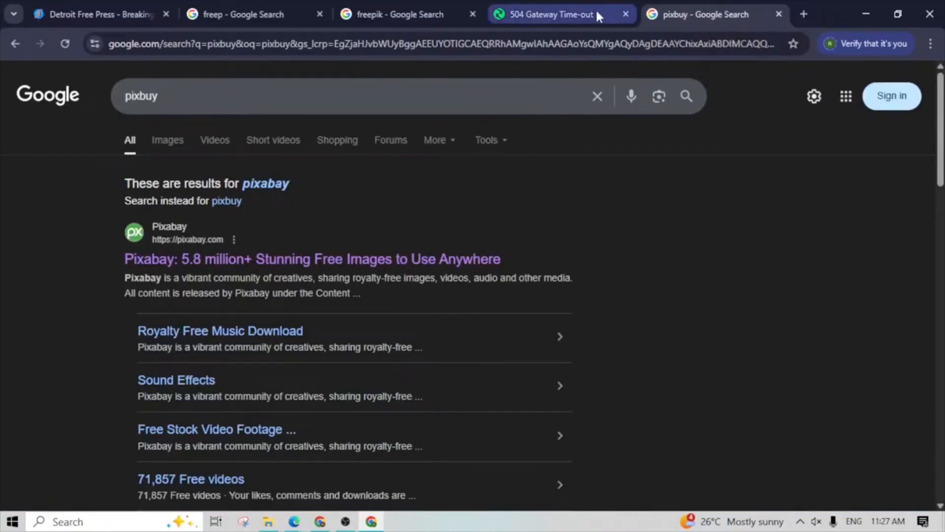
click(216, 259)
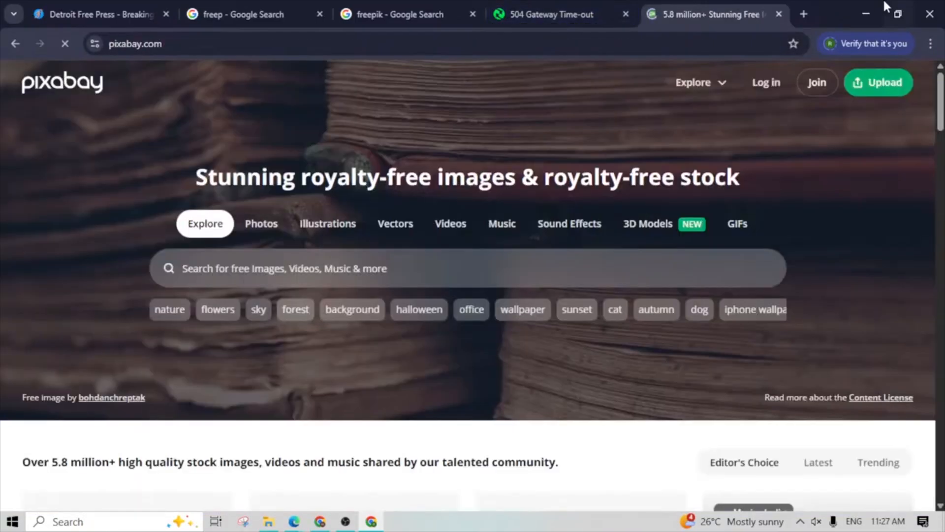
- Go back to the Detroit Free Press tab and clear the web address from its address bar
click(566, 12)
click(436, 11)
click(164, 14)
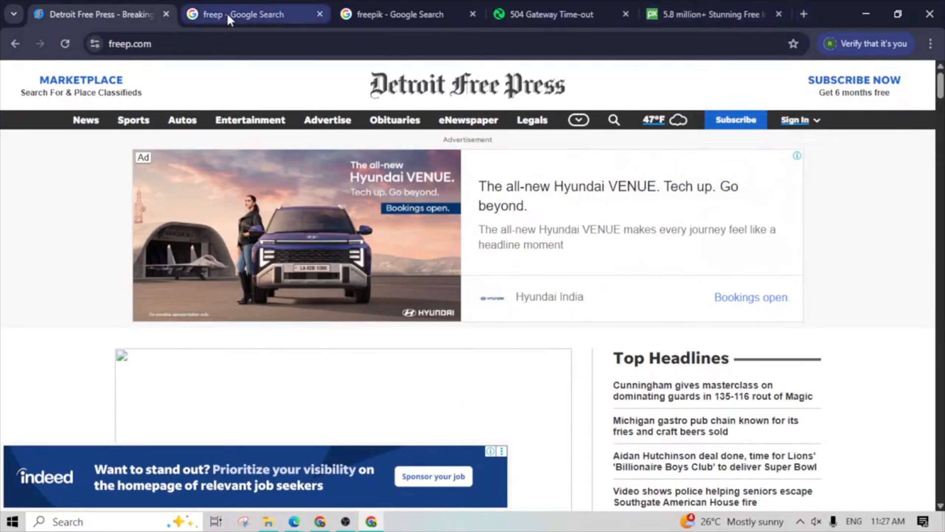
click(190, 43)
key(BackSpace)
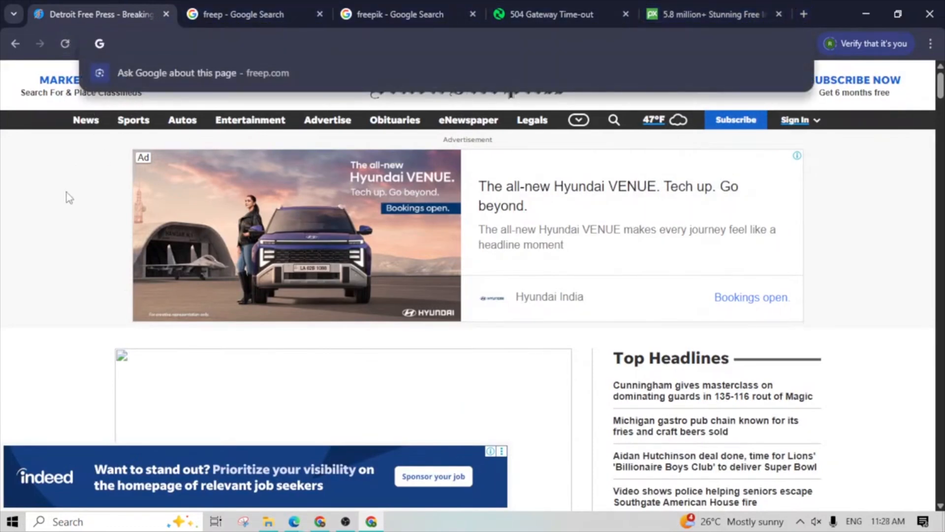
click(68, 196)
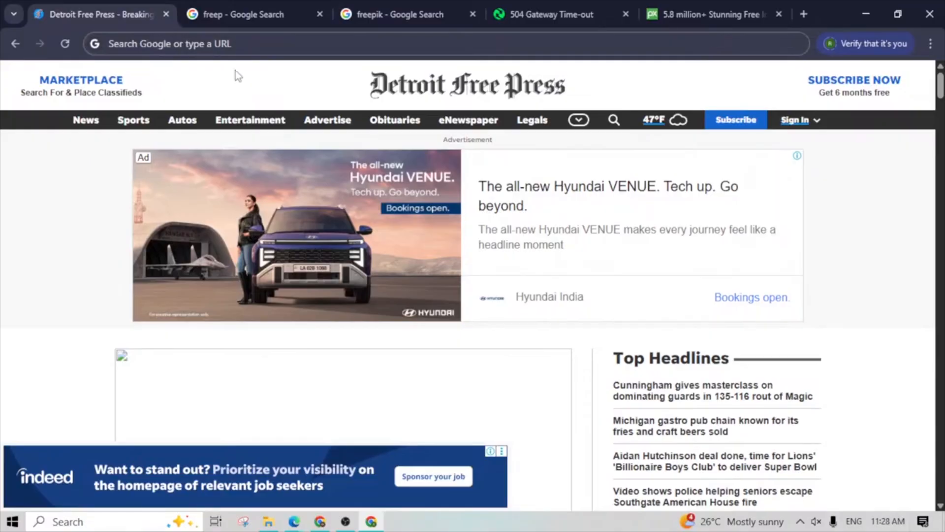
- Compare the address bar of the Detroit Free Press tab with the search box of the freep results tab
click(232, 45)
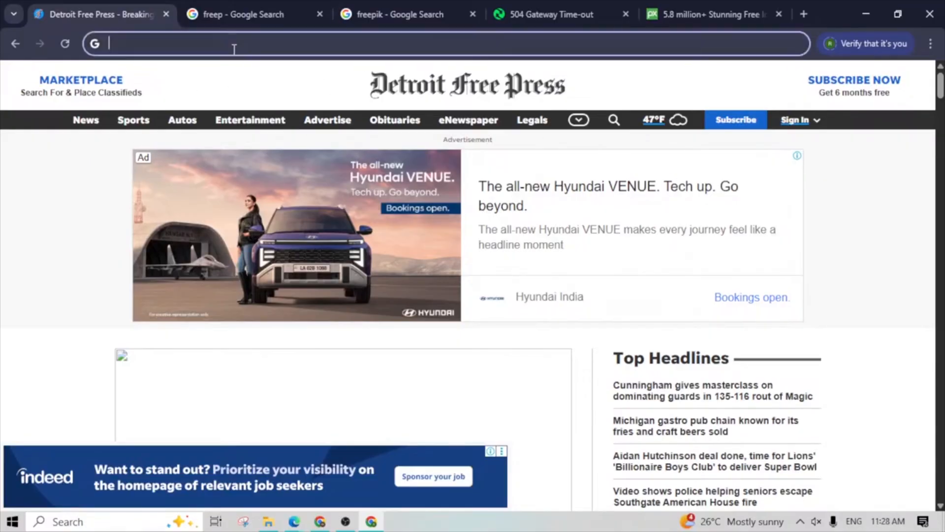
click(236, 16)
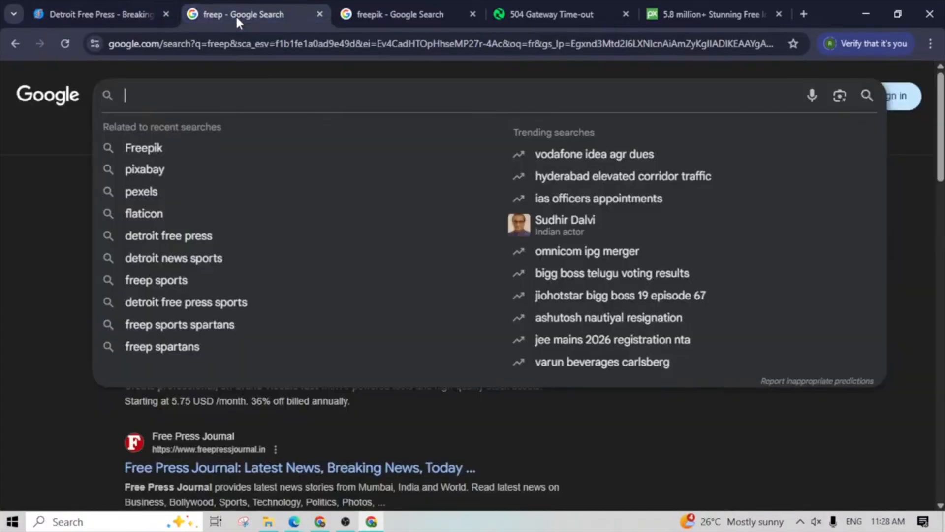
click(127, 14)
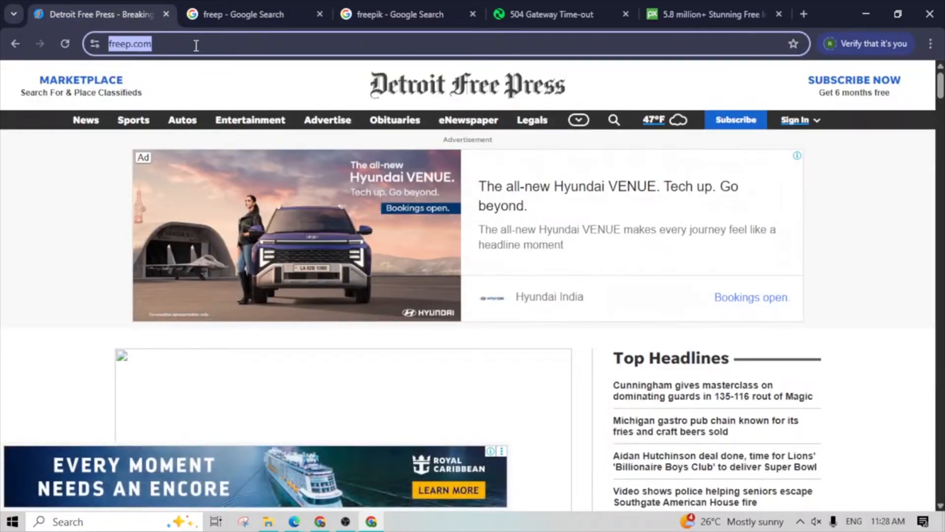
click(250, 10)
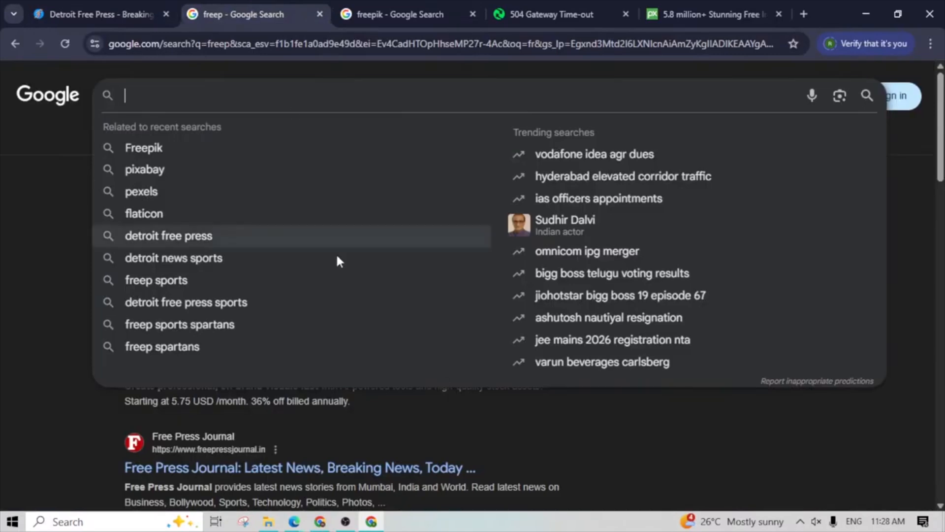
click(40, 146)
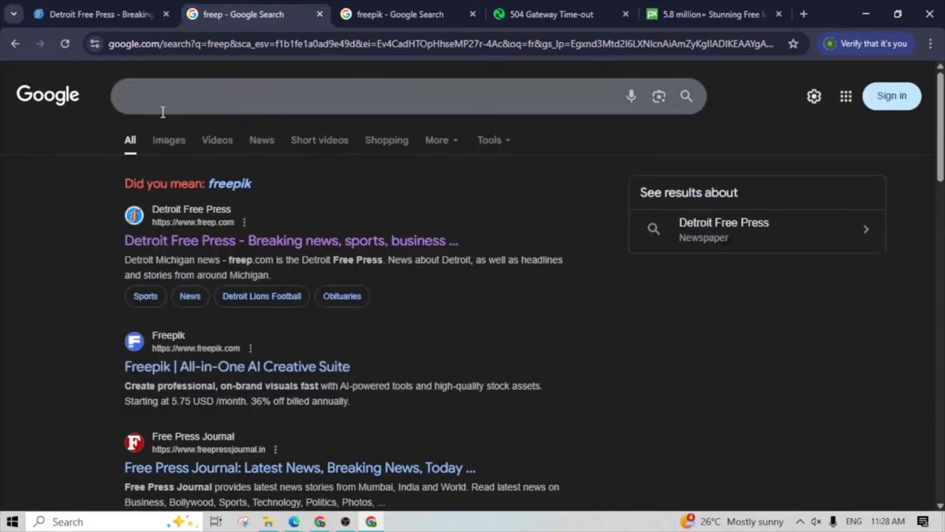
- Search Google for "ms word definition" in the second tab using the suggested query
click(181, 100)
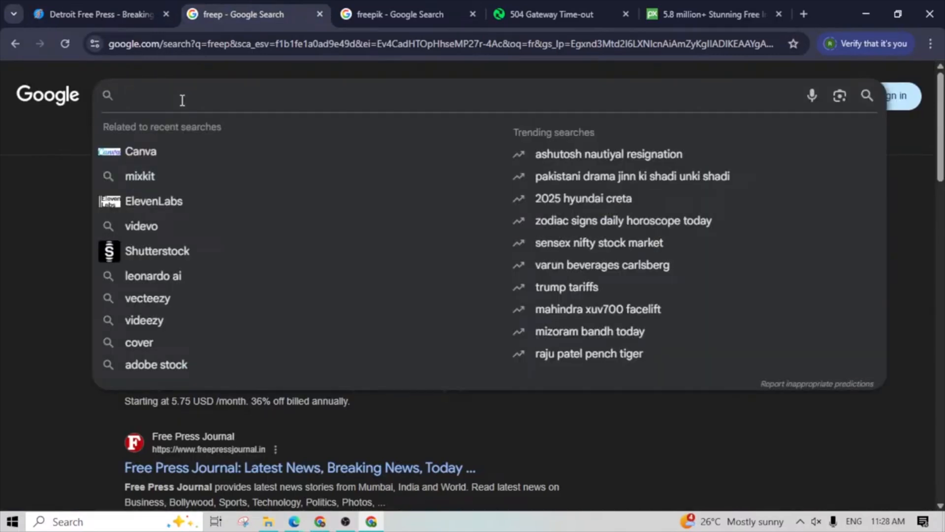
text(word)
key(BackSpace)
key(BackSpace)
key(BackSpace)
key(BackSpace)
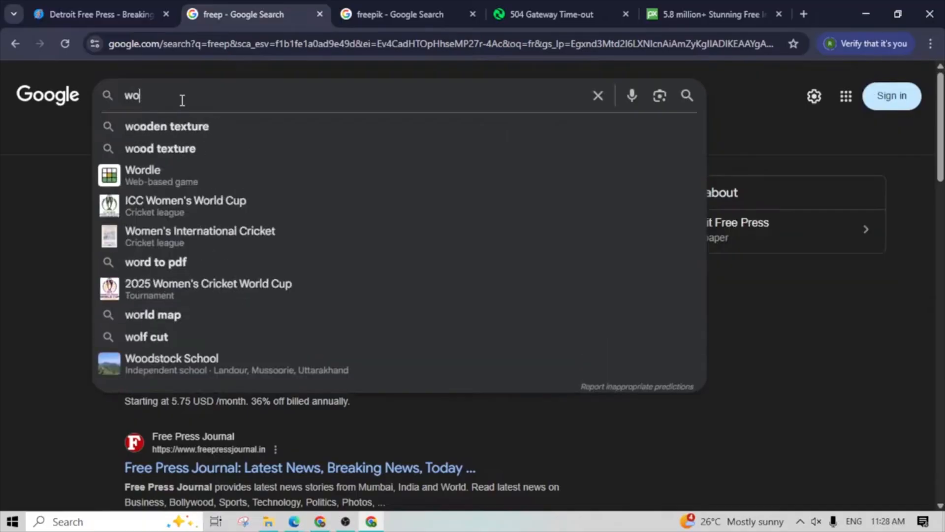
text(ms wor de3fe)
key(BackSpace)
key(BackSpace)
key(BackSpace)
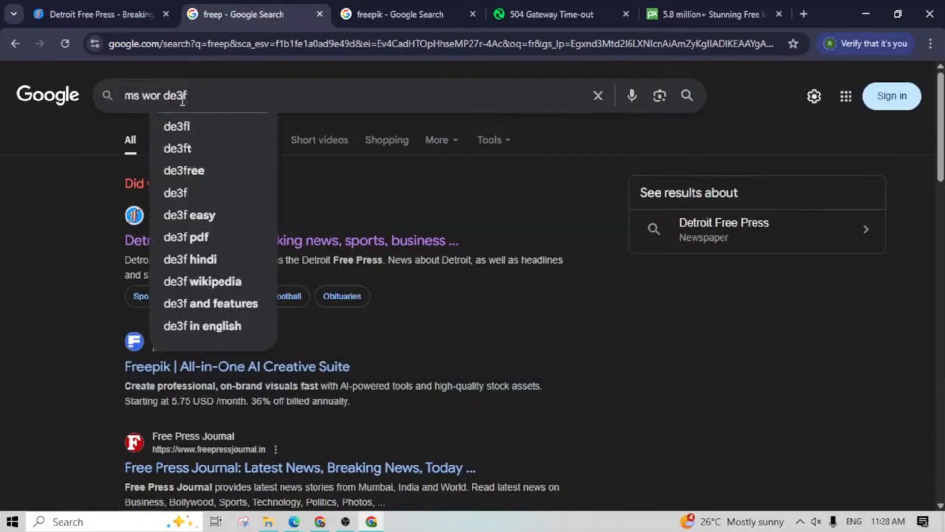
text(f)
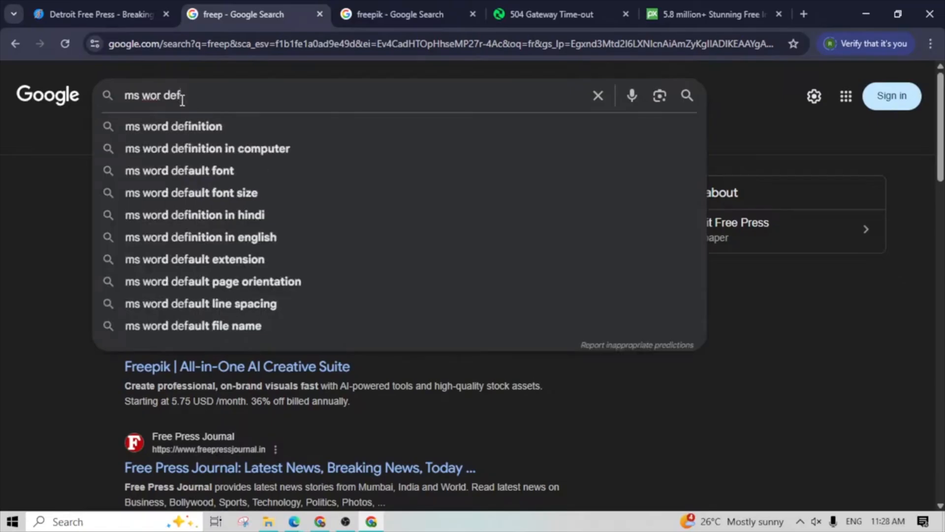
key(Down)
key(Return)
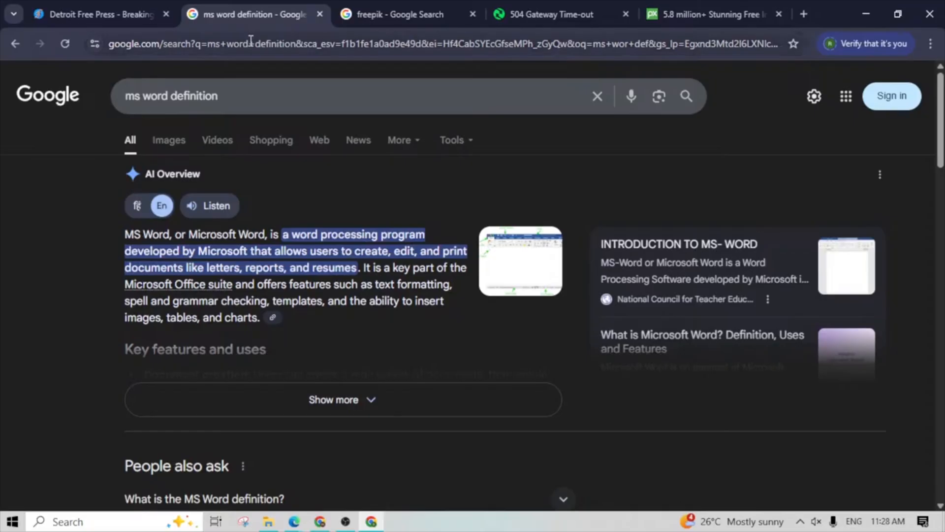
- Run a Google voice search for "Teesra", allowing microphone access while visiting the site
drag(264, 101, 126, 97)
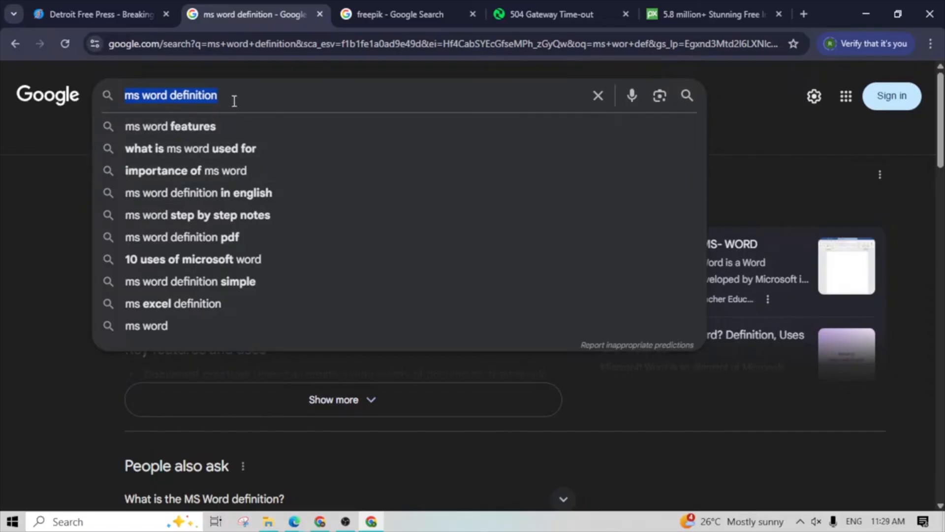
click(22, 199)
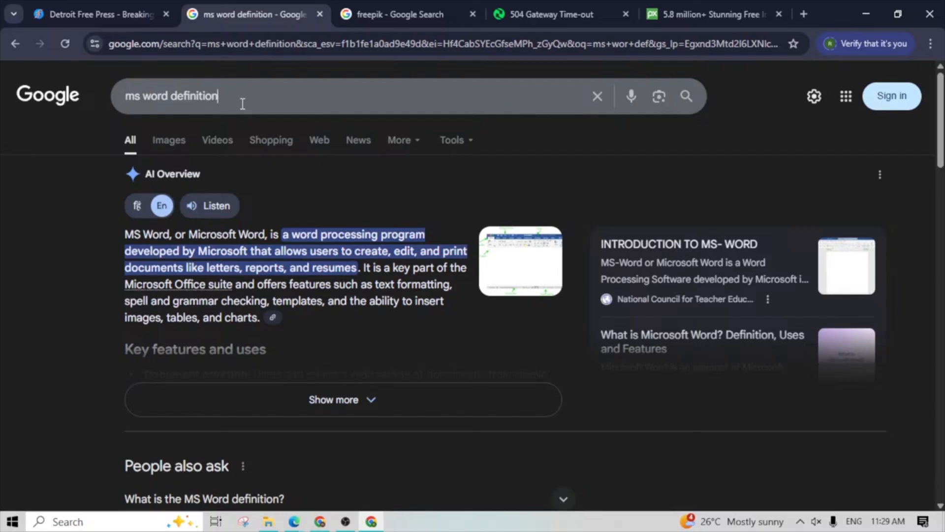
click(216, 106)
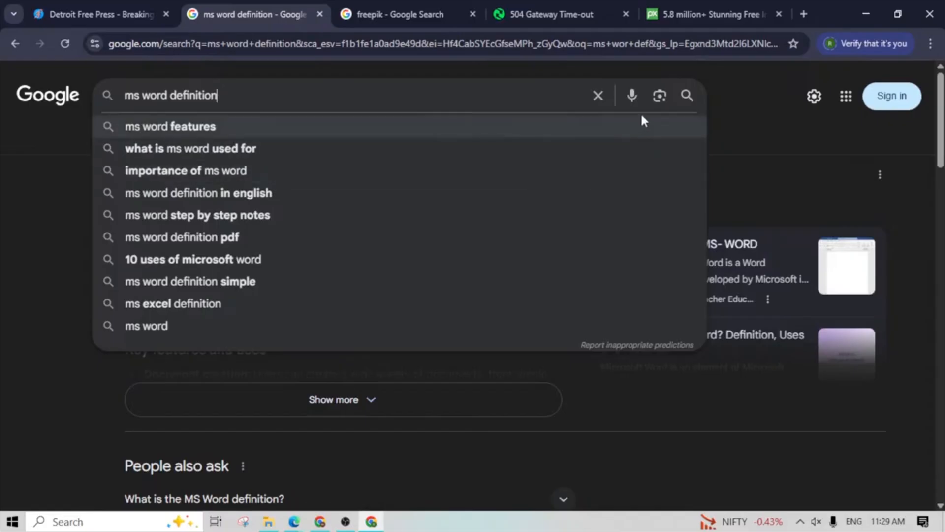
click(632, 95)
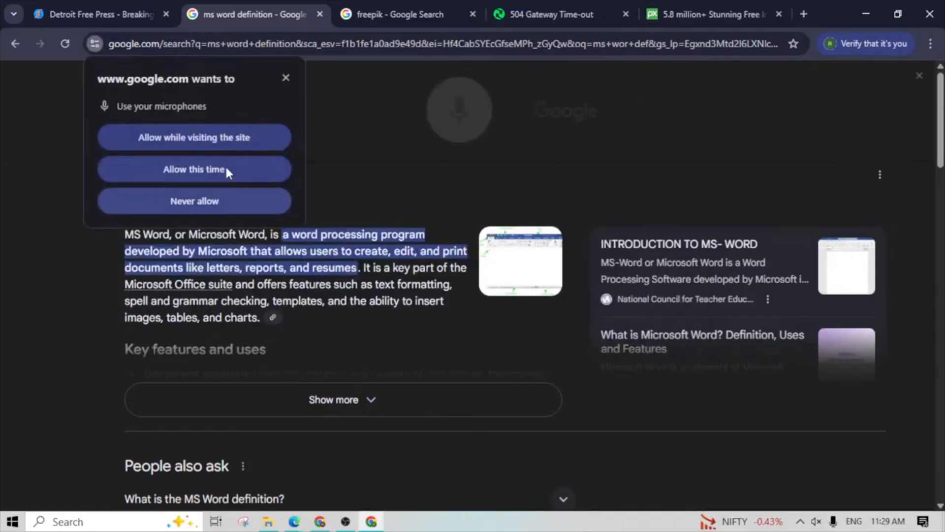
click(217, 138)
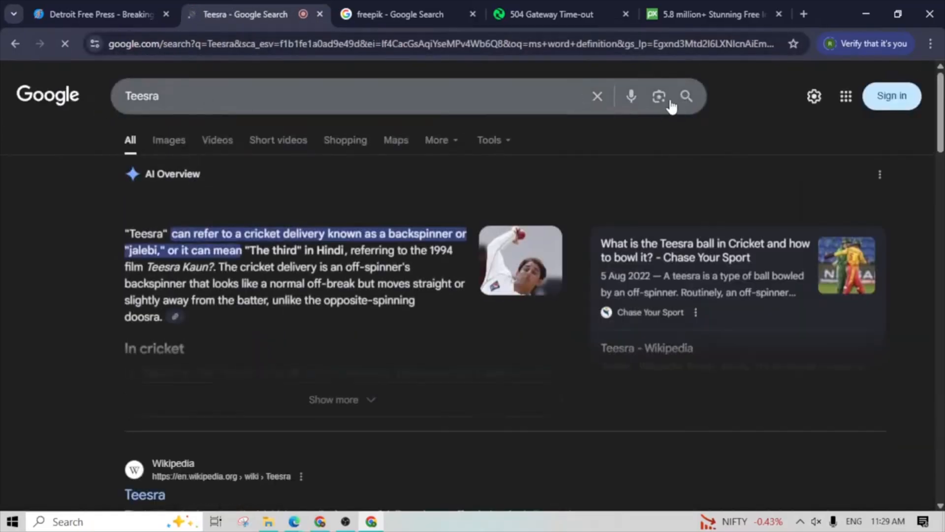
- Start a Google Lens image search and bring up the file selection for uploading an image
click(659, 96)
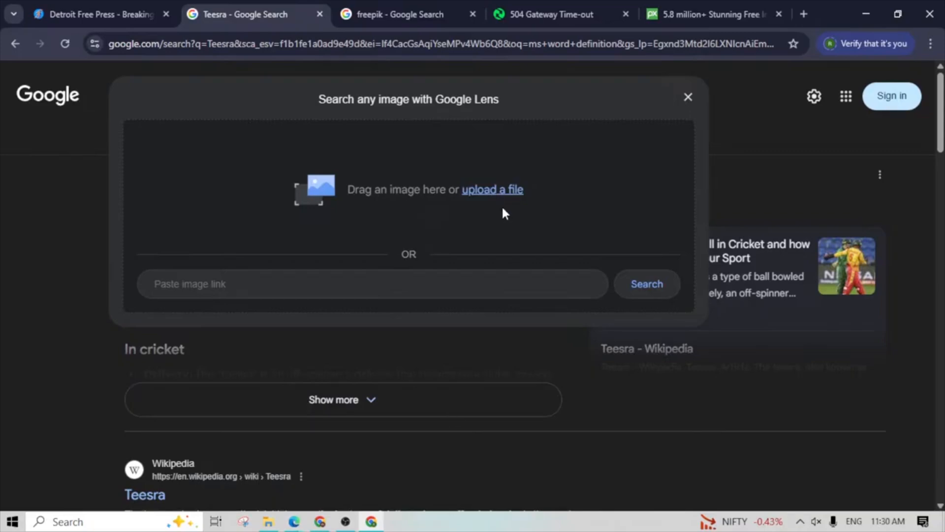
click(487, 191)
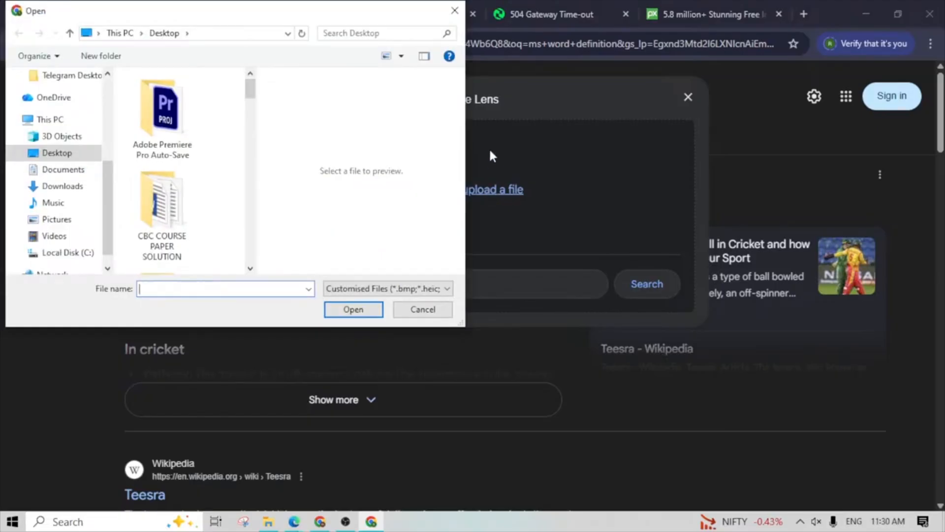
click(455, 10)
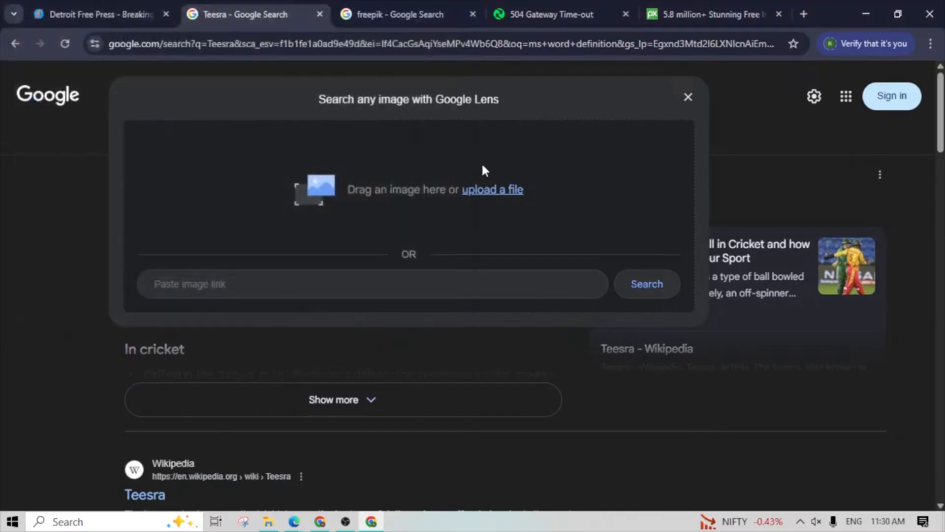
click(487, 190)
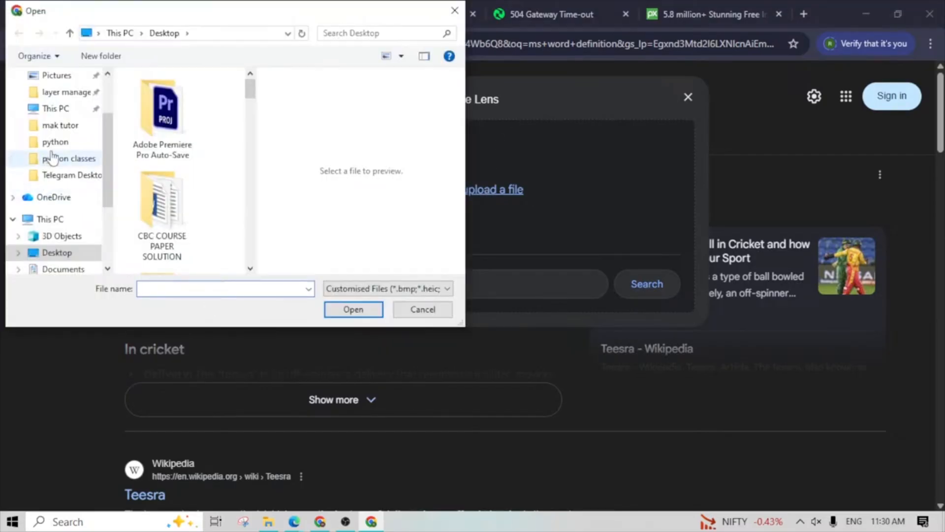
- Upload "Red Arrow on Checkered Background.png" from the Downloads folder to search Google by image
scroll(60, 105, up, 1)
click(58, 75)
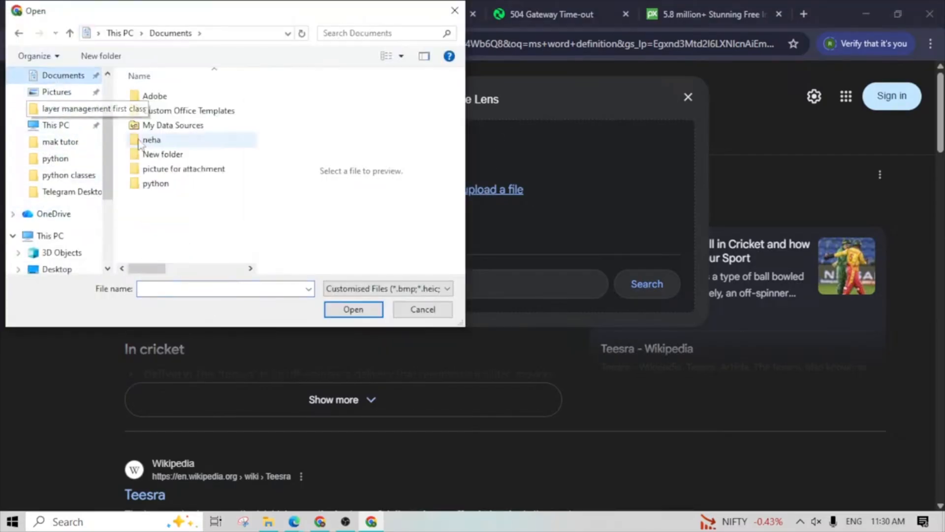
click(62, 131)
click(54, 158)
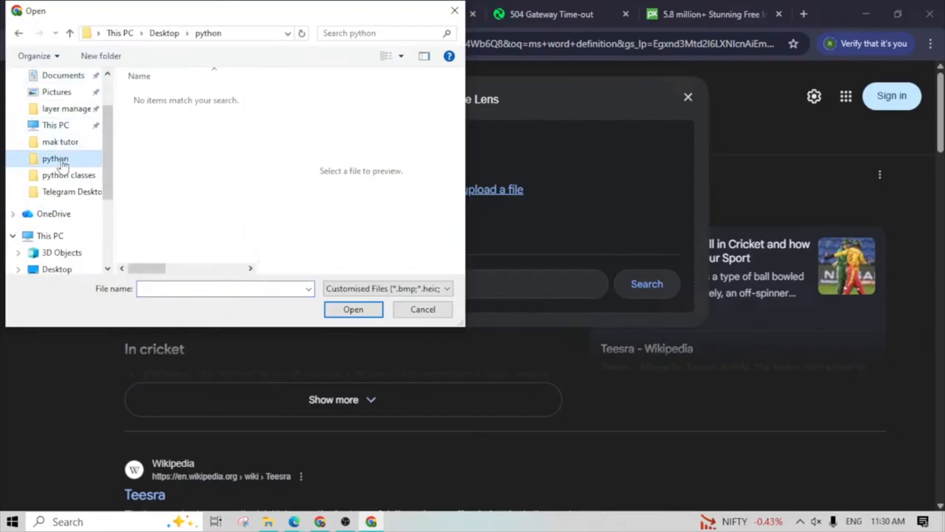
scroll(96, 205, down, 1)
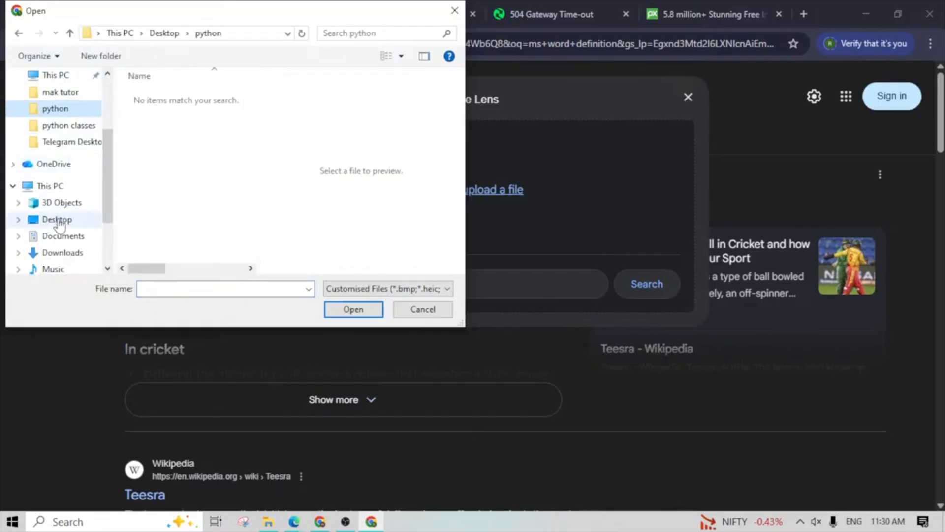
click(63, 253)
scroll(190, 218, down, 3)
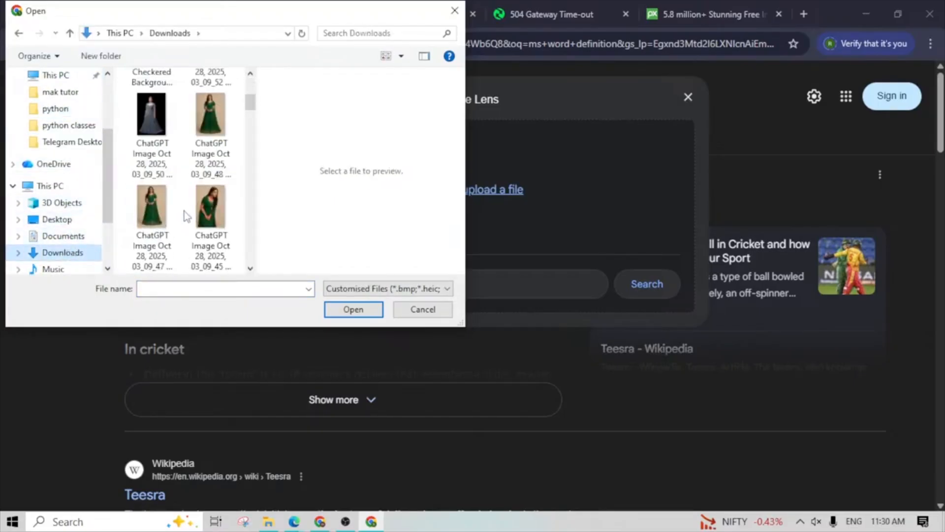
scroll(190, 217, up, 1)
click(152, 123)
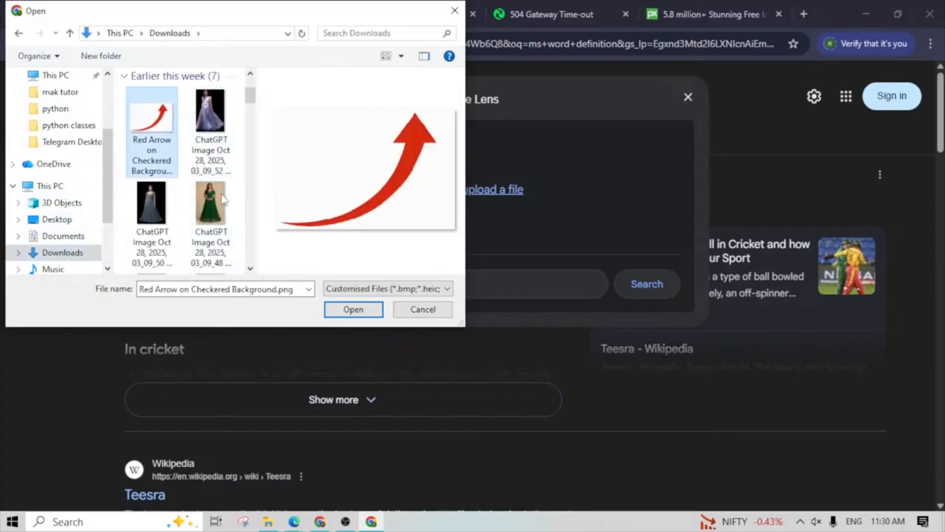
click(353, 309)
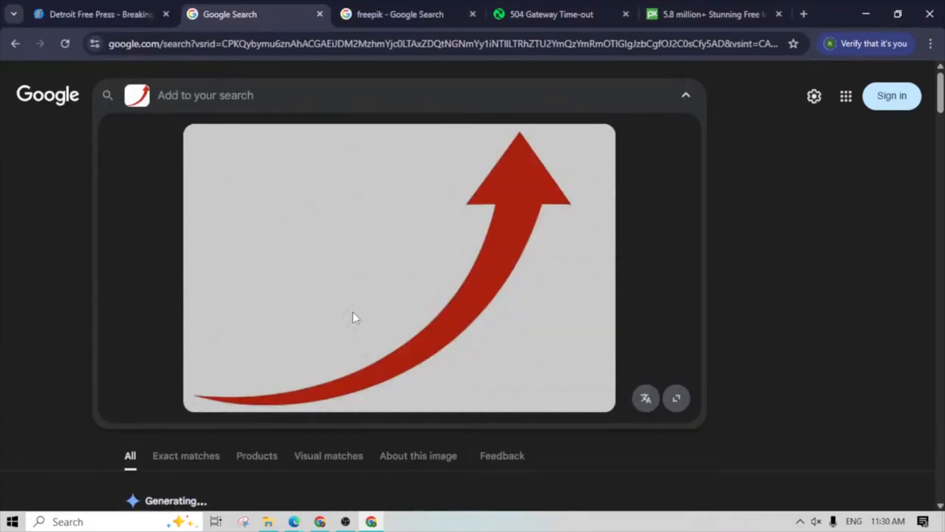
- Look through the visual matches for the red arrow image and return to the "Teesra" results
scroll(332, 352, down, 10)
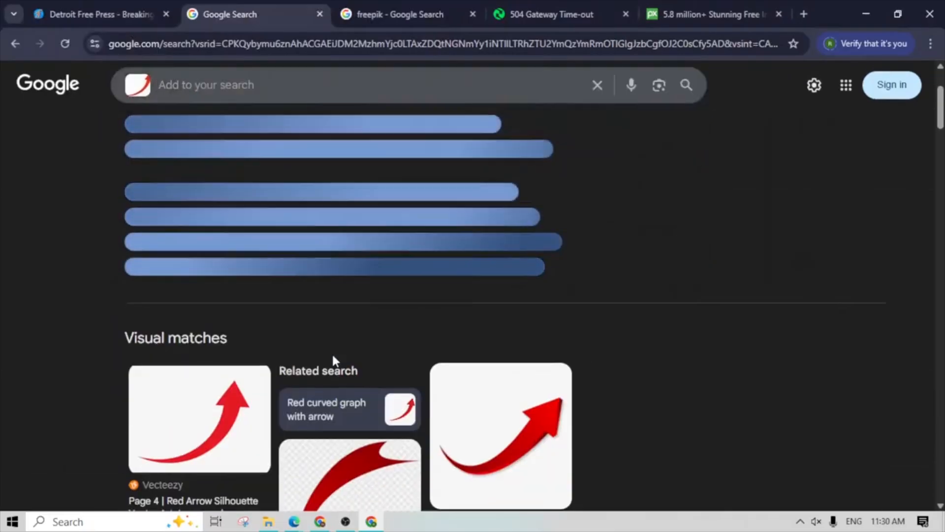
scroll(334, 337, down, 15)
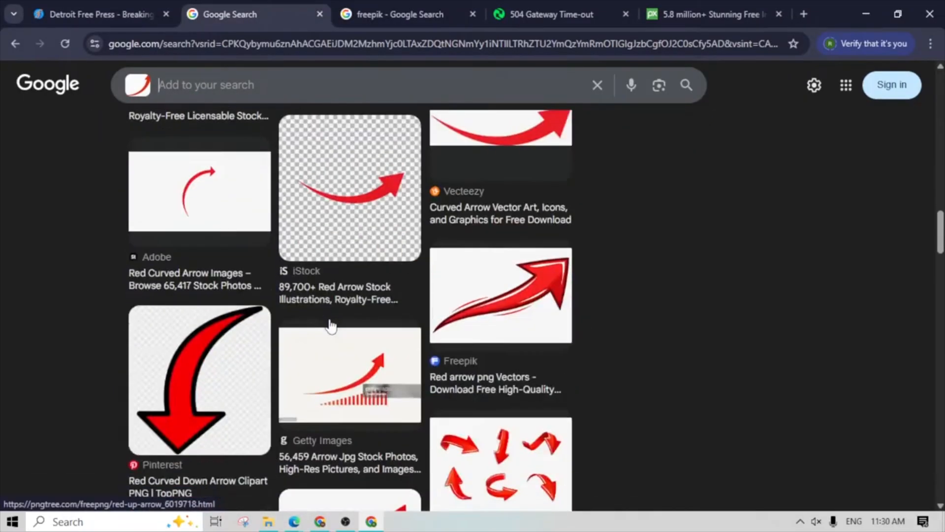
scroll(330, 326, down, 5)
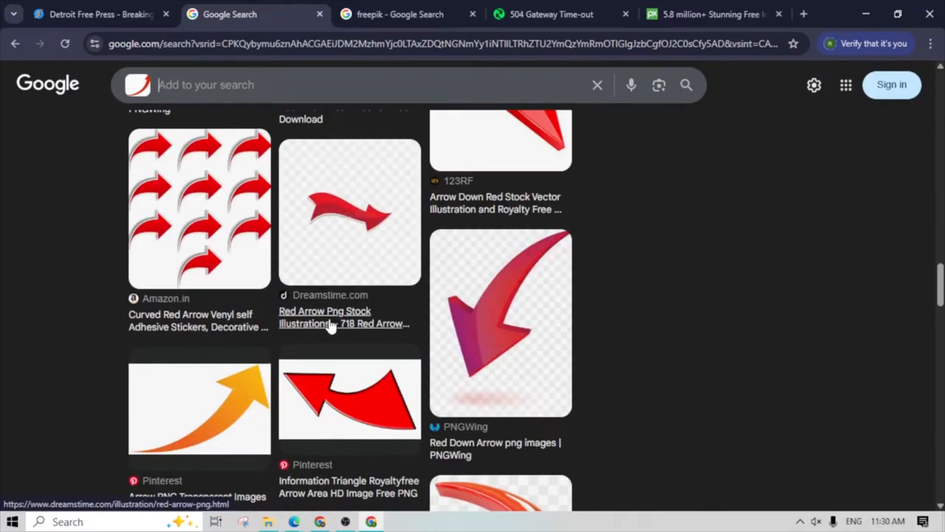
scroll(330, 326, up, 15)
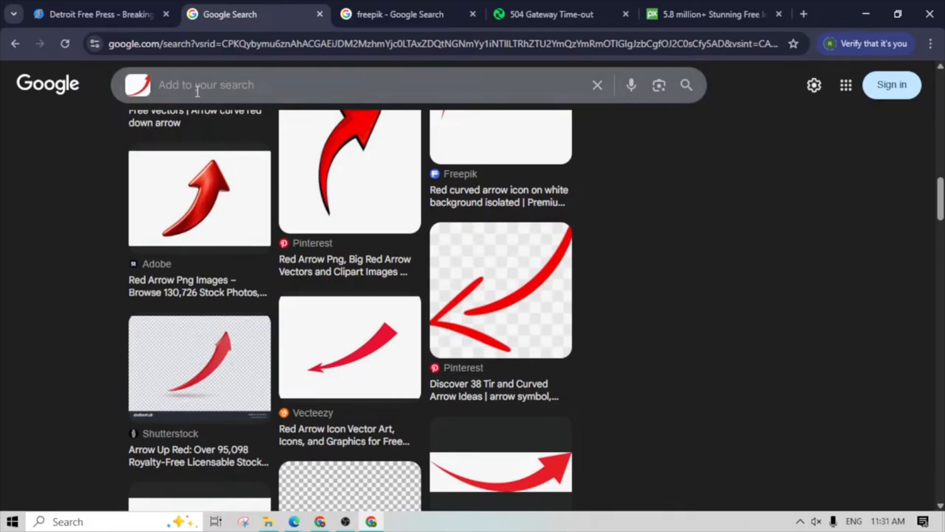
click(14, 44)
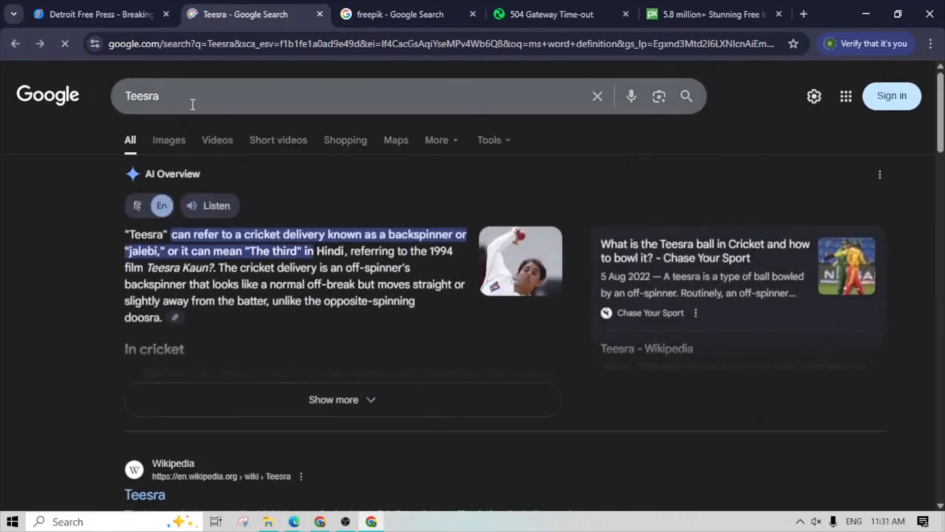
- Replace the query with the suggested "best computer institute in dehradun", run the search and look over the results
drag(192, 99, 128, 98)
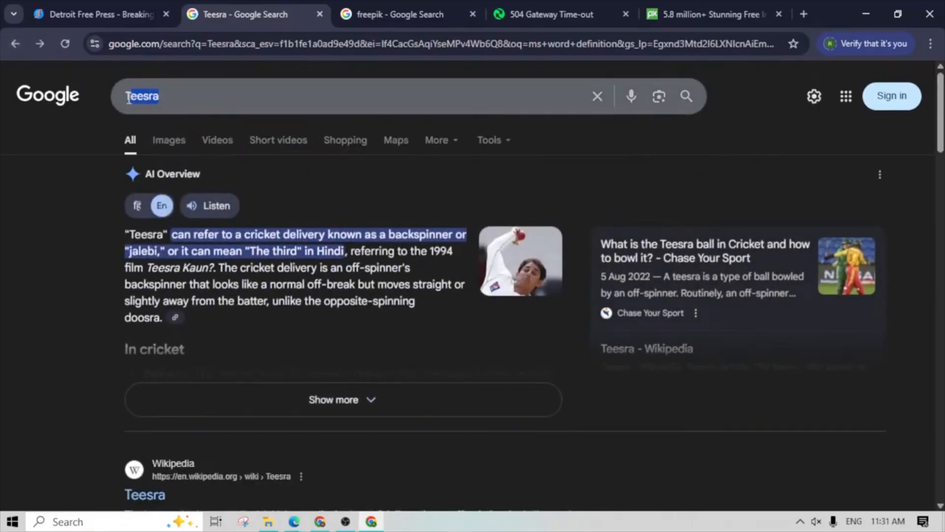
key(BackSpace)
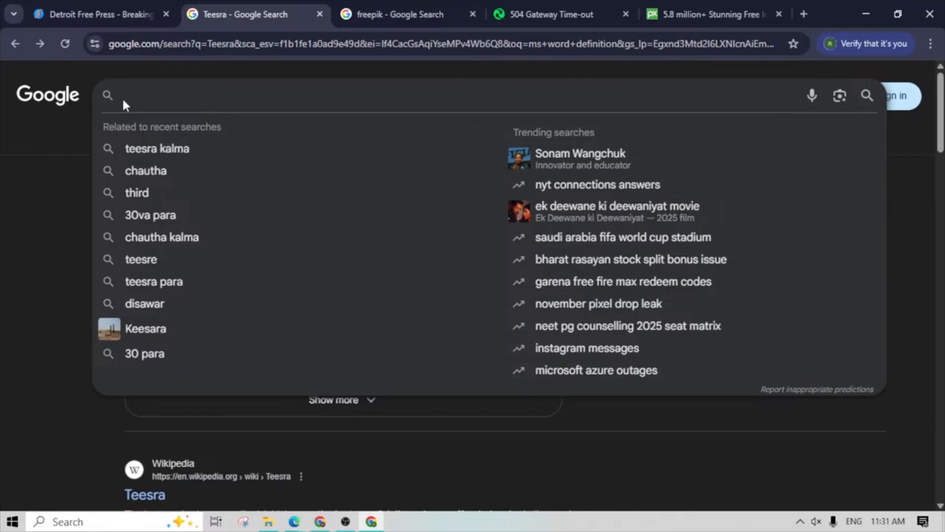
text(bs)
key(BackSpace)
text(est c)
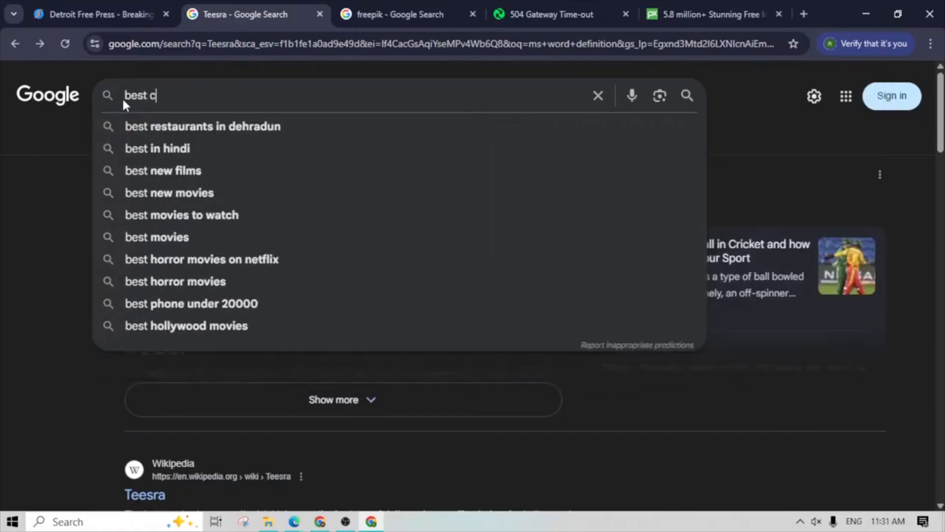
text(omputer)
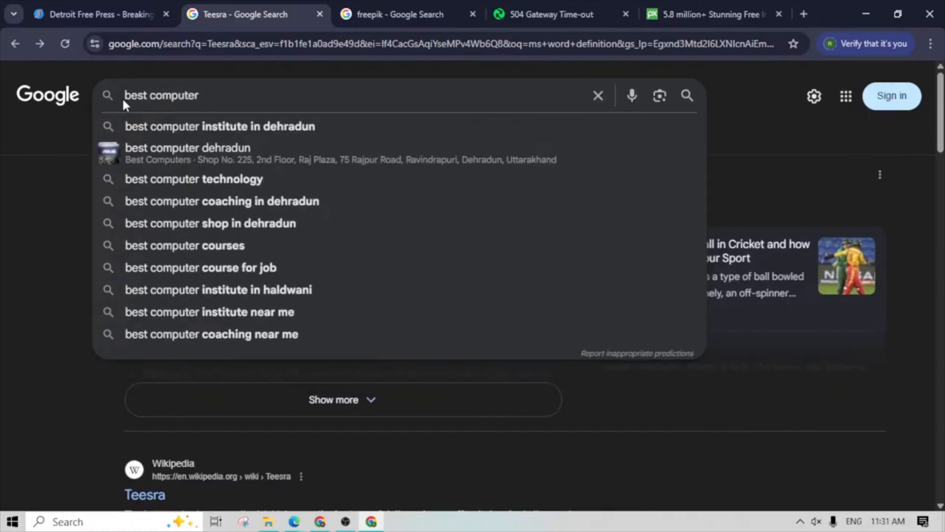
key(Down)
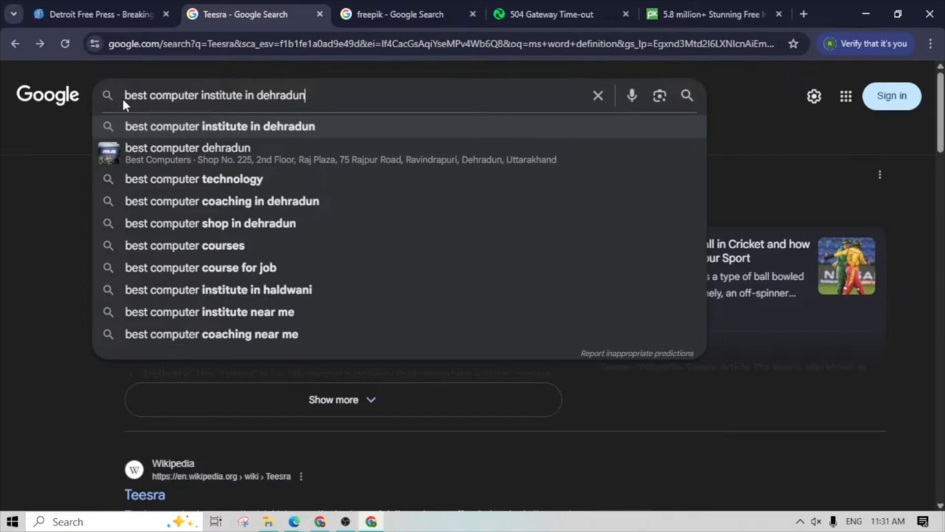
drag(315, 103, 124, 104)
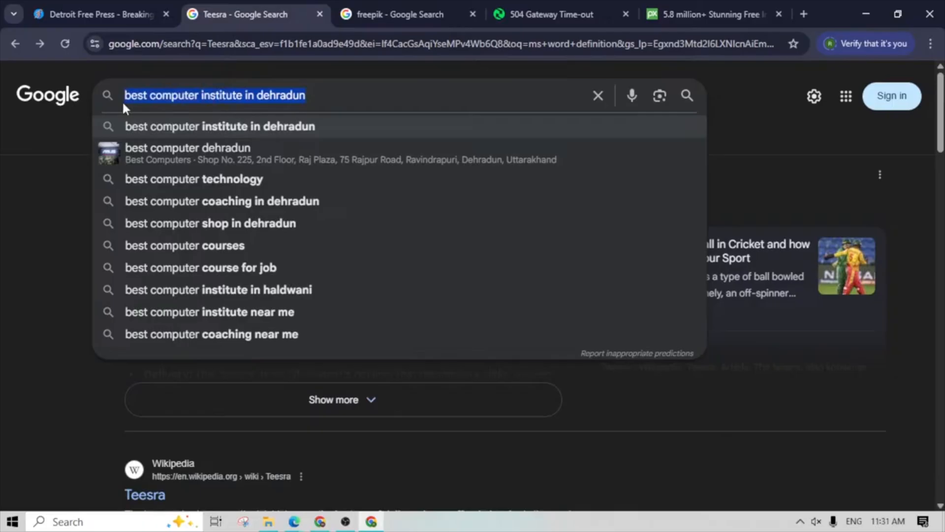
key(Return)
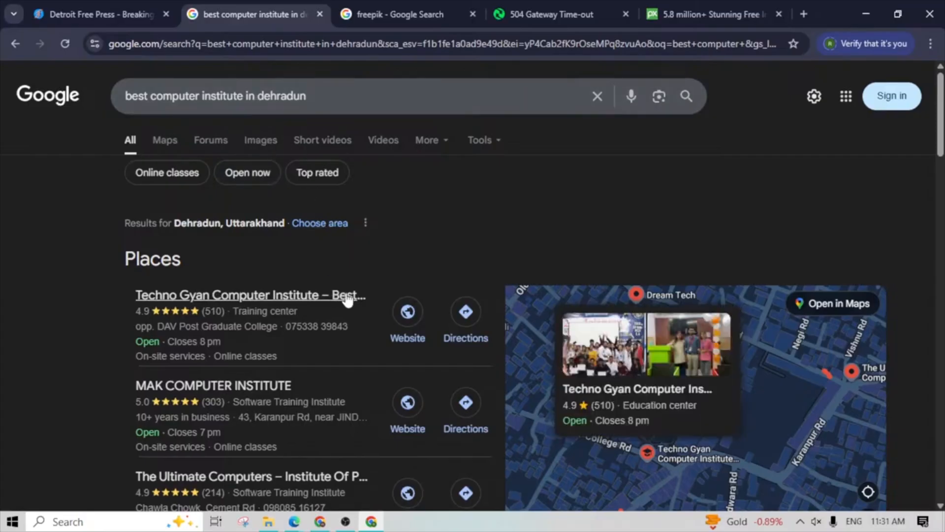
scroll(269, 369, down, 3)
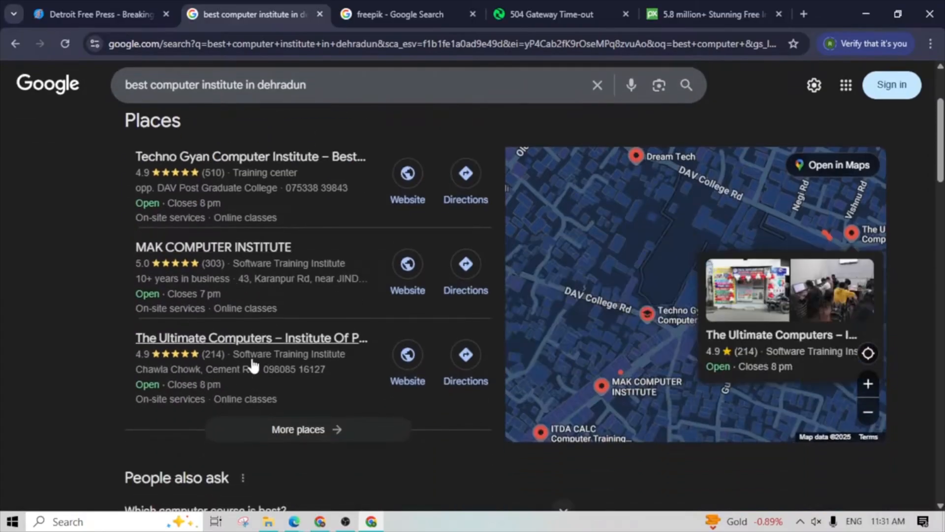
scroll(323, 364, down, 6)
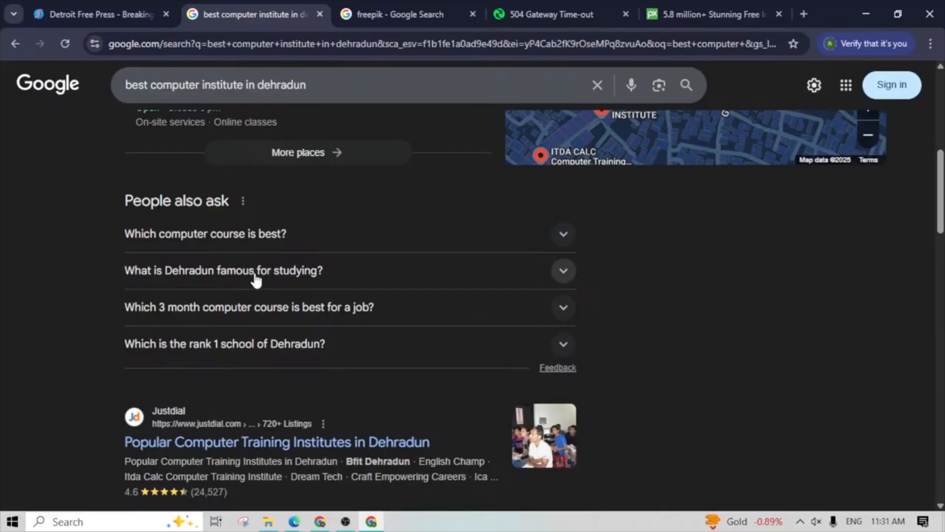
scroll(253, 274, up, 9)
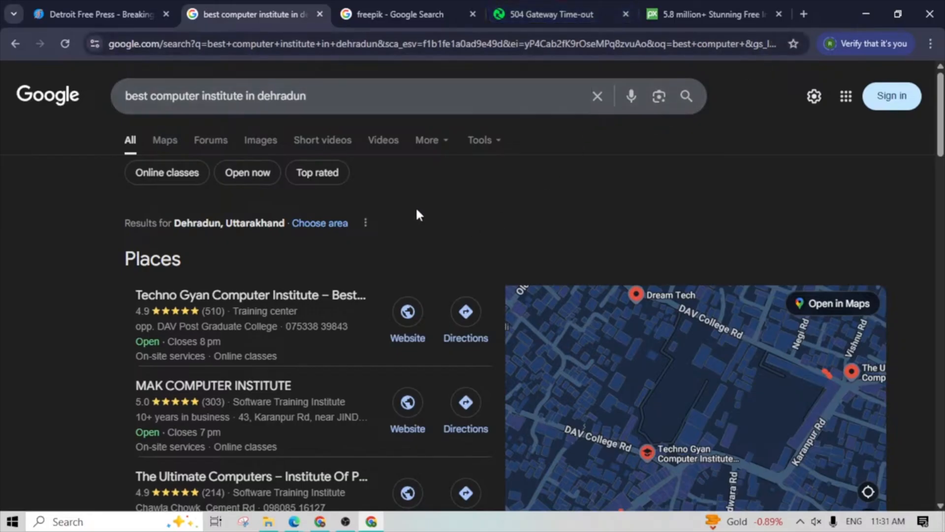
- Open YouTube from its shortcut in a new tab and activate the site's search box
click(802, 15)
click(452, 281)
click(227, 227)
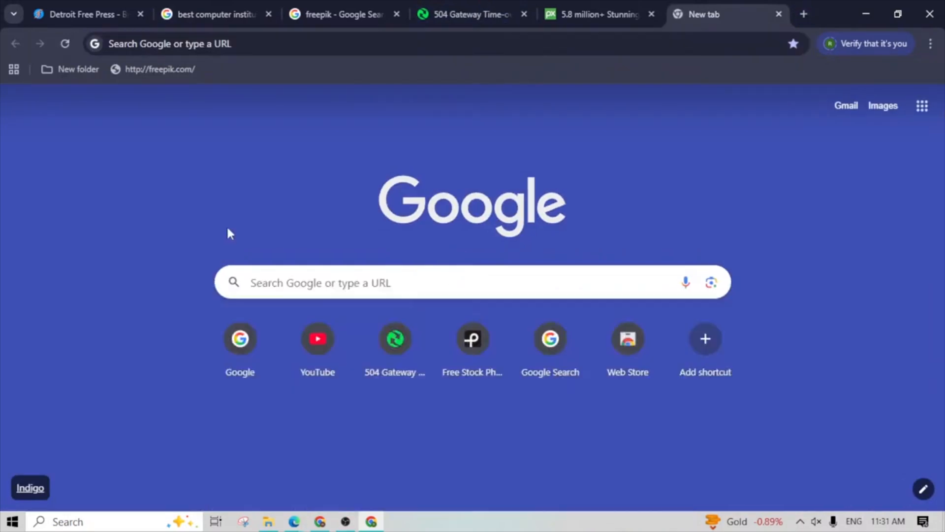
click(318, 340)
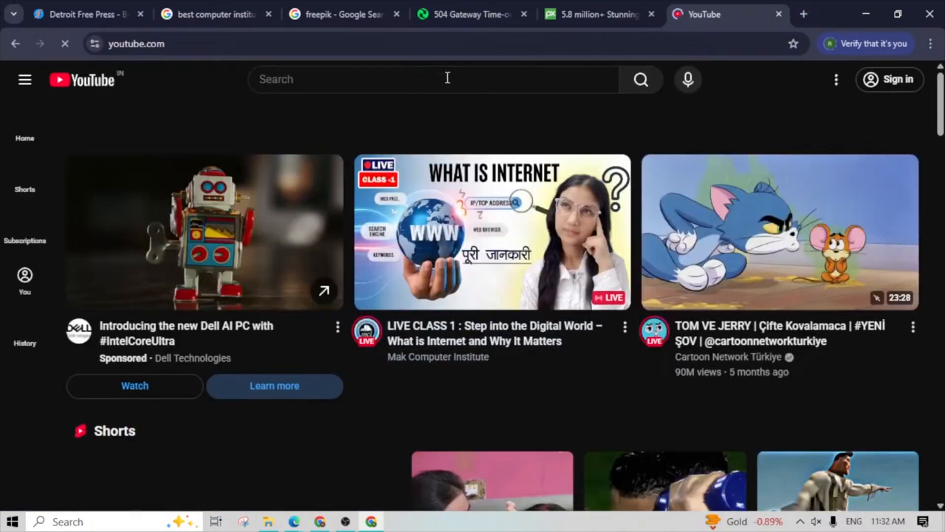
click(447, 78)
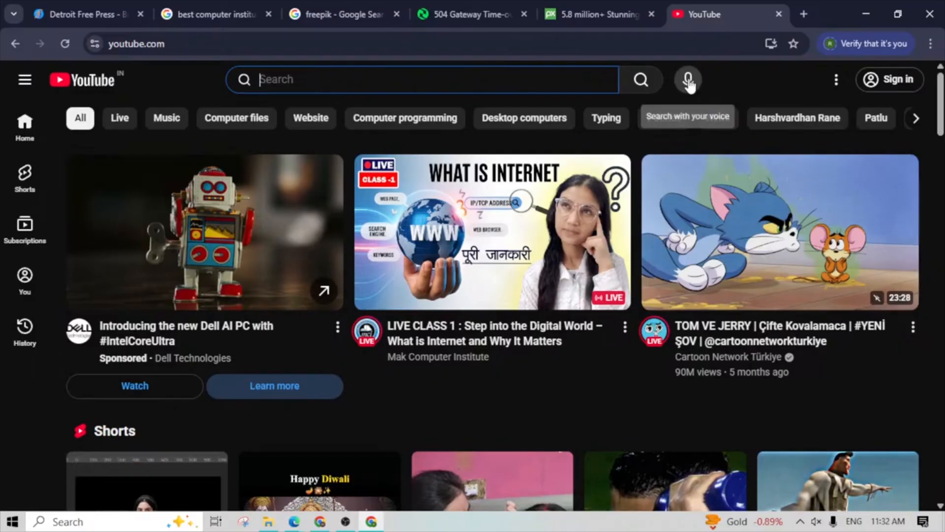
- View the Detroit Free Press tab and return to the "best computer institute in dehradun" results tab
click(99, 6)
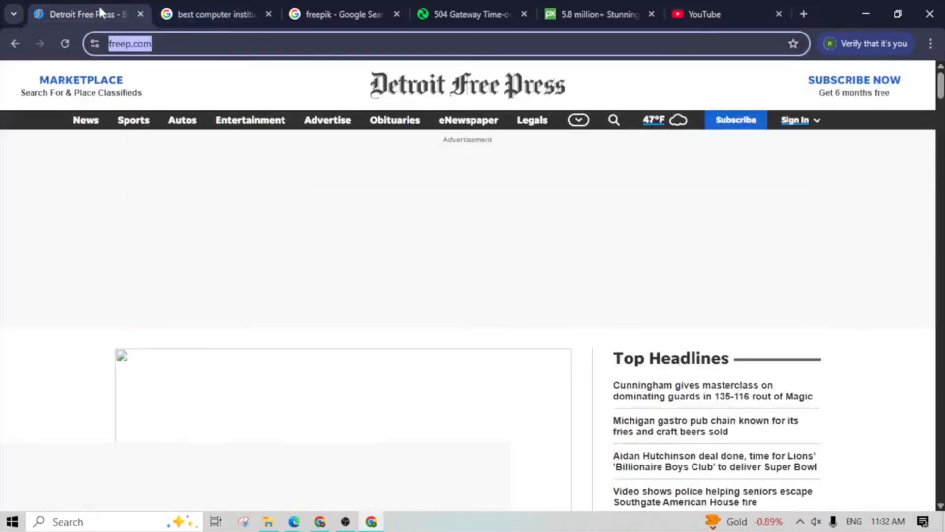
click(215, 14)
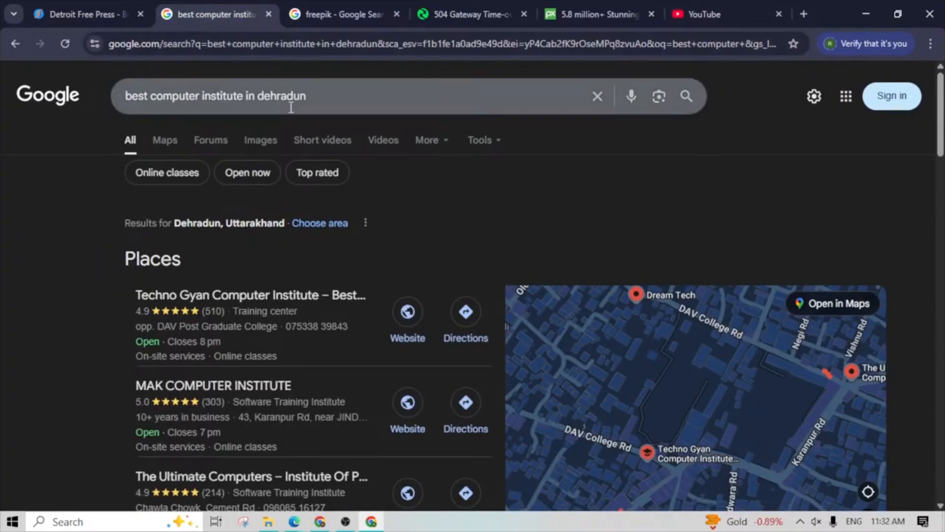
click(66, 19)
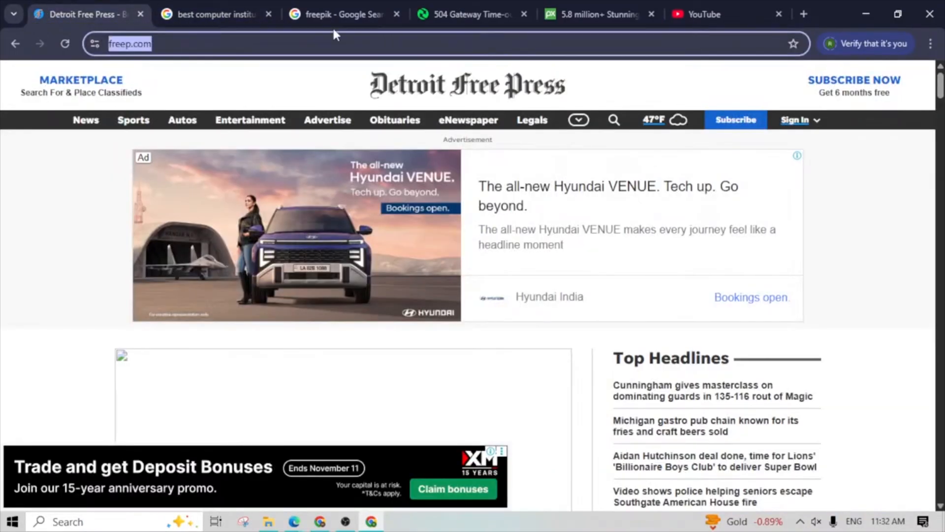
key(BackSpace)
click(61, 175)
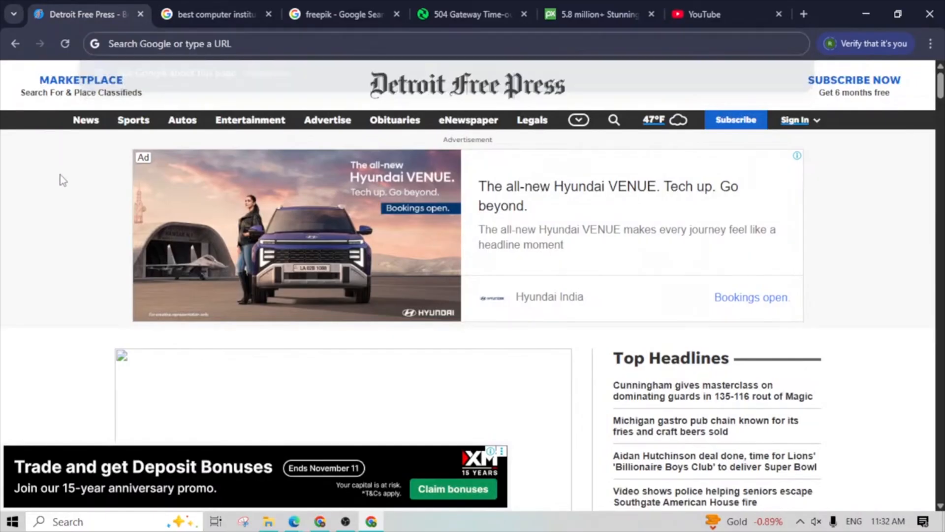
click(181, 44)
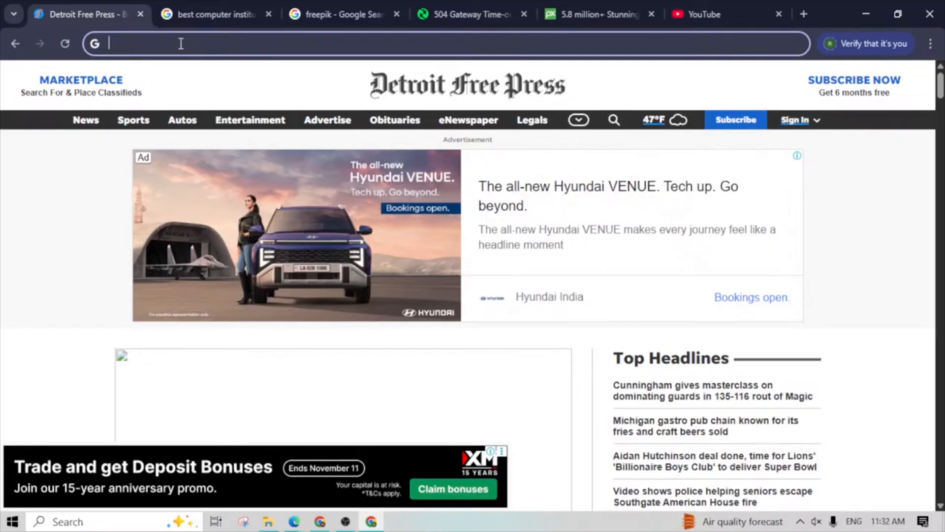
text(ww)
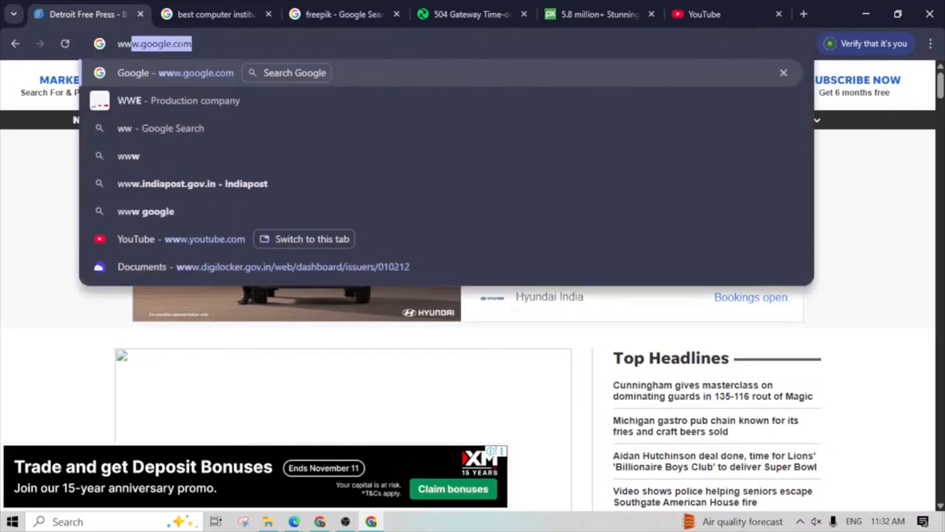
text(w.goo)
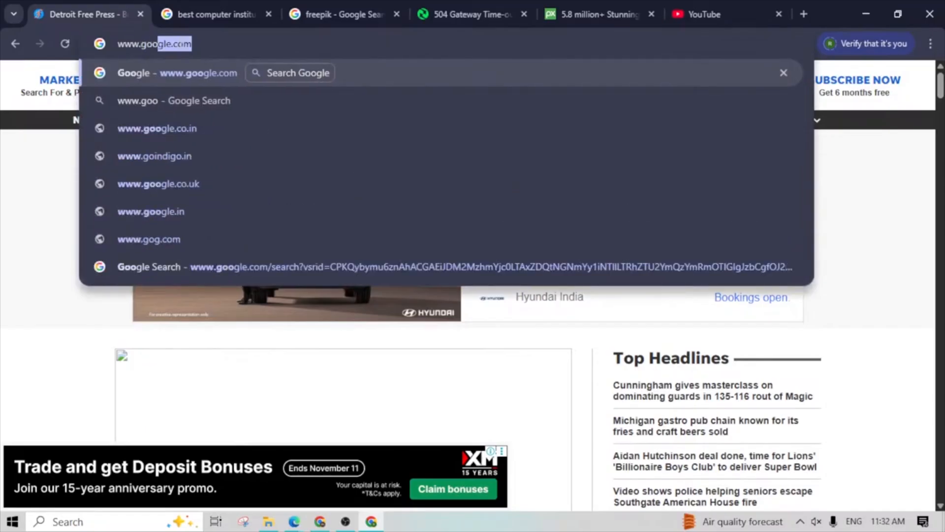
key(BackSpace)
key(BackSpace)
key(BackSpace)
key(BackSpace)
text(you)
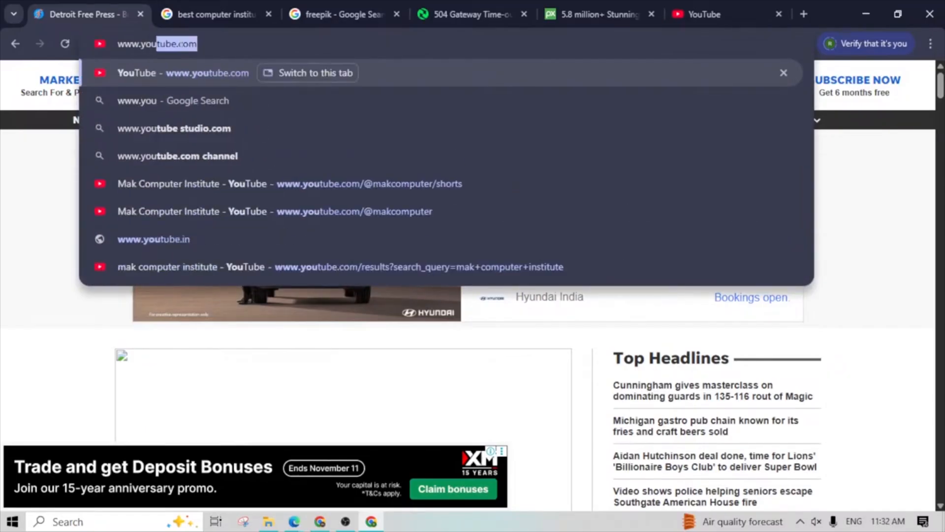
key(Right)
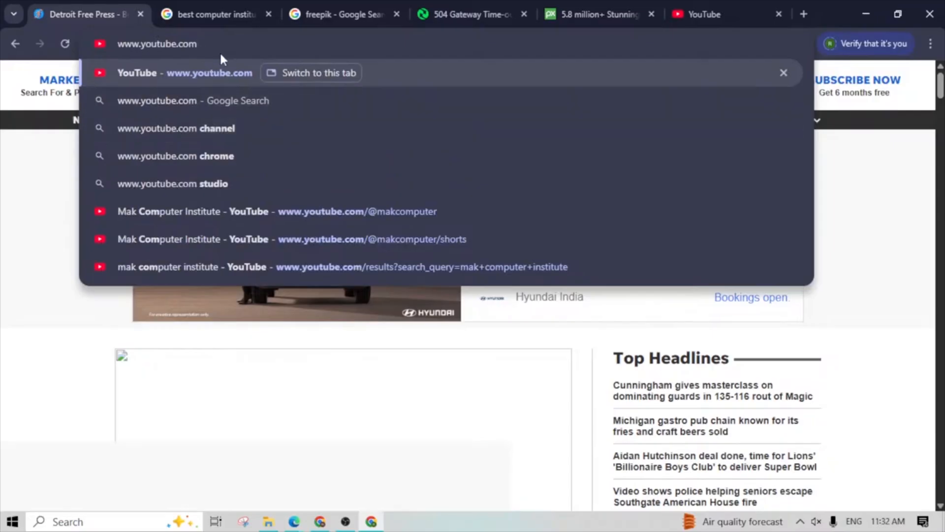
drag(199, 44, 114, 57)
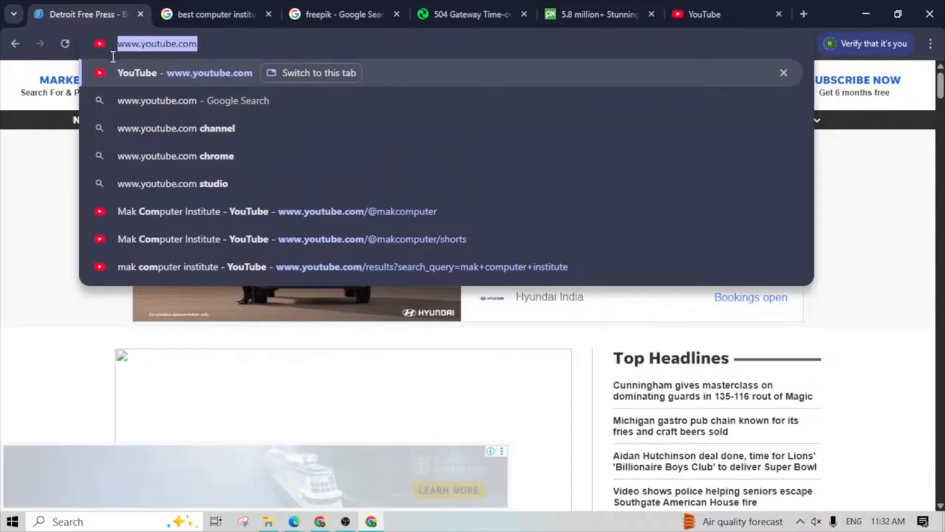
right_click(137, 50)
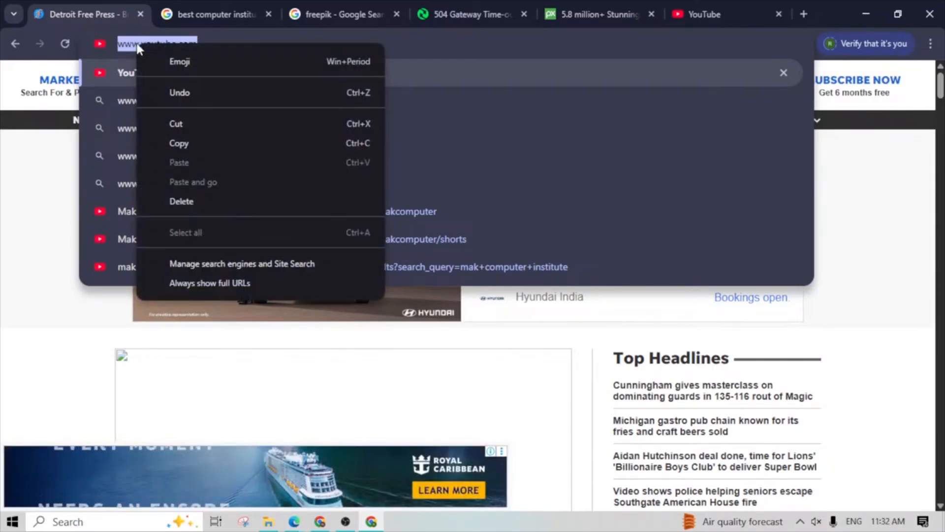
click(193, 143)
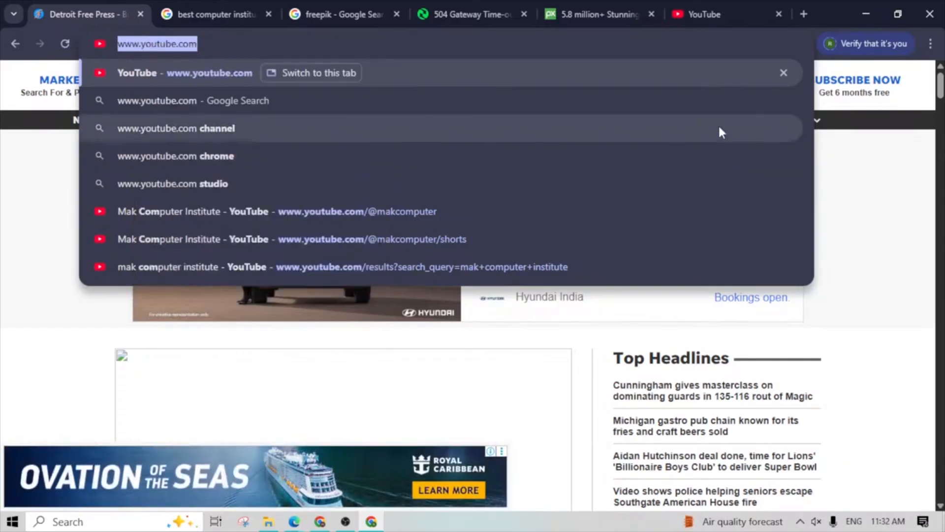
click(783, 73)
click(745, 190)
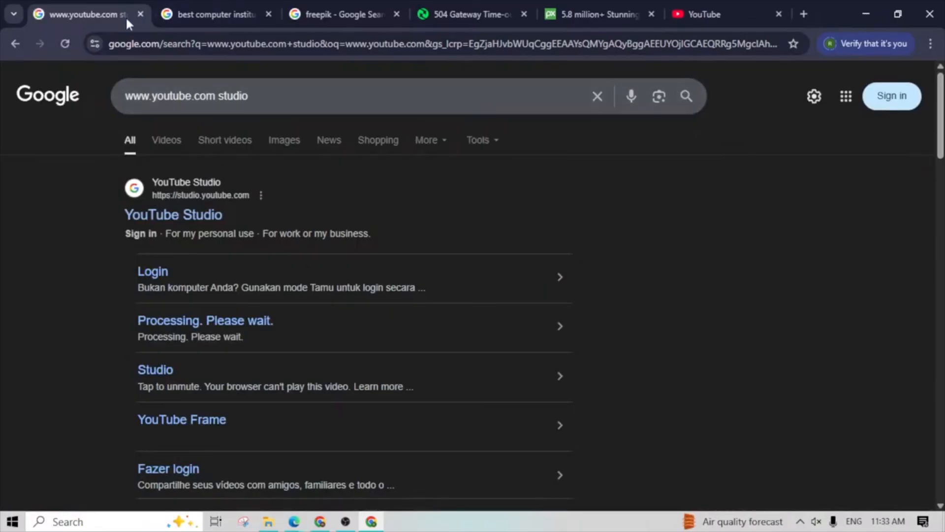
- Close all the open tabs, including the Google results, Pixabay and YouTube, so that the browser window closes
click(269, 14)
click(268, 14)
click(268, 14)
click(260, 14)
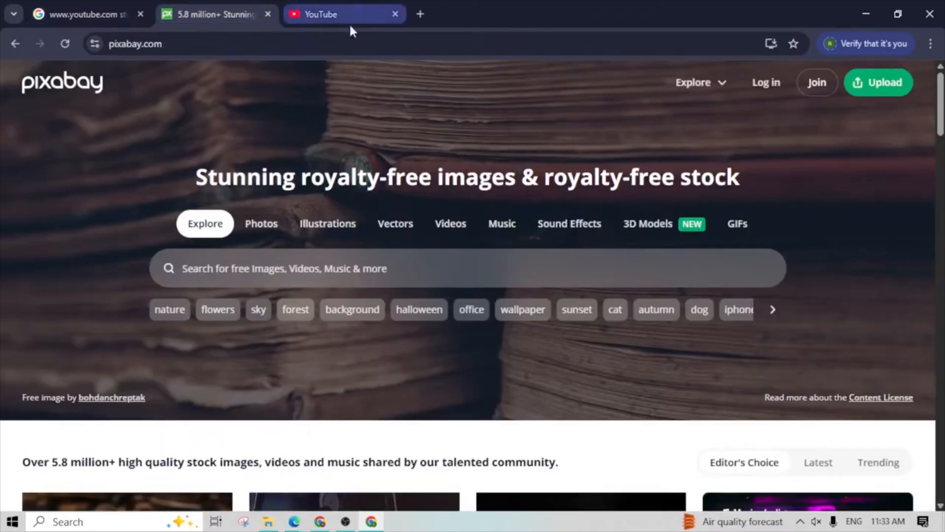
click(395, 14)
click(176, 14)
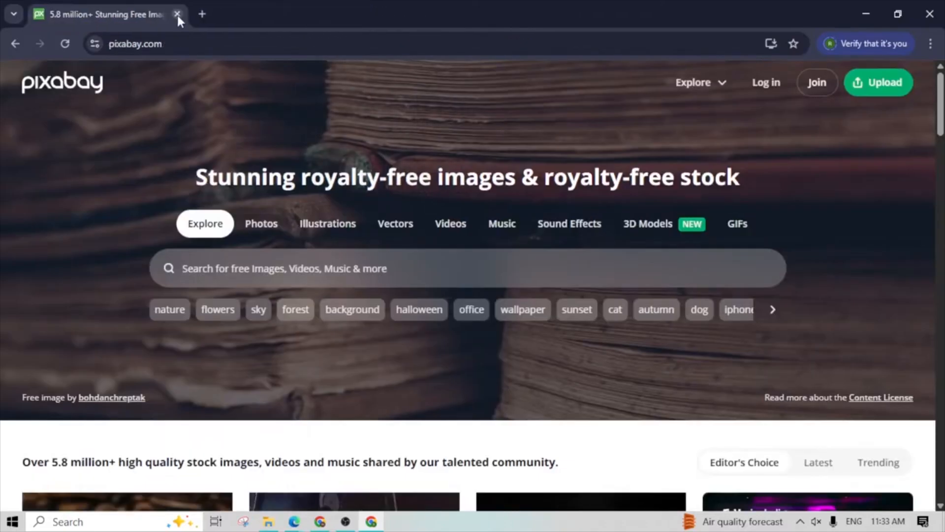
click(178, 15)
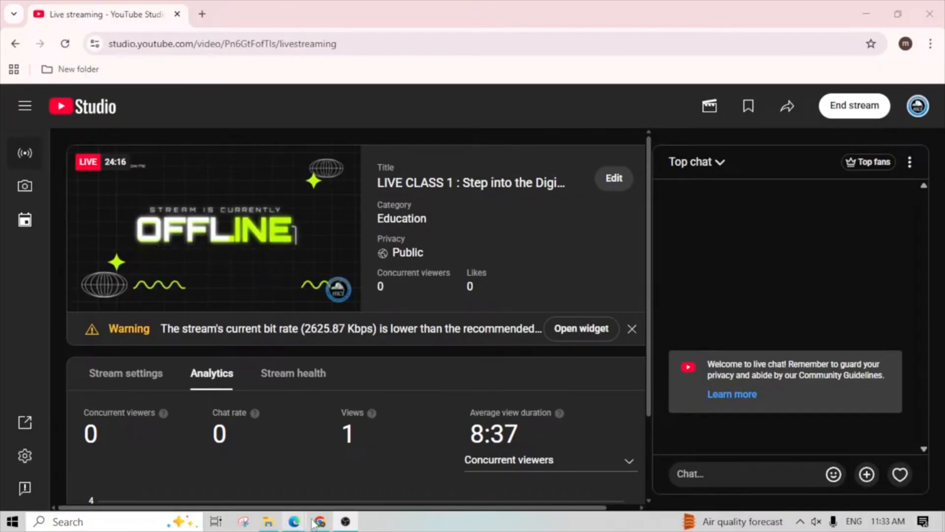
- Relaunch Google Chrome, maximize the profile chooser window and open the Work profile
click(123, 522)
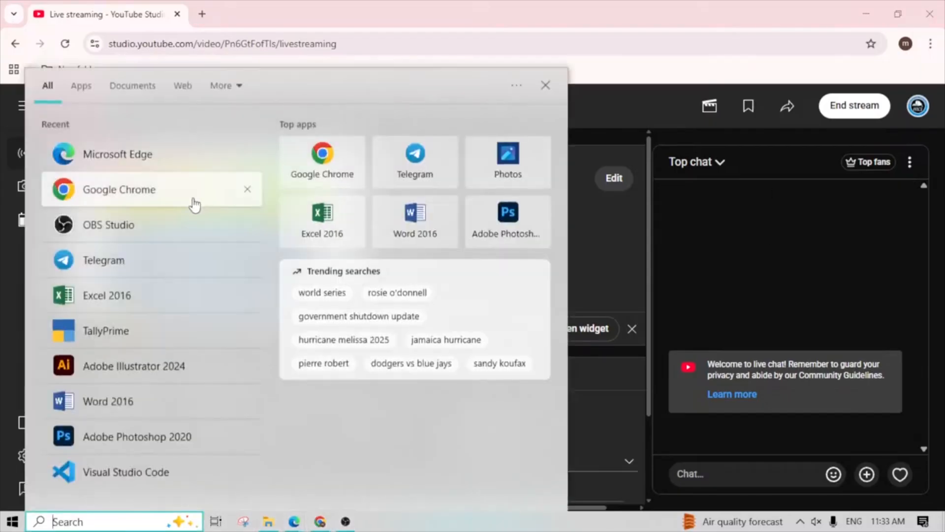
click(192, 199)
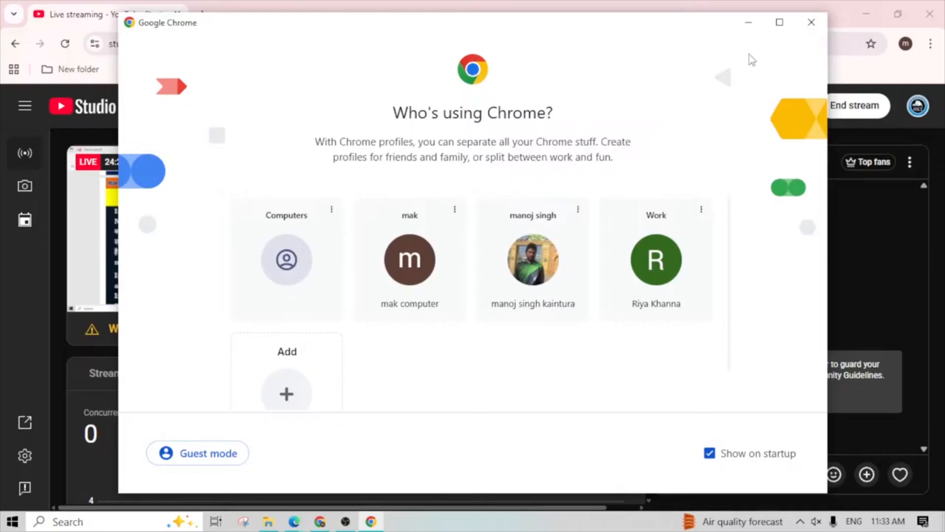
click(779, 22)
click(586, 311)
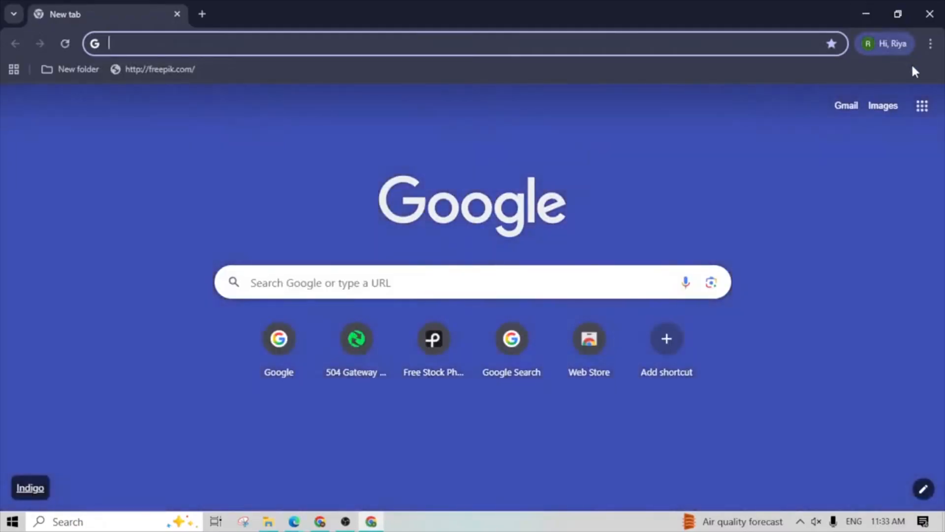
- Show all saved bookmarks in the browser's side panel
click(931, 45)
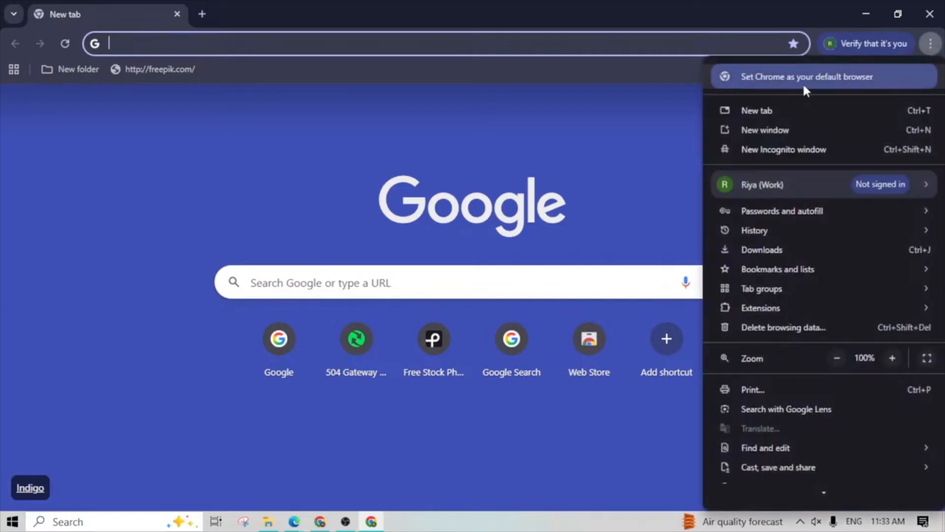
scroll(766, 334, down, 1)
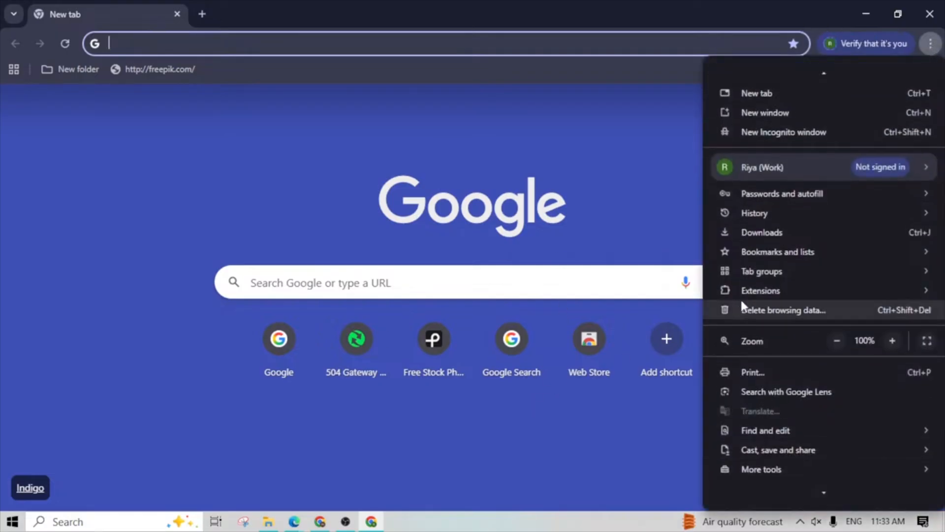
mouse_move(769, 260)
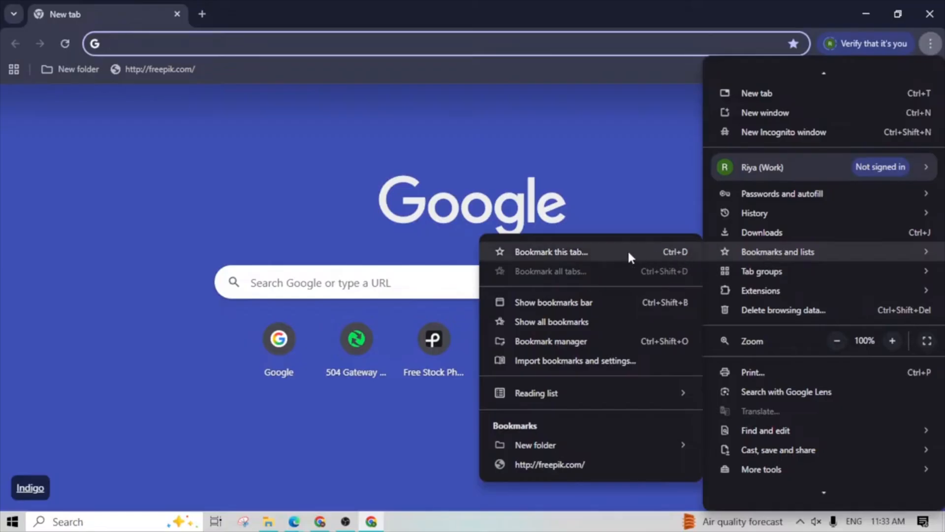
click(560, 327)
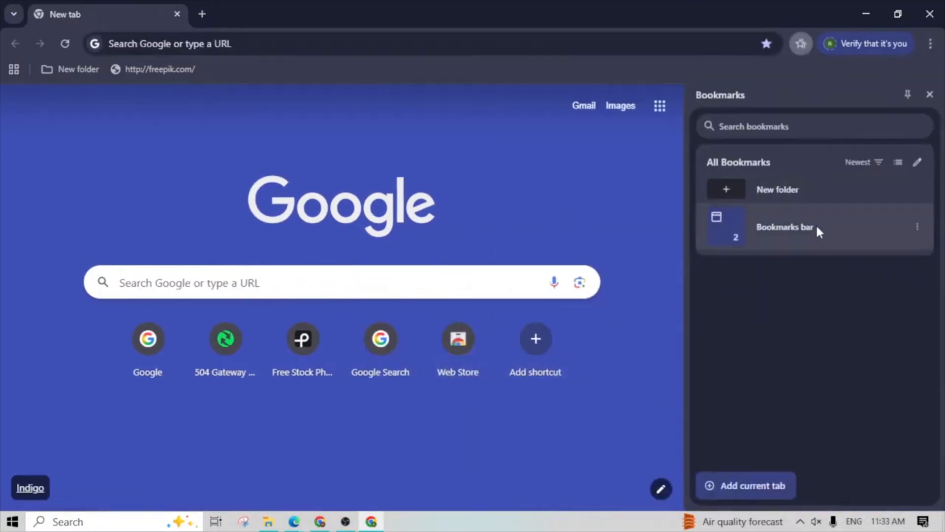
click(931, 44)
mouse_move(787, 276)
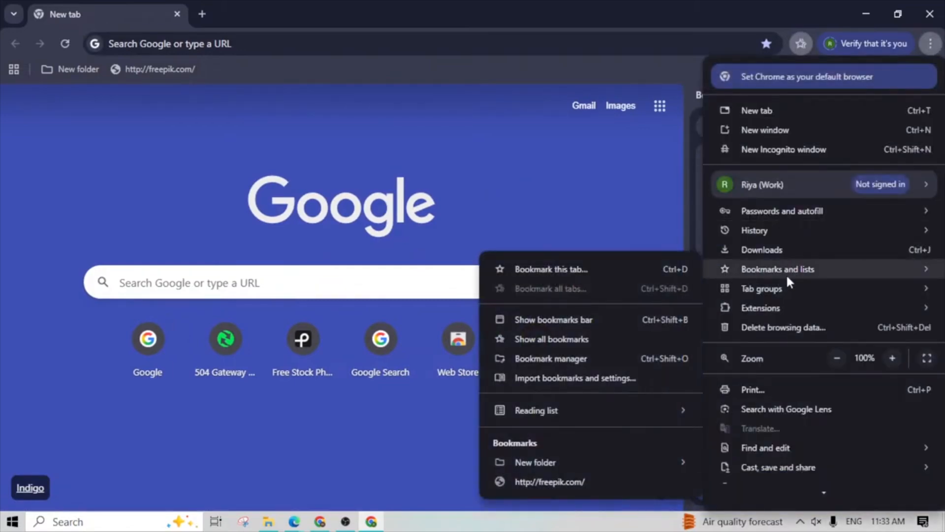
click(577, 278)
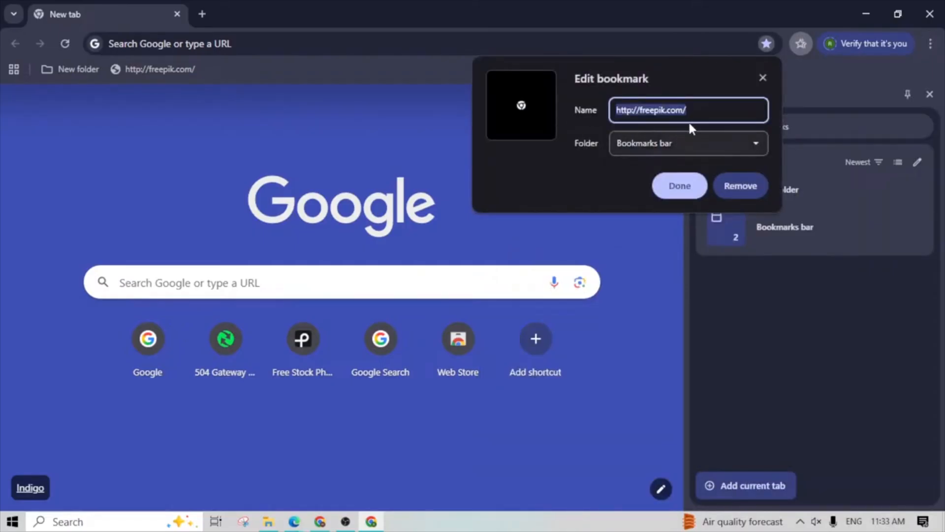
key(BackSpace)
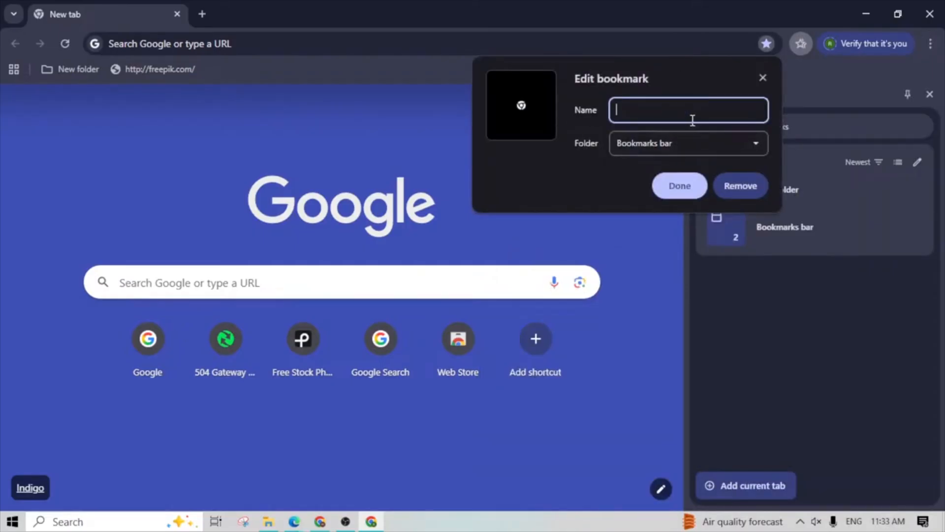
key(ctrl+v)
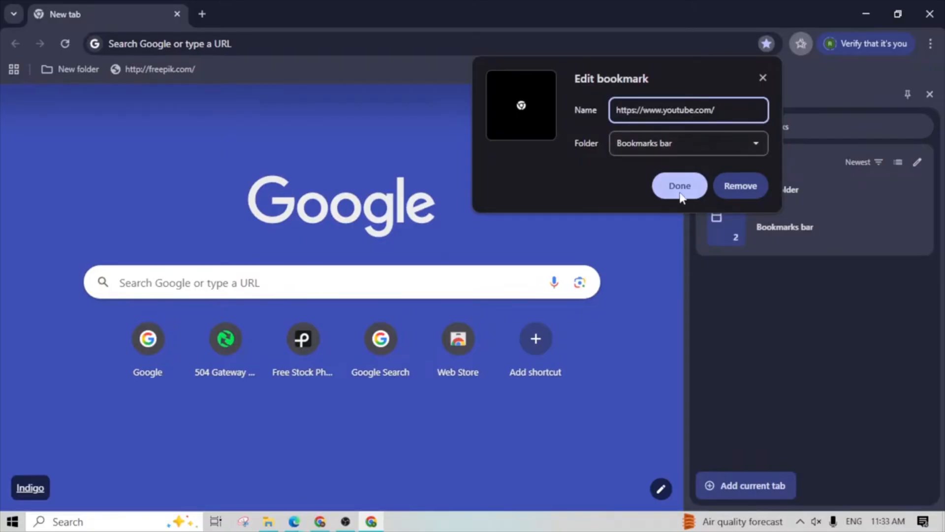
click(680, 187)
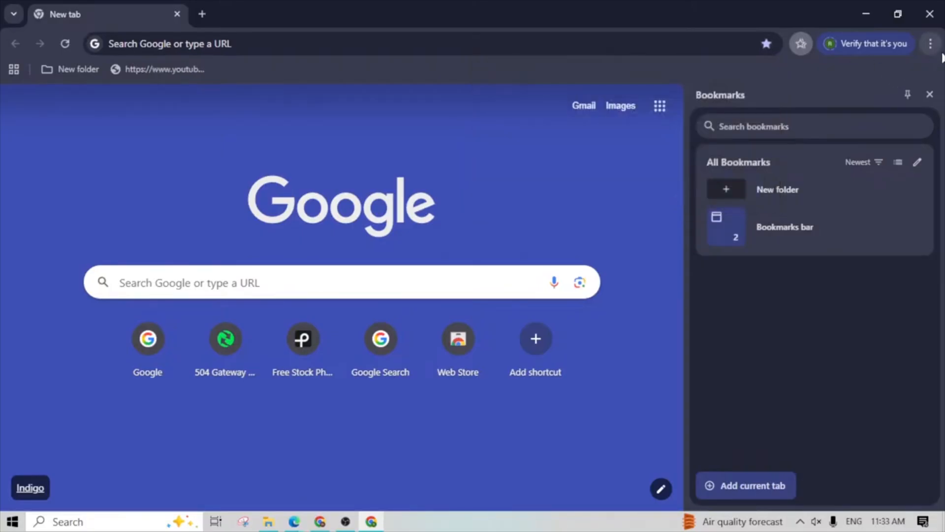
- Review the current tab's bookmark details, accept them as they are and close the bookmarks side panel
click(931, 43)
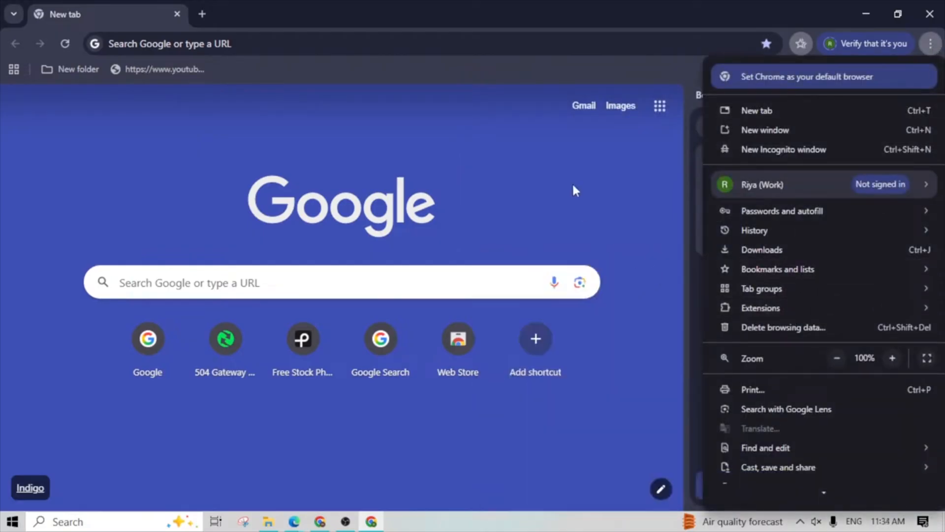
click(572, 165)
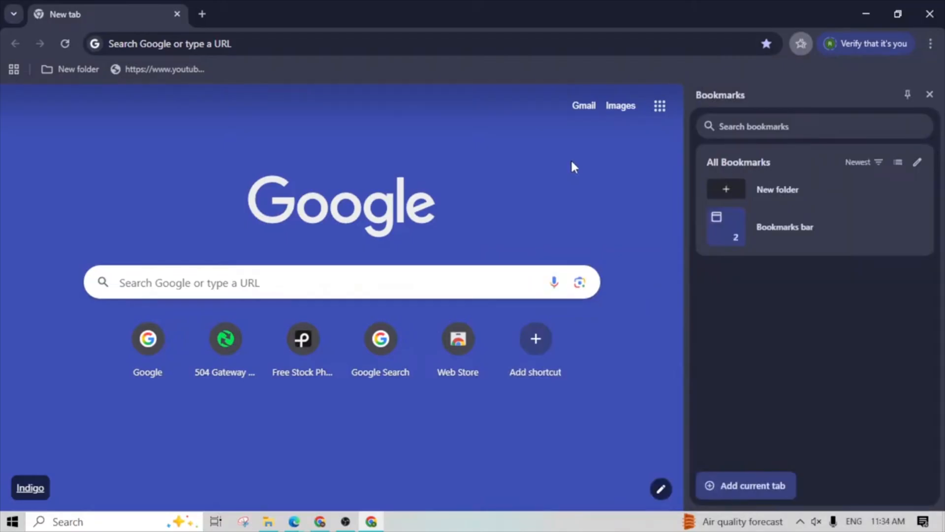
key(ctrl+d)
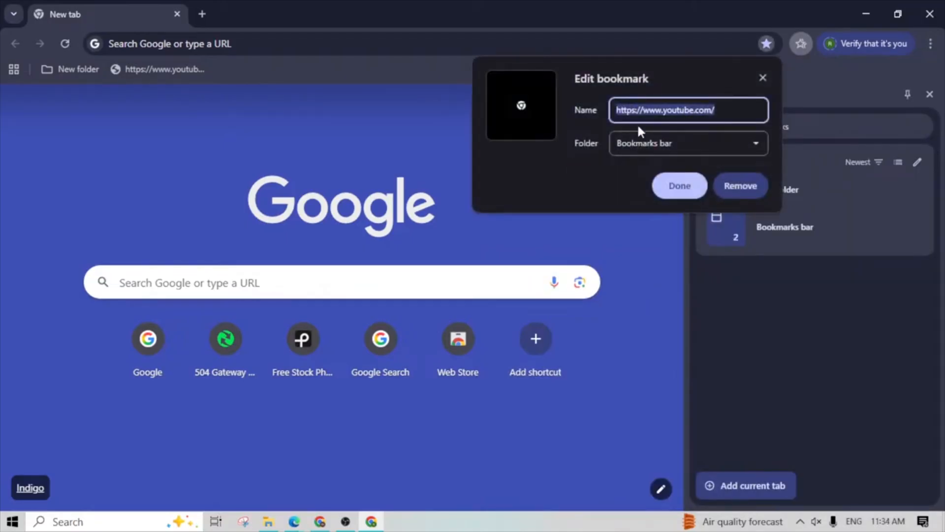
click(681, 184)
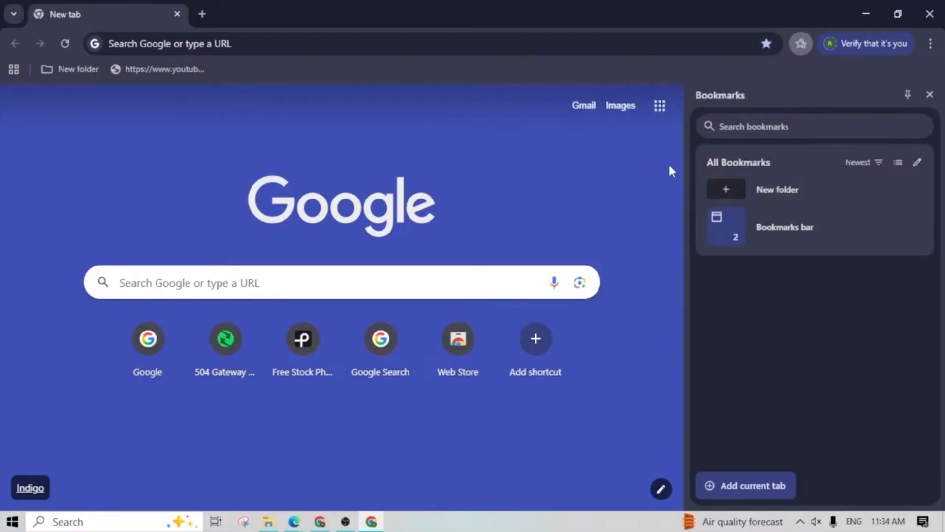
click(929, 94)
click(930, 43)
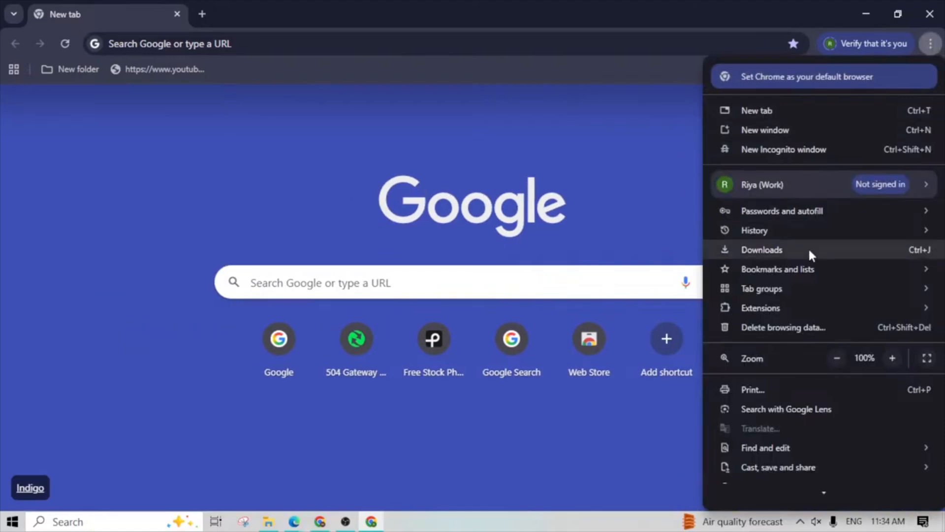
mouse_move(797, 270)
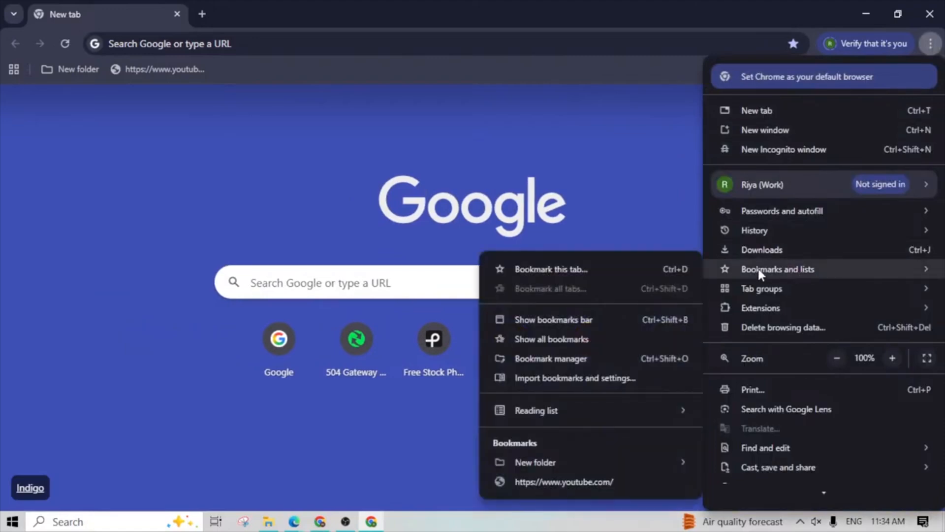
click(562, 339)
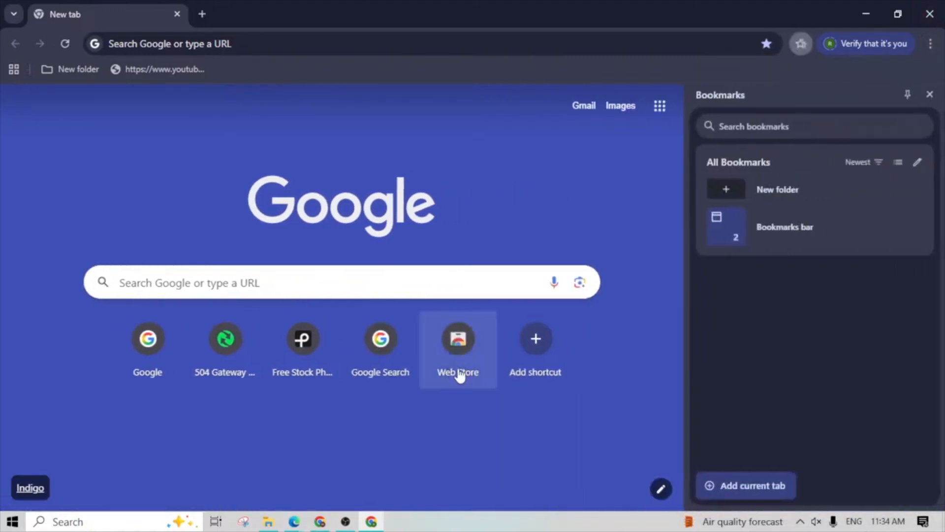
click(731, 234)
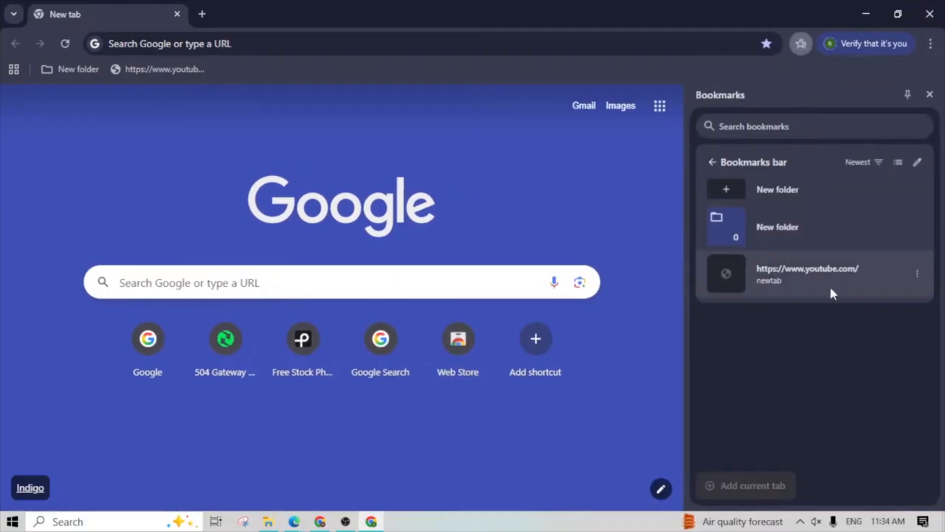
click(772, 274)
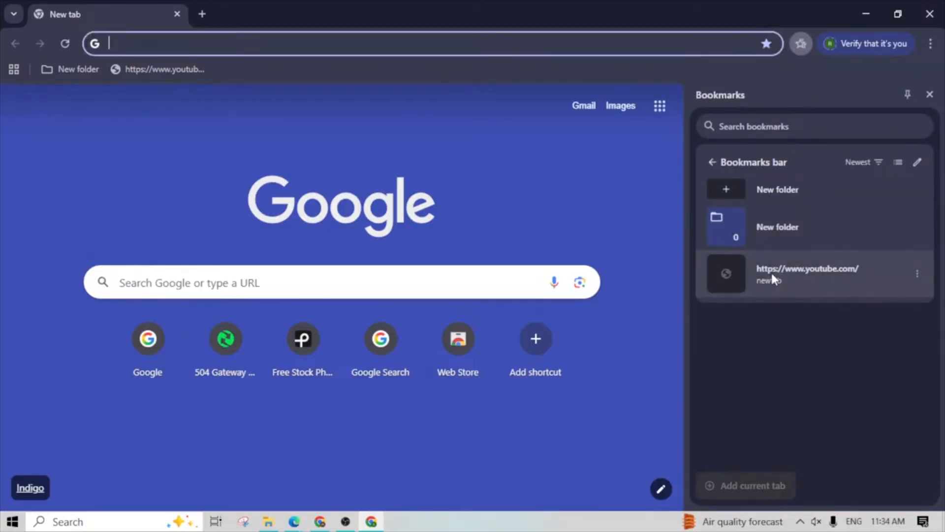
- Open the folder inside the Bookmarks bar, create a subfolder in it and close the bookmarks side panel
click(766, 226)
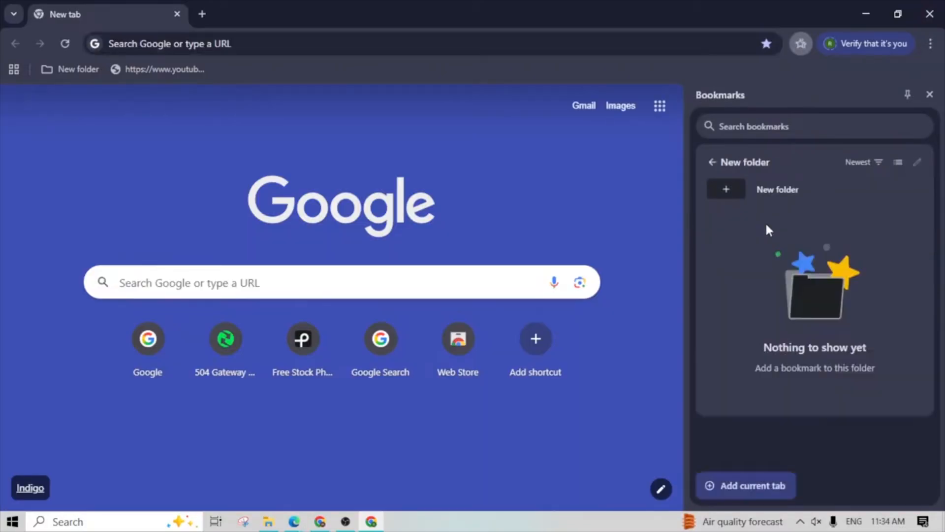
click(775, 190)
click(574, 231)
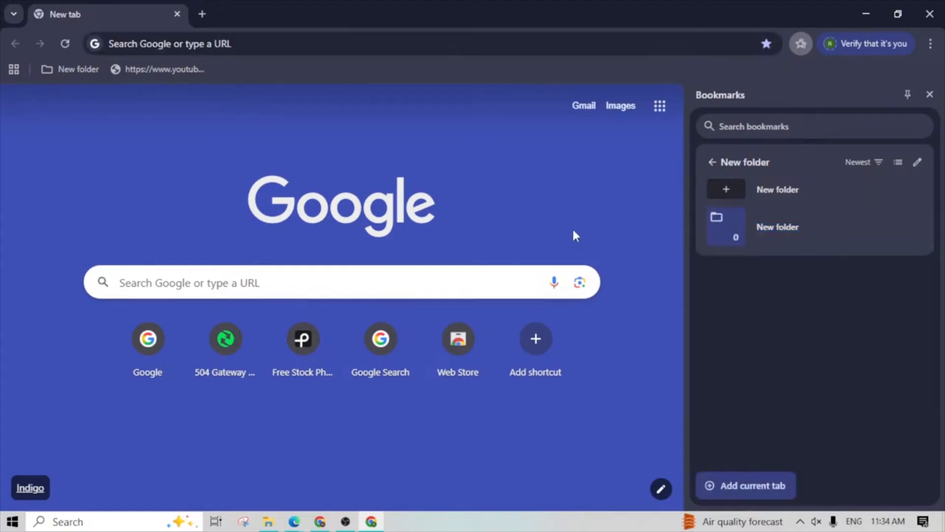
click(929, 94)
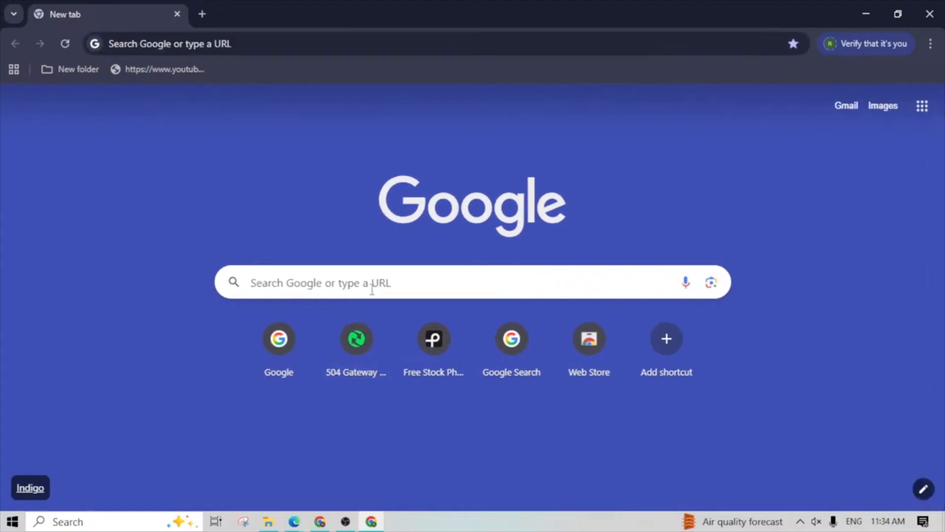
- Switch to internet pdf.pdf in Edge and read the homepage and hyperlink definitions on page 14
click(371, 523)
mouse_move(321, 524)
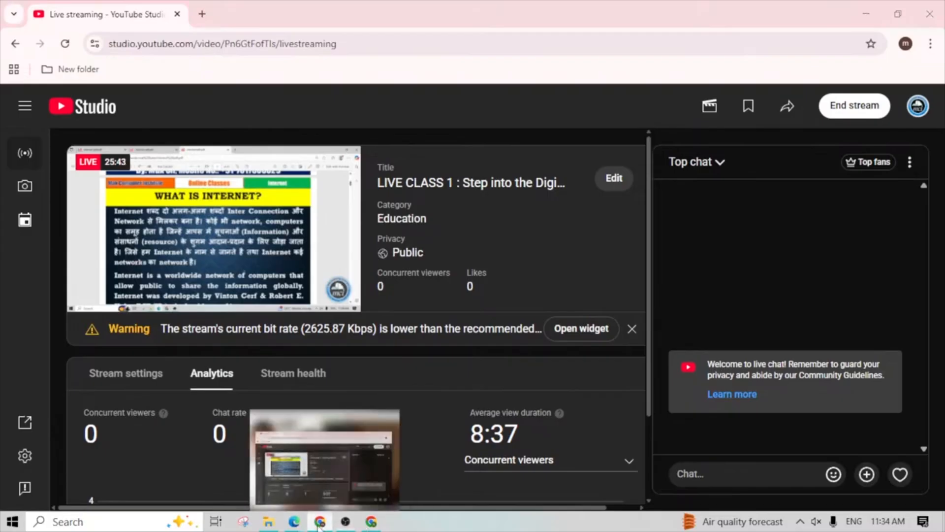
click(321, 523)
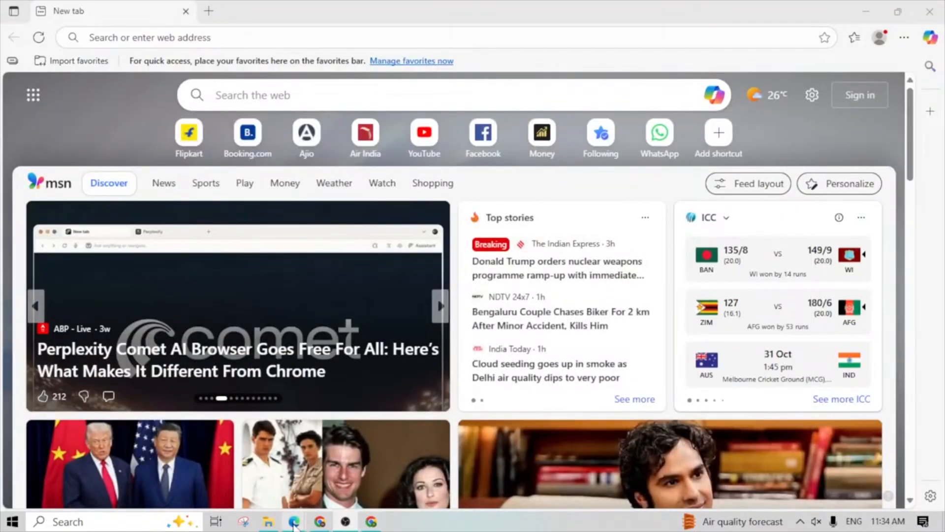
mouse_move(294, 524)
click(216, 467)
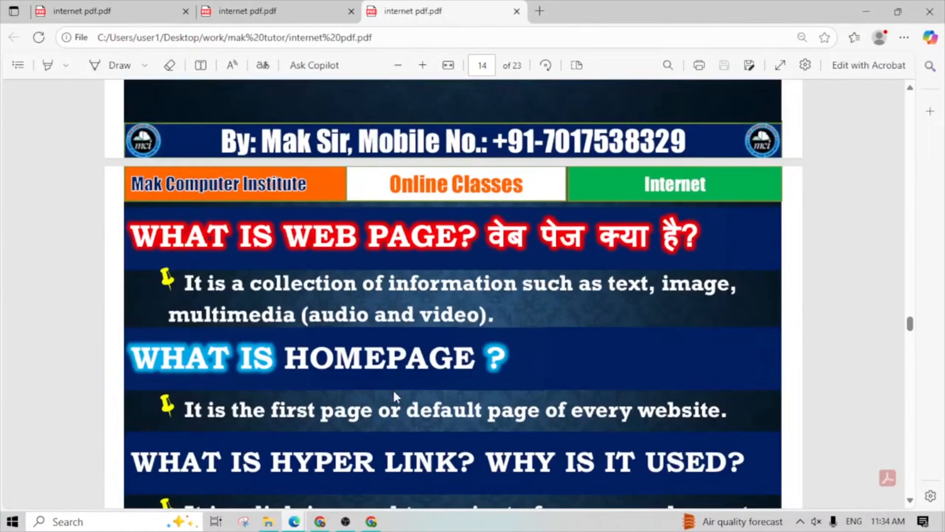
scroll(393, 388, down, 3)
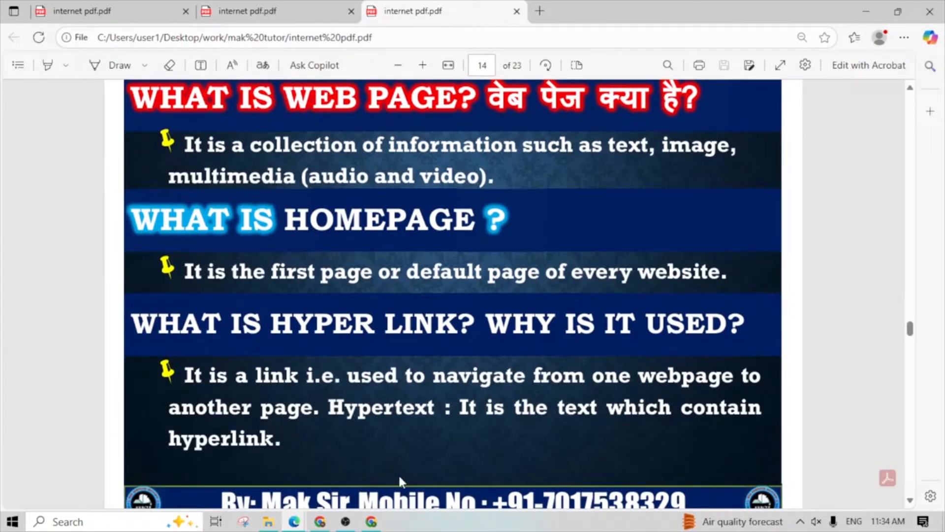
- Switch back to Chrome and load the pixal.com website in the current tab
click(374, 523)
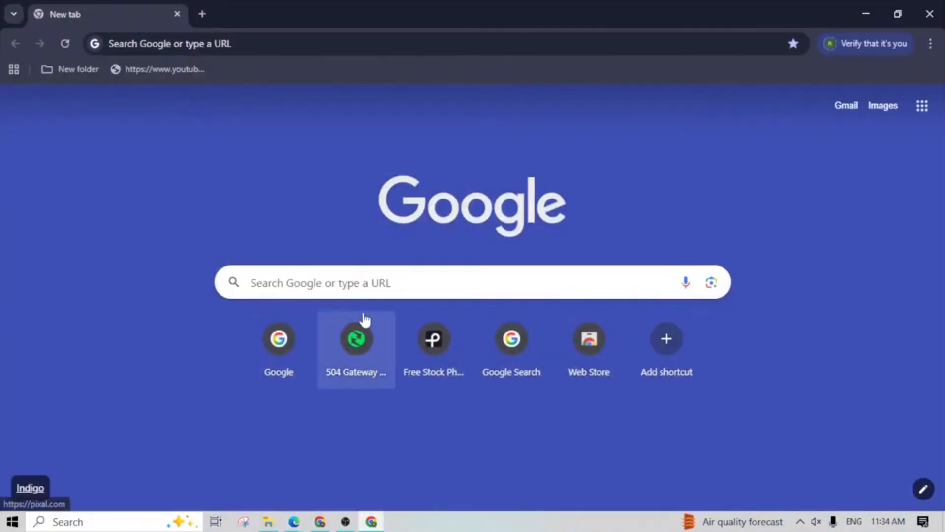
click(350, 287)
click(247, 45)
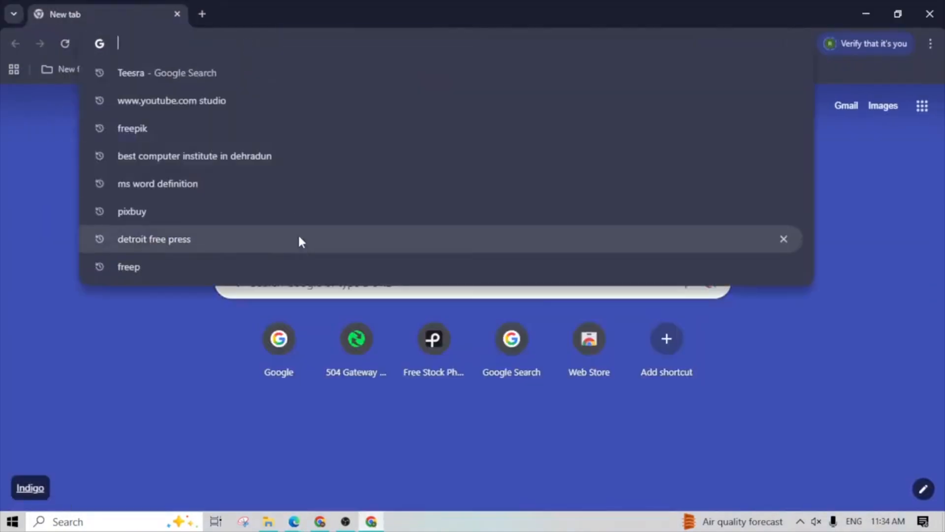
click(252, 336)
click(268, 44)
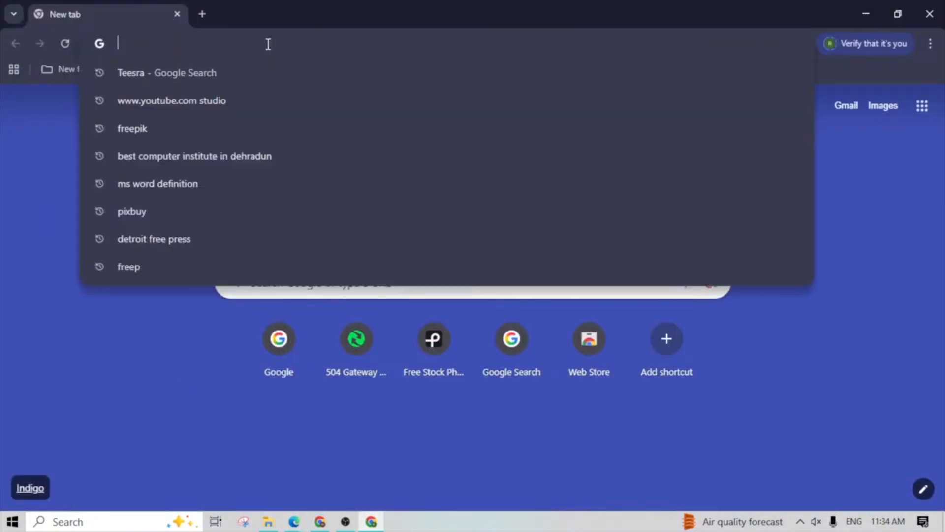
text(w)
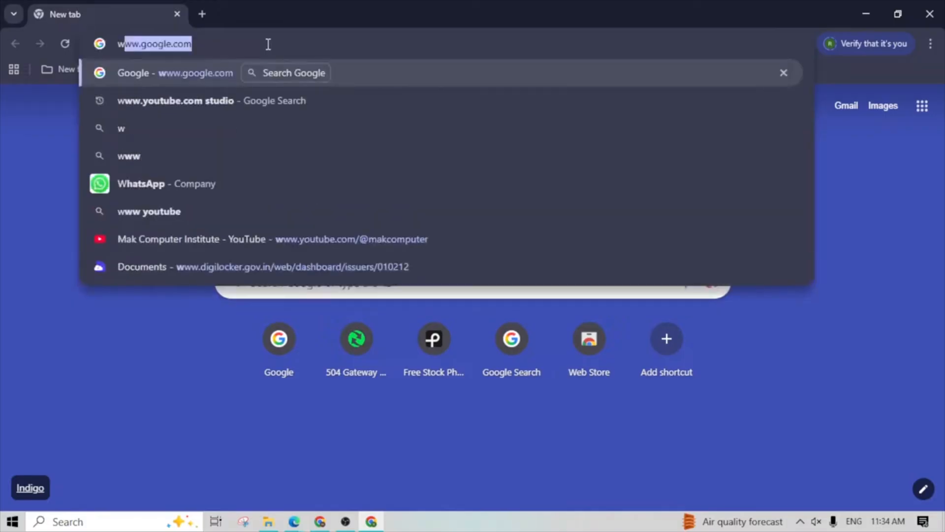
key(BackSpace)
key(BackSpace)
text(pixal)
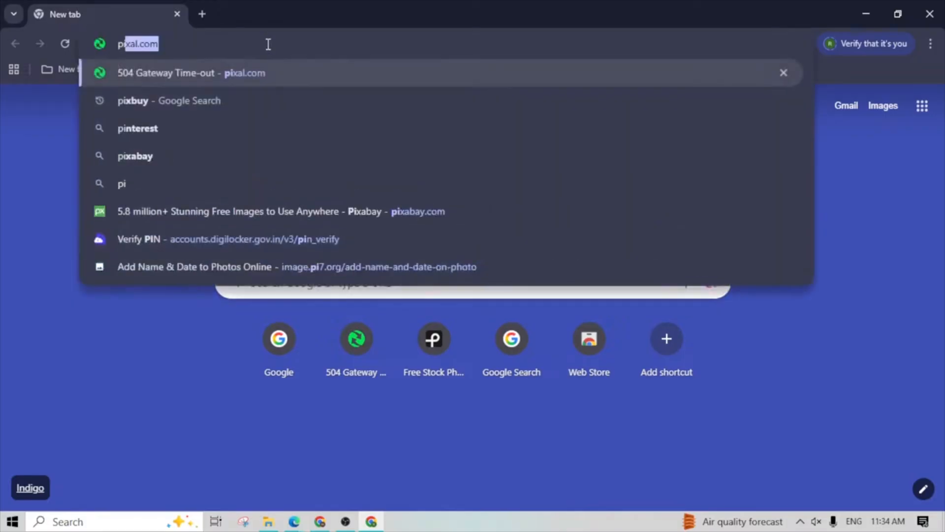
key(Return)
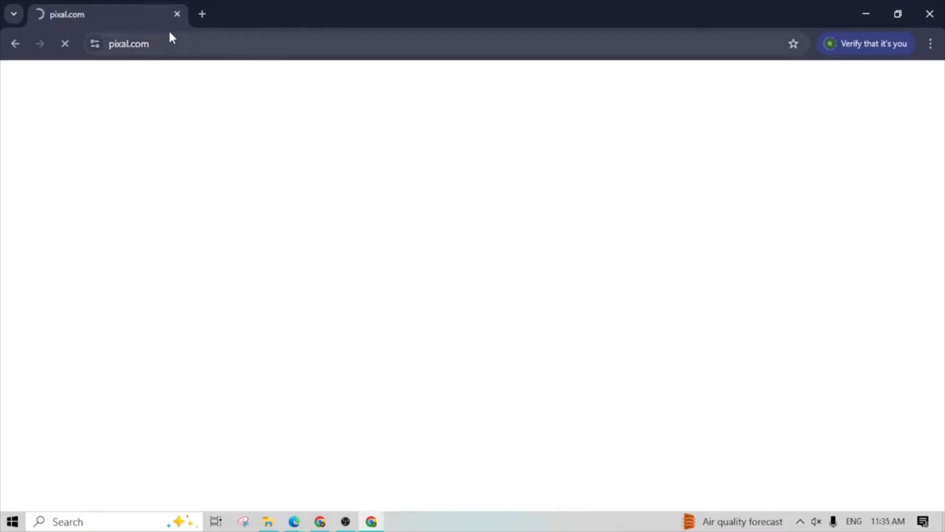
- Search for google in a new tab and open the Google home page from the results
click(202, 14)
click(381, 272)
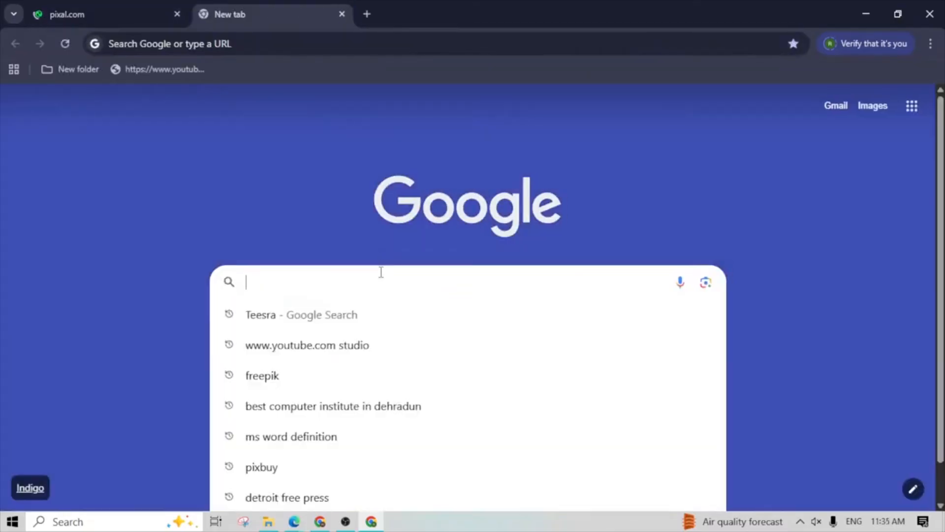
text(go)
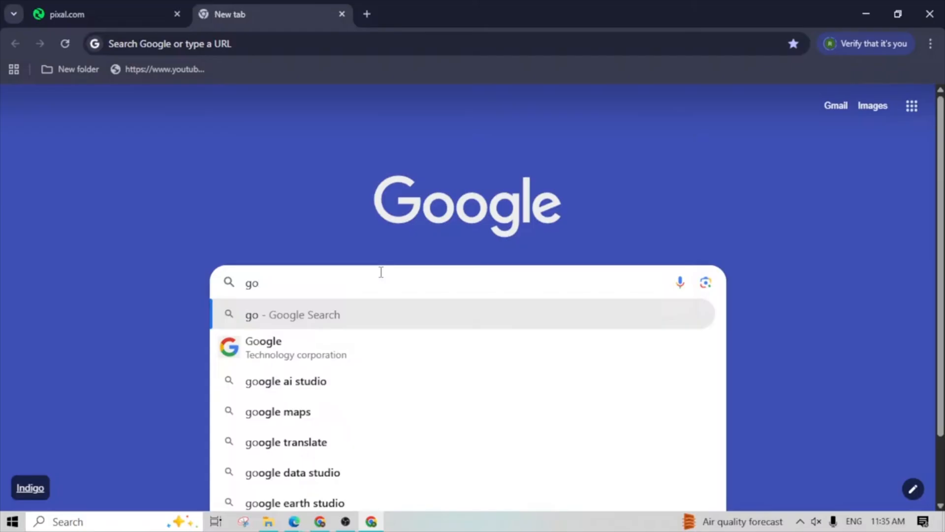
key(Down)
key(Return)
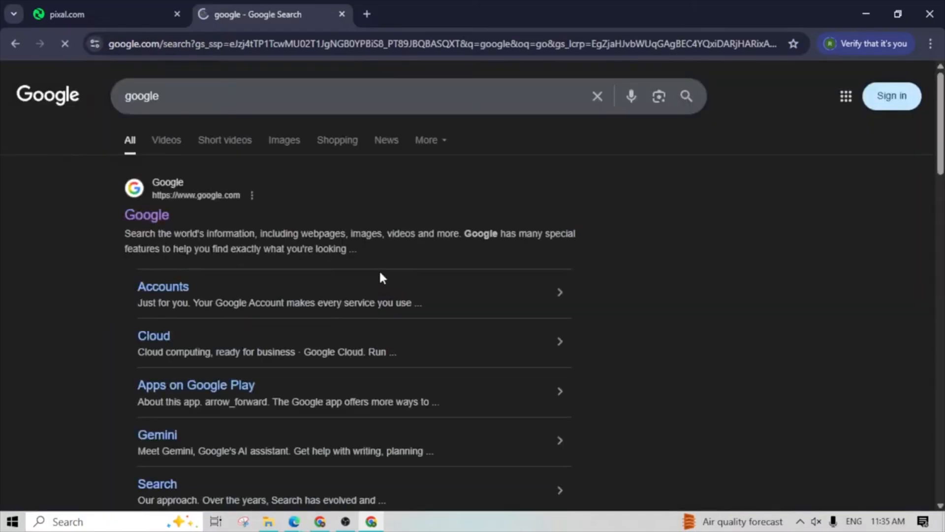
click(153, 215)
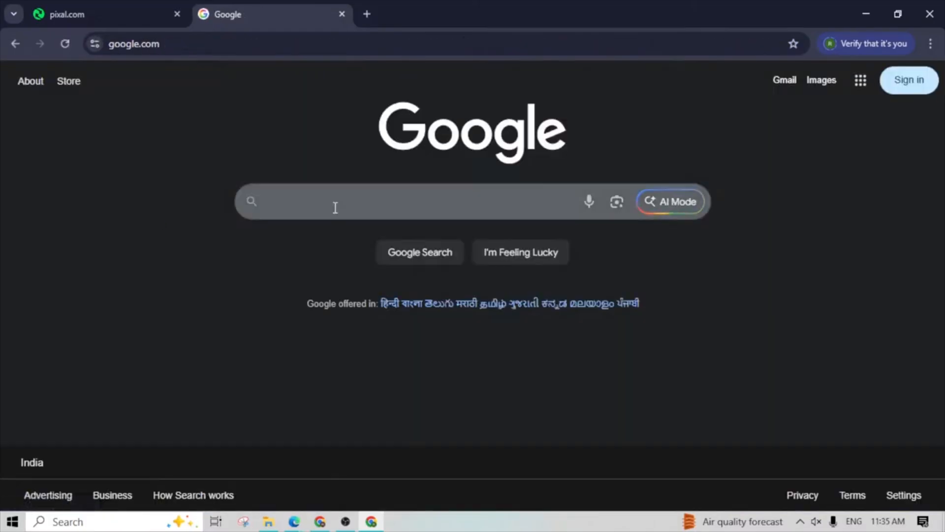
- Search Google for "sarkari result" and look through the listed websites and their addresses
click(337, 207)
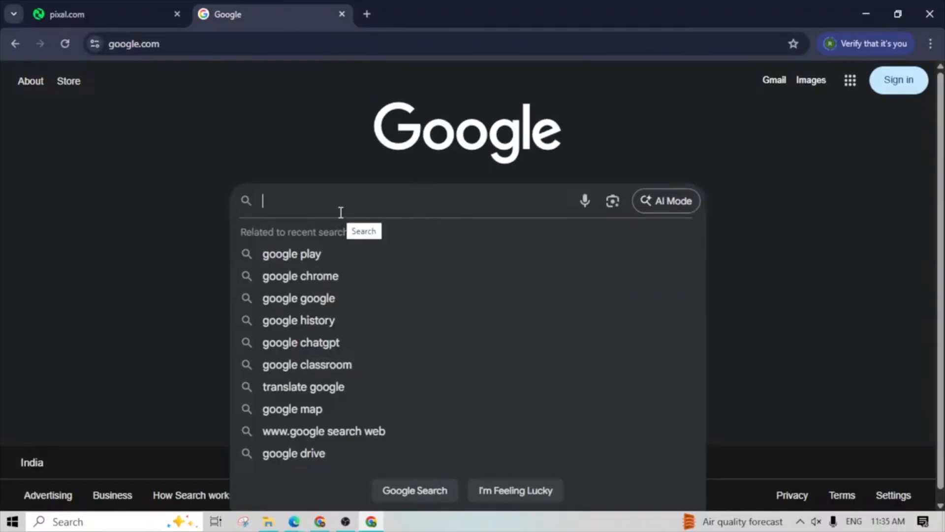
text(ww)
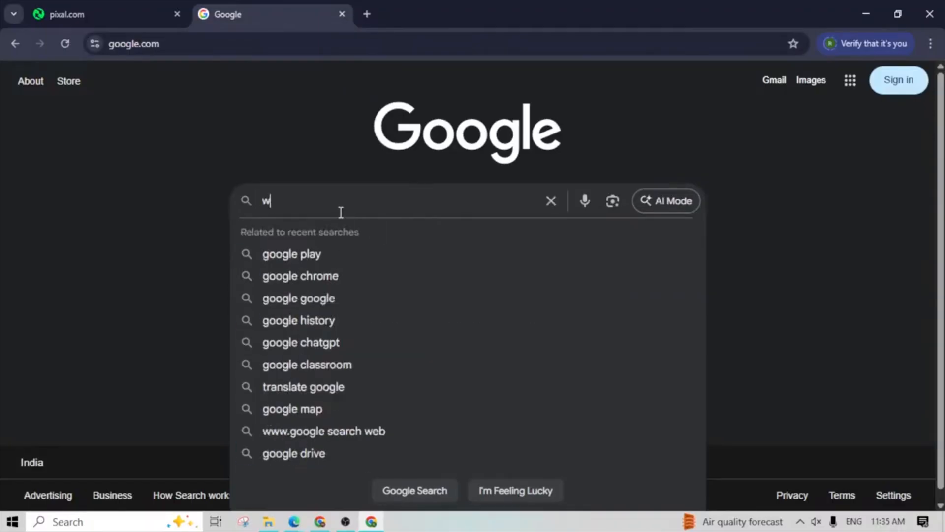
key(BackSpace)
key(BackSpace)
text(sakri)
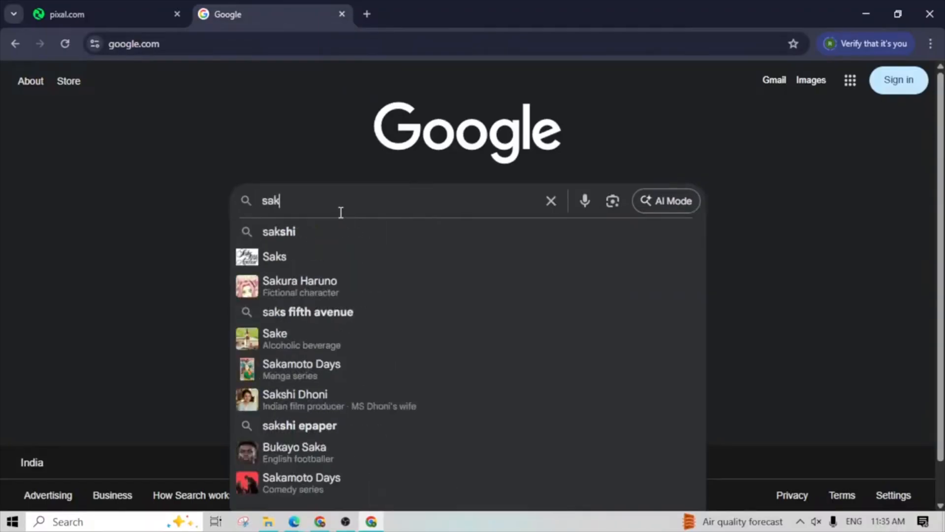
key(BackSpace)
key(BackSpace)
key(BackSpace)
text(kari)
key(BackSpace)
key(BackSpace)
key(BackSpace)
key(BackSpace)
text(rkari result)
key(Return)
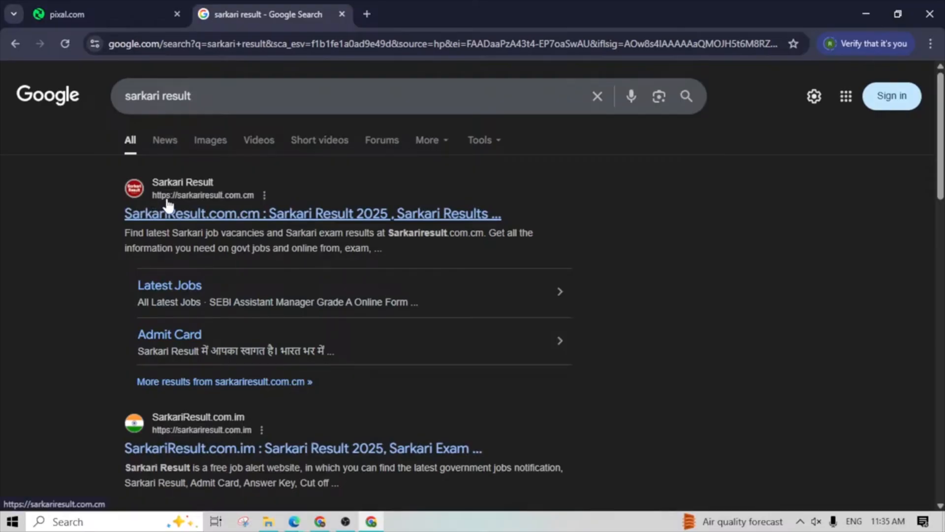
scroll(181, 373, down, 4)
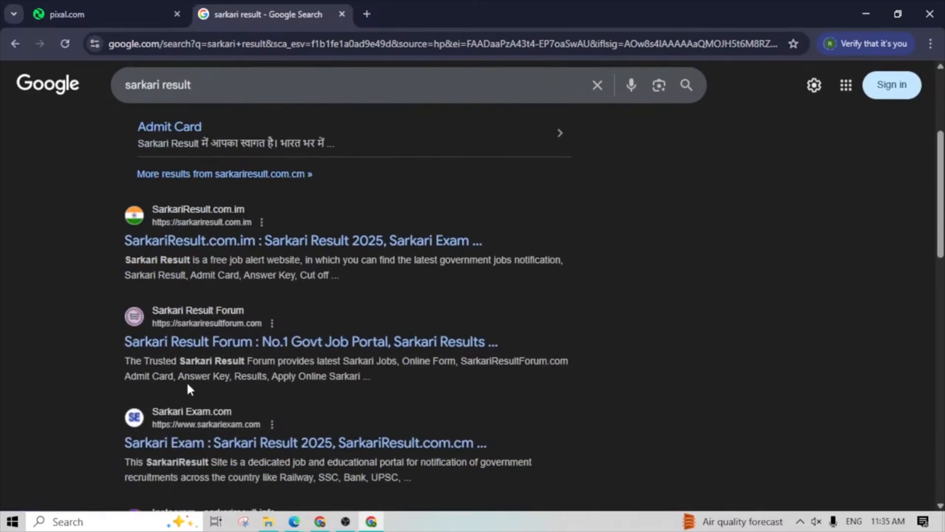
scroll(174, 434, down, 1)
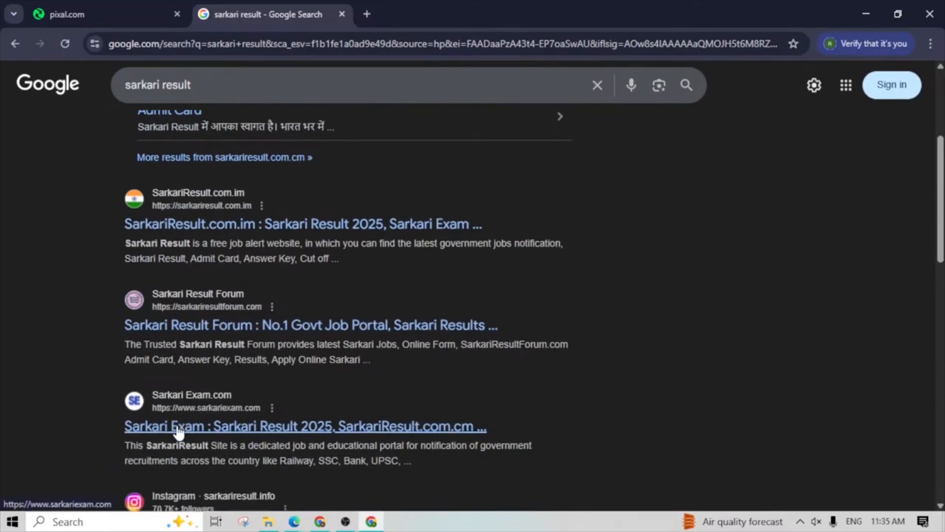
scroll(178, 432, down, 1)
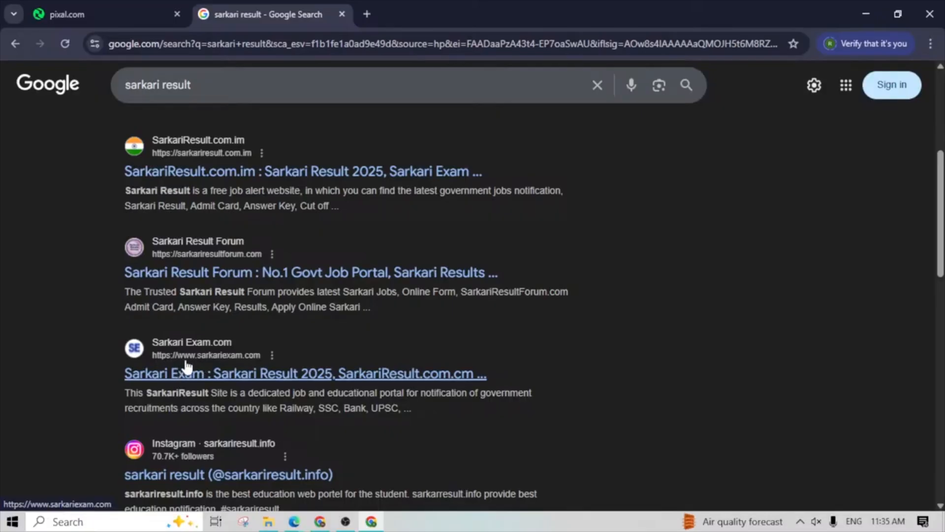
scroll(186, 367, up, 5)
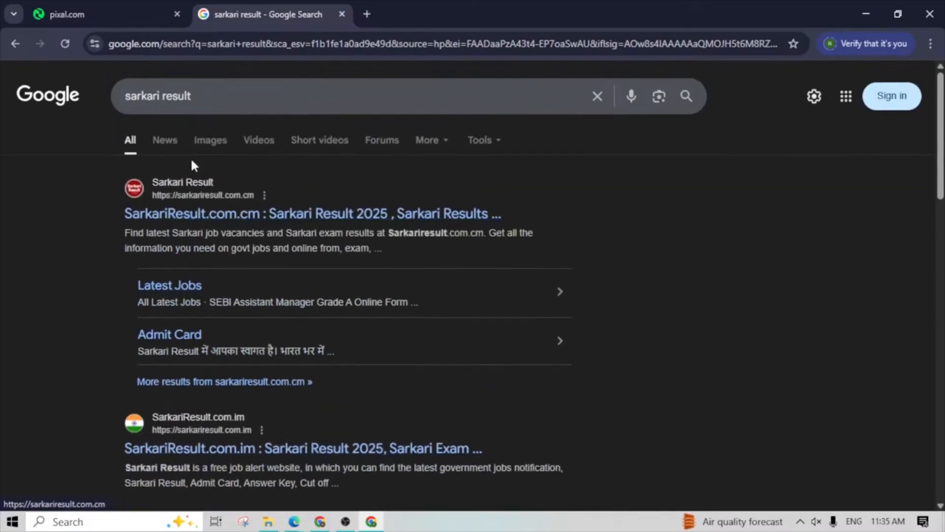
drag(211, 97, 119, 92)
key(BackSpace)
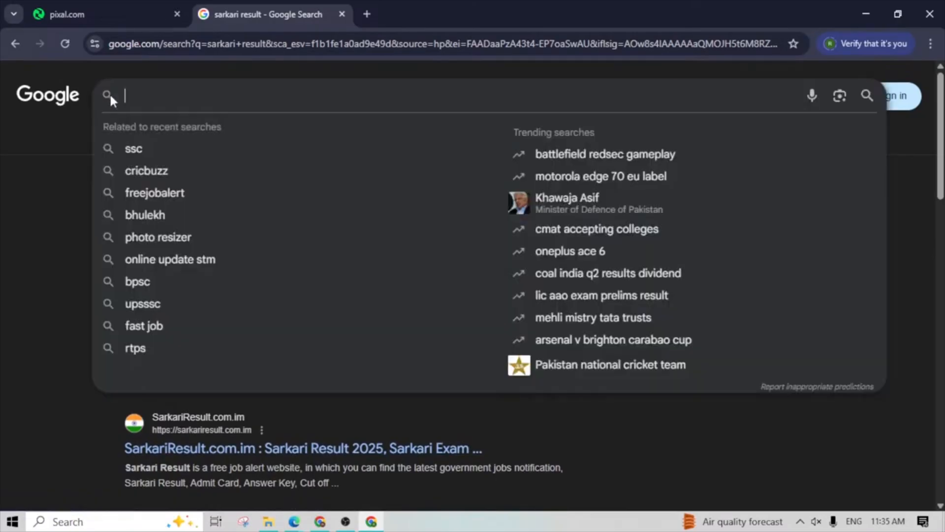
text(www.)
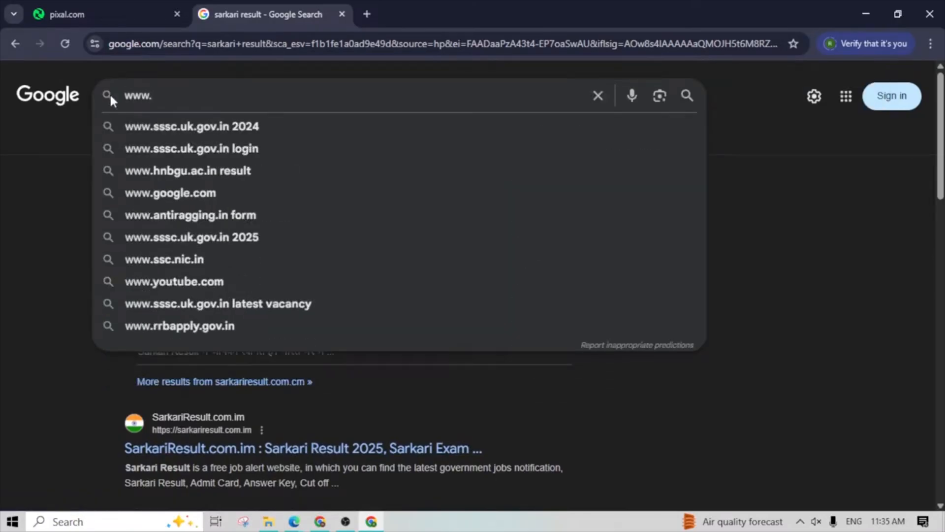
drag(154, 96, 129, 101)
click(169, 97)
text(makr)
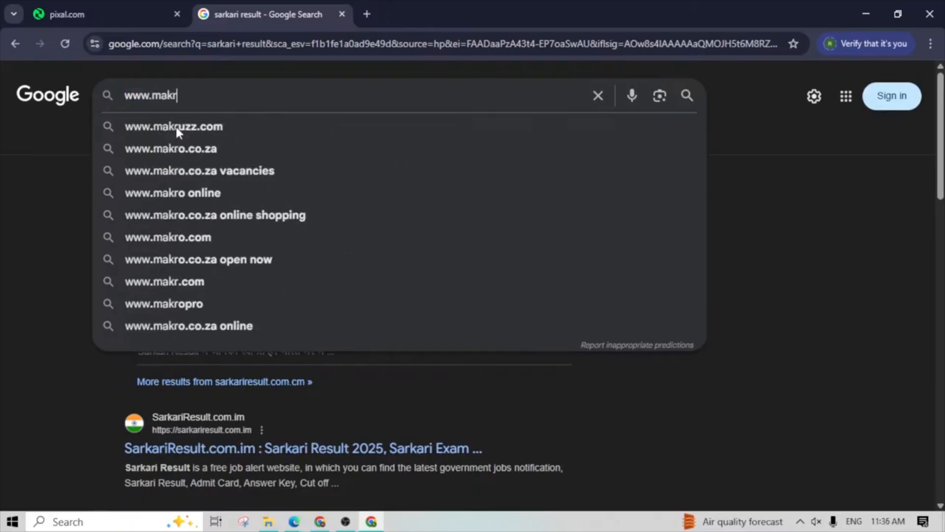
key(BackSpace)
text(com)
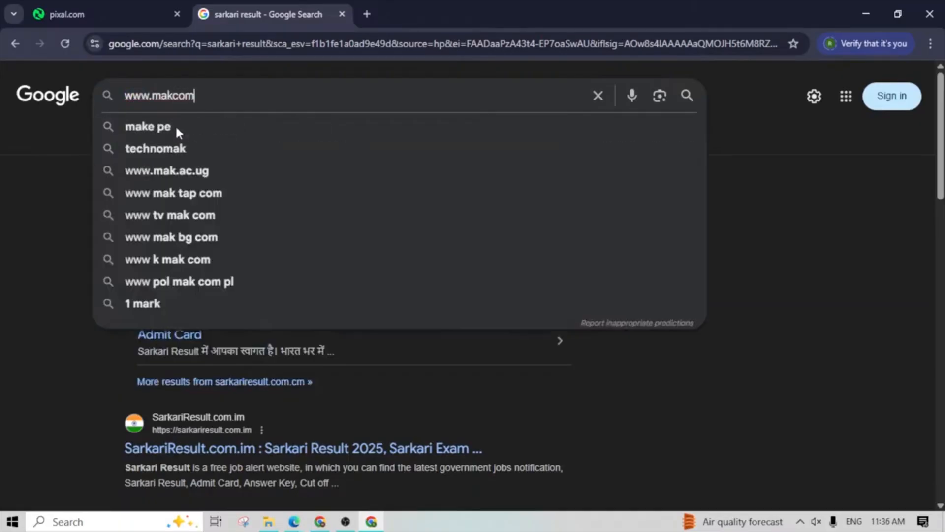
text(puter)
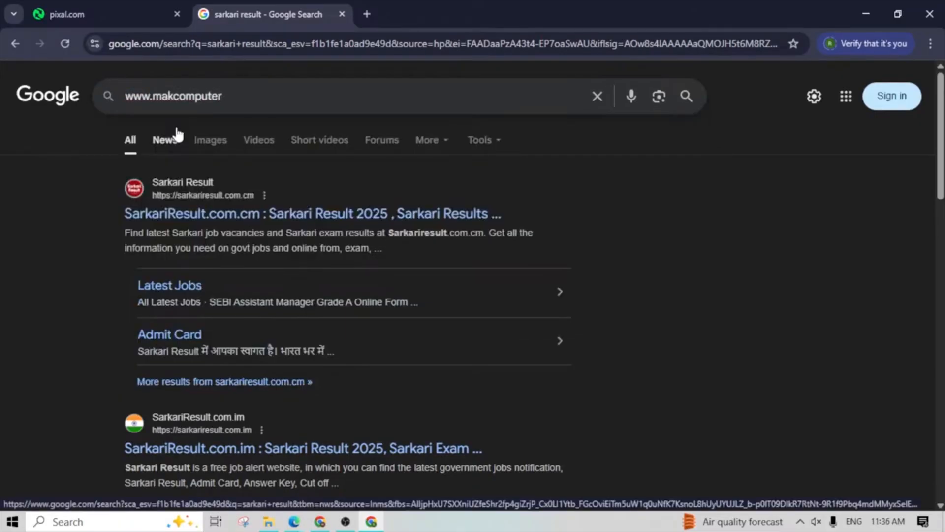
text(.com)
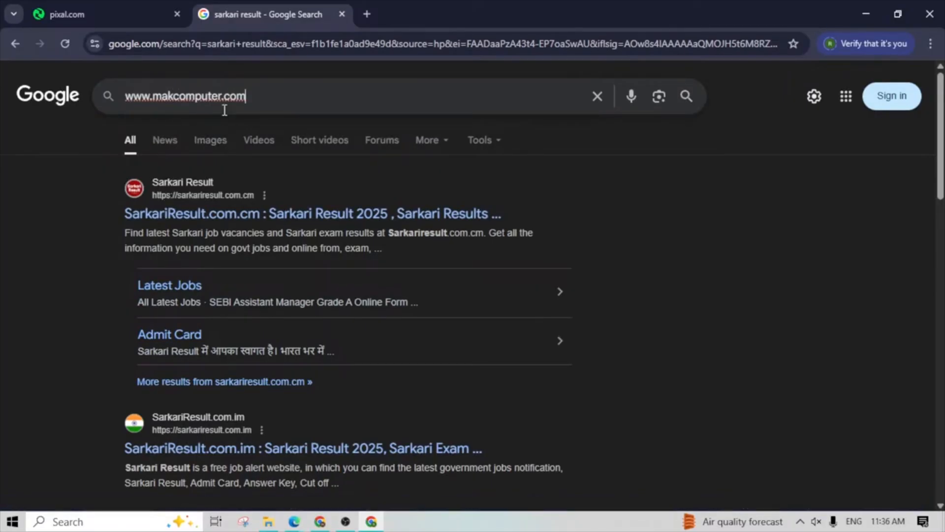
- Clear the website address from the search query and switch to the pixal.com tab
drag(246, 96, 225, 101)
click(249, 99)
click(597, 97)
click(109, 14)
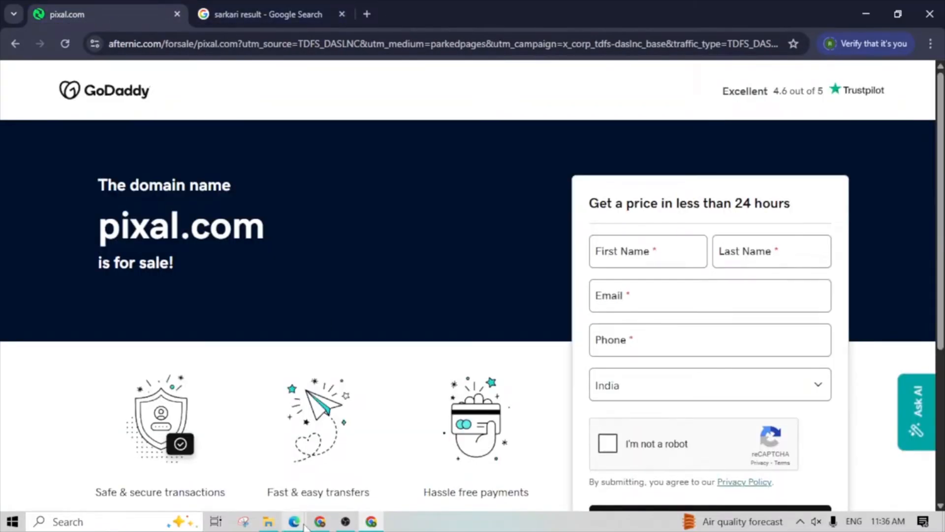
- Return to internet pdf.pdf in Edge and review the browsing, website, homepage and hyperlink definitions on pages 13 and 14
click(264, 488)
scroll(266, 423, up, 12)
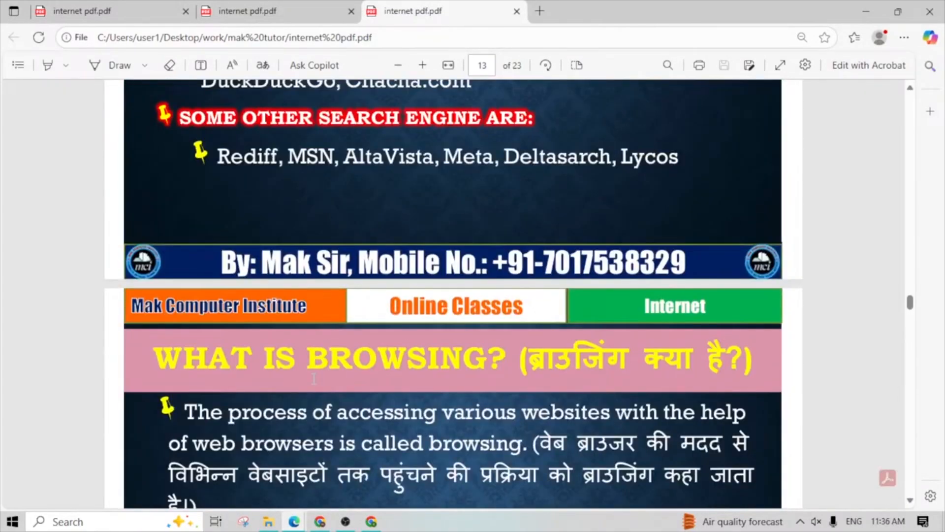
scroll(314, 378, down, 2)
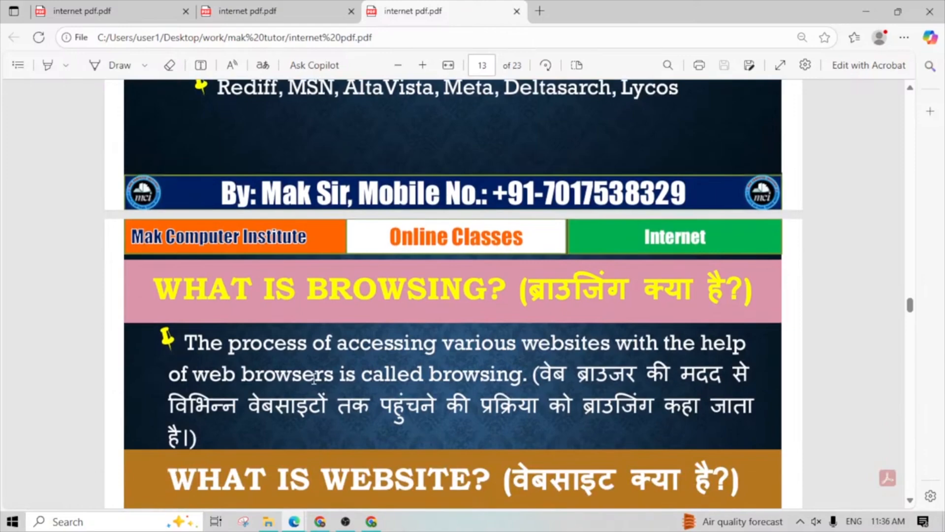
scroll(314, 378, down, 20)
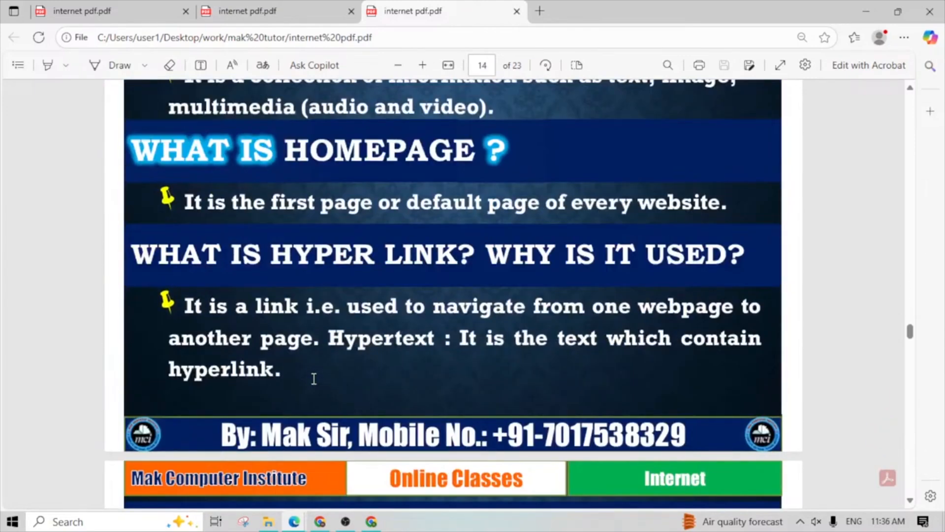
scroll(314, 378, down, 15)
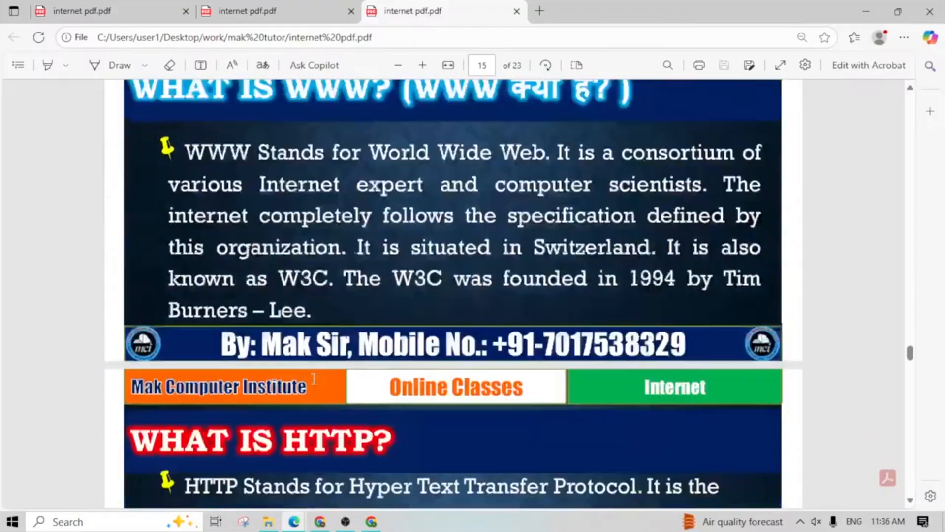
scroll(314, 379, down, 5)
scroll(314, 378, down, 3)
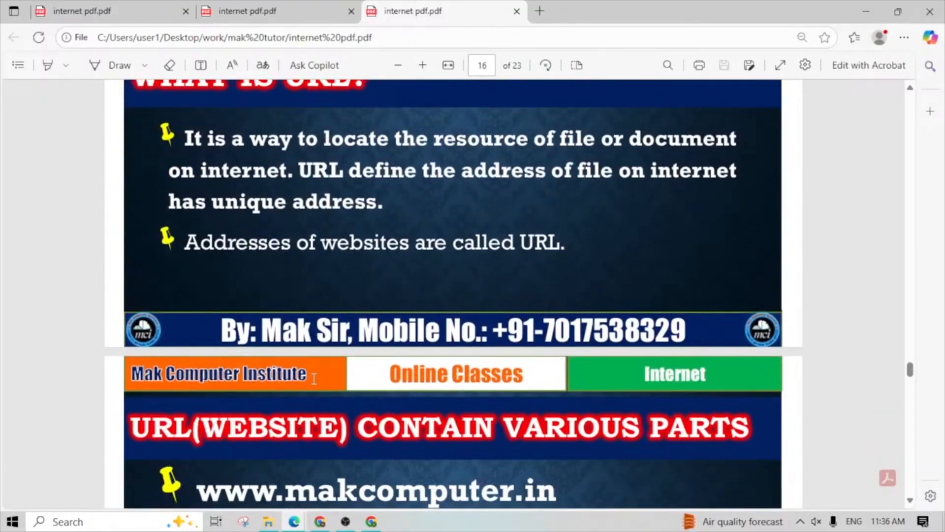
scroll(314, 378, down, 6)
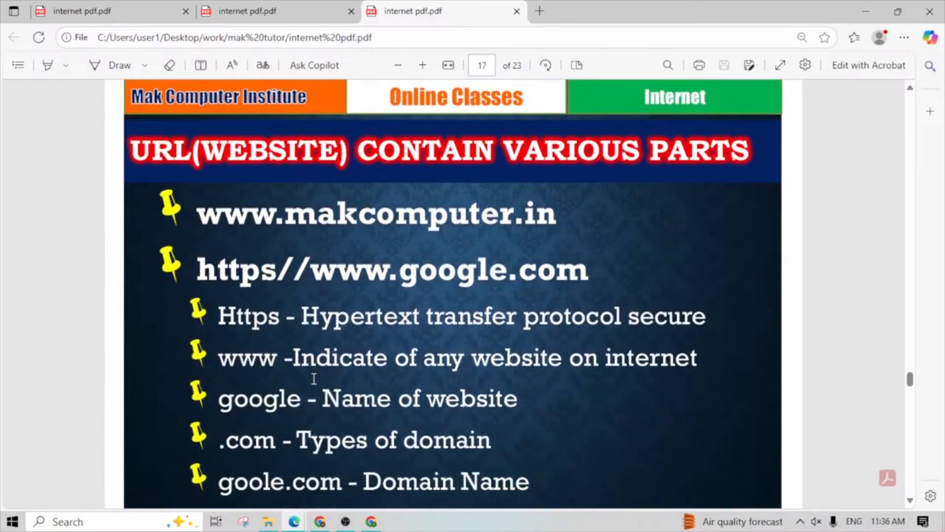
scroll(314, 379, up, 10)
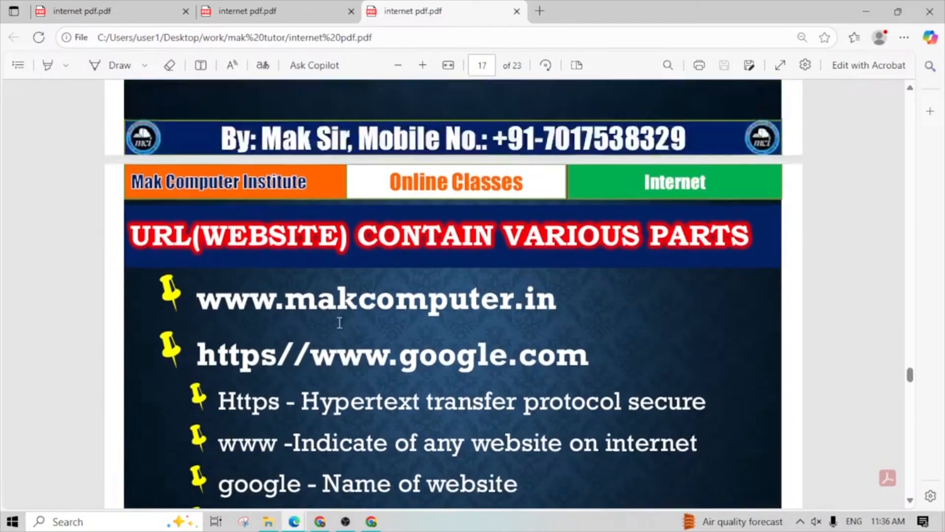
scroll(360, 327, down, 10)
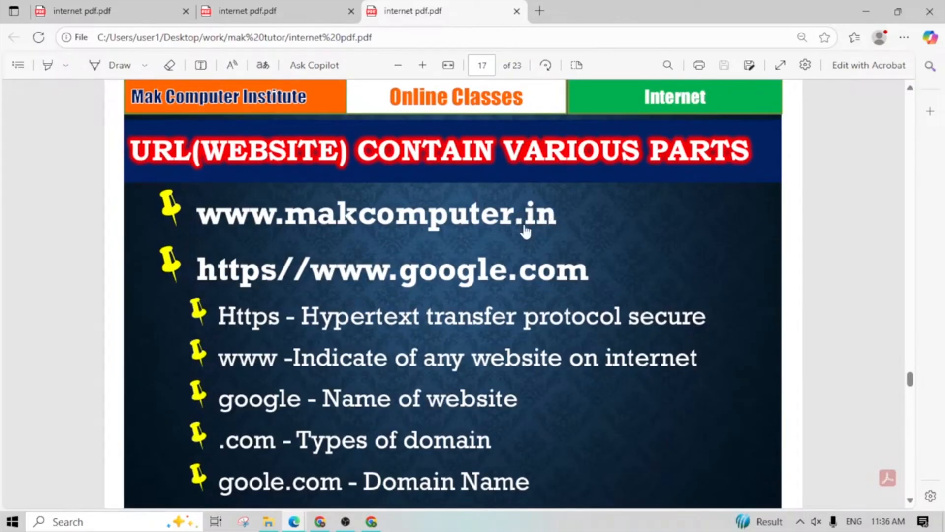
click(546, 222)
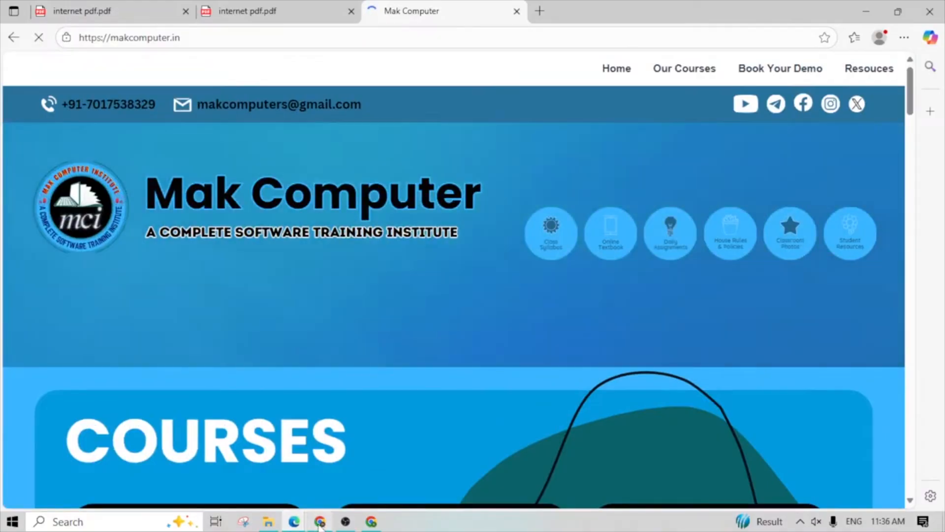
click(317, 523)
mouse_move(302, 526)
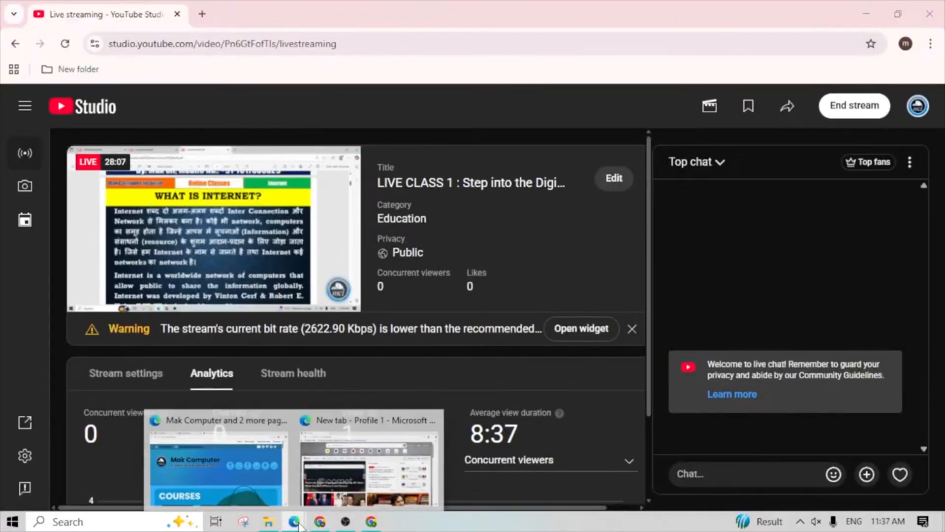
click(232, 481)
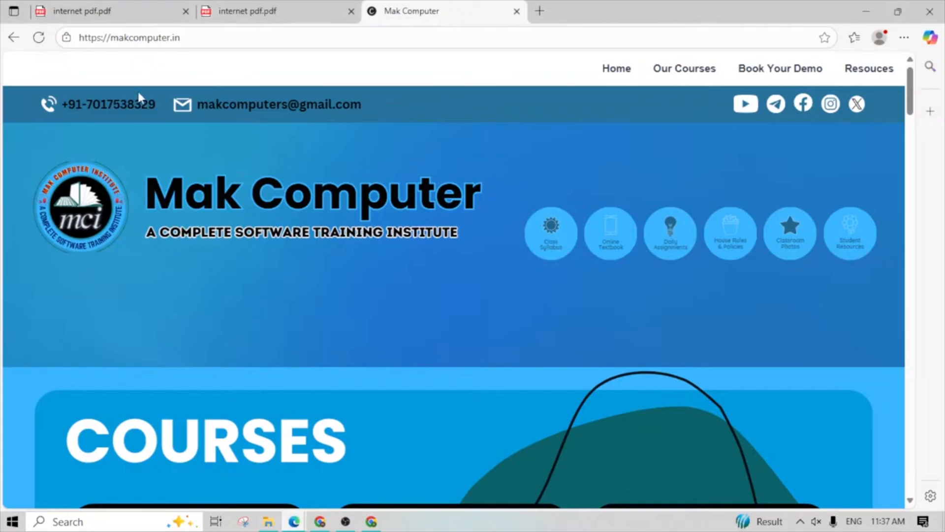
- Switch to the second internet pdf.pdf tab and go to the slide on the parts of a URL on page 17
click(249, 15)
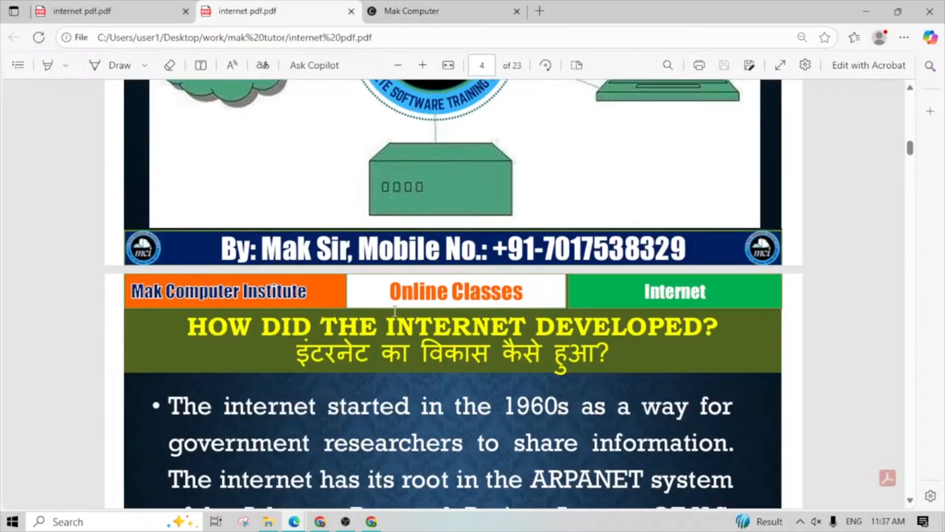
scroll(398, 329, down, 3)
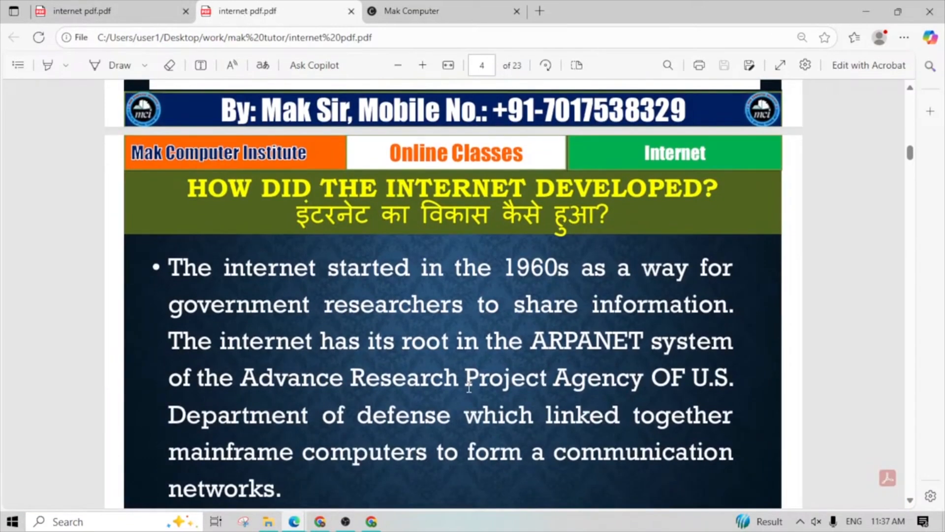
scroll(468, 385, down, 20)
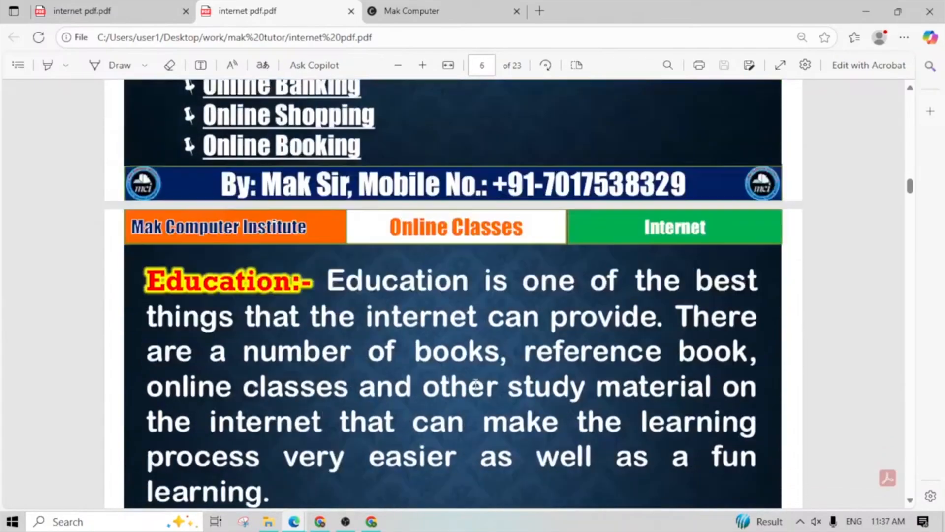
scroll(468, 384, down, 20)
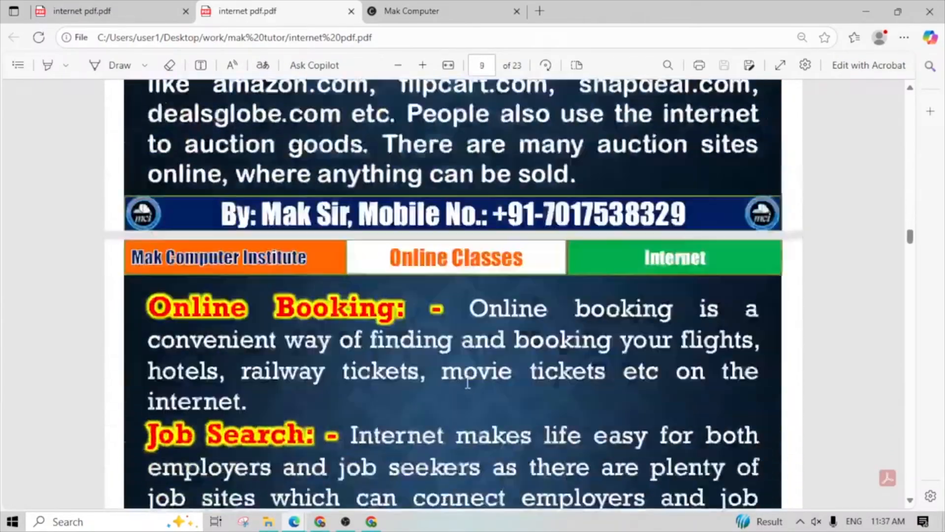
scroll(467, 383, down, 20)
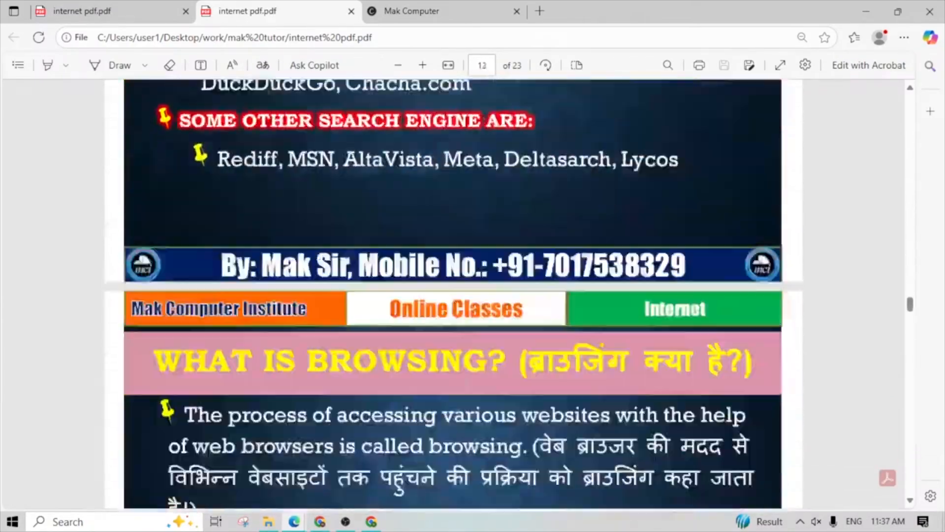
scroll(468, 382, down, 20)
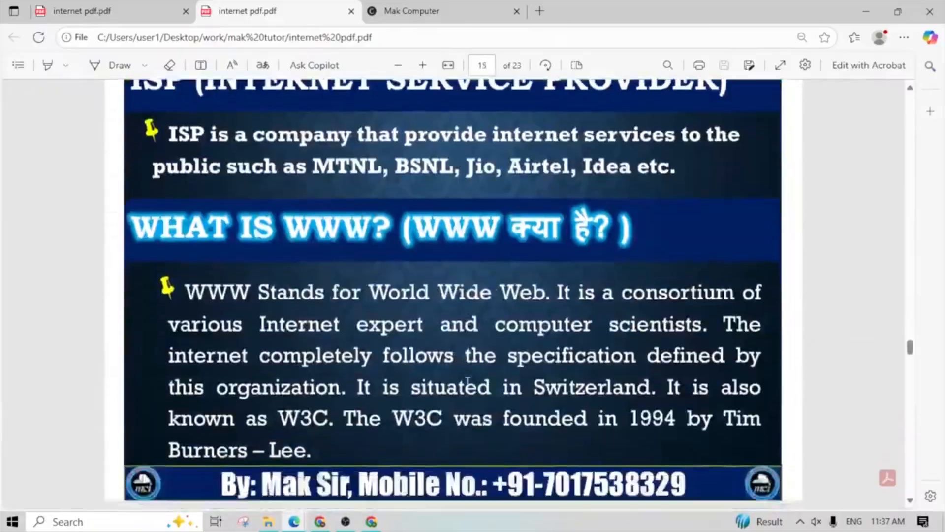
scroll(468, 384, down, 10)
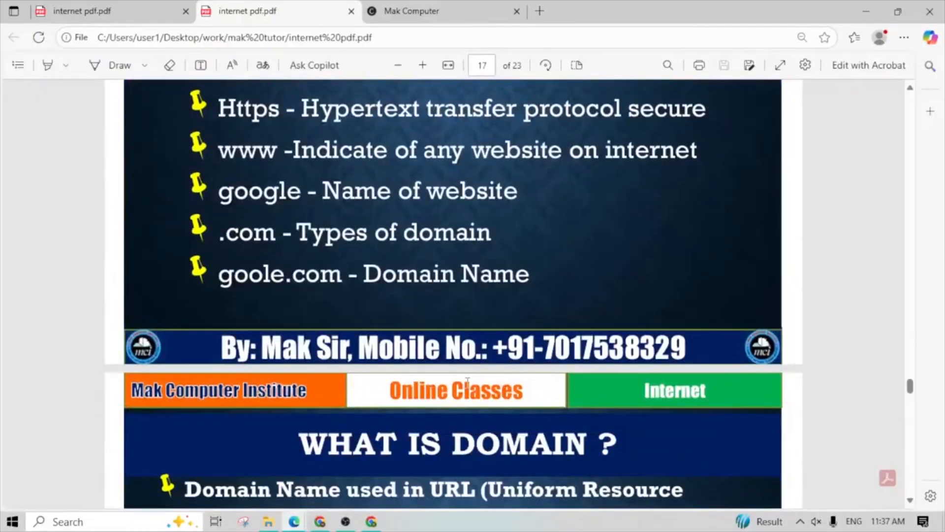
scroll(467, 382, up, 3)
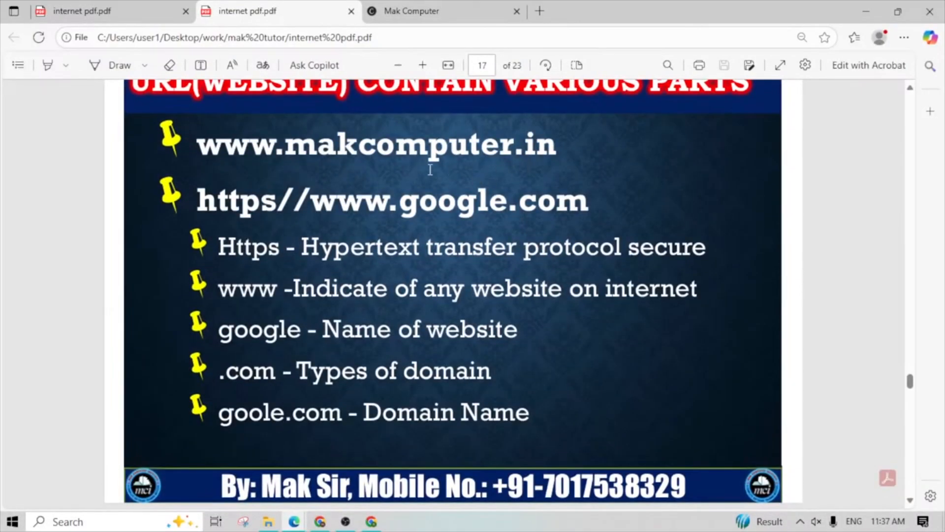
- Examine the domain definition and domain types on page 18, temporarily selecting the description beside .com
scroll(294, 370, down, 10)
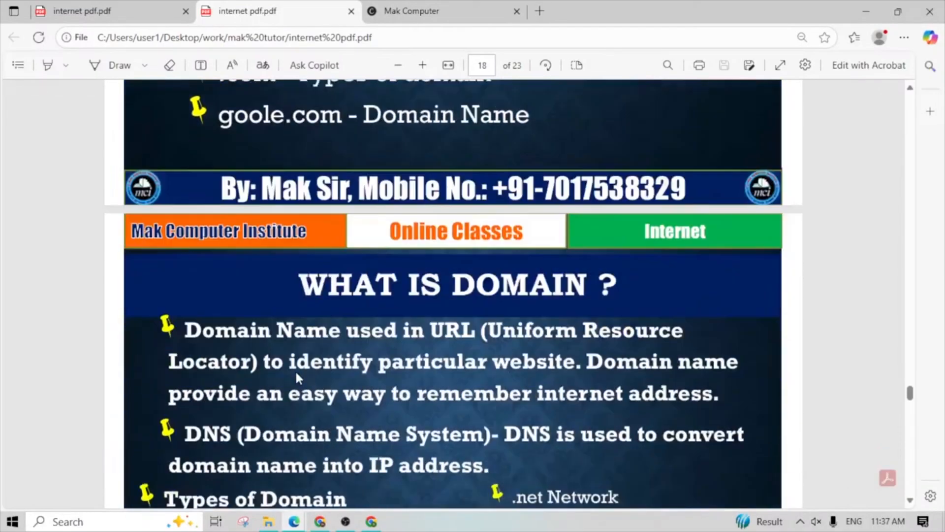
scroll(288, 340, up, 4)
scroll(288, 339, down, 5)
scroll(309, 337, up, 2)
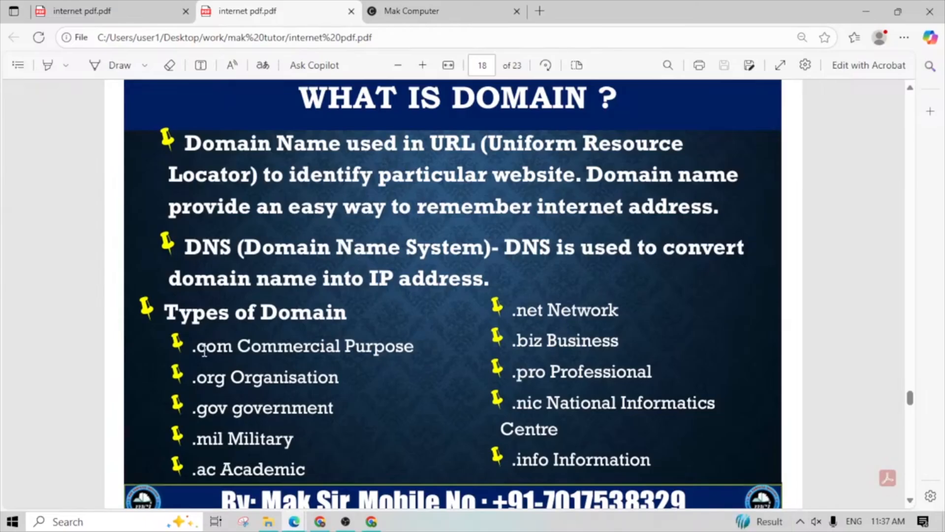
drag(239, 351, 348, 351)
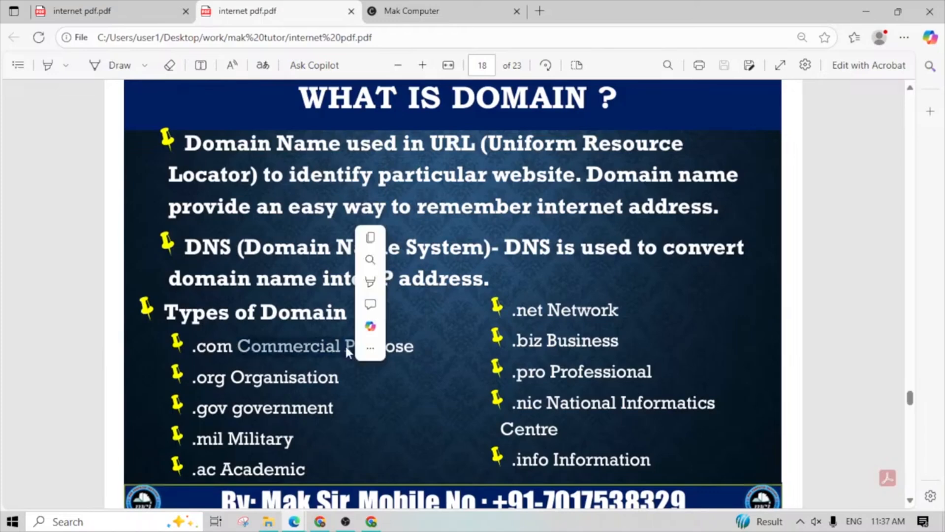
click(335, 370)
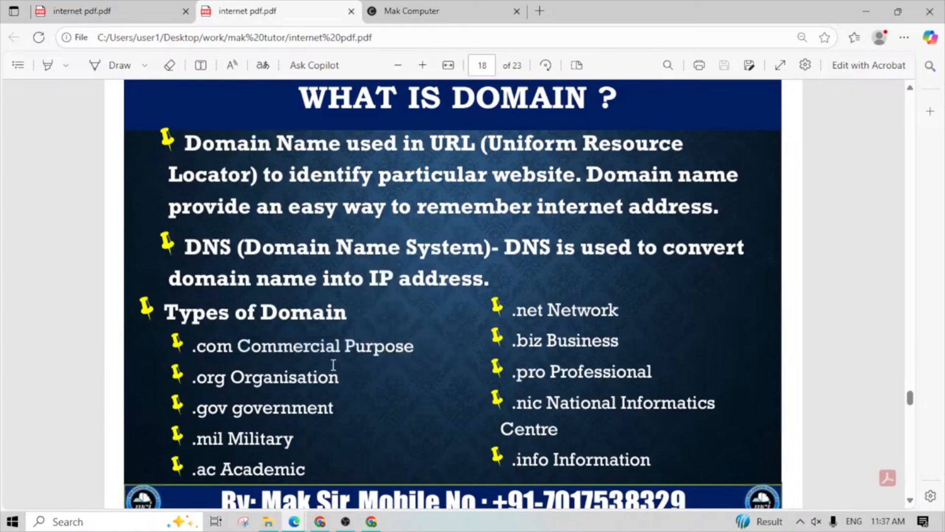
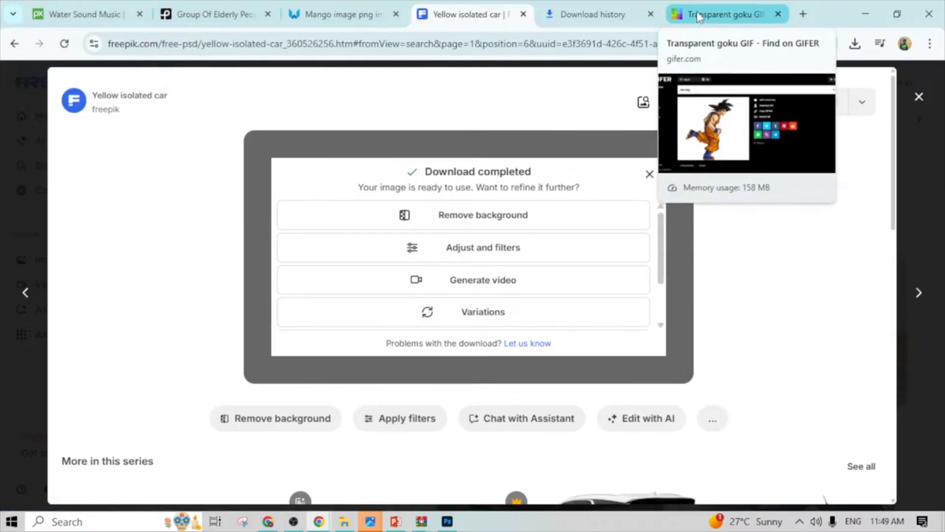
- Close the yellow car preview on Freepik and open google.com in a new tab
click(919, 97)
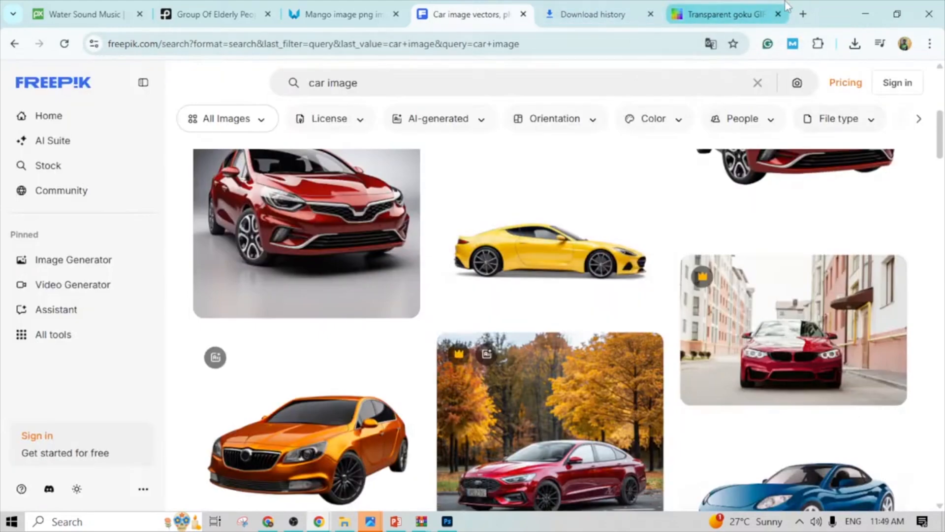
click(801, 15)
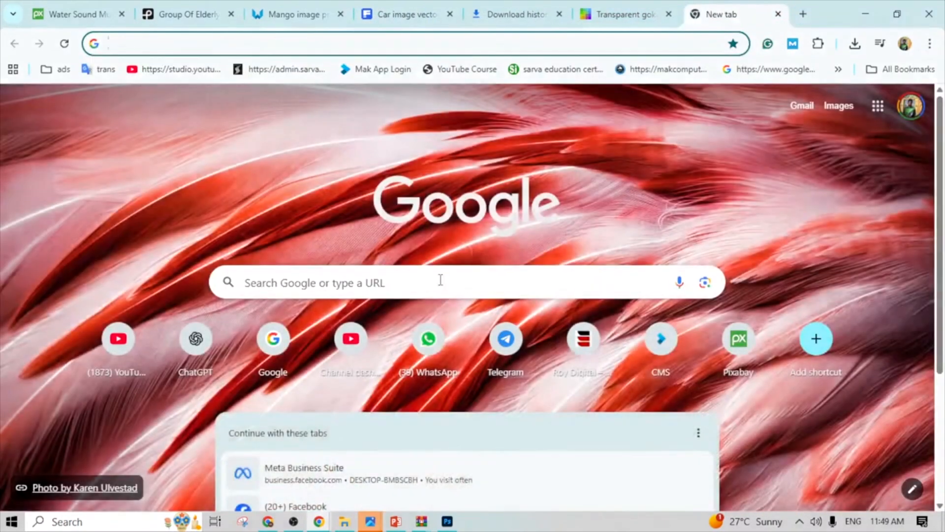
click(439, 281)
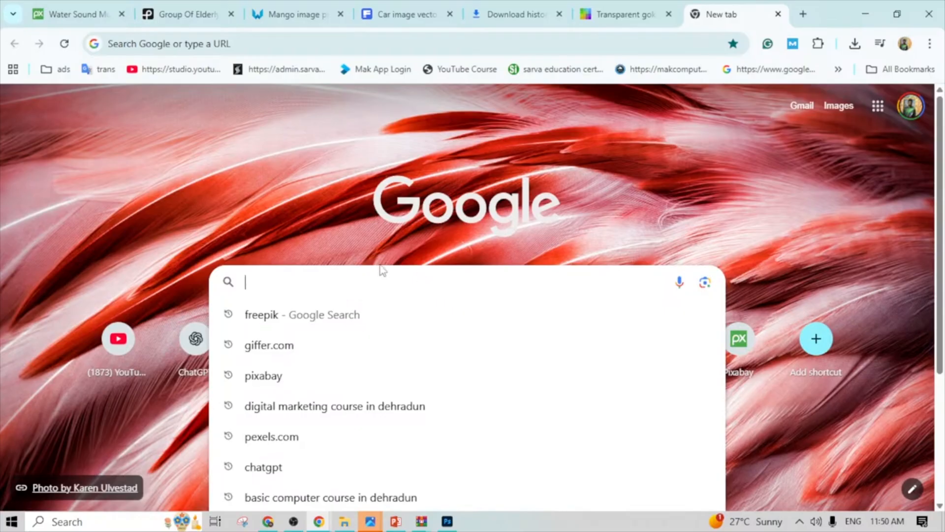
text(goo)
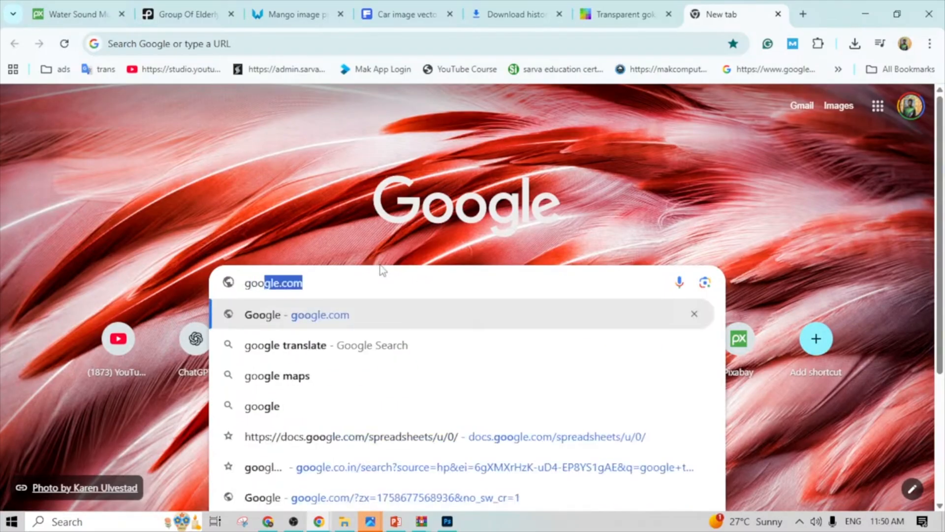
key(Return)
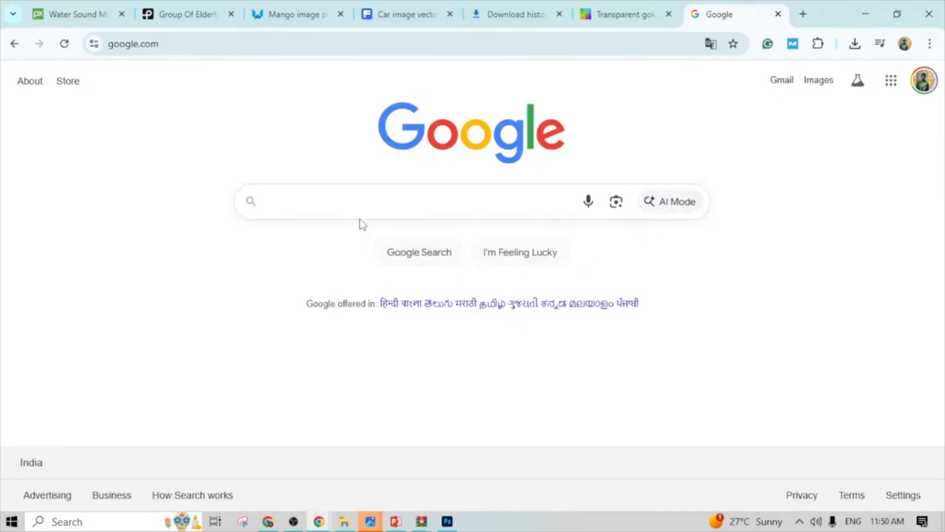
- Search Google for "apple image"
click(353, 201)
text(image)
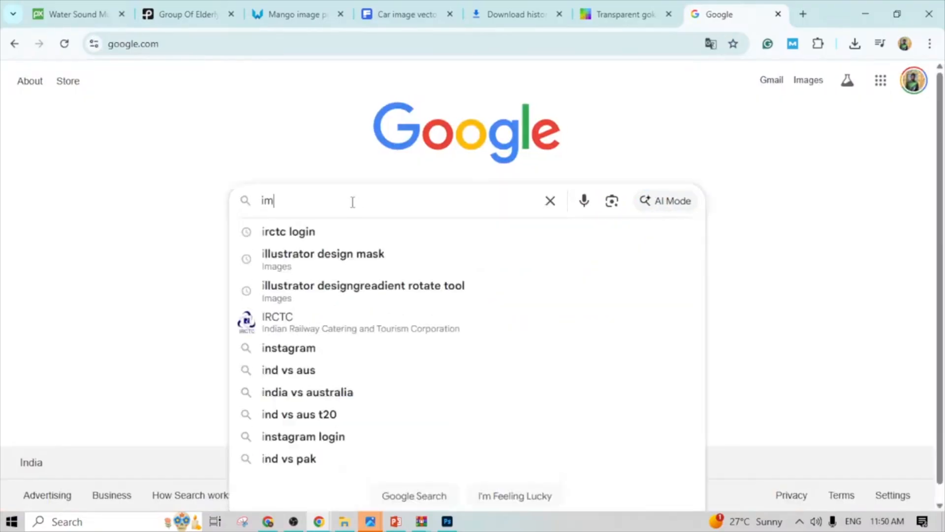
key(BackSpace)
key(BackSpace)
key(BackSpace)
key(BackSpace)
key(BackSpace)
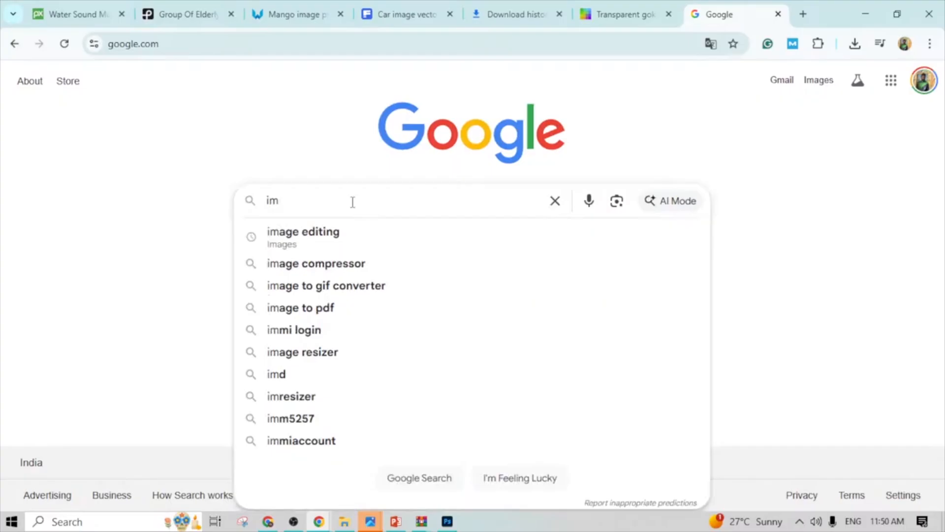
text(app)
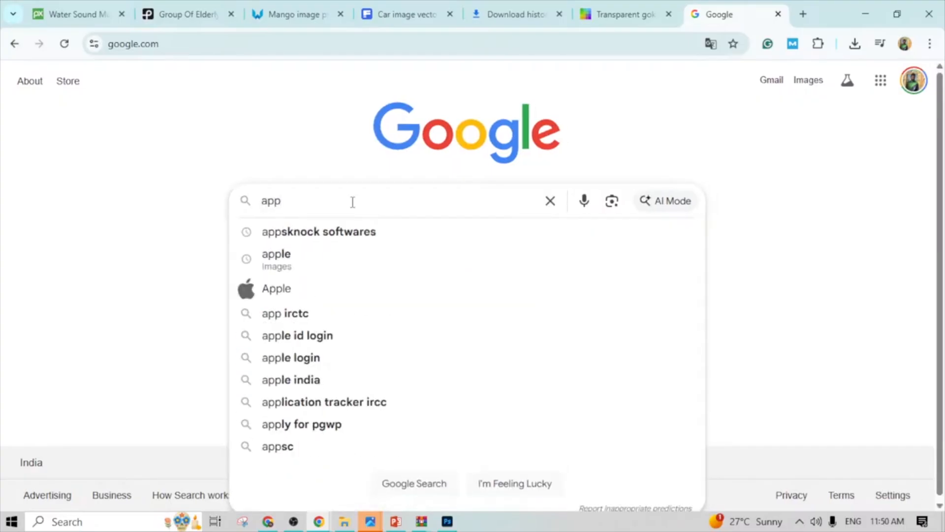
text(le imag)
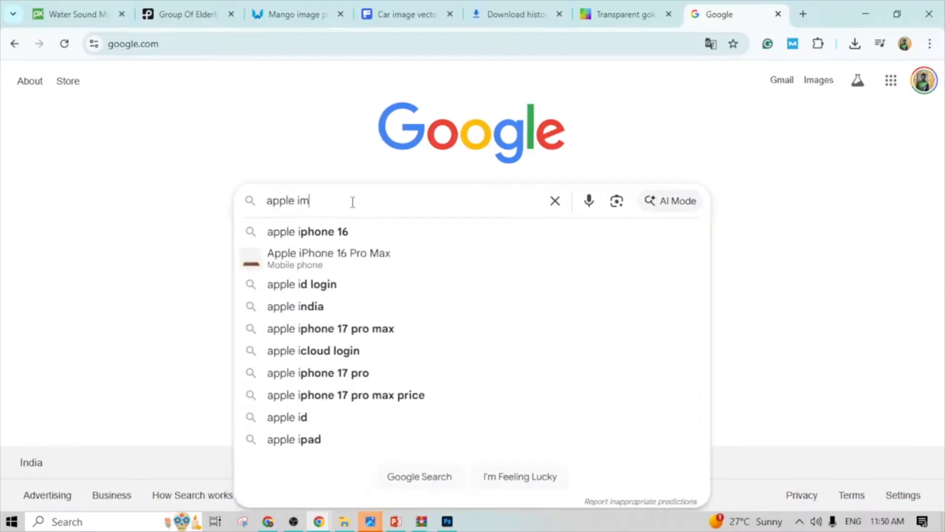
key(BackSpace)
key(BackSpace)
key(BackSpace)
key(BackSpace)
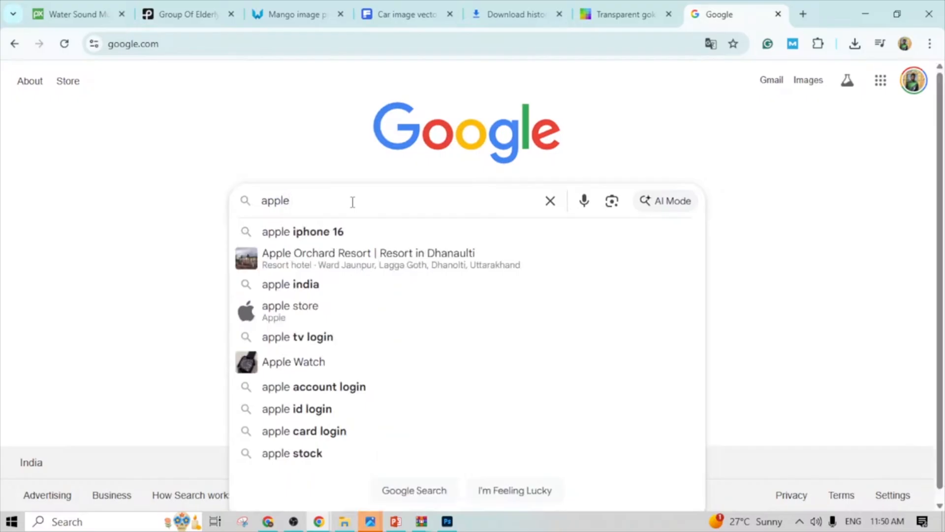
text(image)
key(Return)
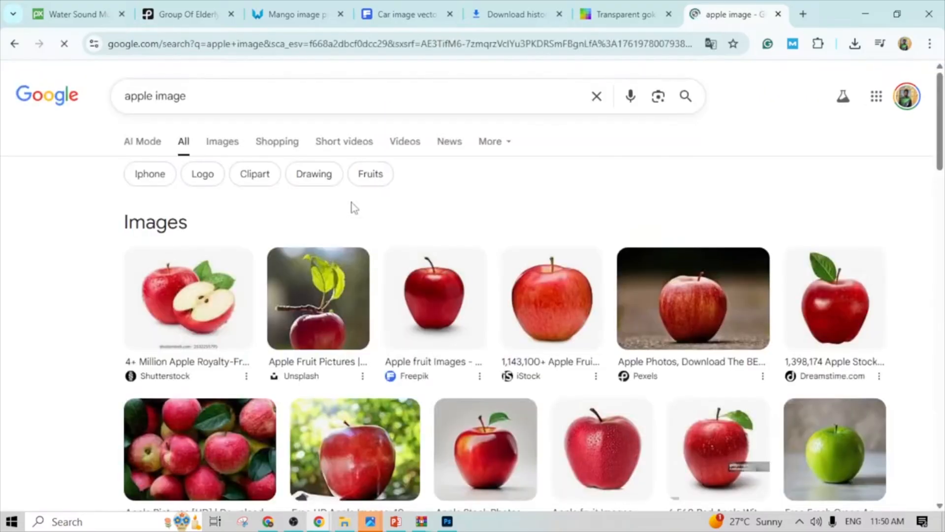
- Preview the Shutterstock apple picture in the image results and visit its source website
click(199, 367)
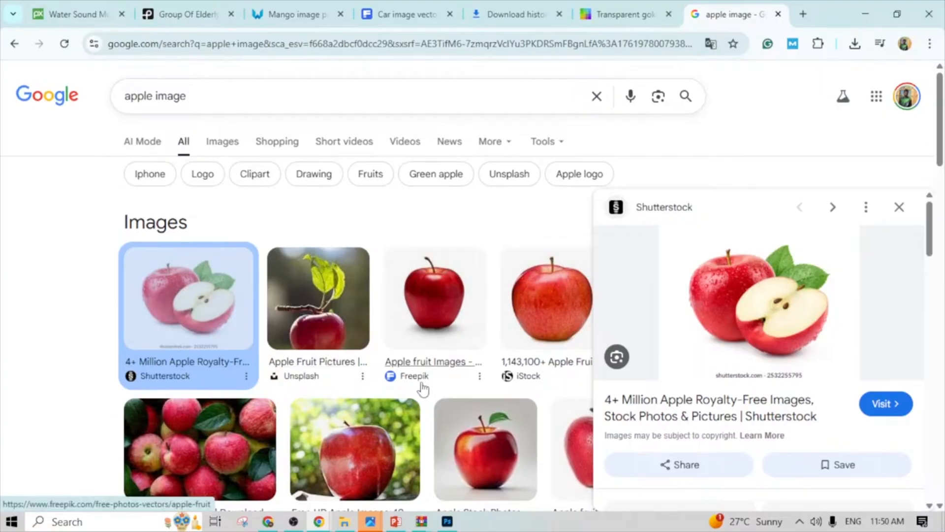
scroll(432, 293, down, 4)
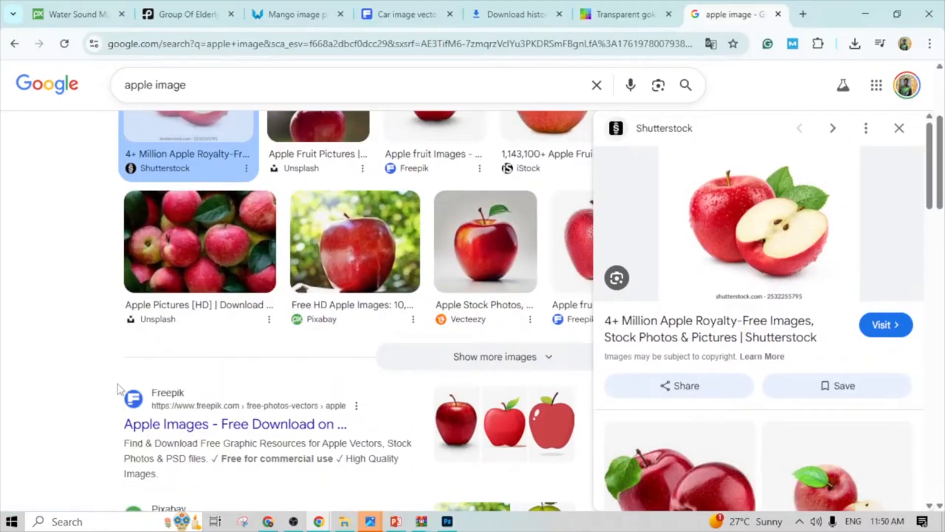
scroll(200, 383, down, 3)
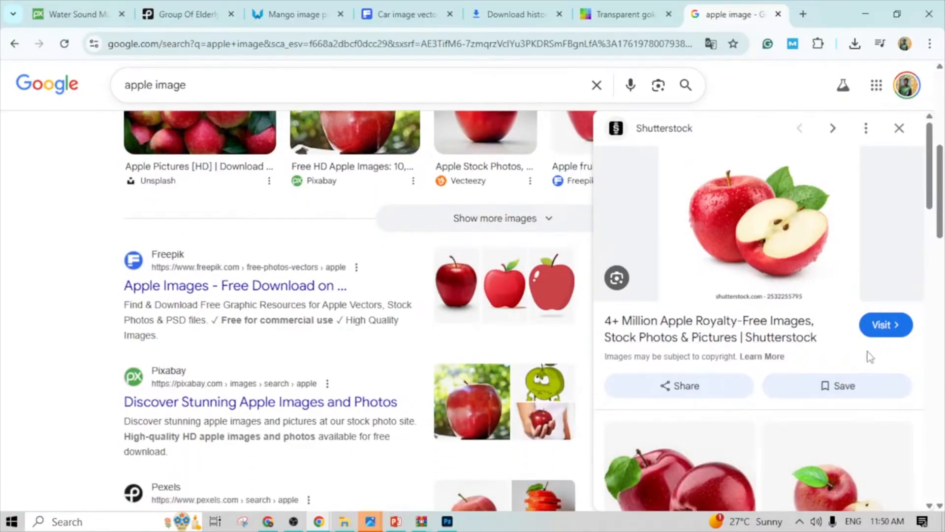
click(885, 325)
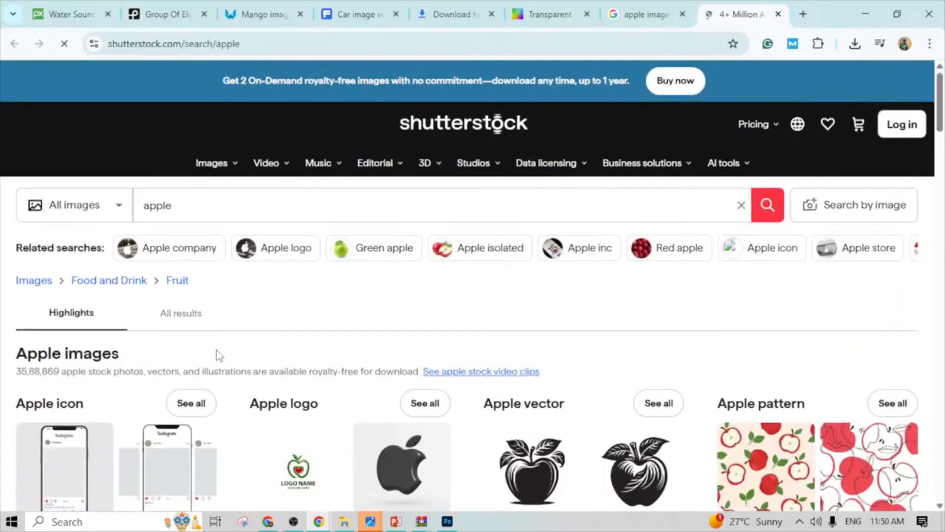
- Check the licence and subscription plans for downloading the red apple image under Apple juice, and dismiss them without buying
scroll(217, 350, down, 4)
scroll(216, 350, down, 4)
scroll(218, 356, down, 4)
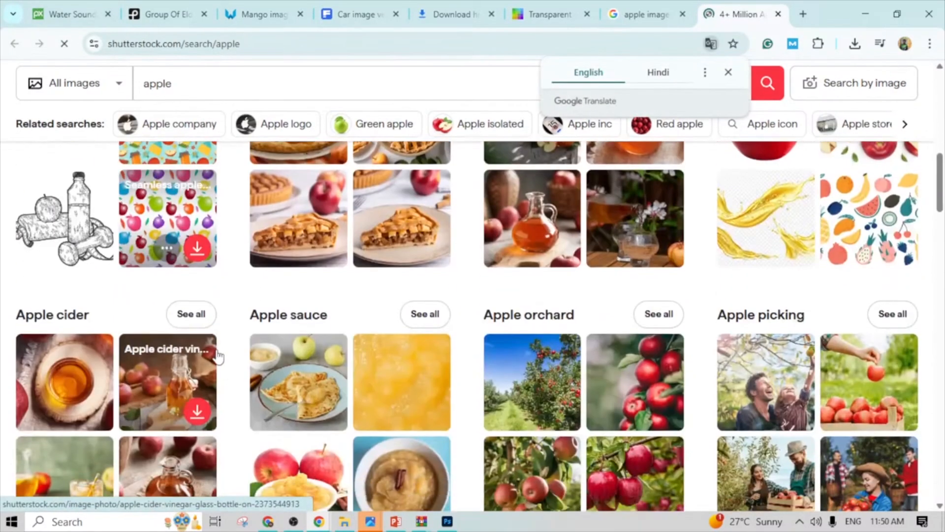
scroll(218, 355, up, 4)
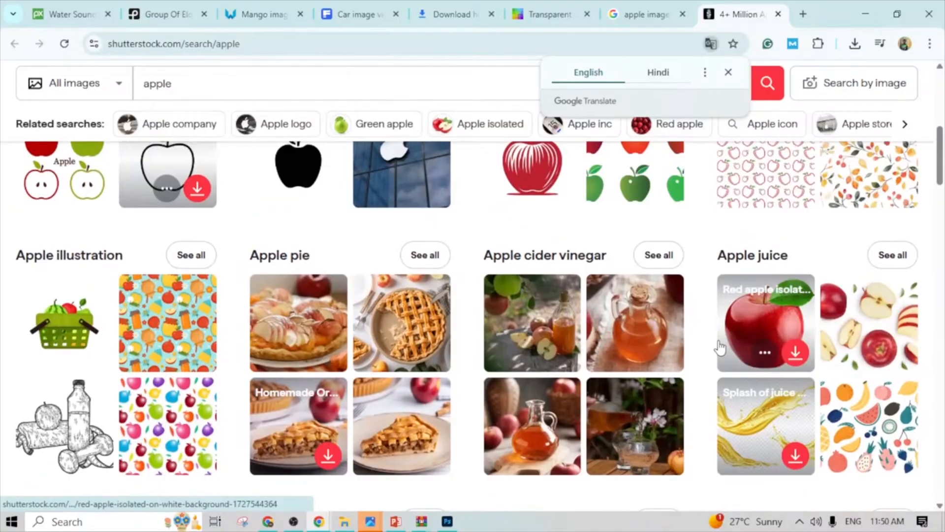
click(795, 353)
scroll(797, 357, down, 3)
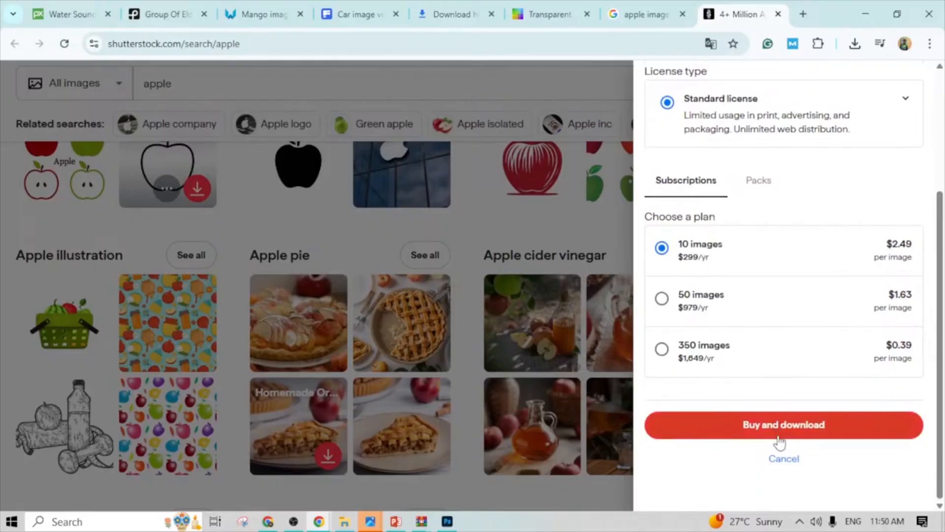
click(575, 308)
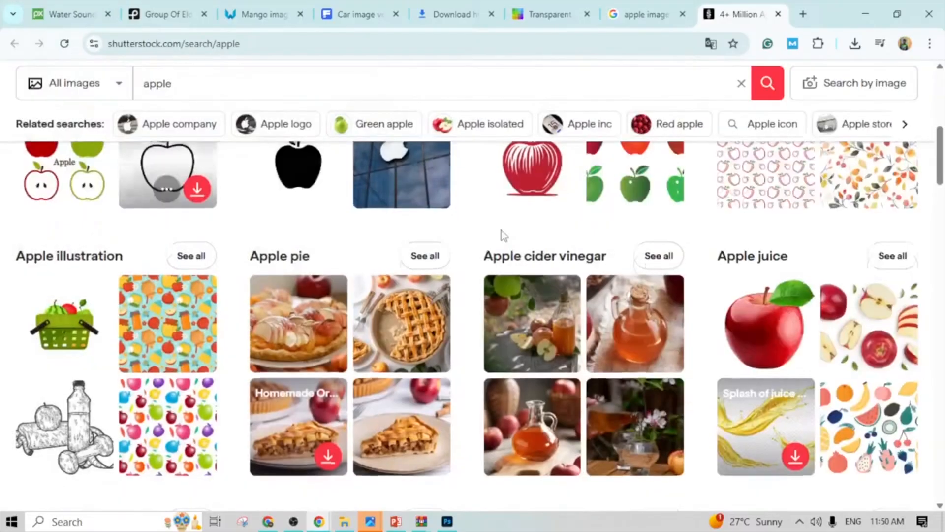
scroll(500, 234, up, 5)
scroll(559, 396, down, 7)
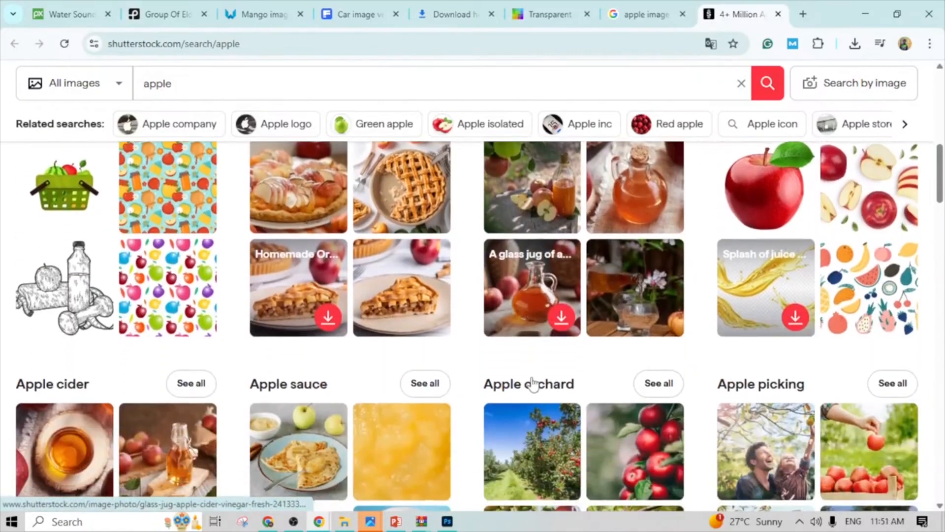
scroll(532, 384, up, 10)
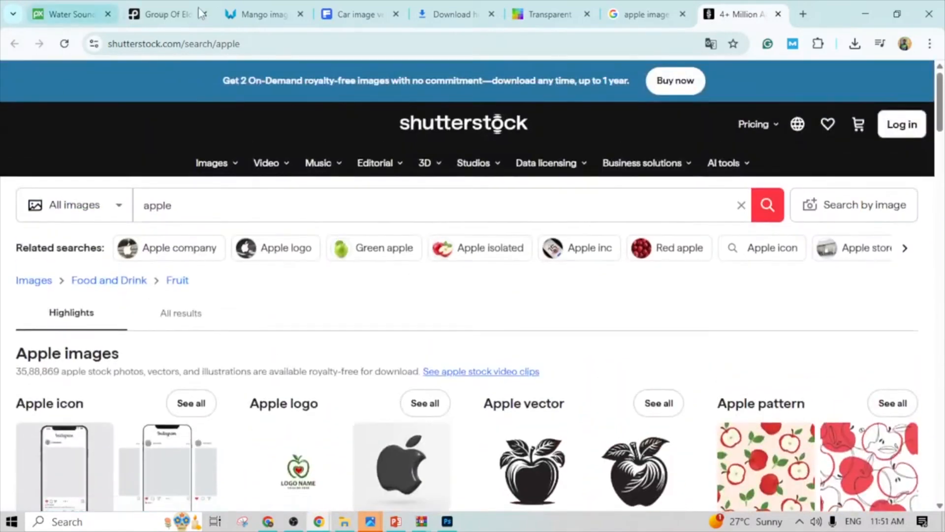
- Return to the Freepik image results and replace the search term with "krishna"
click(367, 16)
click(390, 82)
drag(390, 83, 327, 83)
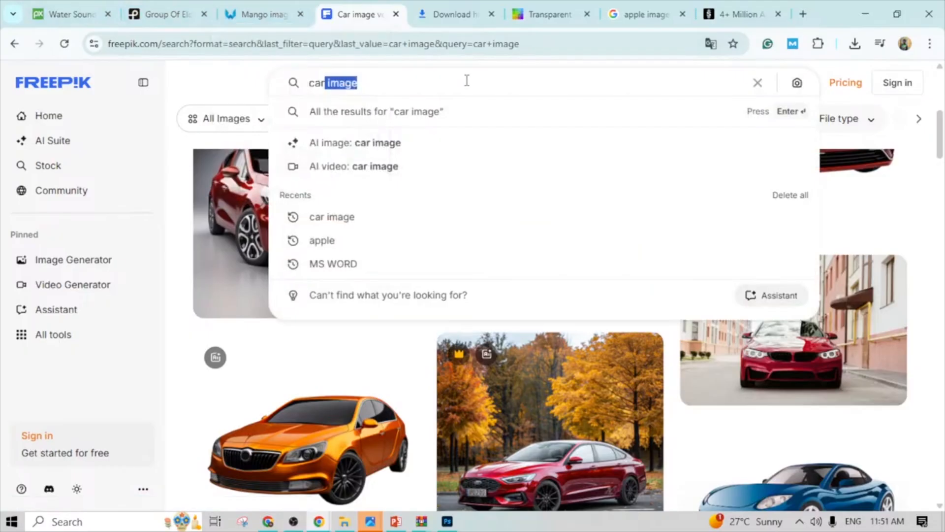
key(BackSpace)
key(BackSpace)
key(BackSpace)
key(BackSpace)
key(BackSpace)
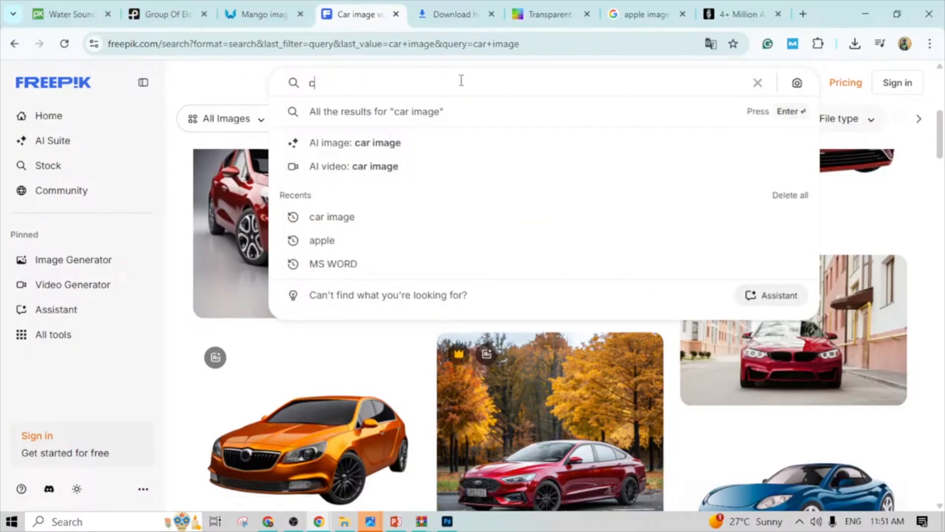
text(d)
key(BackSpace)
text(d)
key(BackSpace)
text(krishna)
key(Return)
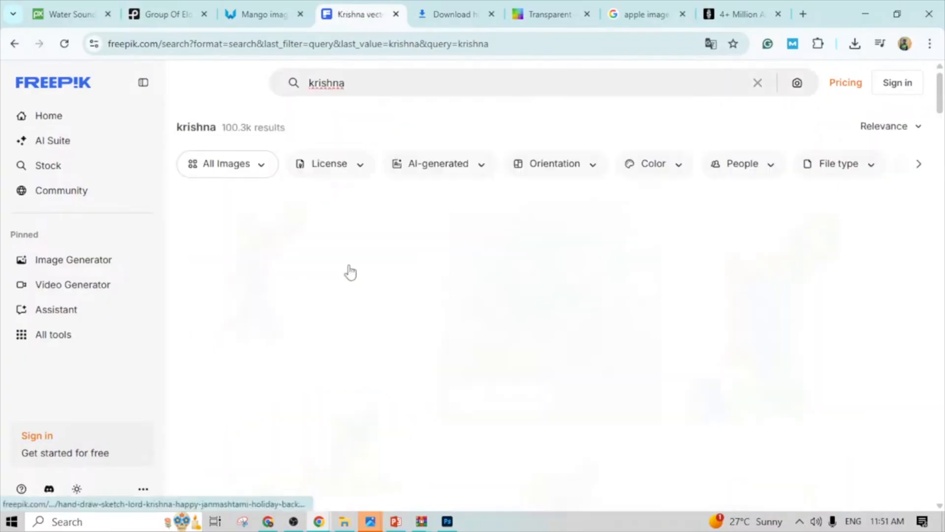
- Try to download the Krishna illustration with the large peacock feather from the Freepik results
scroll(293, 259, down, 4)
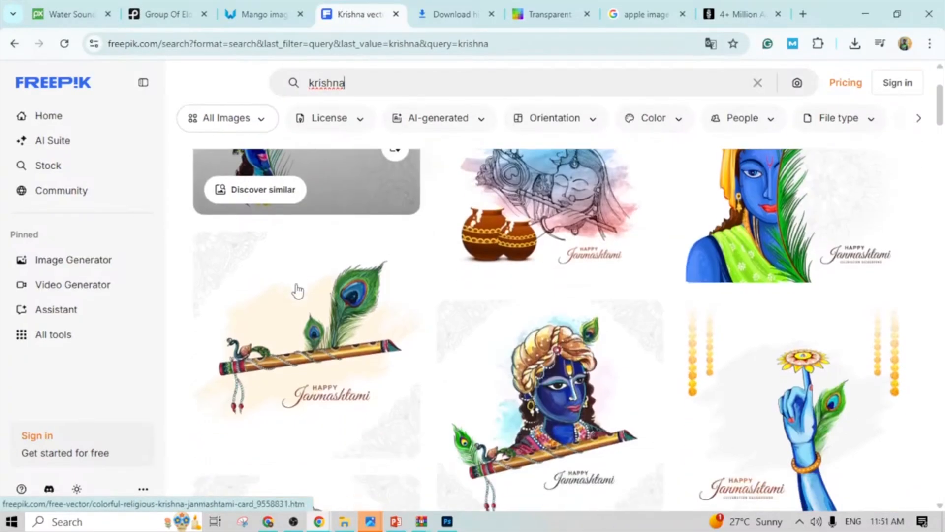
scroll(536, 352, up, 4)
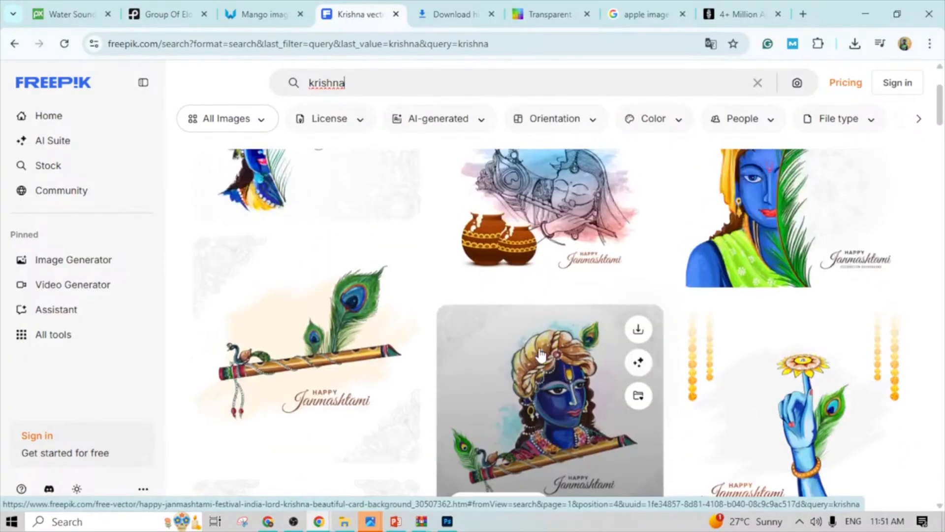
click(882, 220)
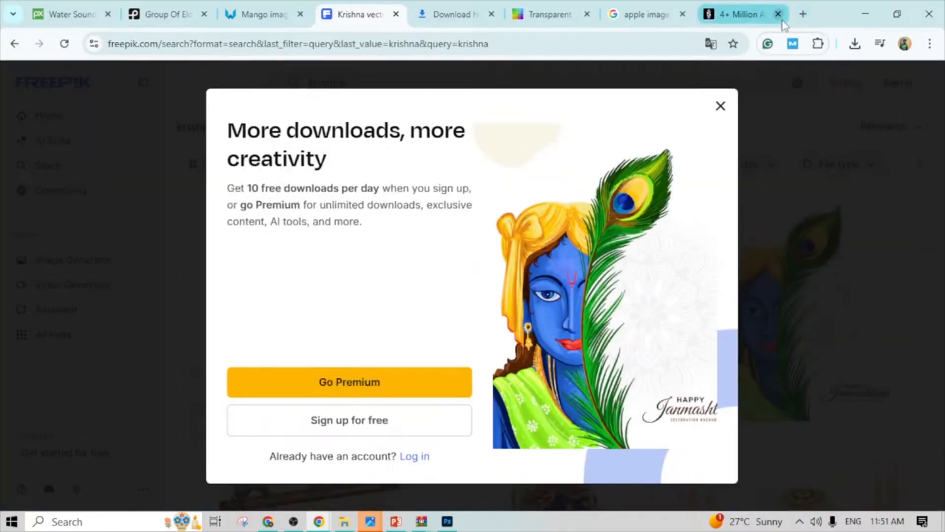
- Open another new browser tab and load the Google homepage
click(803, 14)
click(412, 288)
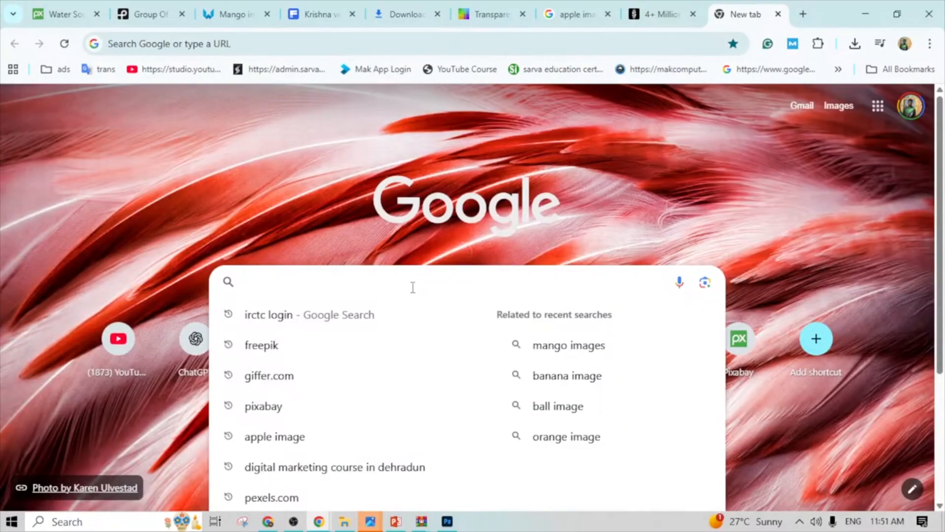
text(google.com)
key(Return)
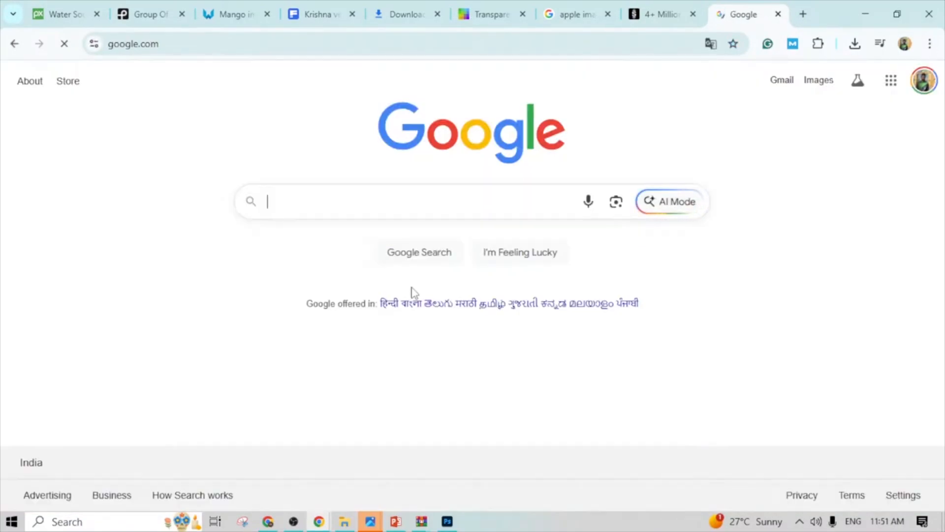
- Search Google for "कृष्णाय वासुदेवाय हरये परमात्मने" and browse the image results
text(kri)
key(Return)
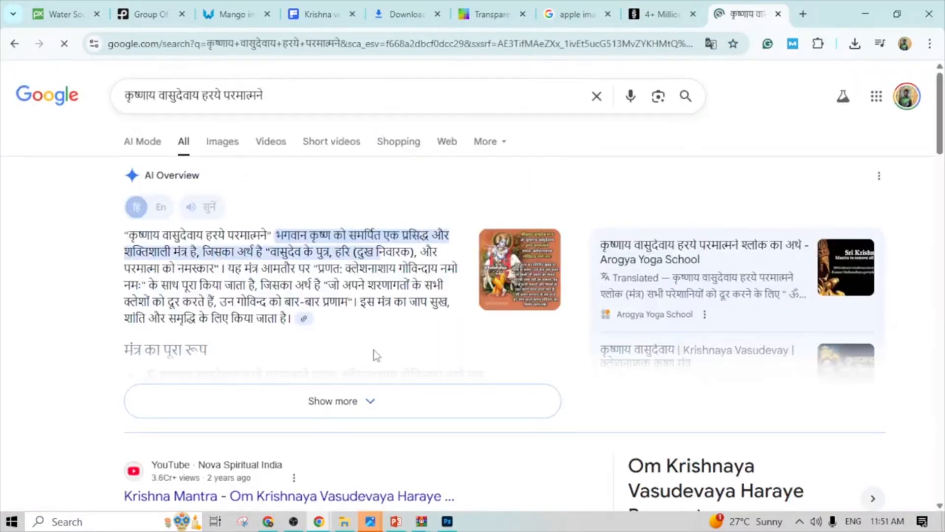
click(225, 152)
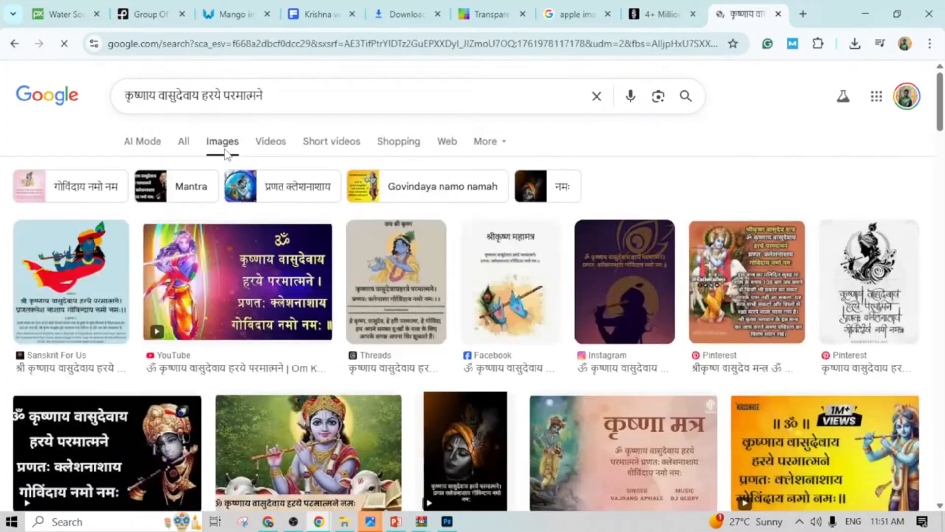
scroll(224, 299, down, 4)
scroll(177, 298, up, 4)
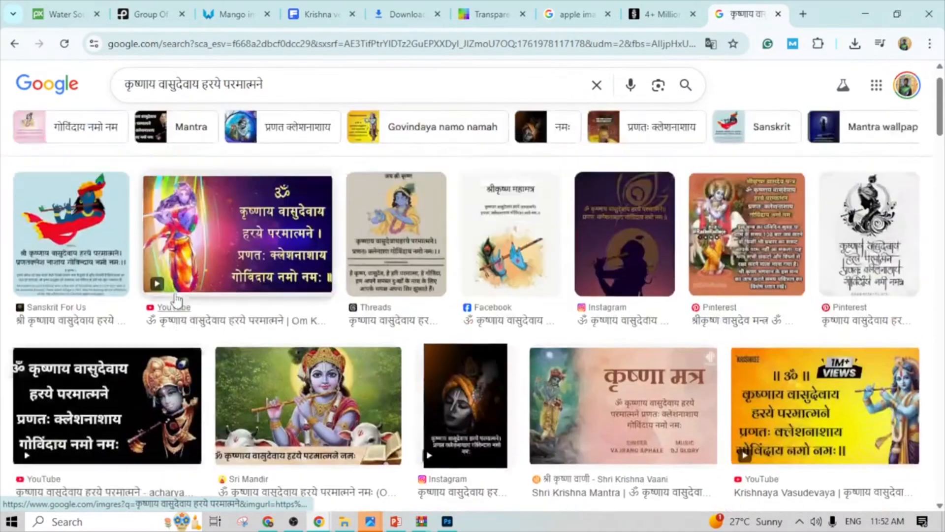
- Add the word "image" to the Krishna mantra query and run the search again
click(286, 94)
text(image)
key(Return)
- Preview the Sri Mandir picture of Krishna playing the flute from the image results and copy the image
scroll(330, 310, down, 2)
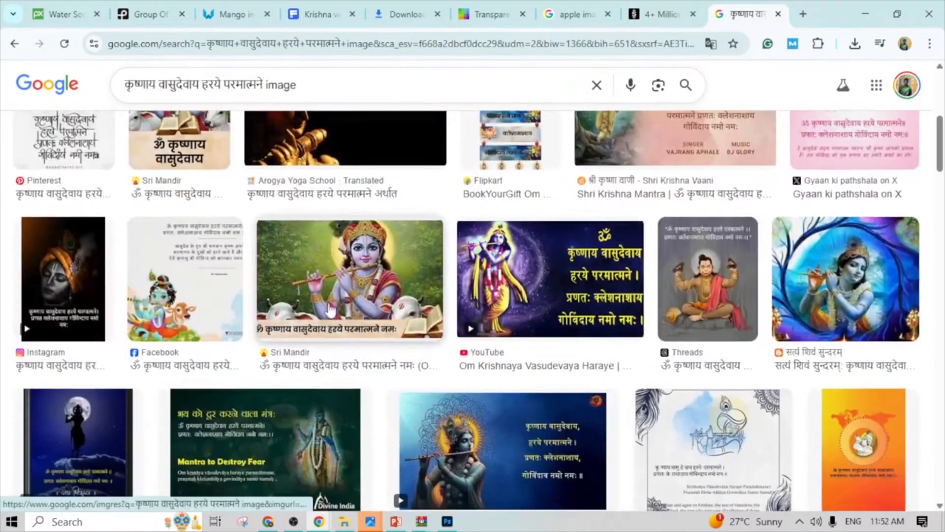
click(291, 304)
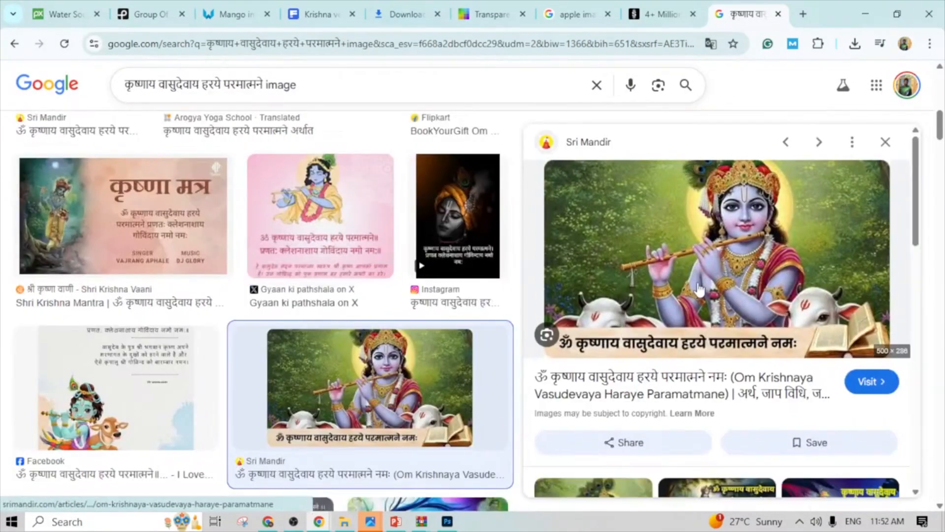
right_click(695, 251)
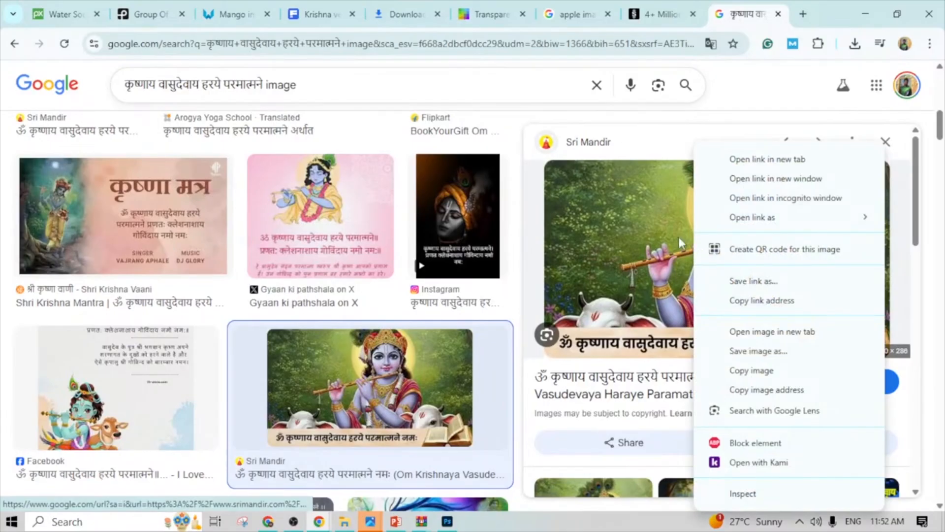
click(766, 376)
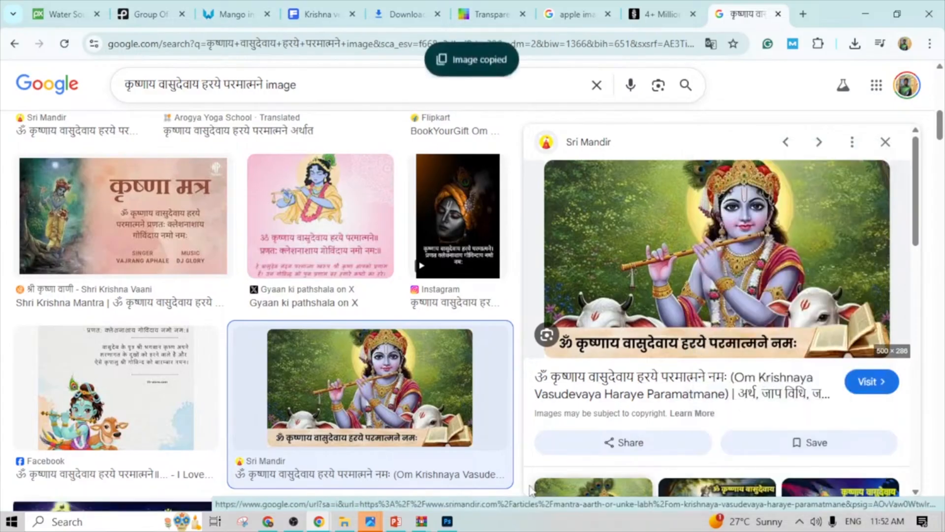
- Switch to PowerPoint, paste the copied Krishna picture onto the car slide and shift the selected pictures slightly down and right
click(396, 521)
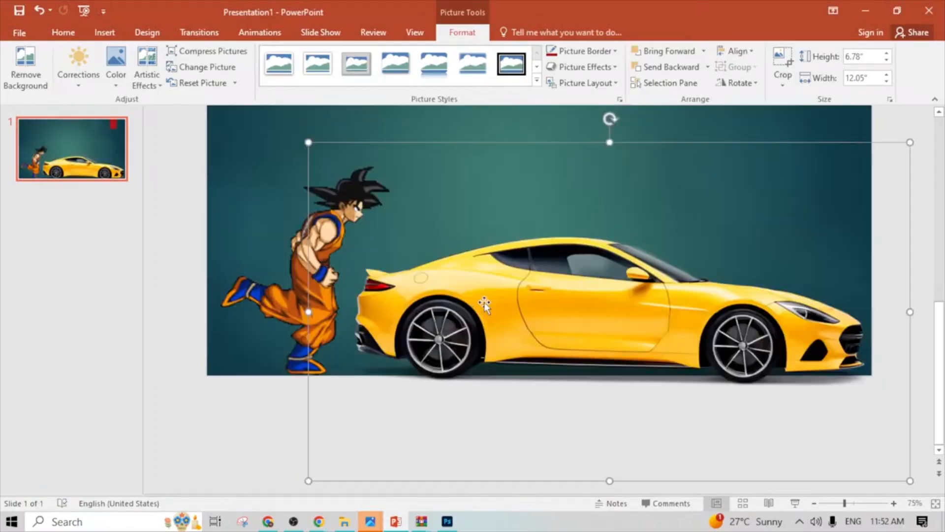
right_click(451, 196)
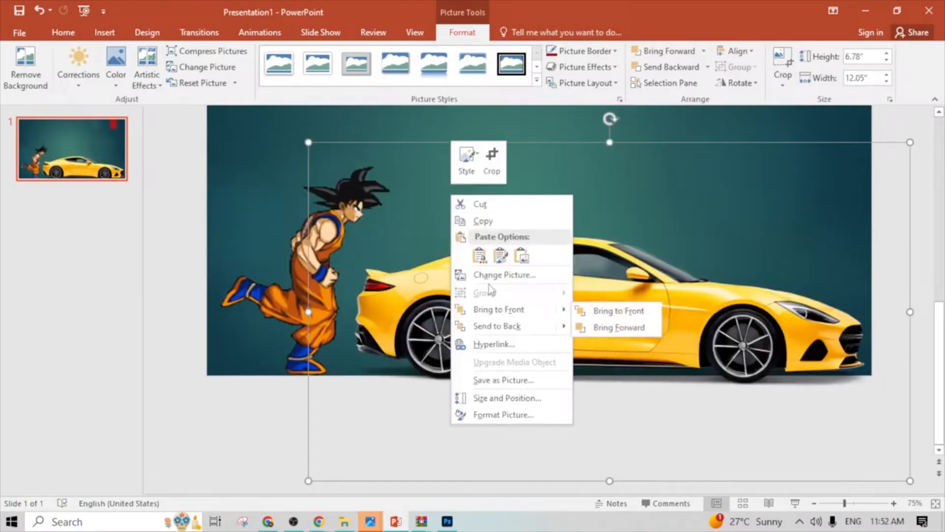
click(480, 255)
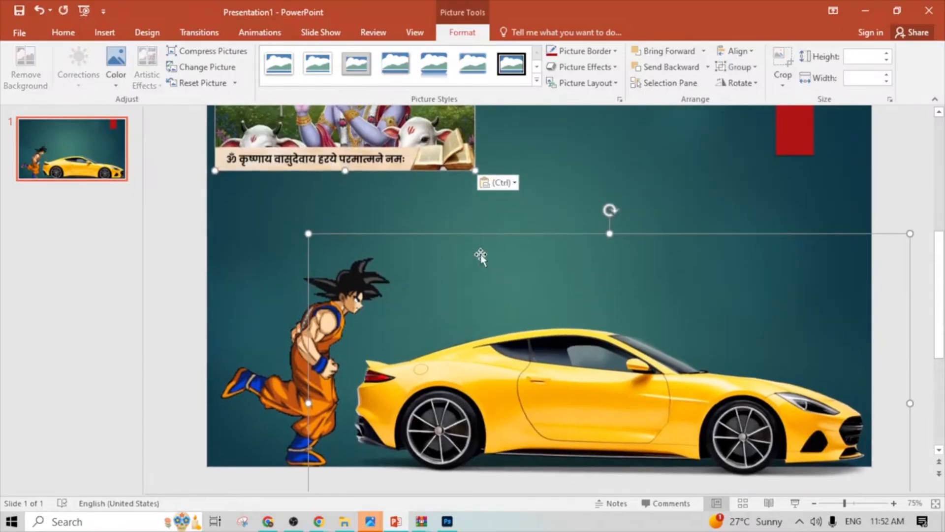
drag(388, 153, 399, 174)
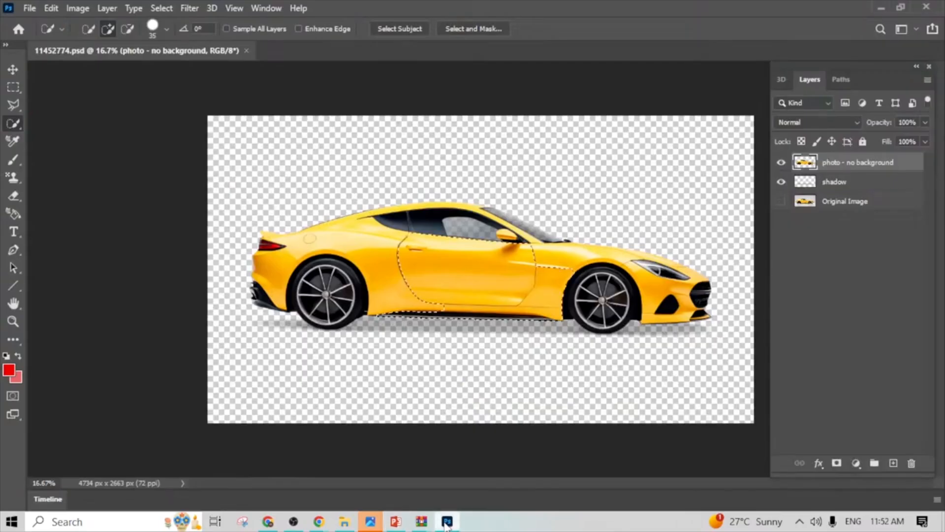
- Switch back to Chrome and save the previewed Krishna image as "god" in the Downloads folder
click(447, 521)
mouse_move(323, 525)
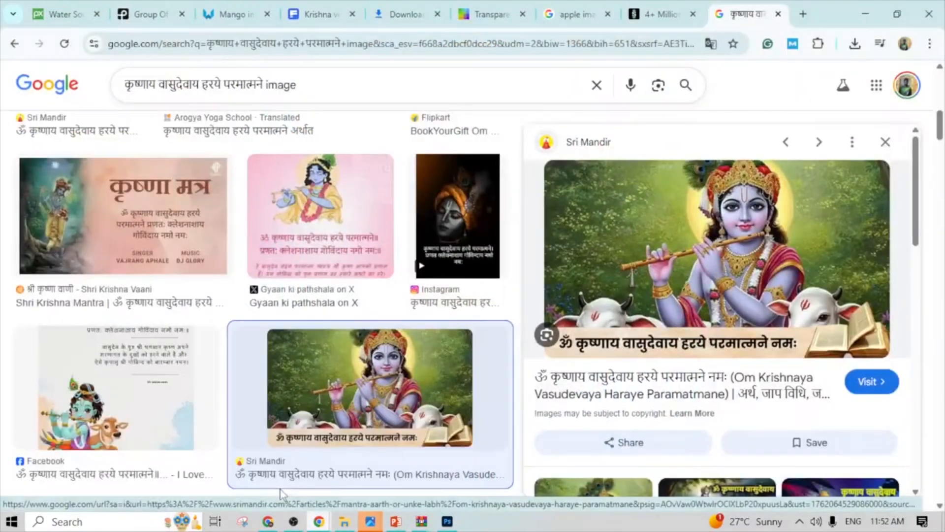
click(280, 489)
right_click(671, 235)
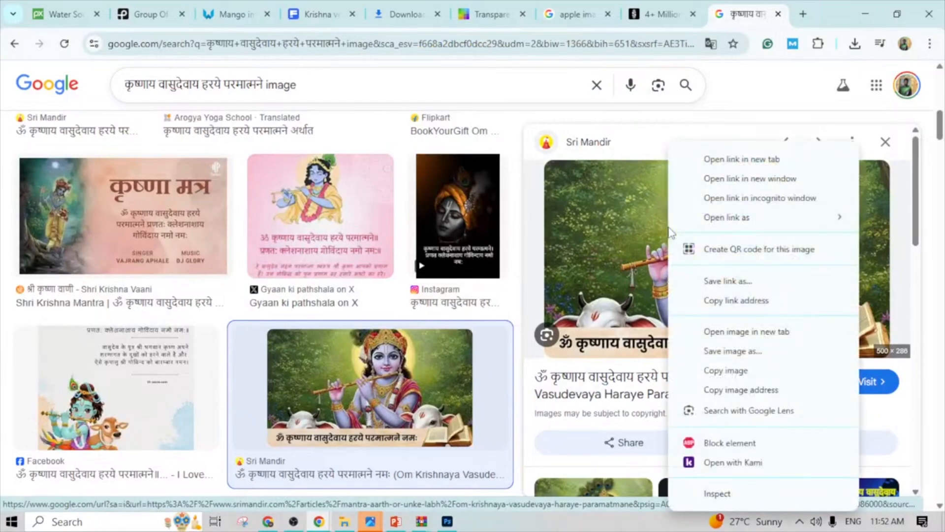
click(748, 352)
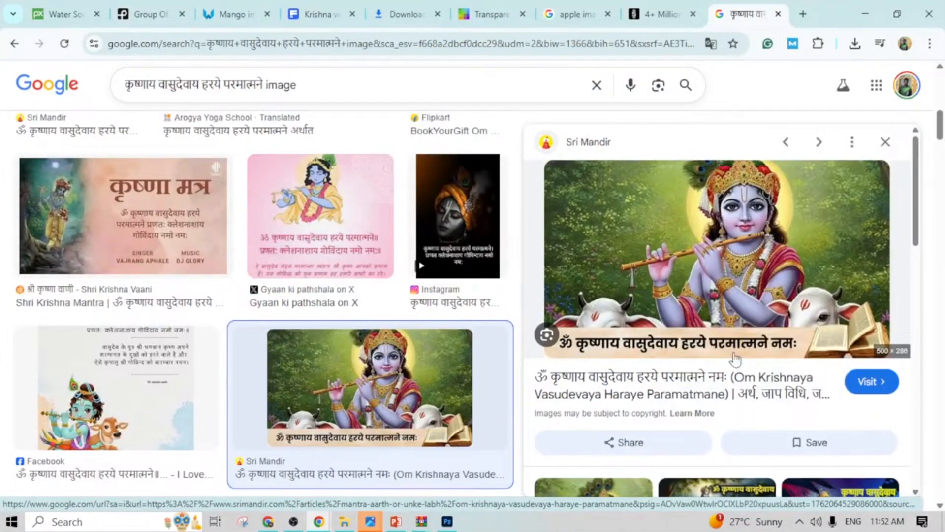
key(BackSpace)
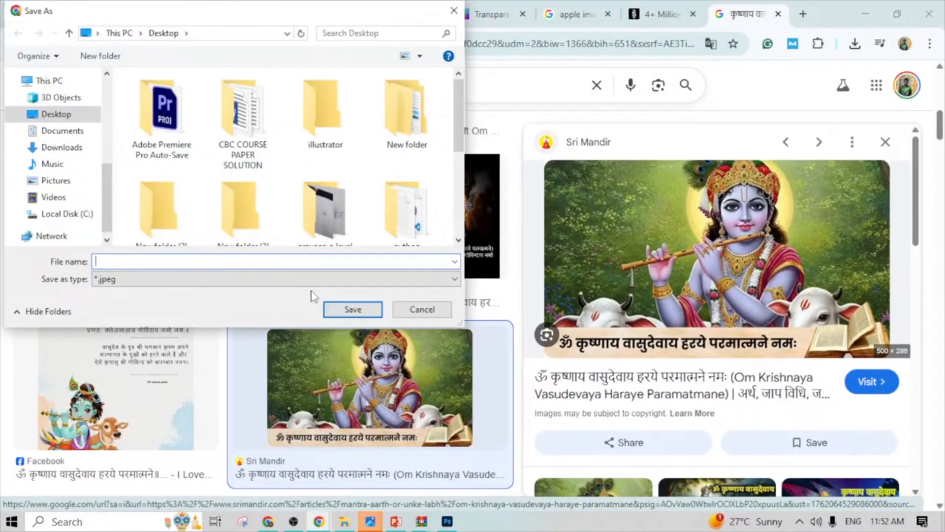
text(god)
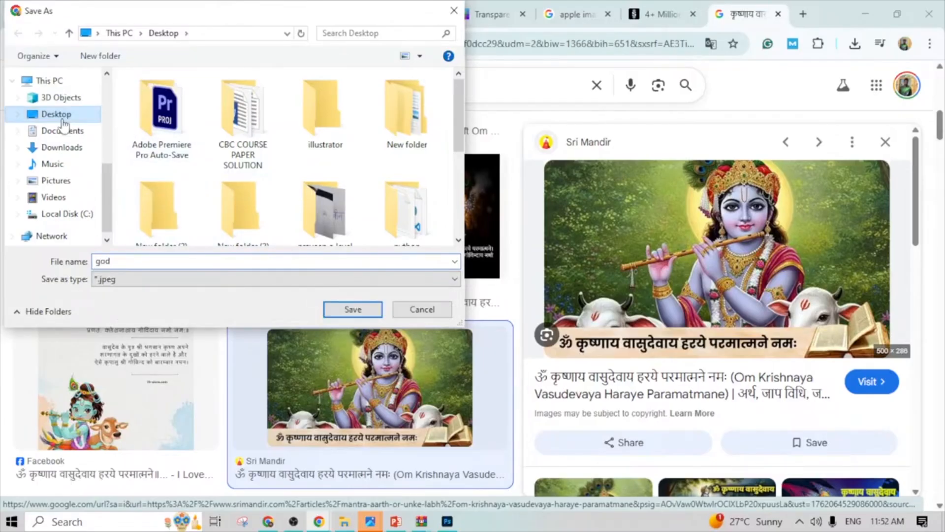
click(73, 147)
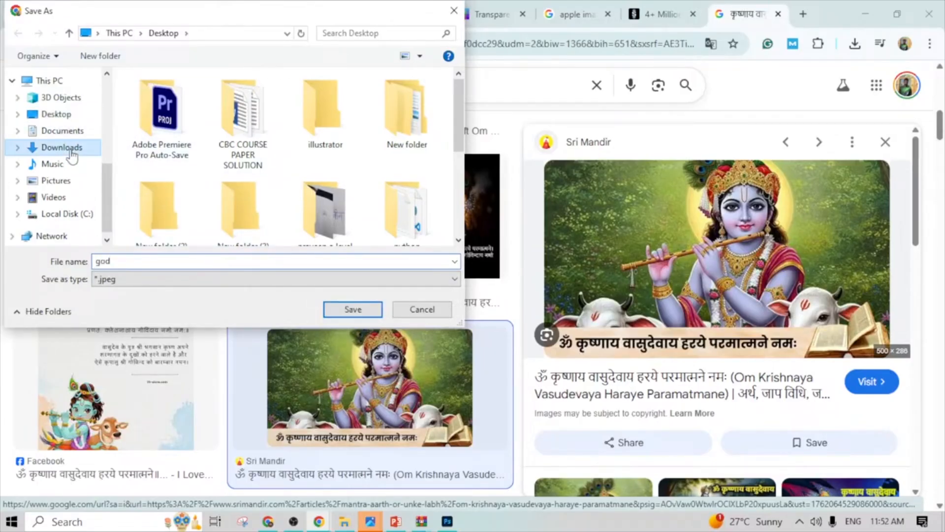
click(362, 312)
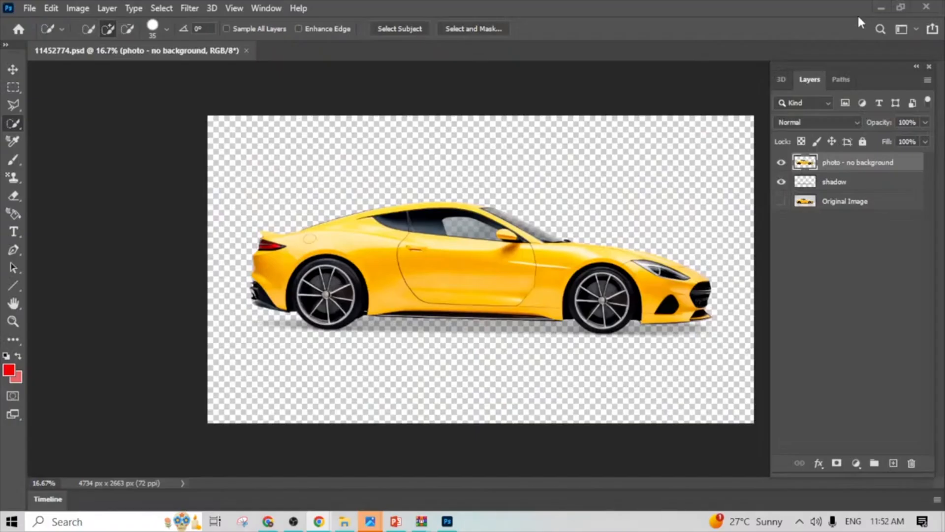
click(865, 14)
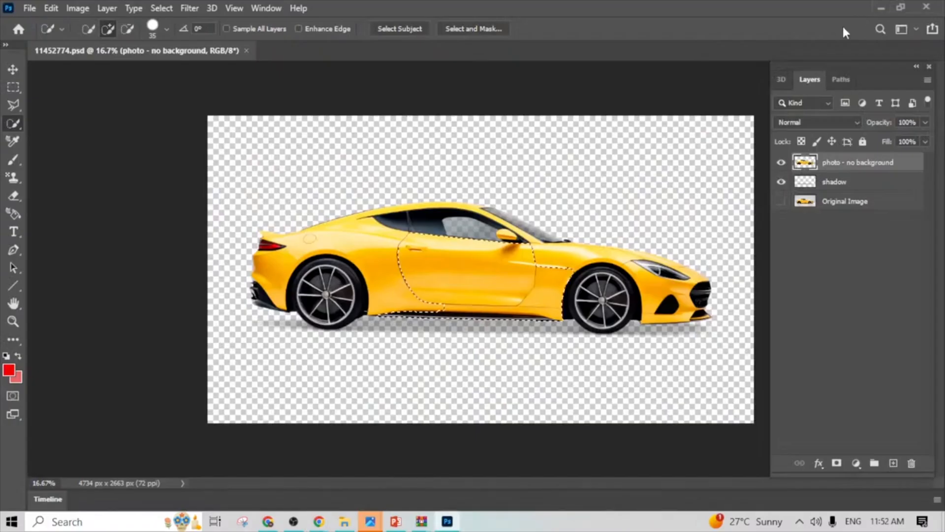
click(879, 7)
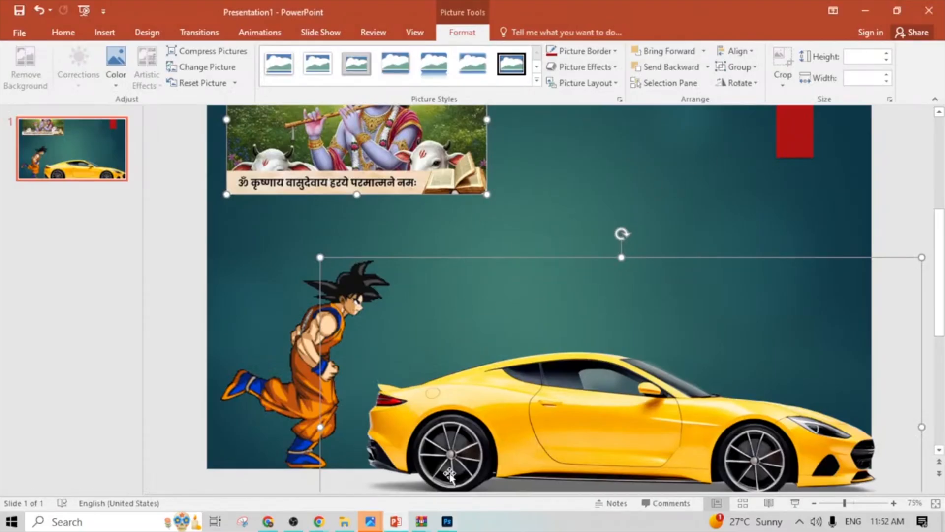
click(413, 520)
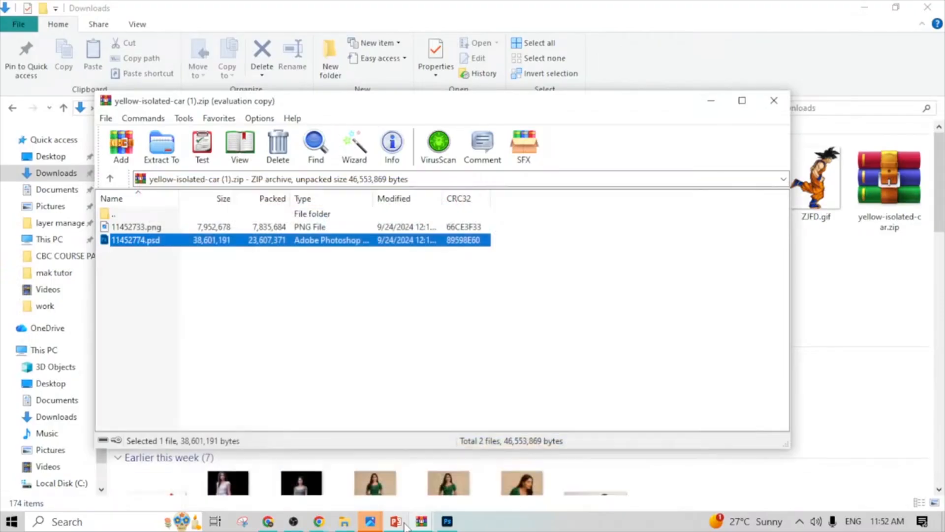
- Return to Chrome and replace the Krishna mantra query with an image search for "ms word logo"
mouse_move(319, 521)
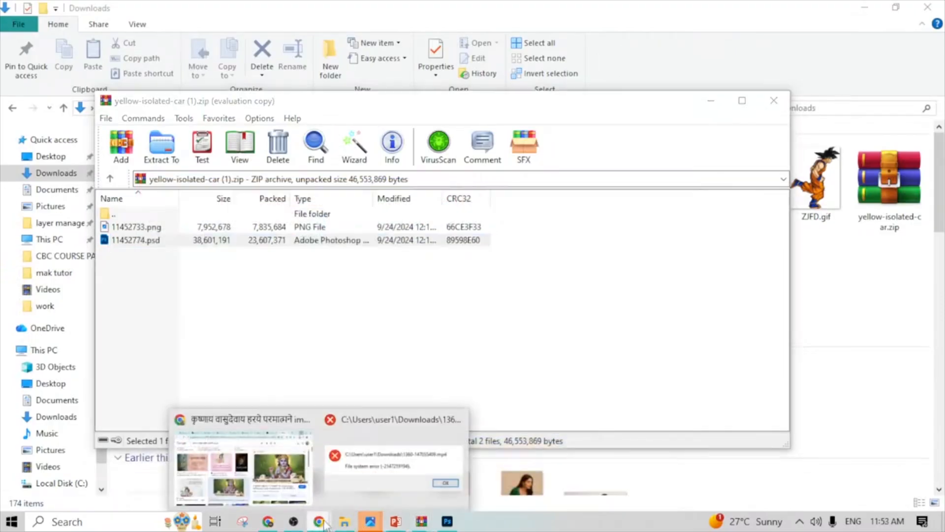
click(264, 475)
drag(298, 85, 114, 76)
key(BackSpace)
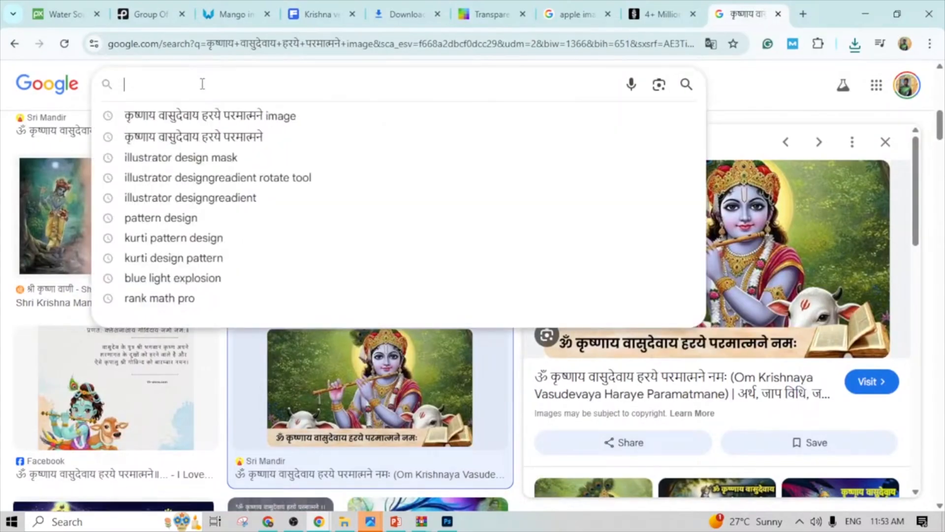
text(w)
key(BackSpace)
text(ms)
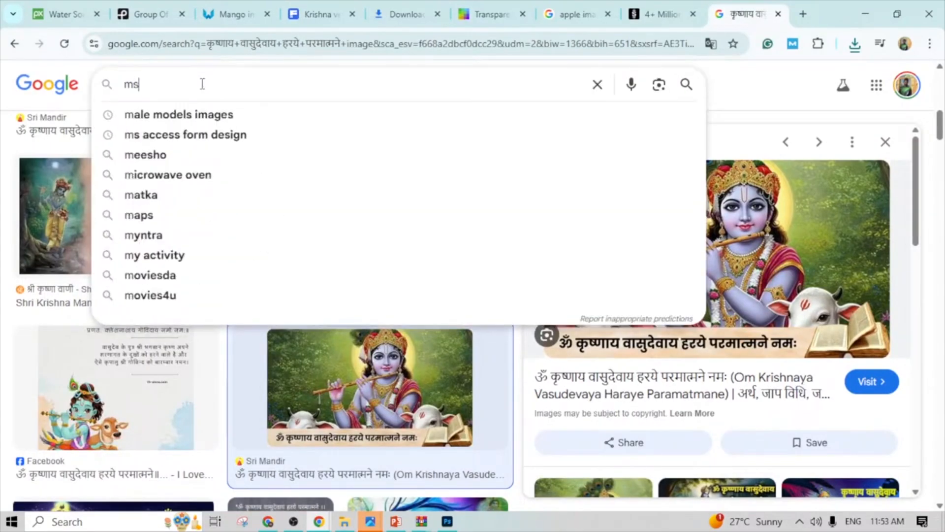
text( word logo)
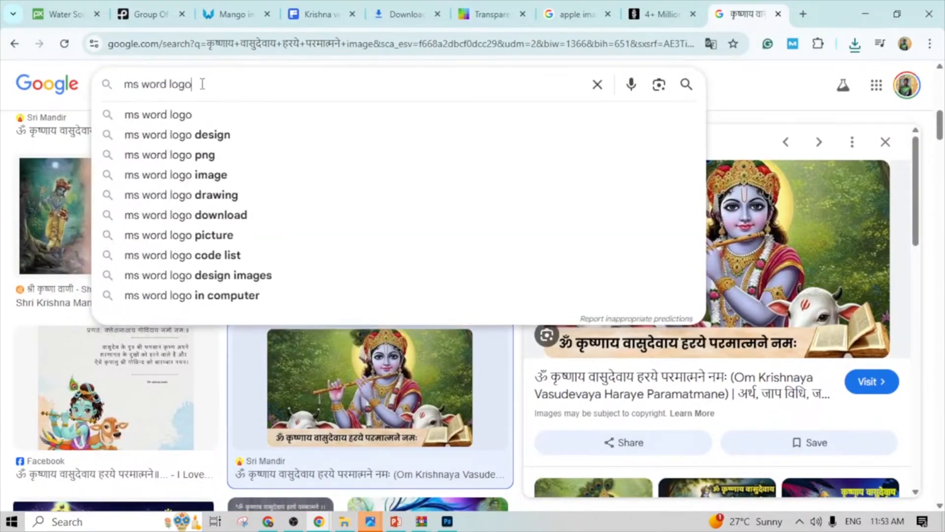
key(Return)
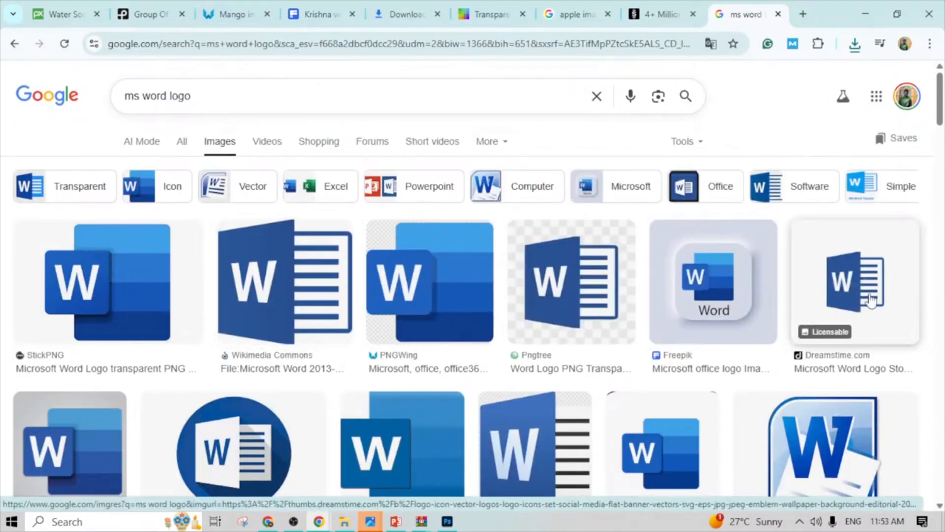
- Preview the Wikimedia Commons Microsoft Word logo and save it as the PNG file "word logo" in Downloads
click(248, 295)
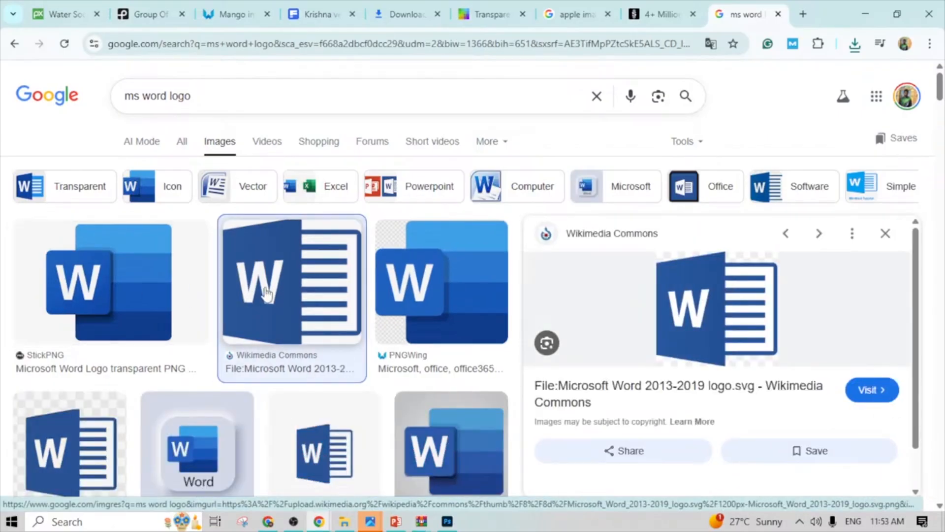
right_click(695, 318)
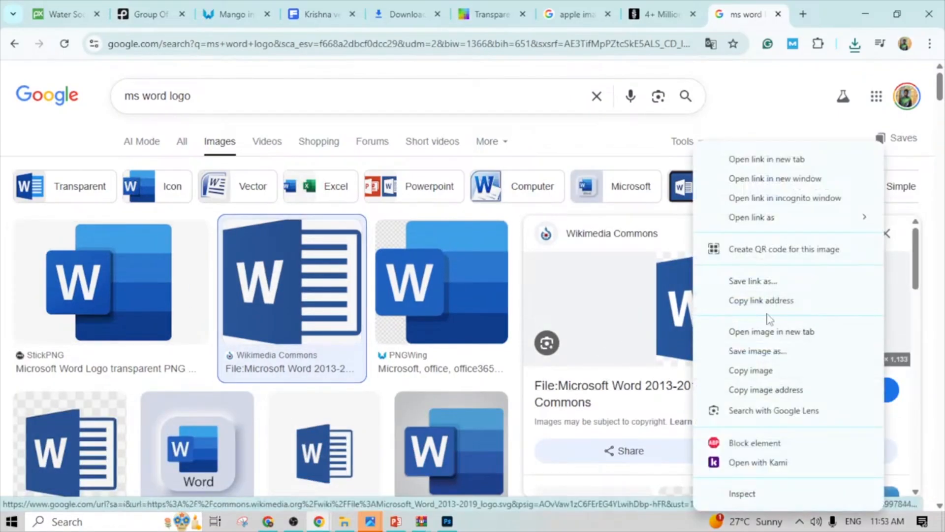
click(765, 368)
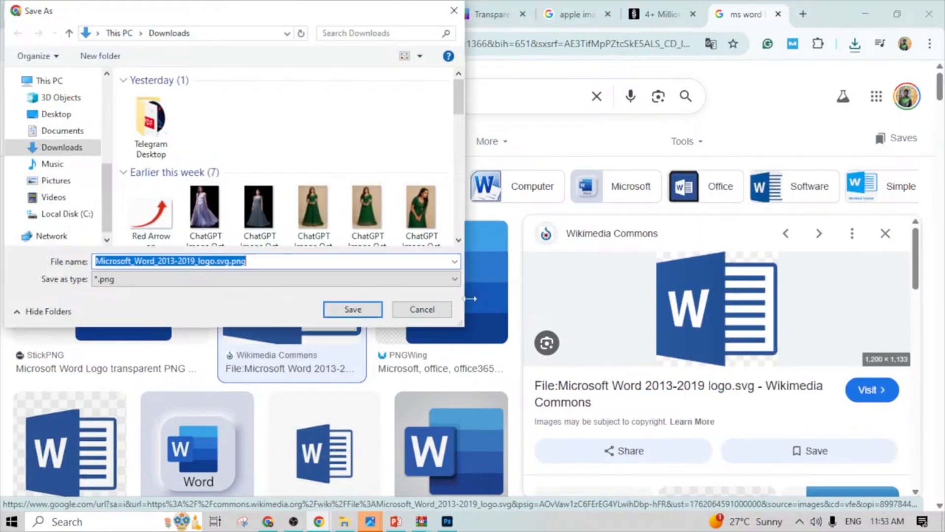
key(BackSpace)
text(d)
key(BackSpace)
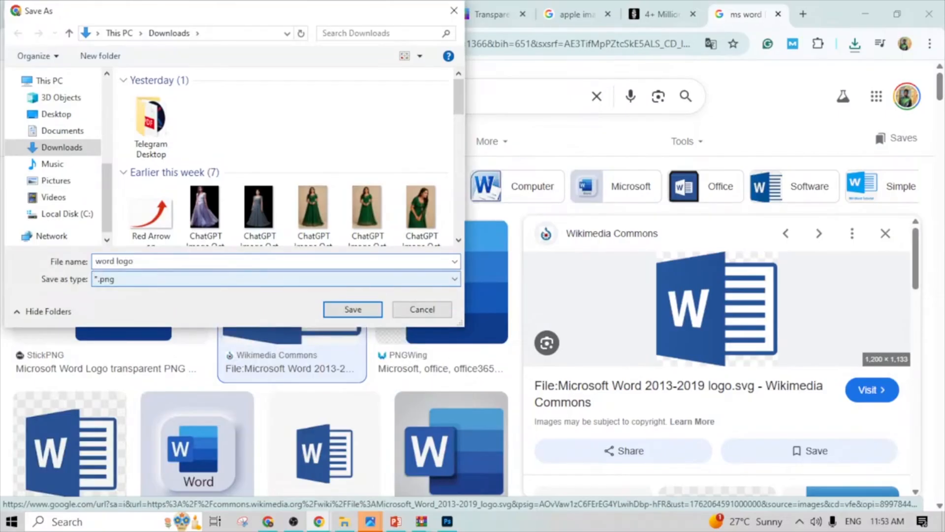
click(354, 314)
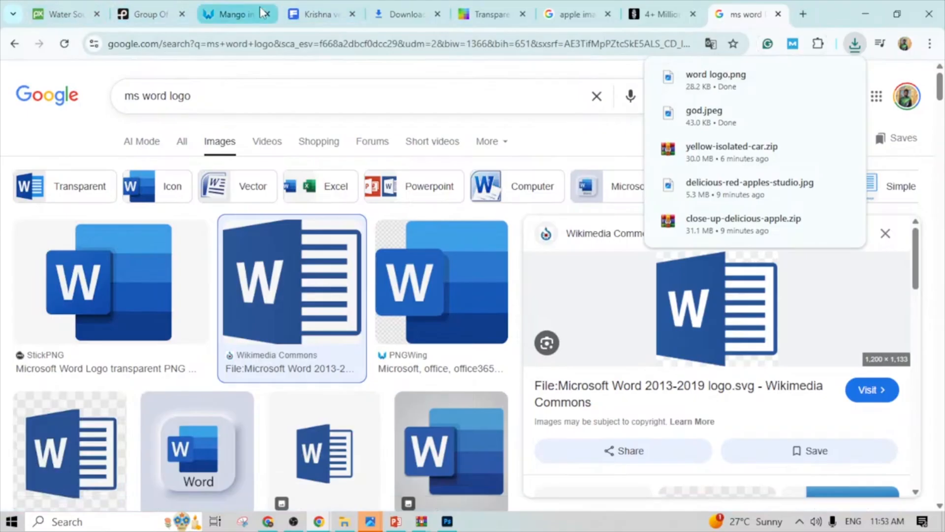
- Go back through the browsing history to the Krishna mantra image results
click(14, 44)
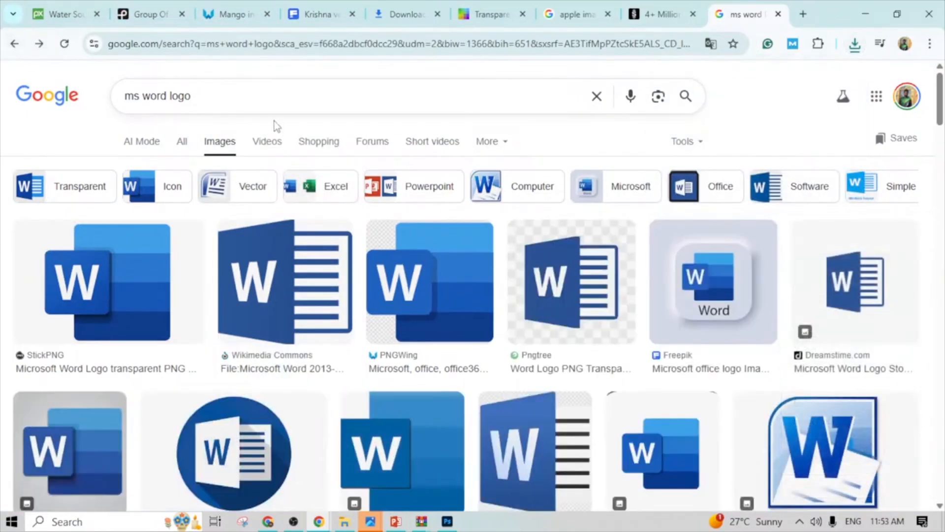
click(597, 95)
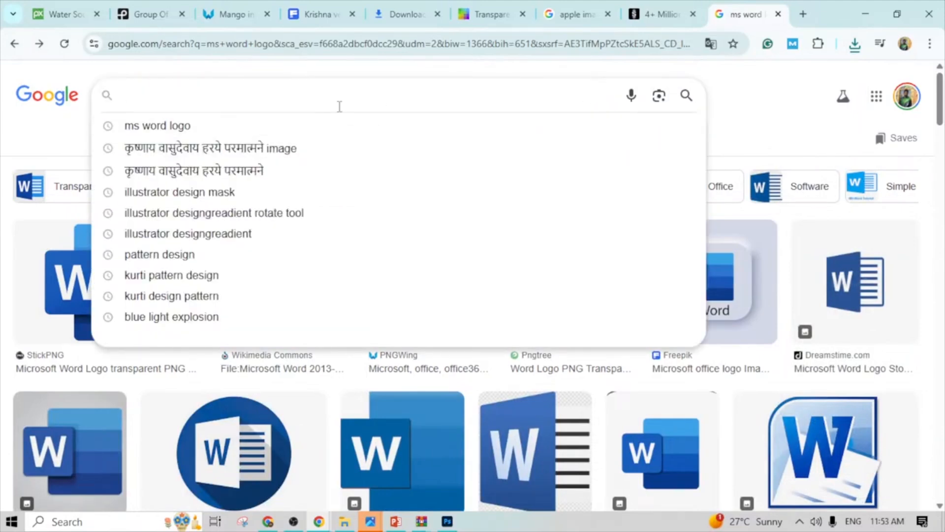
click(16, 45)
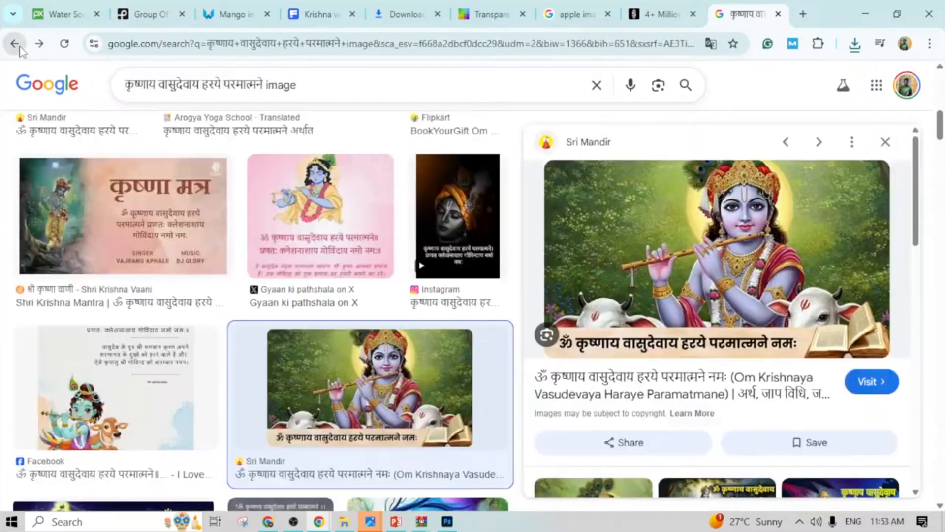
click(380, 85)
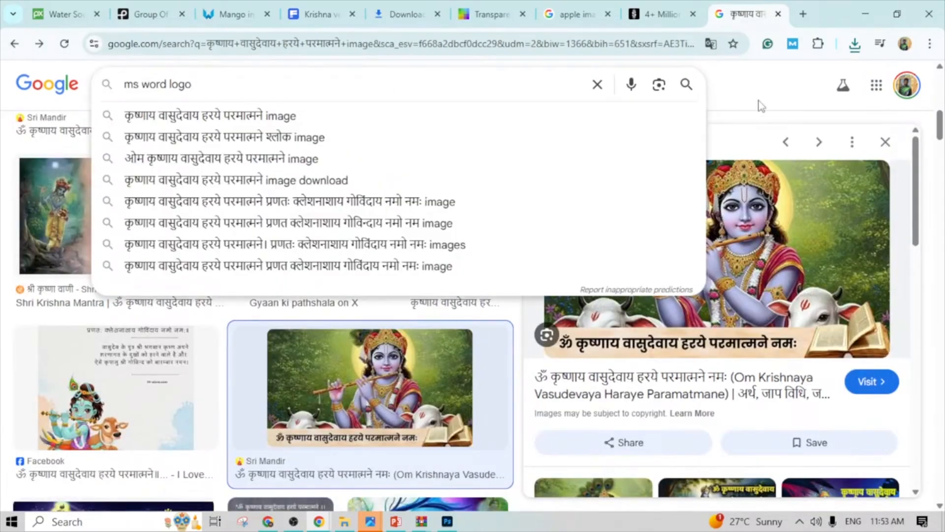
click(743, 100)
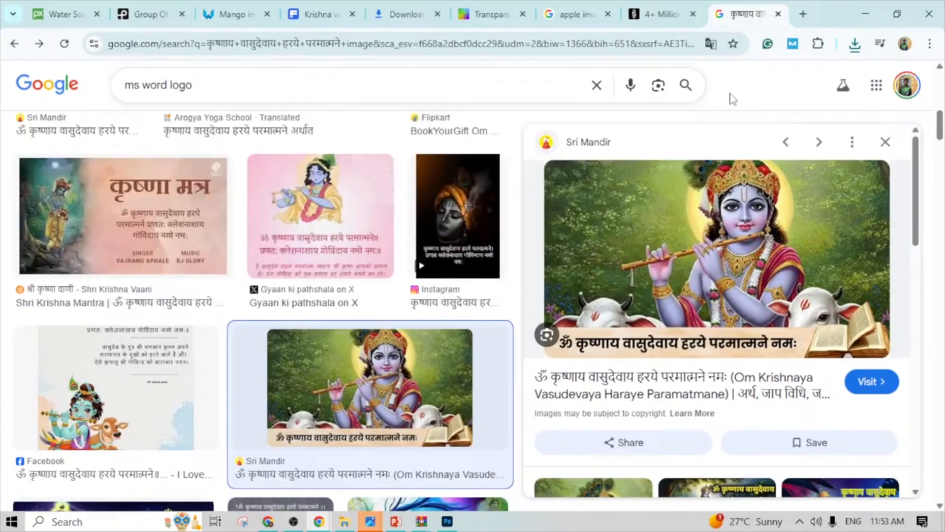
- Look at the Google Lens search-by-image options and close them without uploading a picture
click(658, 88)
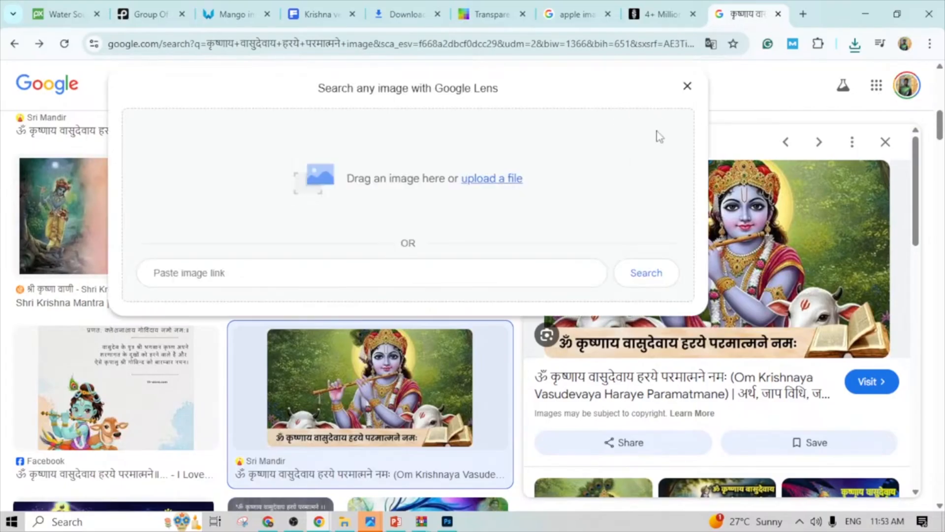
click(685, 88)
click(658, 86)
click(774, 105)
- Go through the apple image results to the Gifer page with the running Goku GIF and open its GIF upload
click(576, 16)
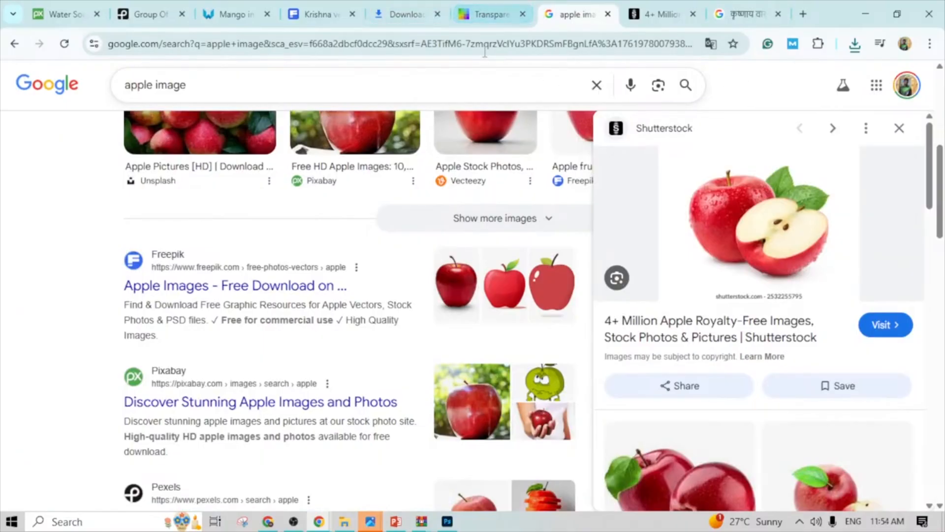
click(489, 23)
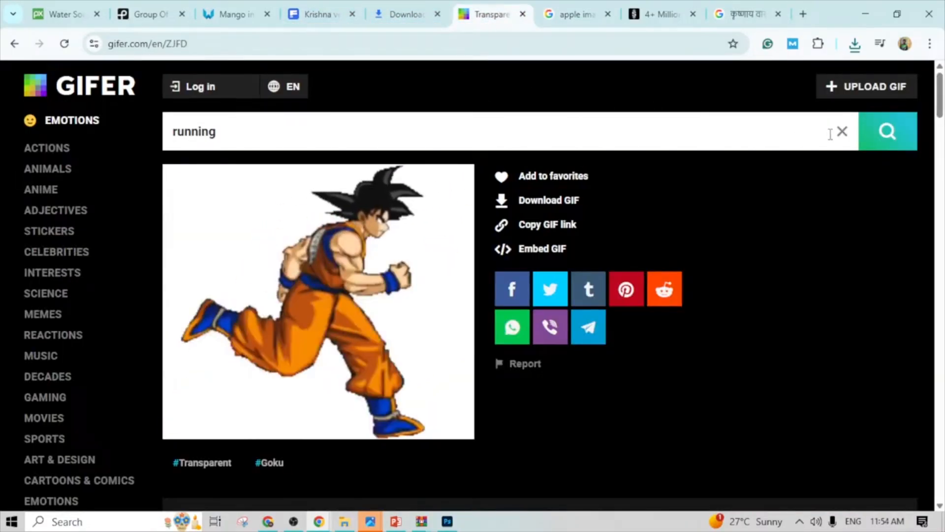
click(871, 90)
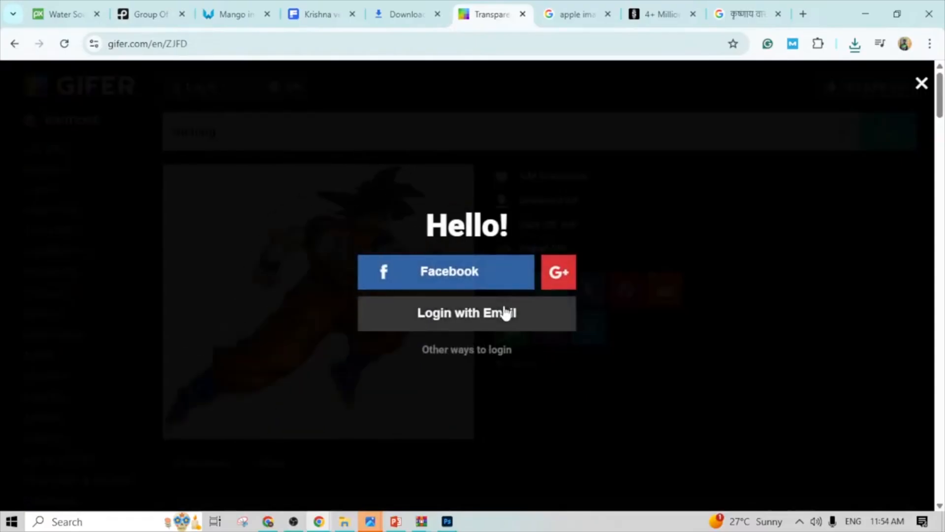
- Close the Gifer login prompt and run a Google Lens image search with gradient illustrator.jpg from the Desktop
click(919, 85)
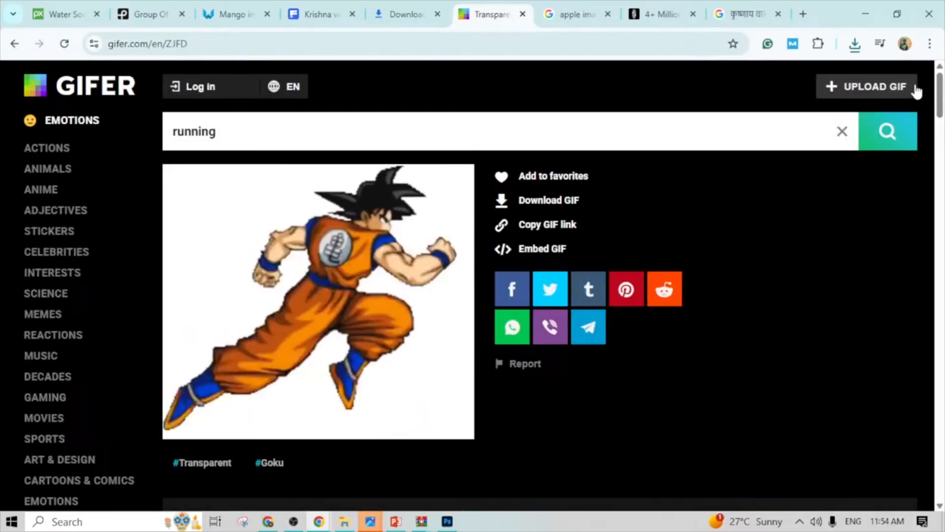
click(743, 14)
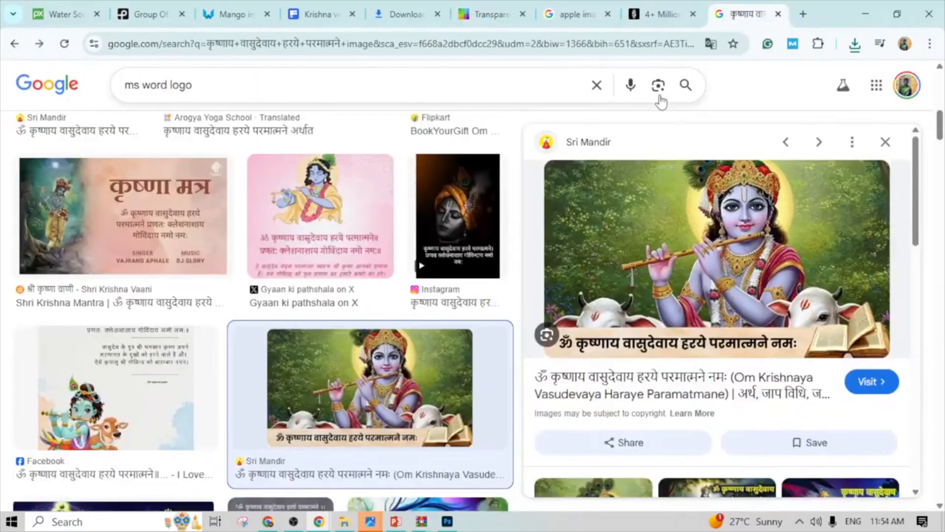
click(659, 85)
click(485, 182)
scroll(201, 193, down, 5)
scroll(166, 155, up, 3)
scroll(171, 195, down, 3)
scroll(165, 147, up, 1)
click(165, 96)
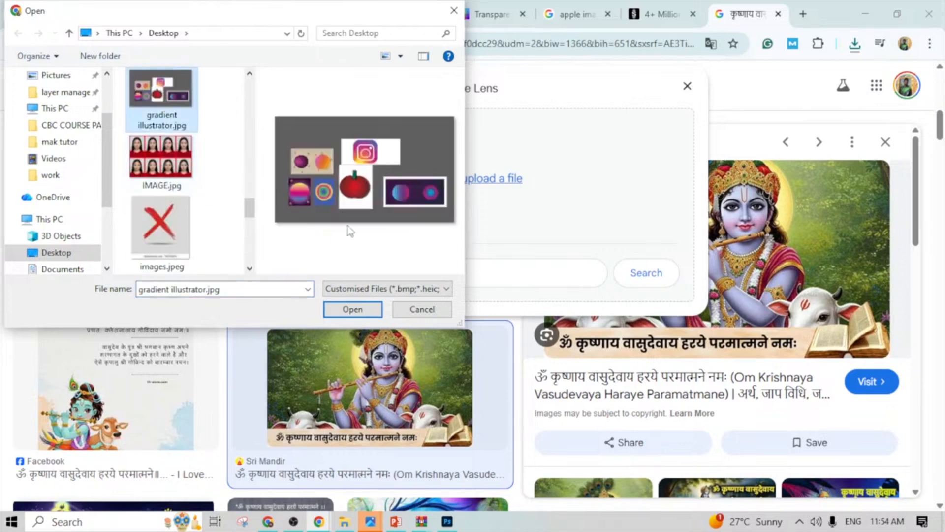
click(371, 309)
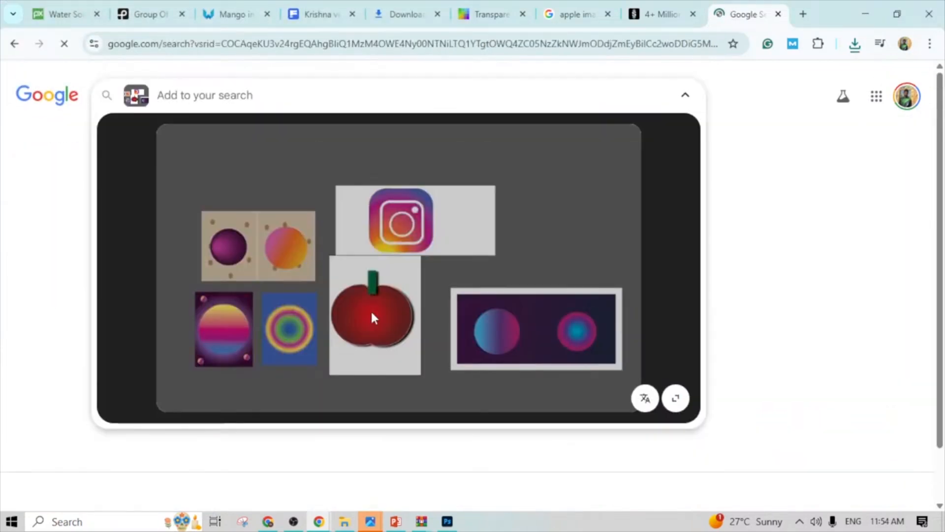
- Look through the Google Lens matches for the red apple in the uploaded image
scroll(372, 314, down, 5)
scroll(371, 315, up, 5)
scroll(367, 337, down, 6)
scroll(368, 337, down, 15)
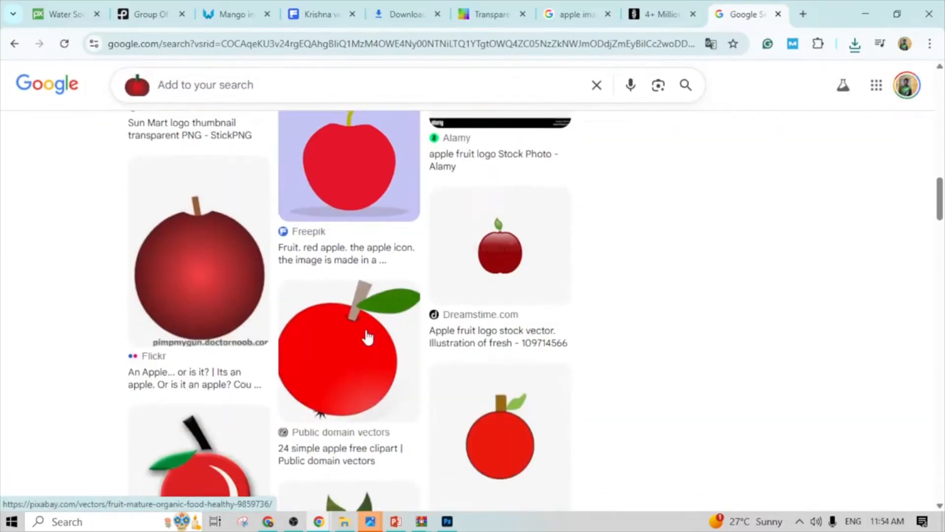
scroll(366, 336, down, 4)
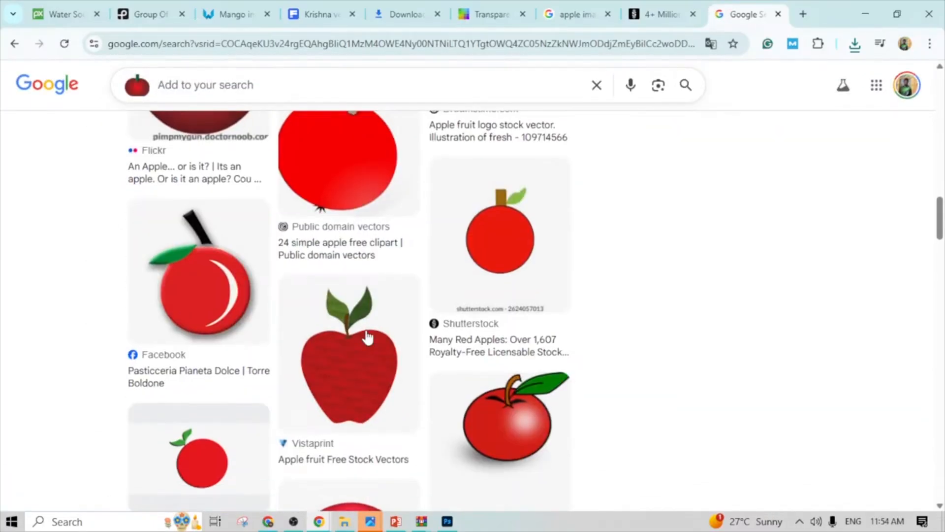
scroll(367, 337, up, 15)
scroll(367, 337, up, 4)
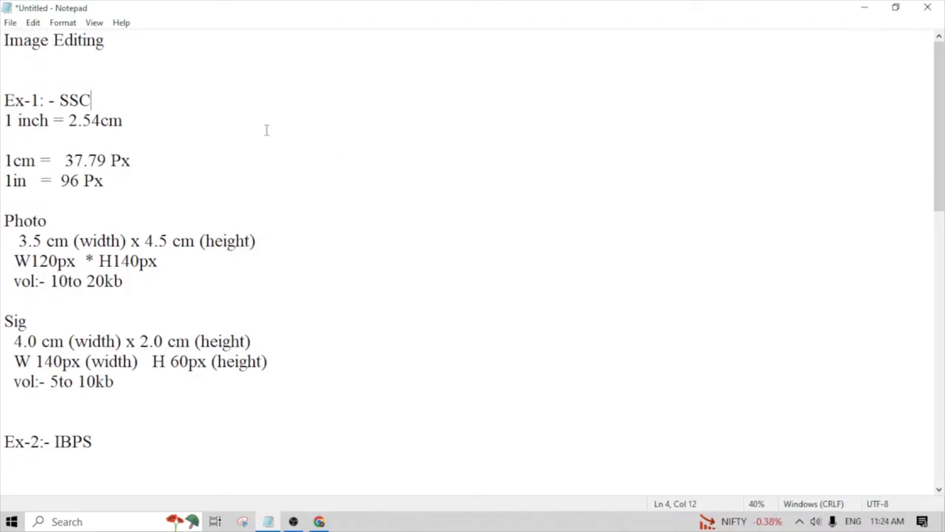
- In the Notepad notes, highlight the Ex-1 SSC heading and the unit conversion lines below it
click(386, 298)
click(213, 196)
drag(226, 218, 2, 71)
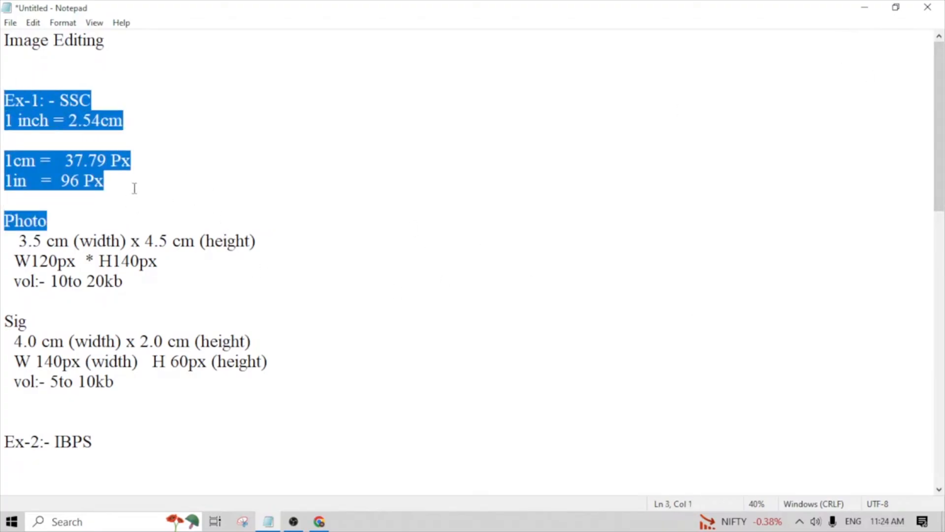
click(144, 207)
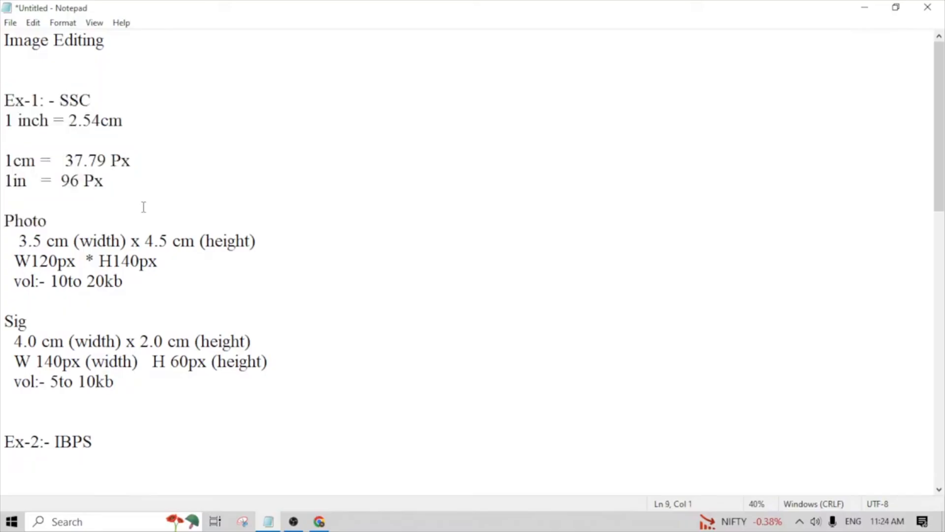
drag(151, 216, 4, 100)
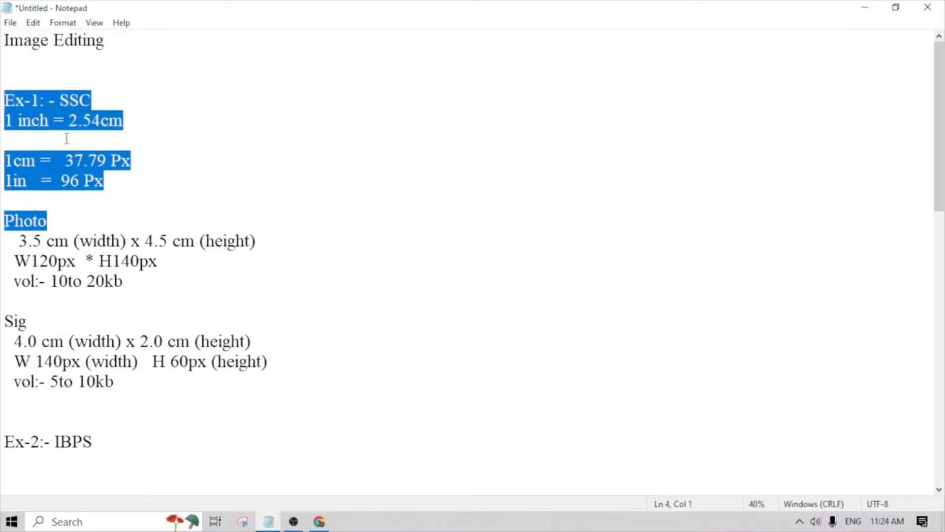
click(193, 219)
drag(144, 120, 4, 100)
click(144, 214)
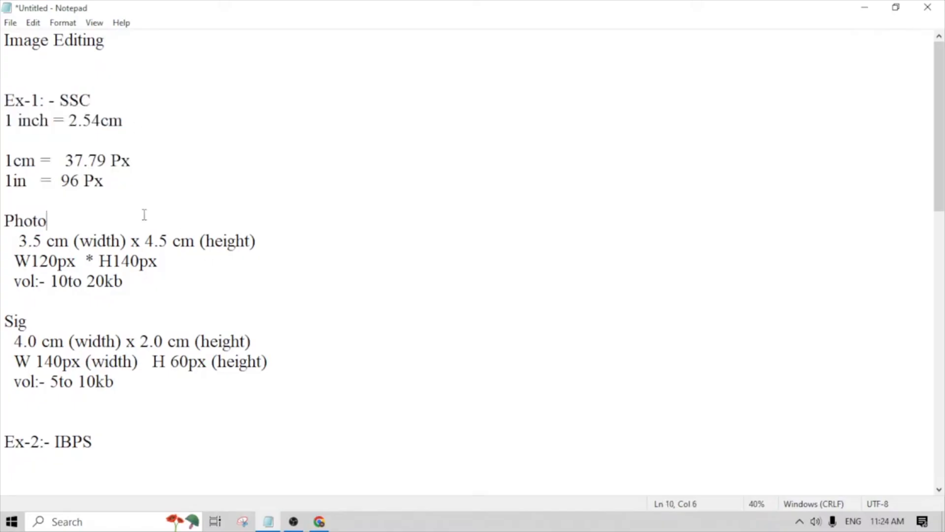
- Highlight the photo's required size in the notes, first in centimetres and after that in pixels
drag(271, 243, 56, 241)
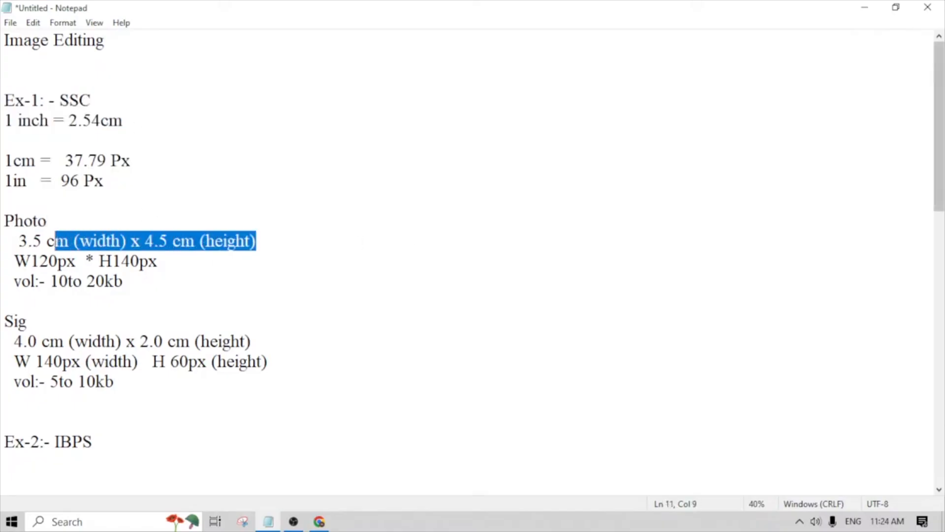
click(238, 302)
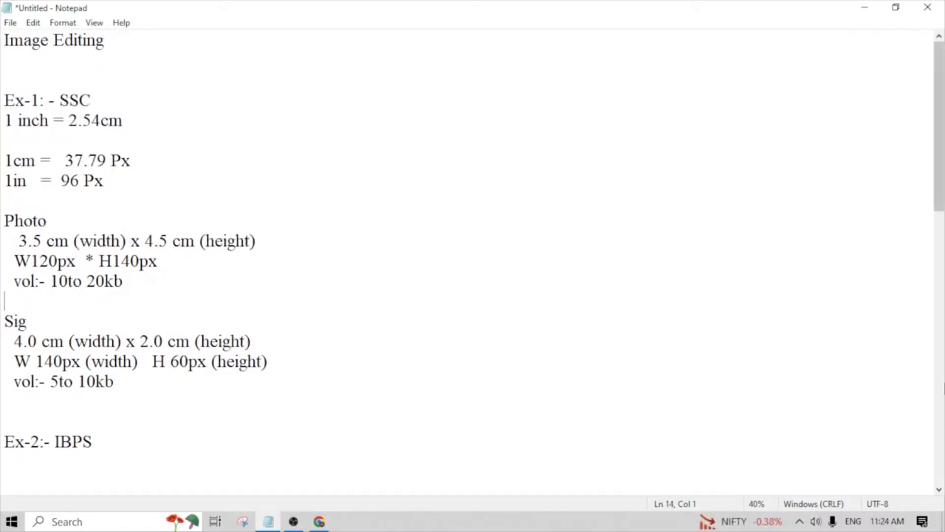
drag(154, 270, 14, 261)
click(203, 280)
click(81, 300)
drag(165, 269, 15, 262)
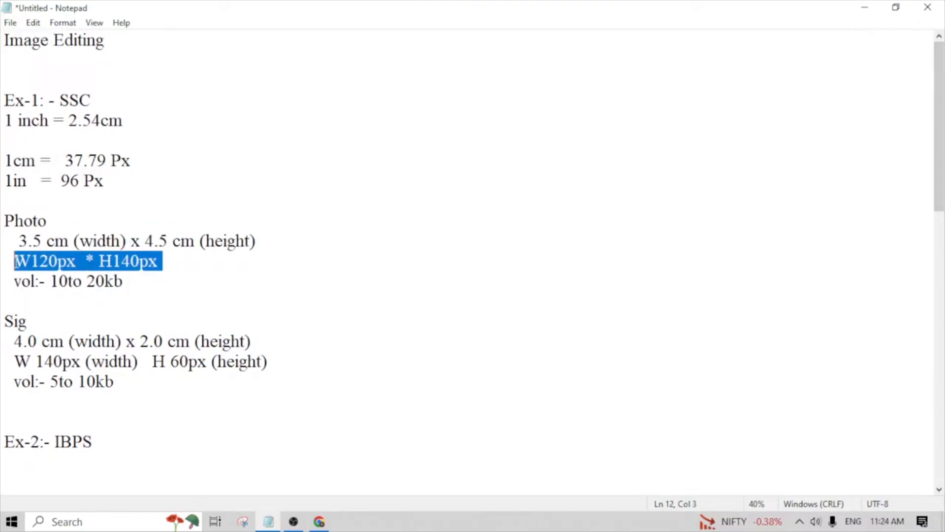
click(180, 318)
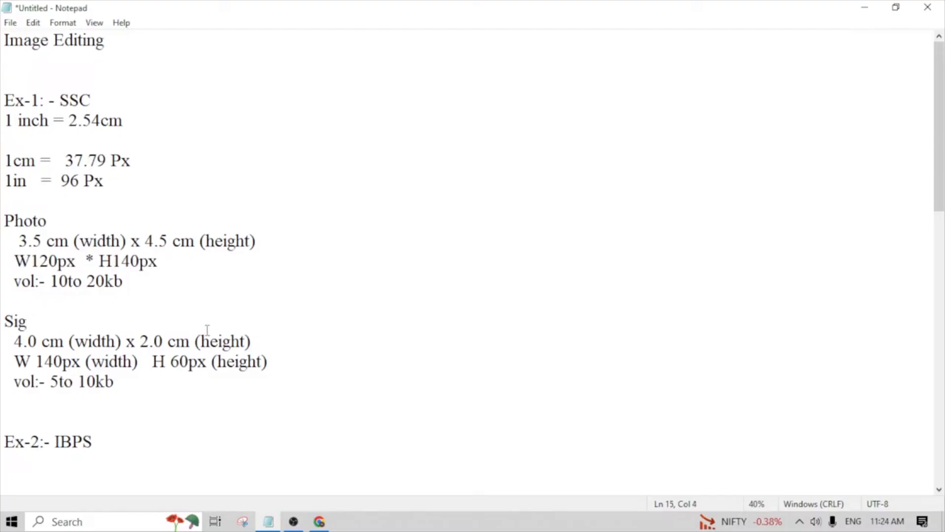
- Highlight the 1 cm to pixel conversion line and the photo's centimetre size in the notes
click(176, 310)
click(166, 154)
drag(148, 169, 2, 165)
click(98, 261)
click(270, 251)
drag(276, 244, 9, 241)
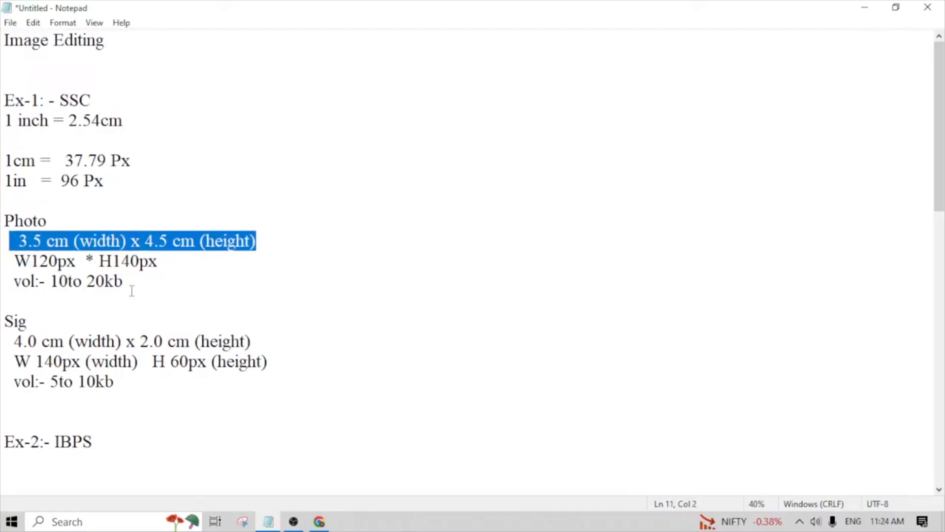
- Highlight the photo's pixel width and height and its file size limit in kb in the notes
click(186, 304)
drag(76, 260, 2, 263)
click(65, 313)
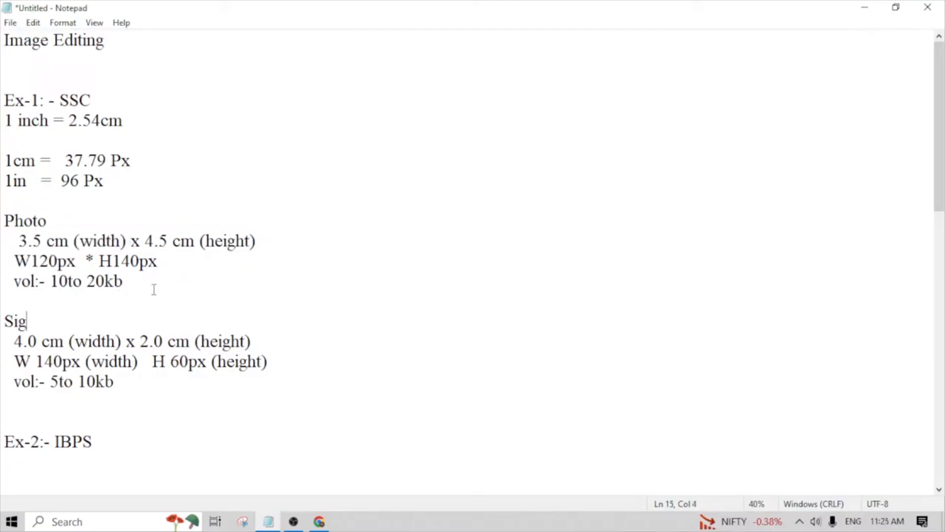
drag(67, 261, 47, 259)
drag(164, 261, 12, 288)
click(113, 299)
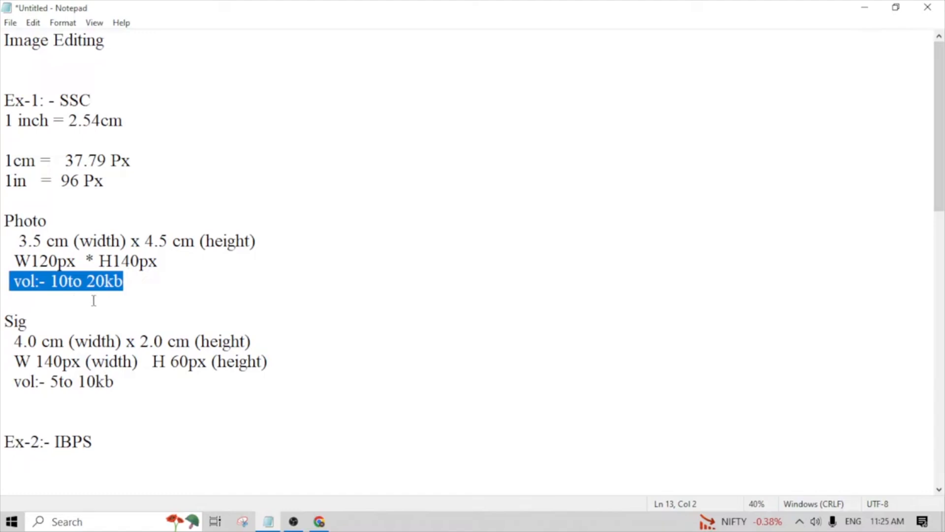
click(52, 283)
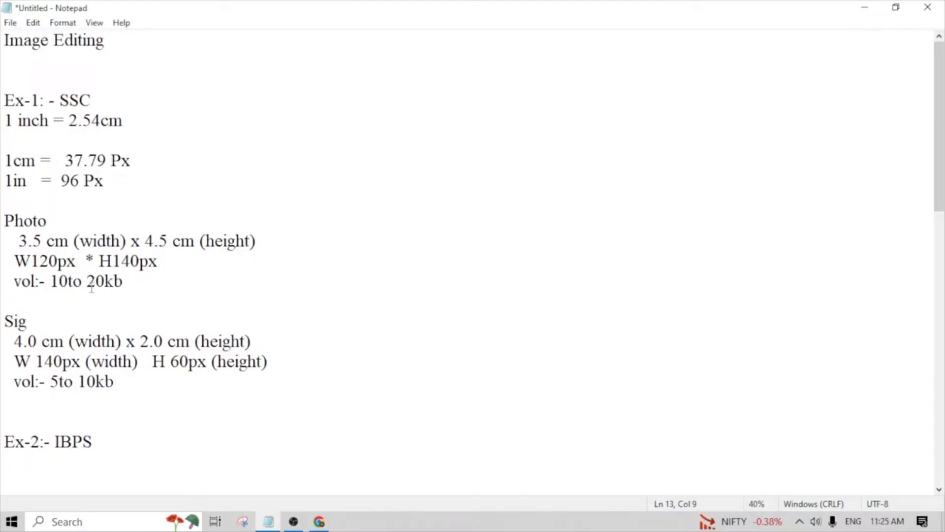
drag(125, 283, 104, 284)
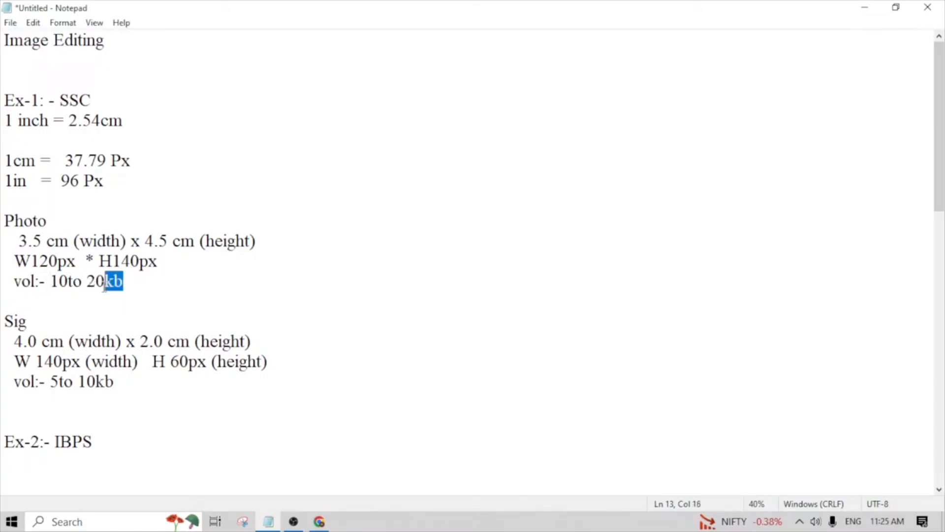
click(182, 281)
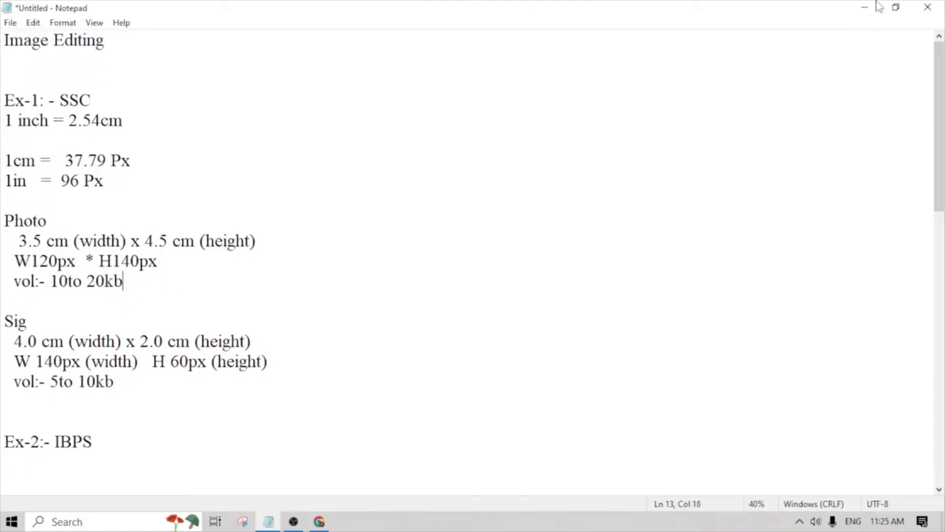
- Minimize the notes and the YouTube Studio window, and move geeta.png to an empty spot nearer the desktop's centre
click(865, 8)
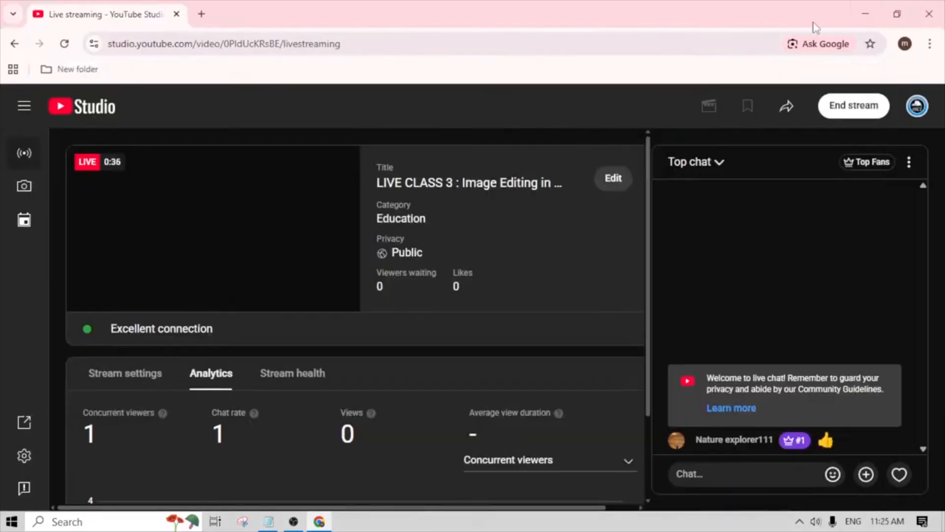
click(864, 11)
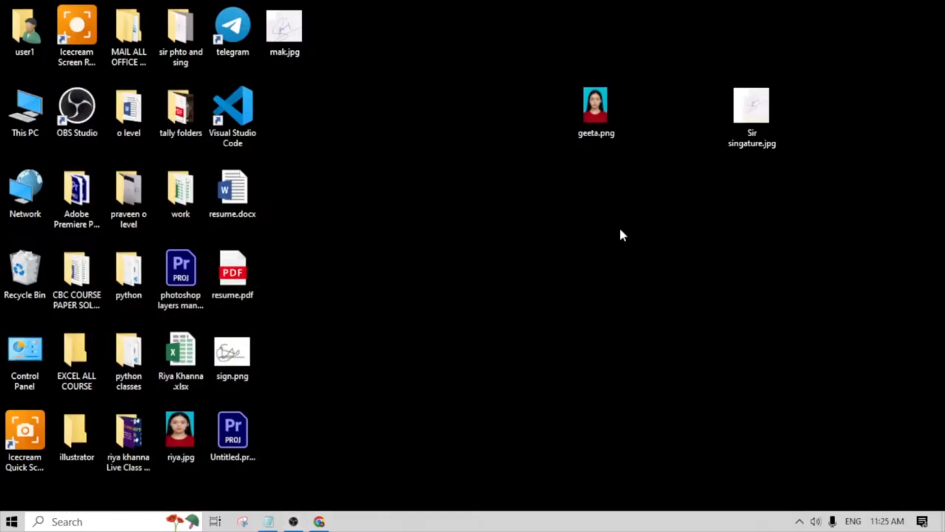
click(599, 115)
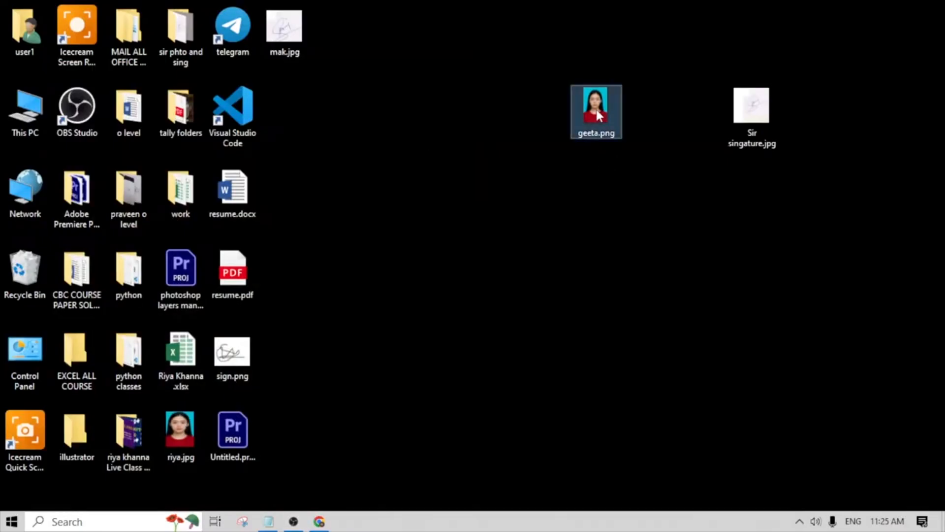
drag(599, 115, 451, 200)
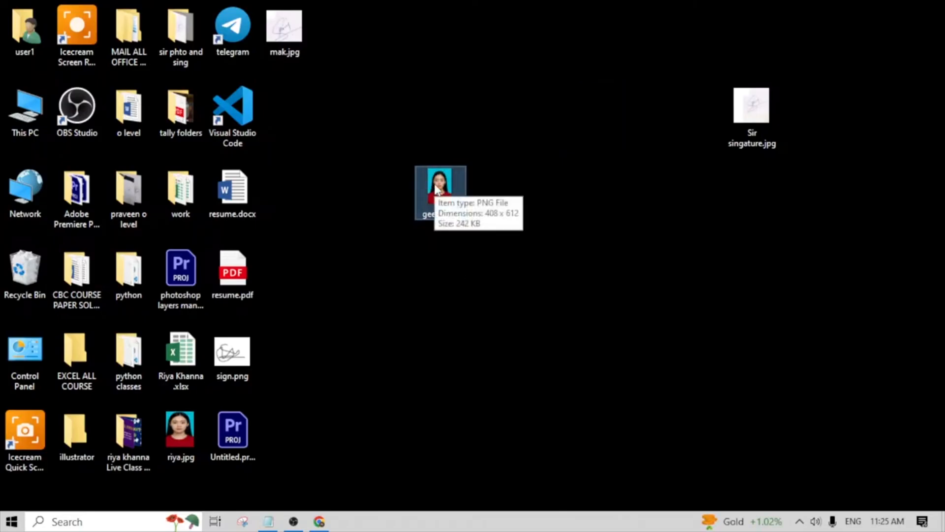
- Open geeta.png from the desktop in Paint and look over the whole portrait
right_click(436, 190)
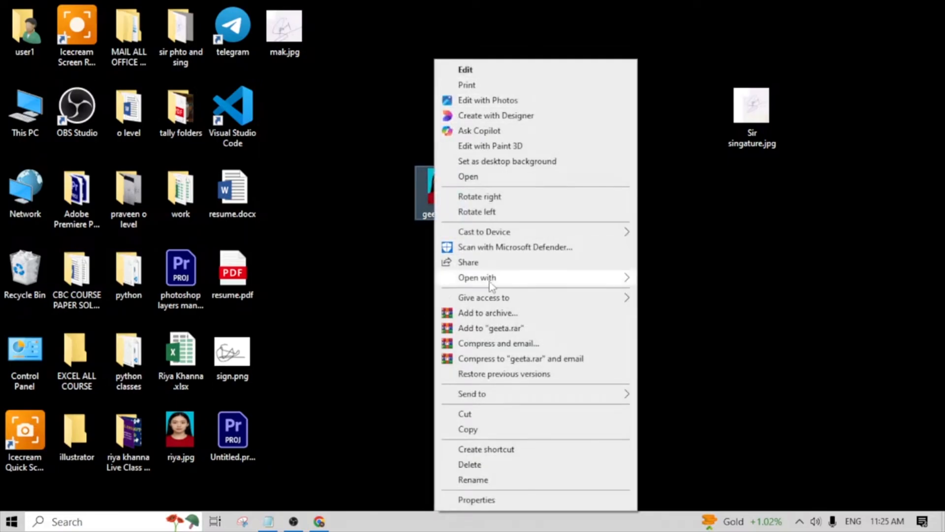
mouse_move(608, 280)
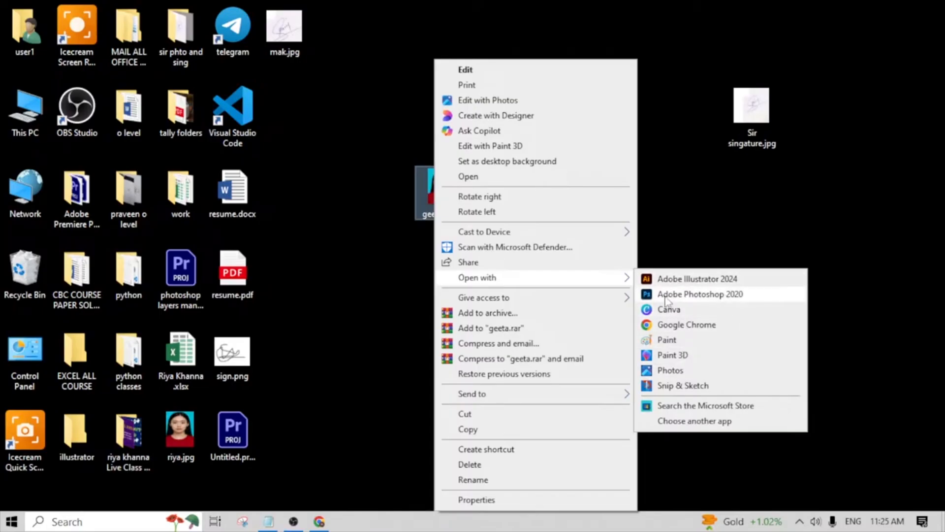
click(662, 342)
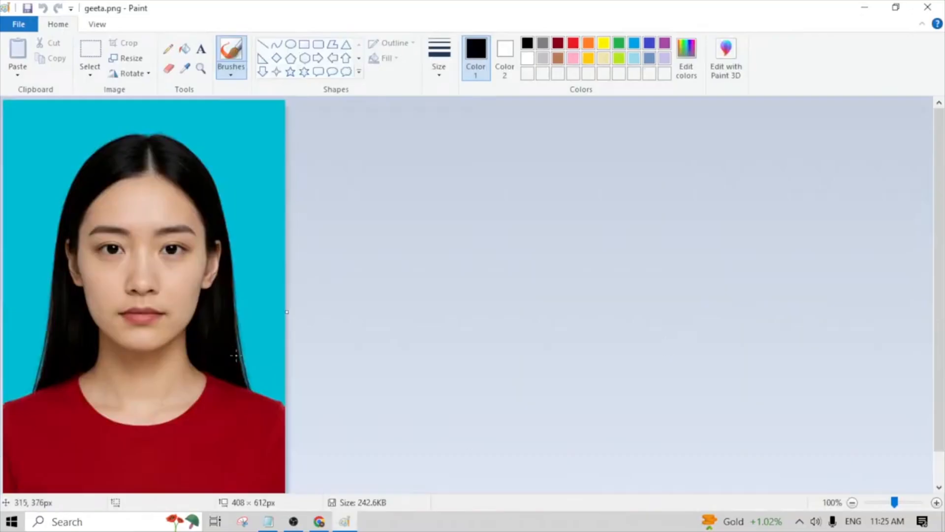
scroll(56, 304, down, 1)
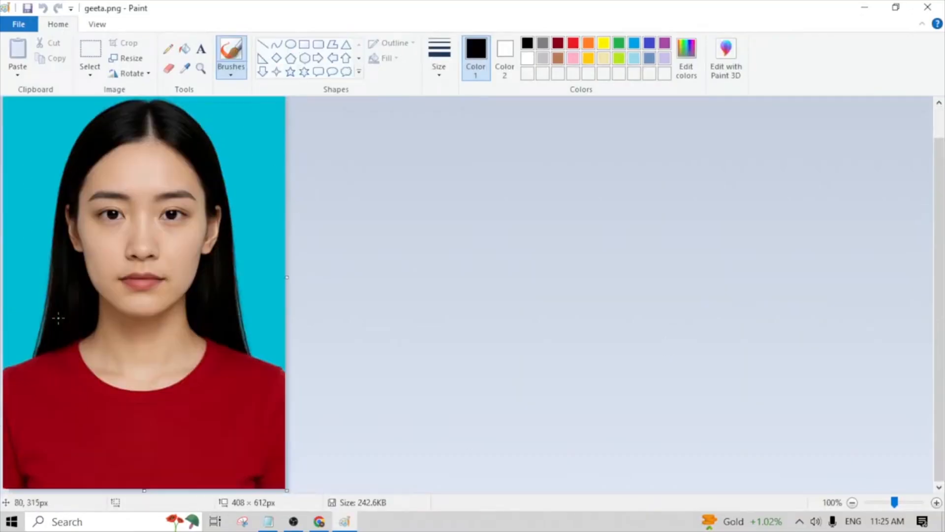
scroll(74, 320, up, 1)
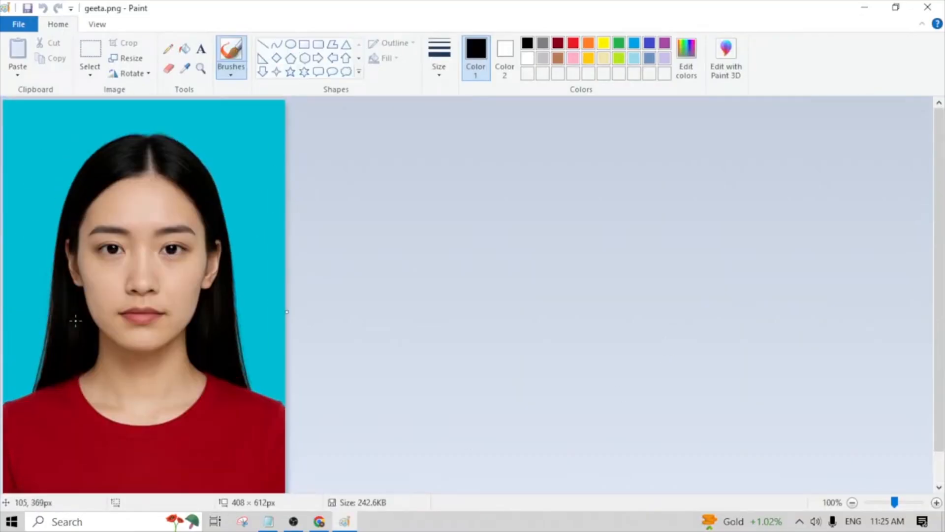
scroll(75, 321, down, 1)
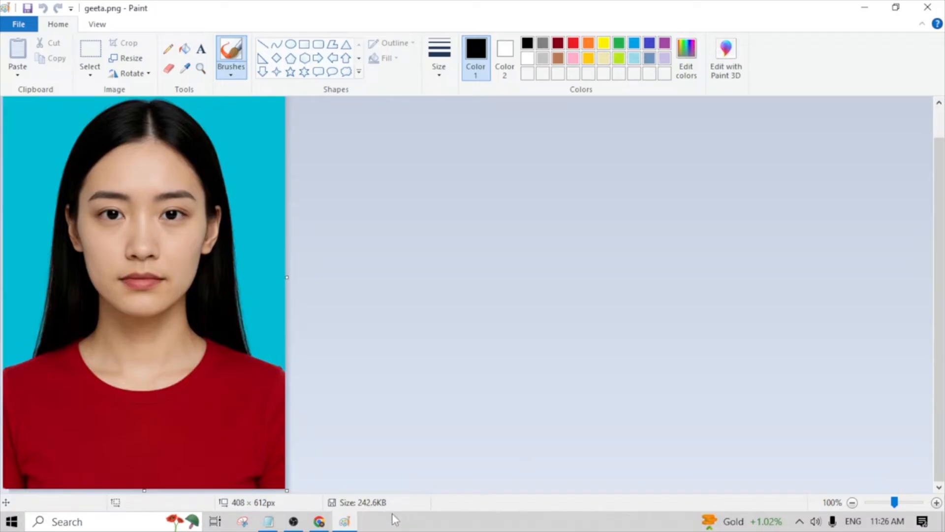
scroll(167, 437, up, 1)
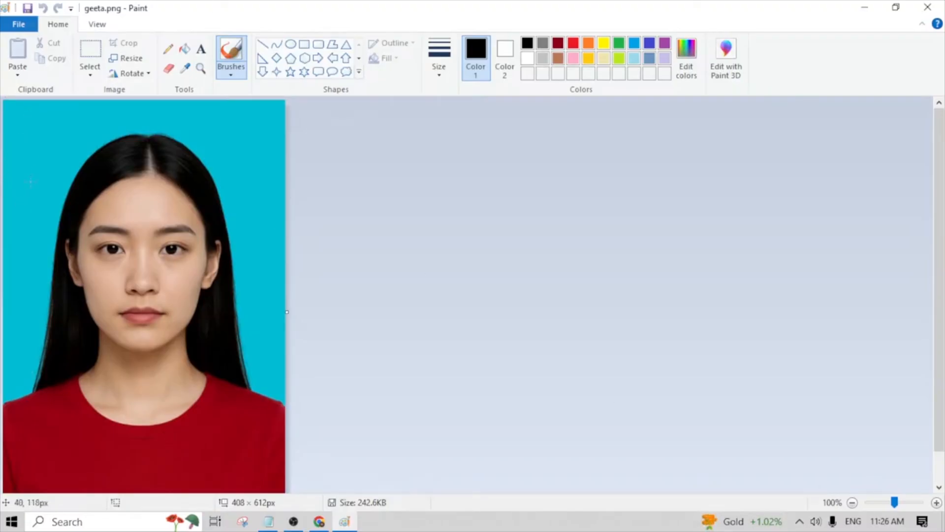
scroll(133, 246, down, 1)
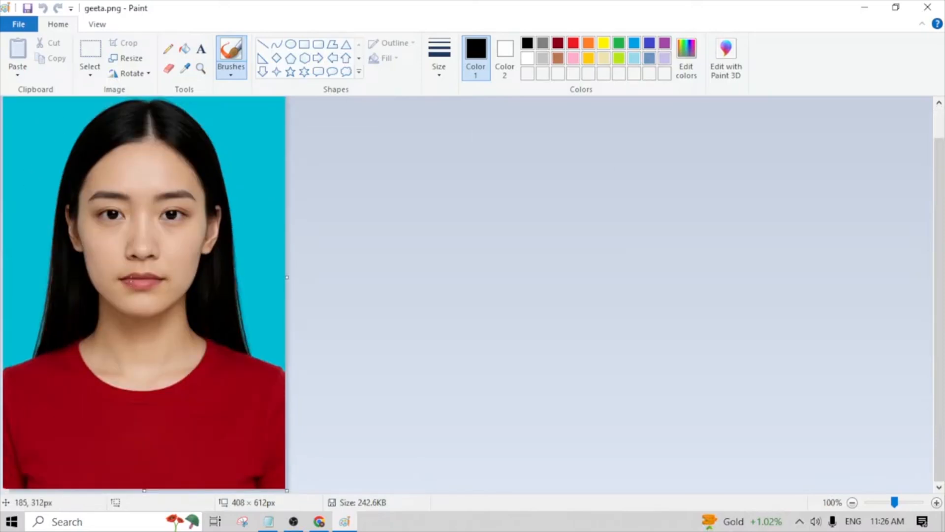
scroll(93, 217, up, 1)
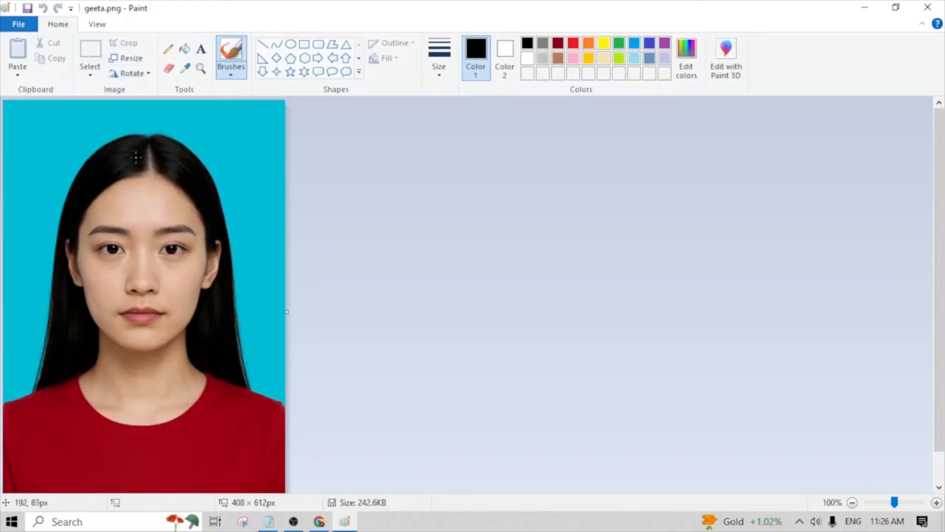
key(ctrl+a)
drag(137, 98, 146, 124)
drag(151, 237, 153, 212)
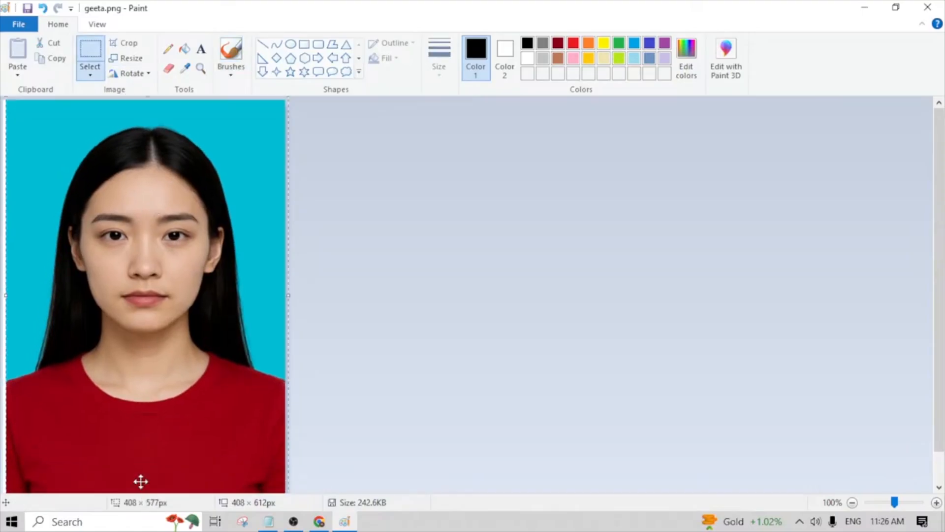
scroll(143, 472, down, 1)
drag(145, 454, 147, 486)
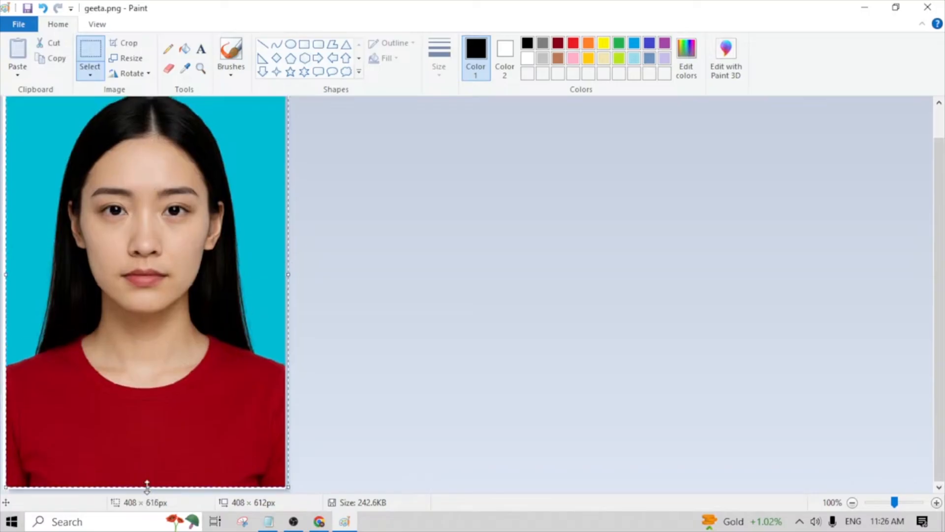
click(147, 482)
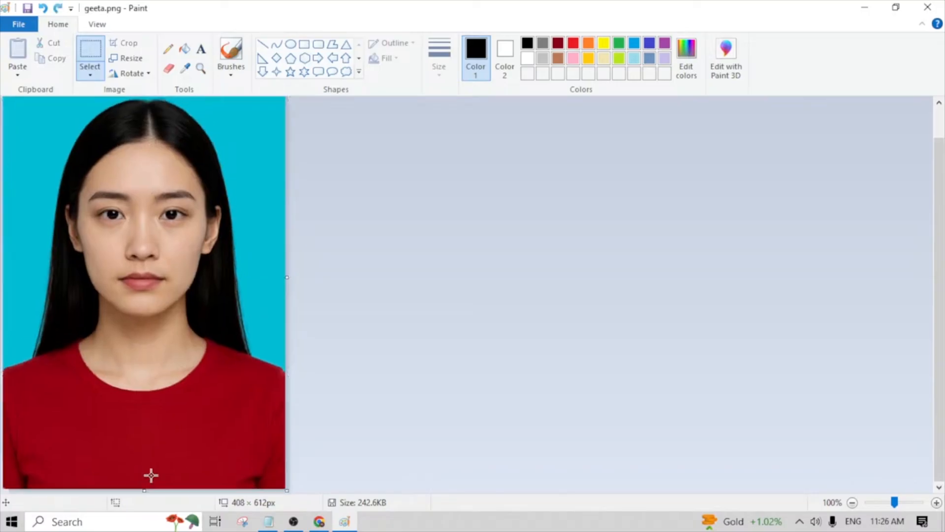
- Try scaling the whole photo down to 384 × 553 px by its edges, and undo the scaling
key(ctrl+a)
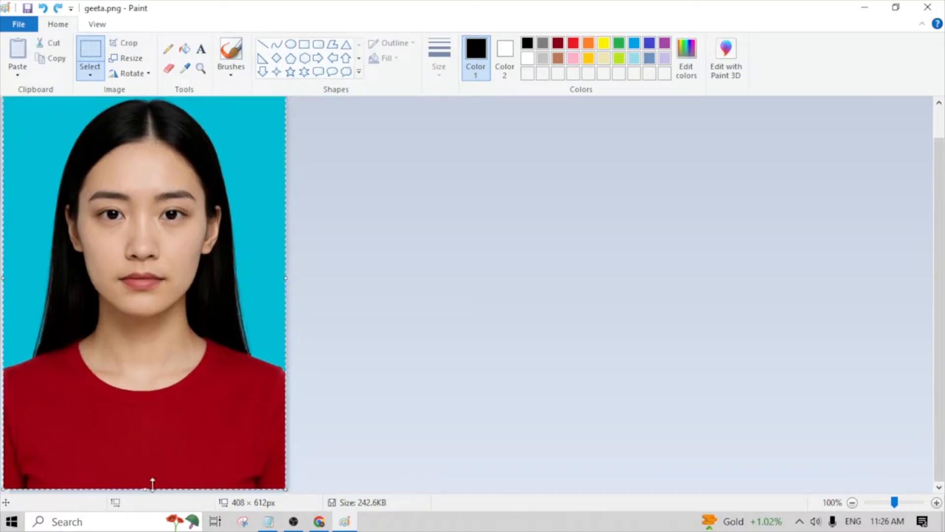
drag(144, 489, 144, 448)
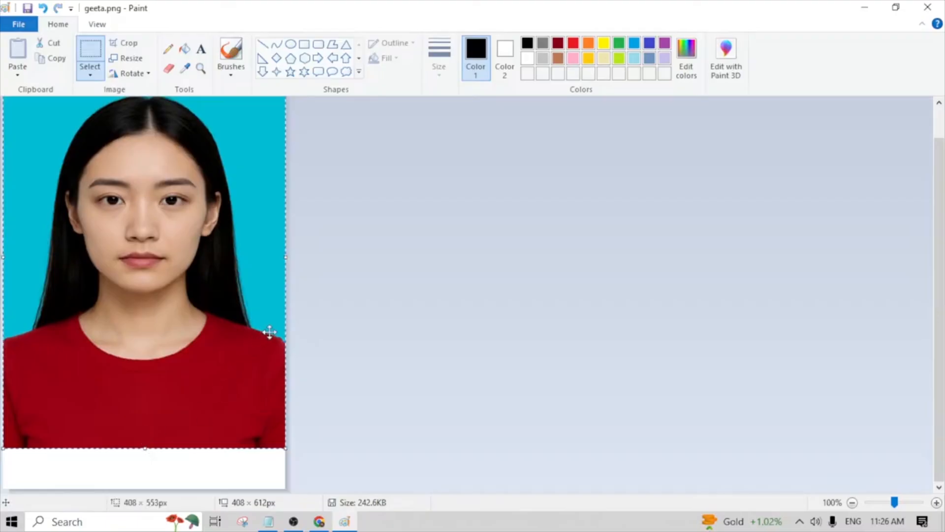
drag(286, 256, 267, 262)
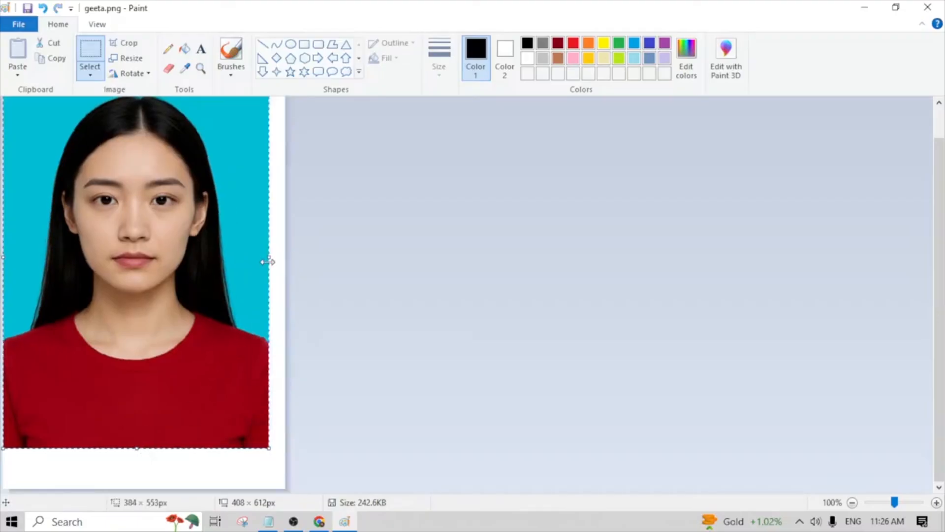
key(ctrl+z)
key(ctrl+z)
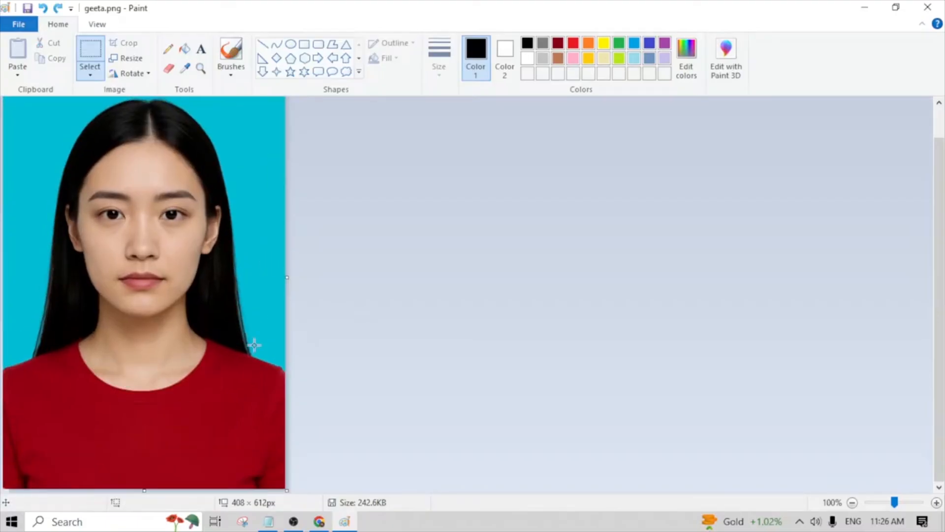
drag(196, 268, 197, 269)
click(173, 292)
drag(11, 101, 264, 475)
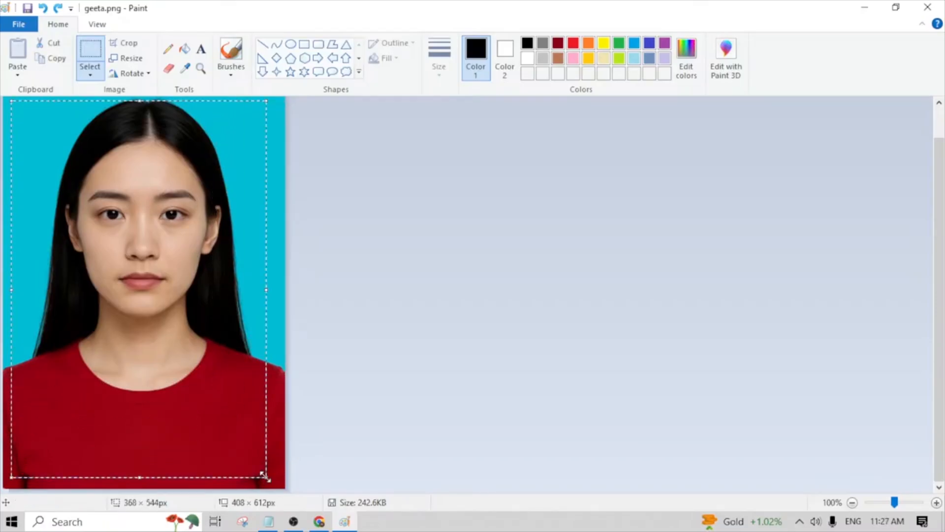
key(Escape)
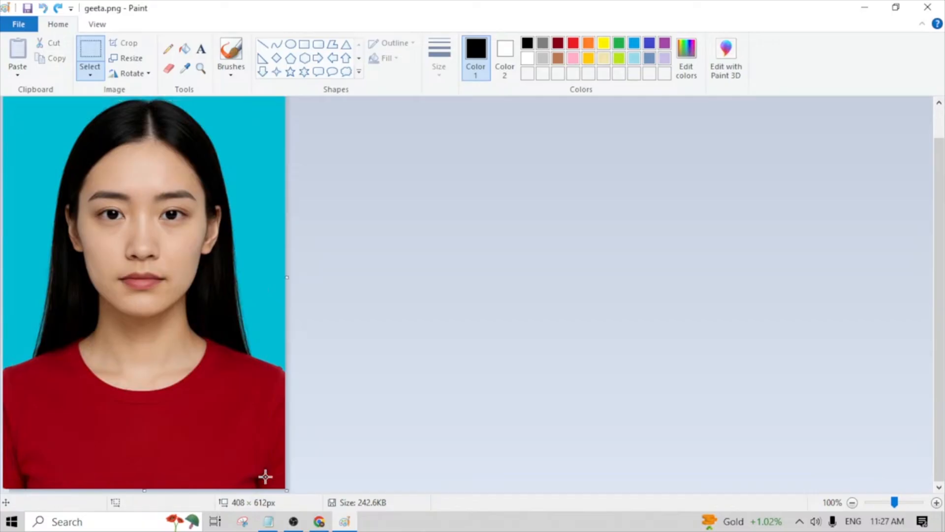
- Shift a selection of about 388 × 559 px around the portrait slightly up and left, and trim the canvas to 351 × 572 px
drag(7, 102, 276, 488)
mouse_move(167, 397)
mouse_down()
mouse_move(144, 380)
mouse_move(233, 396)
mouse_move(211, 409)
mouse_move(236, 397)
mouse_move(167, 407)
mouse_move(161, 395)
mouse_up()
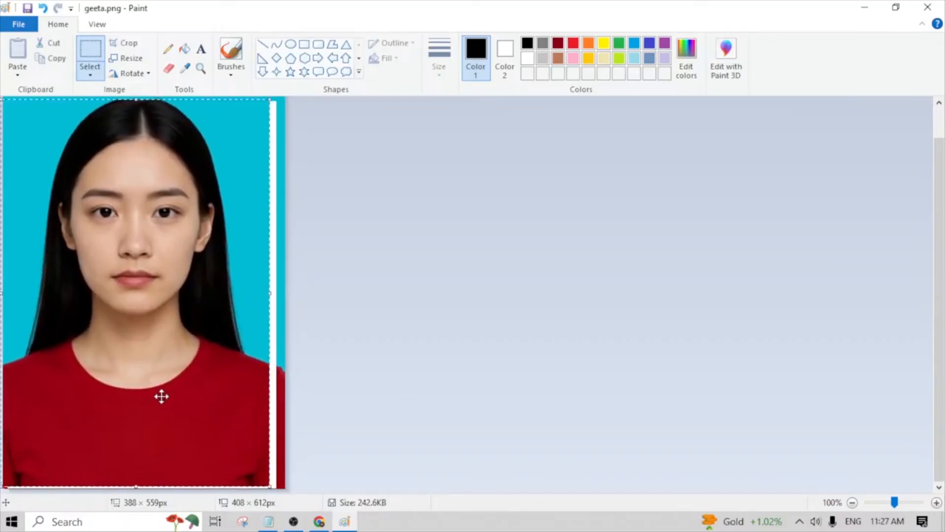
click(287, 488)
drag(287, 489, 247, 460)
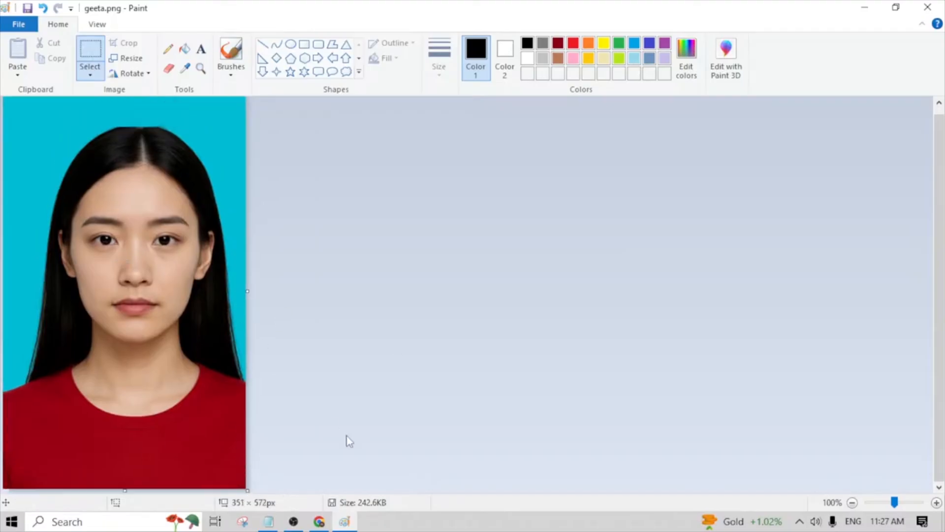
- Open Resize and Skew for the trimmed photo and switch the resize units to pixels
mouse_move(293, 522)
click(86, 60)
click(134, 63)
drag(162, 70, 439, 117)
click(432, 155)
click(469, 179)
drag(468, 178, 432, 178)
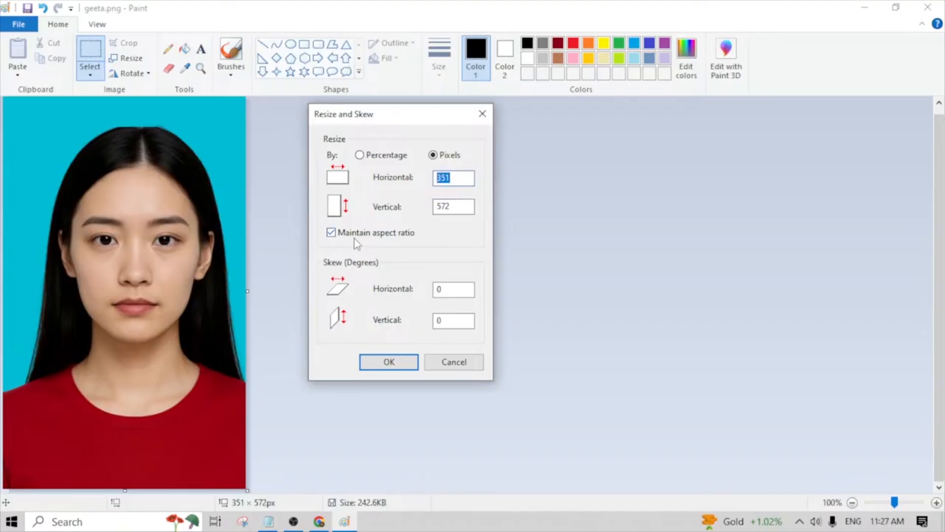
- Turn off the aspect ratio lock and clear both the horizontal and vertical pixel values
click(331, 232)
drag(453, 177, 426, 183)
key(BackSpace)
drag(447, 206, 426, 212)
key(BackSpace)
click(331, 233)
- Highlight the required SSC photo width and height in pixels in the Notepad notes, and return to Paint
click(268, 522)
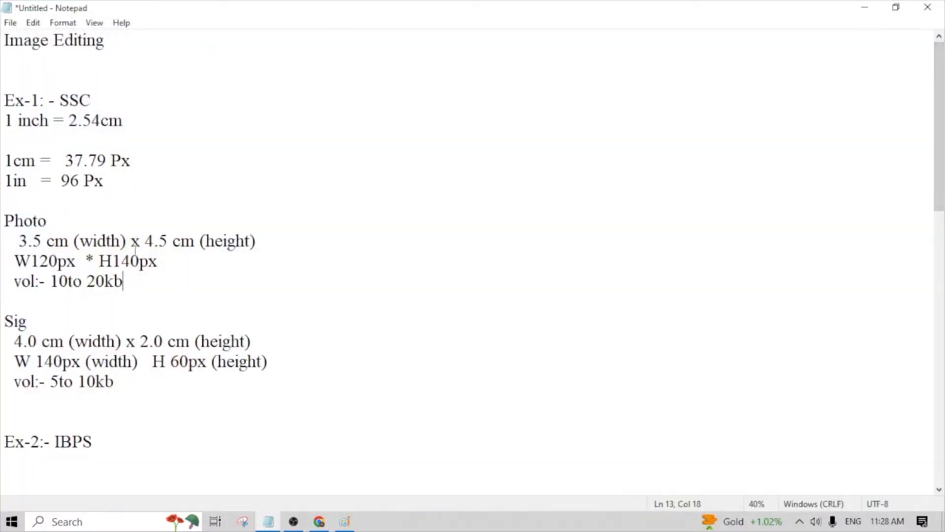
drag(57, 261, 30, 261)
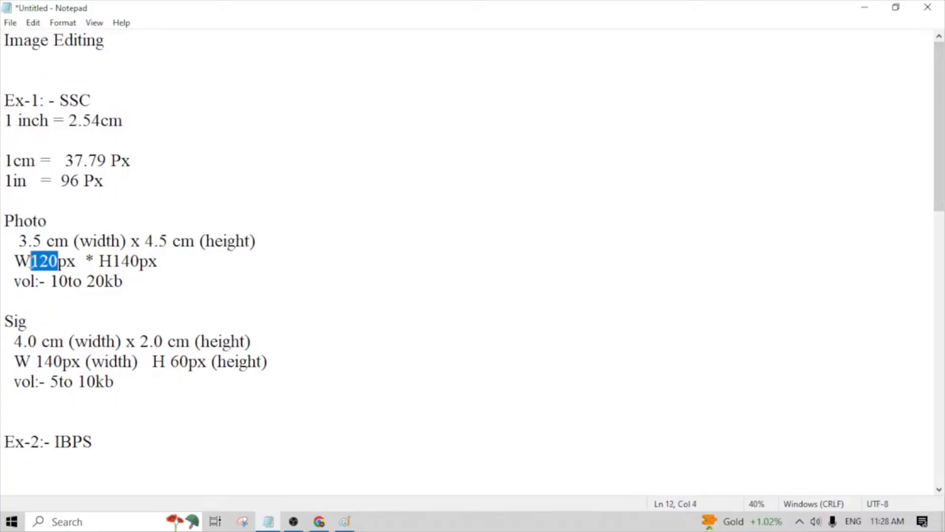
click(122, 342)
drag(140, 261, 117, 261)
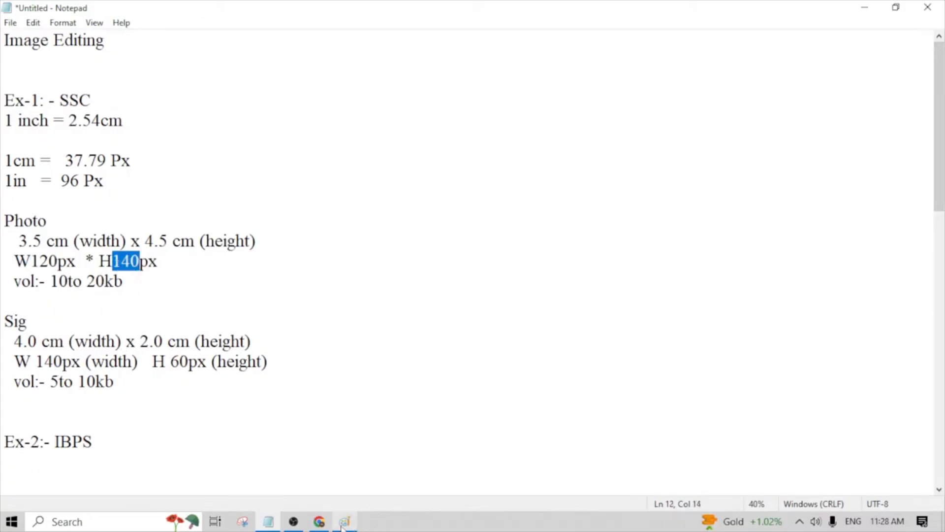
mouse_move(336, 526)
click(382, 484)
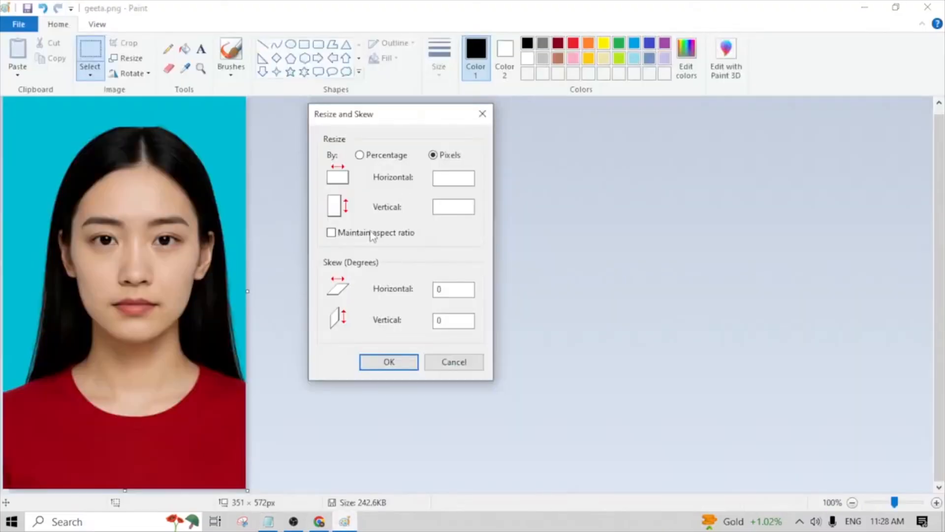
- Resize the photo to 120 px horizontally and 140 px vertically
click(457, 181)
text(1)
click(453, 207)
text(140)
click(412, 363)
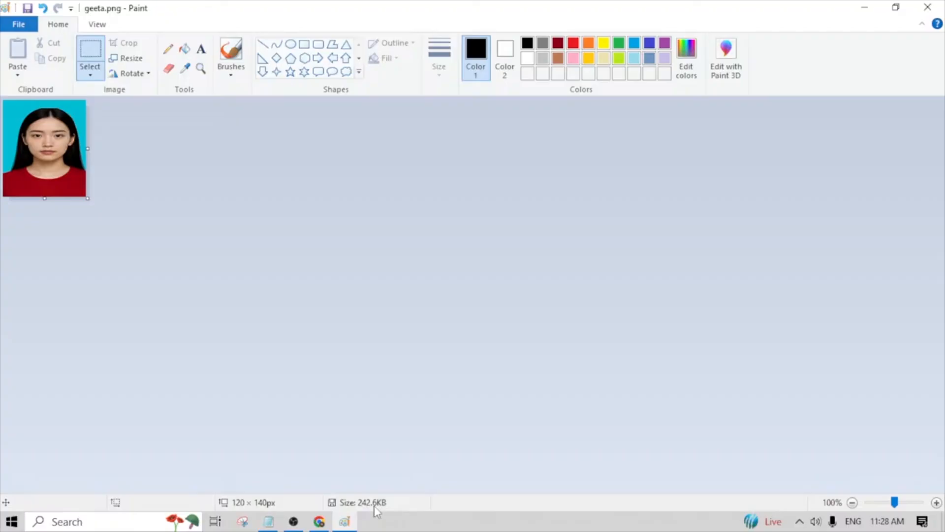
- Look over the available save formats and open the Save As dialog for the resized photo
click(25, 26)
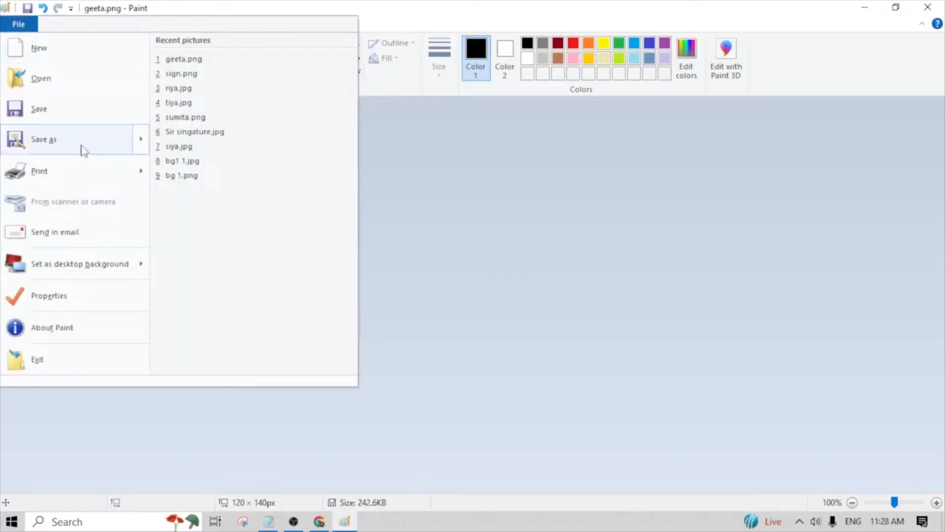
mouse_move(83, 149)
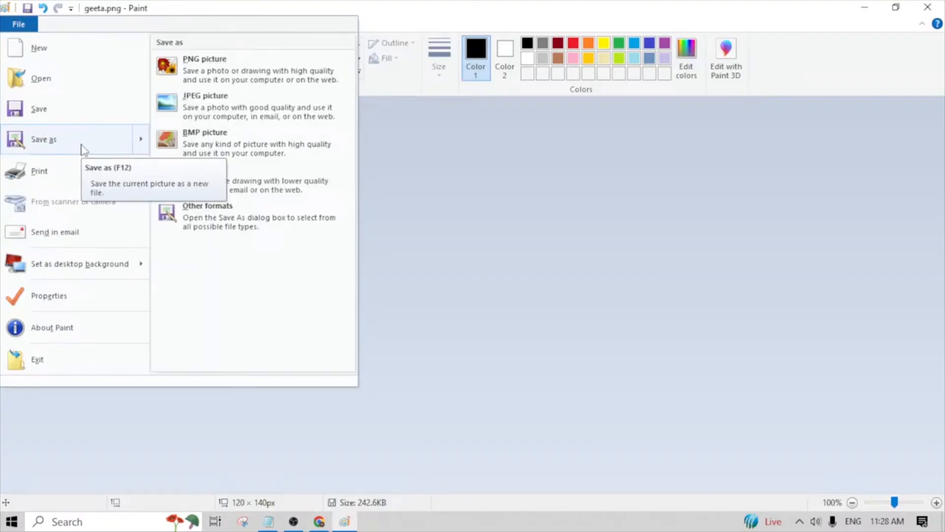
click(18, 24)
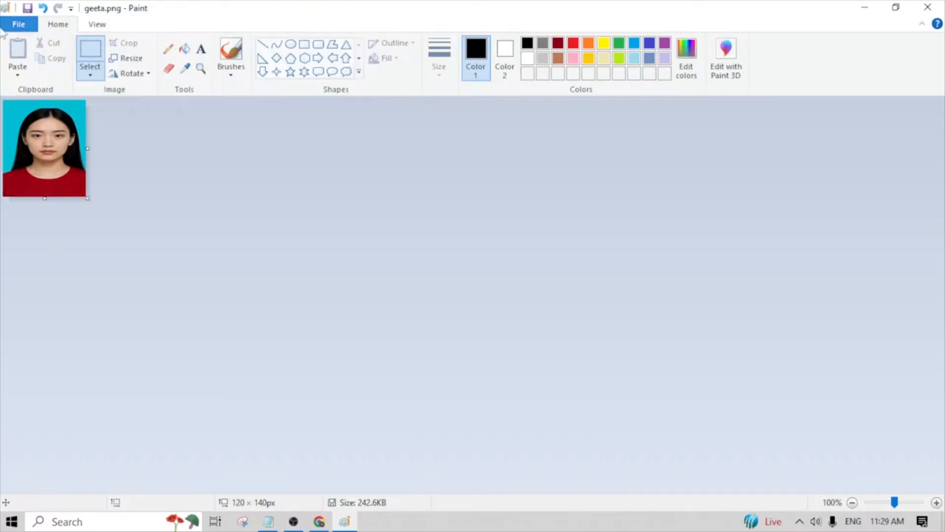
click(19, 23)
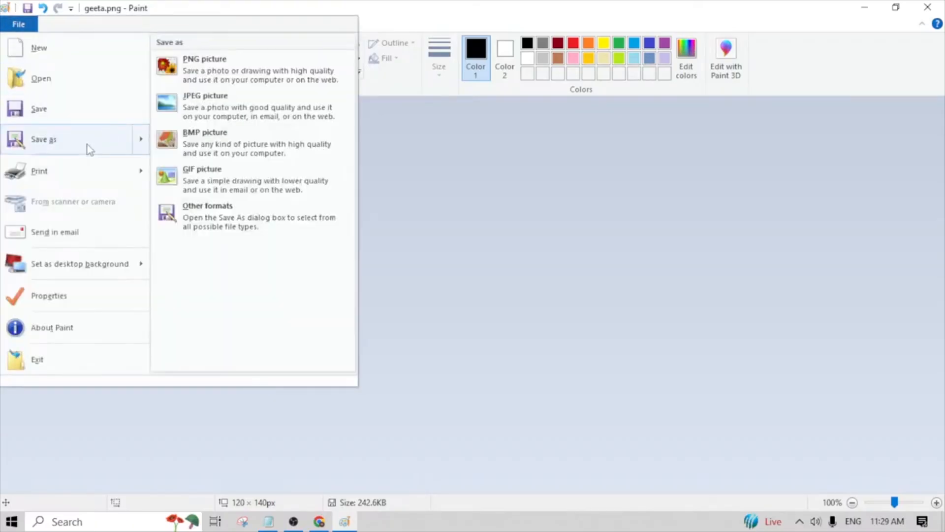
click(89, 149)
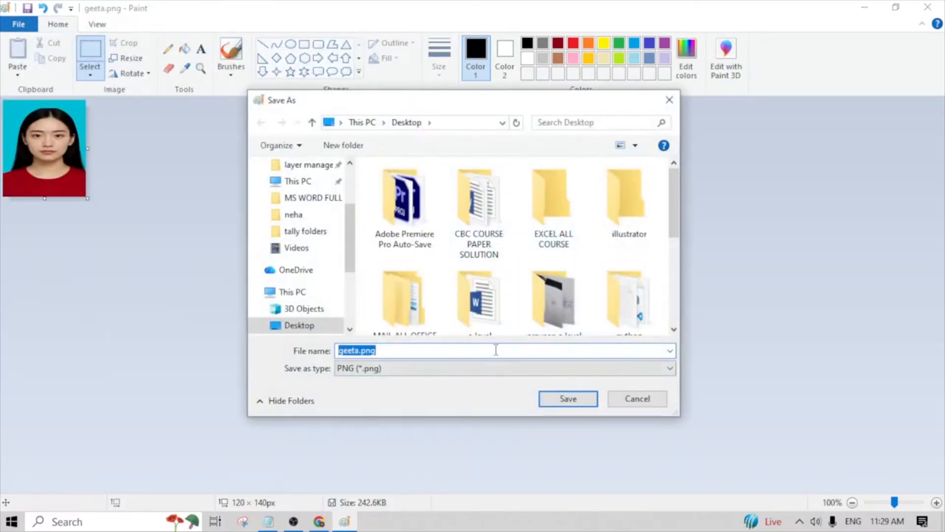
key(BackSpace)
text(r)
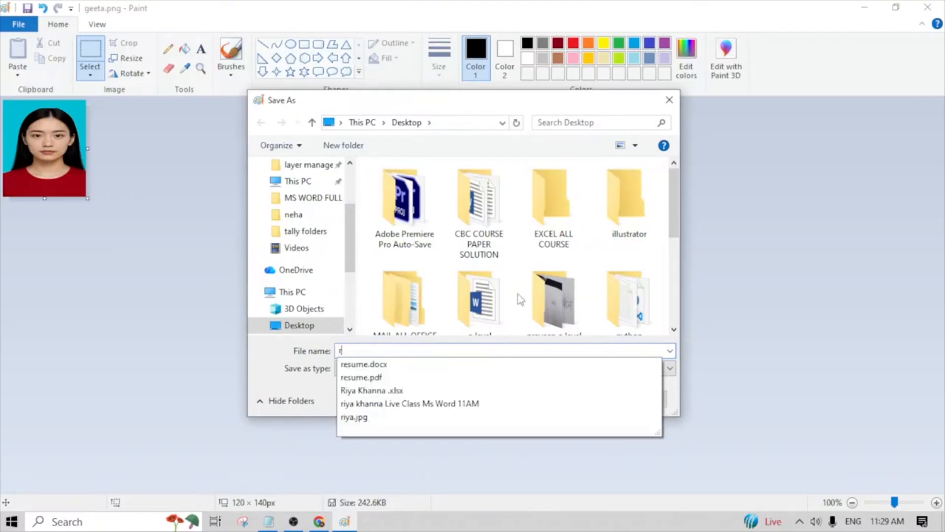
text(iya k)
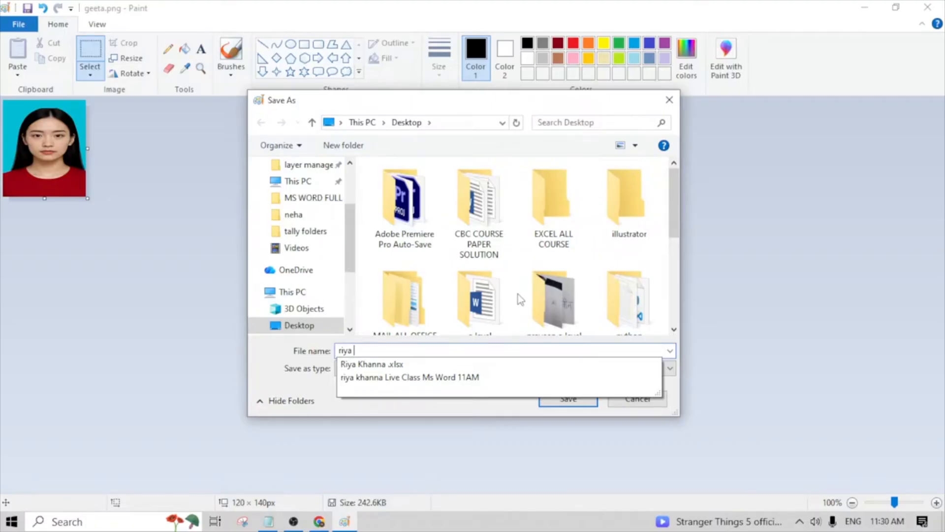
key(BackSpace)
key(BackSpace)
key(BackSpace)
key(BackSpace)
key(BackSpace)
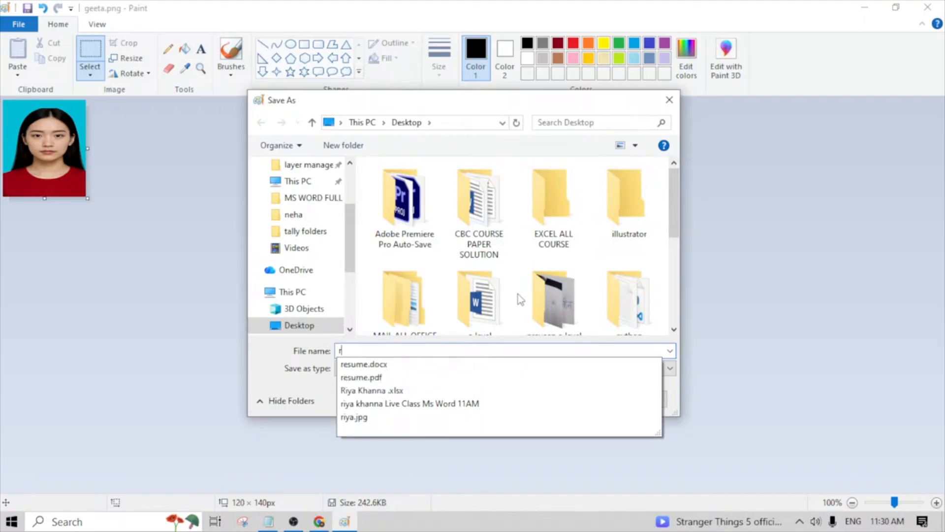
- Save the resized photo to the Desktop as a PNG named sscphoto
text(ssc)
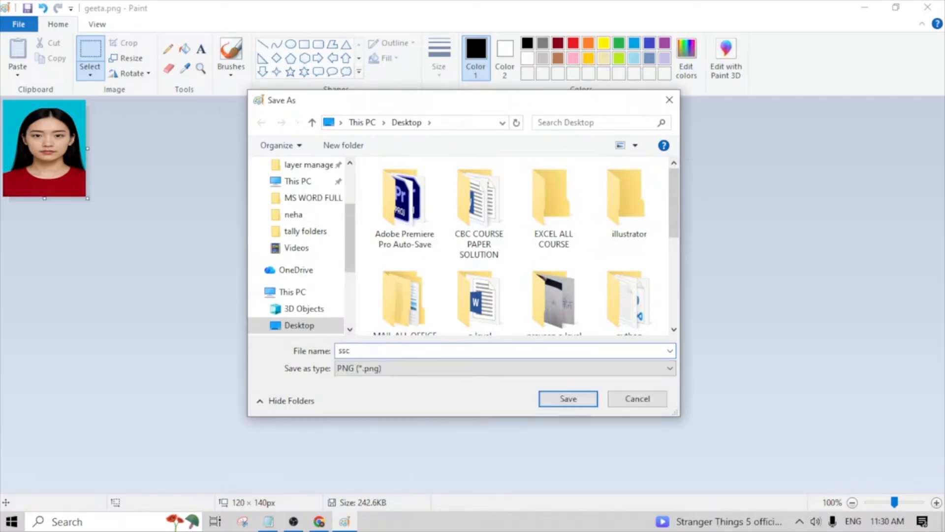
text(photo)
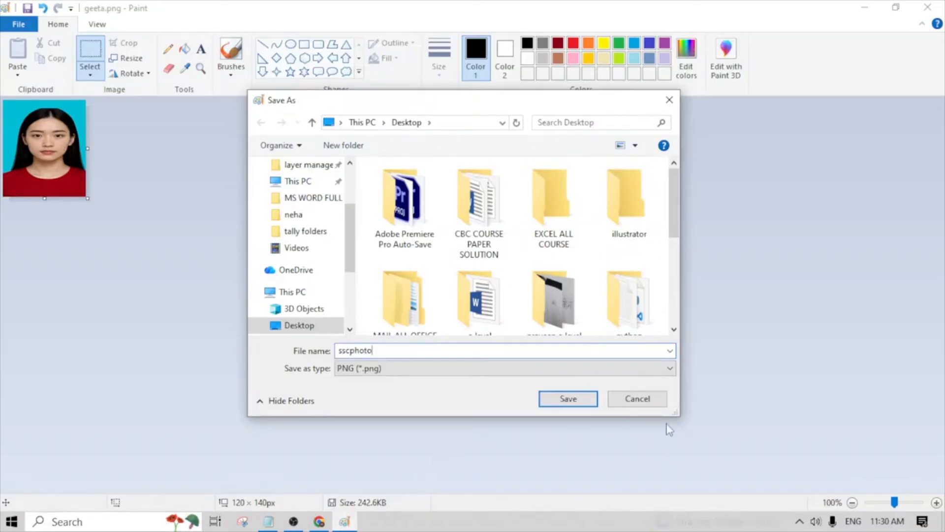
click(564, 400)
click(515, 290)
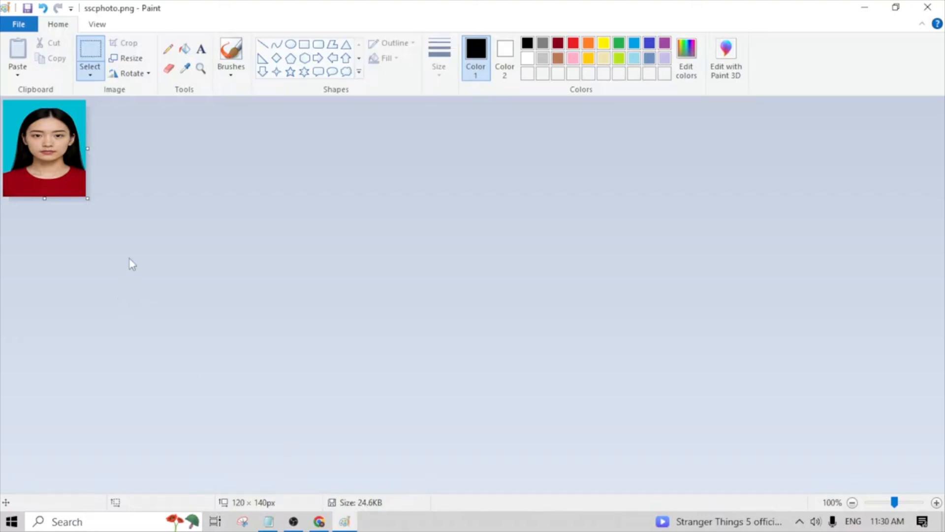
- Resize sscphoto.png to a width of 100 px with the aspect ratio maintained
click(131, 58)
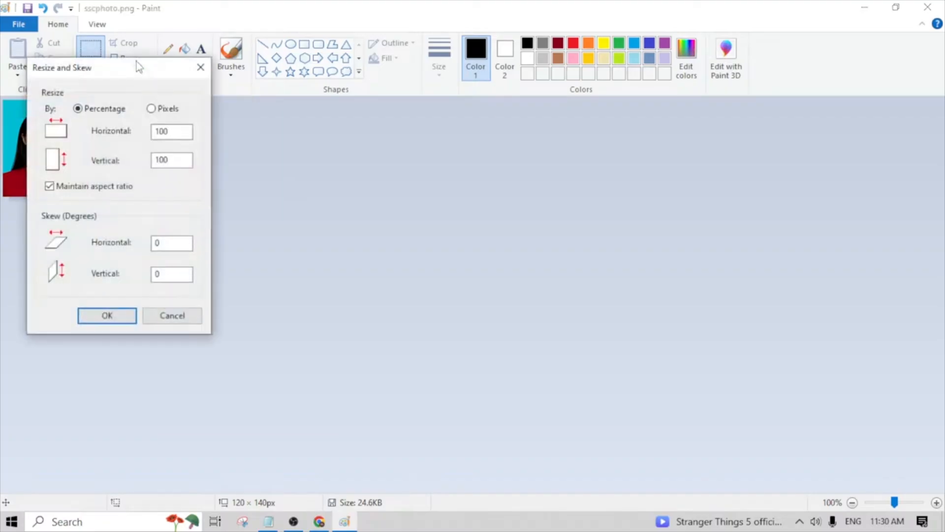
drag(187, 72, 367, 130)
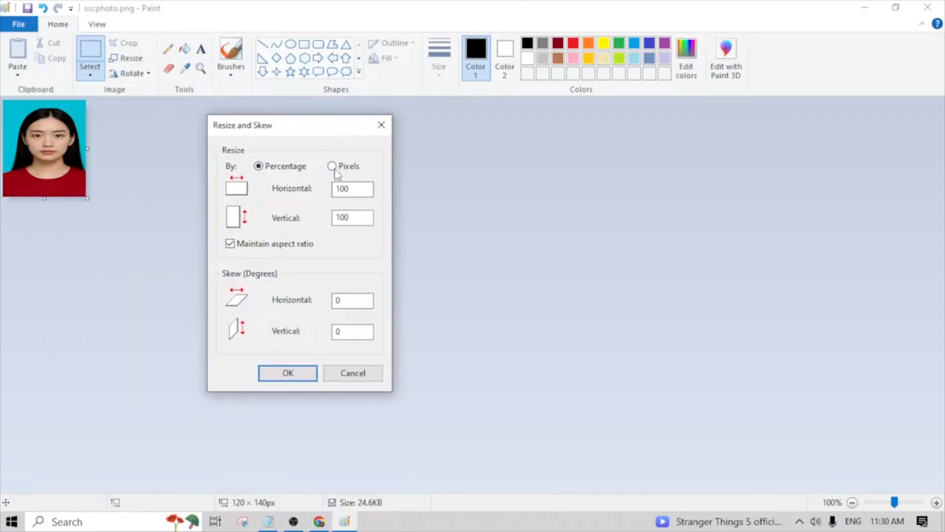
click(333, 166)
drag(357, 189, 336, 196)
click(230, 244)
double_click(343, 191)
key(BackSpace)
click(229, 244)
click(349, 190)
text(100)
click(308, 372)
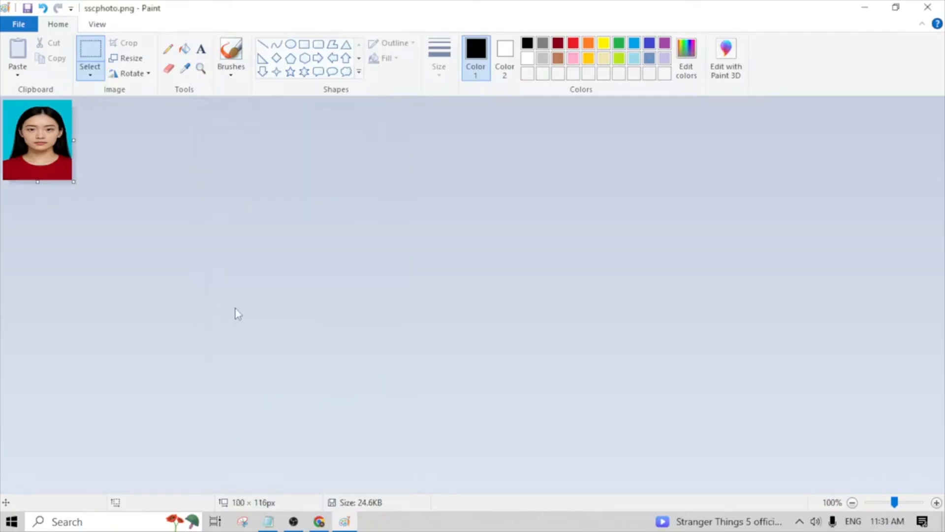
- Save the resized sscphoto.png and check its file size against the photo volume limit in the Notepad notes
key(ctrl+s)
click(268, 521)
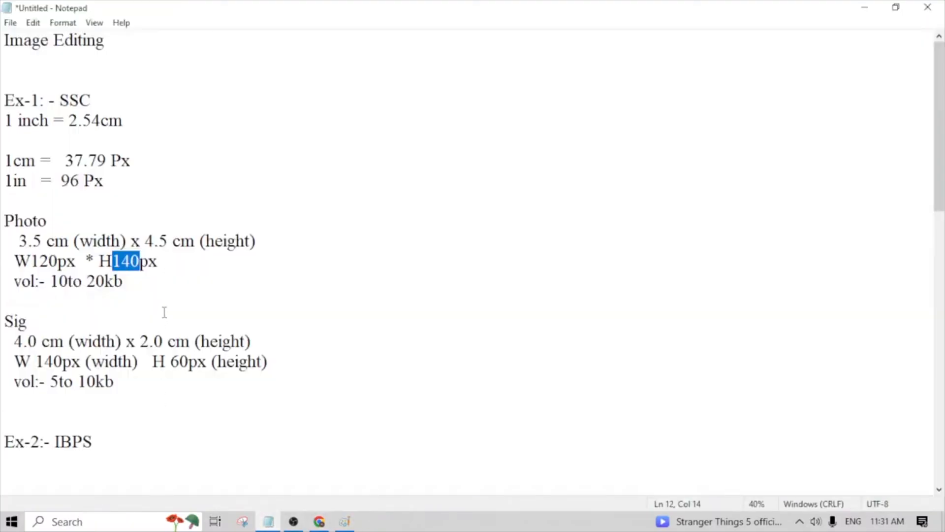
click(130, 285)
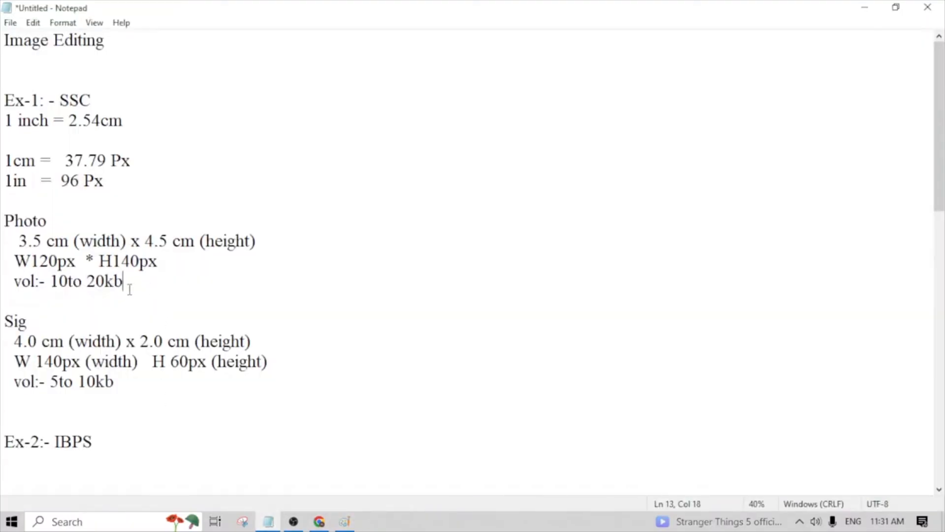
key(ctrl+shift+Left)
key(ctrl+shift+Left)
key(ctrl+shift+Left)
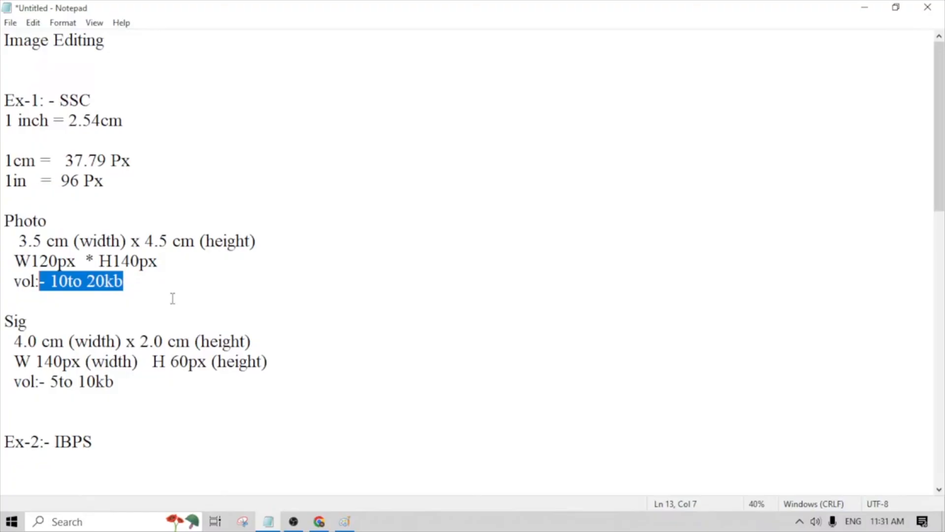
click(345, 521)
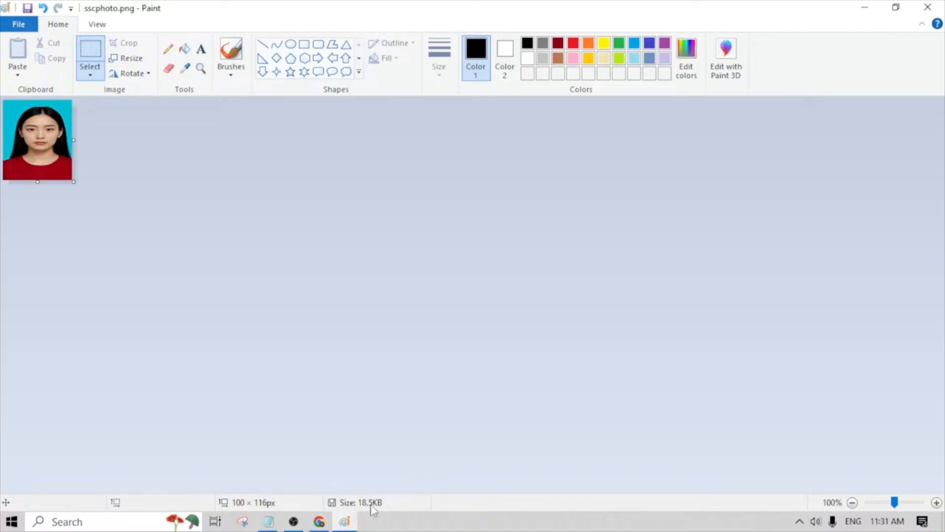
- Go to the desktop and inspect the file size of riya.jpg in its properties
click(866, 10)
click(866, 10)
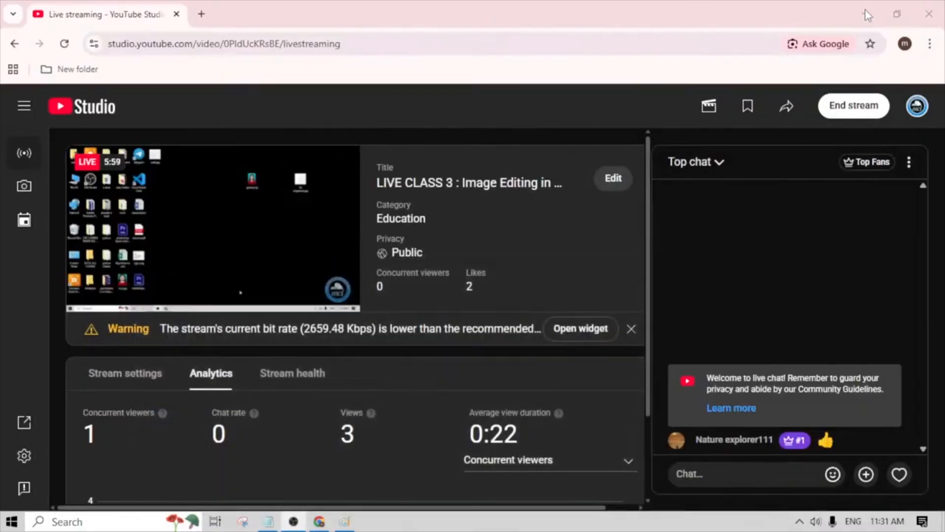
click(865, 13)
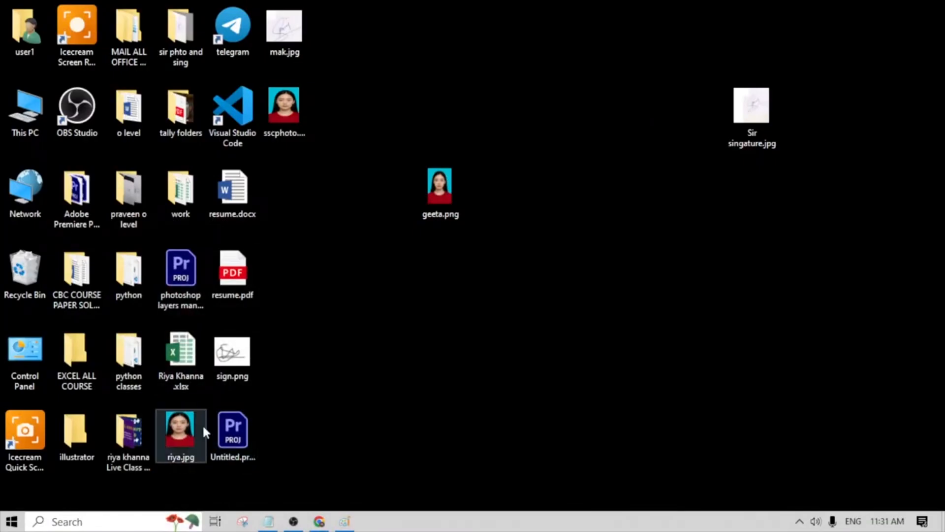
right_click(185, 439)
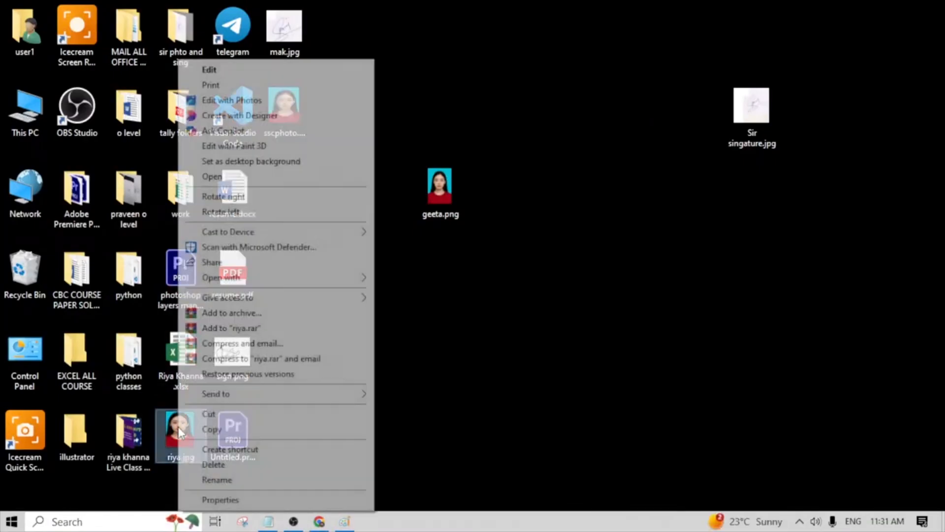
click(221, 500)
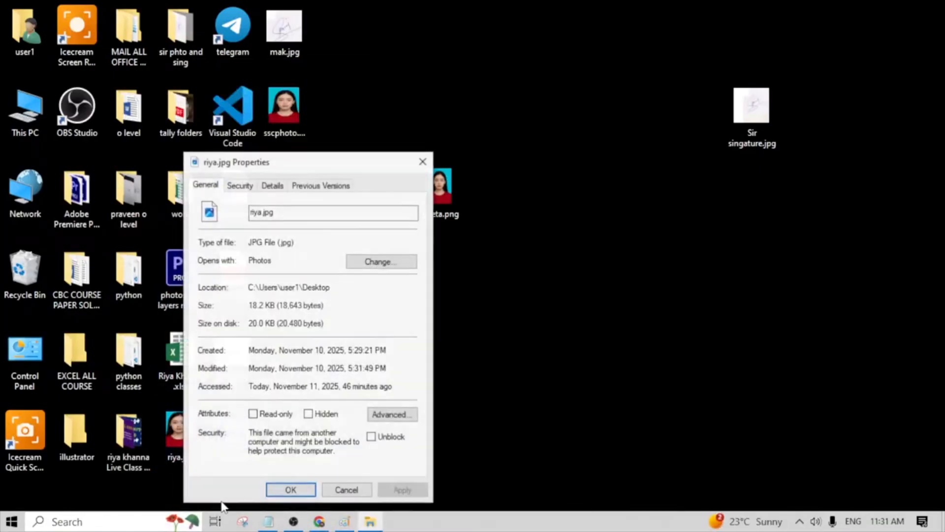
drag(295, 211, 237, 202)
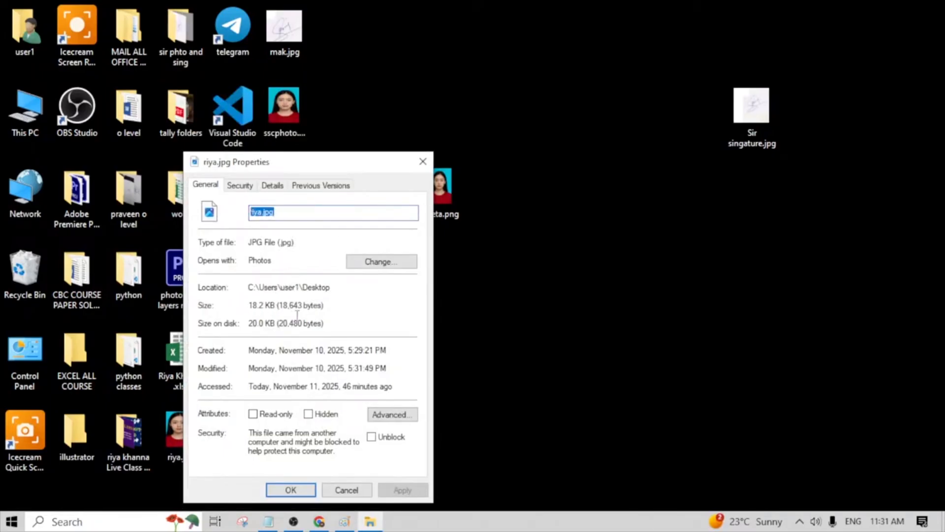
drag(332, 306, 244, 305)
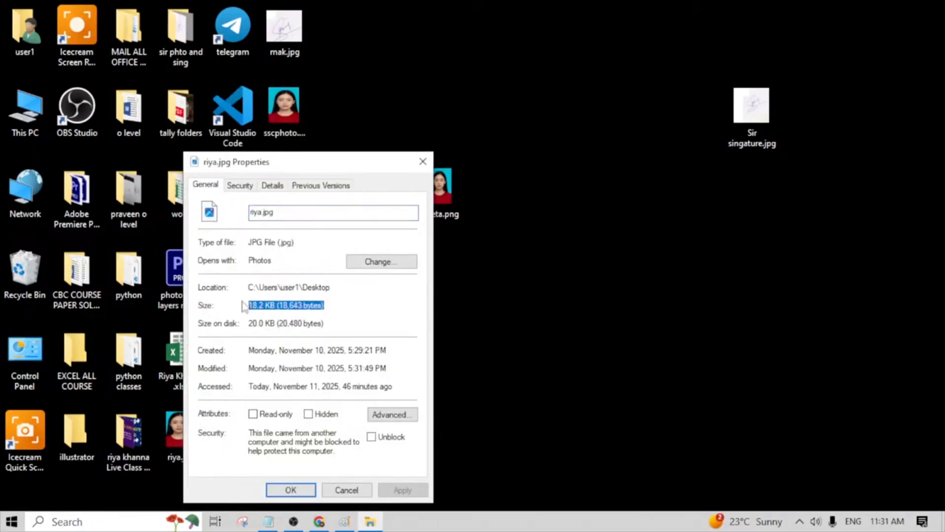
click(423, 162)
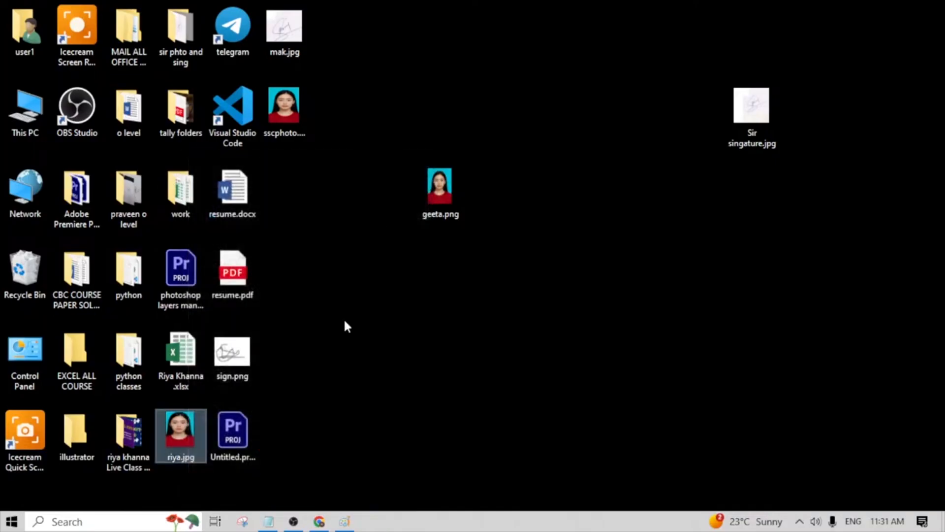
- Open riya.jpg from the desktop in Paint
right_click(174, 434)
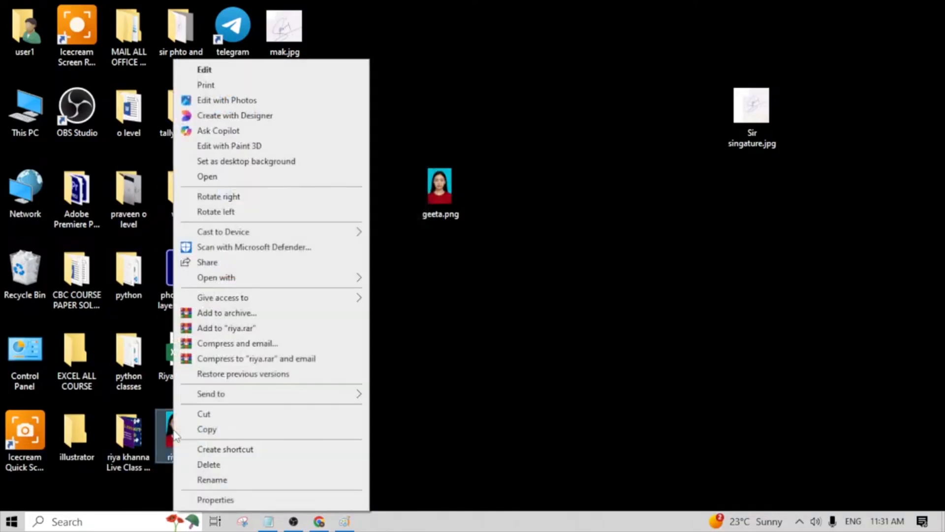
mouse_move(221, 283)
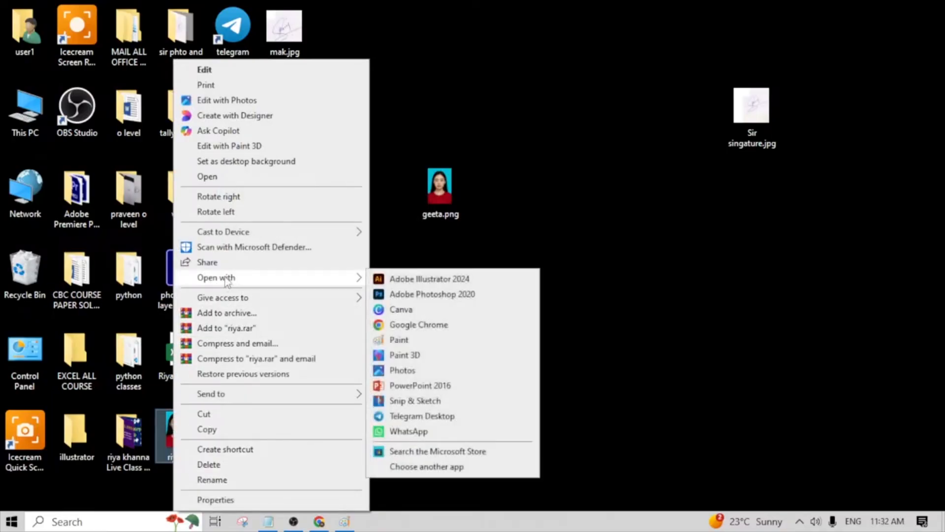
click(413, 339)
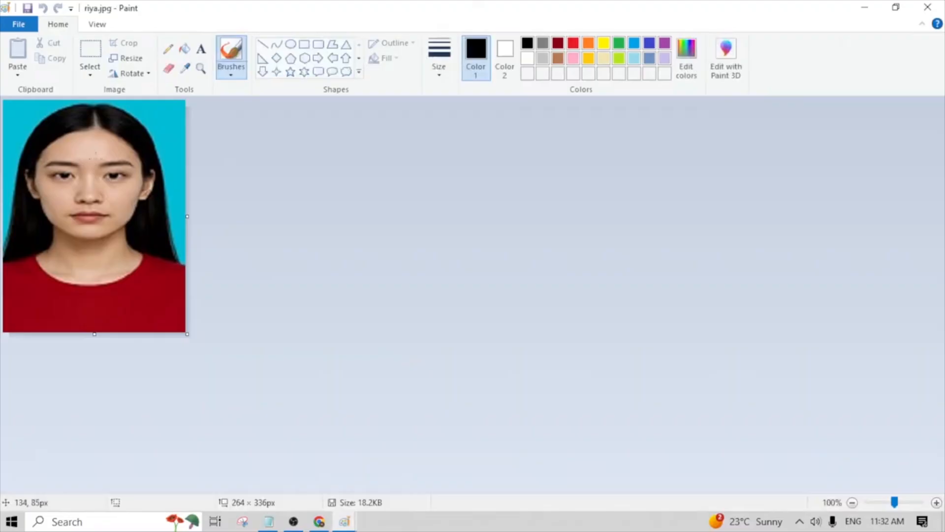
scroll(69, 142, down, 2)
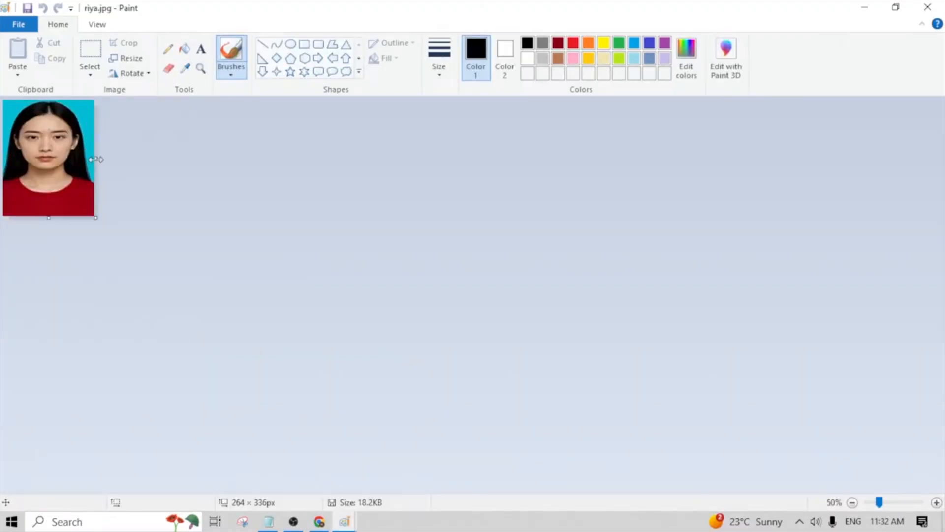
- Examine the save format and file types offered for riya.jpg, and close the picture without replacing the existing file
click(35, 29)
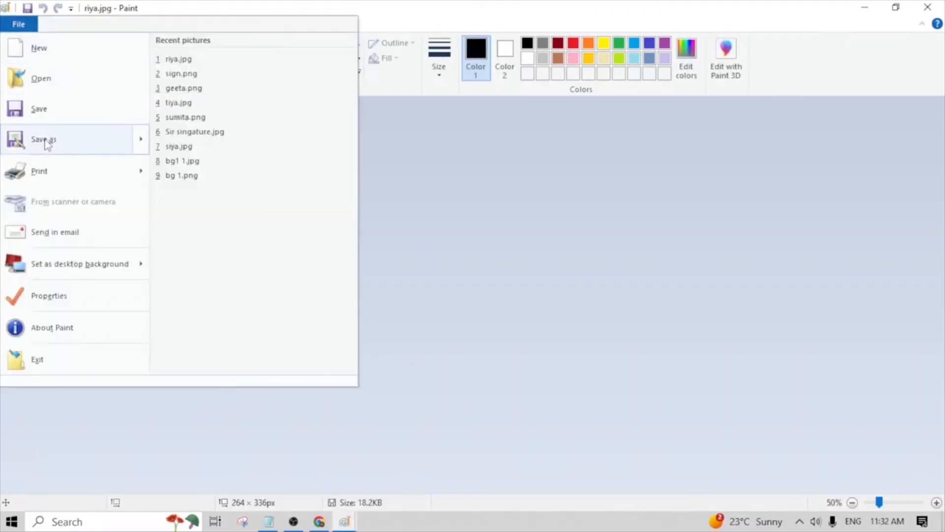
click(55, 143)
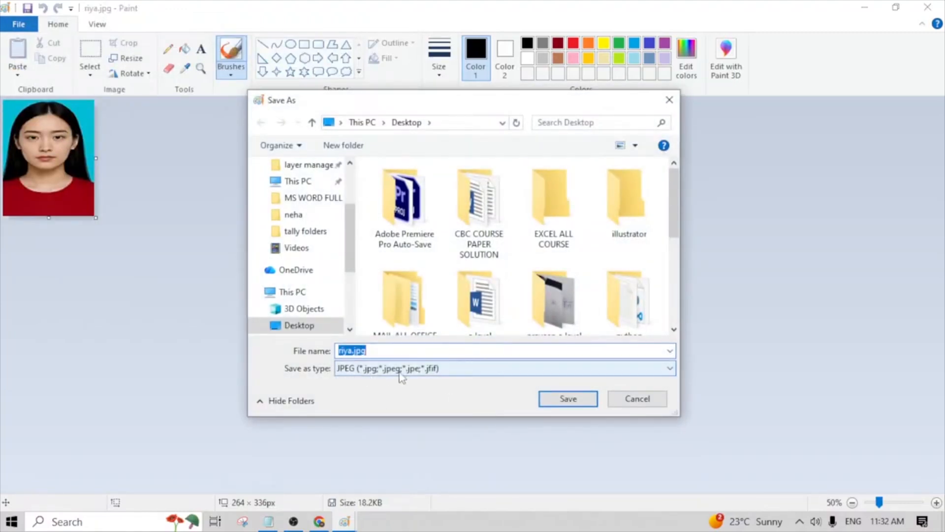
click(678, 372)
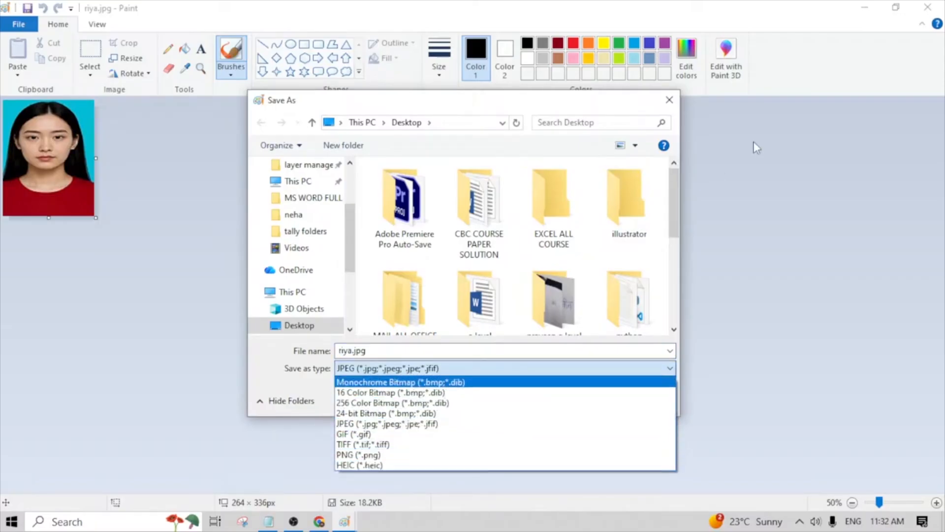
click(669, 104)
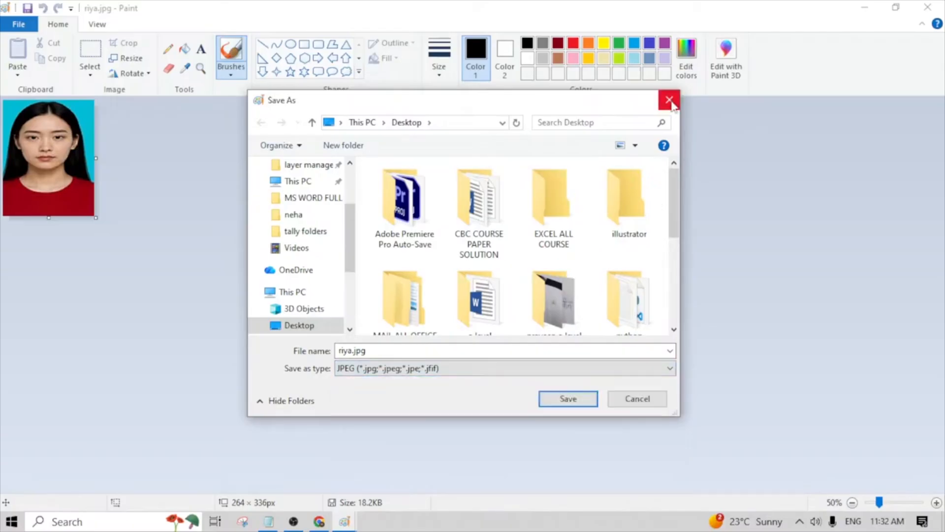
click(570, 397)
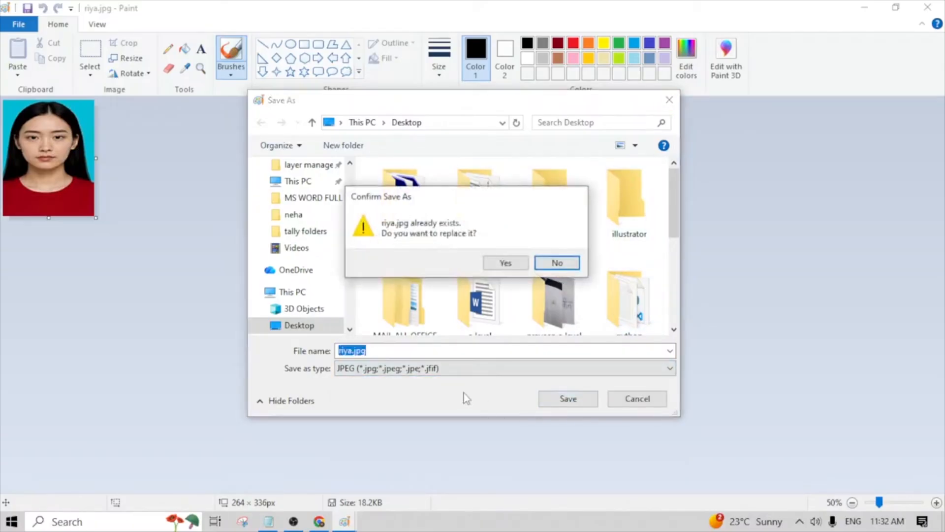
click(566, 266)
click(670, 103)
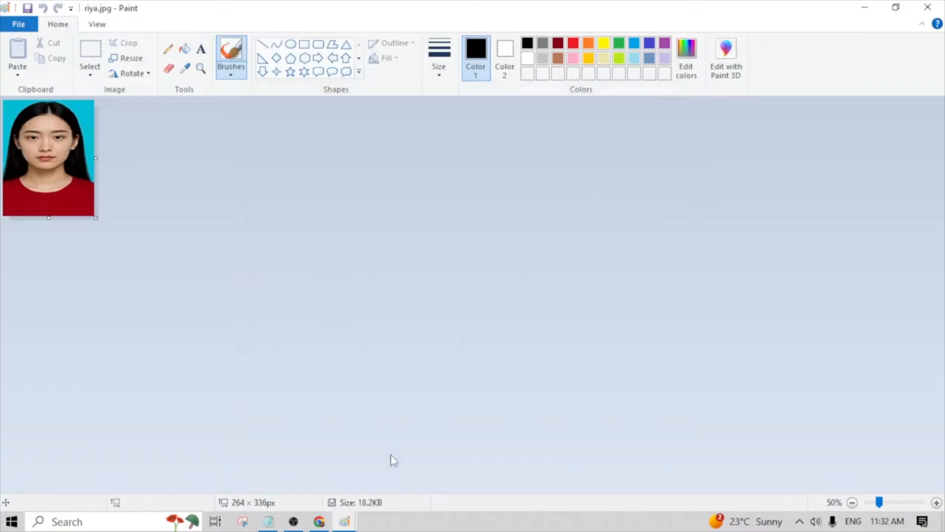
click(928, 9)
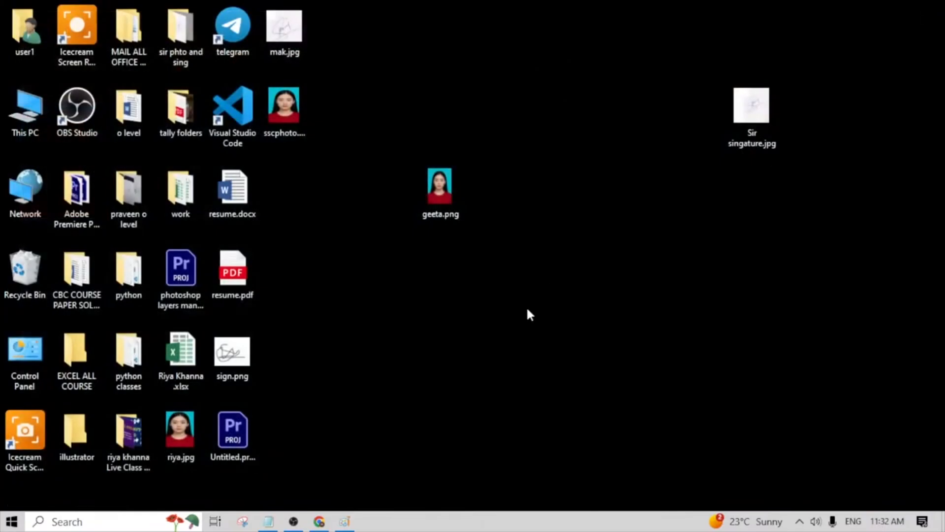
- Reposition Sir singature.jpg on the desktop and review the SSC signature's pixel dimensions and volume limit in the Notepad notes
drag(763, 111, 681, 277)
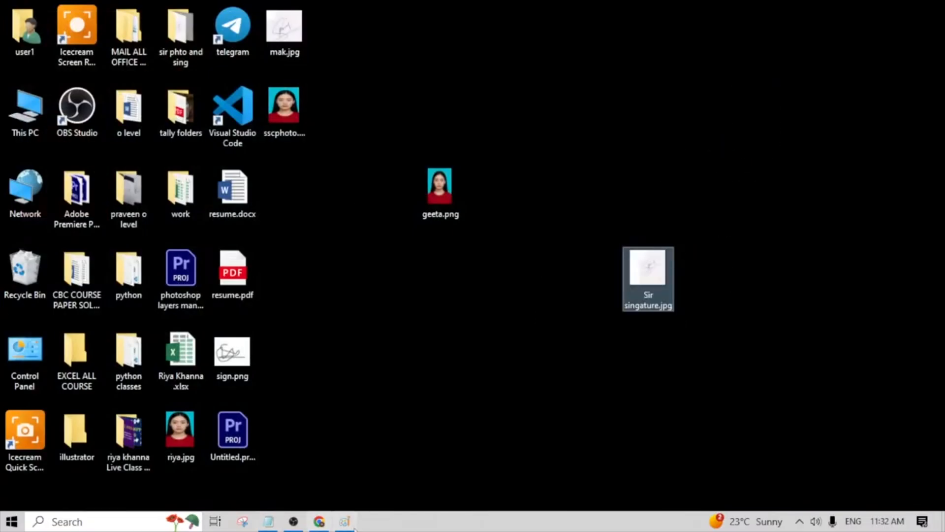
click(268, 521)
scroll(92, 173, down, 2)
click(127, 239)
drag(13, 221, 4, 242)
click(264, 266)
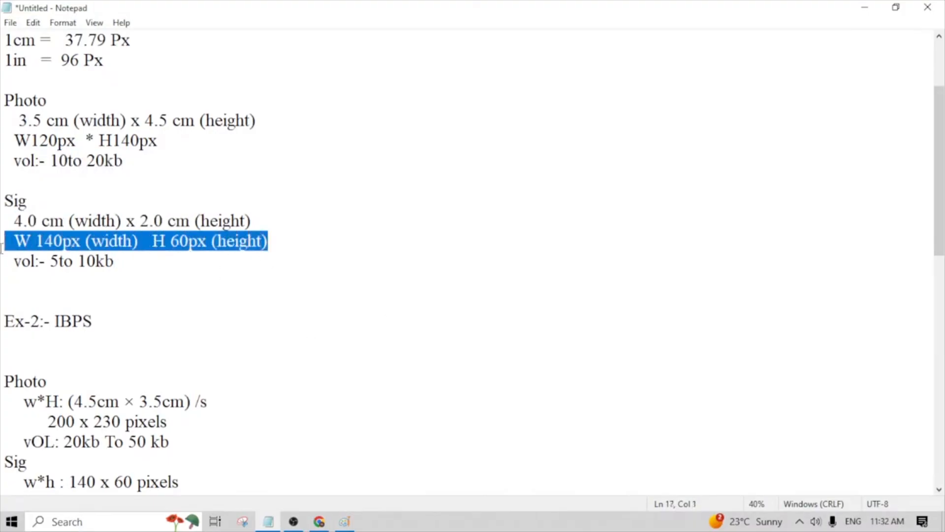
click(124, 291)
drag(81, 242, 16, 242)
click(165, 284)
drag(212, 241, 173, 241)
click(175, 254)
click(179, 269)
drag(119, 265, 2, 269)
click(2, 268)
drag(121, 266, 15, 266)
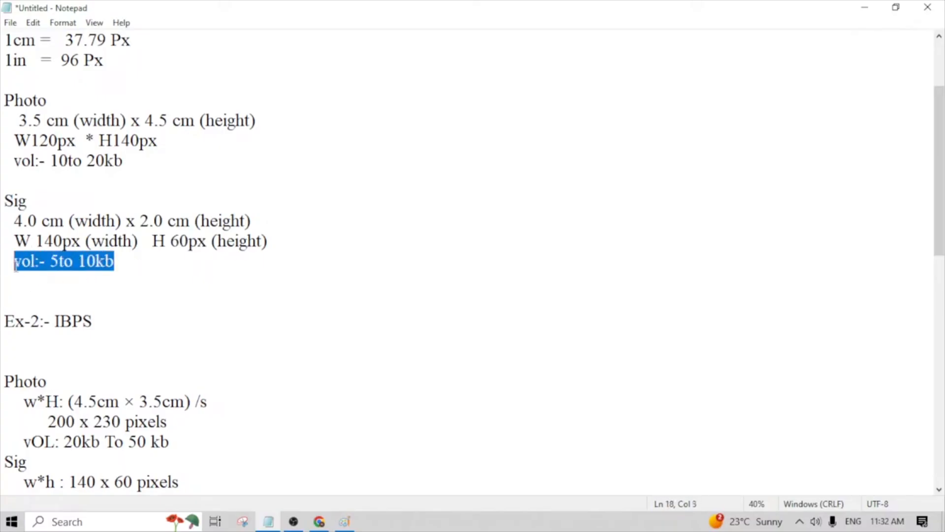
click(261, 293)
- Return to the desktop and open Sir singature.jpg in Paint with the whole image in view
click(862, 9)
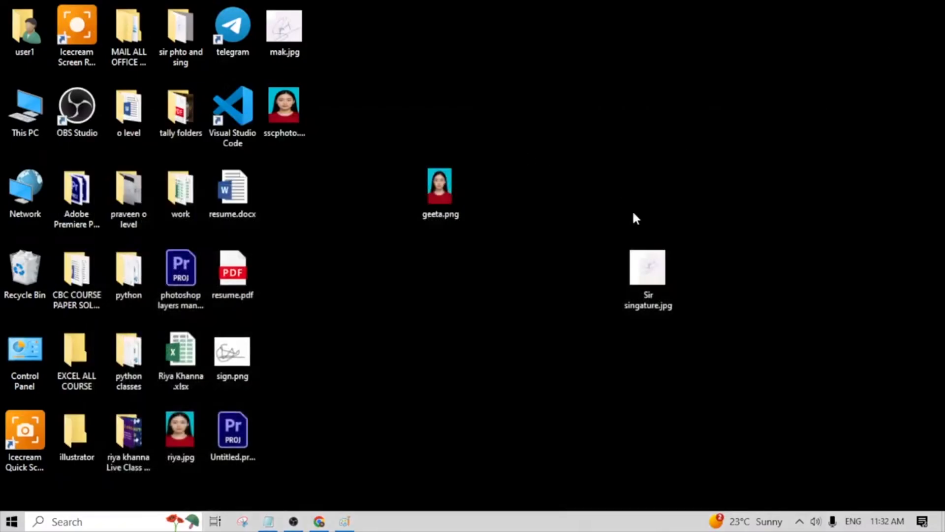
click(648, 268)
right_click(649, 268)
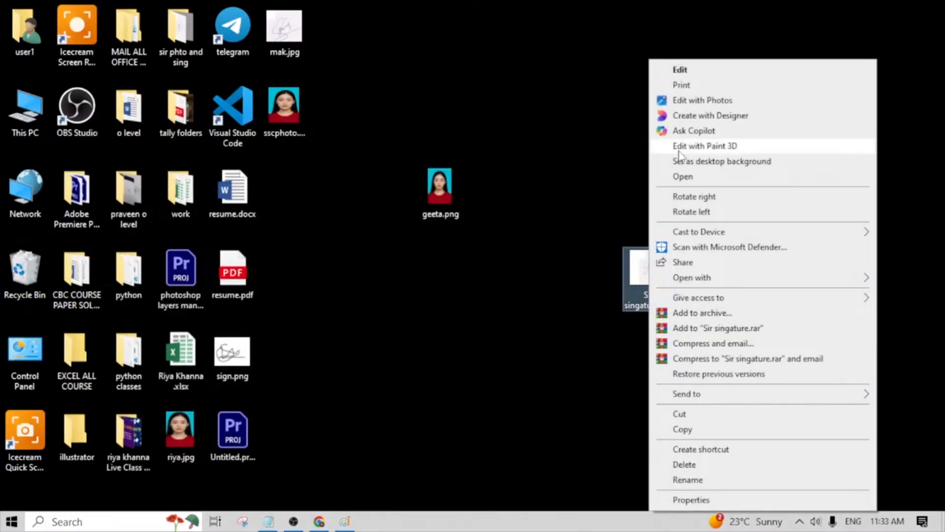
mouse_move(681, 281)
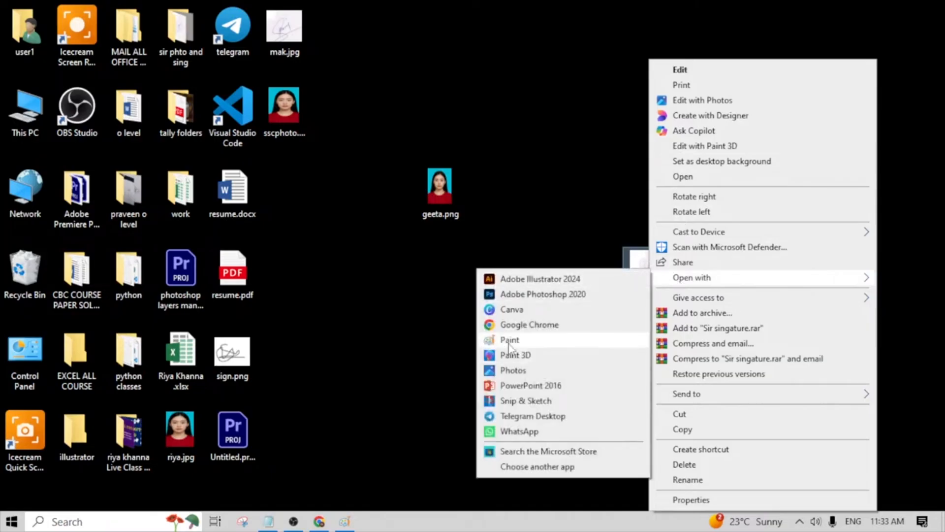
click(510, 341)
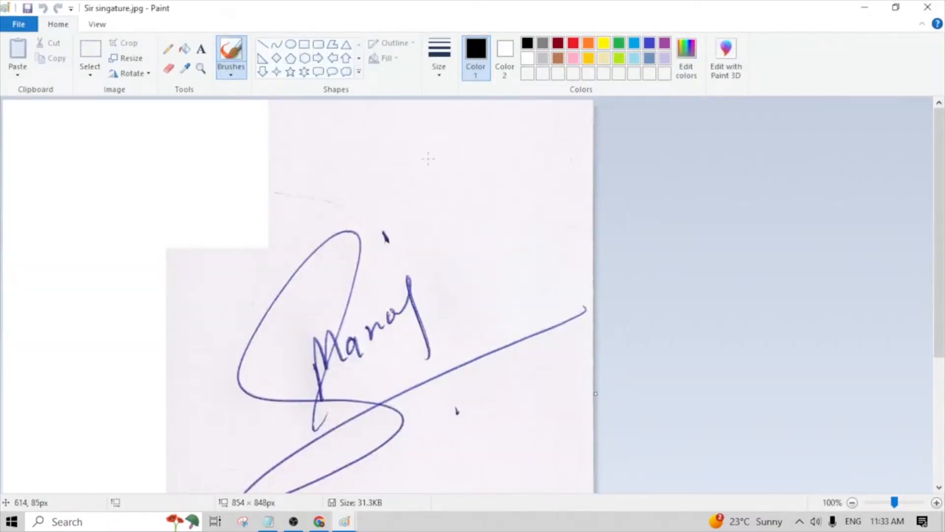
scroll(429, 153, down, 2)
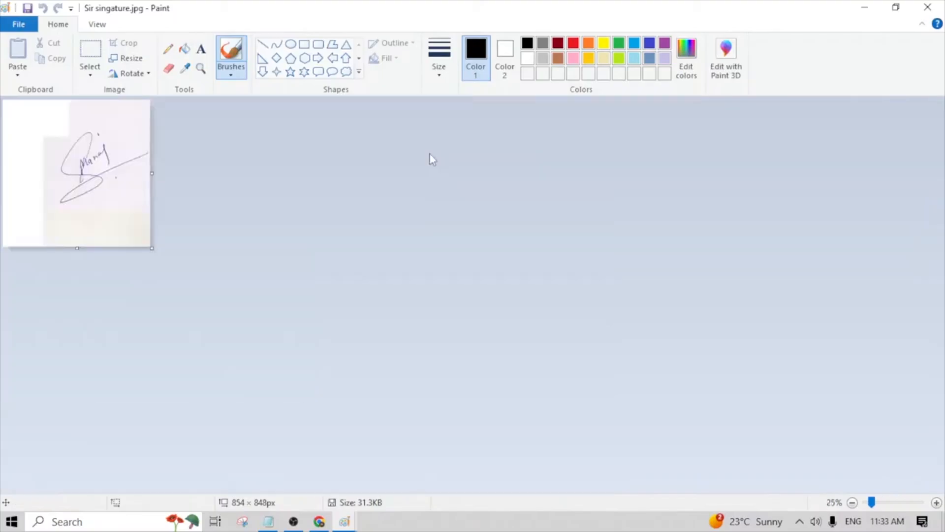
- Move the signature area toward the canvas's upper-left corner and trim the canvas to about 468 × 448 px
click(90, 54)
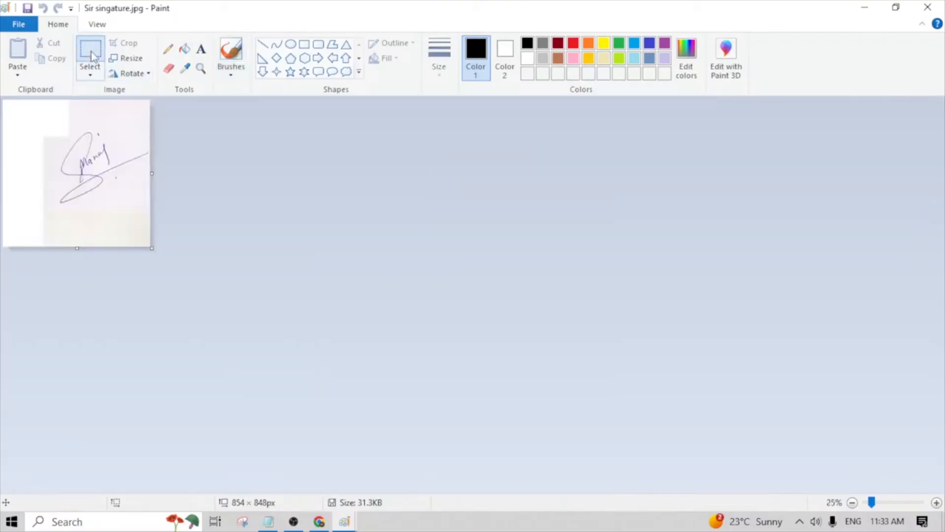
drag(30, 113, 151, 215)
mouse_move(73, 175)
mouse_down()
mouse_move(184, 225)
mouse_move(72, 198)
mouse_move(37, 150)
mouse_move(30, 156)
mouse_up()
click(150, 252)
drag(150, 249, 85, 179)
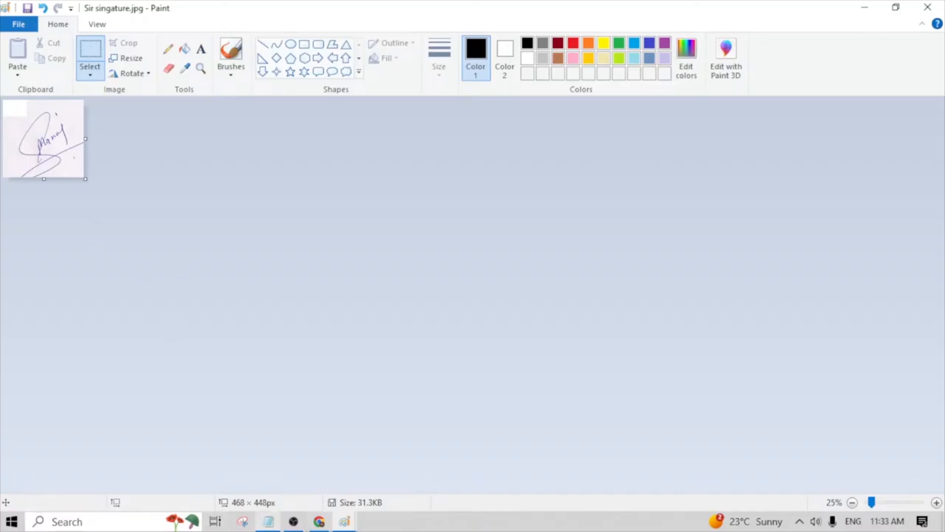
- Recheck the required signature width and height in the Notepad notes
click(269, 526)
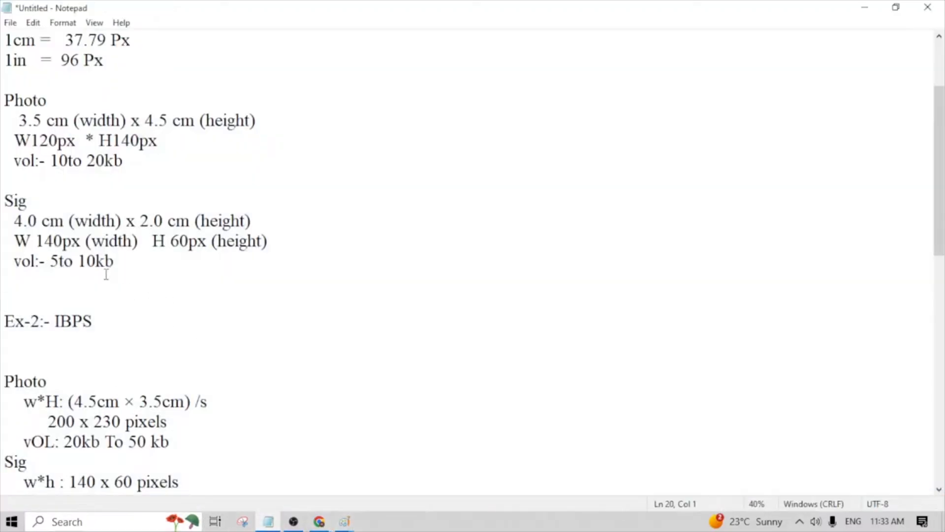
drag(72, 241, 2, 225)
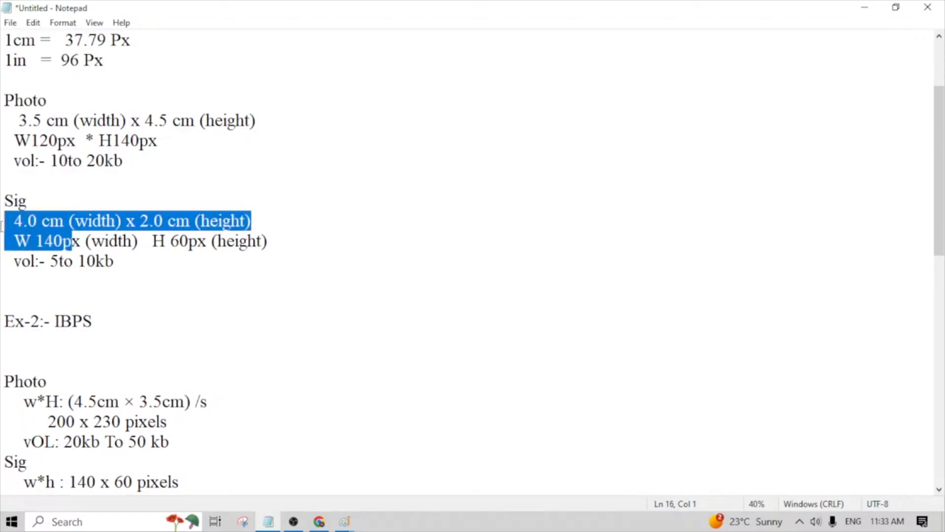
click(127, 274)
drag(217, 241, 203, 253)
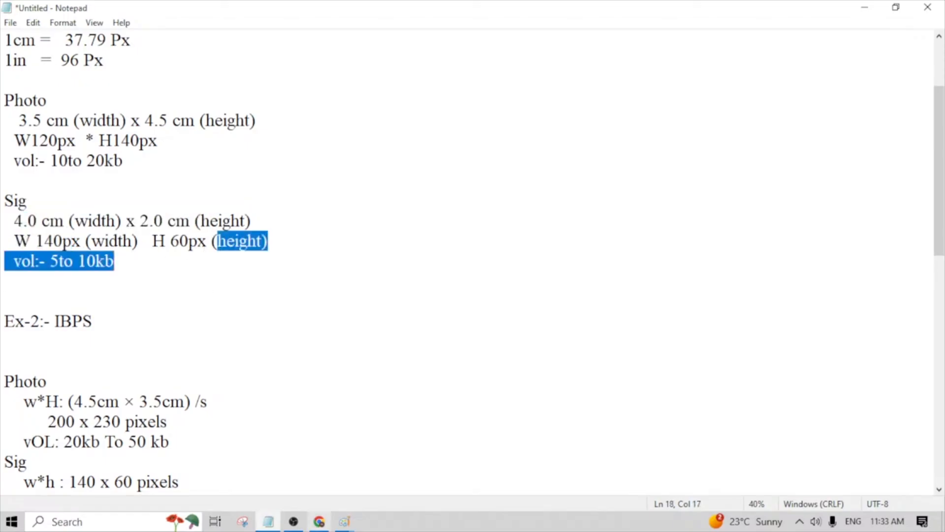
- Return to Sir singature.jpg in Paint and open its resize settings with pixels as the unit
mouse_move(350, 526)
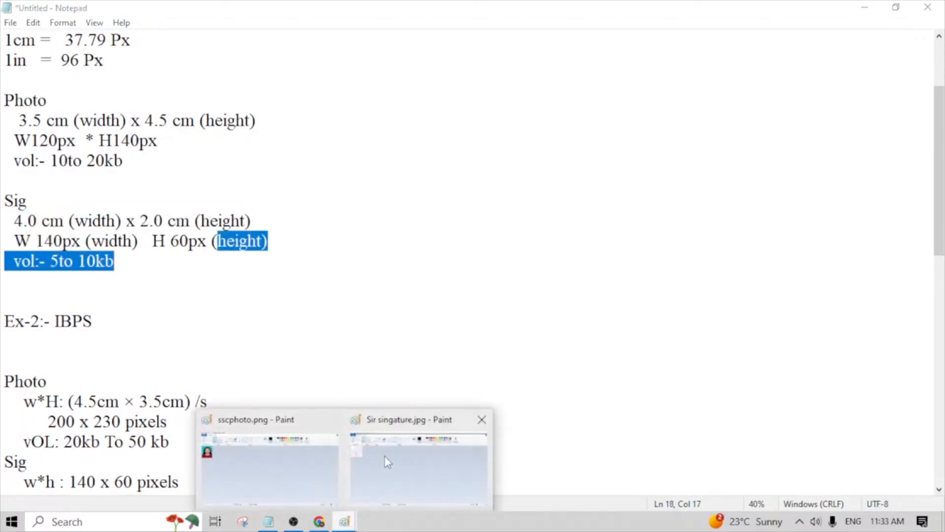
click(301, 472)
mouse_move(348, 527)
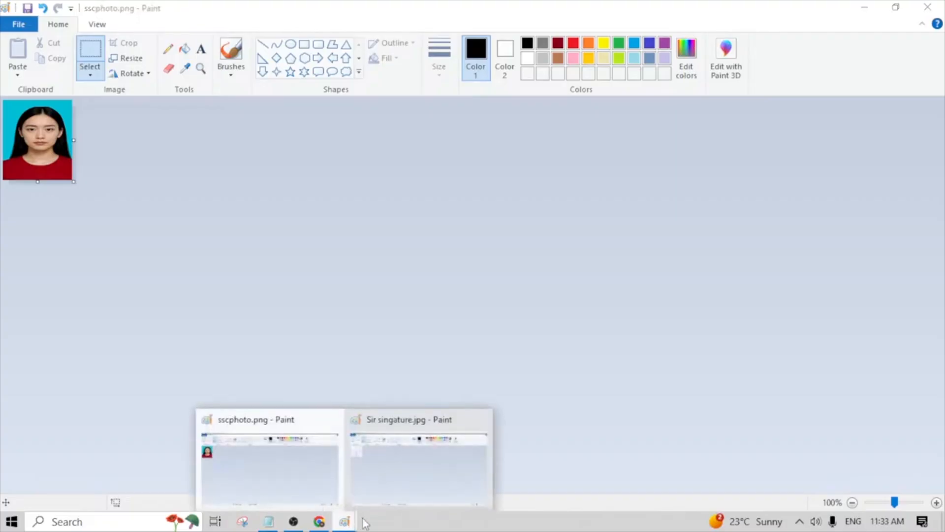
click(420, 457)
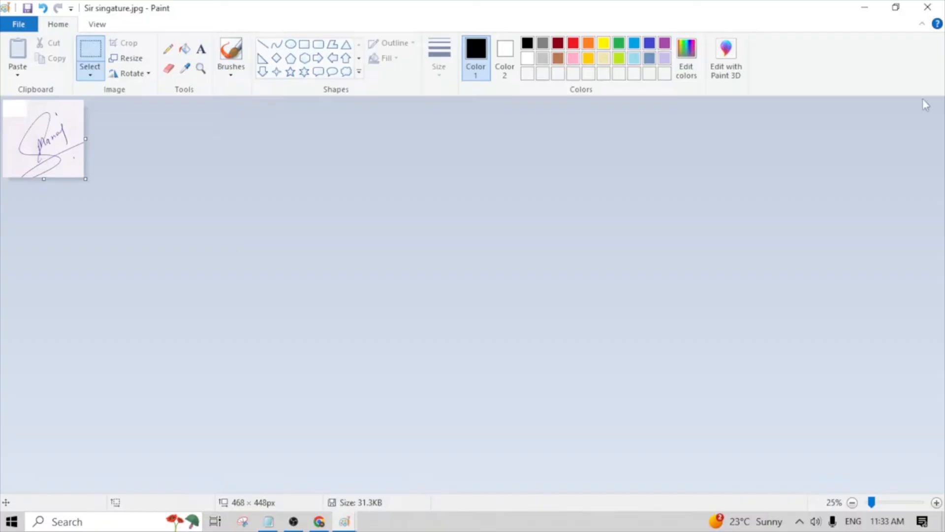
click(131, 59)
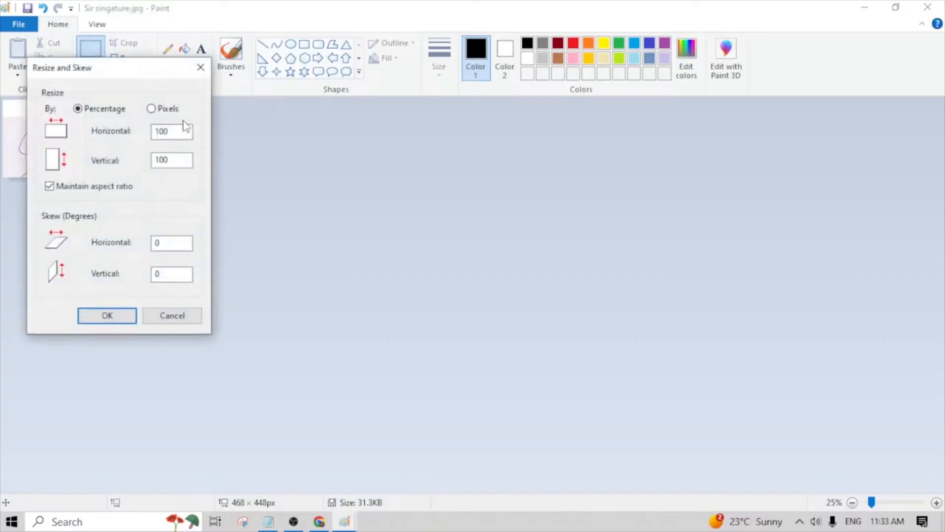
click(151, 110)
drag(155, 71, 347, 131)
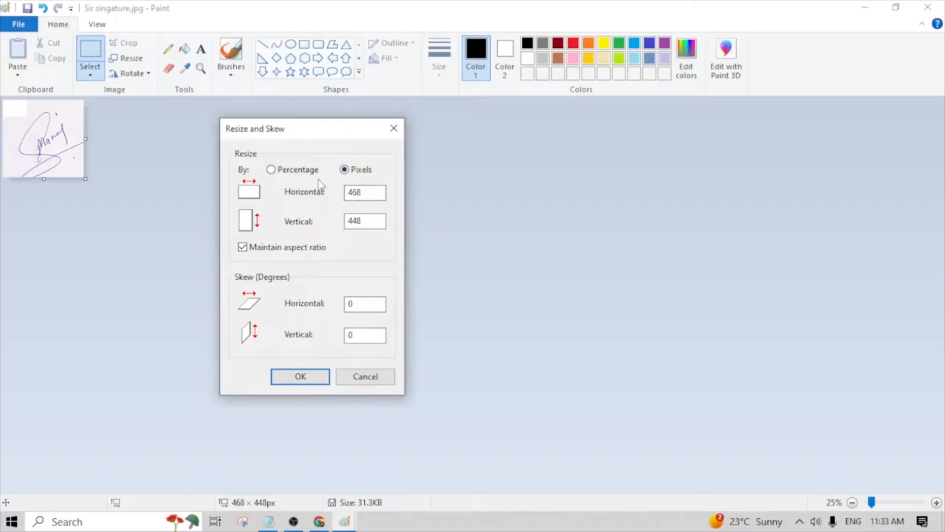
- Set the signature's horizontal size to 140 pixels with the aspect ratio maintained
click(271, 170)
click(344, 176)
double_click(357, 192)
key(BackSpace)
drag(374, 221, 346, 220)
key(BackSpace)
click(356, 195)
text(140)
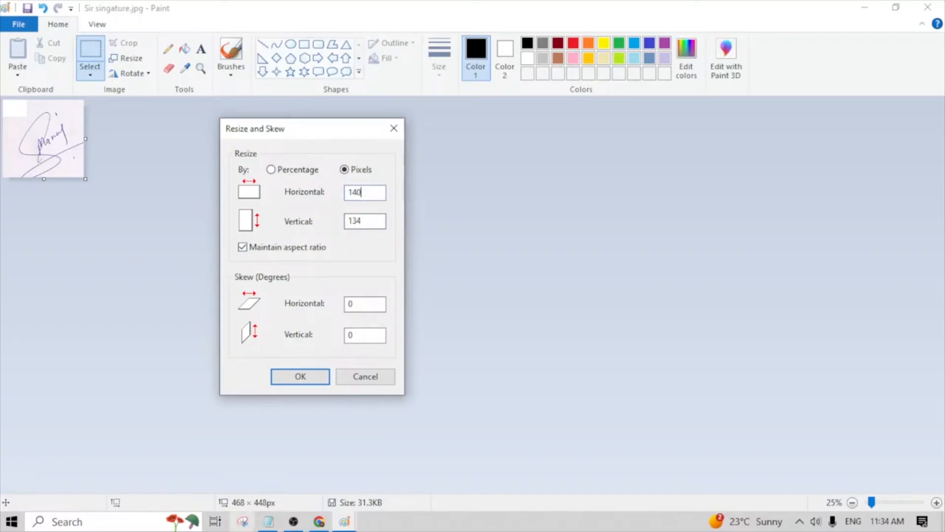
- Recheck the SSC signature dimensions in the Notepad notes, then apply the pending resize to Sir singature.jpg in Paint
click(267, 523)
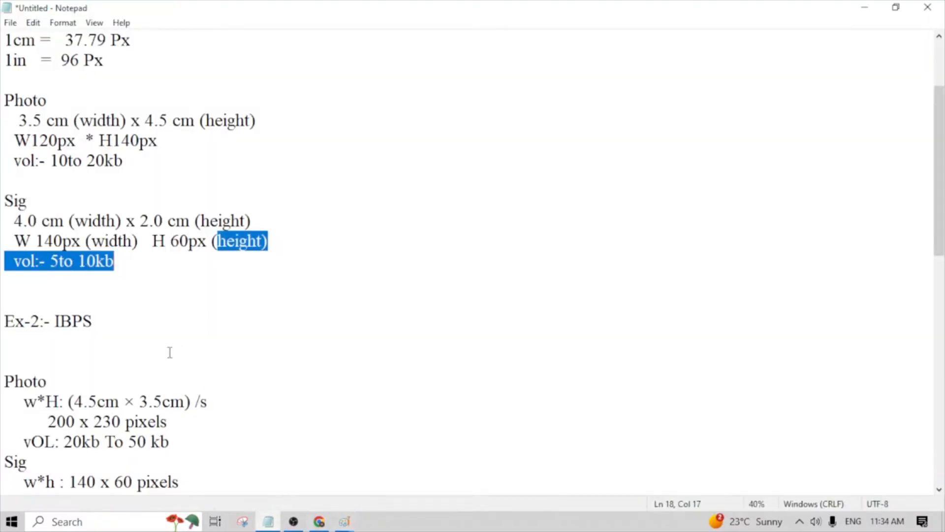
click(344, 524)
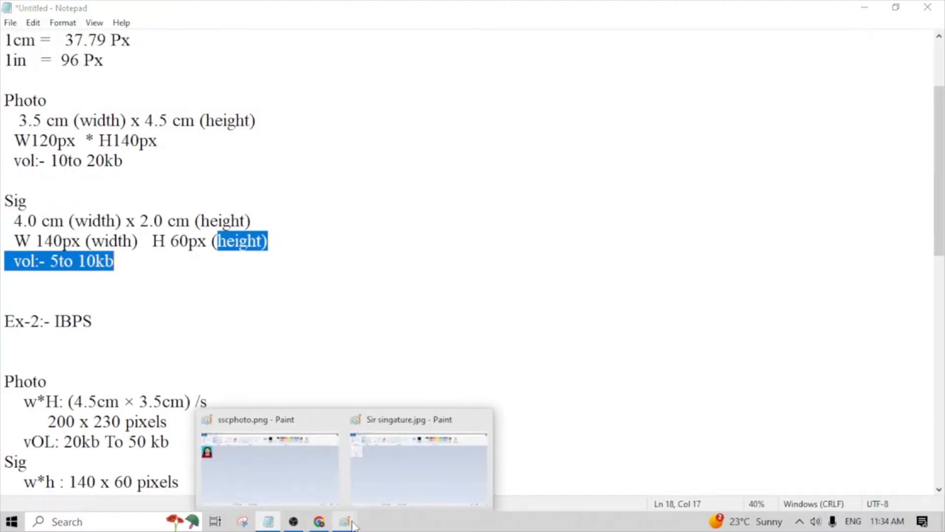
click(399, 489)
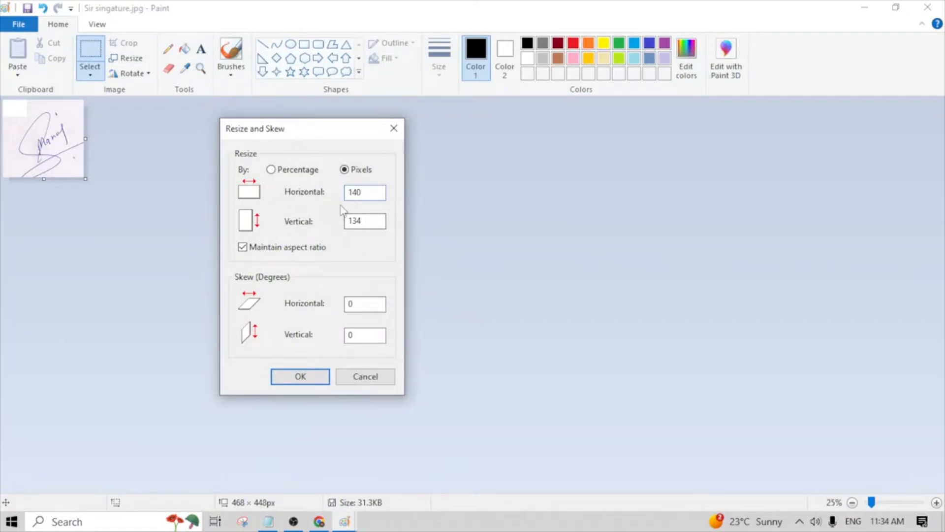
click(318, 377)
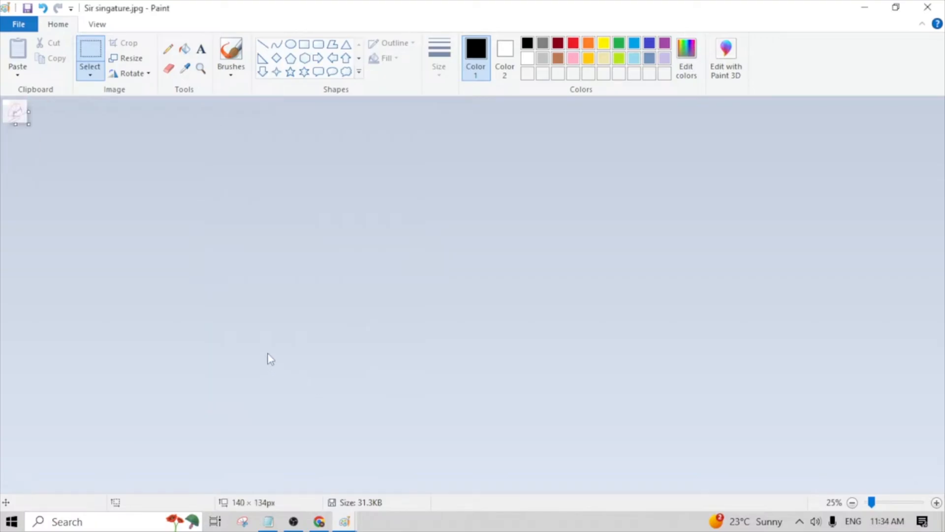
scroll(95, 197, up, 1)
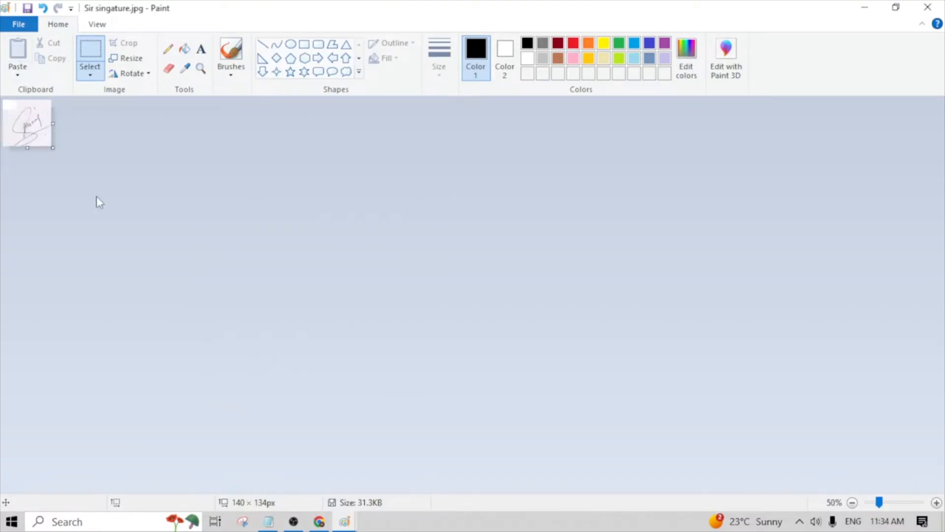
- Save the resized signature to the desktop as a separate JPEG file named sssig
click(19, 24)
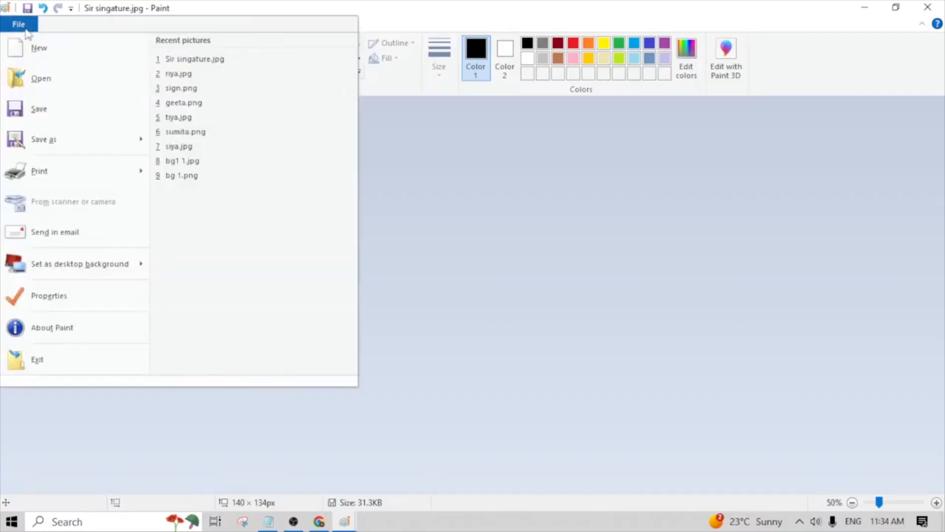
click(54, 142)
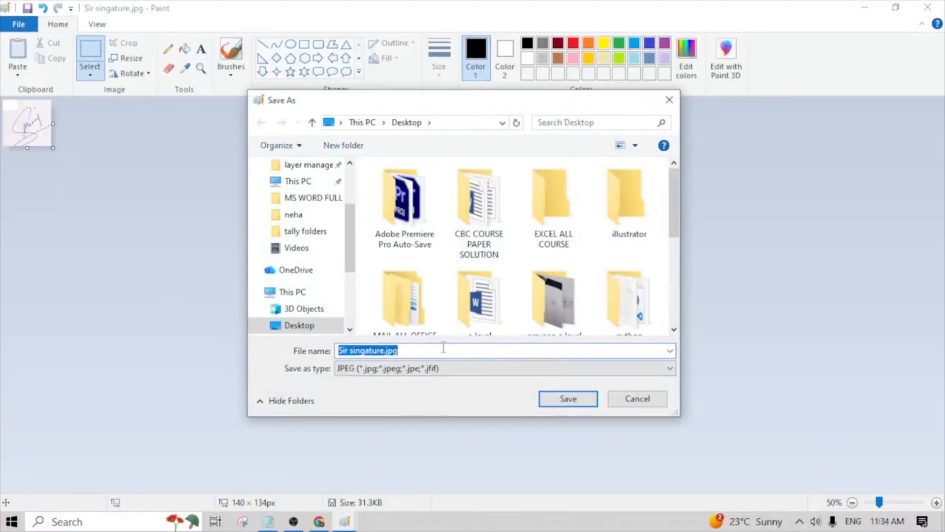
key(BackSpace)
text(s)
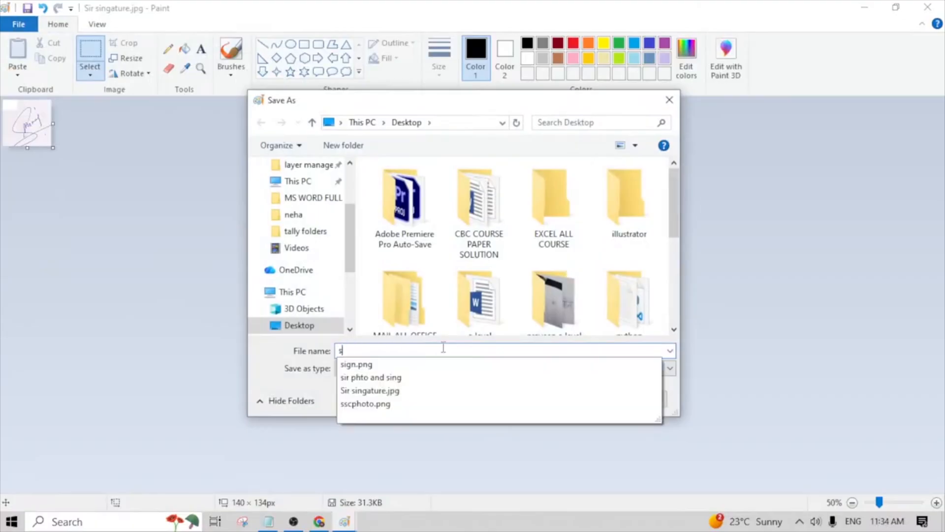
text(ssig)
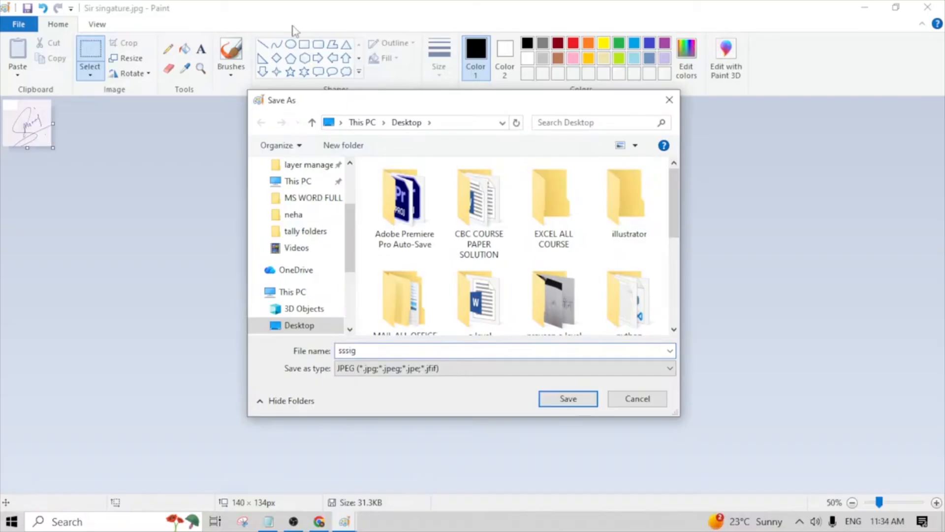
click(670, 368)
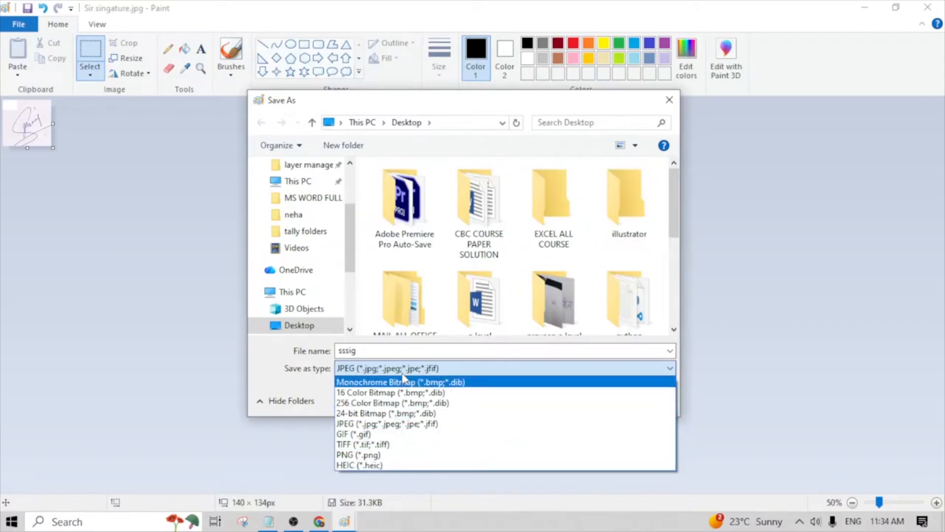
click(404, 425)
click(564, 399)
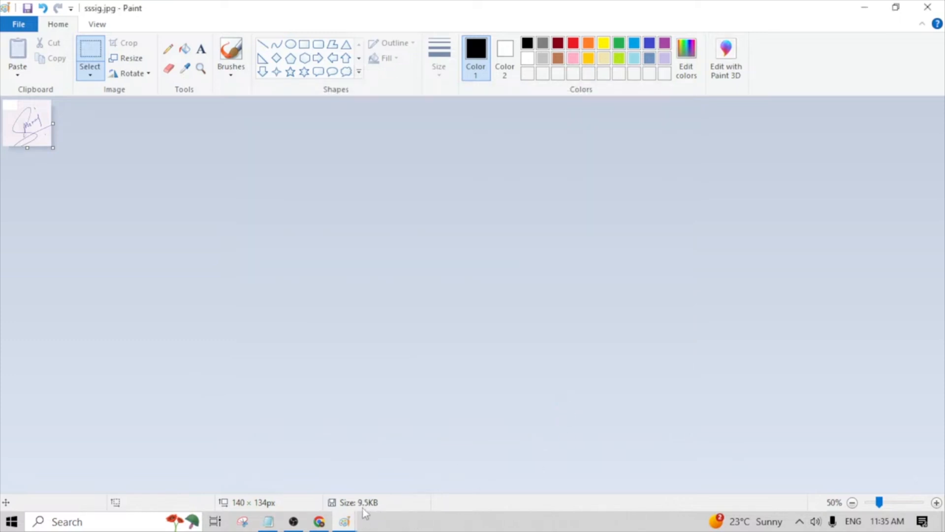
- Review the SSC signature's volume limit in the Notepad notes and return to sssig.jpg in Paint
click(276, 525)
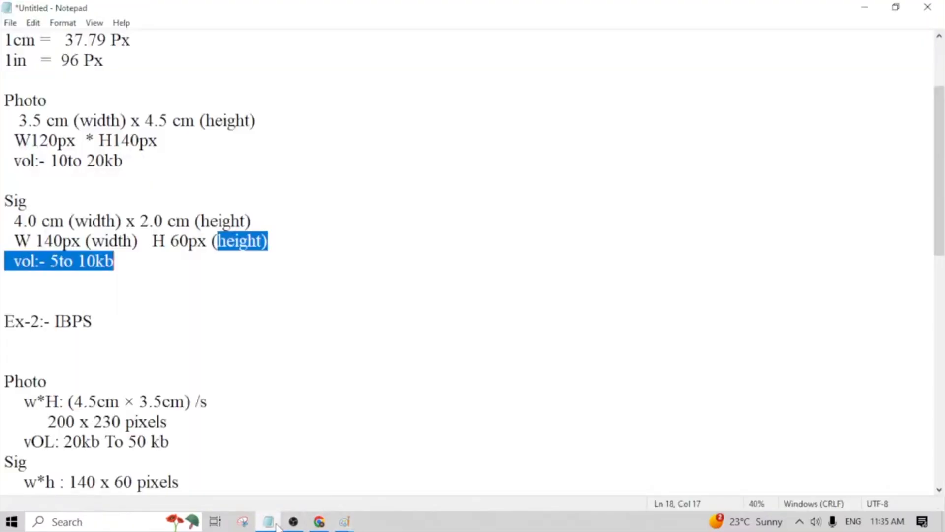
click(262, 298)
click(111, 265)
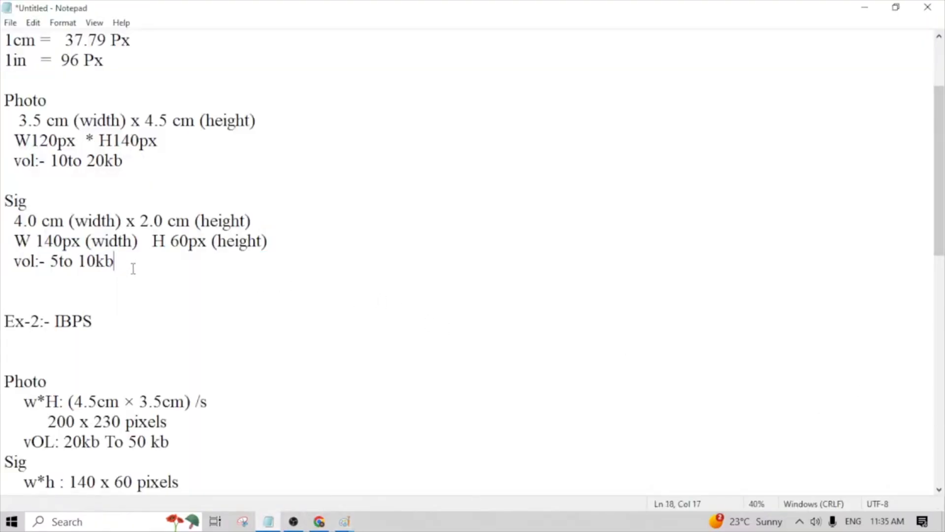
drag(133, 268, 2, 266)
click(59, 298)
mouse_move(346, 525)
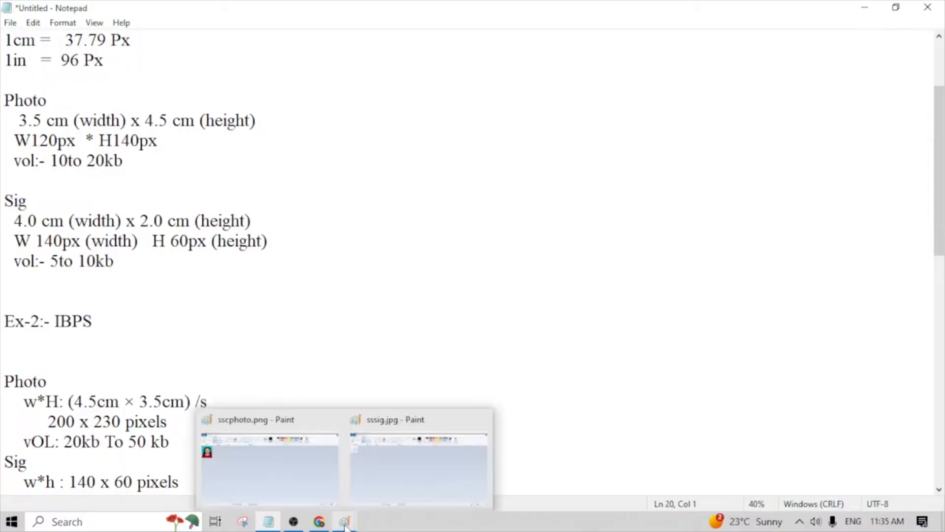
click(319, 521)
mouse_move(346, 525)
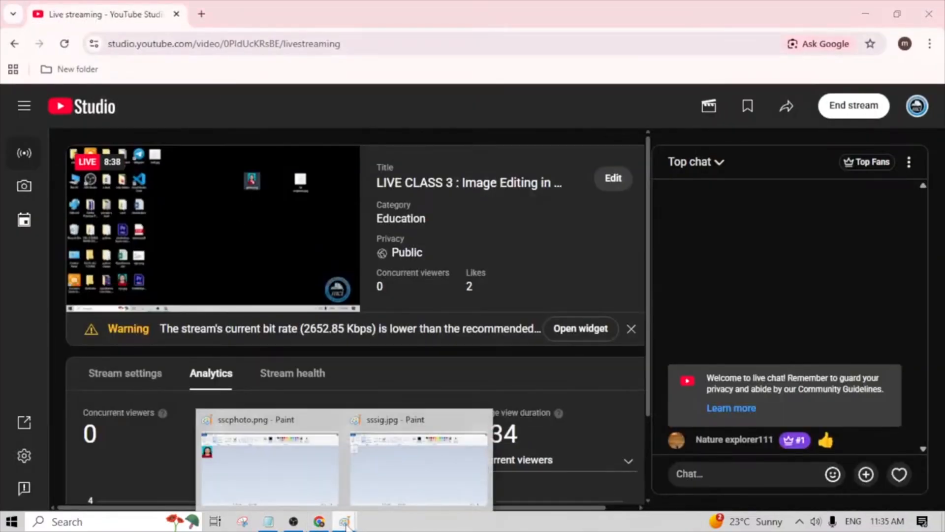
click(395, 500)
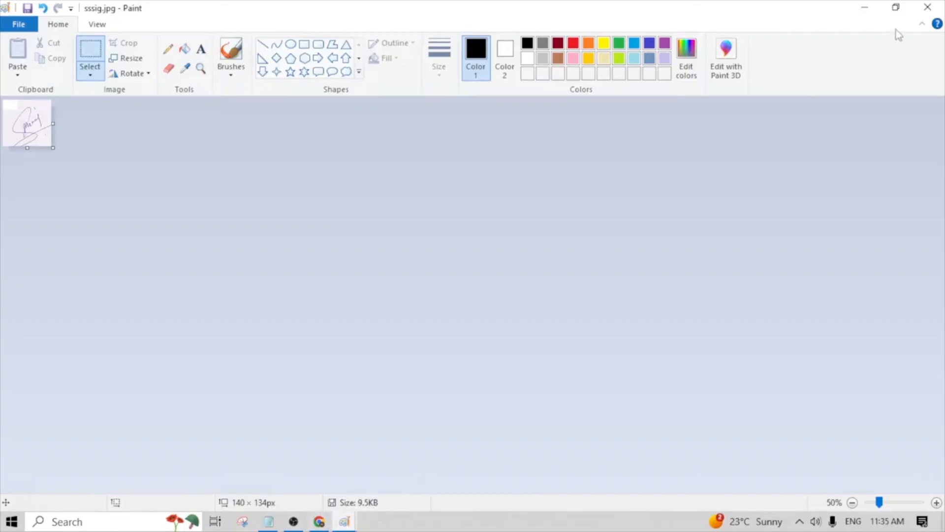
- Minimize the open windows and examine the name, file type and size of sssig.jpg in its desktop file properties
click(865, 8)
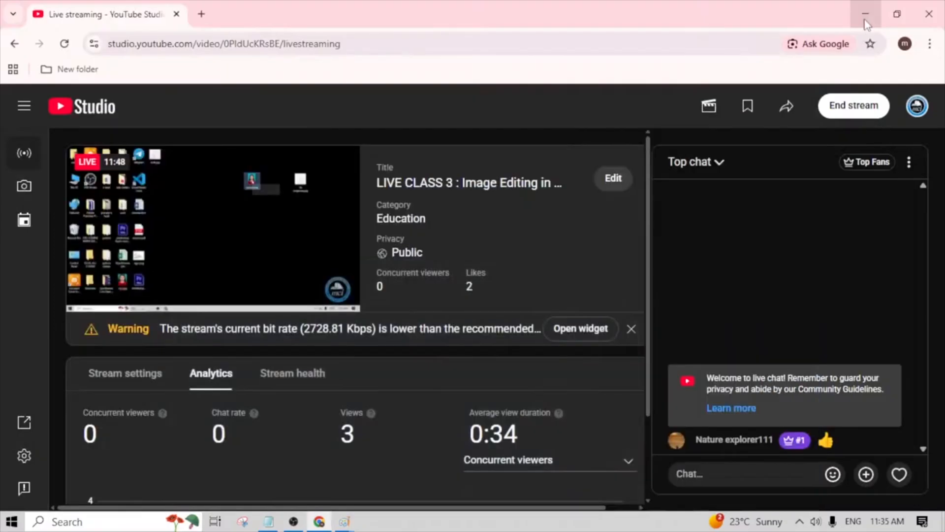
click(866, 10)
click(868, 9)
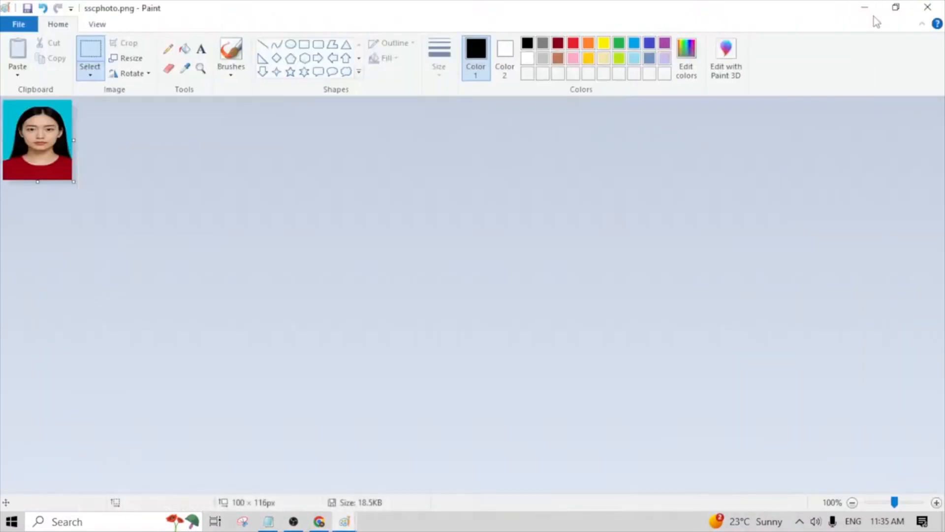
click(873, 10)
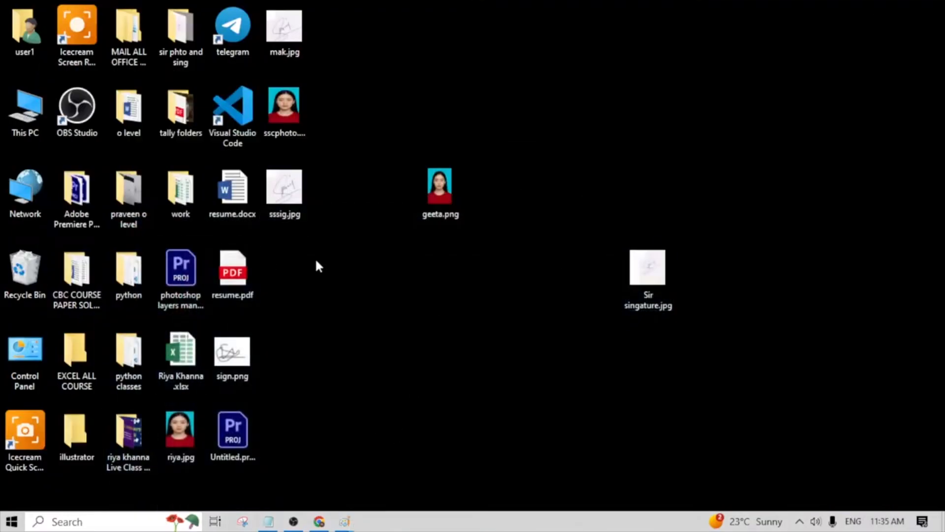
right_click(293, 193)
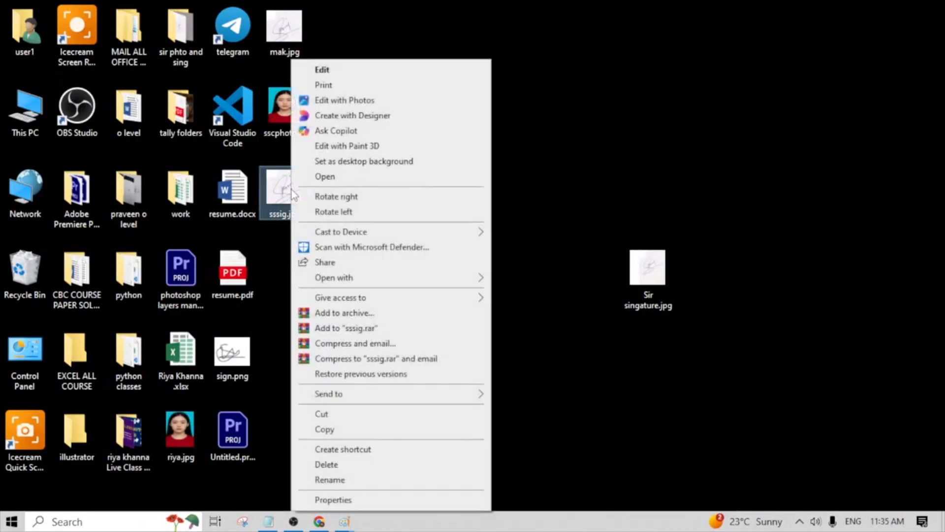
click(332, 500)
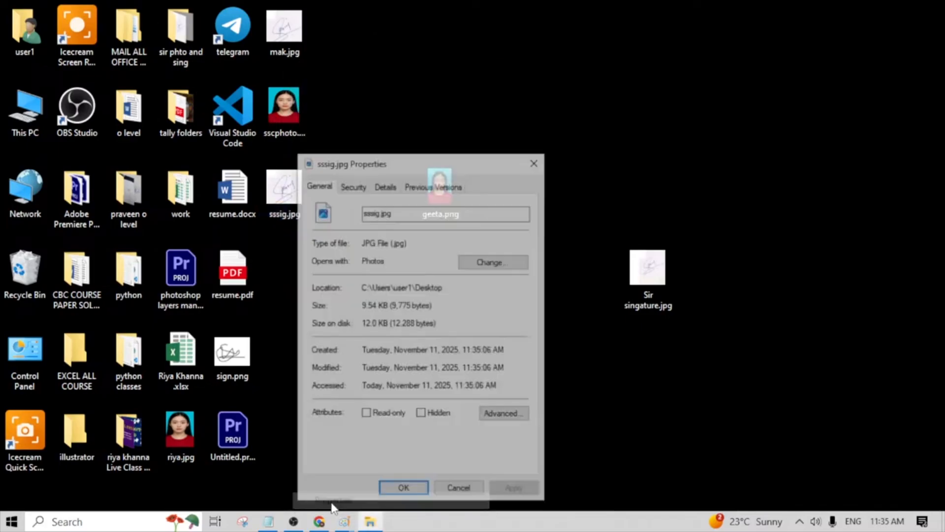
drag(413, 216, 342, 199)
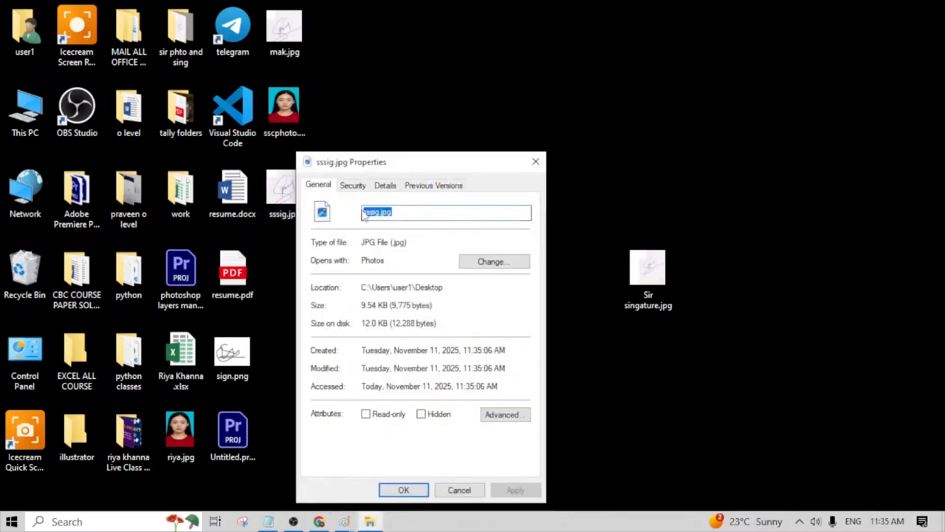
drag(423, 247, 361, 241)
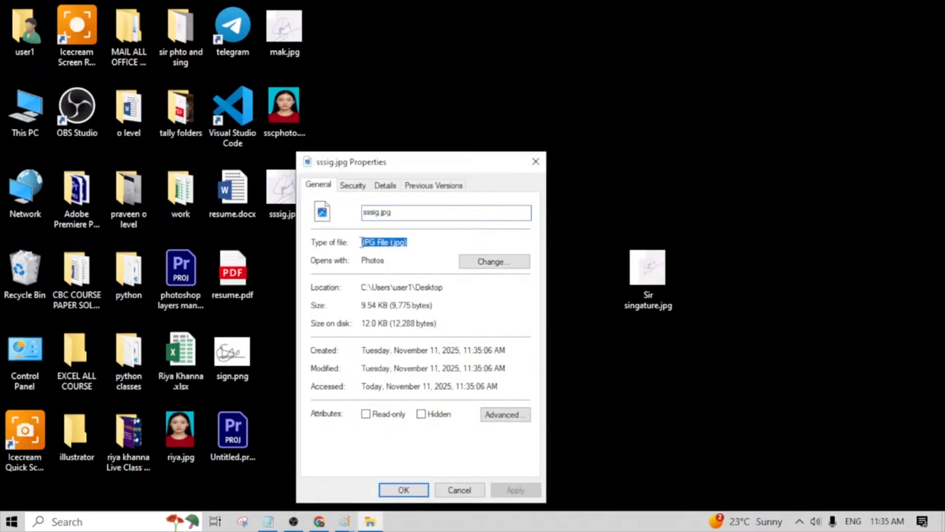
drag(434, 306, 361, 306)
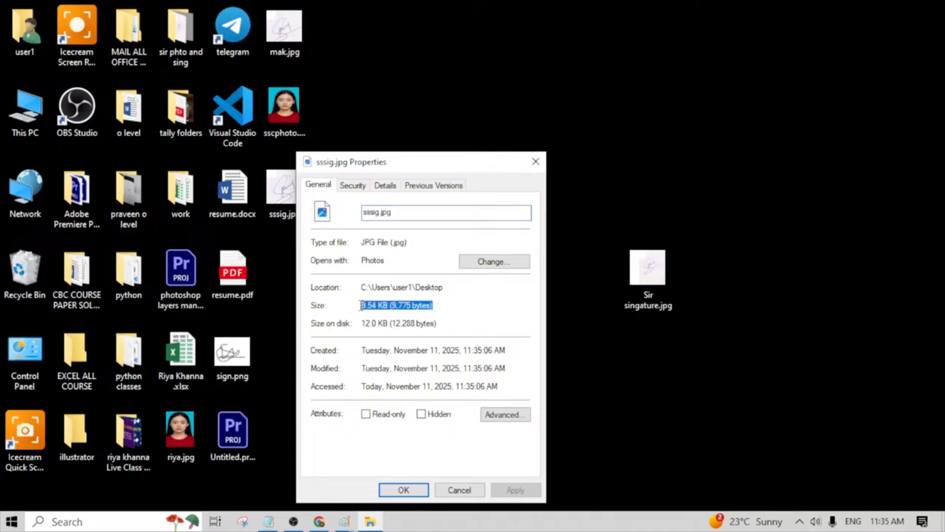
click(536, 161)
- Switch to the Notepad notes and review the IBPS example's photo dimensions and volume limit
click(271, 525)
drag(304, 291, 6, 58)
scroll(136, 368, down, 2)
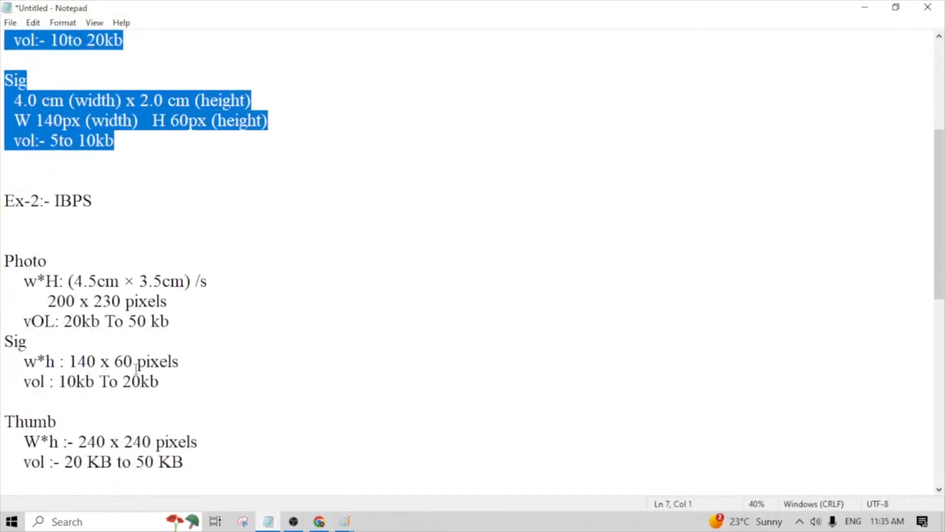
drag(131, 213, 3, 189)
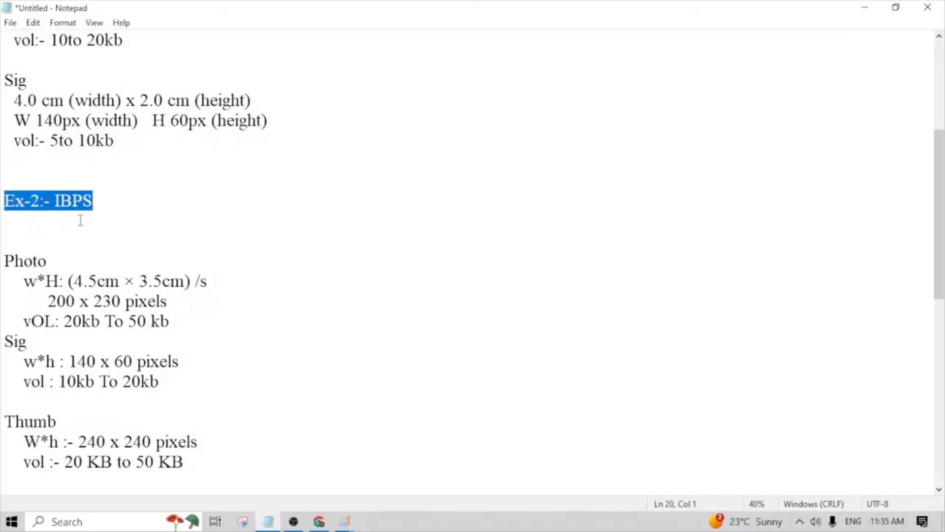
click(98, 214)
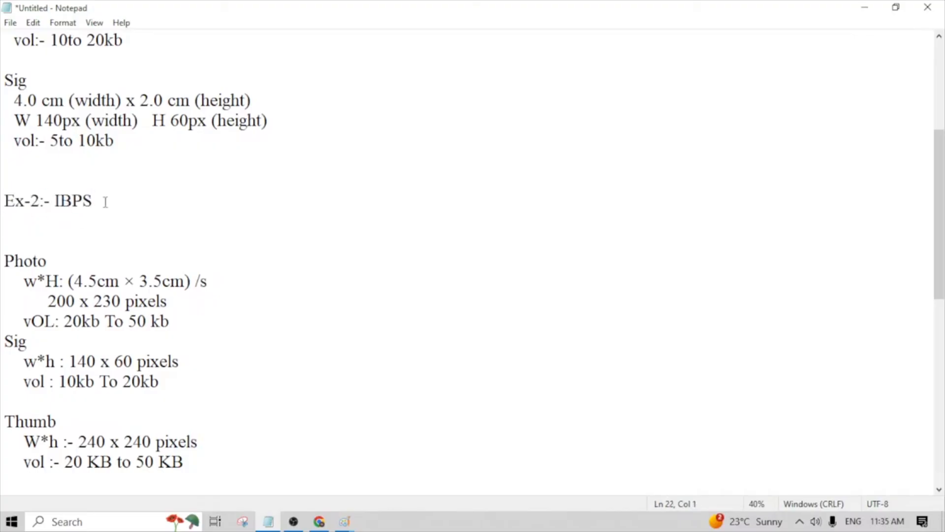
scroll(131, 213, down, 2)
drag(183, 206, 26, 204)
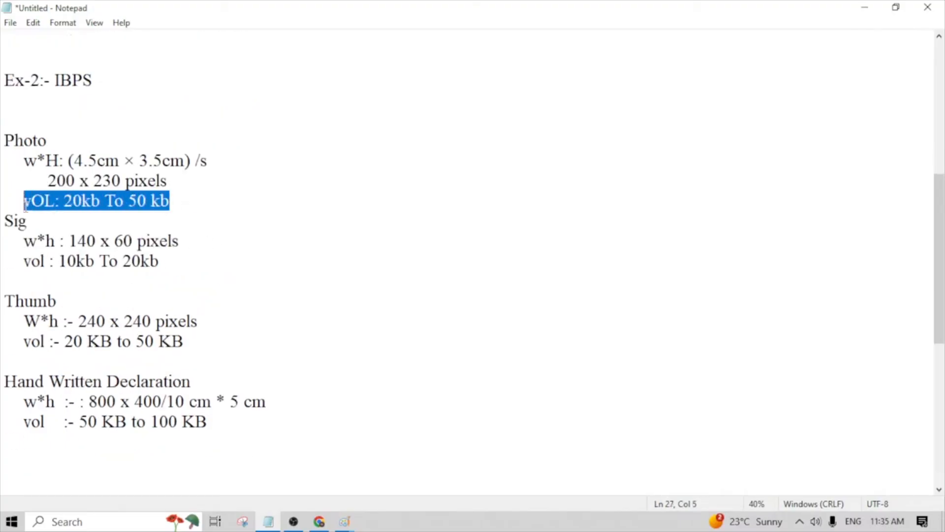
click(122, 223)
drag(170, 181, 8, 160)
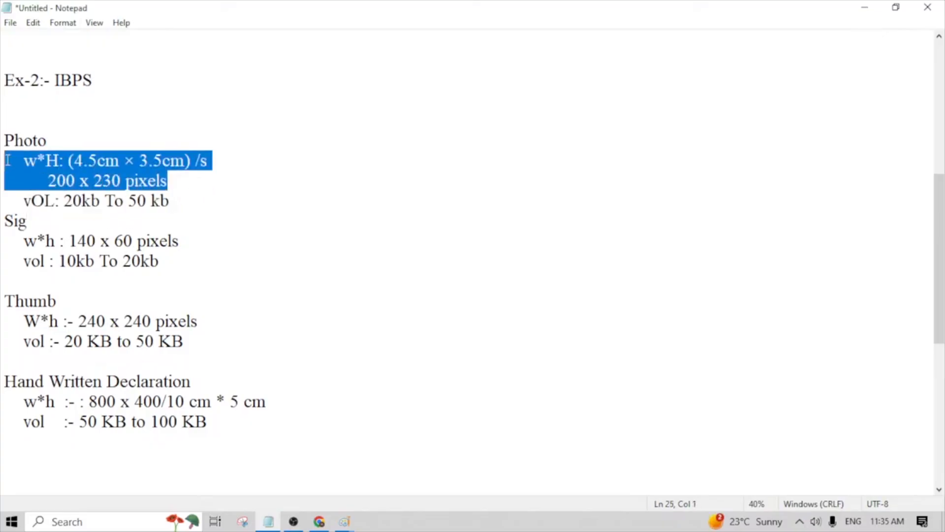
- Review the IBPS example's photo pixel dimensions and the signature's dimensions and volume limit in the notes
click(102, 200)
drag(168, 181, 45, 181)
click(86, 240)
scroll(43, 181, down, 2)
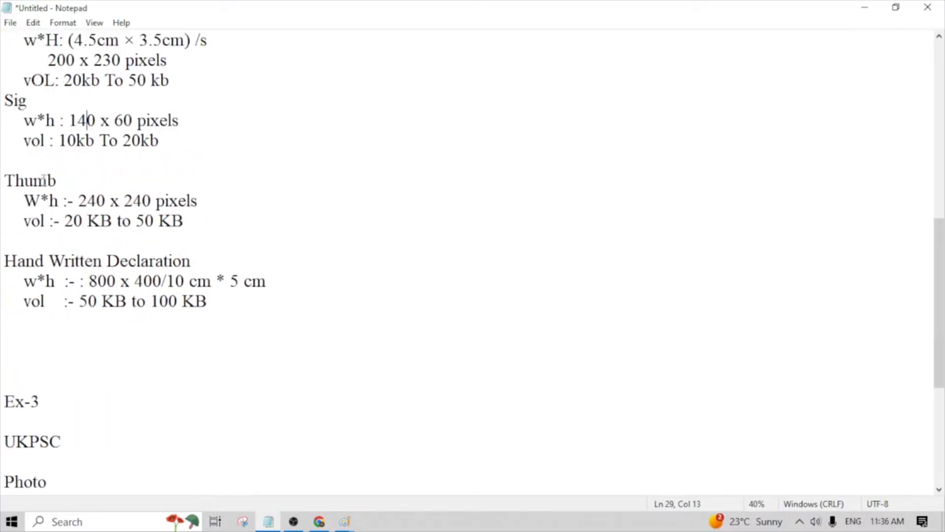
drag(171, 167, 19, 118)
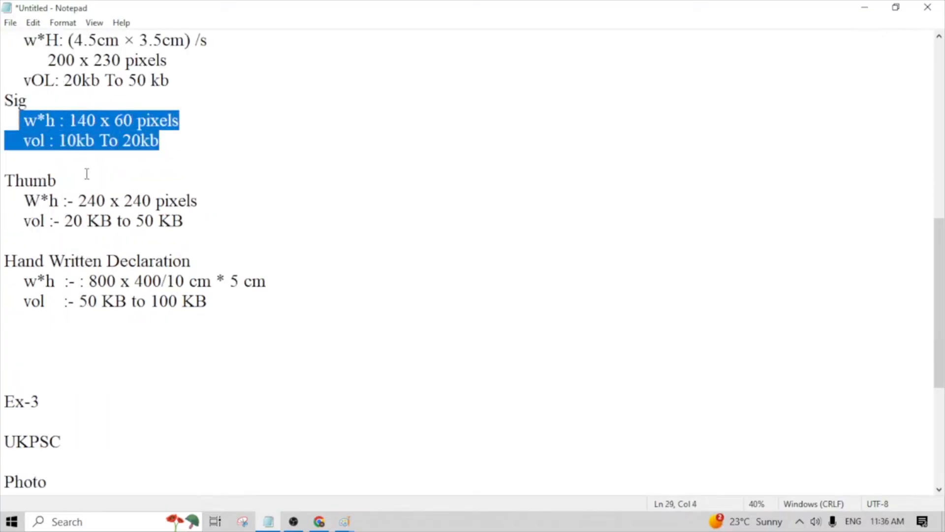
scroll(94, 178, up, 2)
scroll(101, 183, down, 2)
click(136, 259)
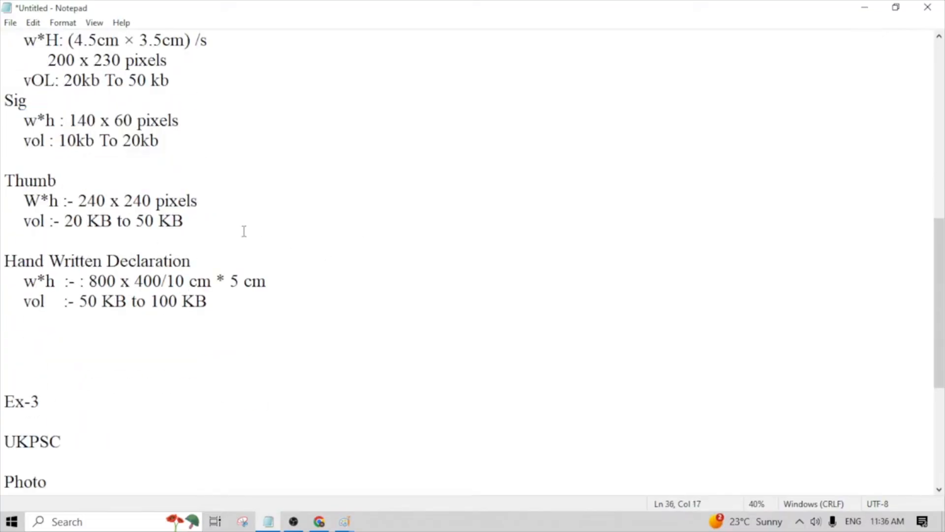
- Examine the dimensions and volume limits listed for the IBPS thumb impression and hand-written declaration
drag(186, 223, 5, 160)
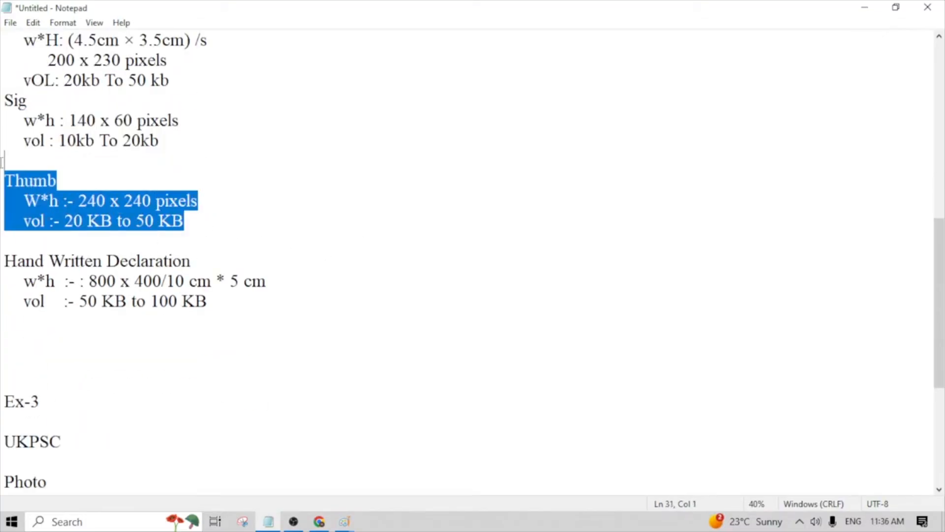
click(199, 233)
click(265, 342)
drag(209, 301, 2, 241)
scroll(74, 251, down, 2)
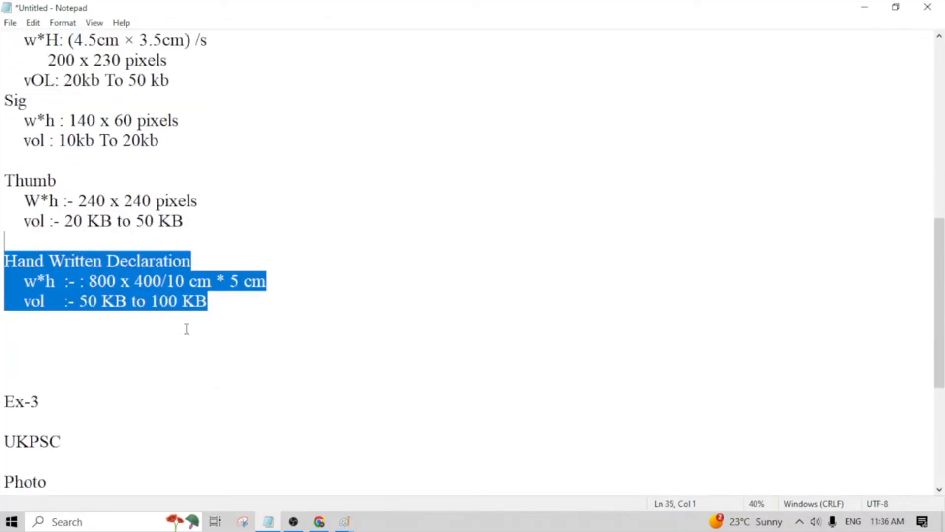
click(240, 315)
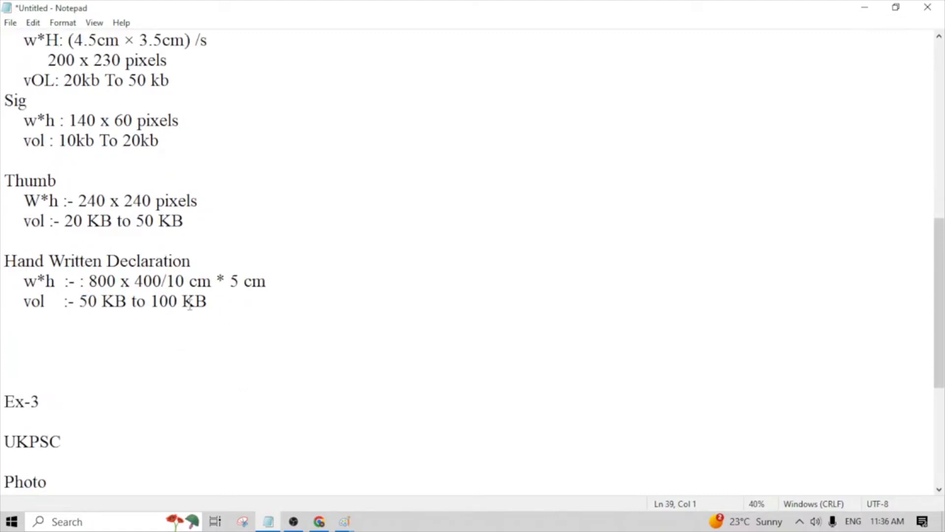
drag(214, 313, 2, 249)
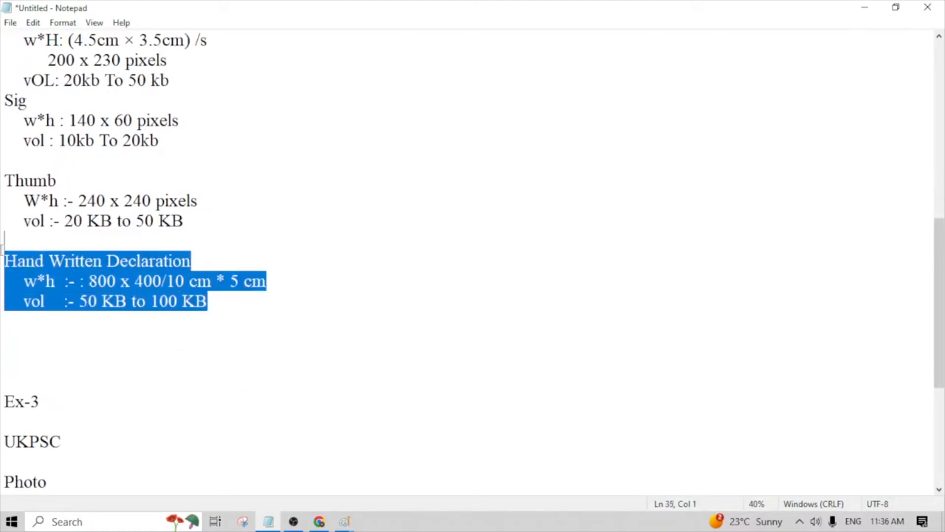
click(220, 313)
click(210, 308)
drag(210, 308, 2, 260)
- Review the UKPSC example's photo and signature width and height requirements under Ex-3
scroll(194, 318, down, 4)
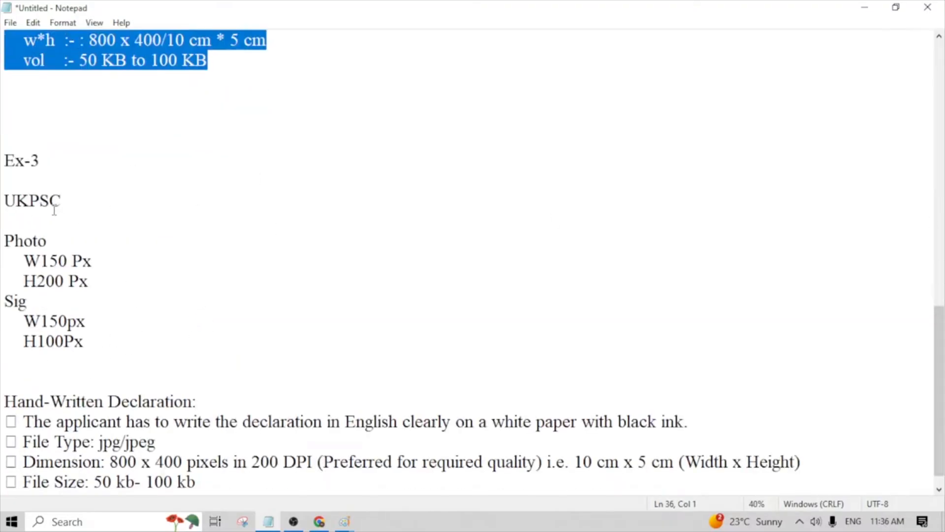
click(75, 206)
drag(75, 205, 2, 203)
drag(99, 281, 2, 247)
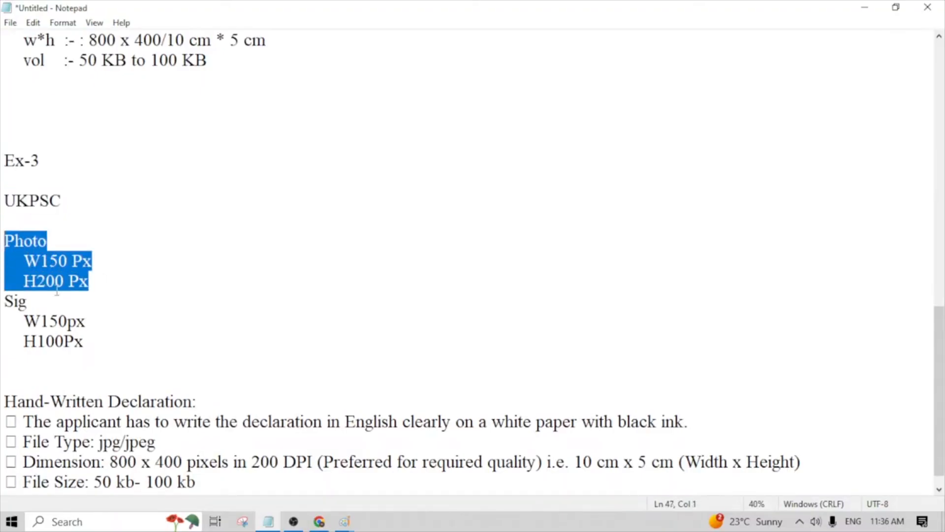
scroll(58, 291, down, 1)
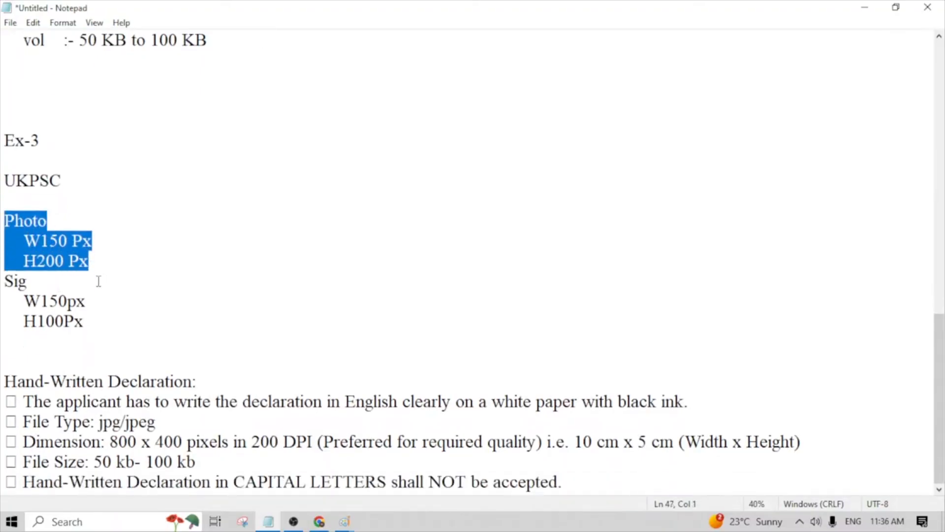
drag(122, 353, 3, 278)
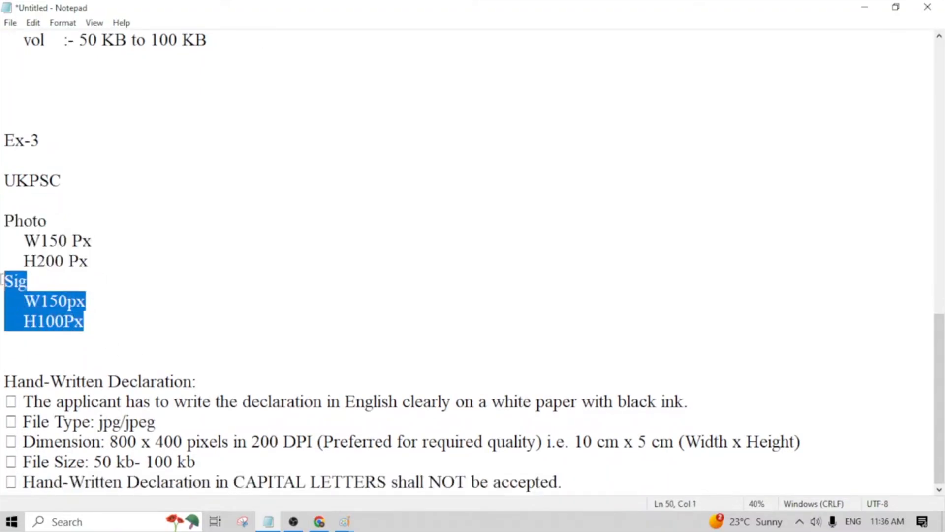
click(88, 301)
drag(99, 276, 5, 214)
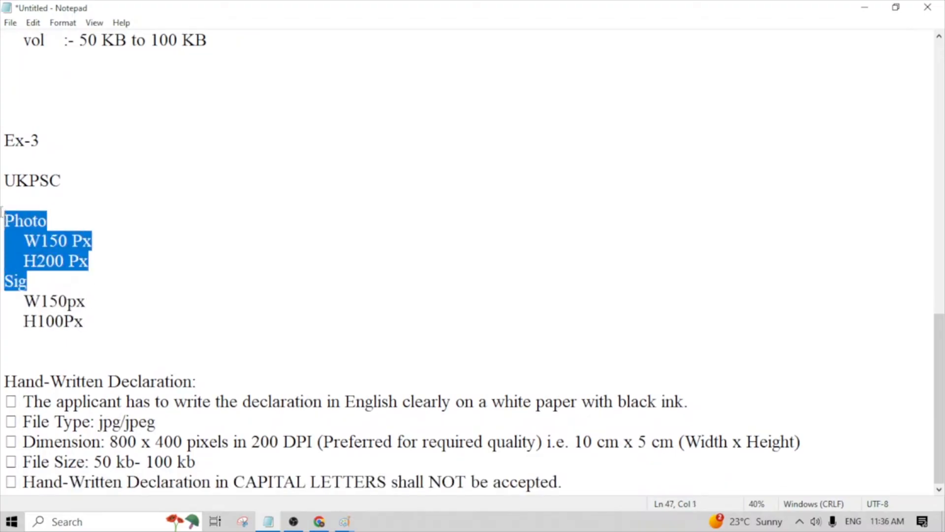
click(114, 347)
drag(121, 339, 3, 275)
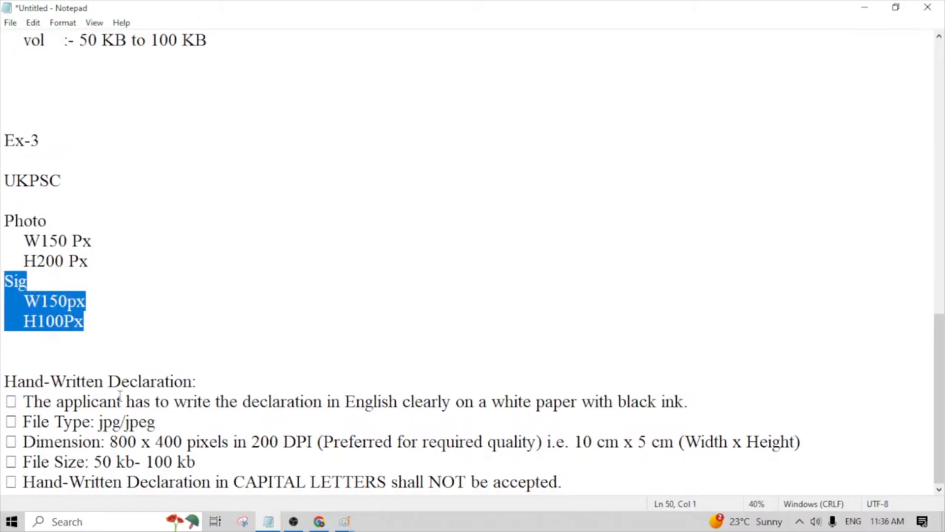
drag(99, 362, 2, 64)
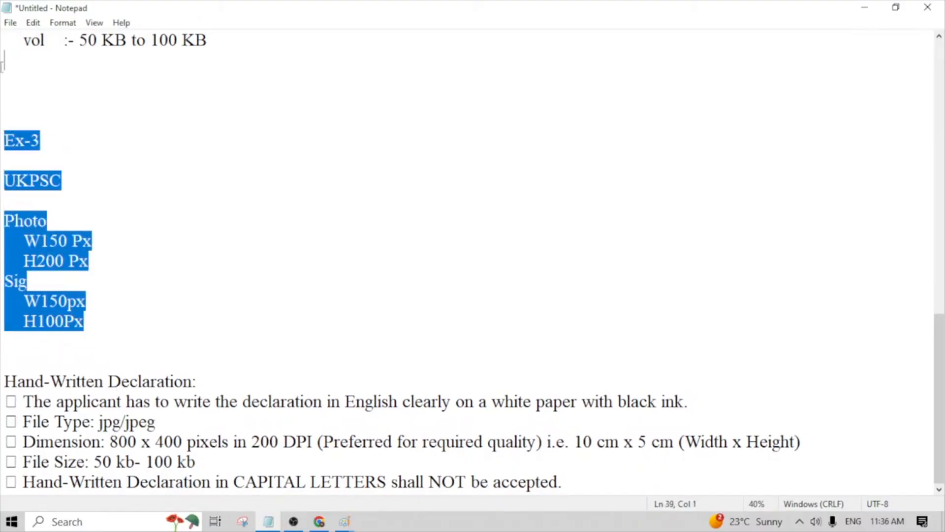
- Look back over the IBPS requirements and return to the first example's photo and signature specifications
scroll(31, 98, up, 4)
drag(221, 302, 29, 35)
scroll(30, 35, up, 3)
click(259, 223)
drag(258, 223, 14, 39)
scroll(222, 170, up, 4)
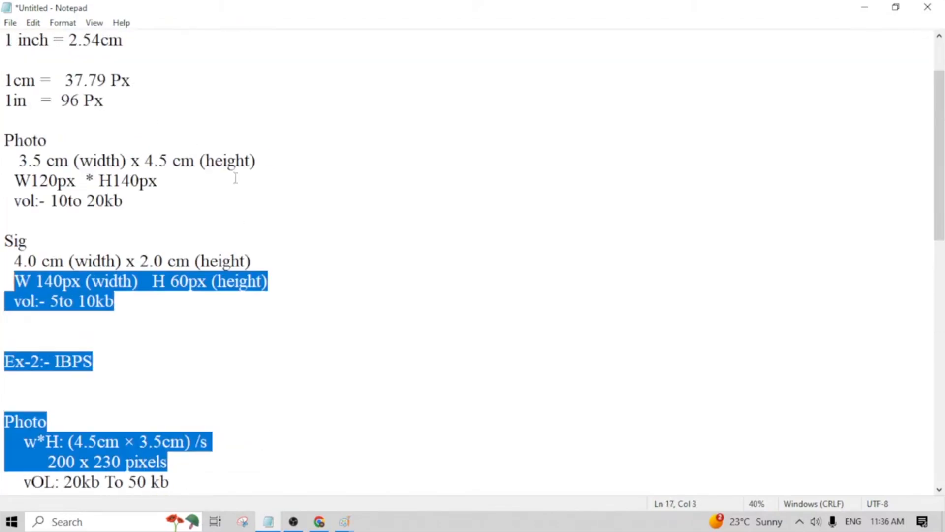
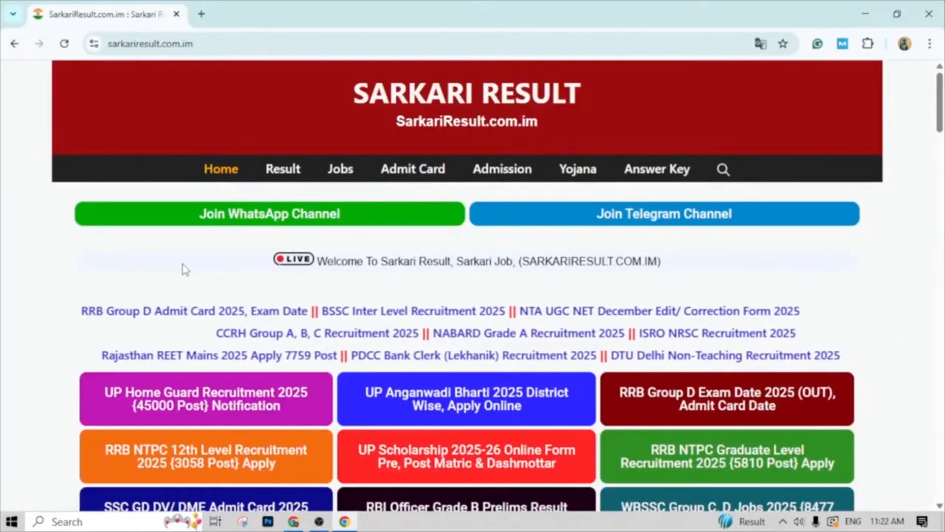
- Browse the latest jobs and results on the Sarkari Result home page, then open and look through the full results list
scroll(205, 317, down, 5)
scroll(196, 374, down, 3)
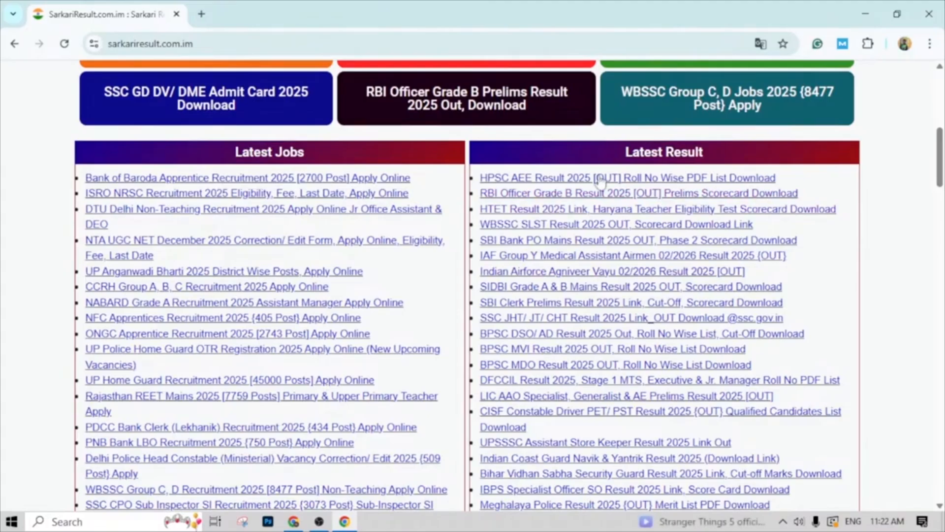
scroll(654, 182, down, 7)
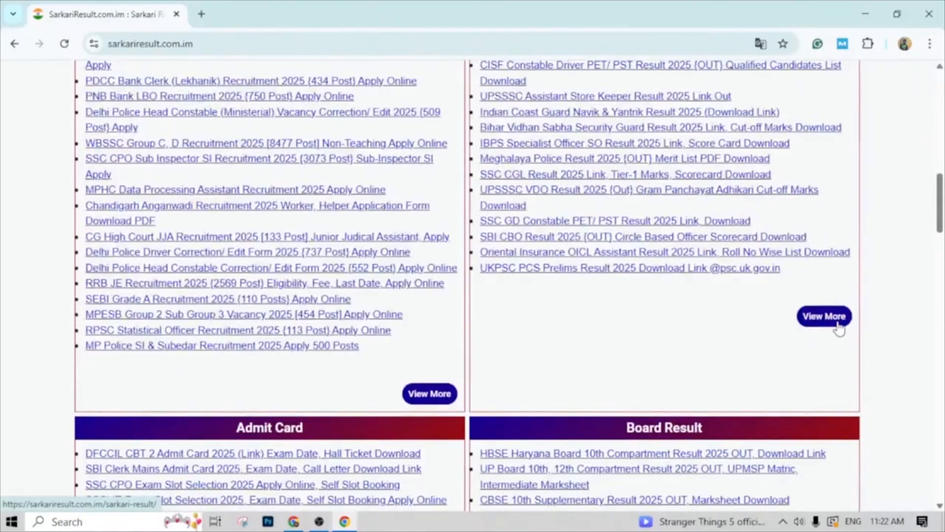
scroll(566, 347, down, 13)
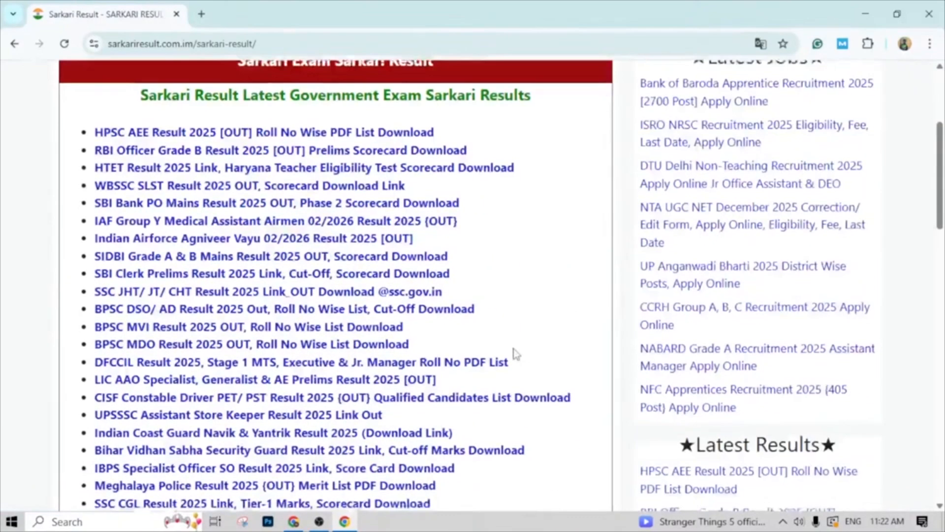
scroll(515, 354, down, 1)
scroll(516, 354, up, 11)
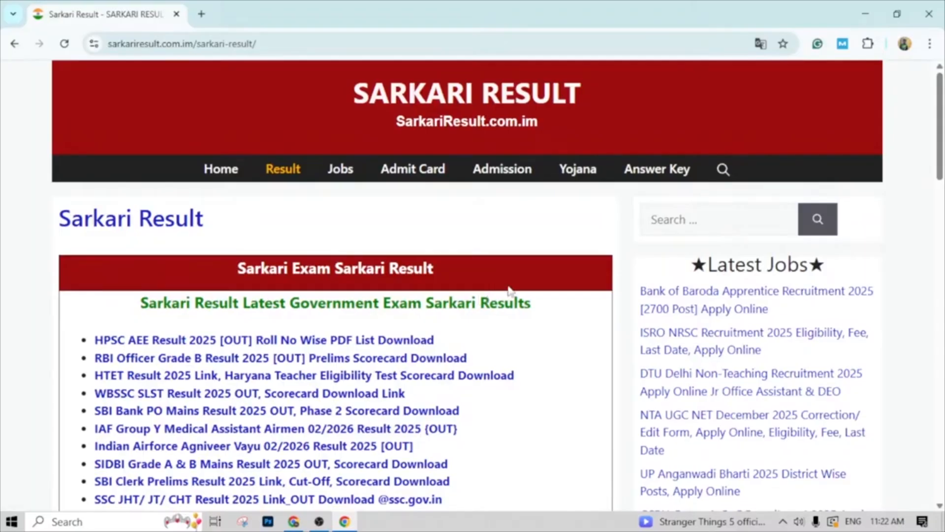
- Return to the Sarkari Result home page and open the full Admit Card list
click(15, 44)
scroll(424, 169, down, 5)
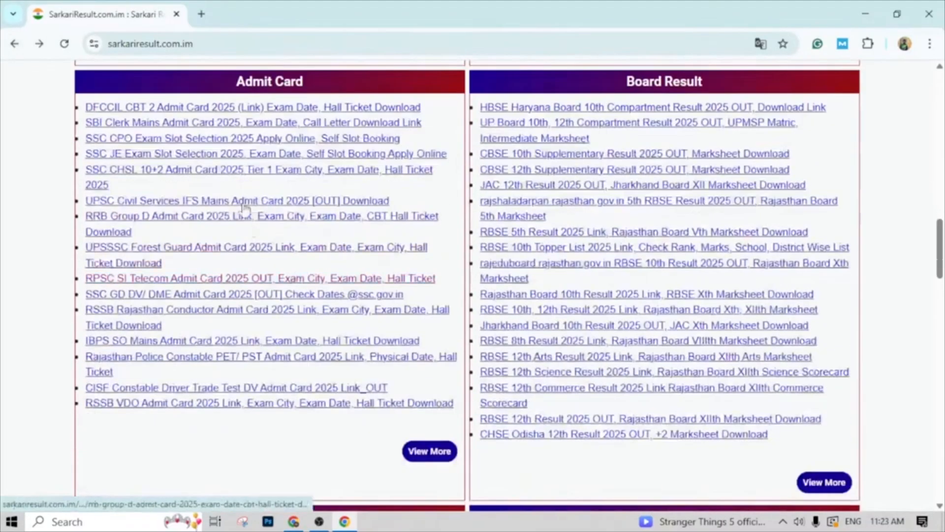
click(435, 457)
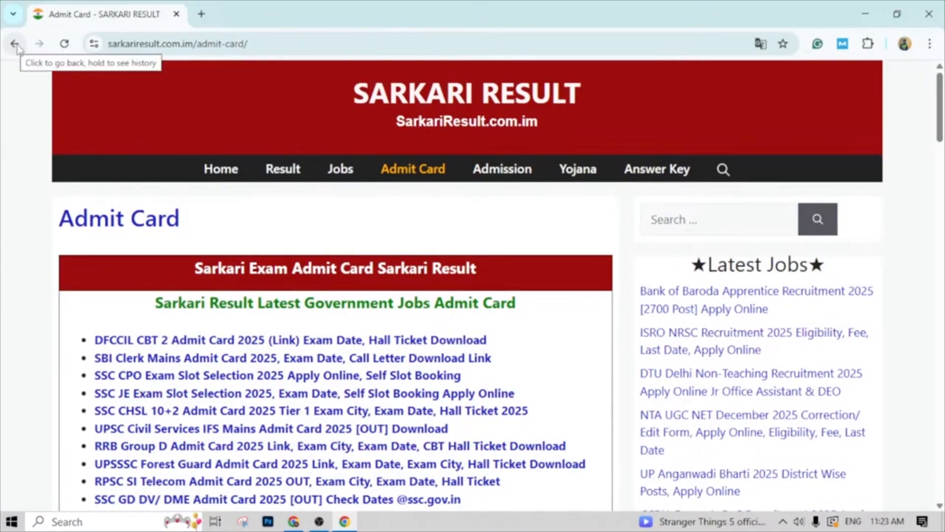
- Search Google for freejobalert 2025 in a new tab and open FreeJobAlert's All India government jobs page, dismissing the ad-blocker notice
click(201, 14)
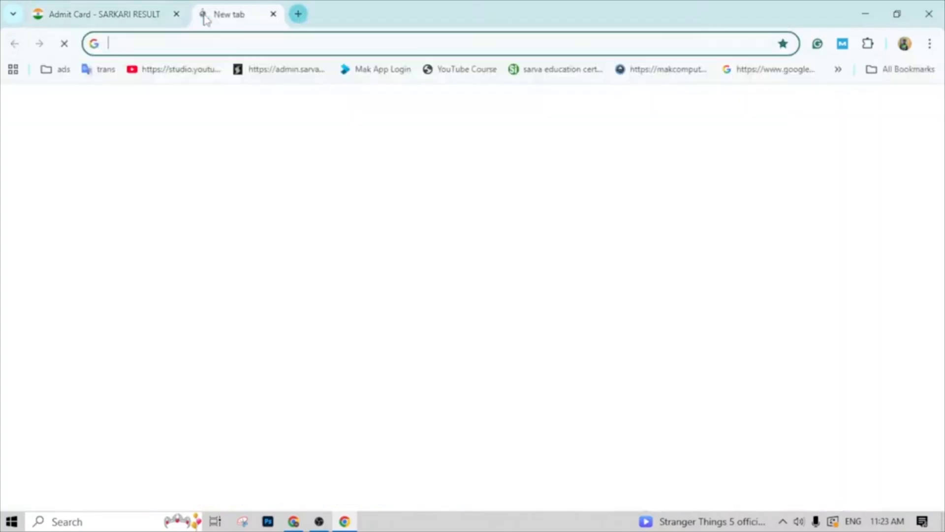
text(FREE)
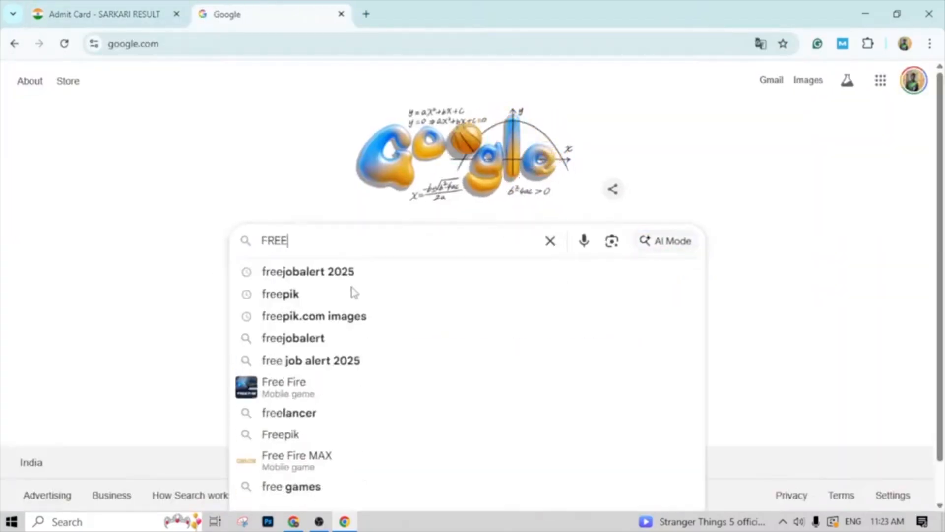
key(Down)
key(Return)
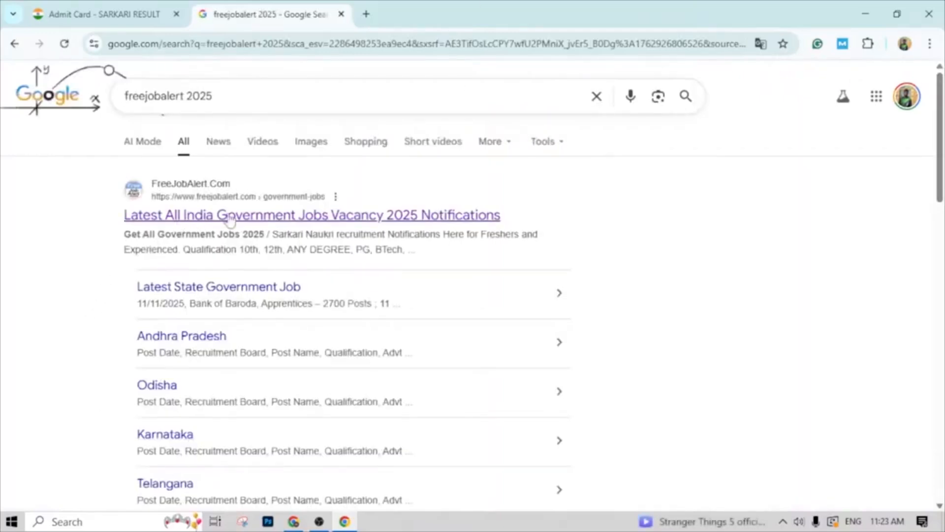
click(343, 226)
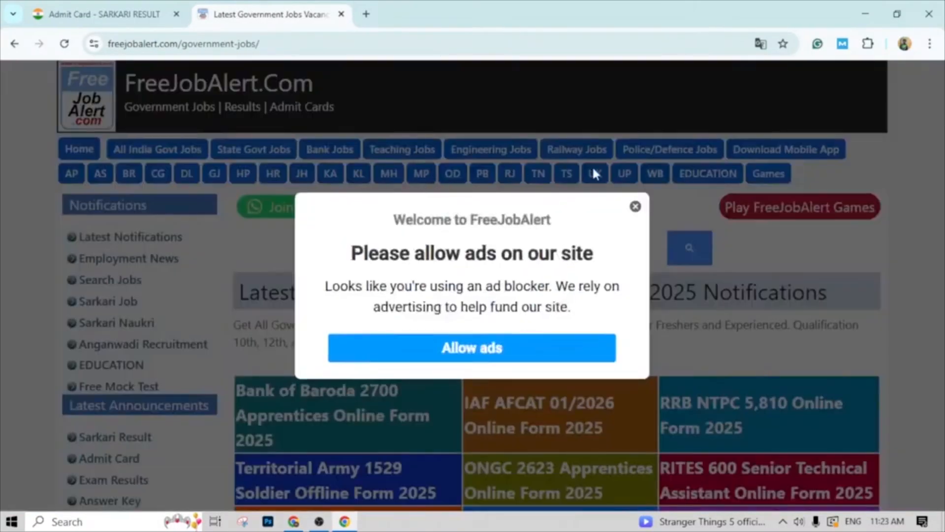
click(635, 207)
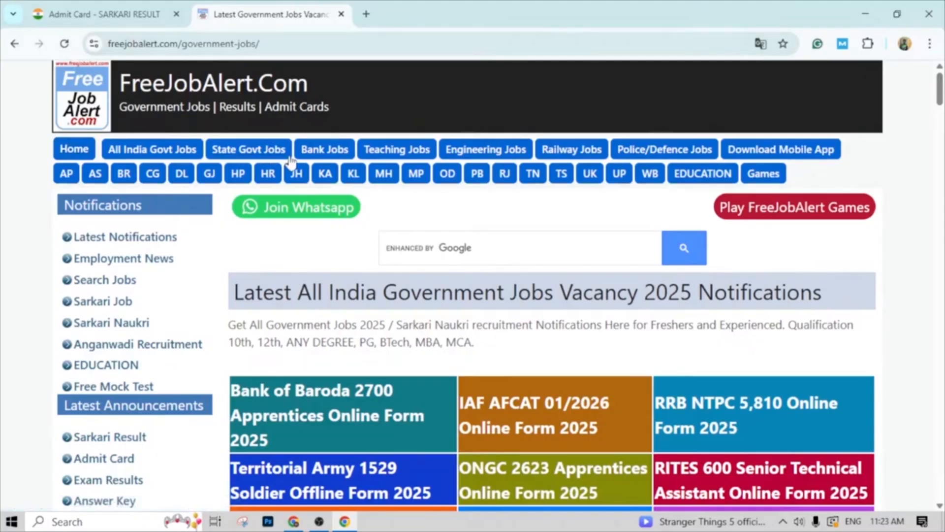
- Open FreeJobAlert's Bank Jobs page without allowing ads and browse down to the All Banks vacancy table
click(320, 154)
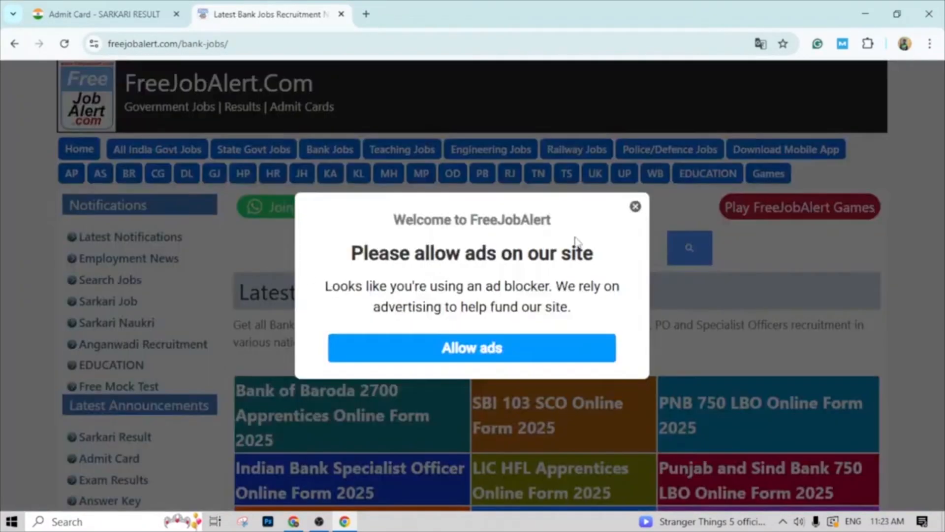
click(635, 206)
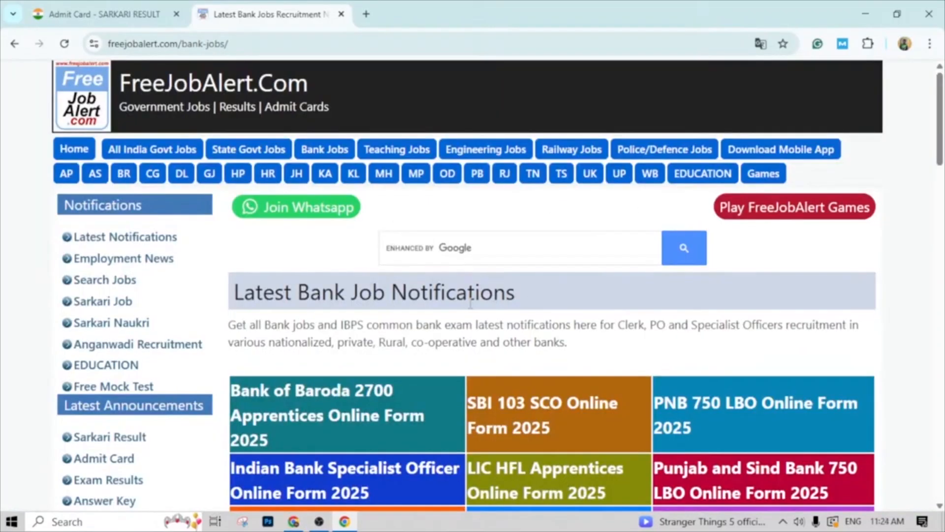
scroll(405, 353, down, 2)
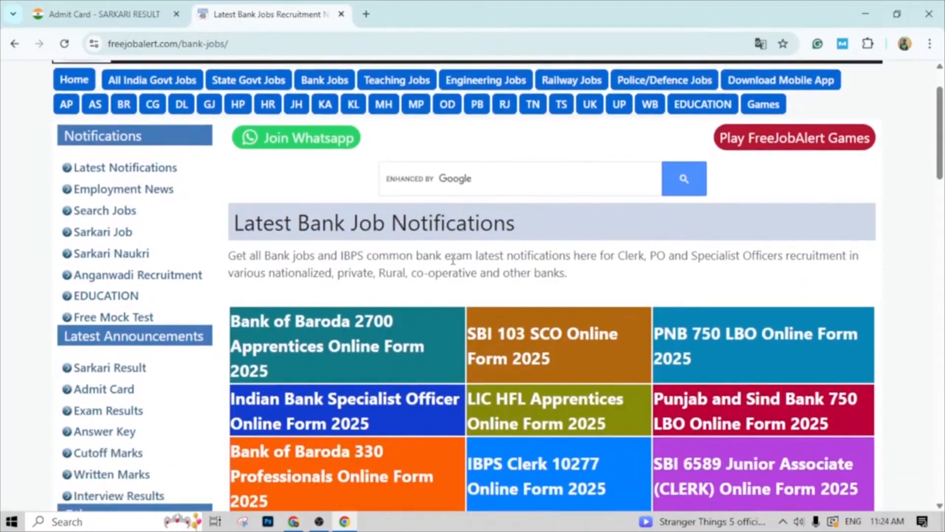
scroll(323, 340, down, 4)
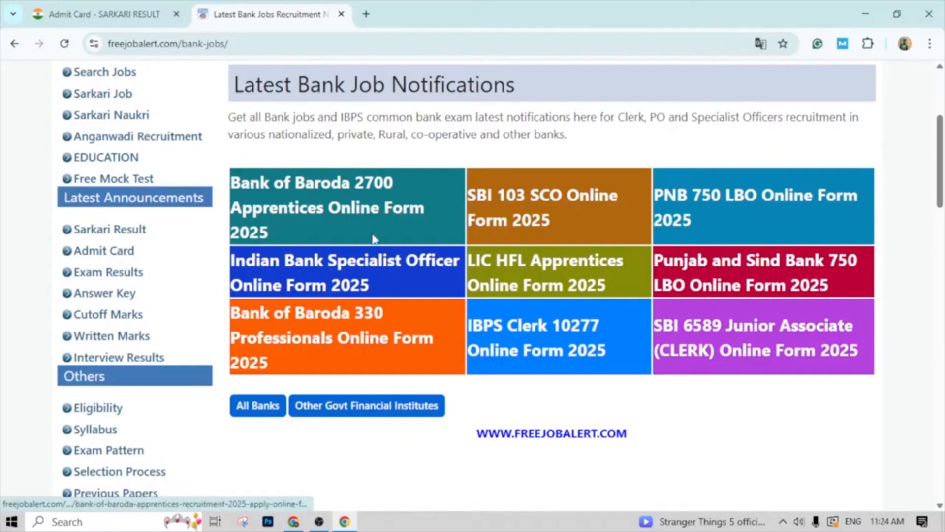
scroll(390, 261, down, 10)
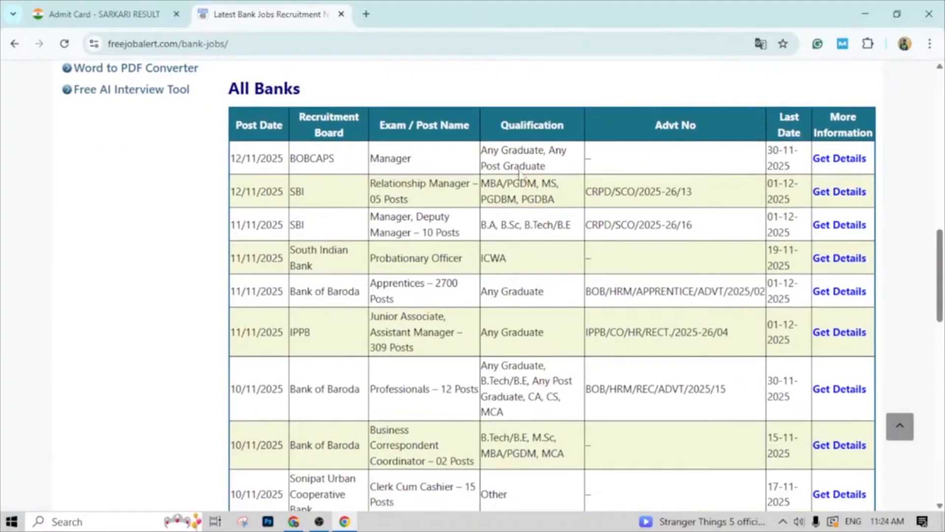
- Open the details of the BOBCAPS Manager vacancy and review its overview, eligibility, important dates and application instructions
click(855, 163)
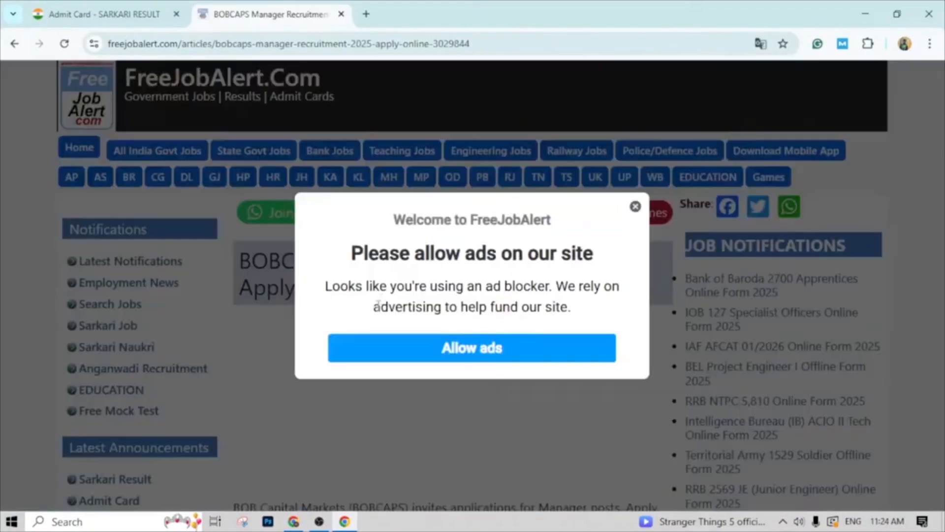
click(635, 207)
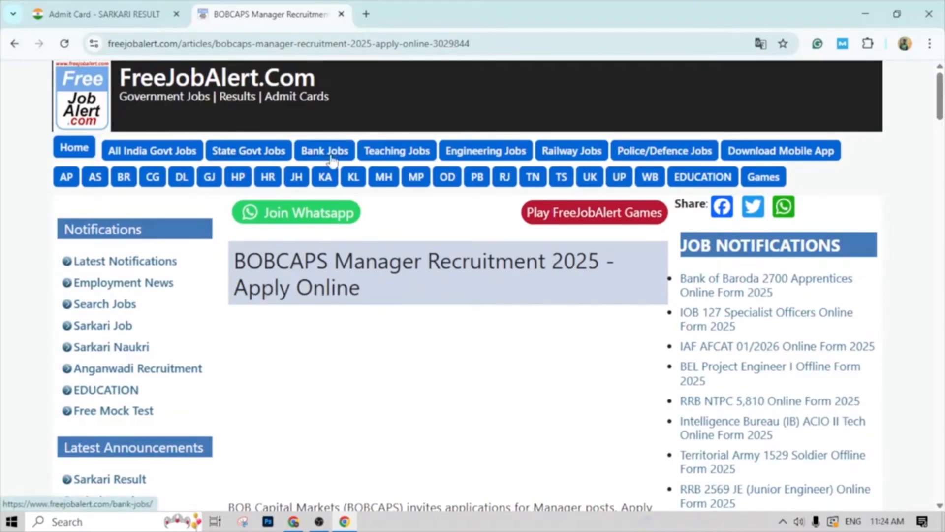
scroll(364, 288, down, 10)
scroll(364, 288, down, 6)
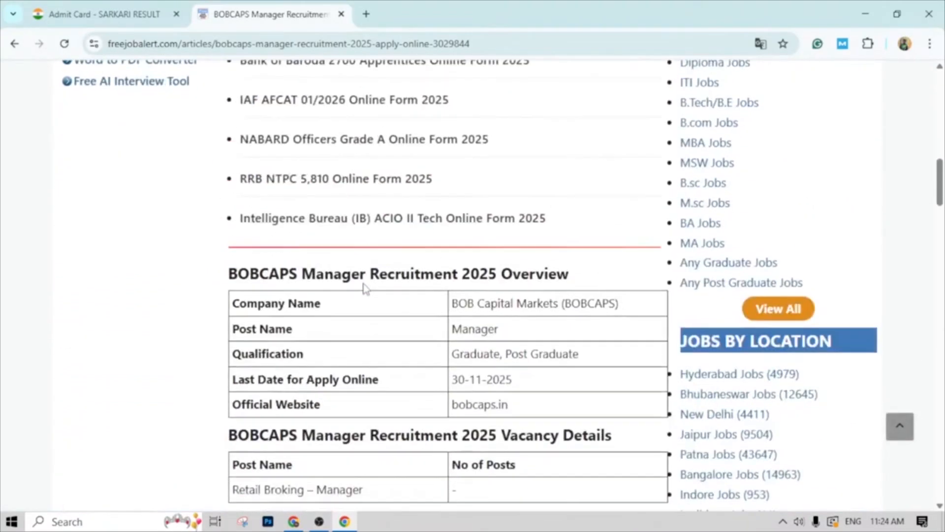
scroll(496, 248, up, 1)
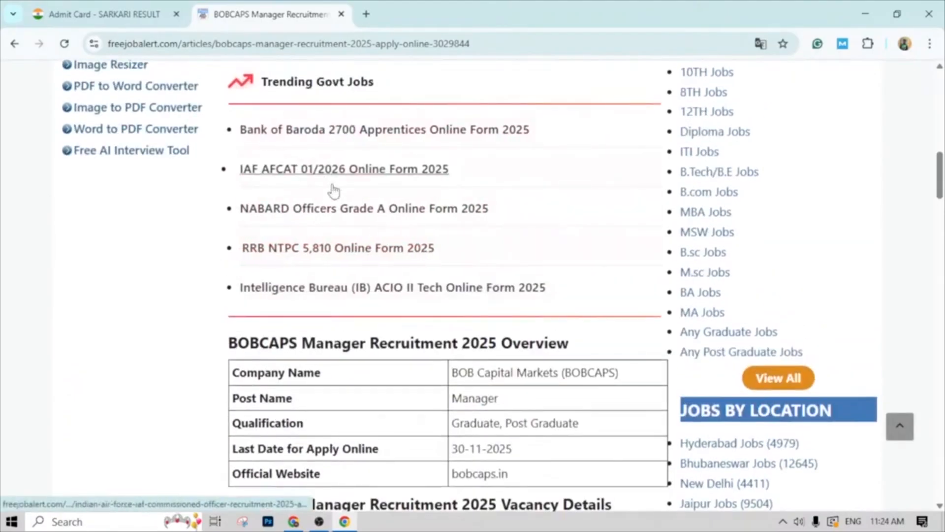
scroll(489, 318, down, 4)
scroll(490, 315, down, 2)
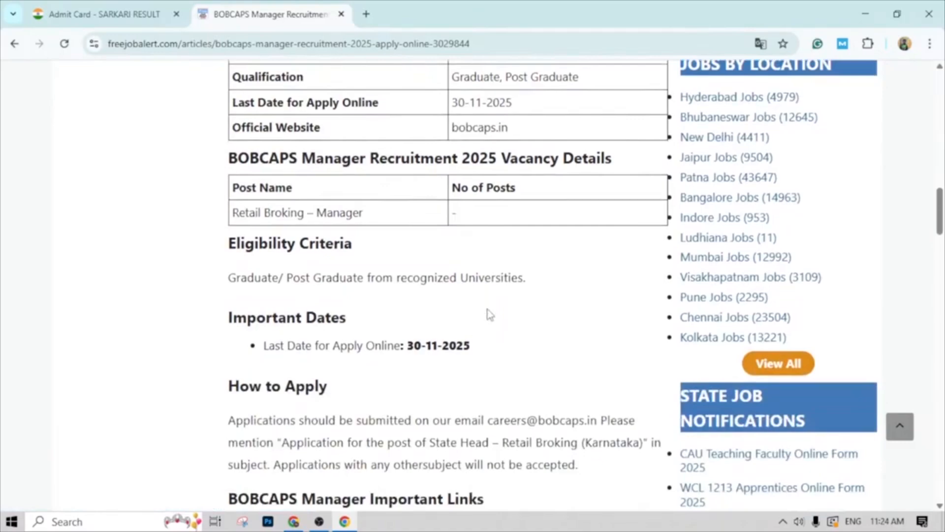
scroll(489, 315, up, 11)
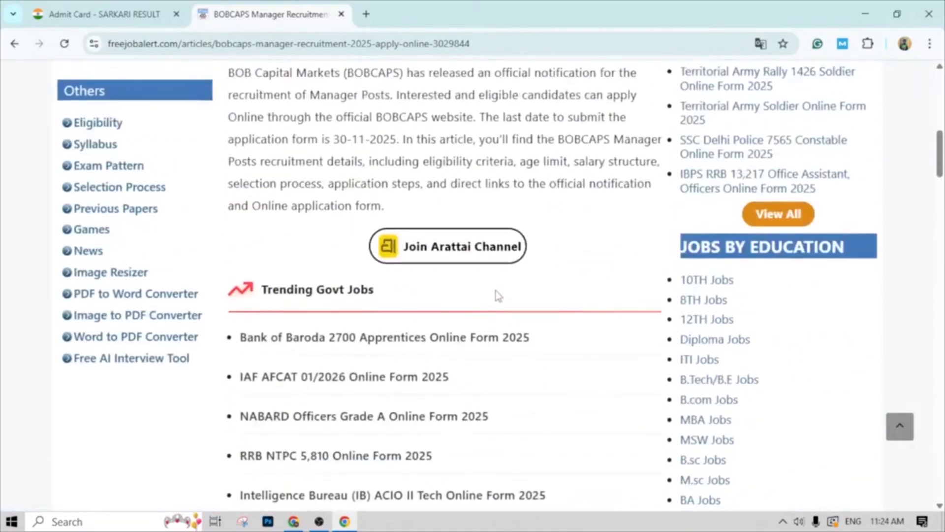
scroll(492, 221, up, 1)
scroll(409, 98, up, 2)
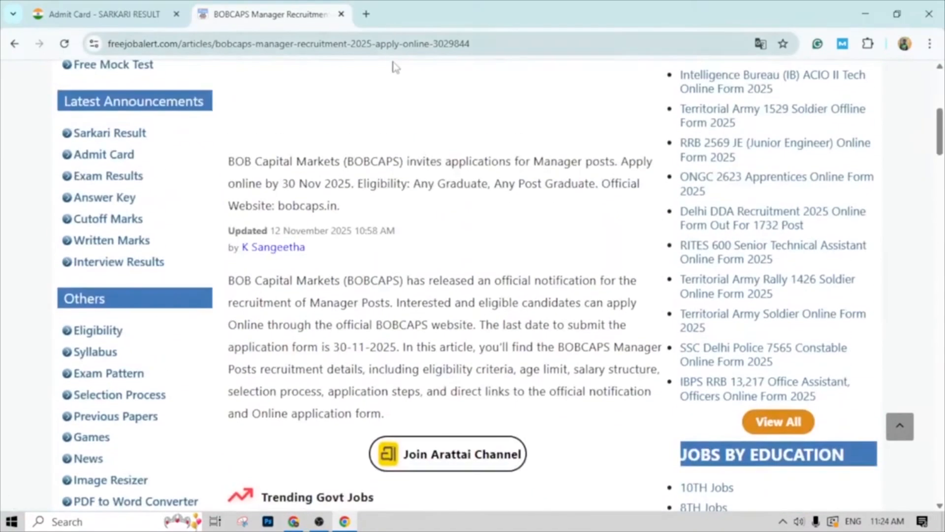
- Search Google for nielit in a new tab
click(363, 16)
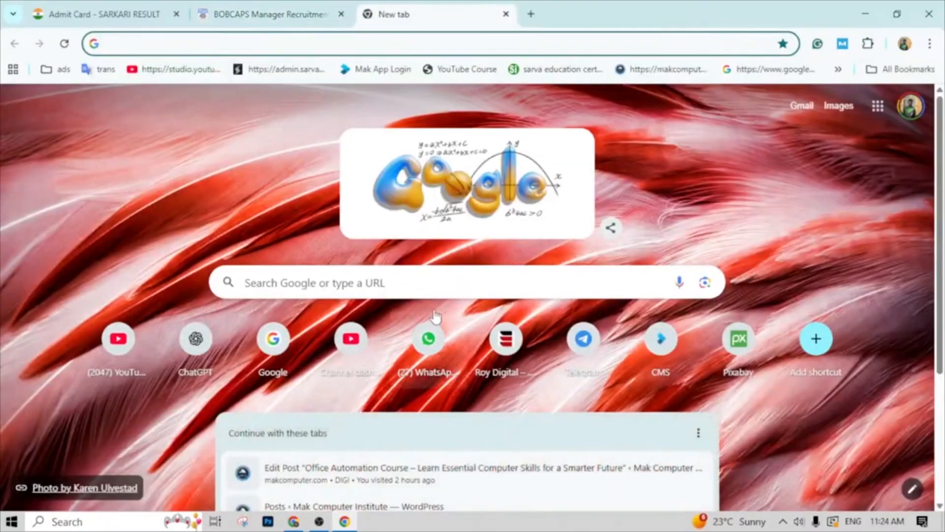
click(433, 284)
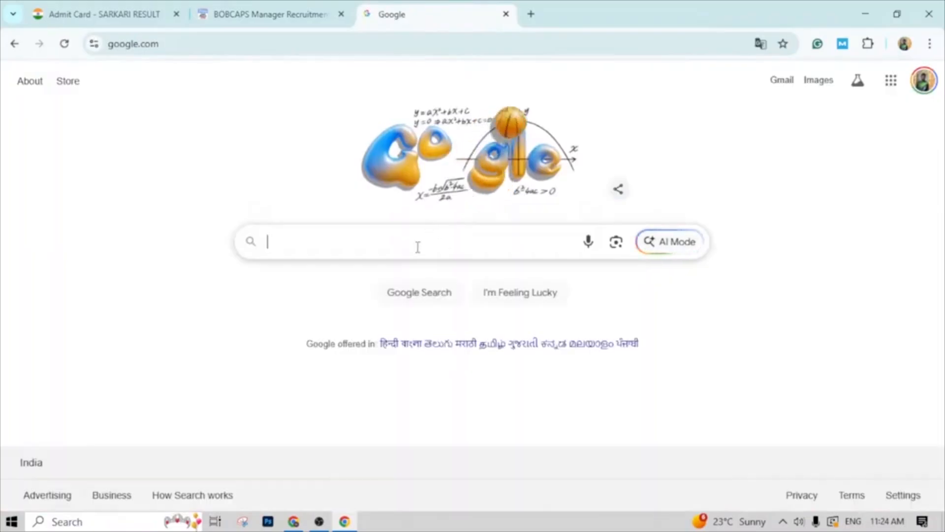
click(417, 246)
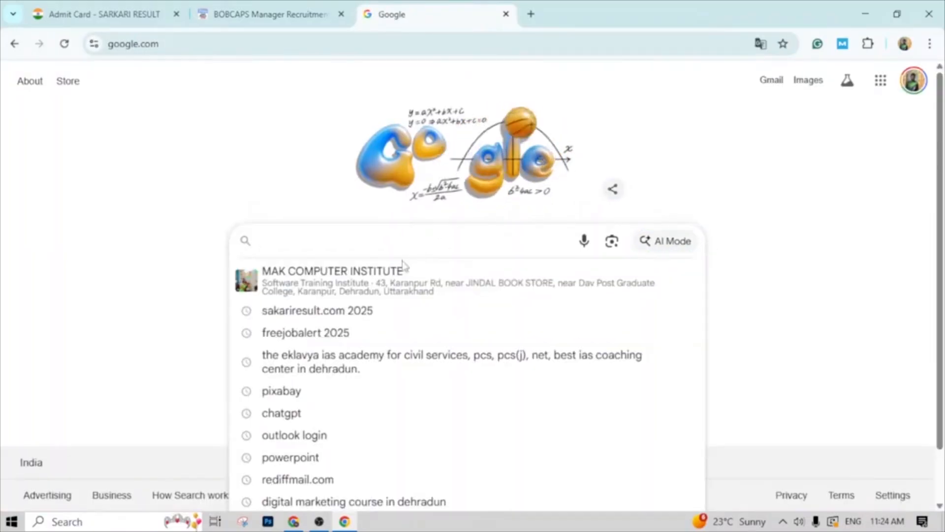
text(N)
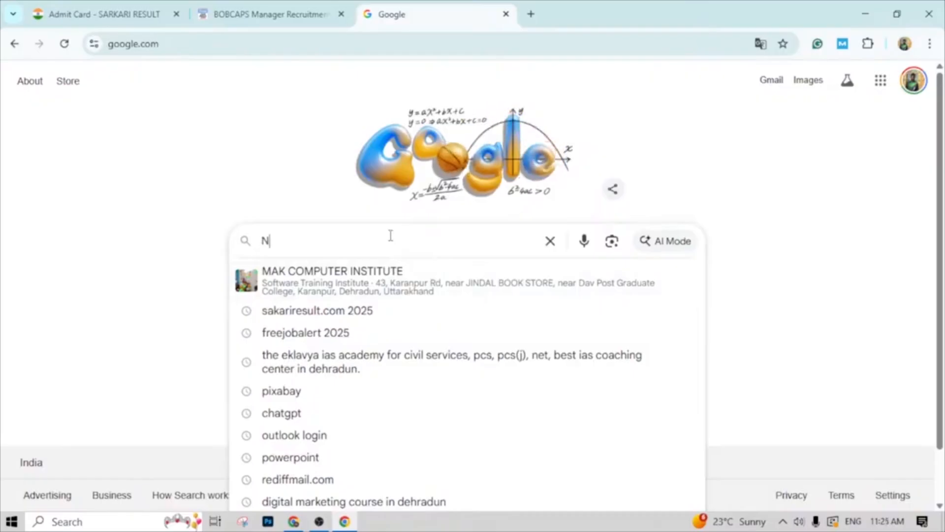
text(I)
key(Down)
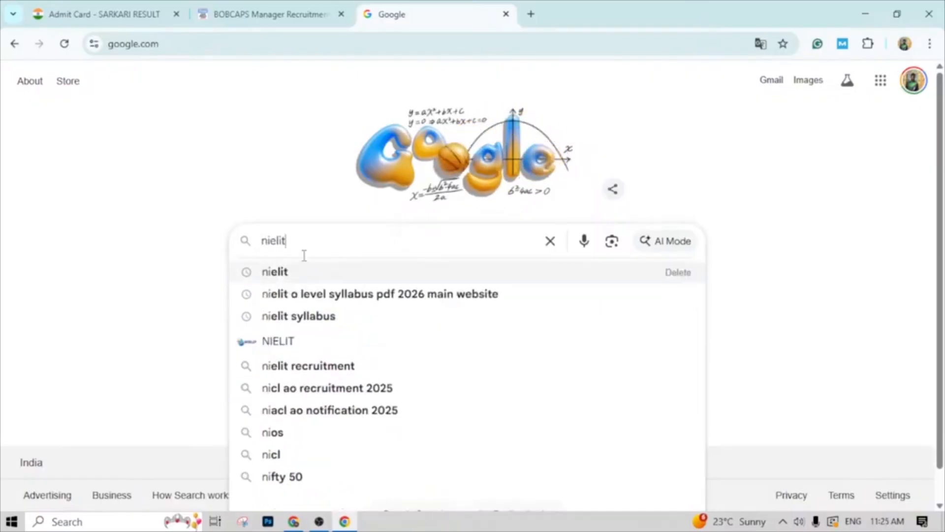
key(Return)
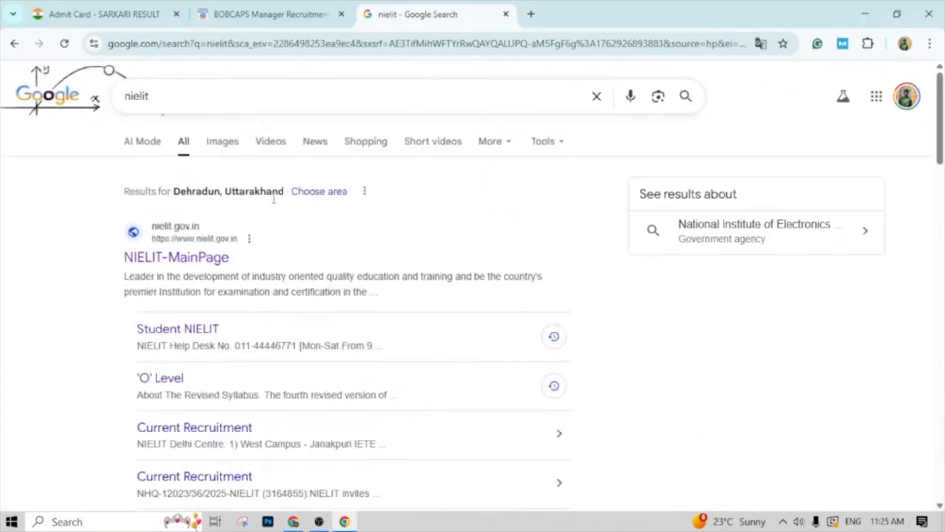
- Refine the search to nielit student.com and open the NIELIT student portal at student.nielit.gov.in
click(217, 100)
text(S)
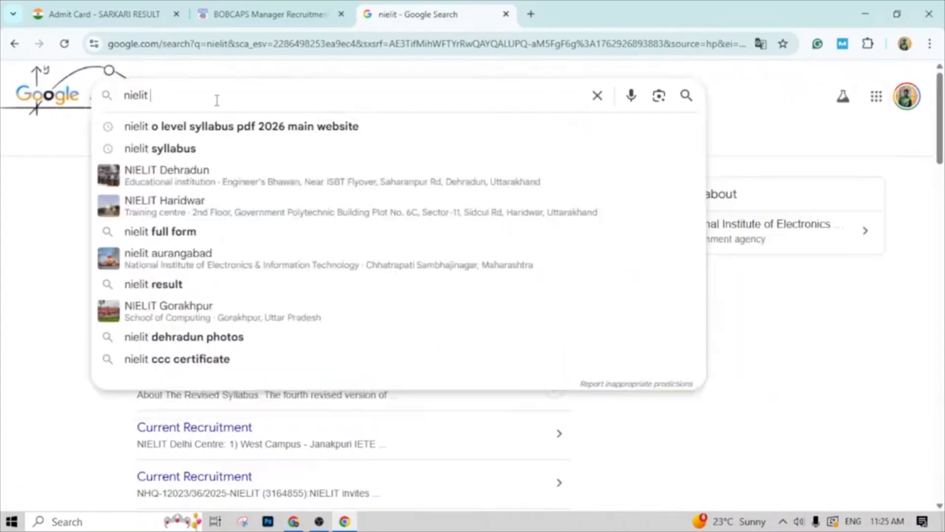
text(T)
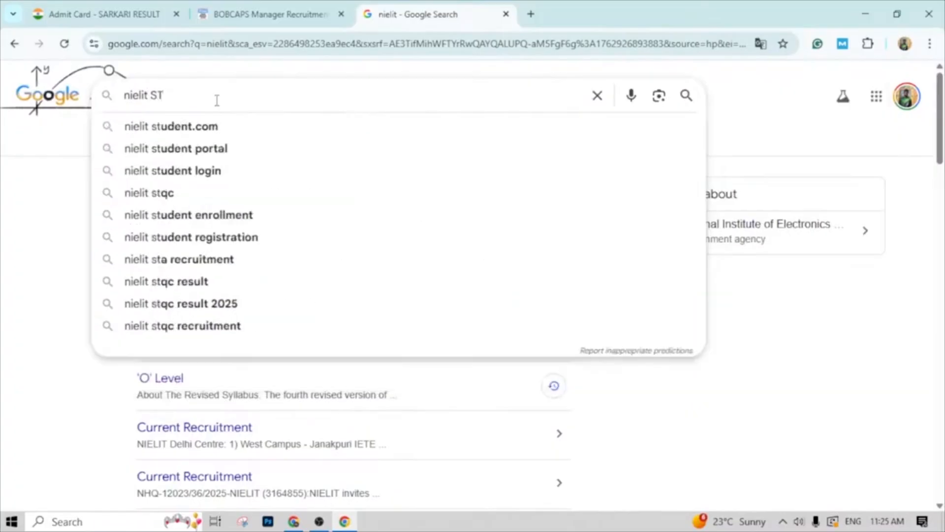
key(Down)
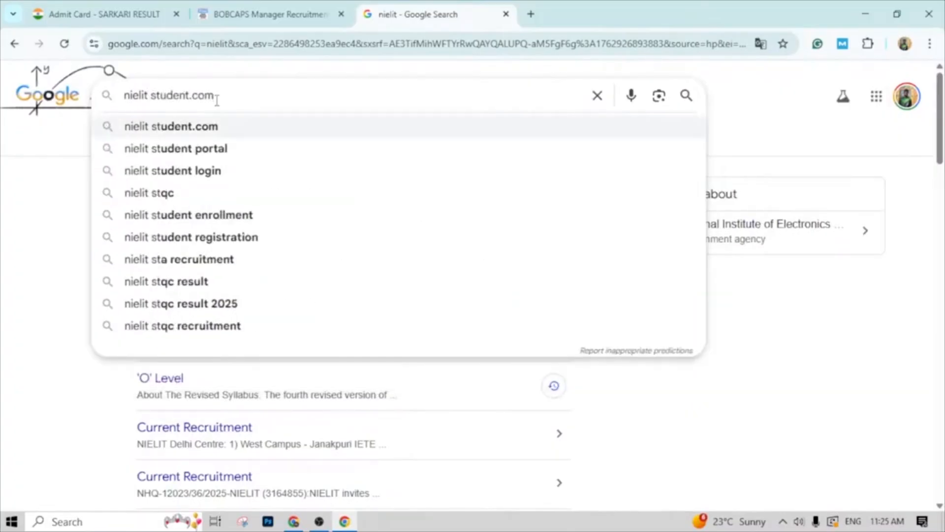
key(Return)
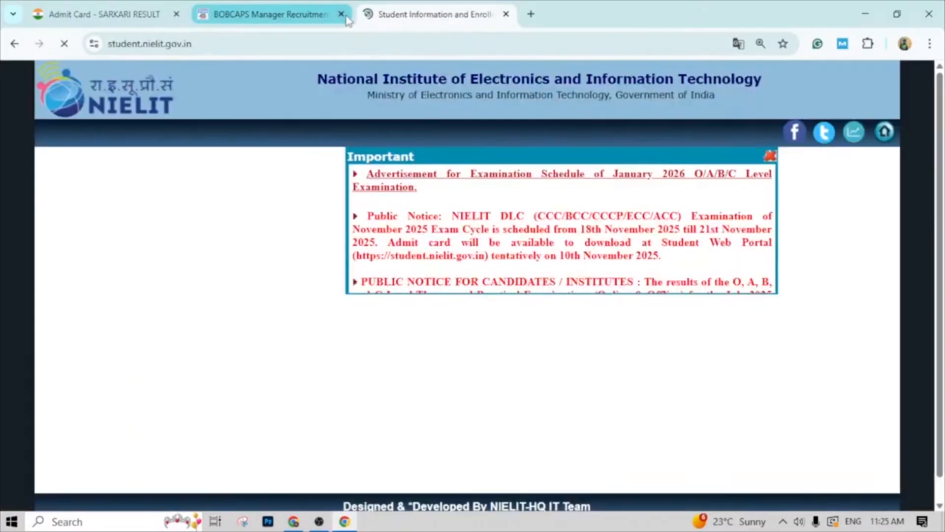
- Close the BOBCAPS Manager Recruitment and Sarkari Result Admit Card tabs, keeping only the NIELIT student portal open
click(341, 13)
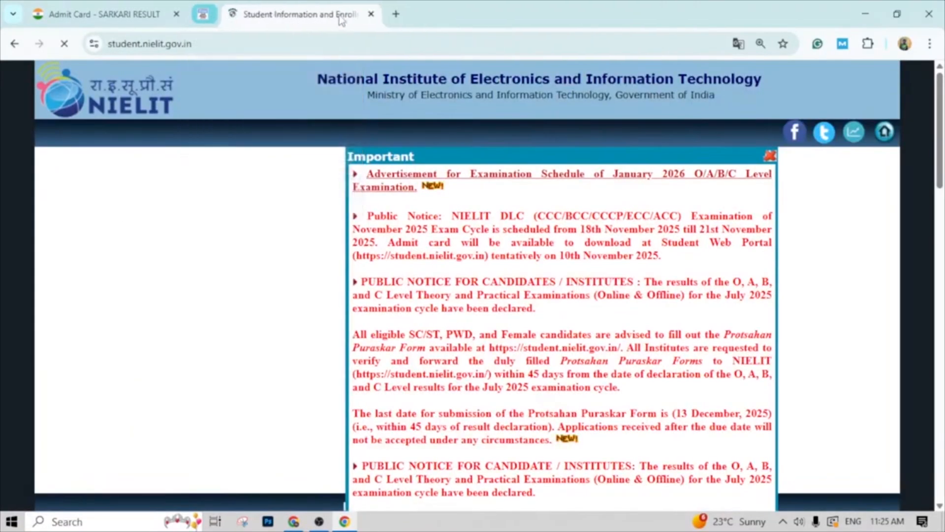
click(177, 15)
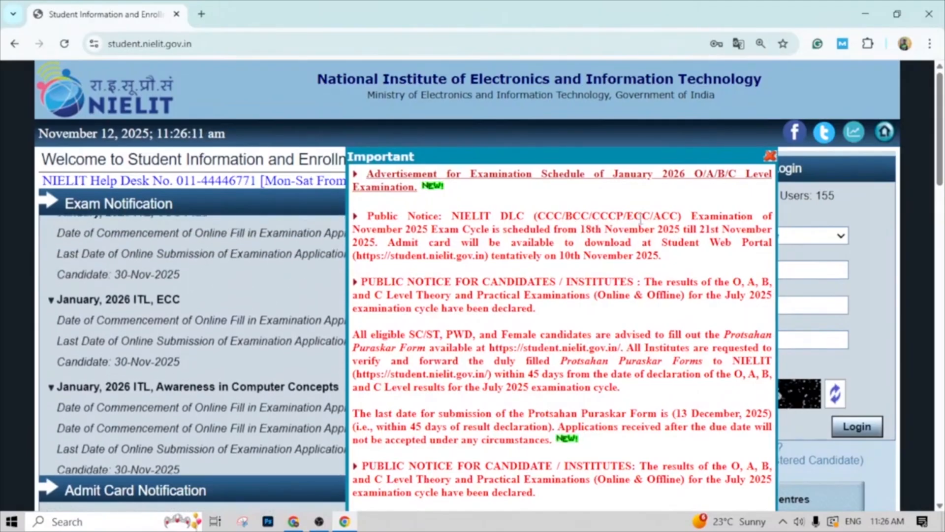
- Close the Important notice on the NIELIT student portal and look over the Exam Notification list
scroll(640, 220, down, 3)
scroll(374, 234, up, 3)
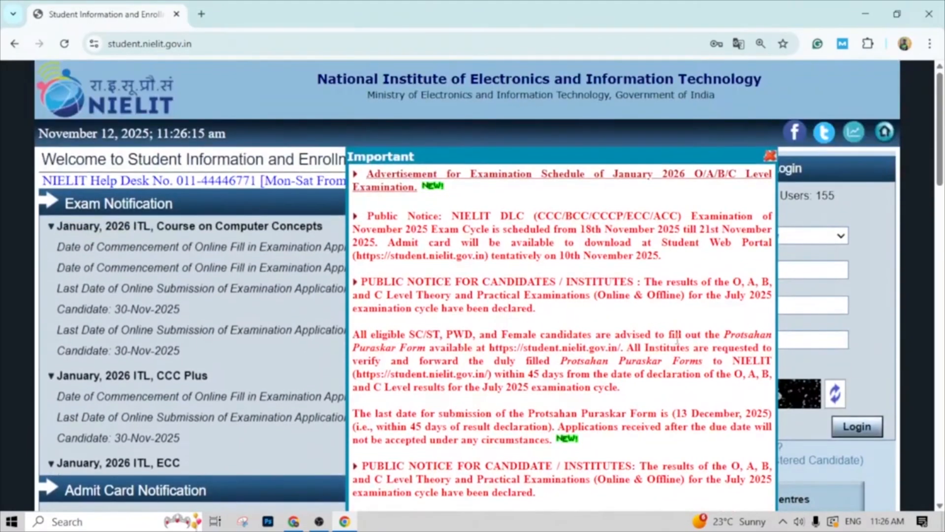
click(770, 157)
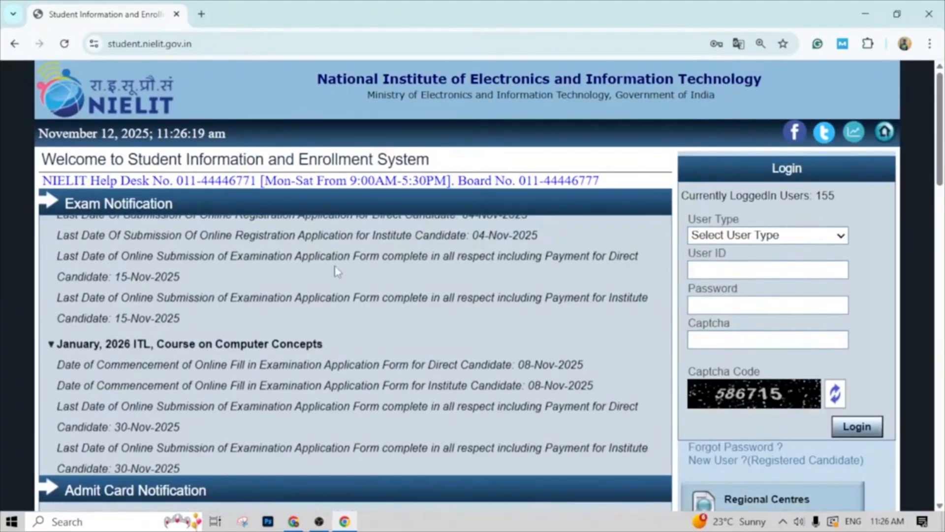
scroll(315, 261, down, 3)
scroll(384, 237, up, 4)
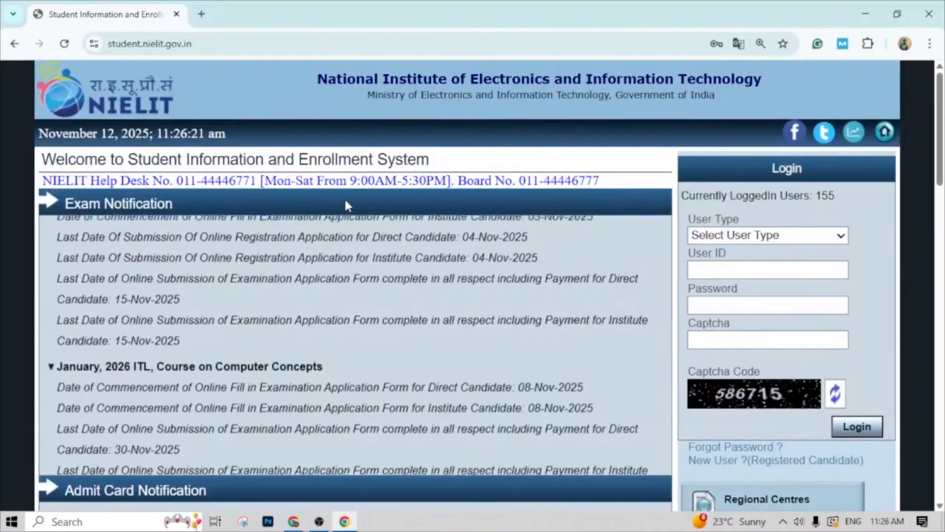
- Open the portal's online application course list and choose Course on Computer Concepts (CCC) under IT Literacy Programme
scroll(787, 217, down, 3)
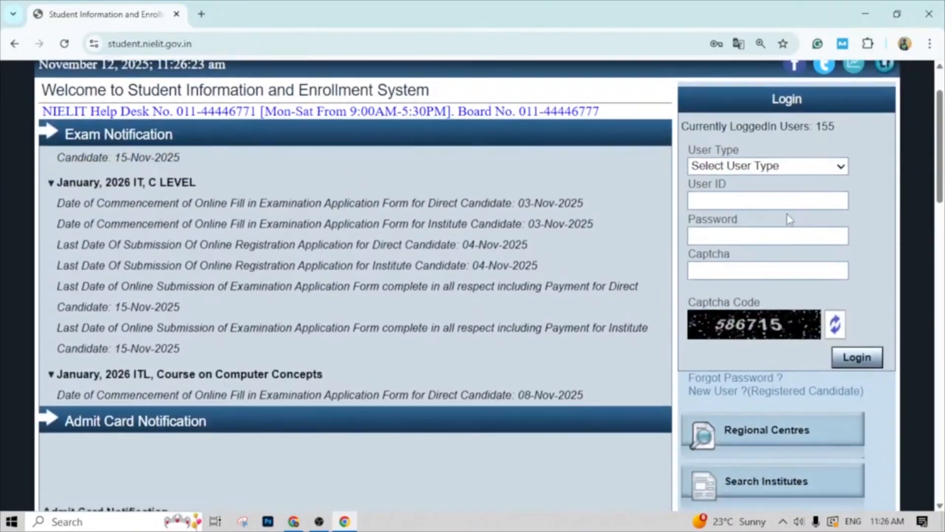
scroll(789, 218, down, 4)
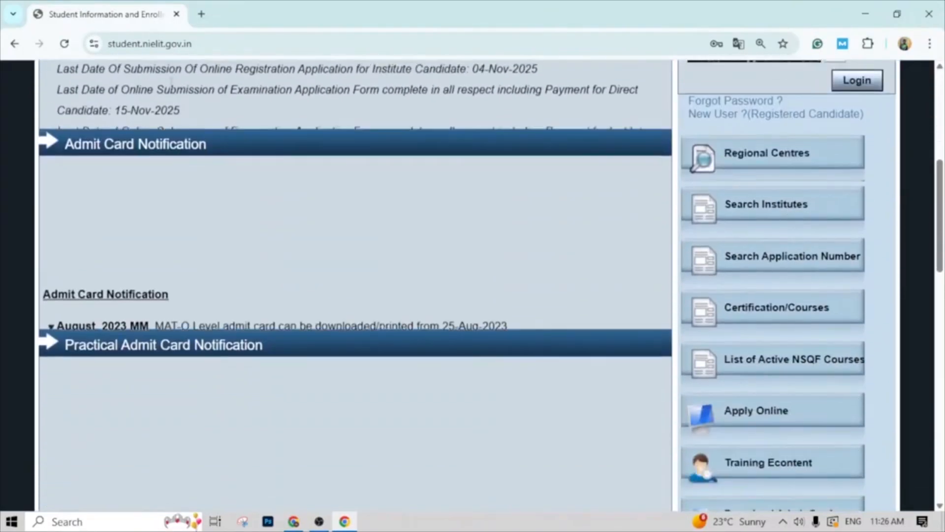
scroll(689, 173, down, 1)
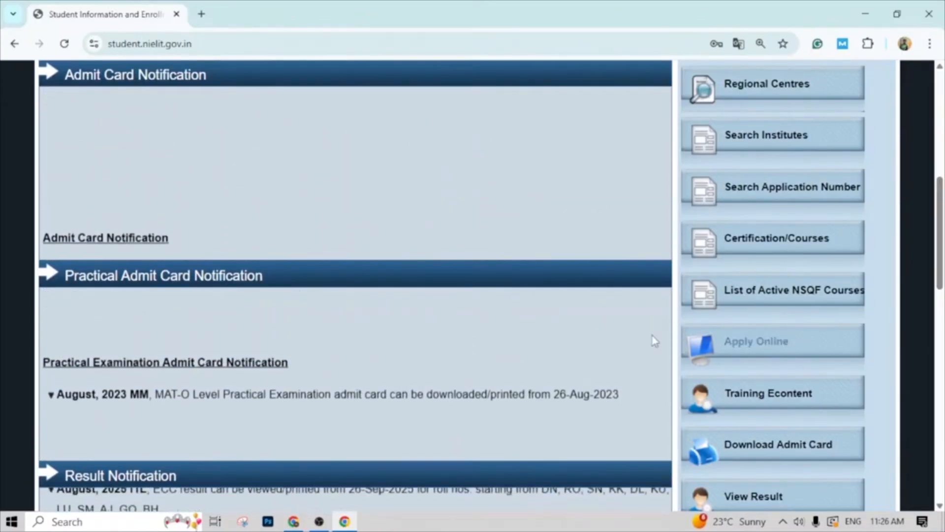
click(769, 344)
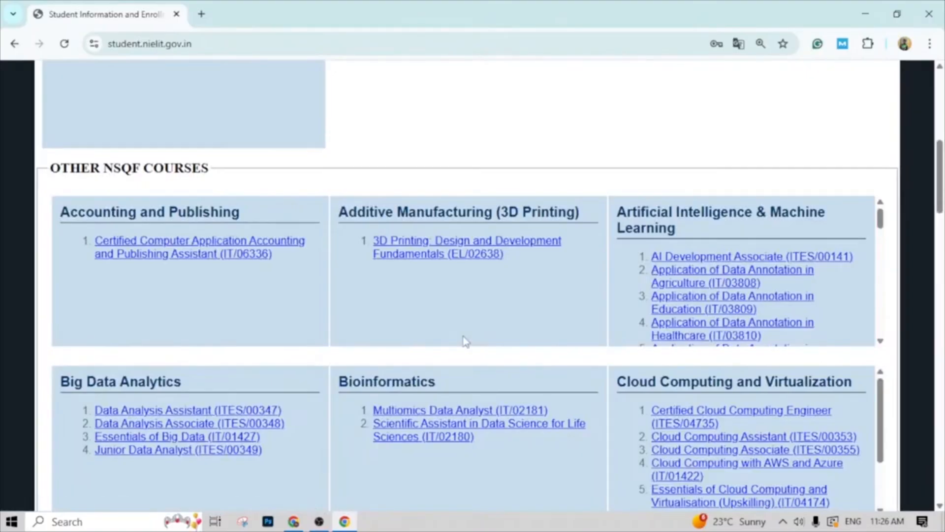
scroll(465, 341, up, 8)
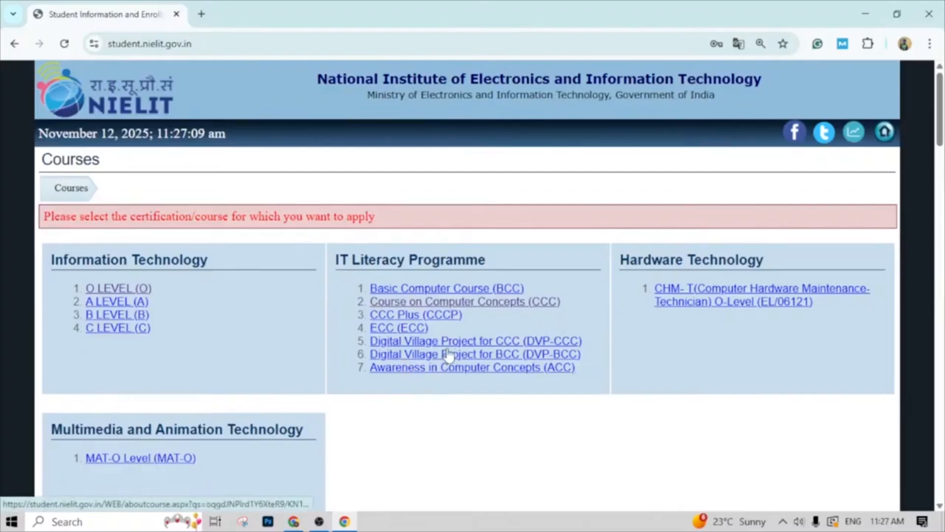
click(500, 302)
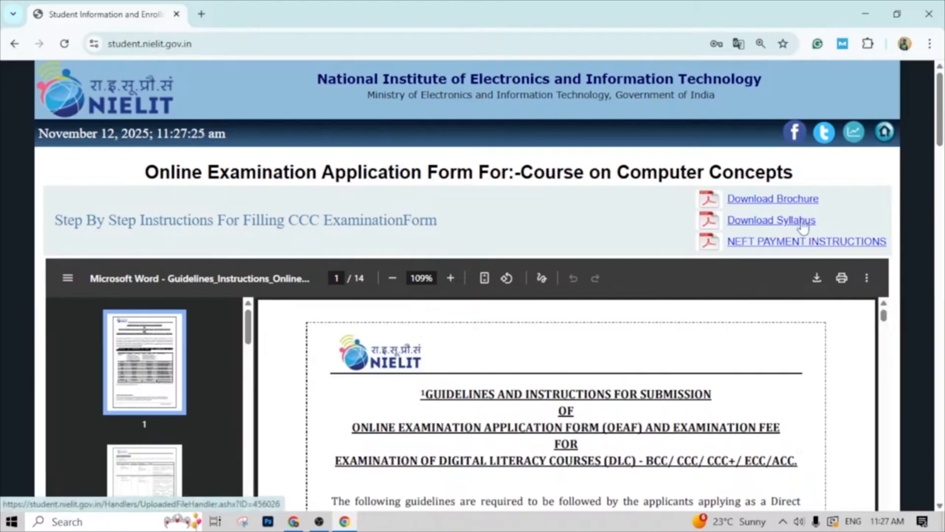
- Skim the CCC examination form guidelines, covering the submission schedule, course eligibility, prerequisites and image specifications, through to the last page thumbnail
scroll(345, 396, down, 2)
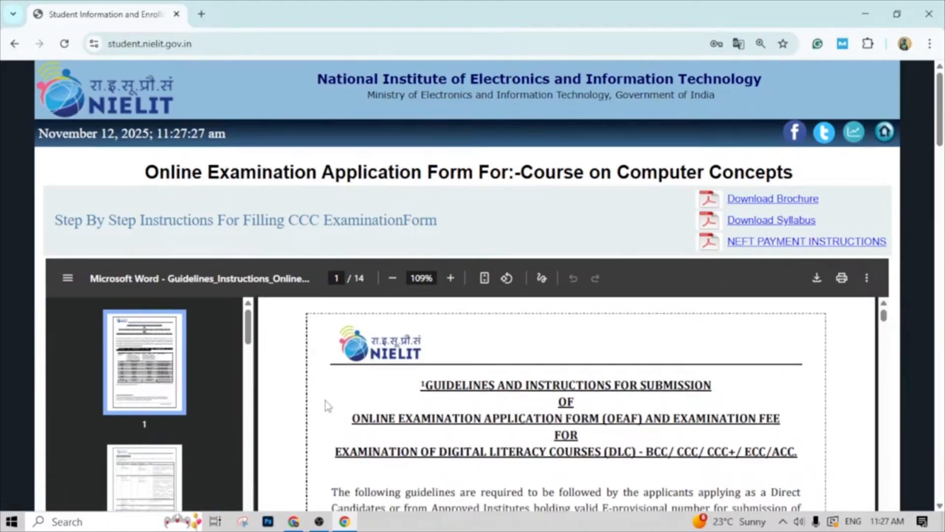
scroll(370, 373, down, 5)
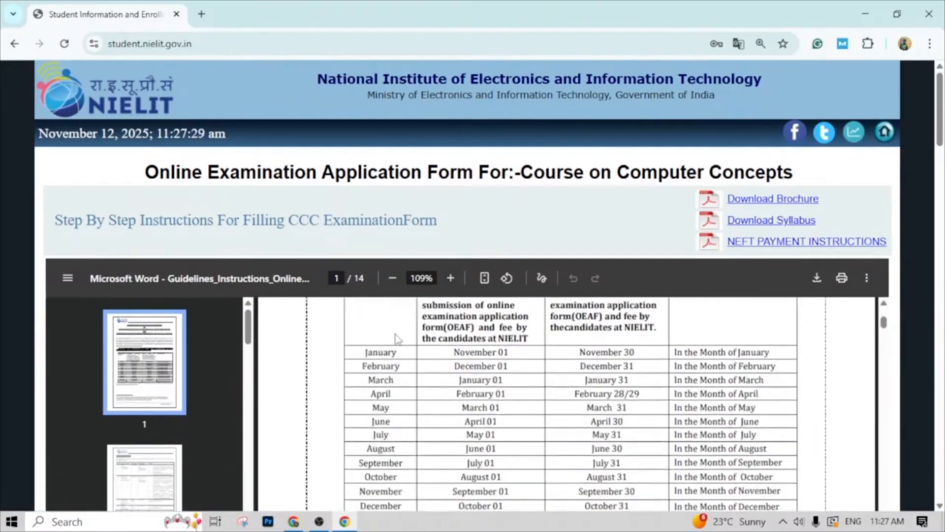
scroll(395, 341, down, 2)
scroll(385, 352, down, 10)
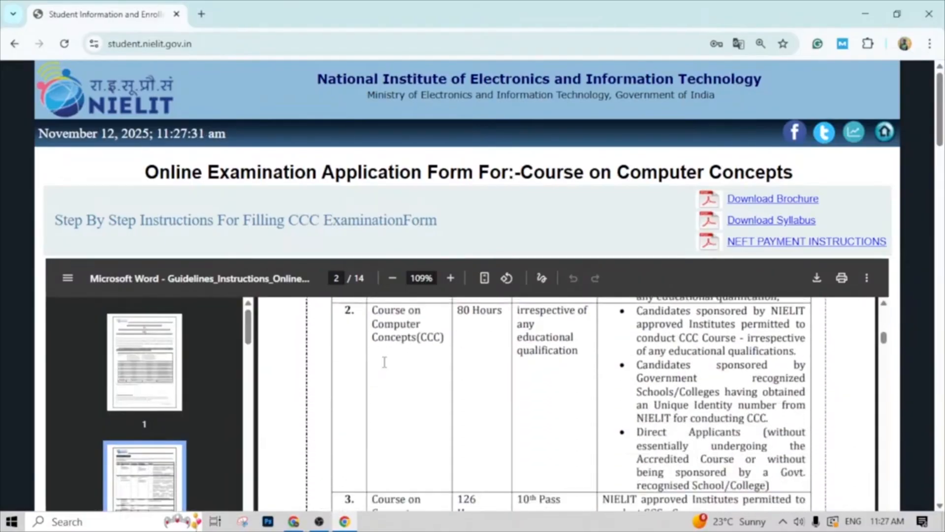
scroll(197, 380, down, 3)
scroll(322, 415, down, 6)
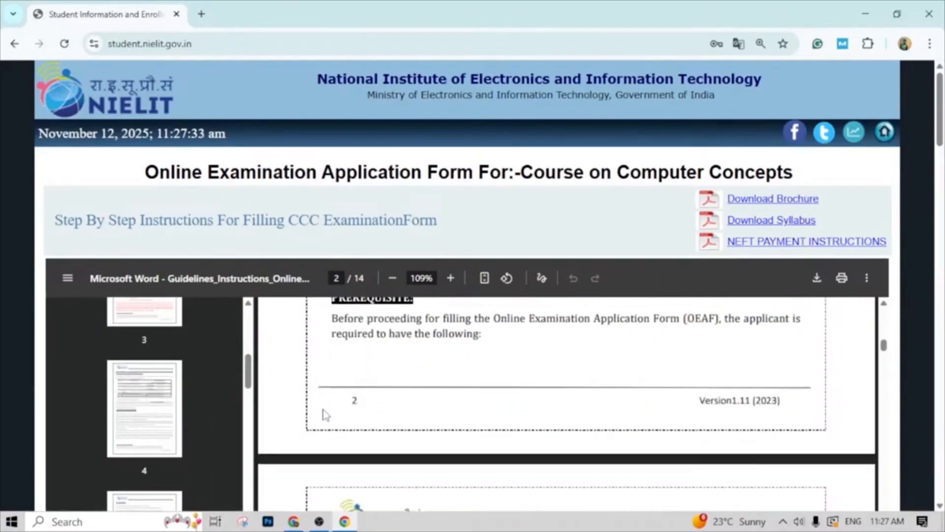
scroll(325, 415, down, 8)
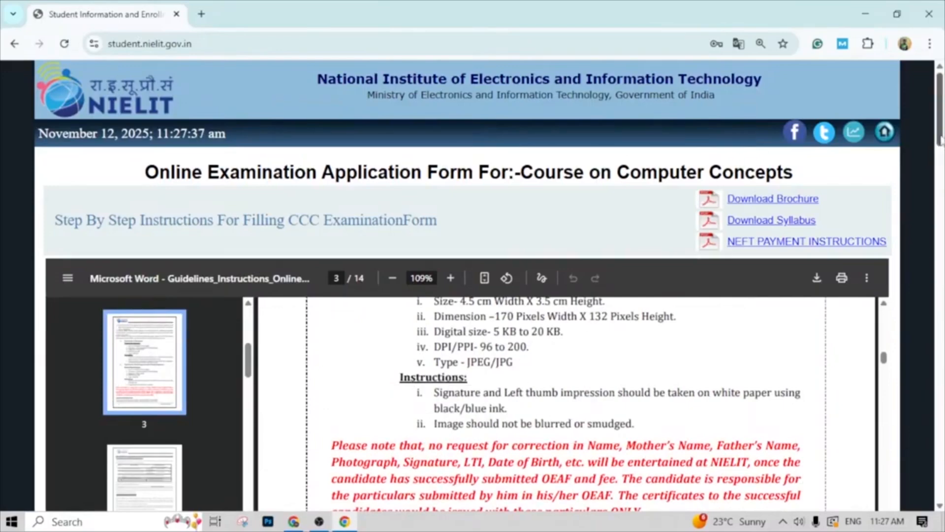
scroll(940, 140, down, 5)
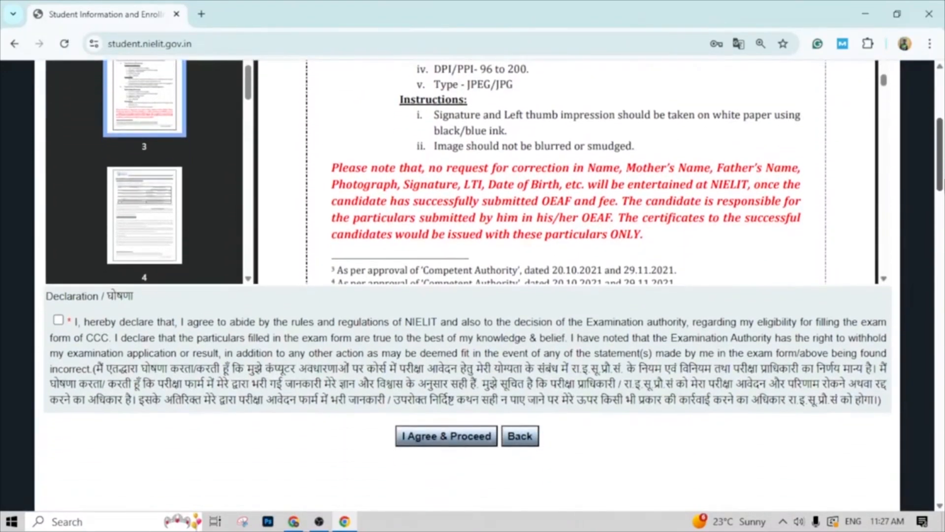
scroll(566, 173, up, 10)
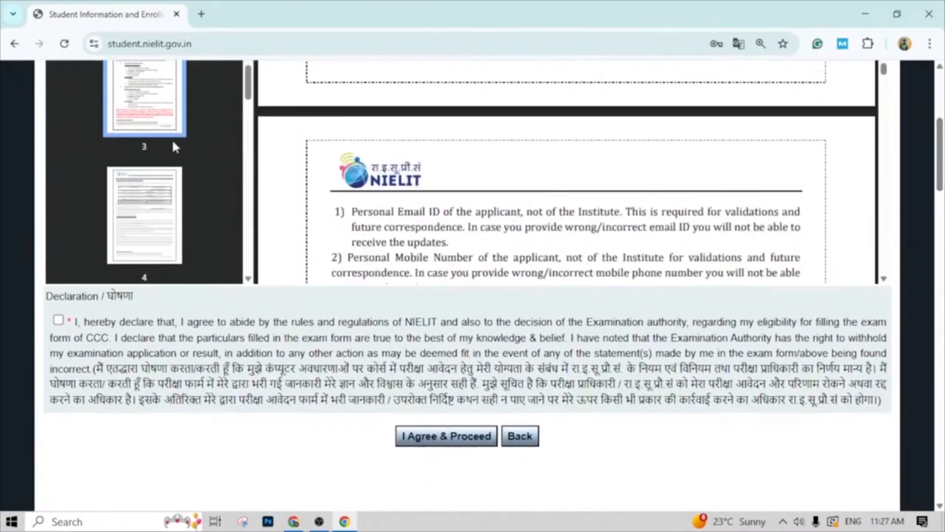
scroll(138, 246, down, 15)
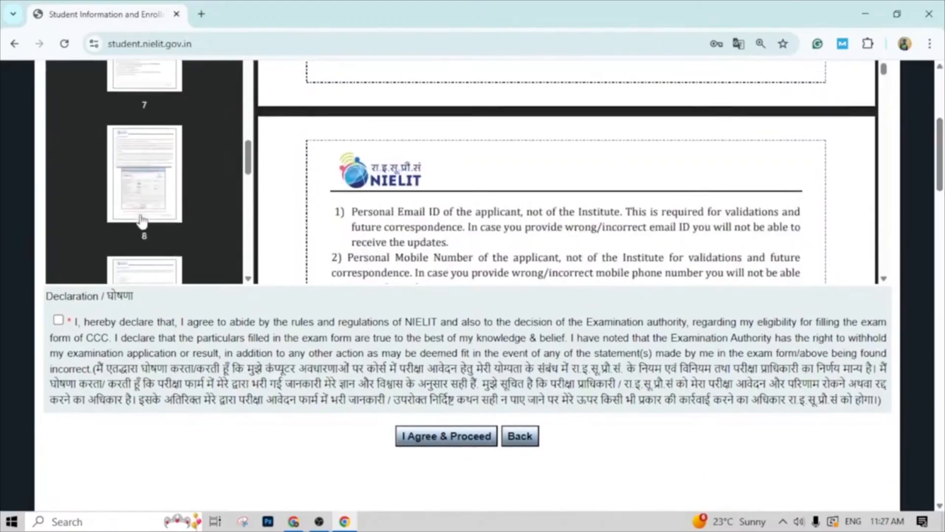
scroll(142, 221, down, 5)
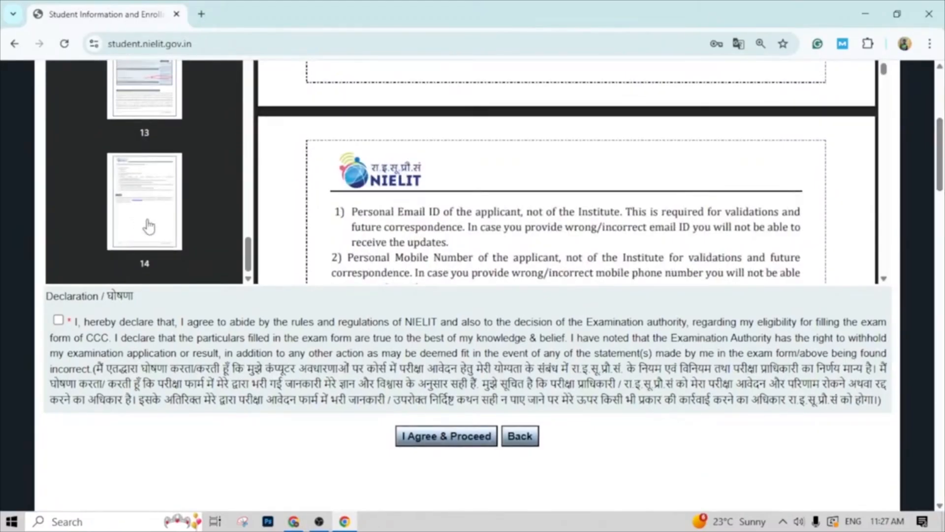
- Go back through the guidelines to examine the course duration and eligibility table and the monthly schedule for submitting exam applications
scroll(409, 218, up, 2)
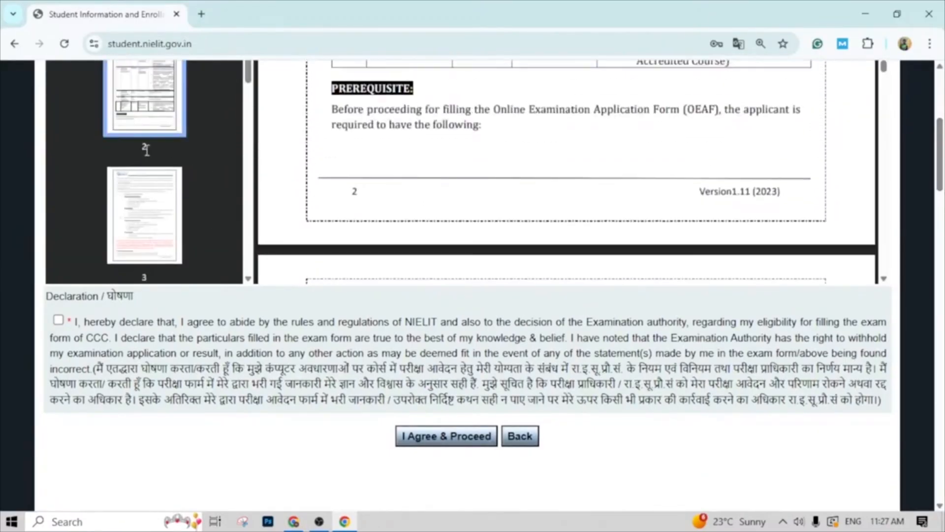
scroll(147, 149, up, 3)
scroll(440, 165, up, 8)
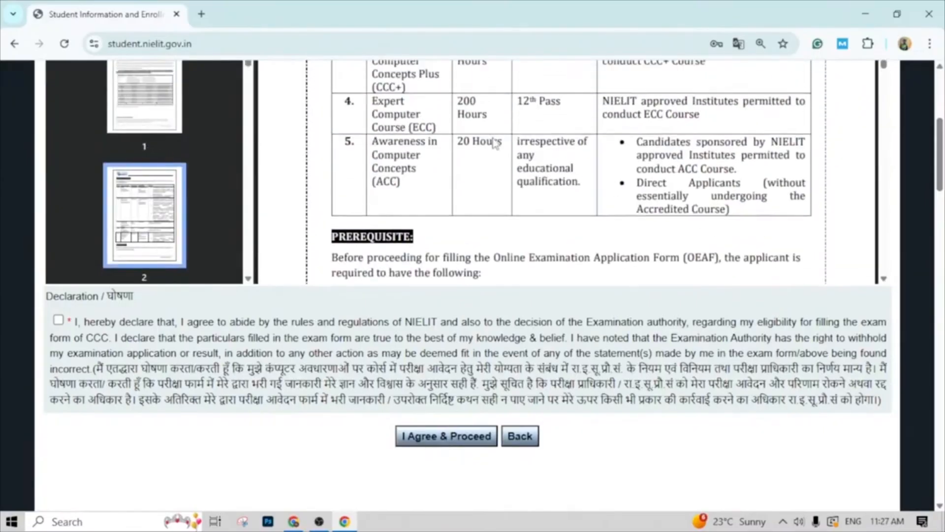
scroll(440, 165, up, 1)
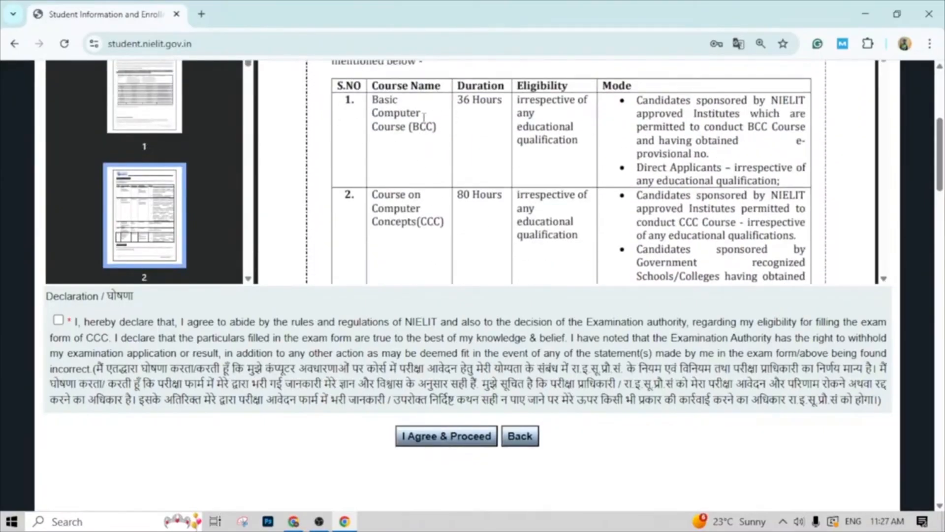
scroll(465, 132, up, 10)
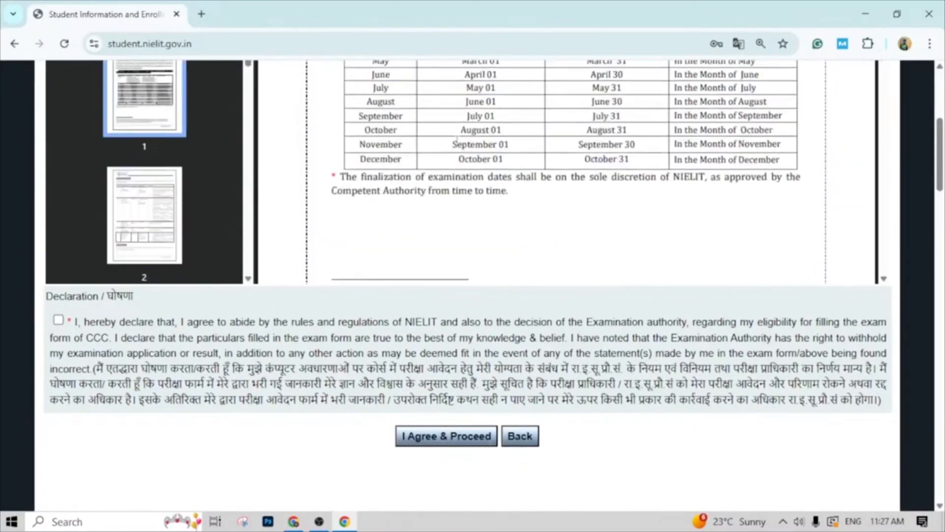
scroll(433, 183, down, 4)
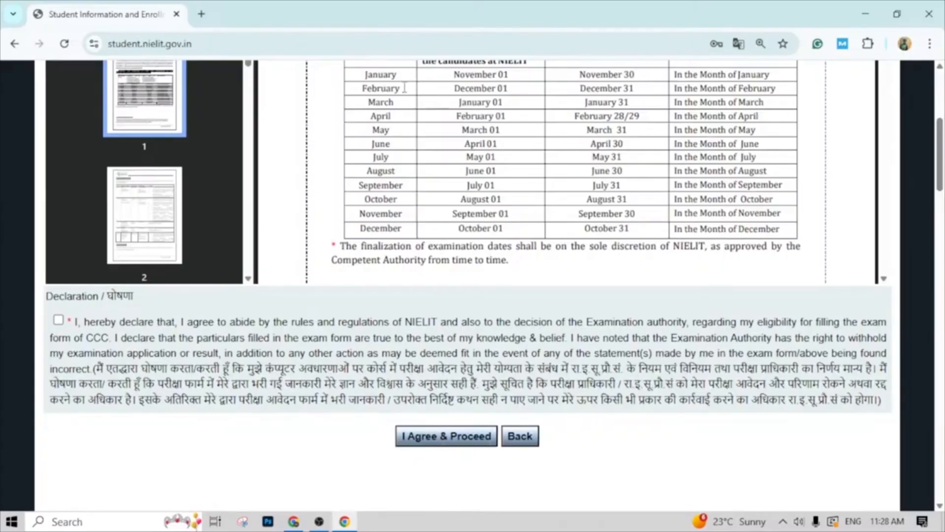
scroll(512, 115, up, 2)
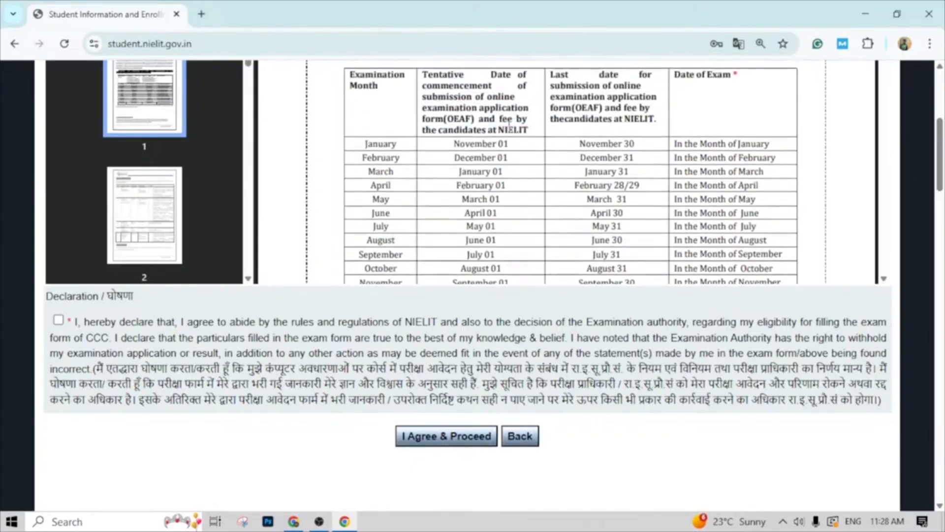
scroll(510, 127, down, 3)
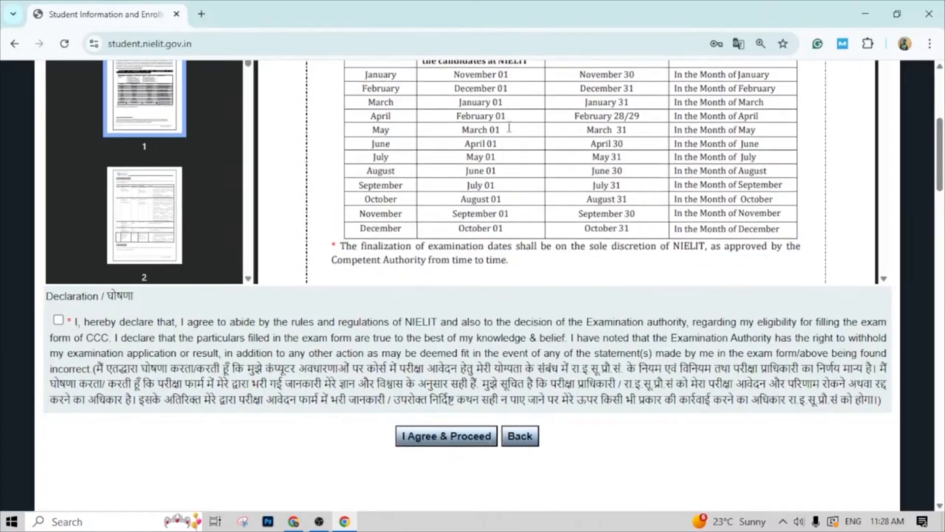
scroll(478, 157, up, 5)
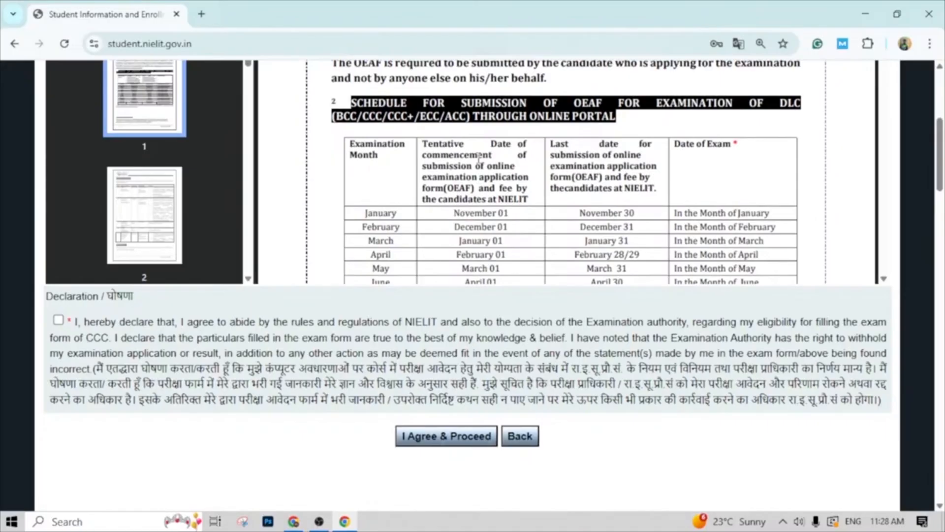
- Accept the CCC declaration and proceed to the Course on Computer Concepts examination application form
scroll(479, 156, down, 3)
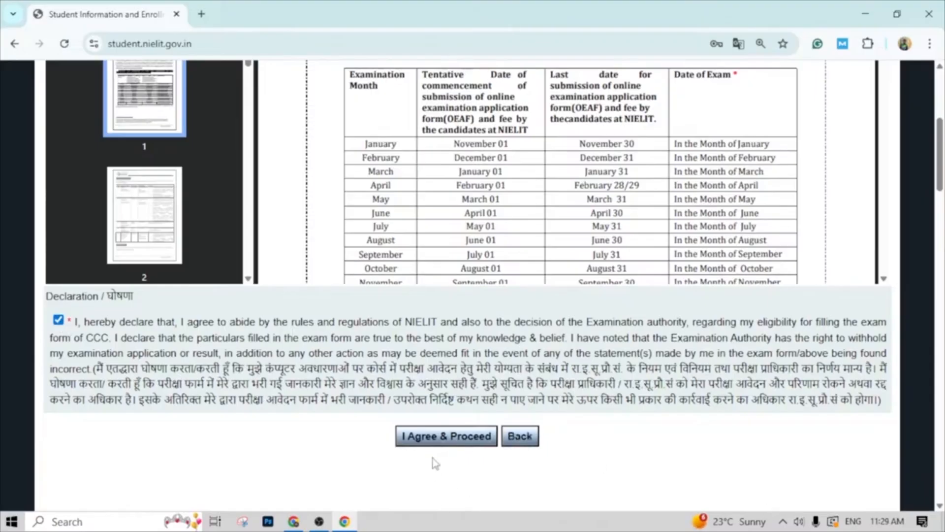
click(458, 437)
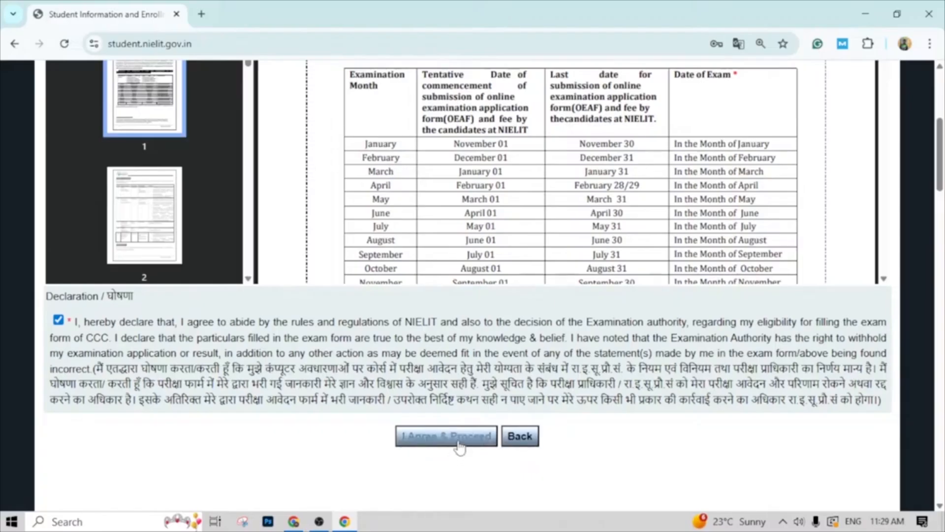
scroll(404, 285, up, 5)
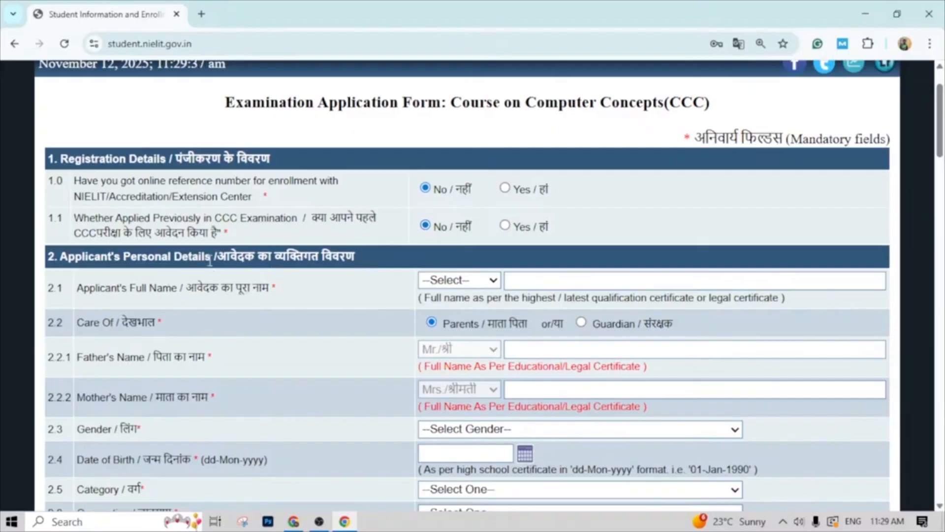
- Set the applicant's title to Ms. and enter the applicant's name in the personal details section
scroll(336, 310, down, 1)
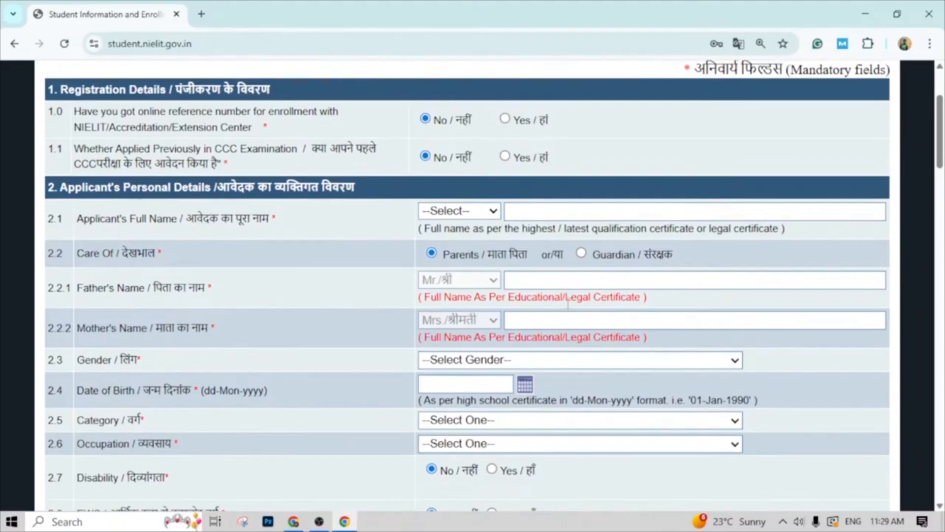
click(493, 211)
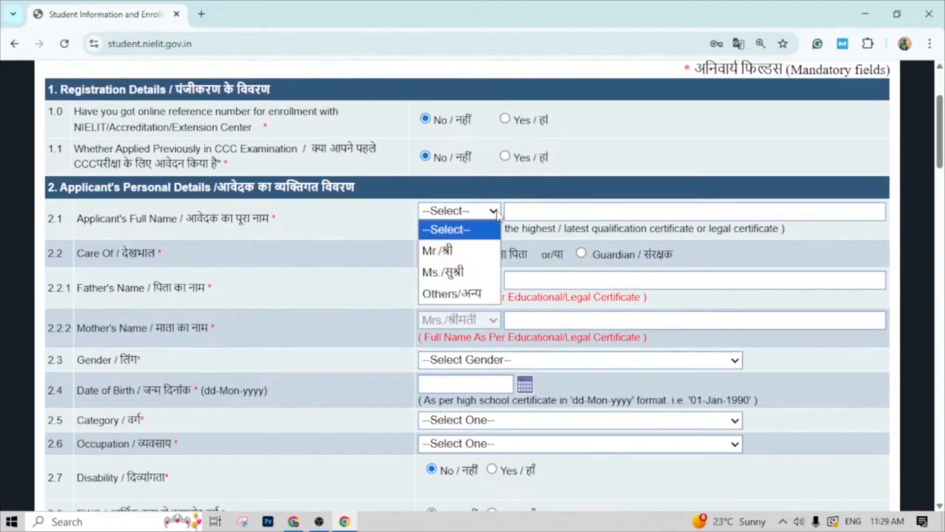
click(460, 273)
click(521, 211)
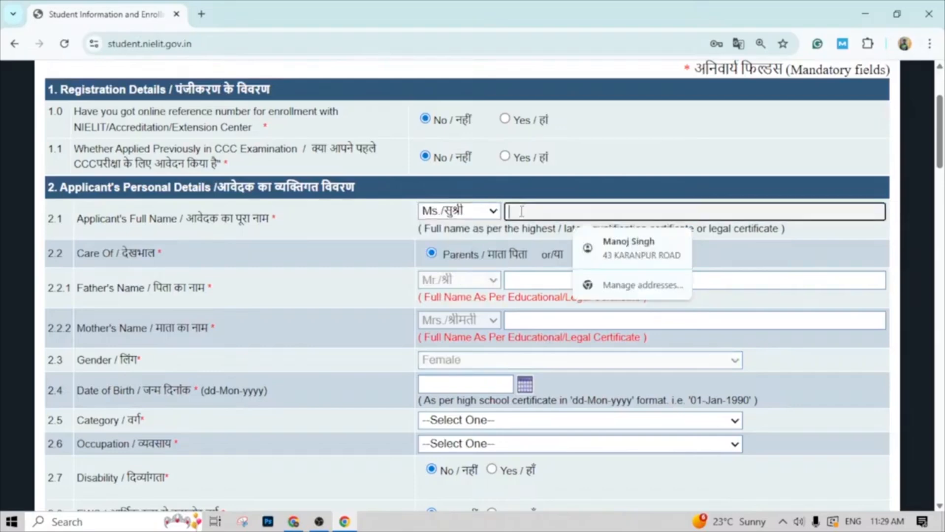
text(RIYA)
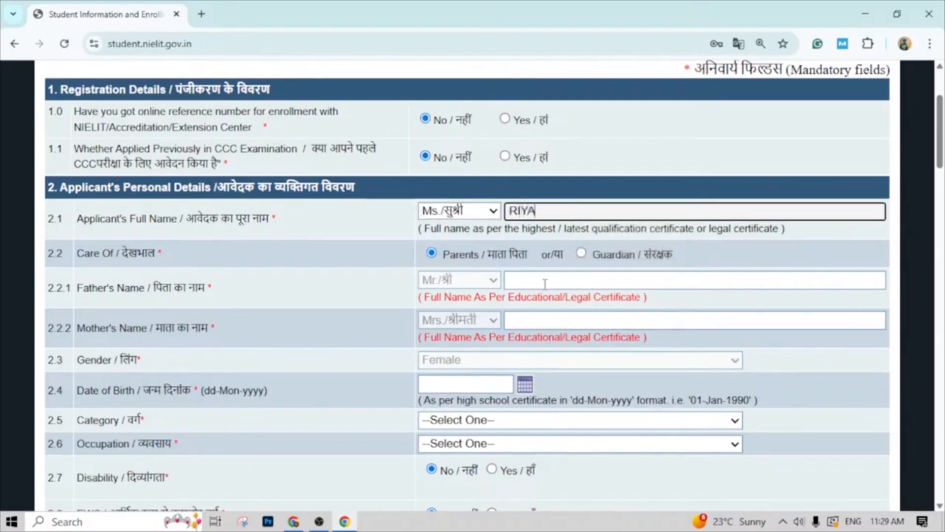
- Enter the full names of the applicant's father and mother in the personal details section
click(477, 285)
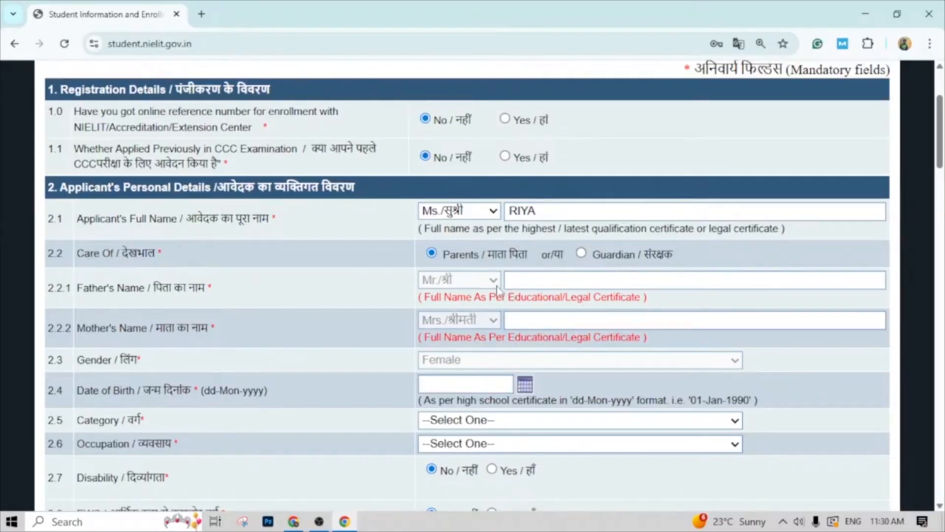
click(520, 280)
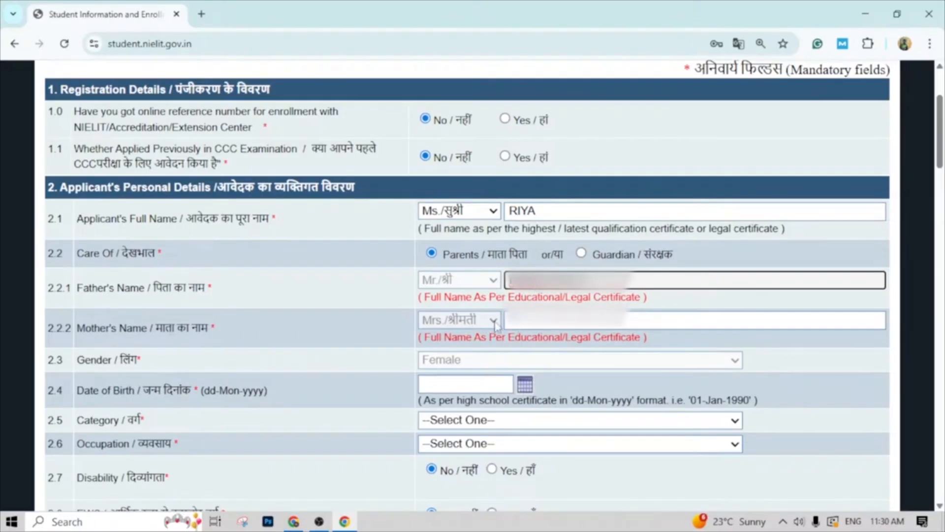
click(529, 322)
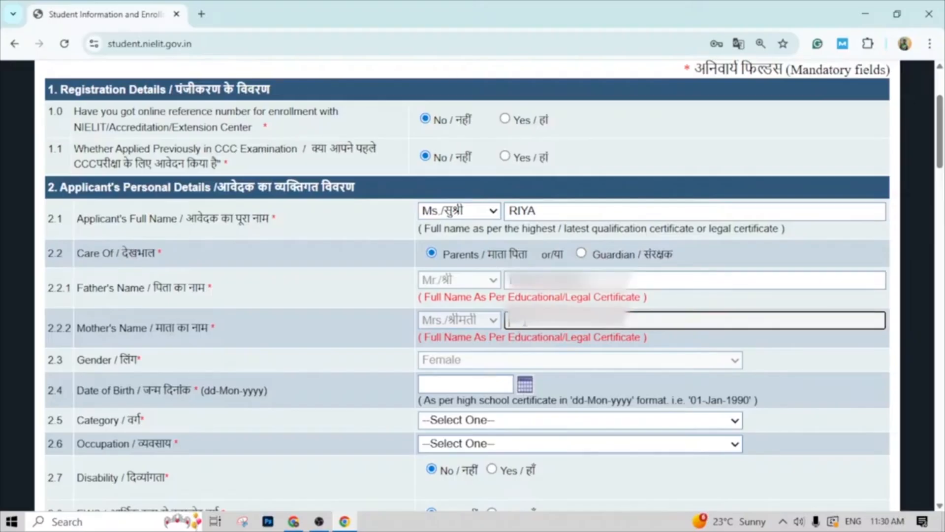
text(...)
scroll(449, 317, down, 1)
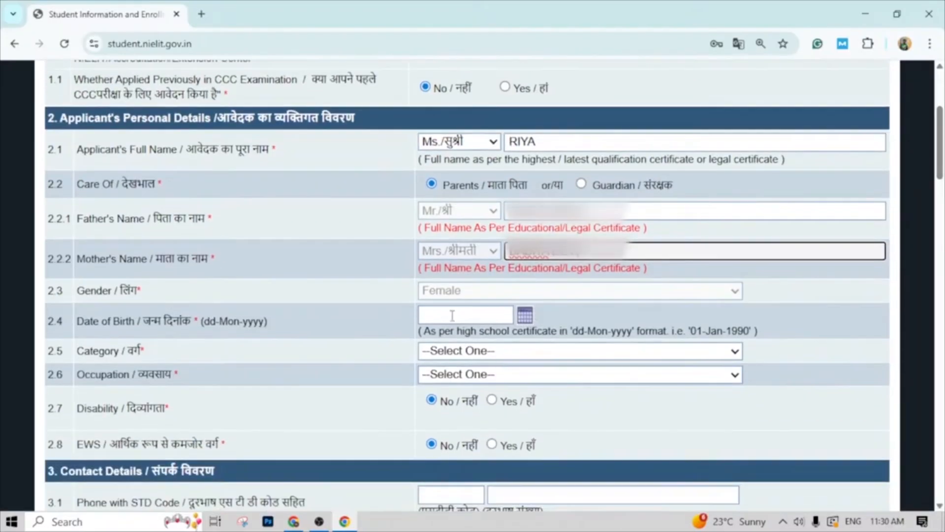
click(449, 298)
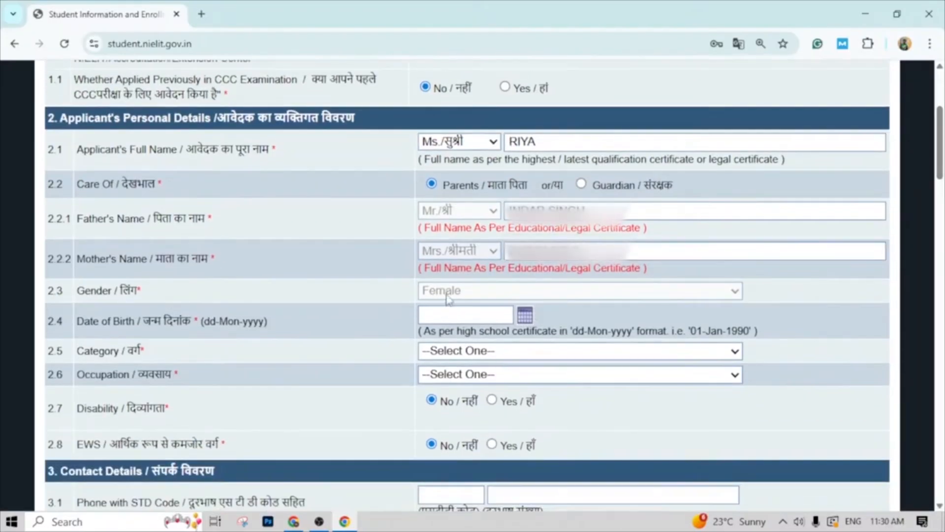
scroll(449, 298, up, 1)
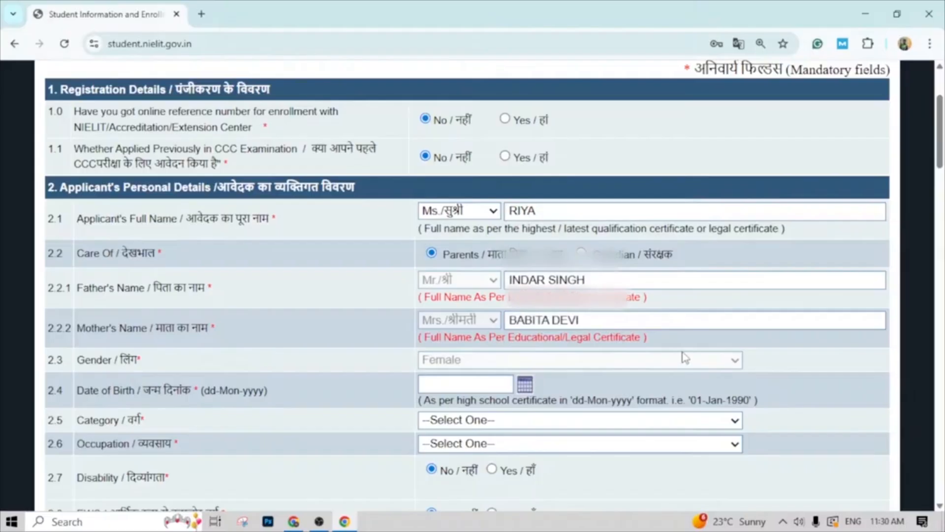
- Set the applicant's date of birth by choosing its year, month and day in the calendar
scroll(578, 321, down, 1)
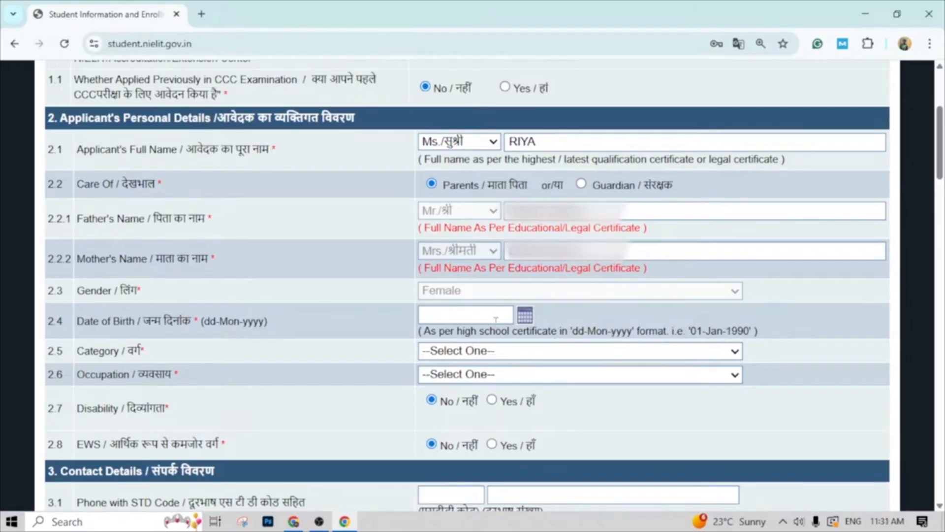
click(528, 318)
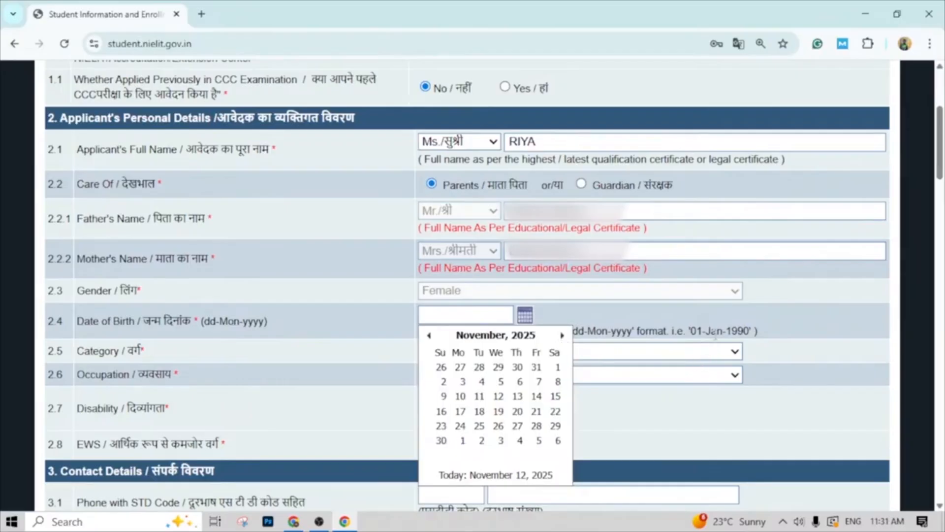
click(512, 339)
click(511, 338)
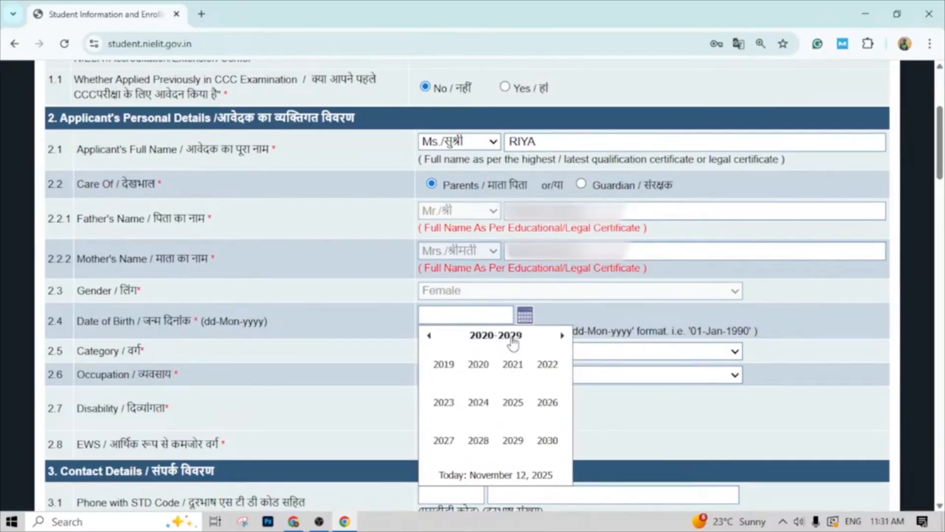
click(429, 338)
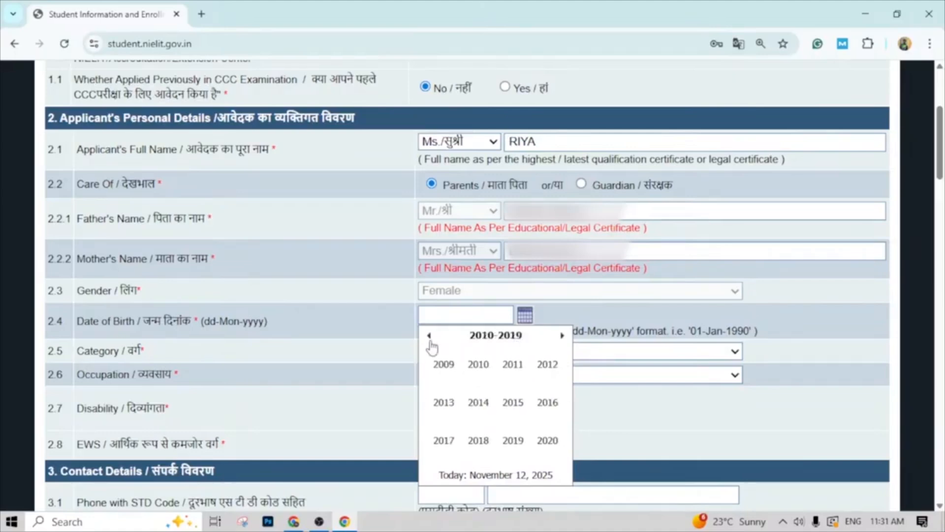
click(429, 337)
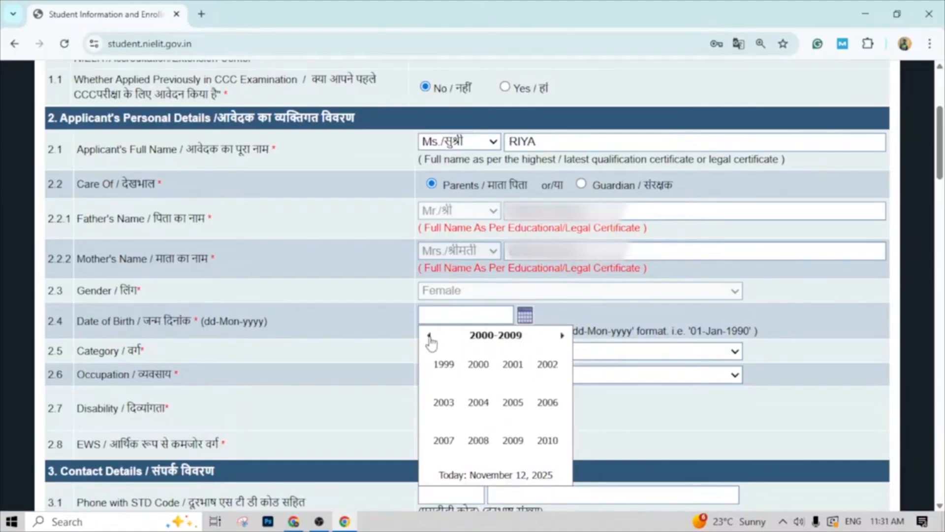
click(445, 404)
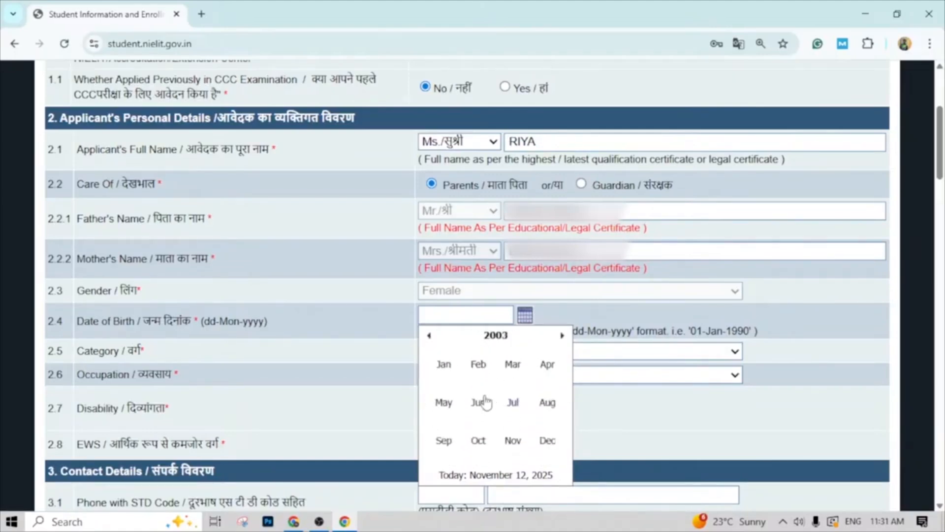
click(445, 442)
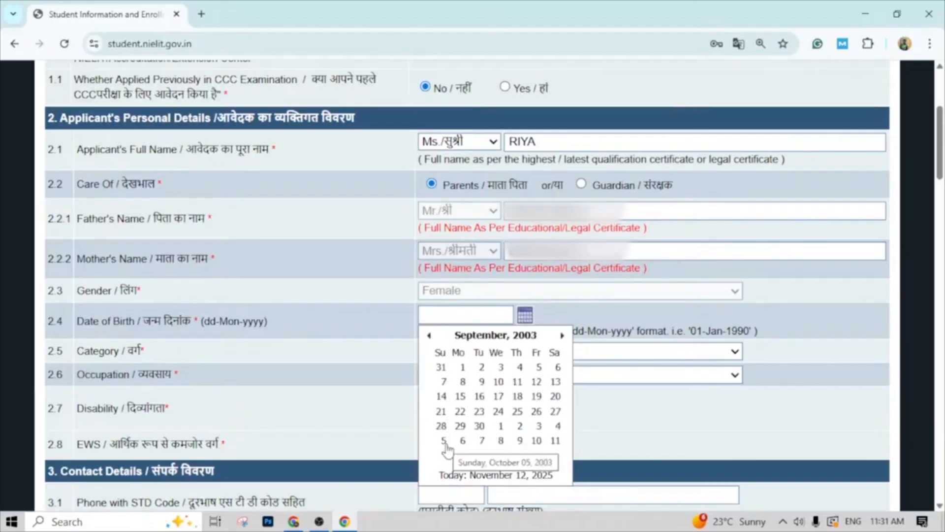
click(461, 398)
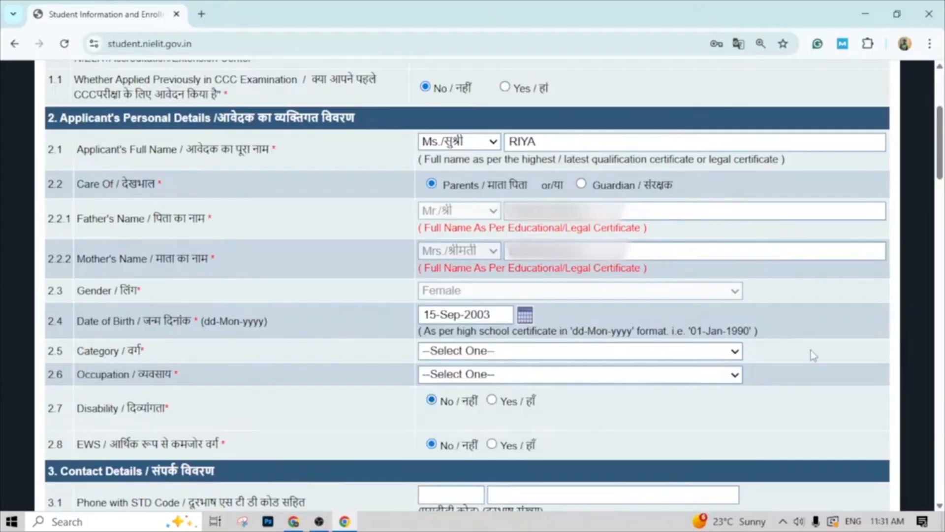
- Set the applicant's category to Scheduled Caste and the occupation to Others
click(734, 352)
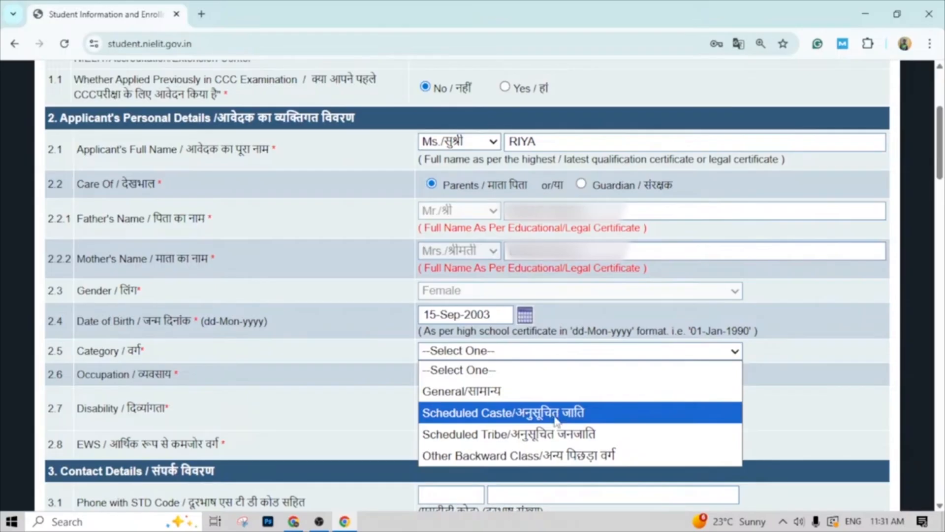
click(519, 419)
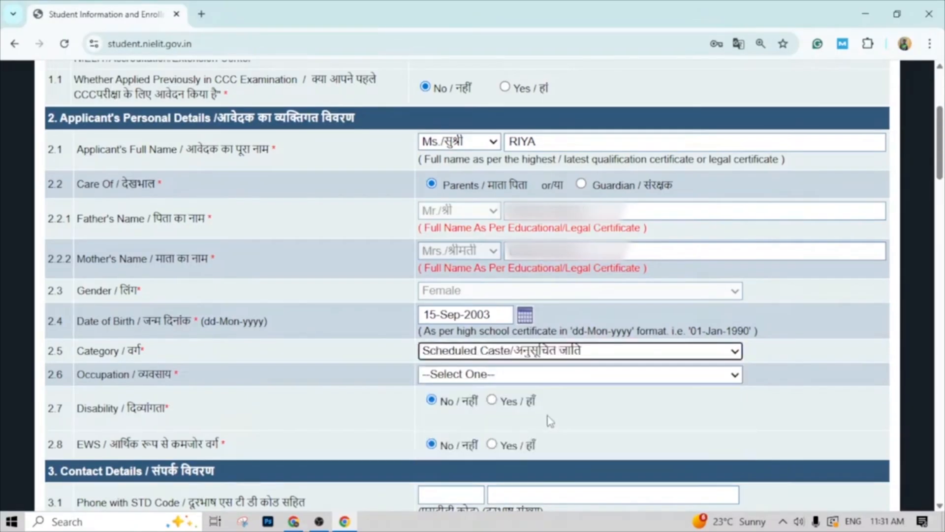
click(734, 377)
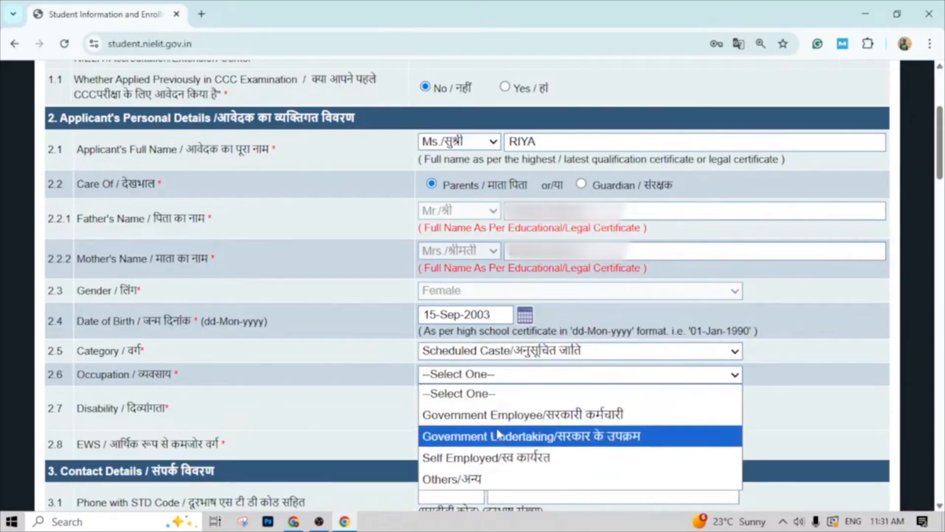
click(475, 480)
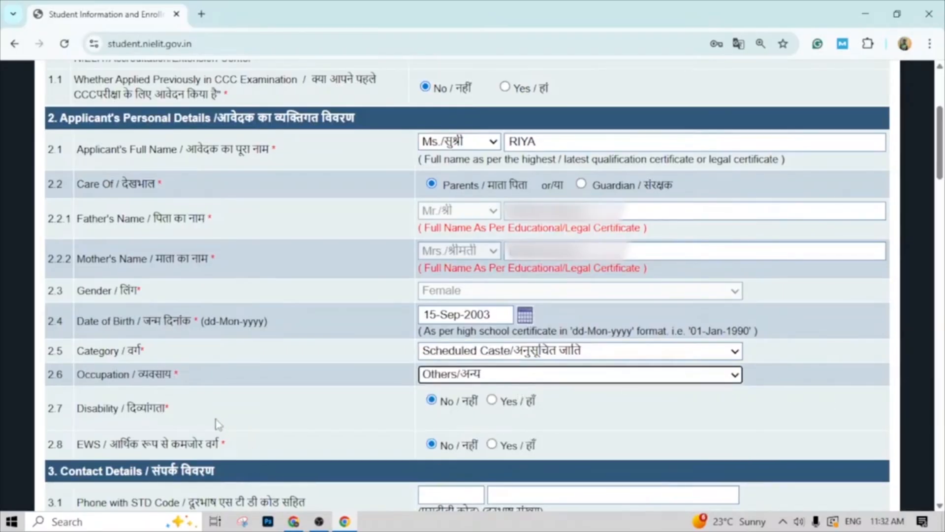
- Enter the applicant's mobile number and fill in the e-mail address in the contact details section
scroll(232, 421, down, 1)
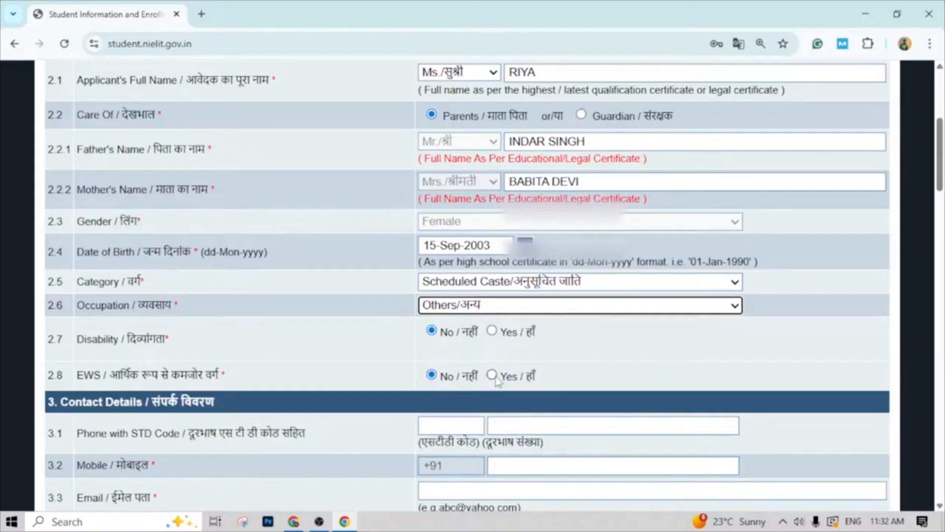
scroll(453, 433, down, 1)
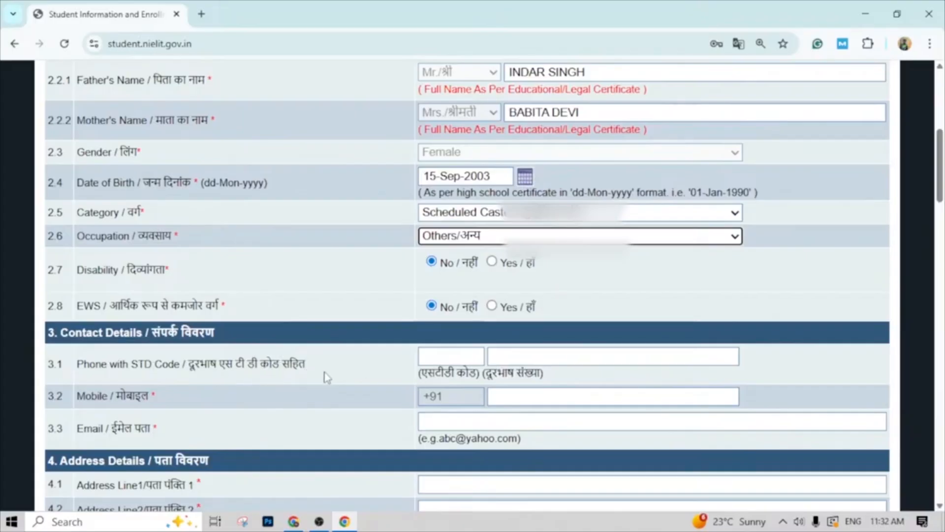
click(507, 399)
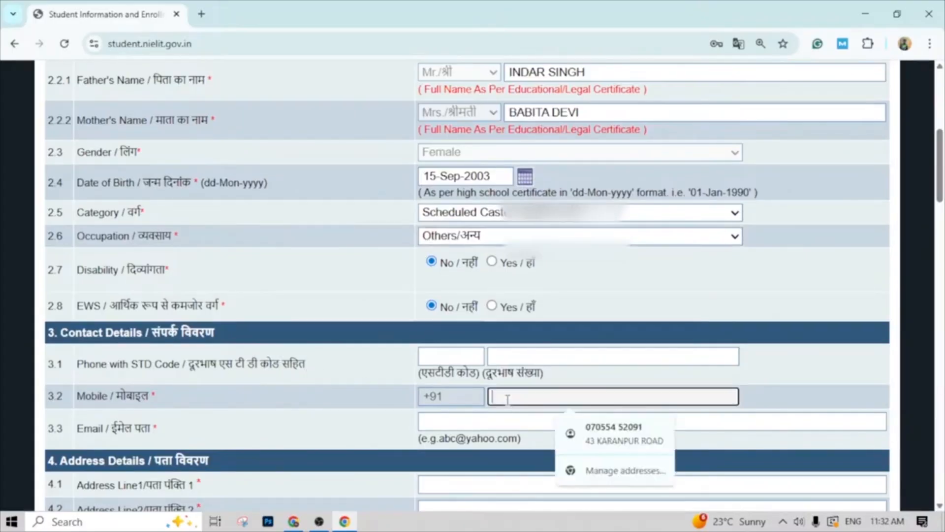
text(9)
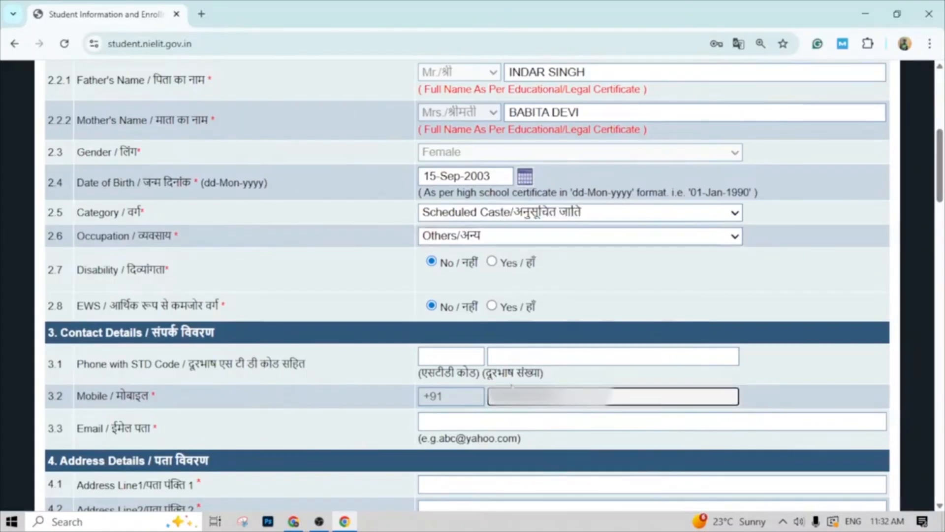
scroll(466, 352, down, 1)
click(467, 352)
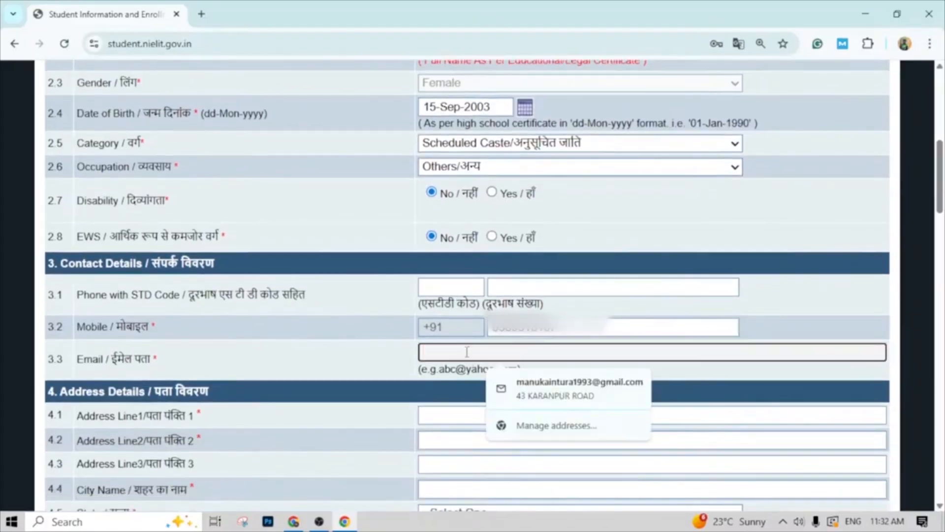
click(512, 389)
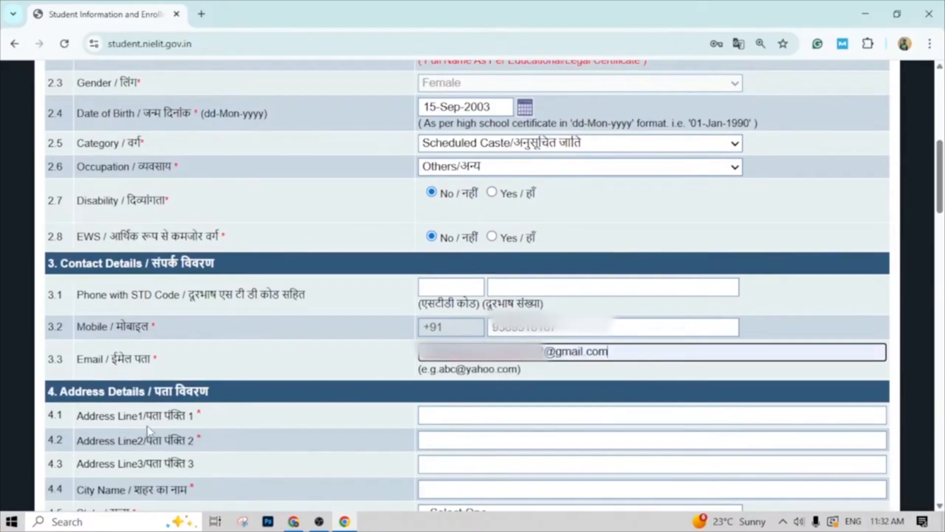
- Fill the address details from the applicant's saved postal address and open the district choices
scroll(152, 430, down, 1)
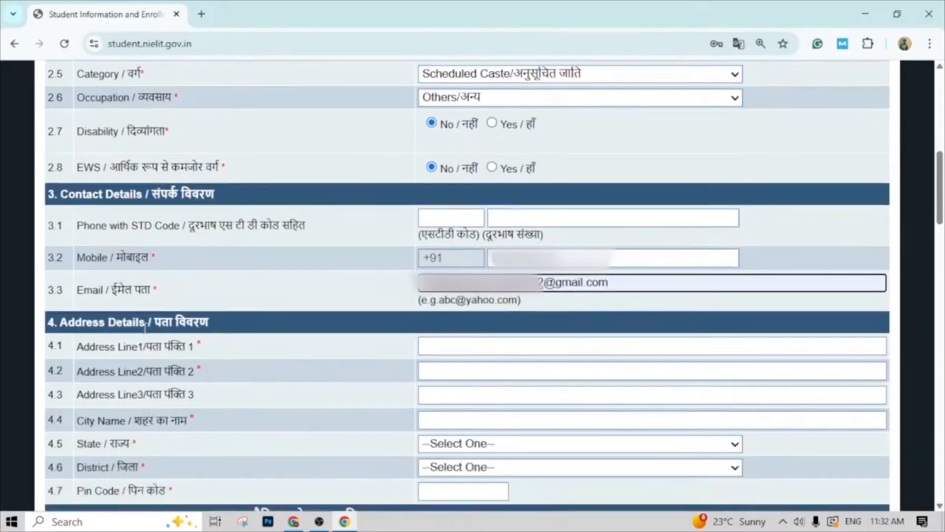
click(462, 350)
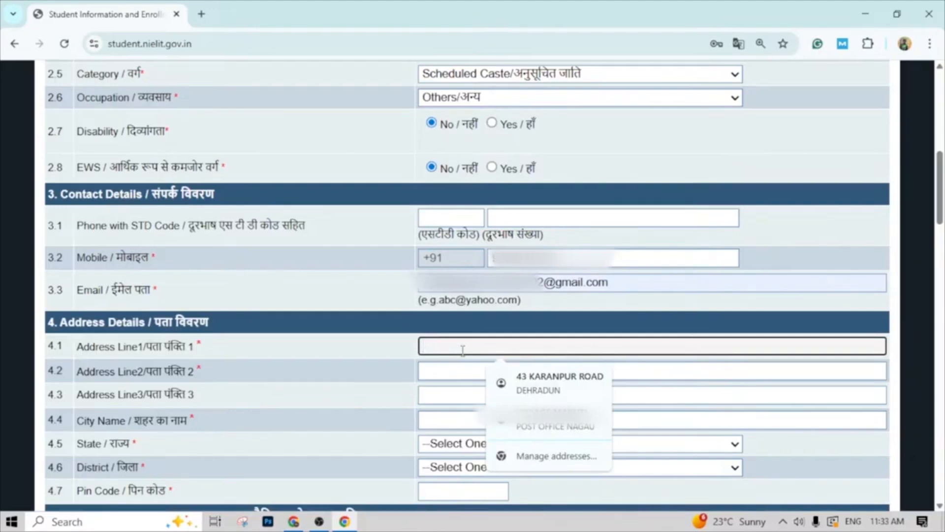
click(554, 420)
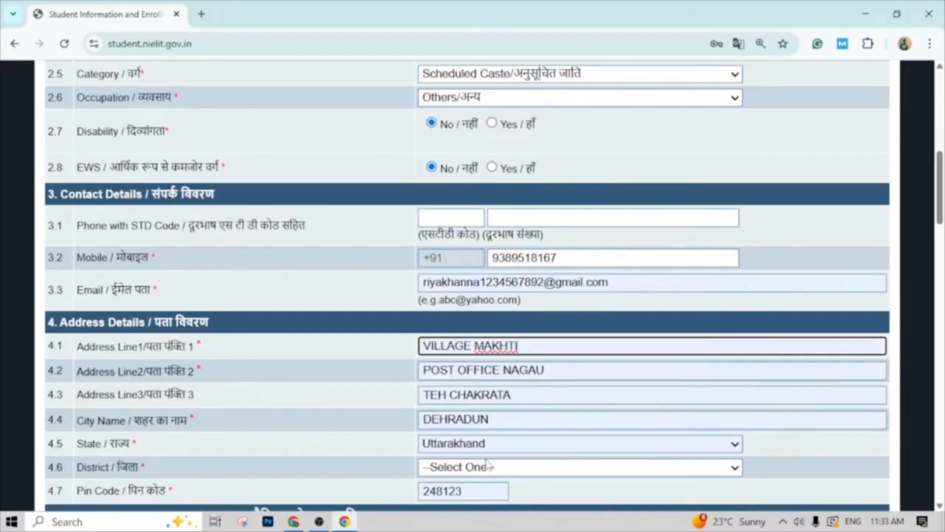
scroll(153, 439, down, 1)
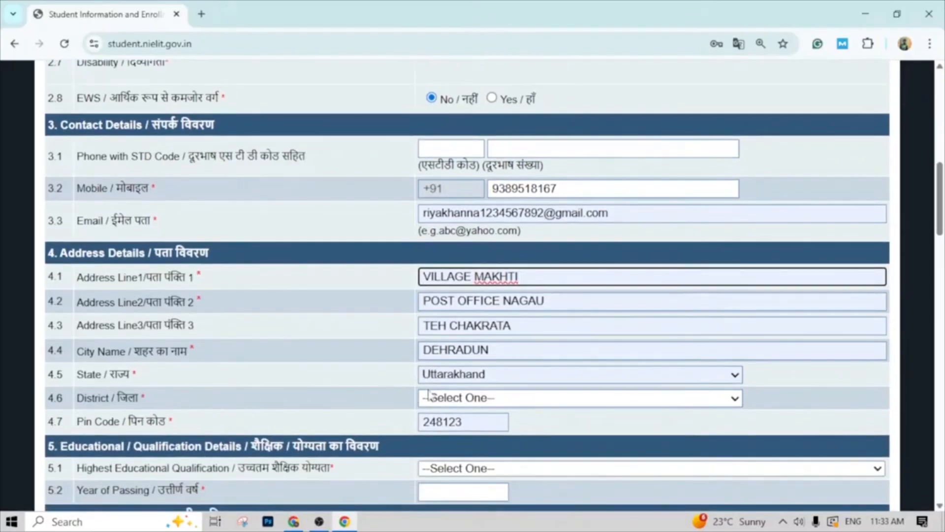
click(741, 403)
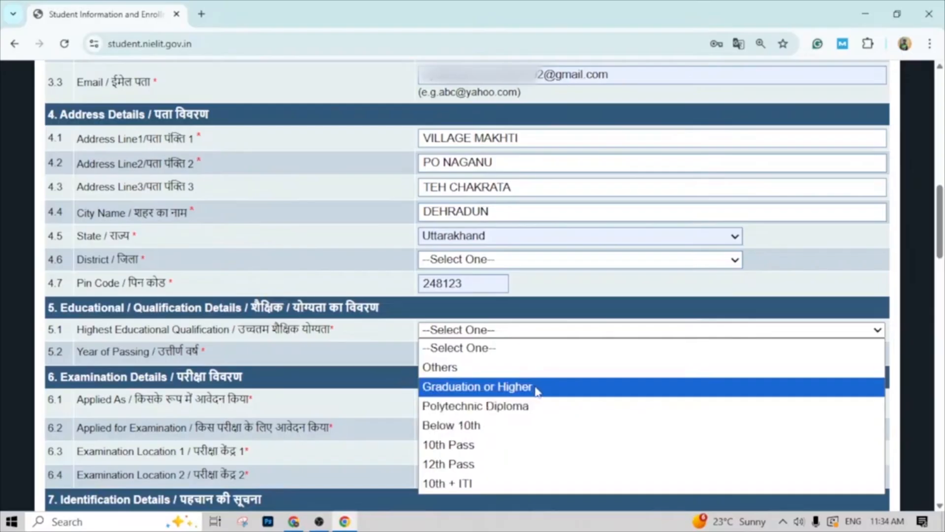
- Set the highest educational qualification to Graduation or Higher and the year of passing to 2024
click(535, 388)
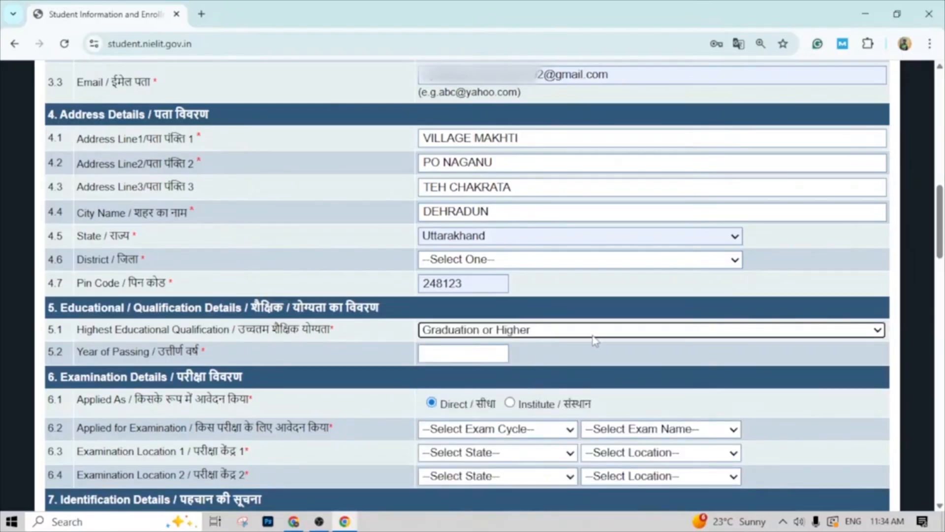
click(874, 335)
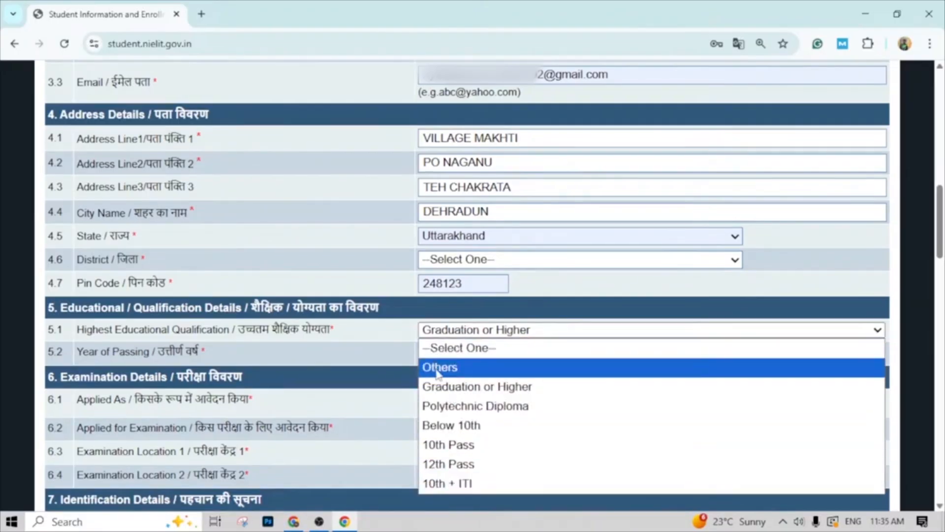
click(384, 340)
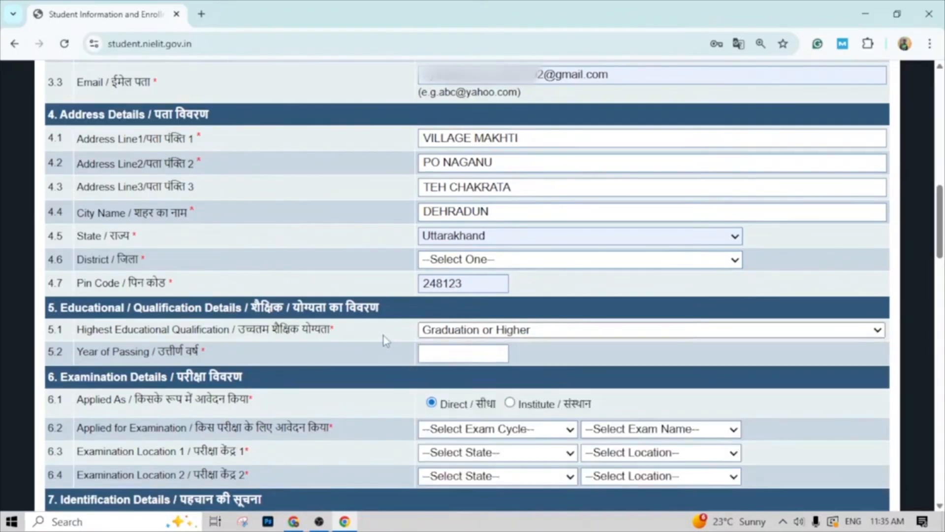
click(453, 352)
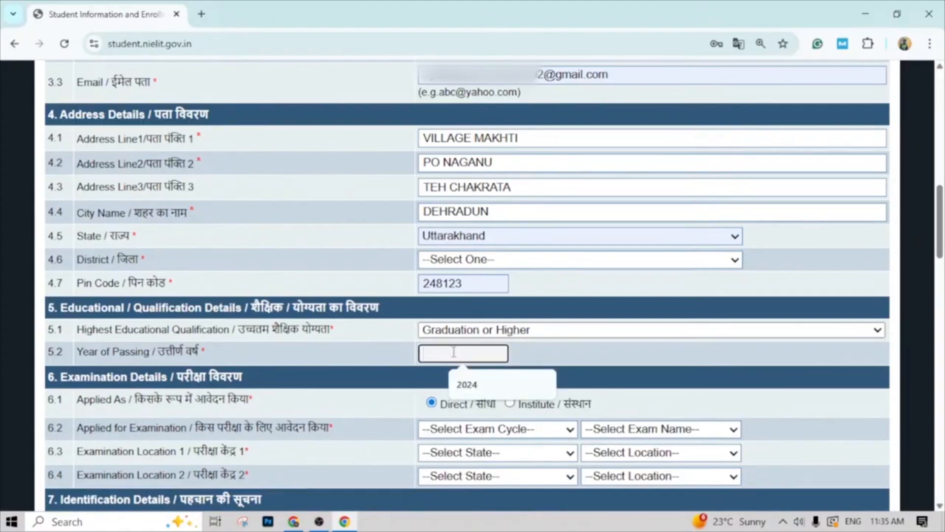
click(465, 385)
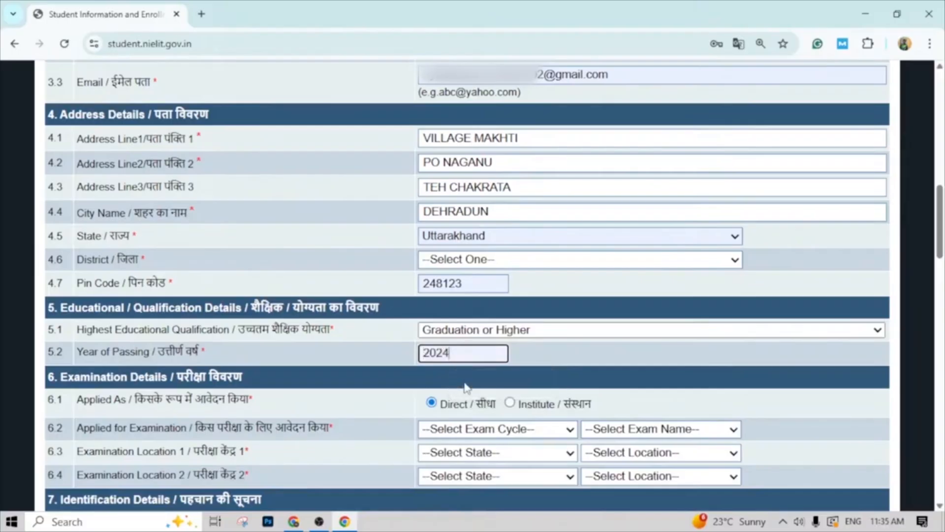
scroll(190, 415, down, 1)
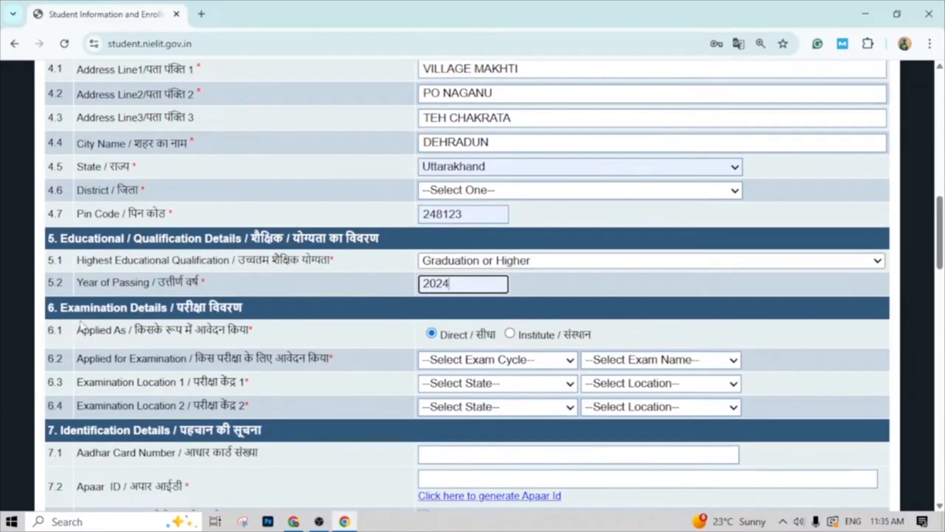
- Set the applied examination to Every Month Exam Cycle with January, 2026 as the exam name
scroll(164, 341, down, 1)
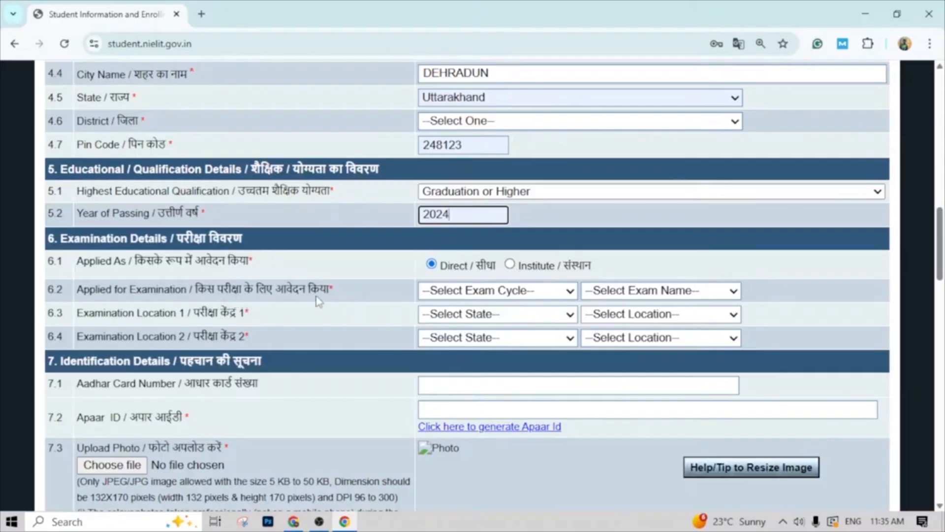
click(570, 294)
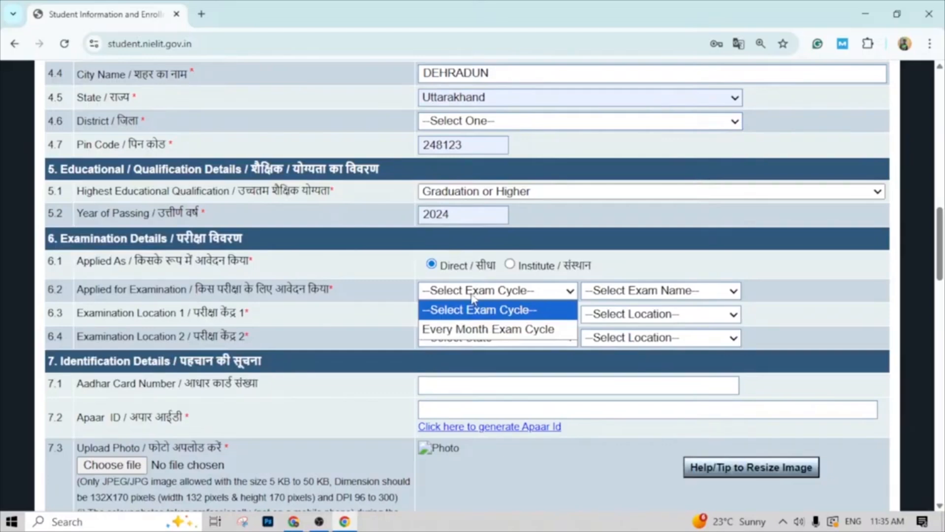
click(481, 333)
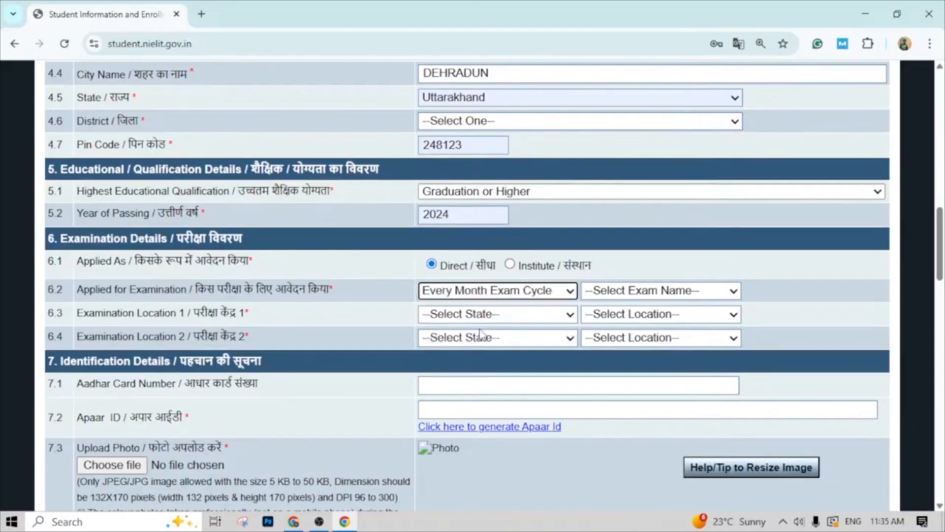
click(735, 294)
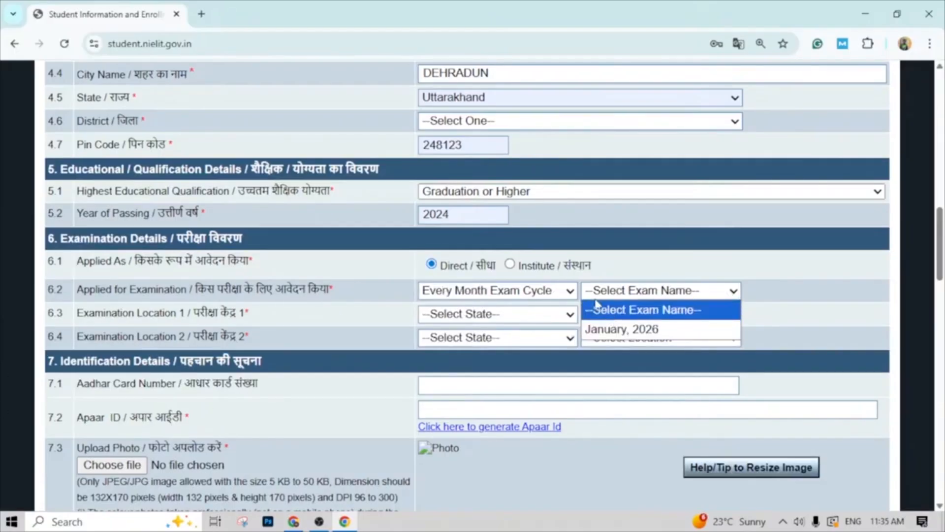
click(571, 292)
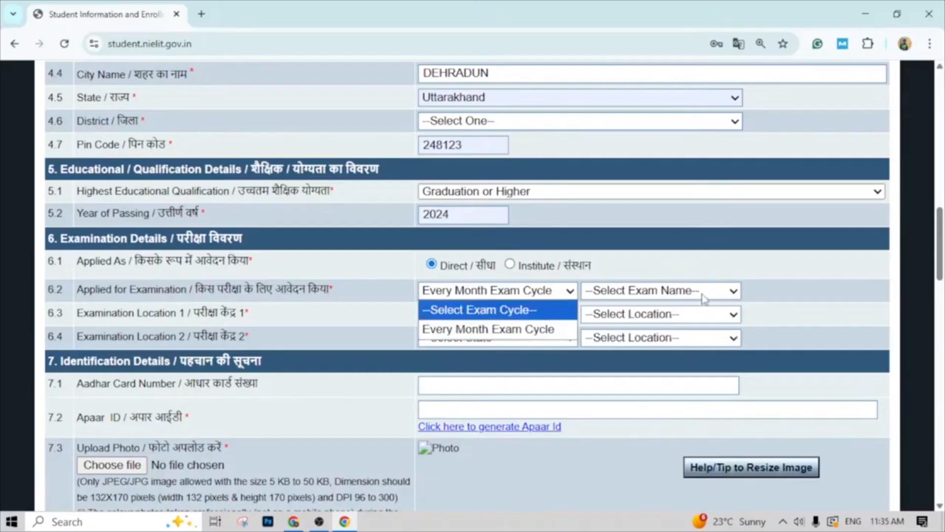
click(541, 330)
click(733, 296)
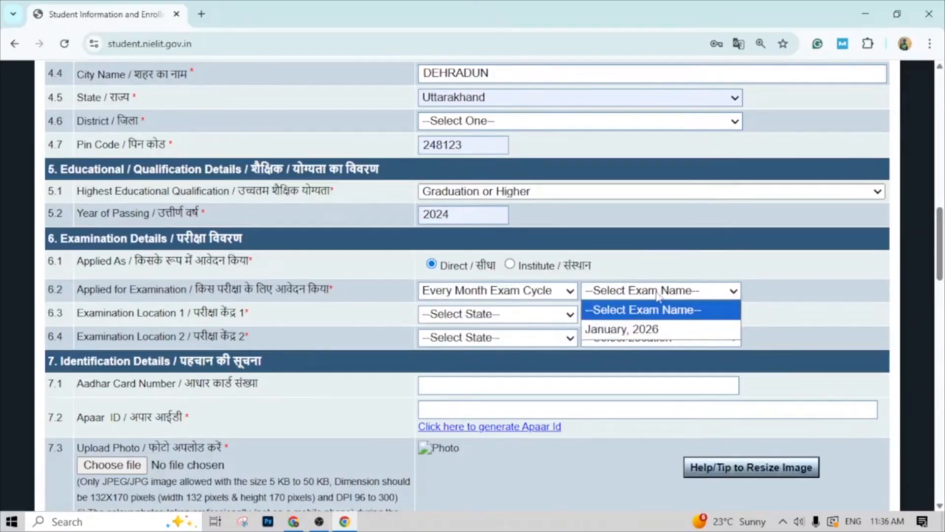
click(643, 333)
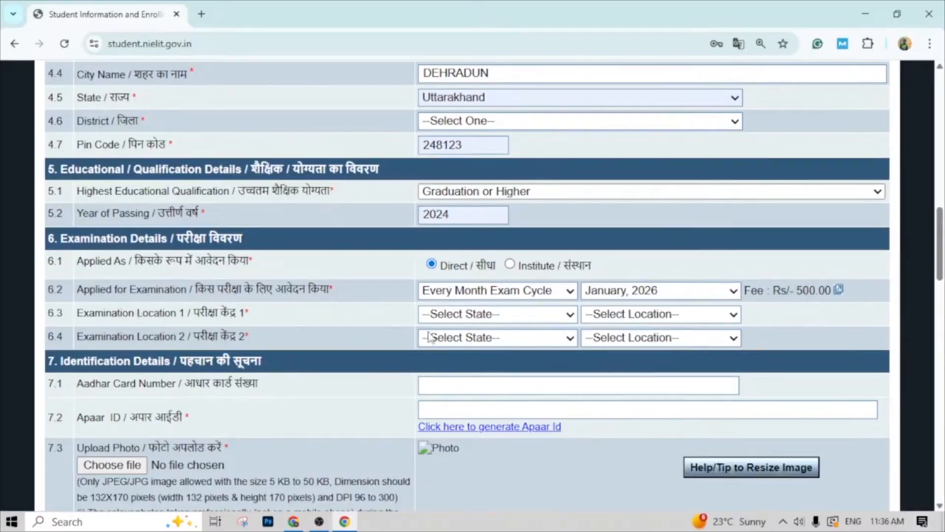
- Set Examination Location 1 to the state Uttarakhand and the location DDN - DEHRADUN
click(571, 319)
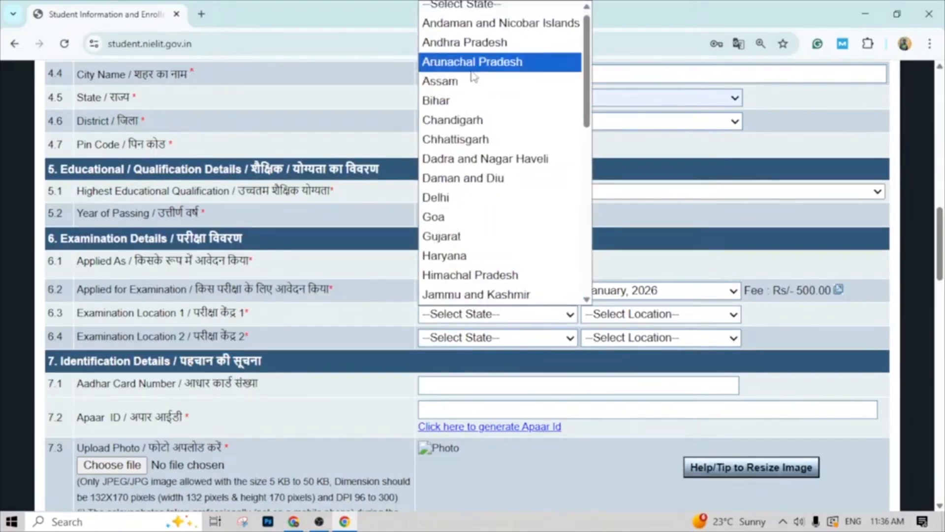
scroll(471, 177, down, 8)
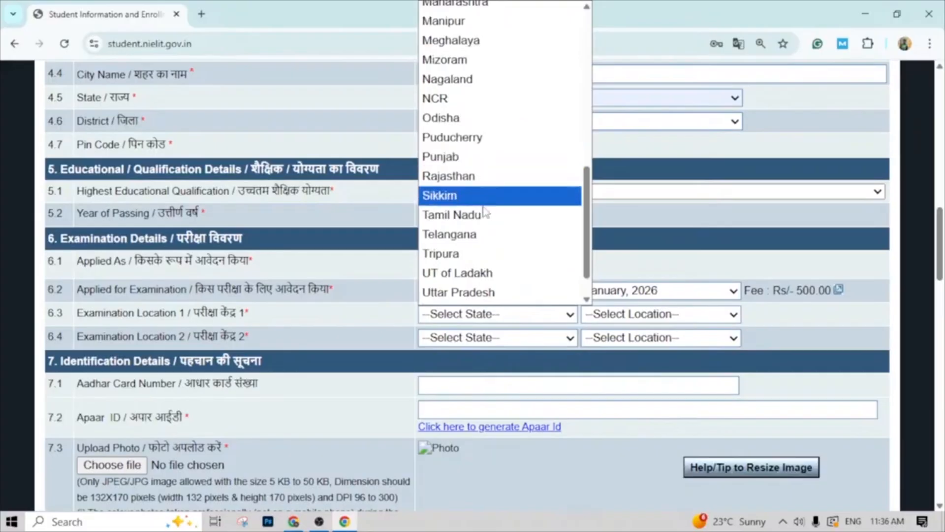
click(477, 275)
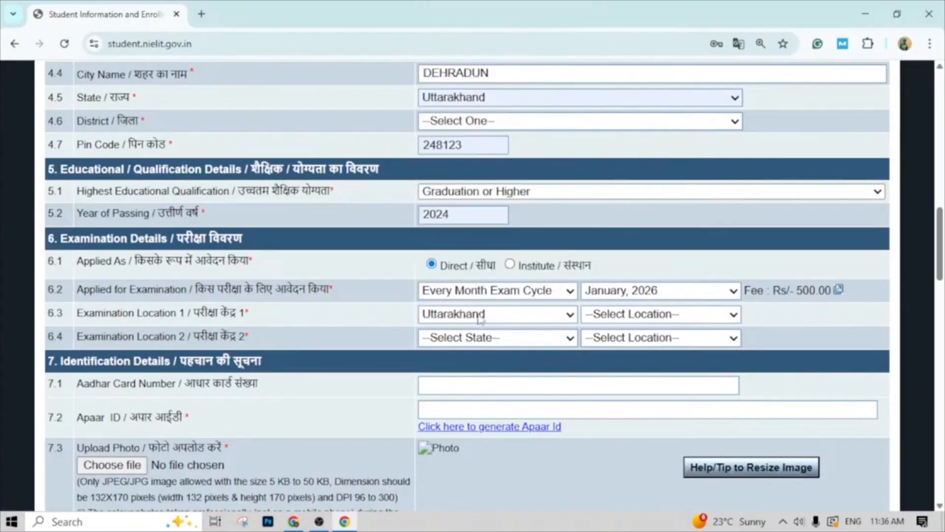
click(734, 315)
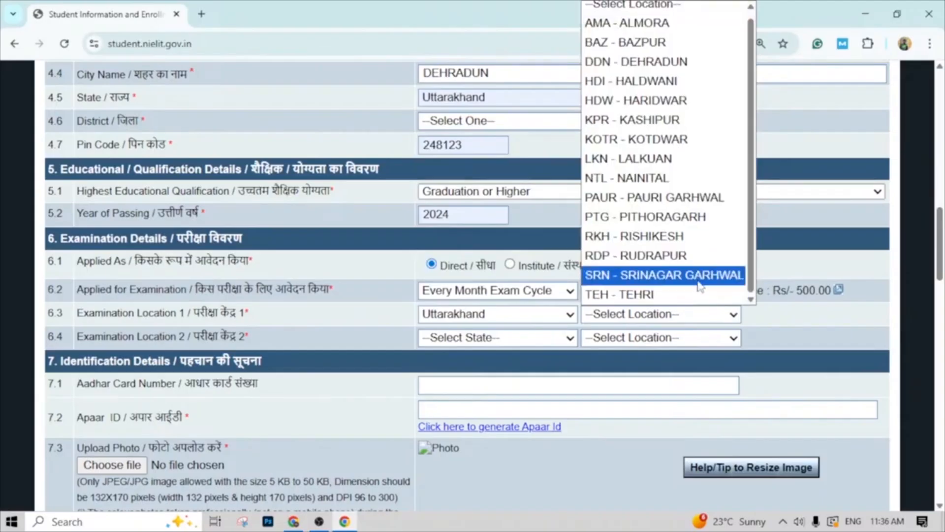
scroll(686, 237, up, 1)
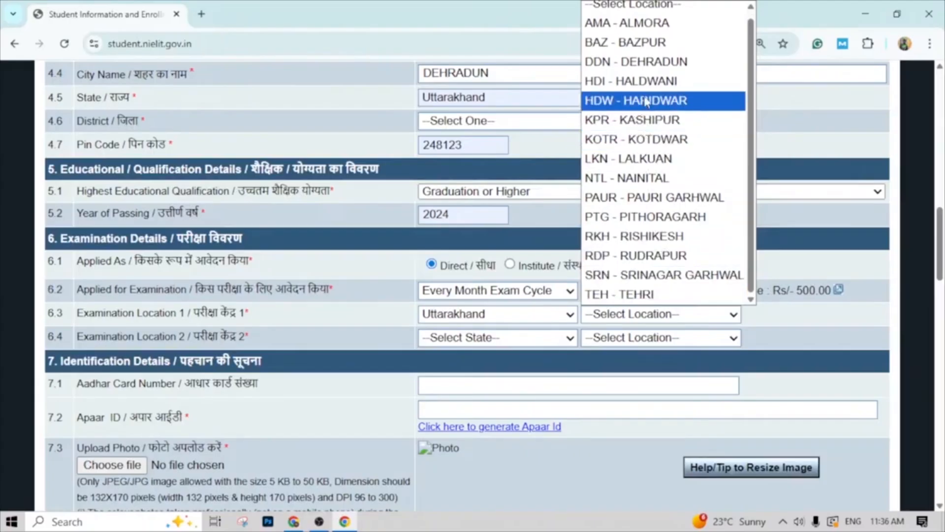
click(654, 63)
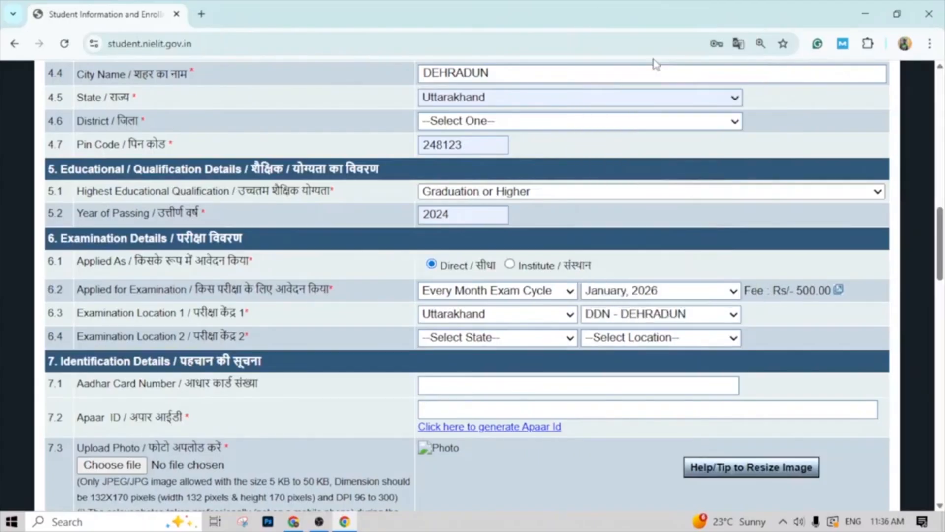
- Set Examination Location 2 to the state Uttarakhand and the location HDW - HARIDWAR
click(566, 340)
click(507, 376)
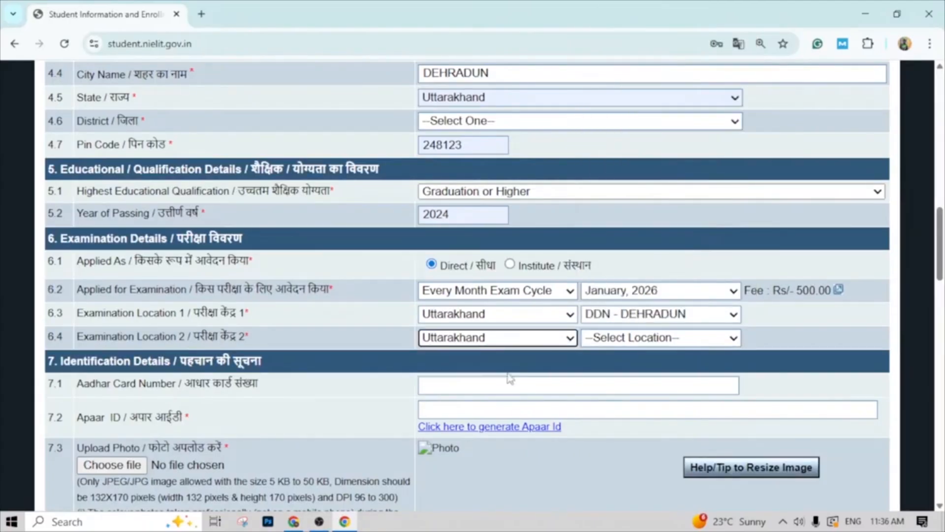
click(733, 338)
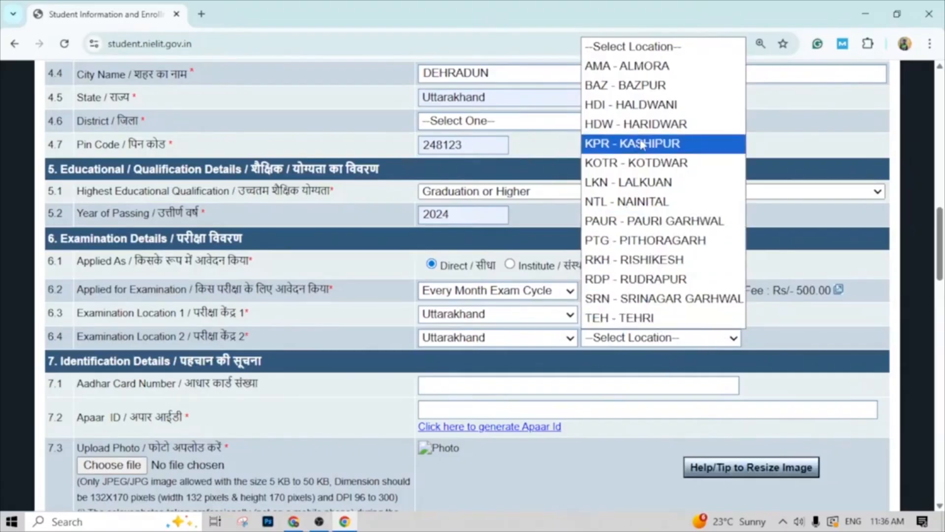
click(655, 124)
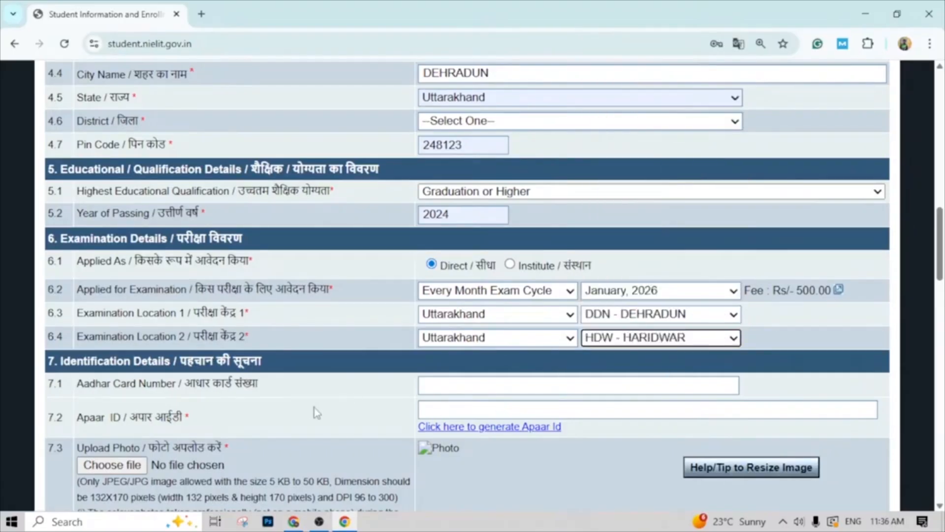
- Enter the applicant's Aadhaar card number and Apaar ID in the identification details section
scroll(236, 406, down, 2)
click(476, 315)
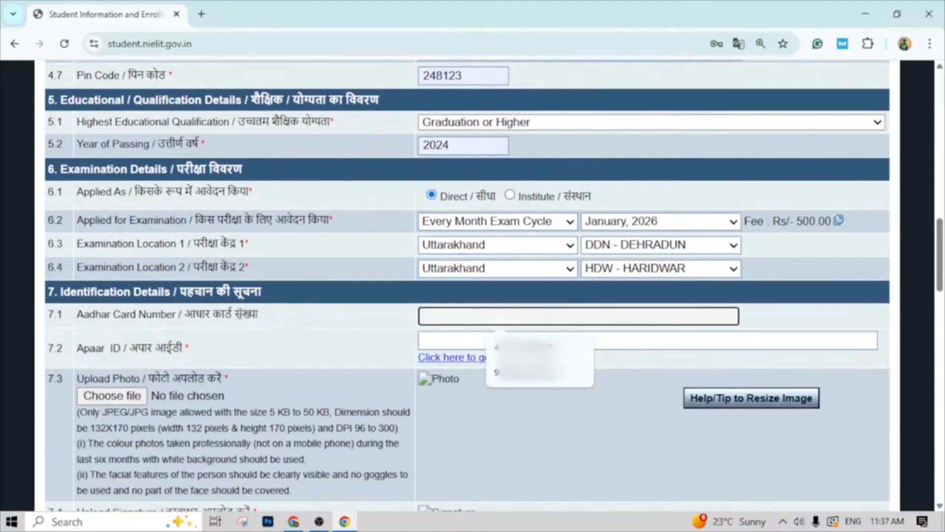
click(460, 343)
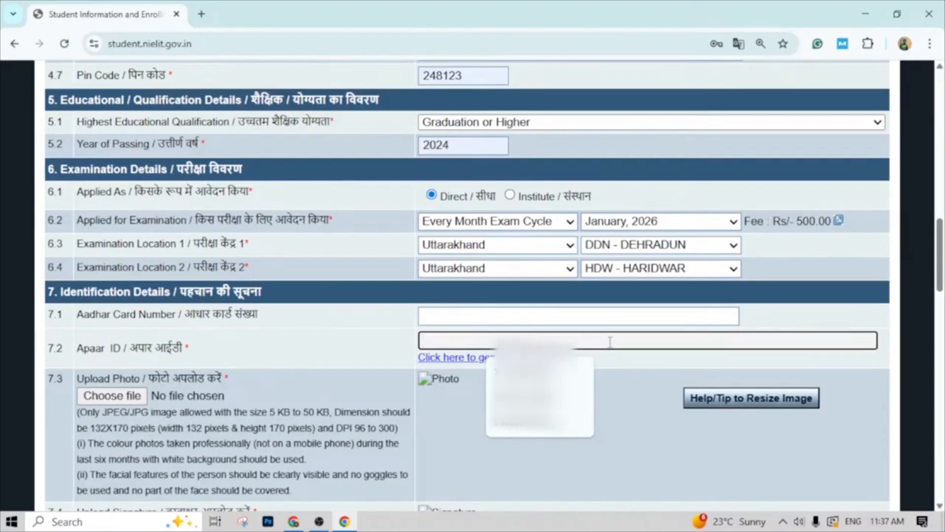
click(606, 321)
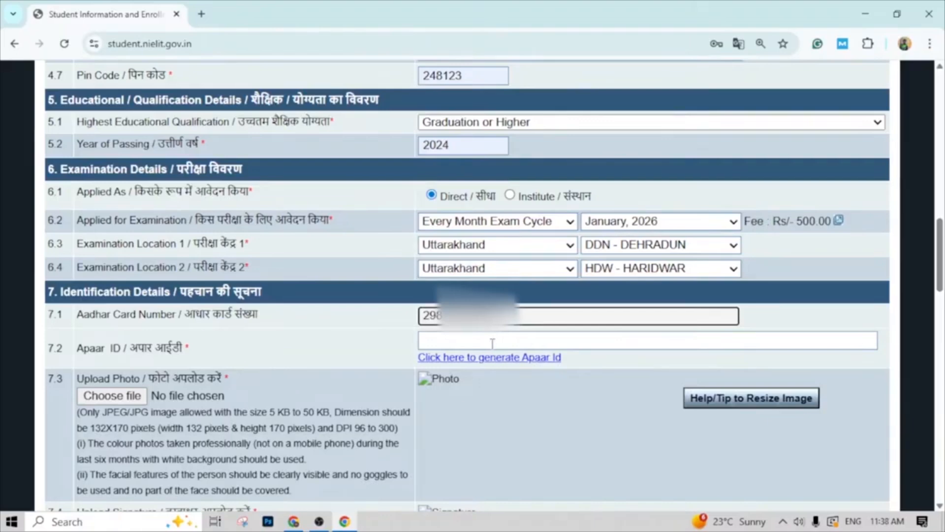
click(492, 343)
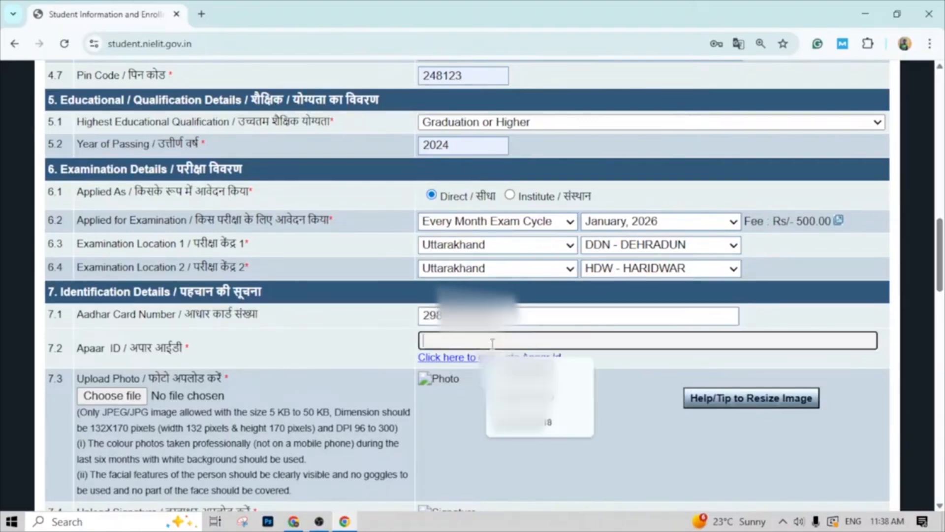
click(542, 321)
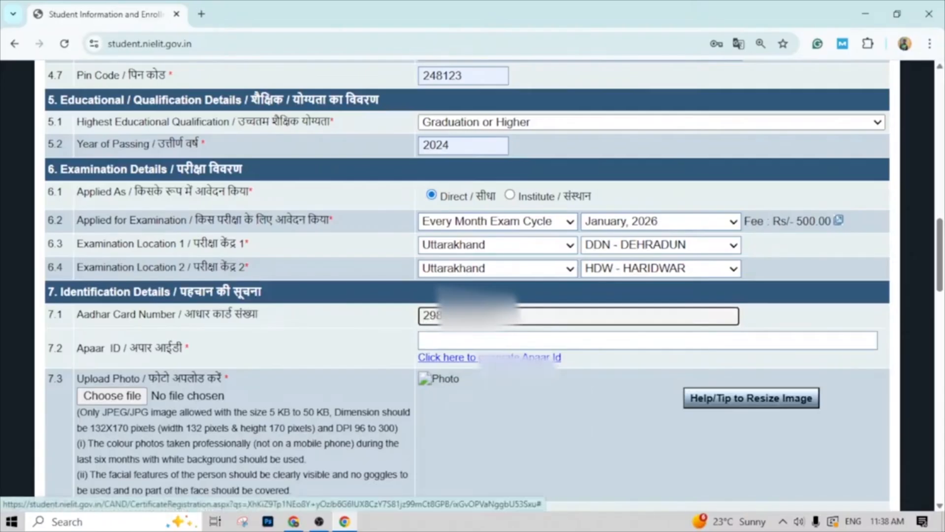
click(491, 343)
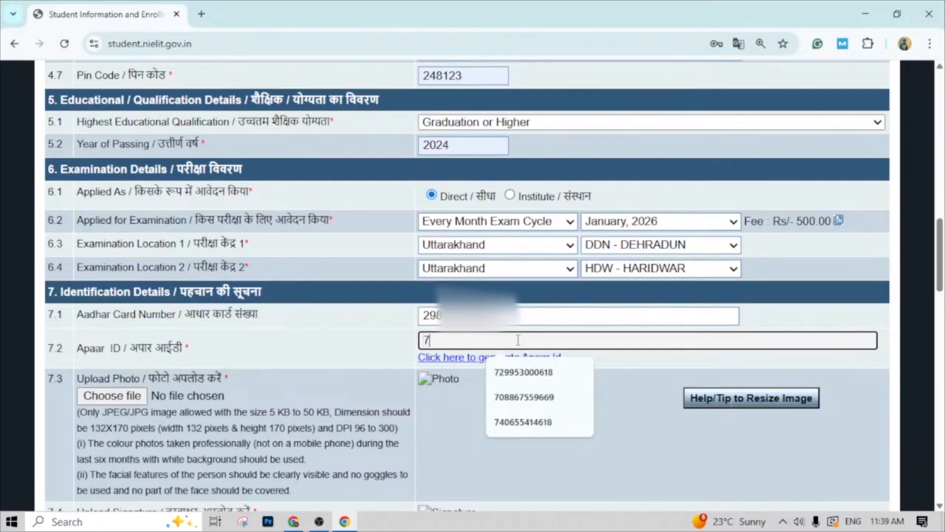
text(2)
click(523, 372)
- Upload the applicant's prepared passport-style photo in the identification details section
scroll(523, 372, down, 1)
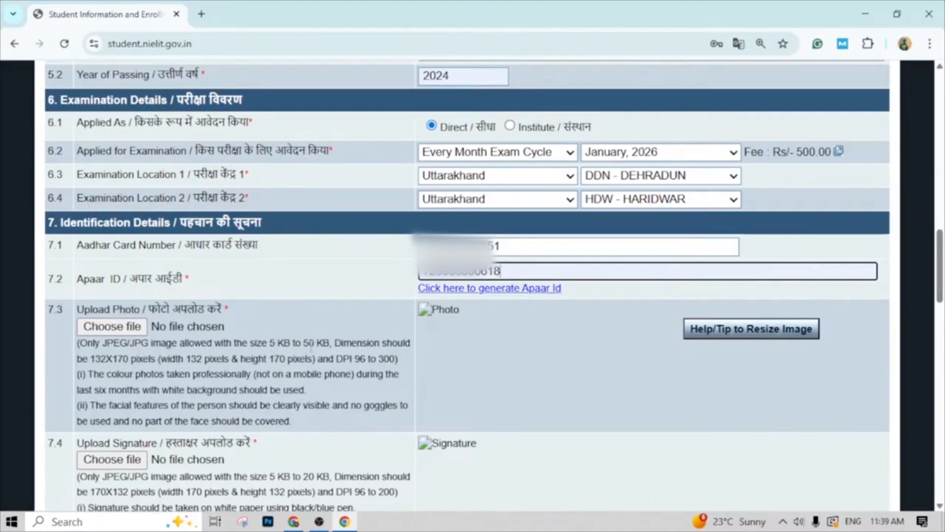
click(108, 327)
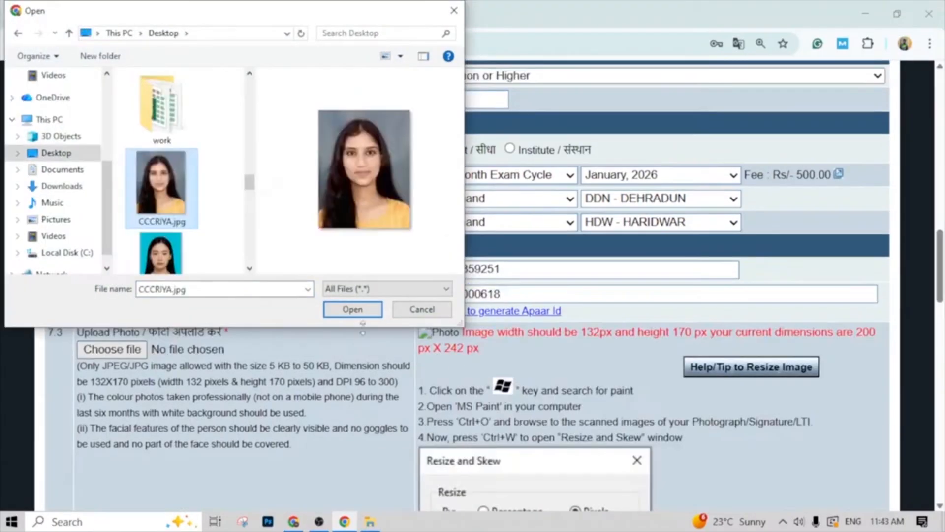
click(353, 310)
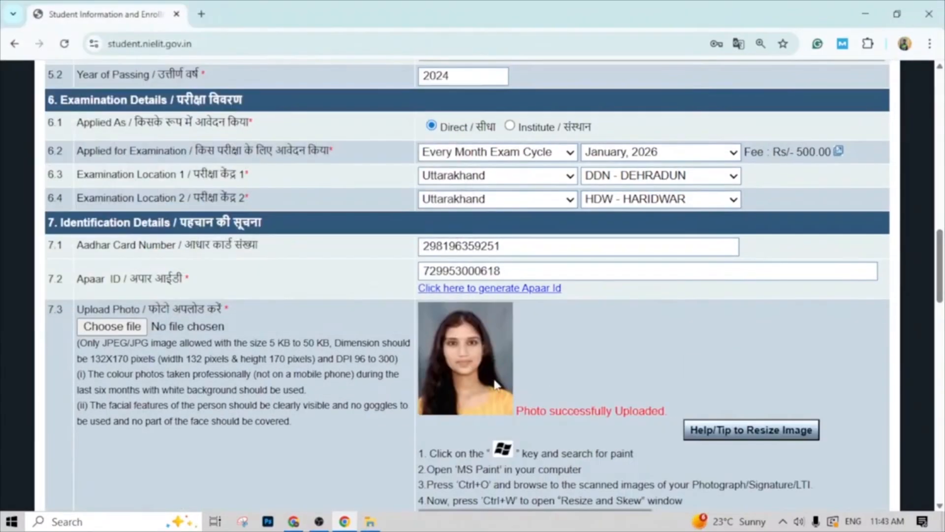
- Upload the desktop image CCCS.jpg as the applicant's signature
scroll(495, 384, down, 10)
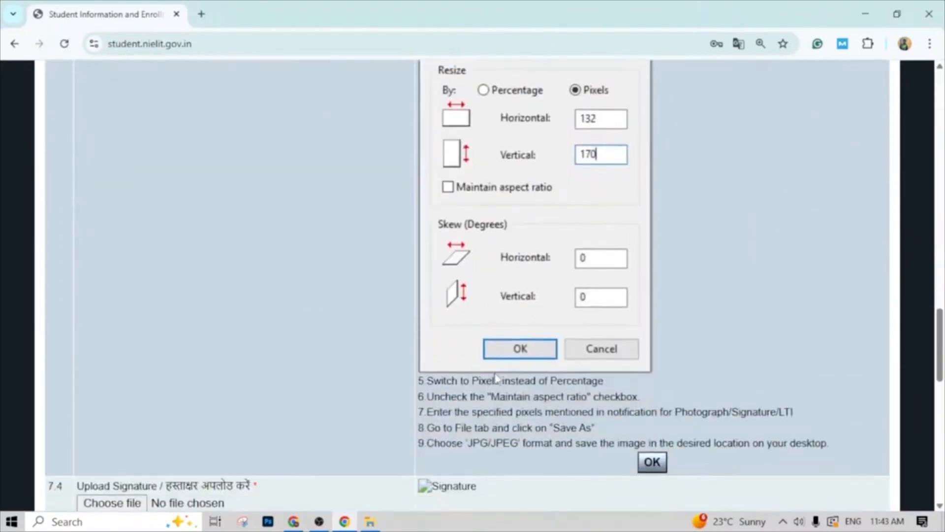
scroll(495, 379, down, 4)
scroll(410, 338, down, 8)
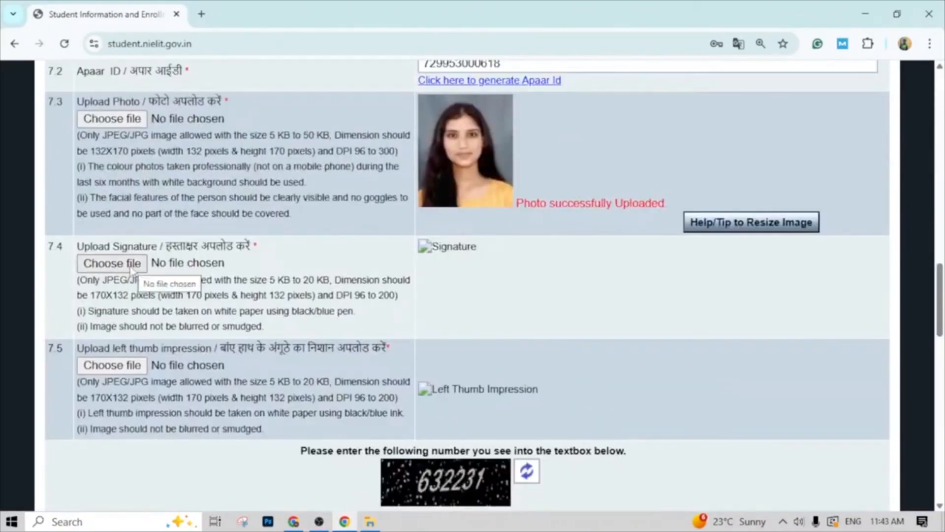
click(131, 265)
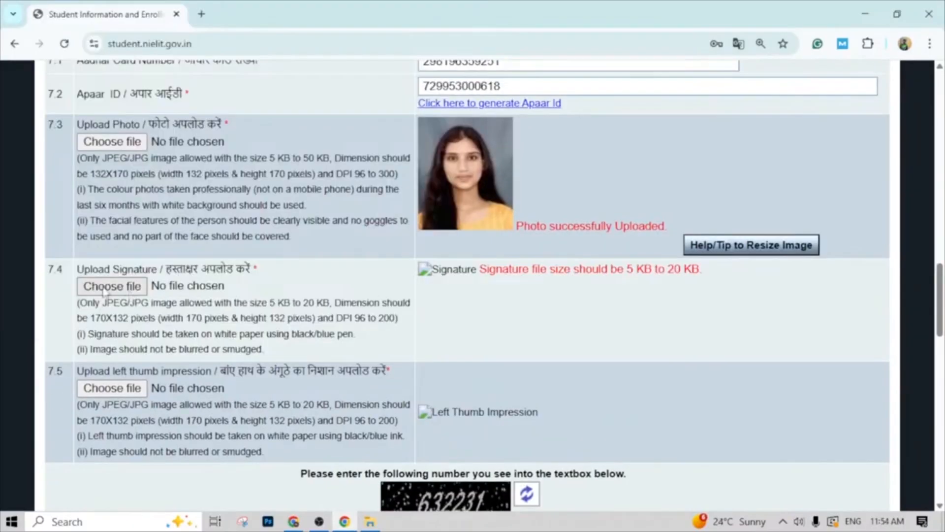
click(104, 290)
click(169, 117)
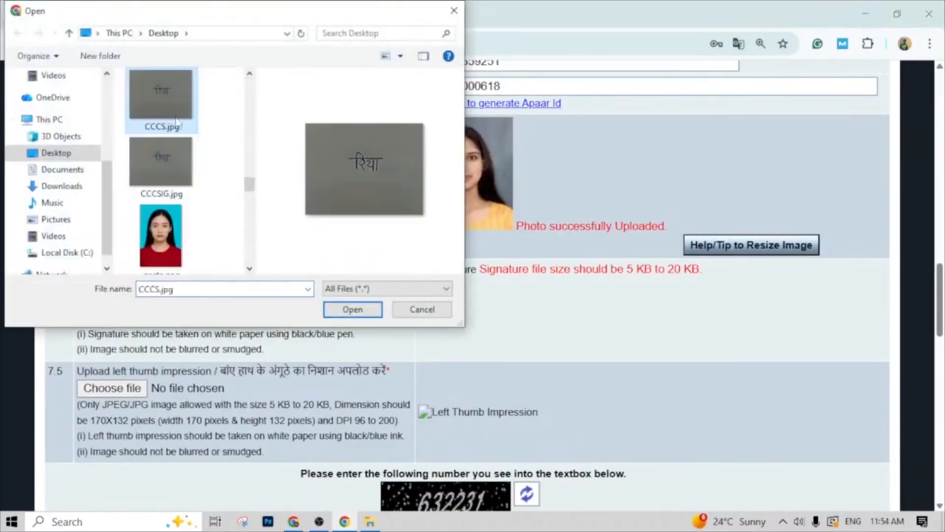
click(346, 311)
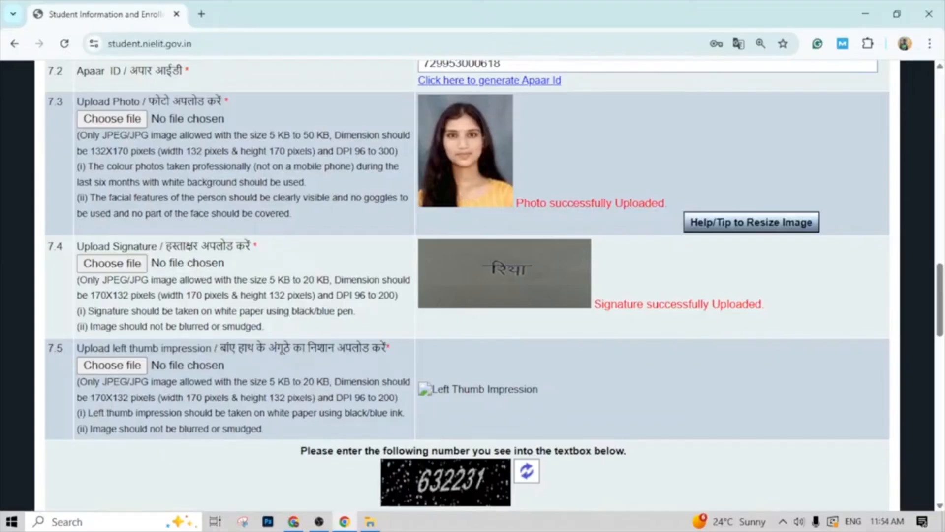
- Switch to the CCCFROM folder in File Explorer and check the file size in the properties of THUMBNAIL1.jpg
click(369, 522)
click(515, 155)
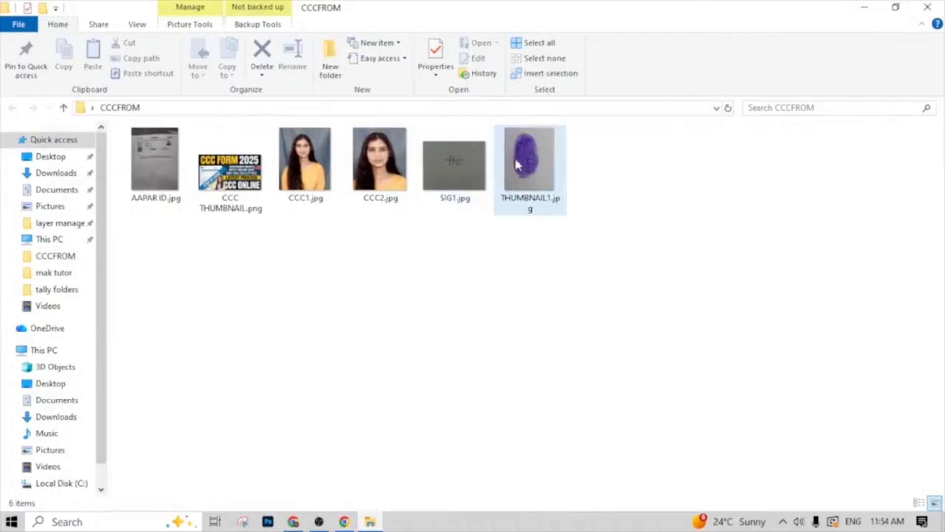
right_click(515, 156)
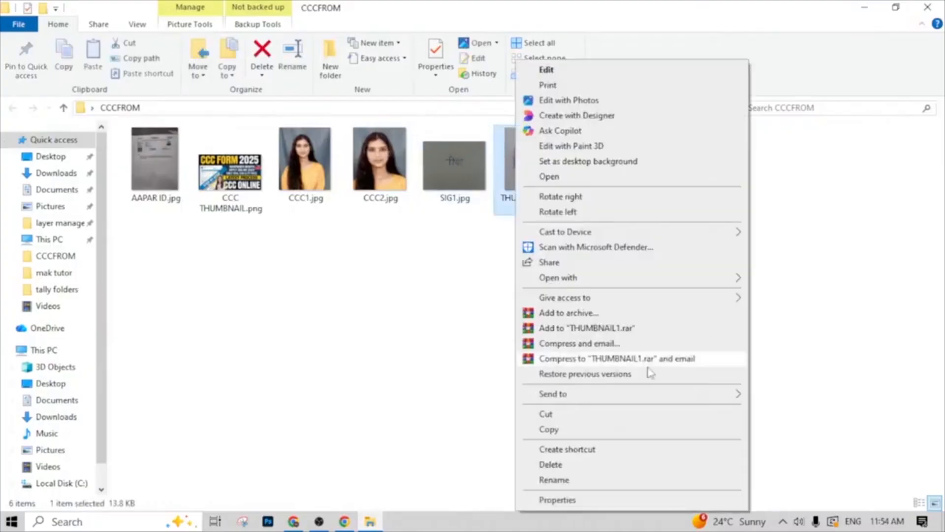
click(569, 500)
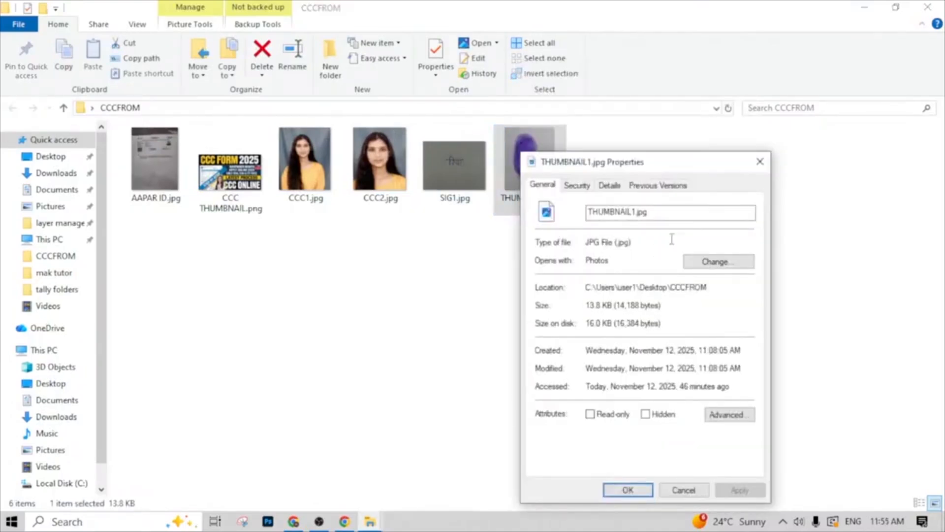
click(760, 162)
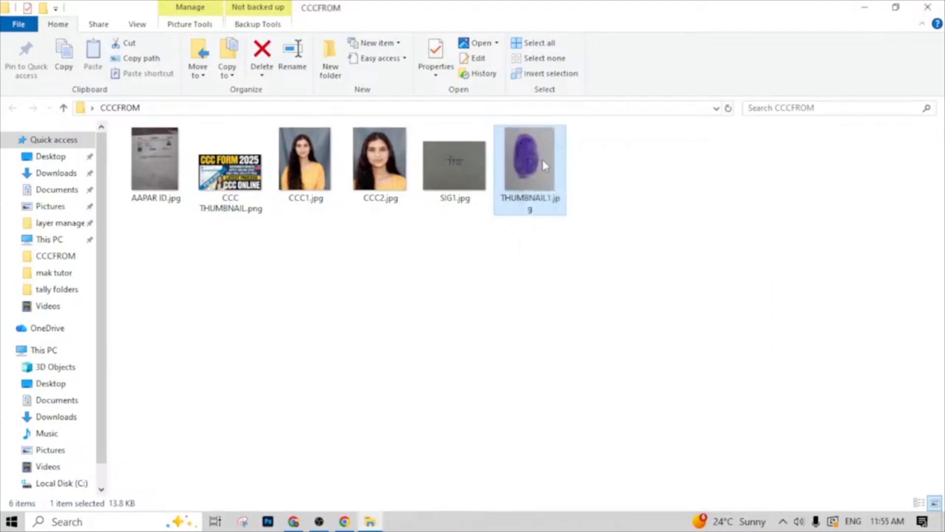
- Open the thumb impression image THUMBNAIL1.jpg from the CCCFROM folder in Paint
right_click(515, 144)
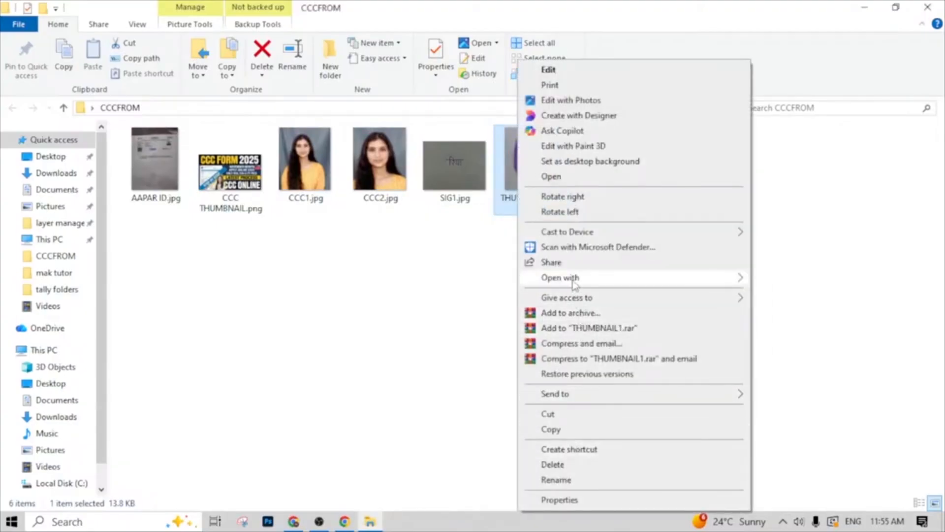
mouse_move(571, 277)
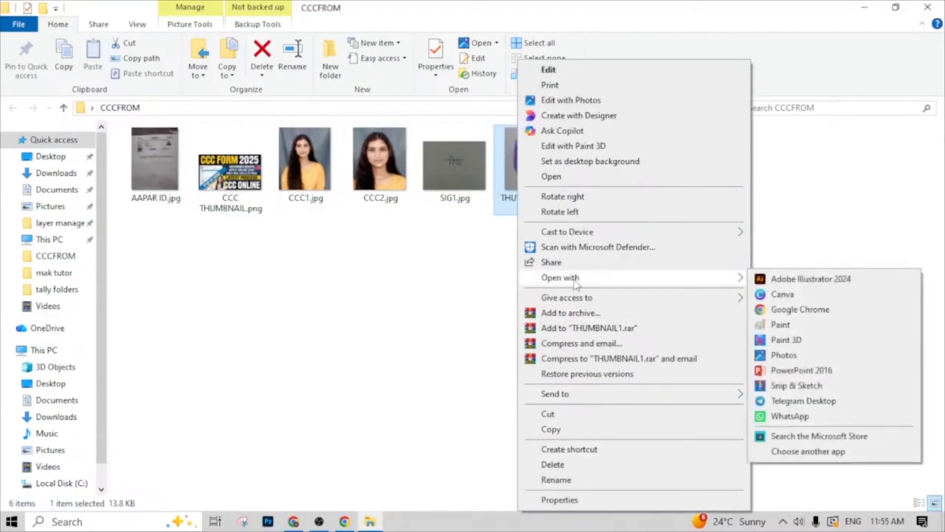
click(790, 325)
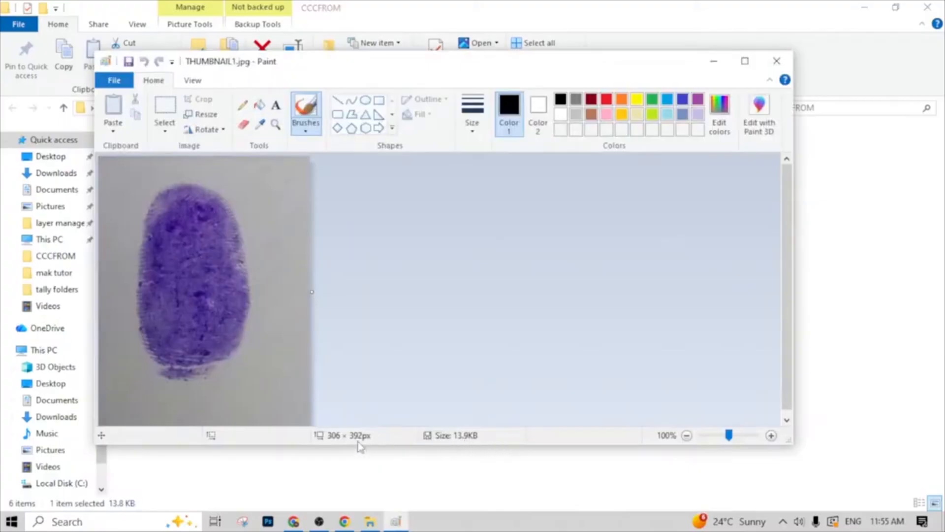
- Resize the thumb impression image to 170 pixels horizontally and 132 pixels vertically, without maintaining the aspect ratio
click(211, 115)
drag(268, 187, 247, 187)
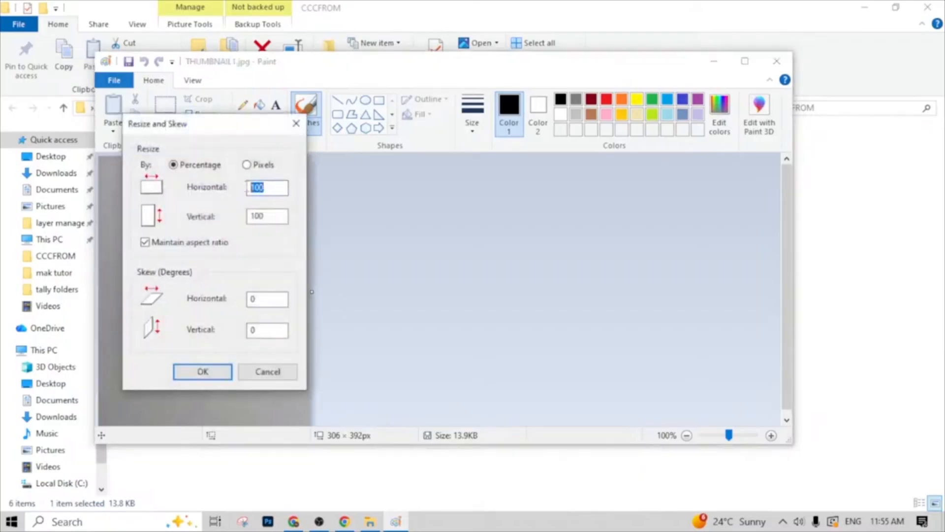
key(BackSpace)
text(5)
click(246, 165)
drag(268, 189, 247, 187)
key(BackSpace)
click(166, 243)
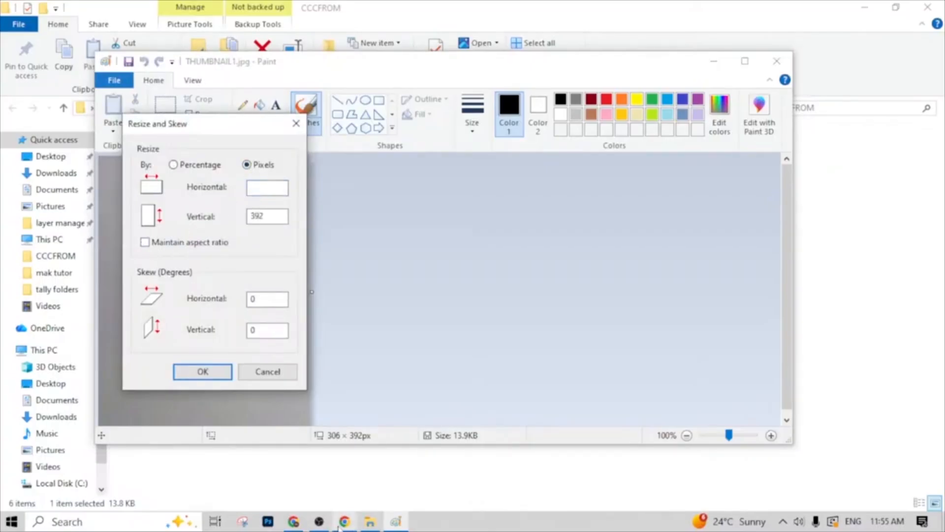
click(338, 526)
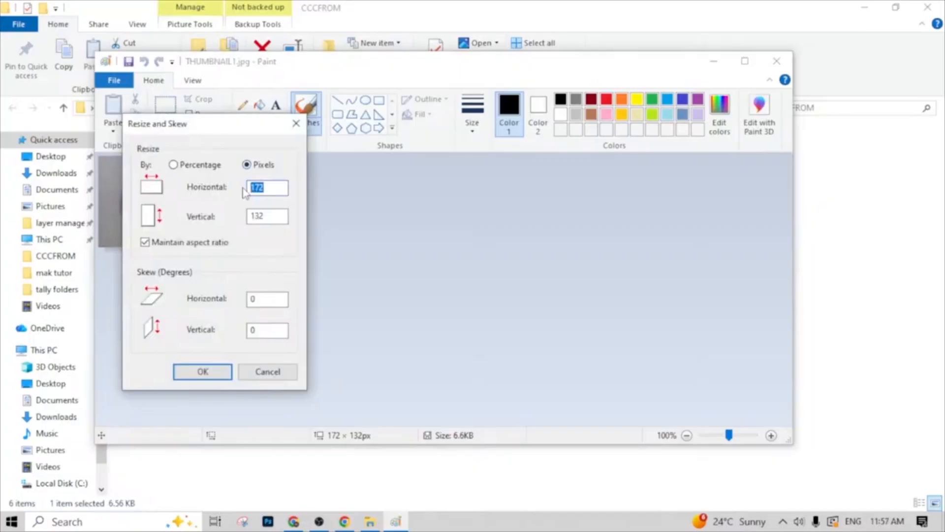
text(170)
click(144, 243)
text(2)
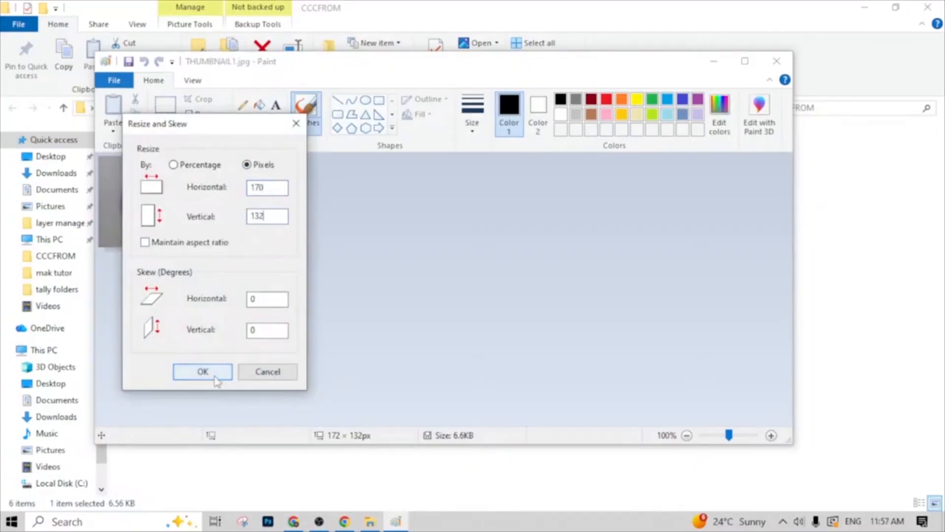
click(201, 371)
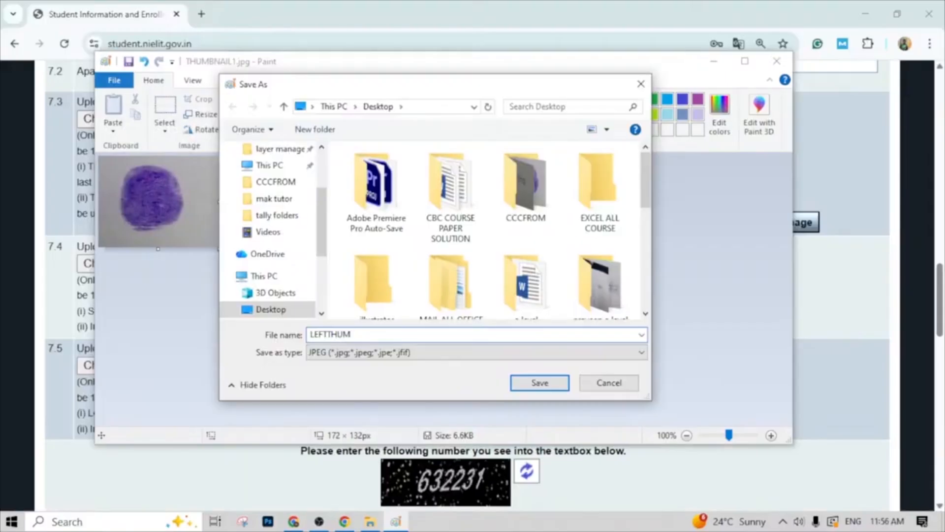
- Save the resized image to the desktop as LEFTTHUMB.jpg and upload it as the left thumb impression in the NIELIT form in Chrome
click(540, 383)
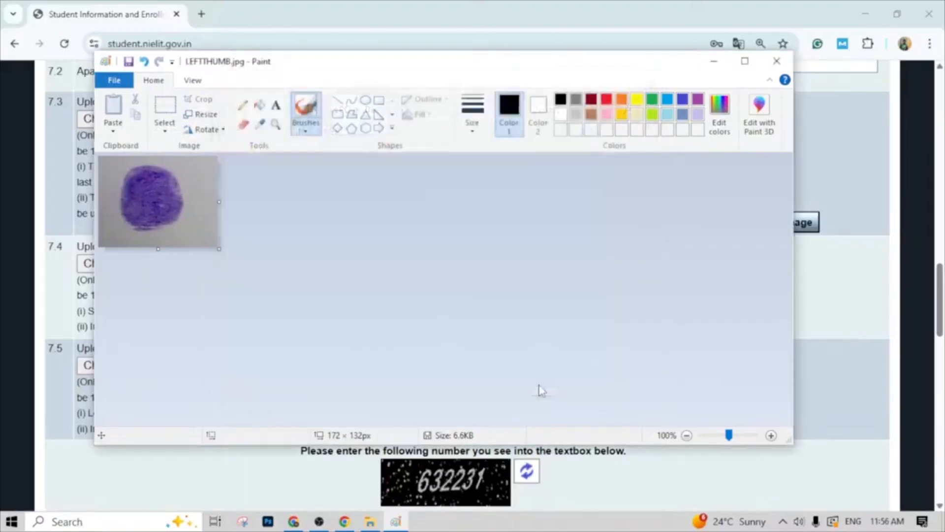
click(776, 60)
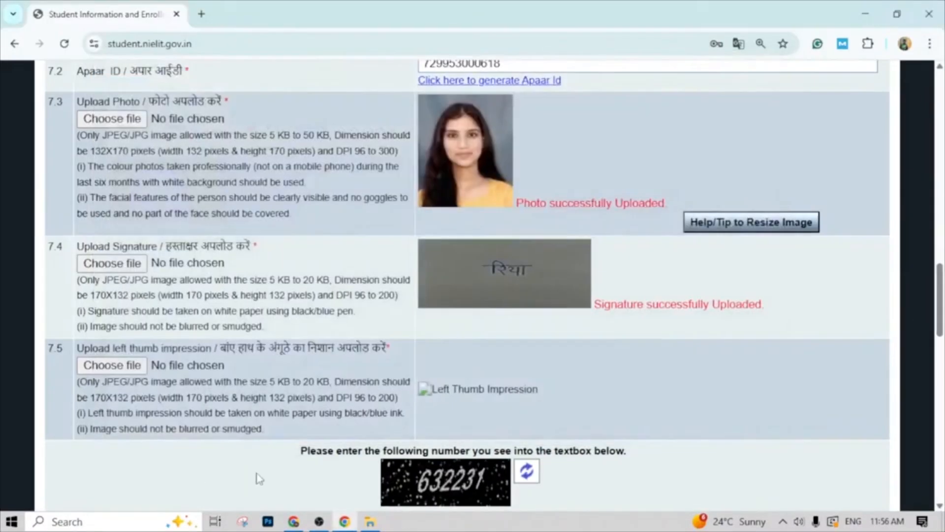
click(130, 365)
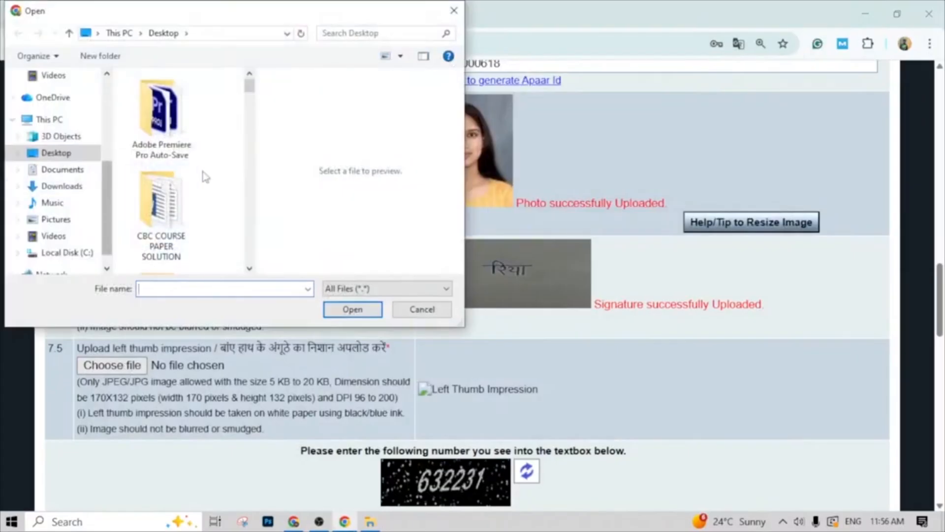
scroll(195, 197, down, 10)
scroll(177, 186, down, 5)
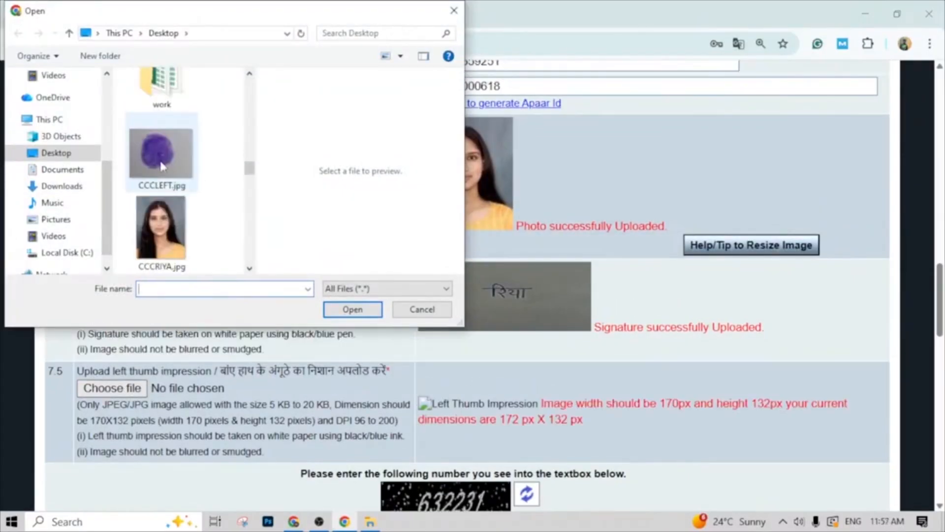
click(158, 152)
click(339, 314)
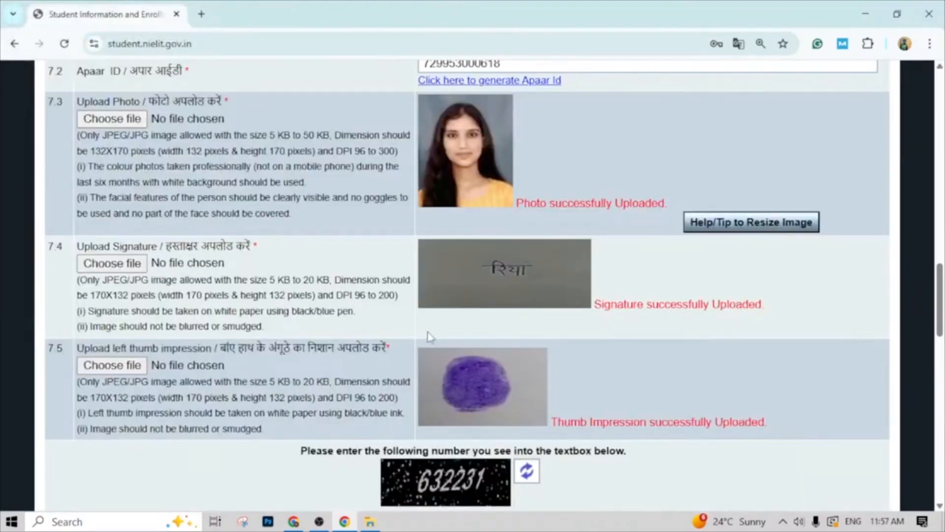
- Enter the captcha number into the verification field below the left thumb impression upload
scroll(425, 329, up, 3)
scroll(424, 330, down, 7)
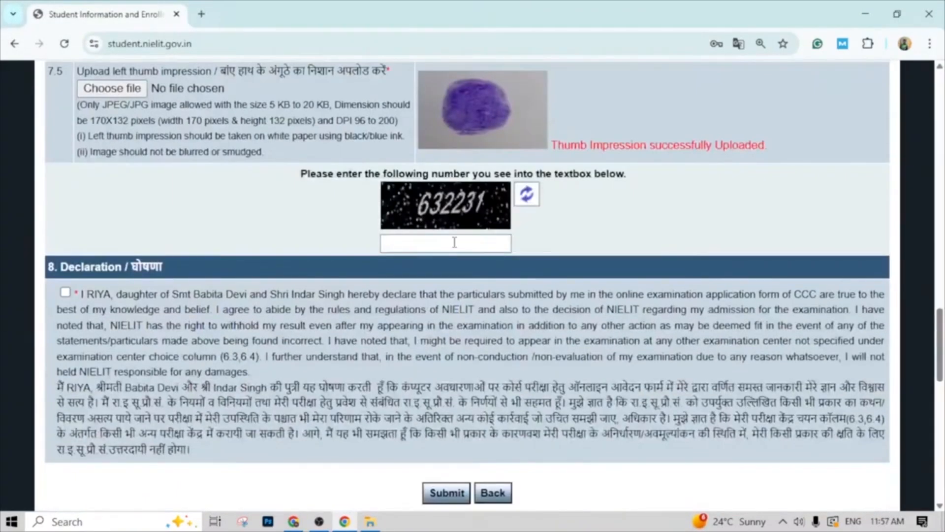
click(440, 249)
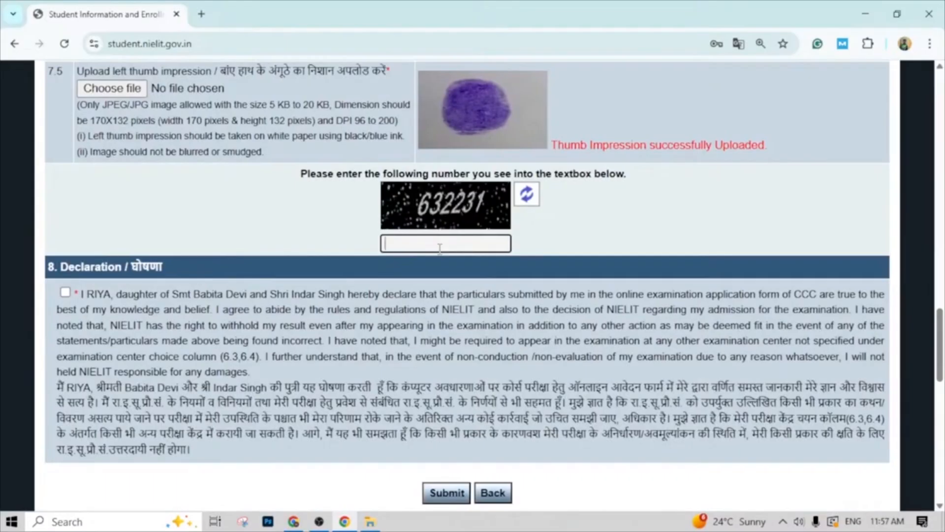
text(363)
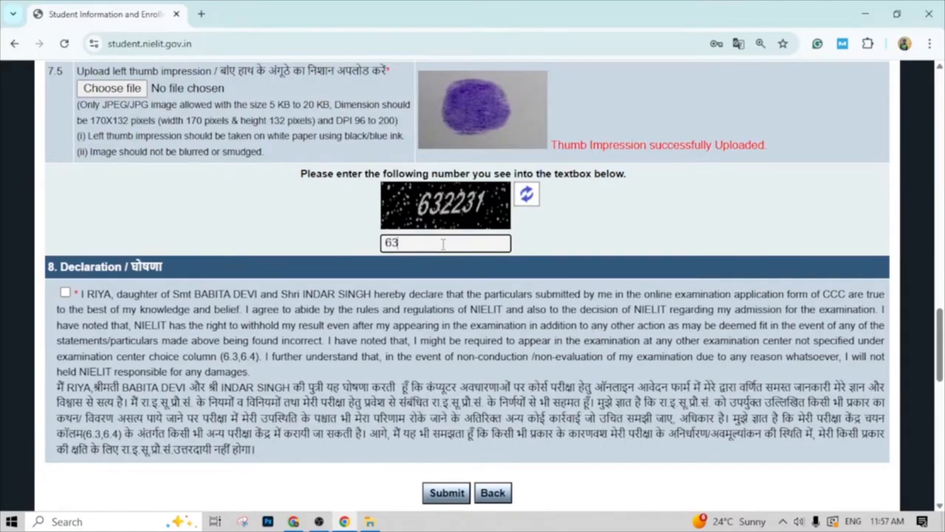
text(2231)
- Accept the declaration and submit the CCC application, including the final submission from its preview
click(65, 292)
scroll(209, 322, down, 3)
click(447, 367)
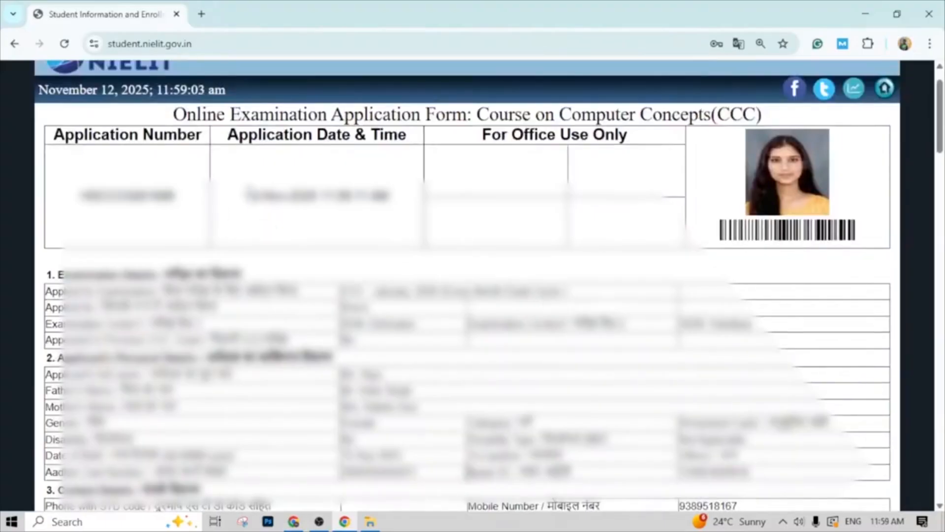
key(End)
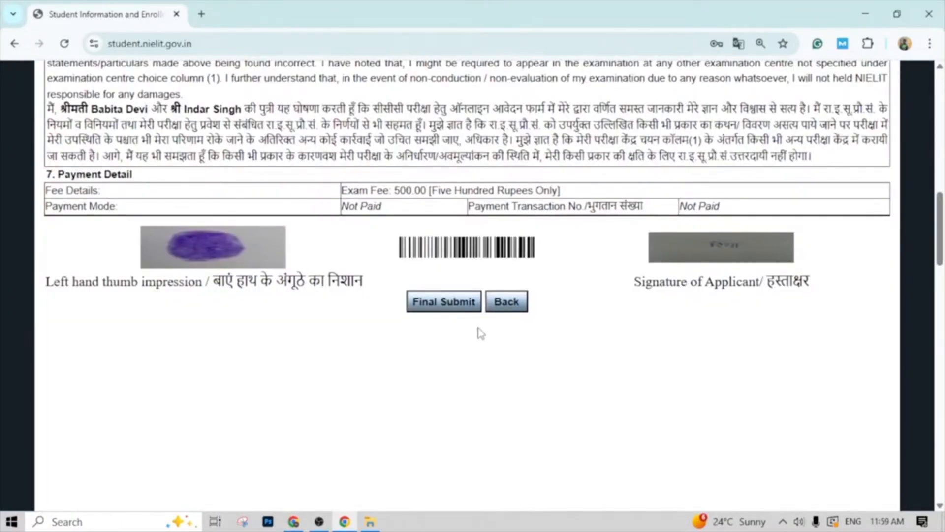
click(467, 308)
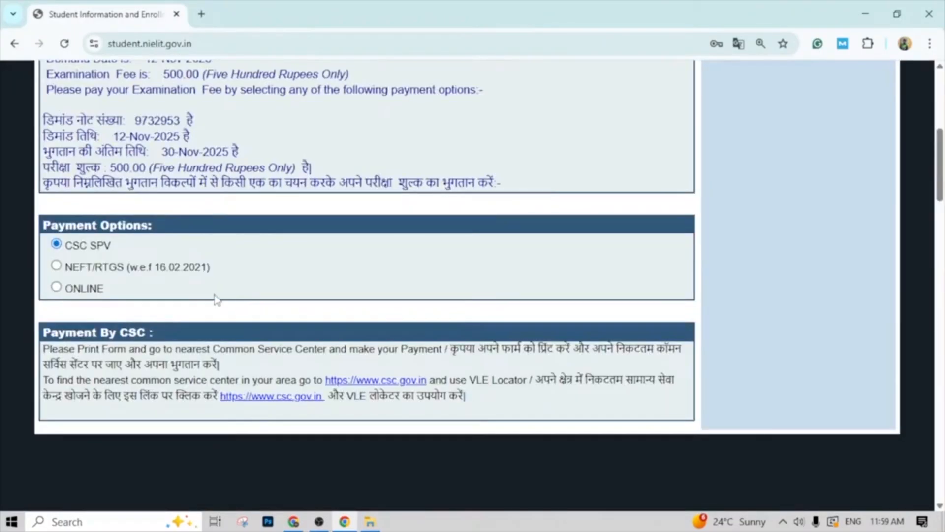
- Choose online payment for the examination fee and select UPI QR as the payment method on BillDesk
click(56, 287)
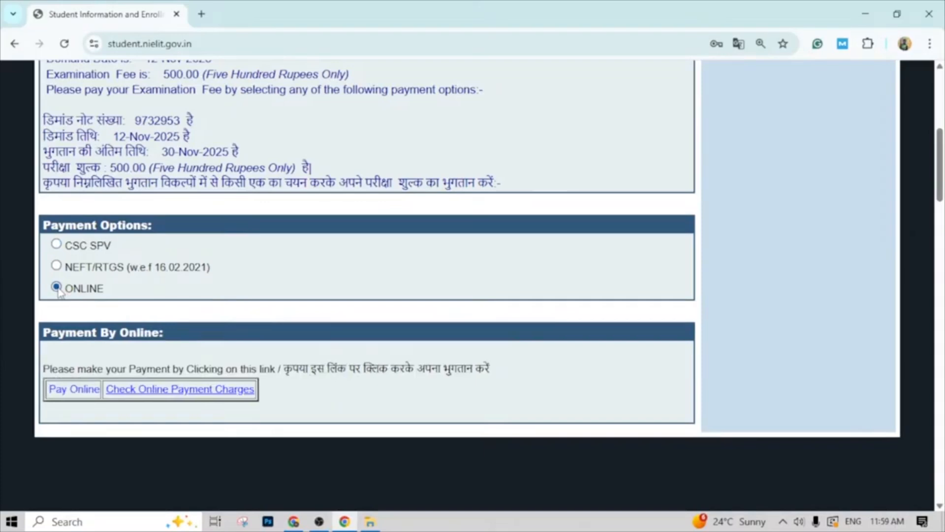
click(84, 394)
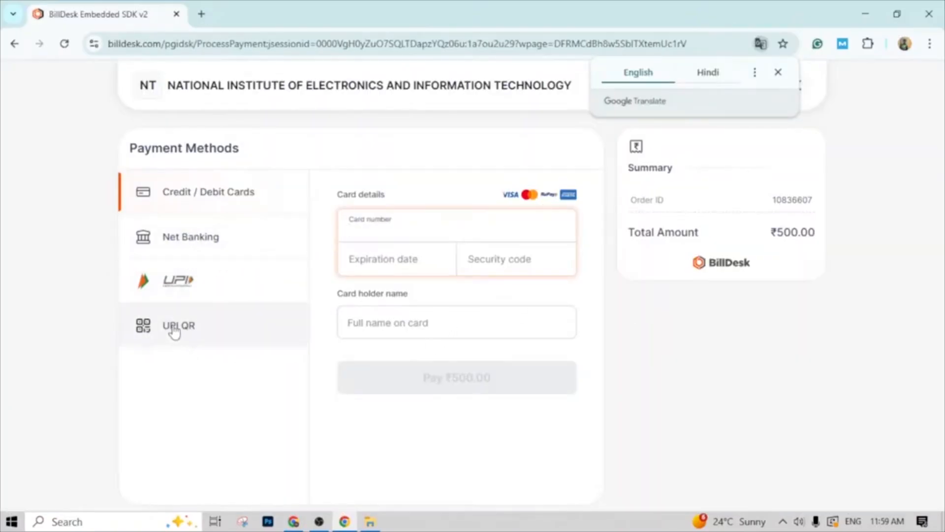
click(147, 337)
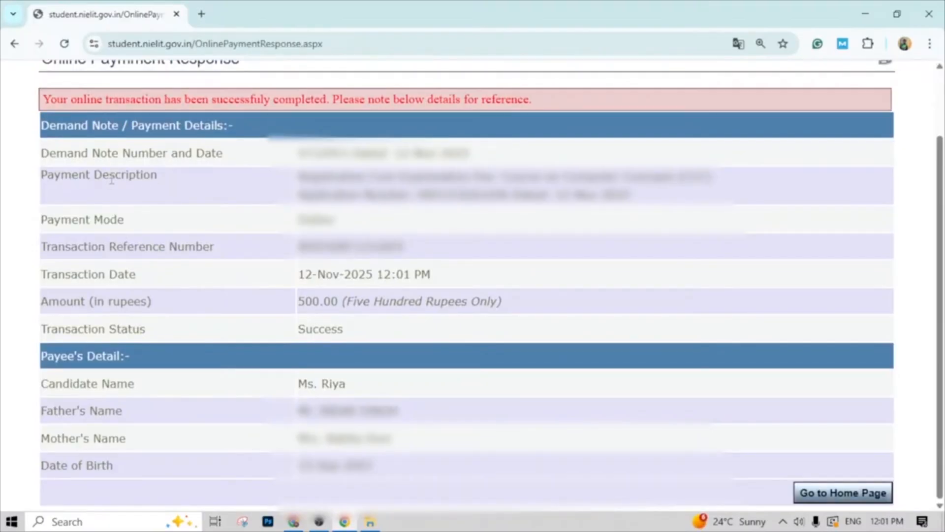
- Print the online payment response to a PDF on the desktop named CCC EXAM JANUARY
scroll(547, 142, up, 2)
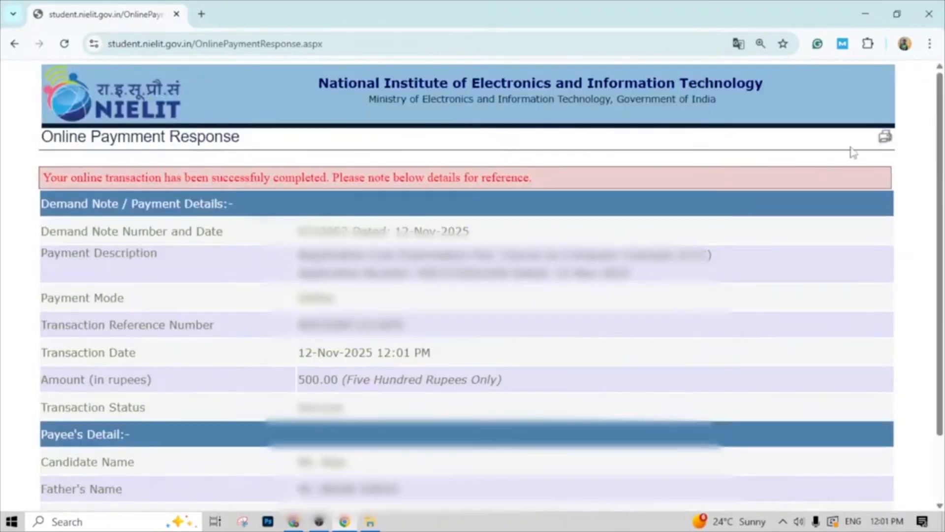
click(885, 134)
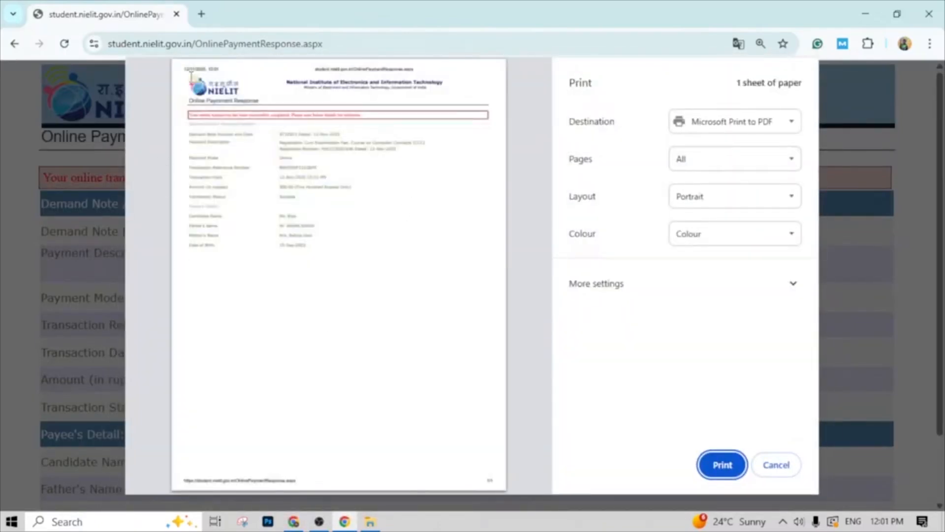
click(717, 472)
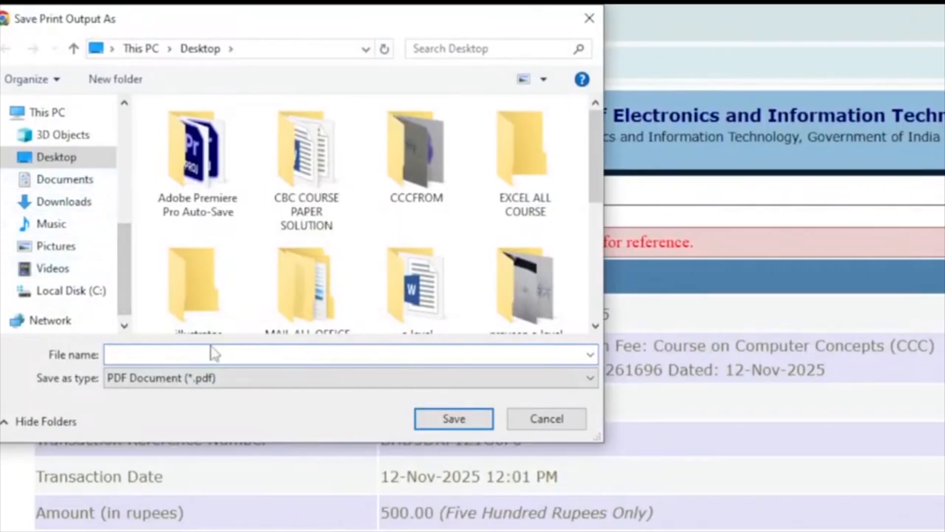
text(CCC EXAM N)
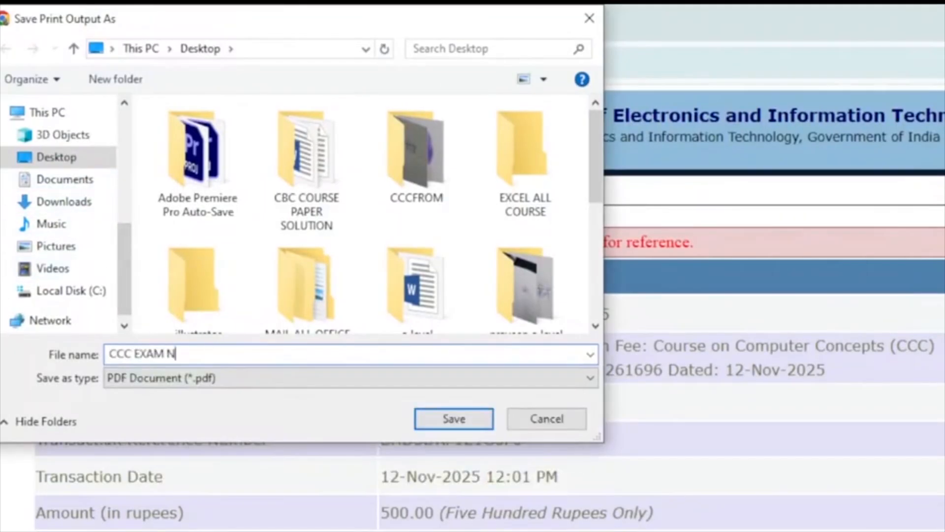
key(BackSpace)
text(JANUARY)
click(454, 418)
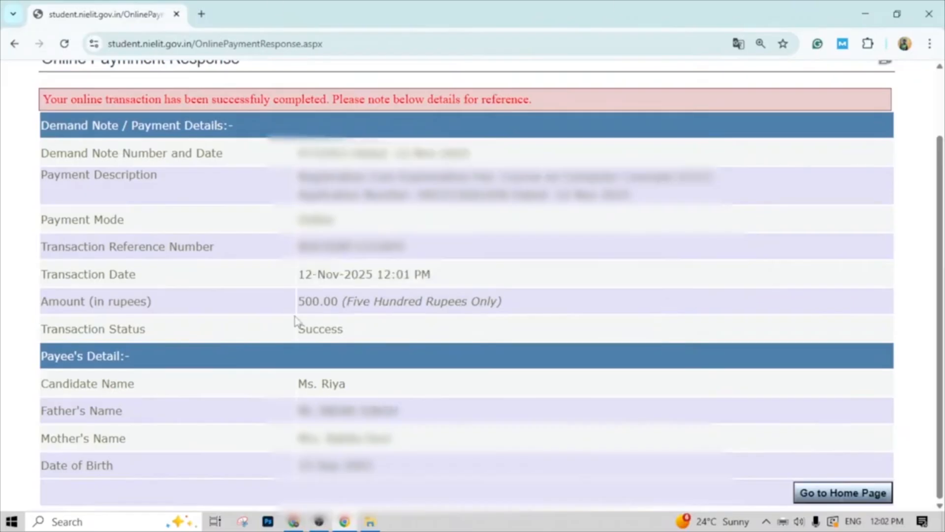
scroll(329, 315, up, 2)
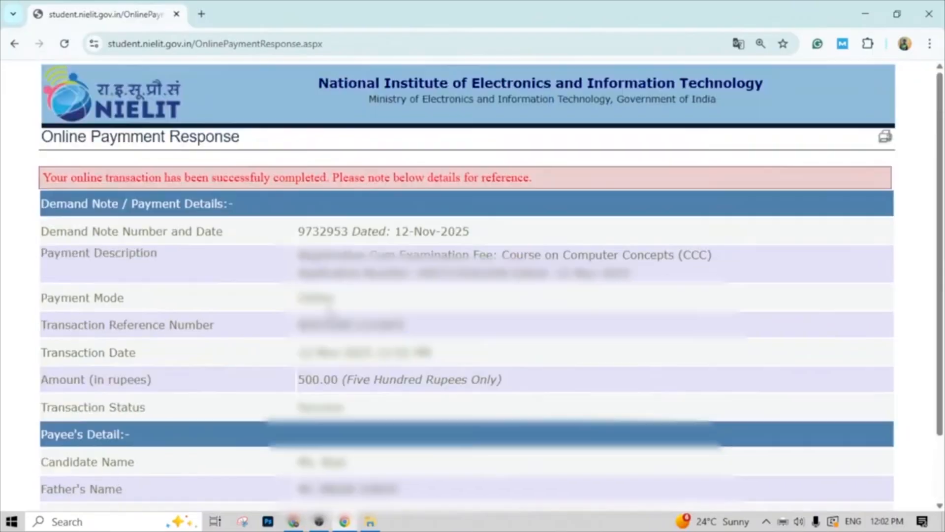
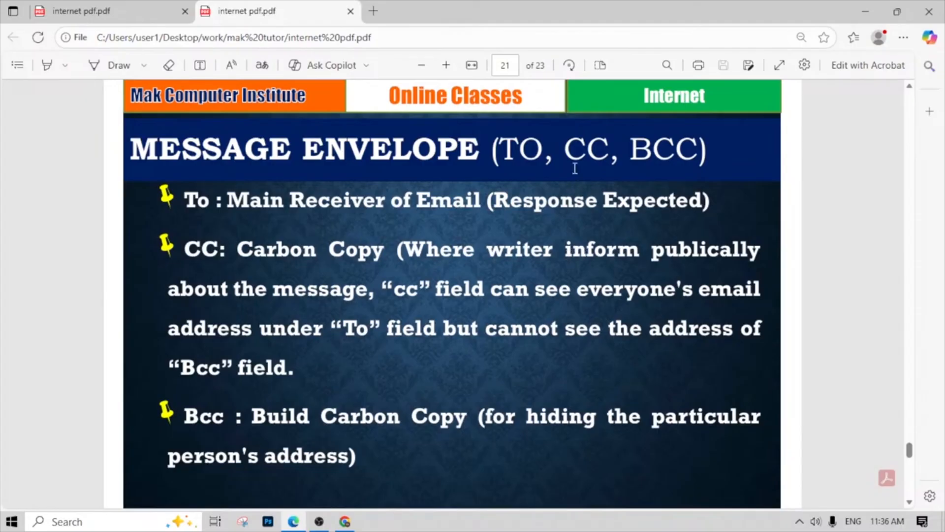
- Review the message envelope slide's definitions of To, CC and BCC in the internet PDF
drag(566, 154, 641, 157)
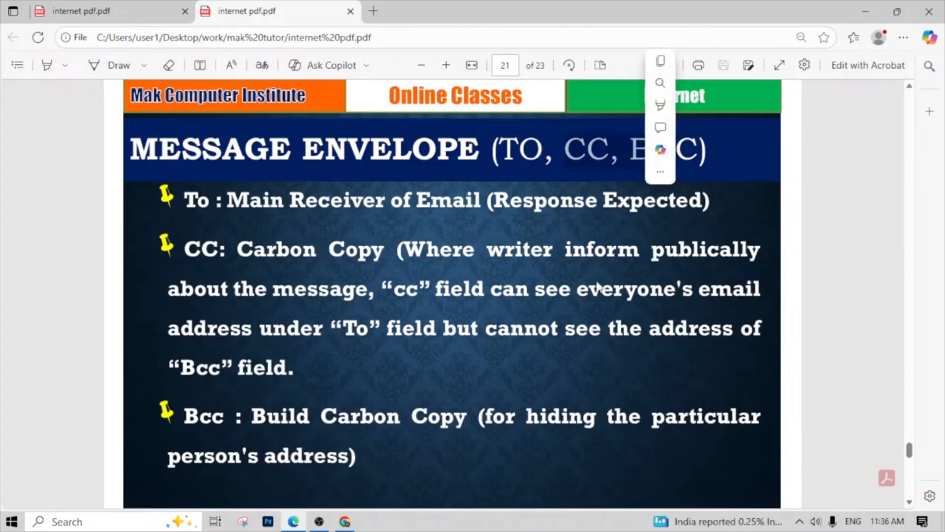
click(609, 264)
scroll(512, 288, down, 4)
scroll(512, 288, up, 4)
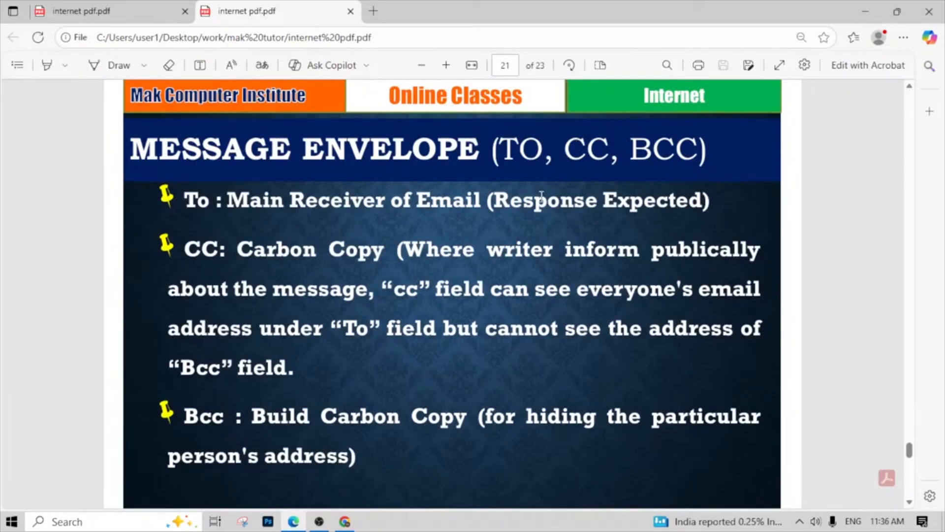
scroll(540, 194, down, 3)
scroll(541, 192, down, 8)
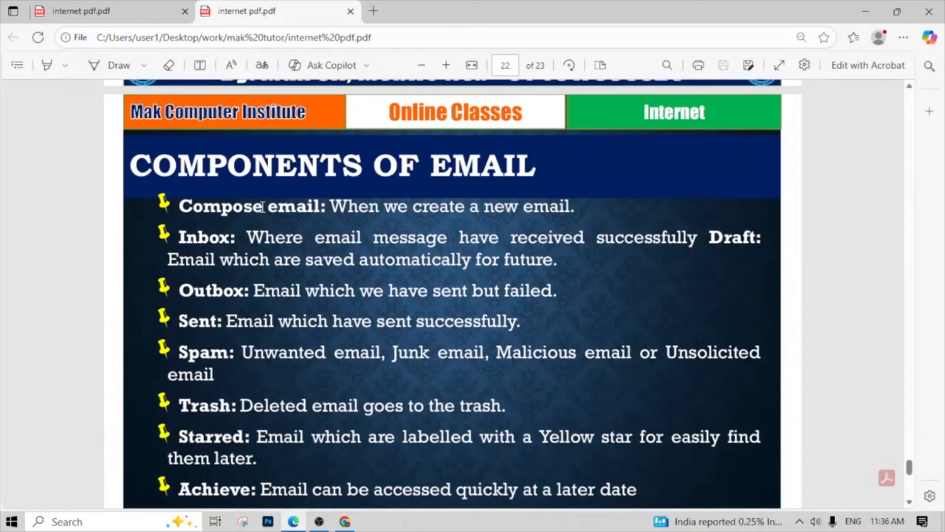
- Examine the English Components of Email slide, marking terms such as Compose email, Inbox, Outbox, Spam and Trash
drag(262, 206, 201, 207)
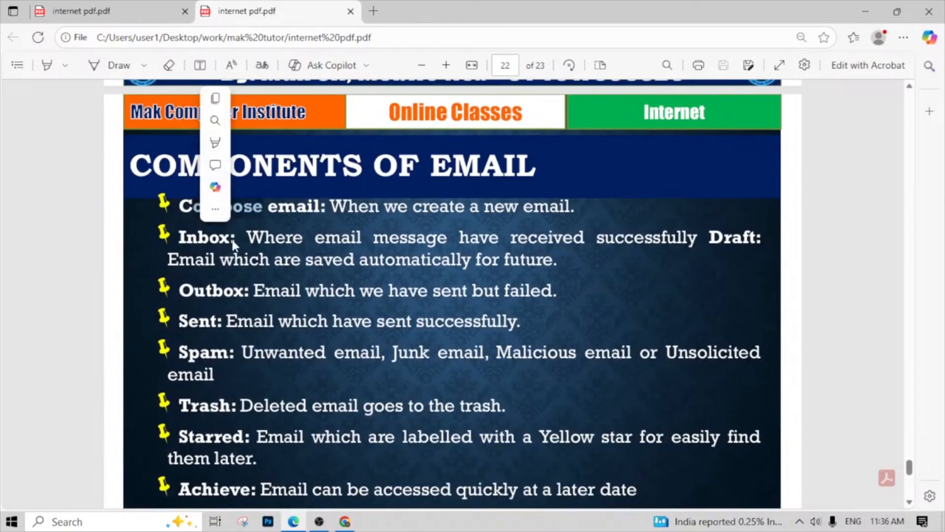
drag(230, 241, 186, 243)
drag(229, 296, 197, 294)
click(202, 328)
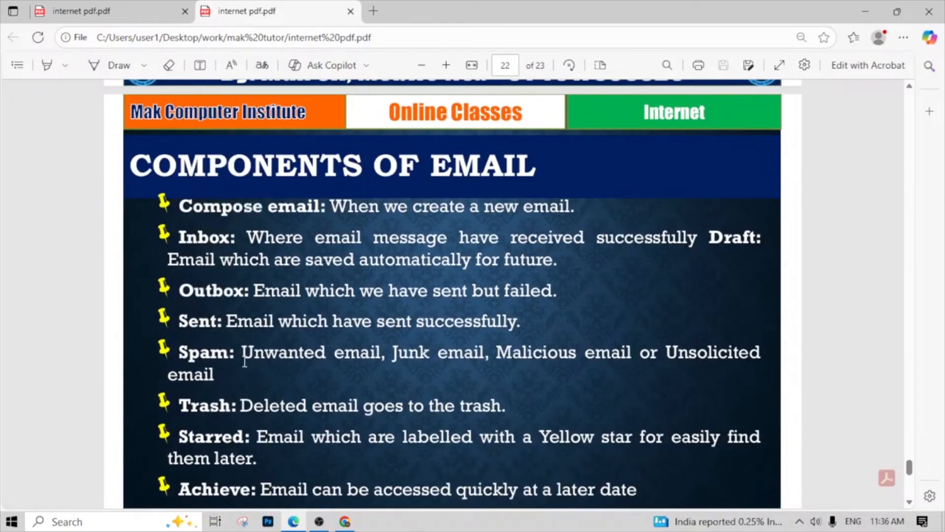
drag(234, 361, 174, 363)
click(250, 383)
drag(241, 407, 180, 408)
click(383, 238)
- Examine the Hindi Components of Email slide, marking the Compose email term and its definition
scroll(334, 218, down, 7)
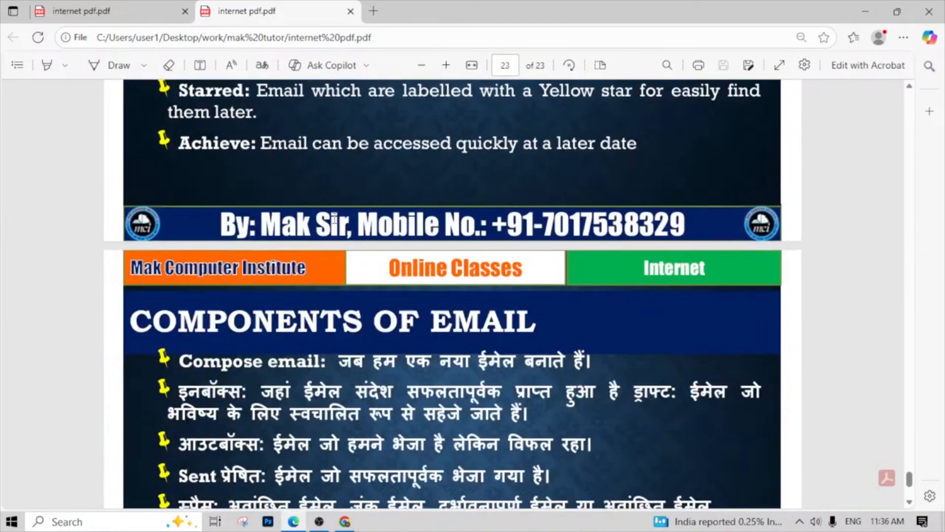
scroll(335, 218, up, 12)
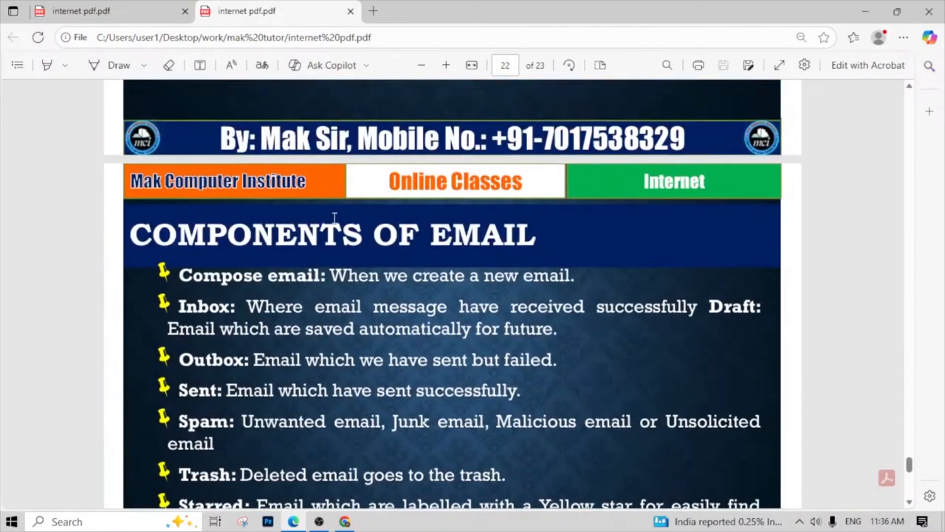
scroll(334, 218, down, 11)
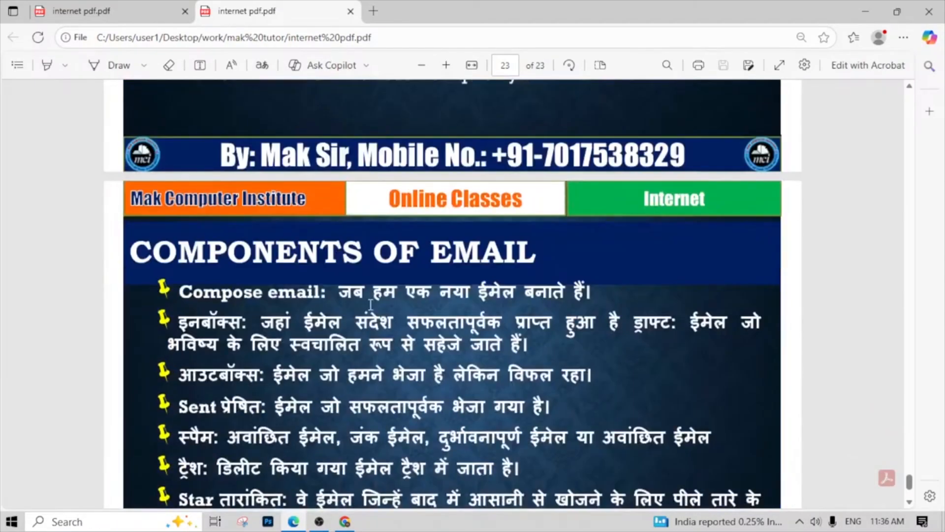
drag(336, 291, 184, 295)
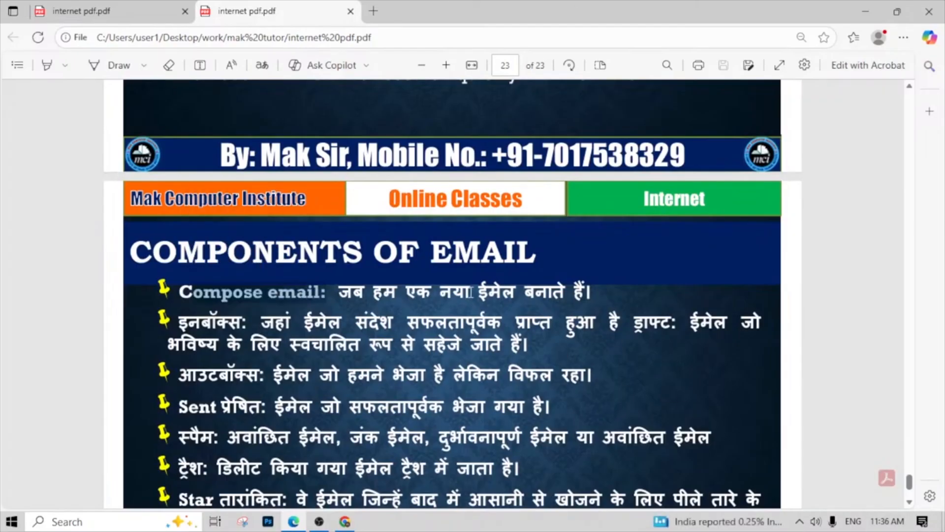
drag(348, 291, 590, 306)
click(535, 334)
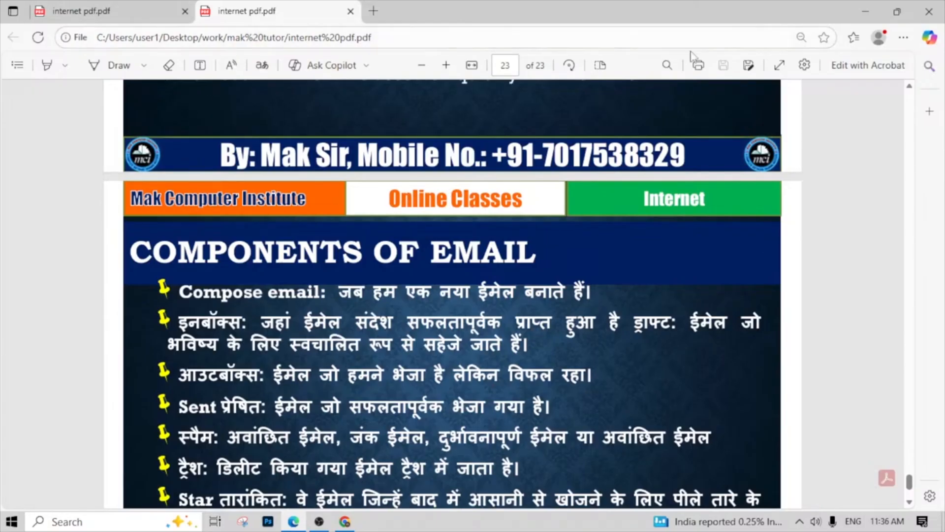
- Launch Google Chrome with the presenter's personal profile and maximize its window
click(117, 529)
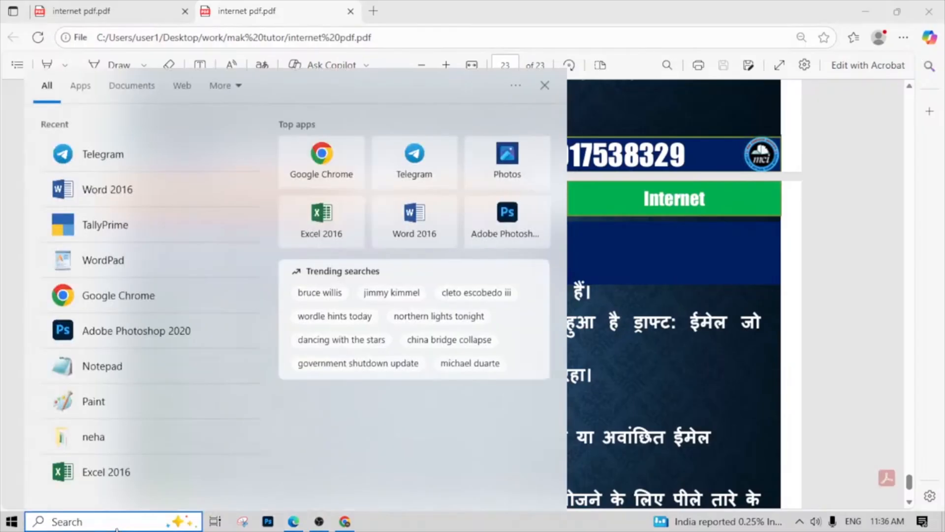
text(go)
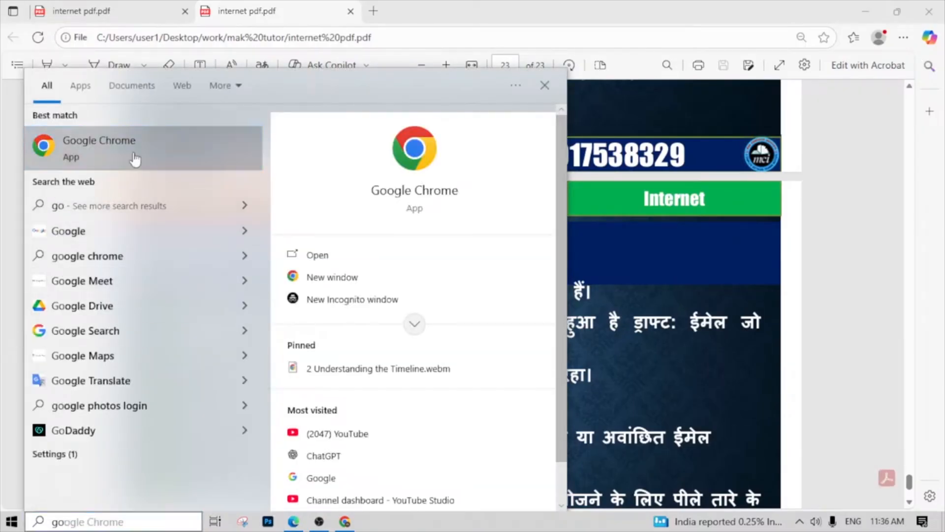
click(135, 158)
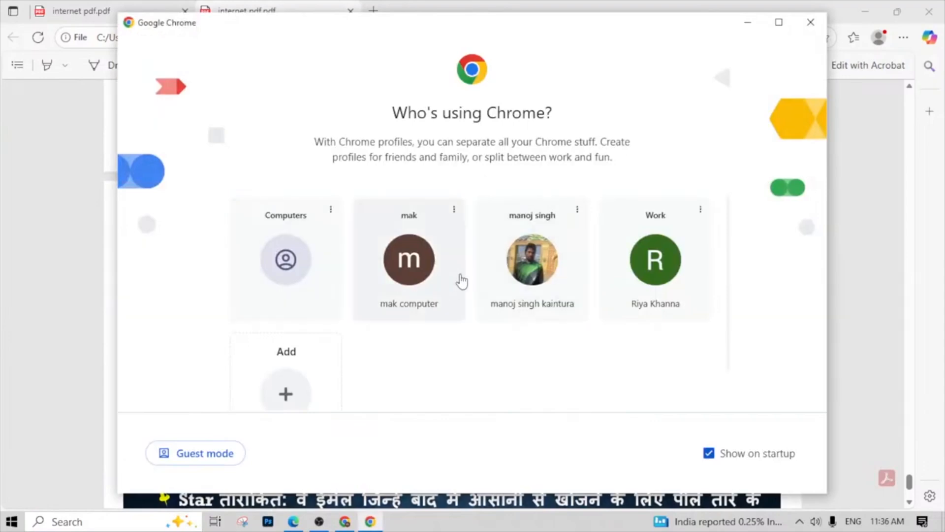
click(533, 276)
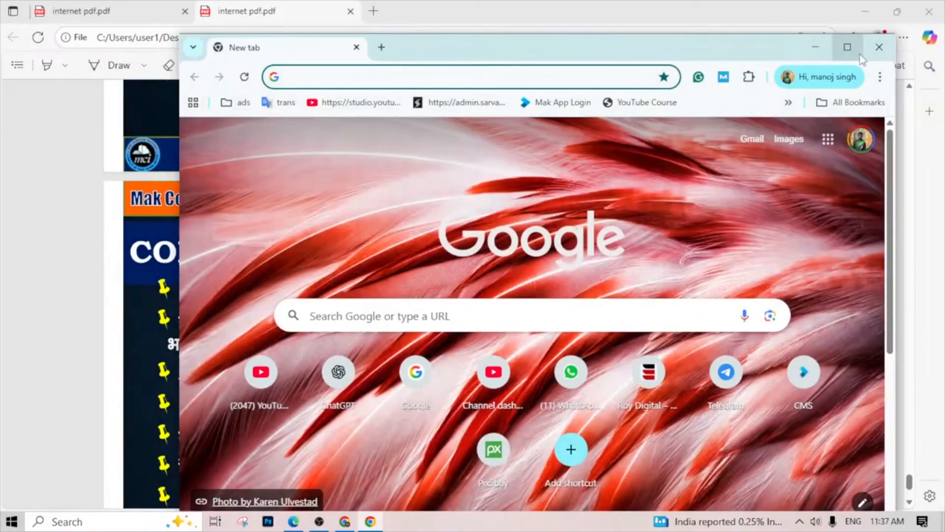
click(859, 55)
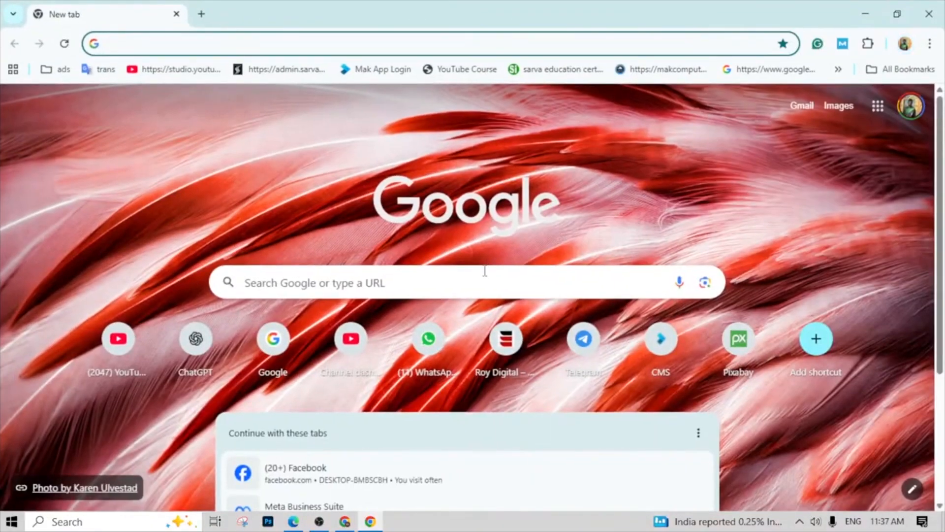
- Go to Google, search for gmail.com and open the Gmail inbox from the Google Mail result
click(482, 281)
text(gm)
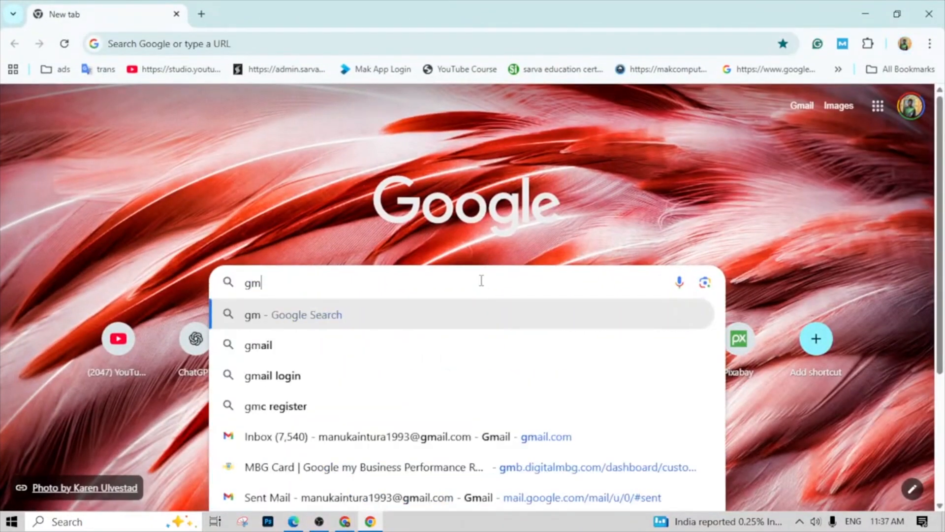
key(BackSpace)
text(oogle.co)
key(Return)
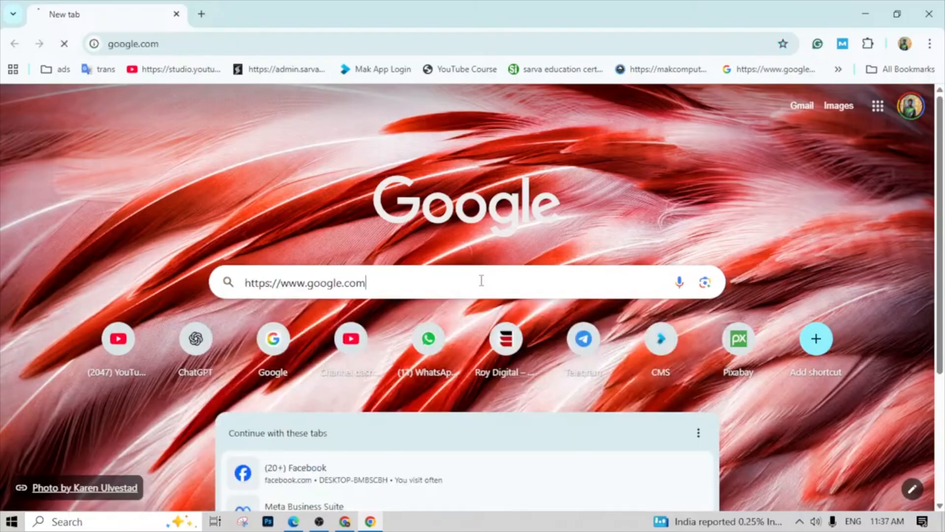
text(gmial)
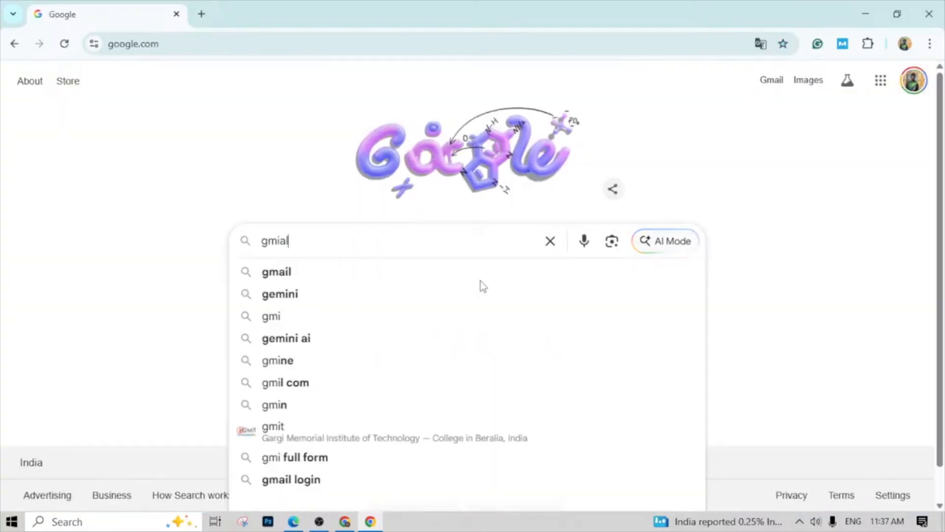
key(Down)
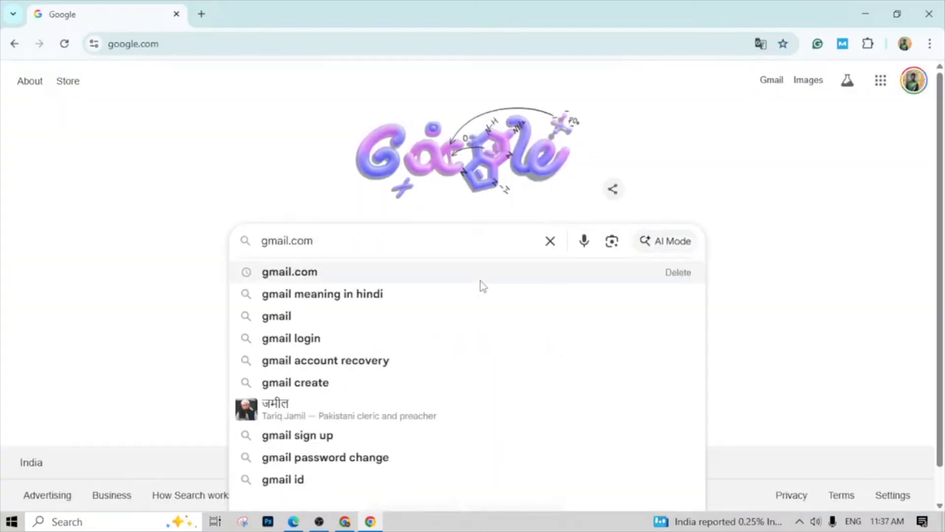
key(Return)
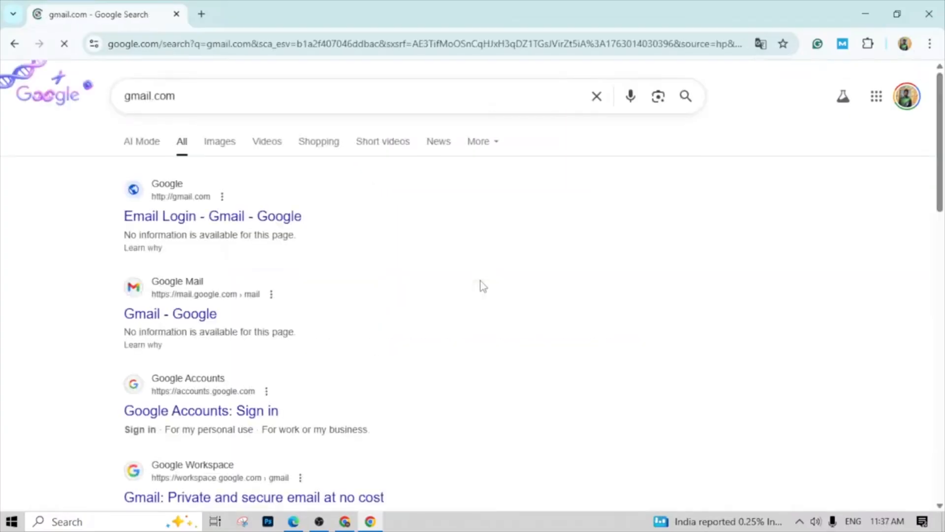
click(145, 321)
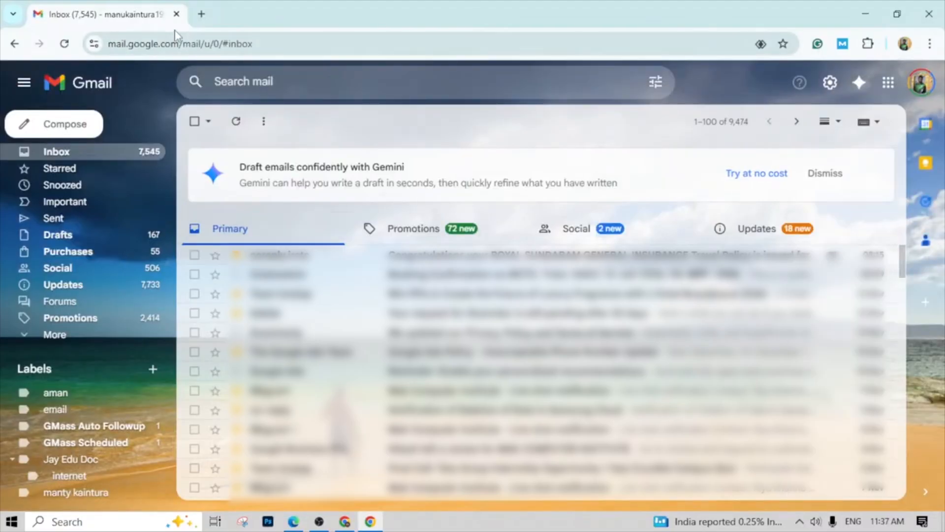
- Search for outlook in a new tab, open Microsoft's free account creation page and dismiss the translation pop-up
click(202, 13)
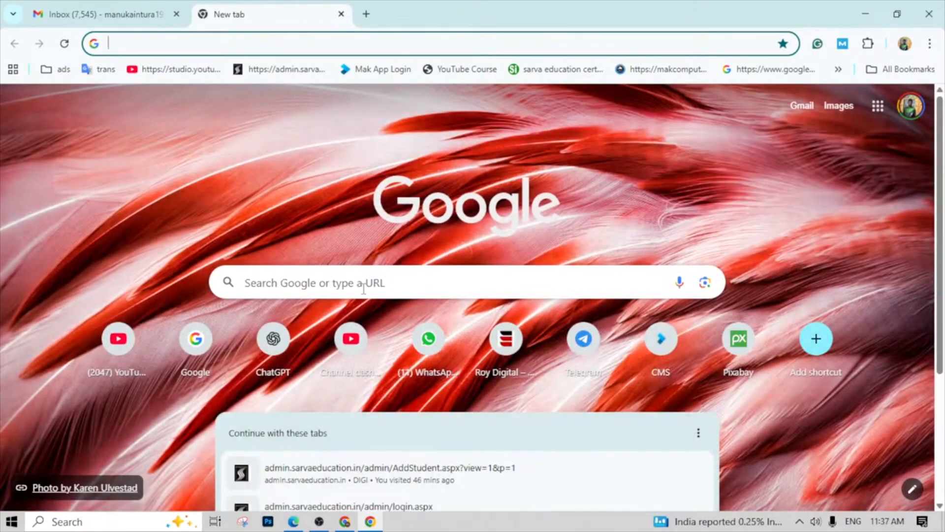
click(364, 288)
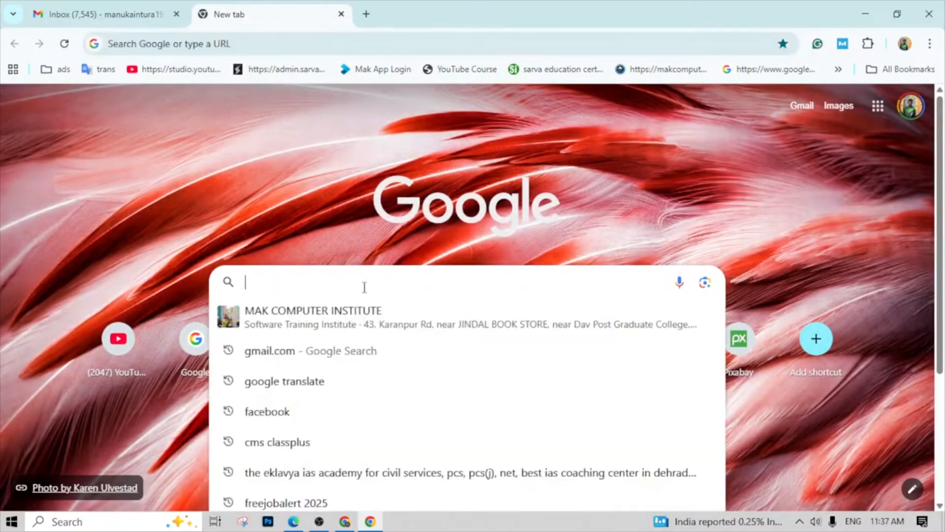
text(out)
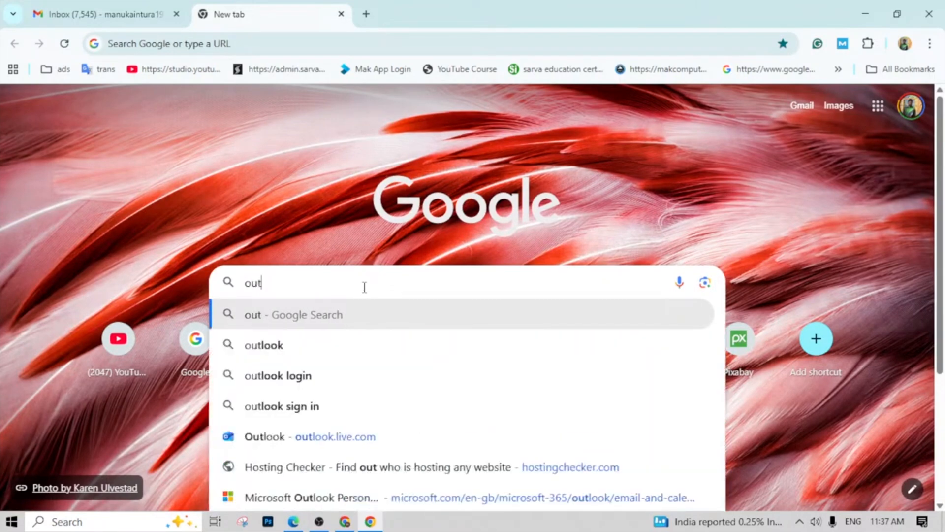
key(Down)
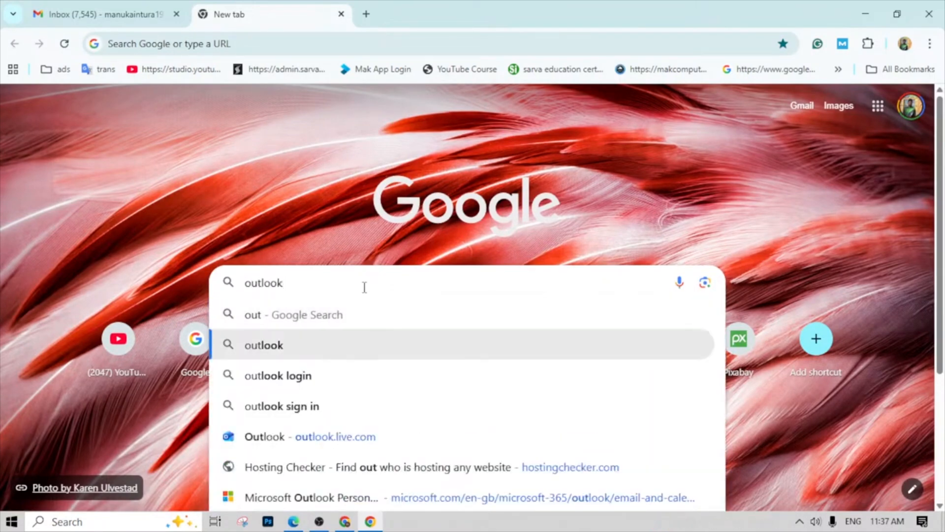
key(Return)
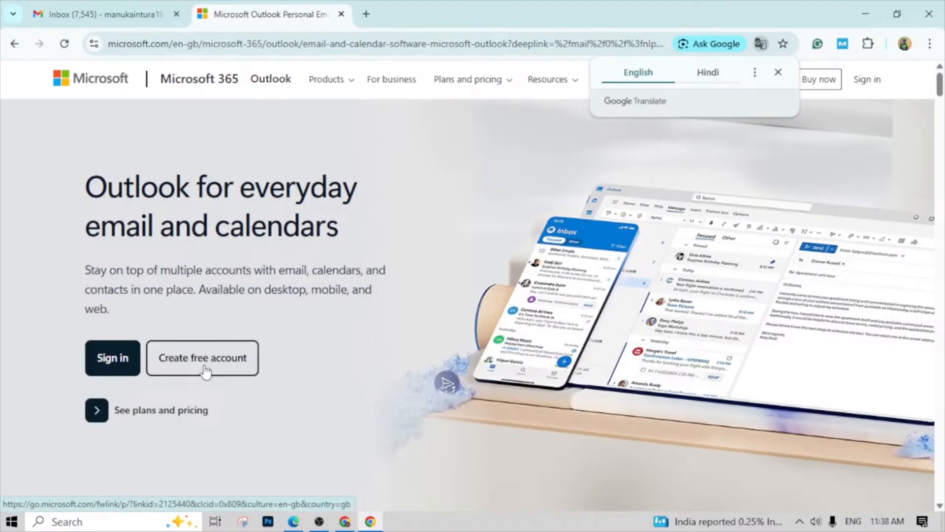
click(207, 370)
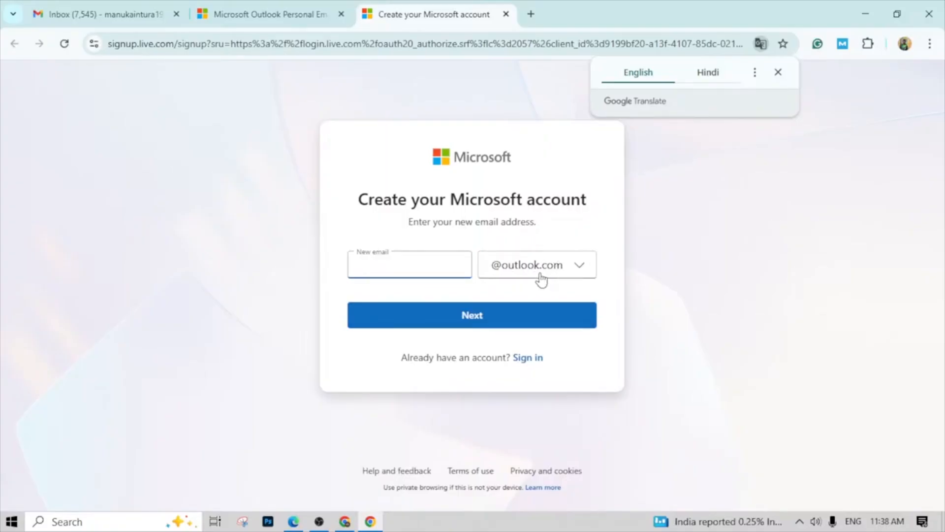
click(779, 73)
- Search for rediffmail.com in a new tab and open the Rediff website
click(530, 14)
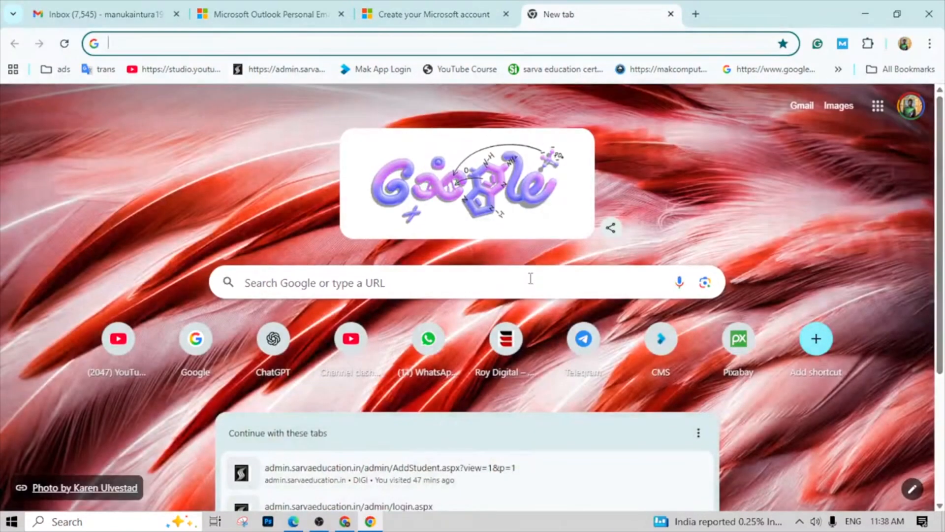
click(530, 278)
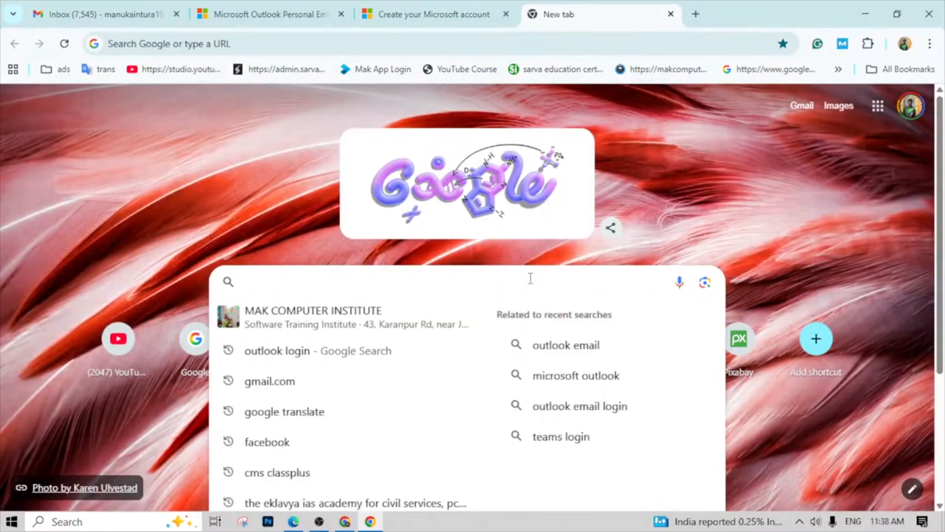
text(ridi)
key(BackSpace)
text(if)
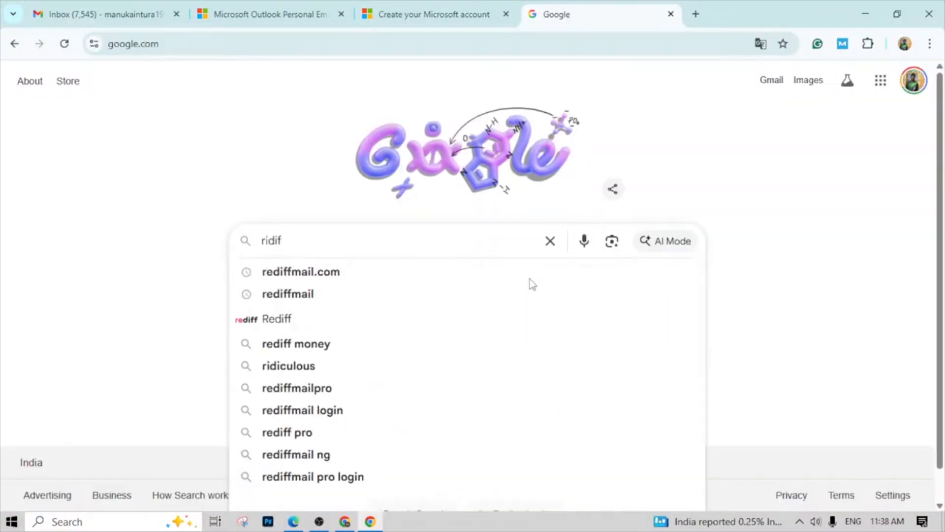
key(Down)
key(Return)
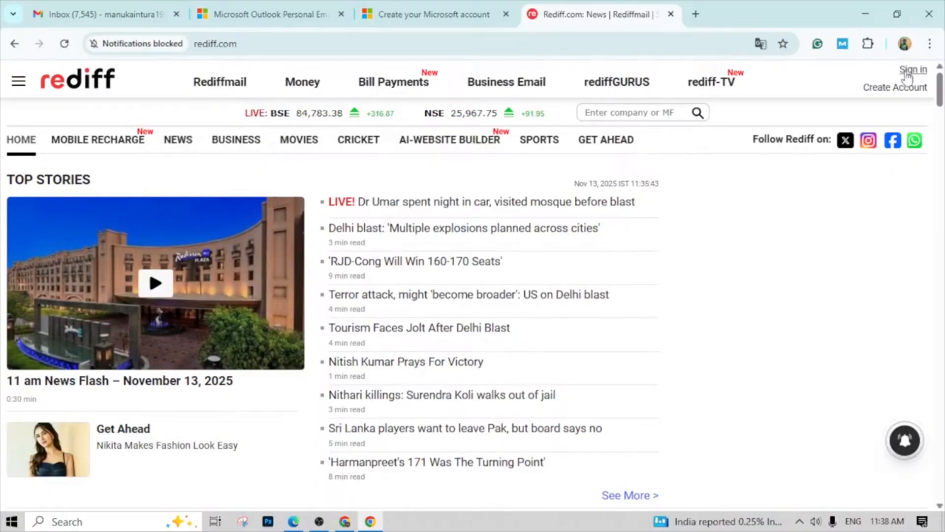
click(898, 89)
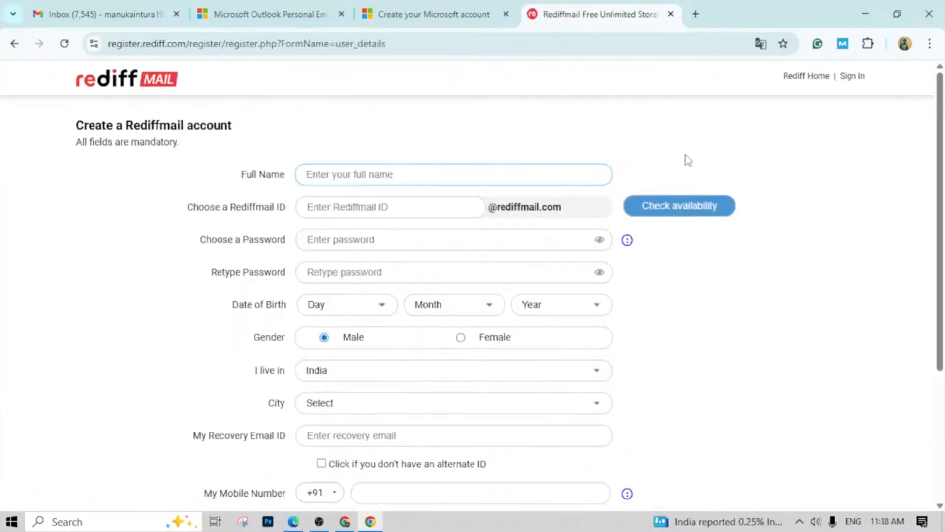
click(14, 43)
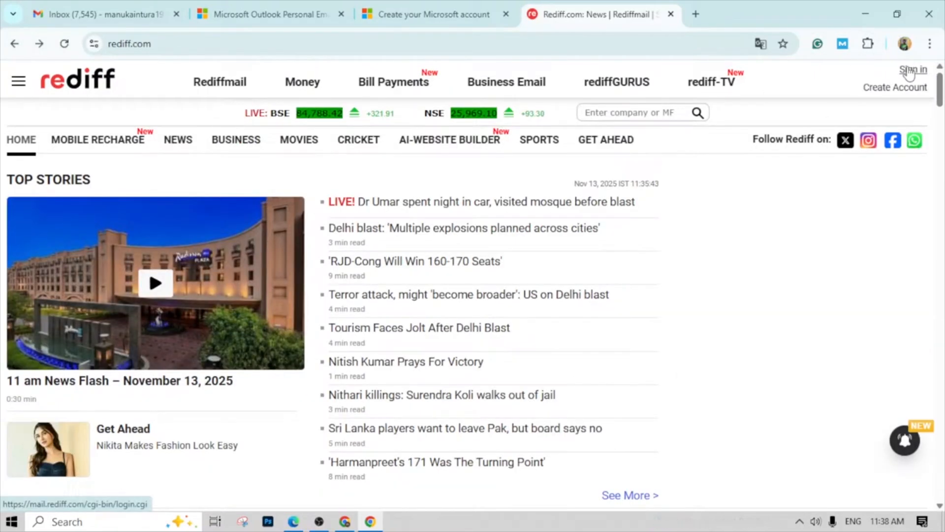
click(903, 91)
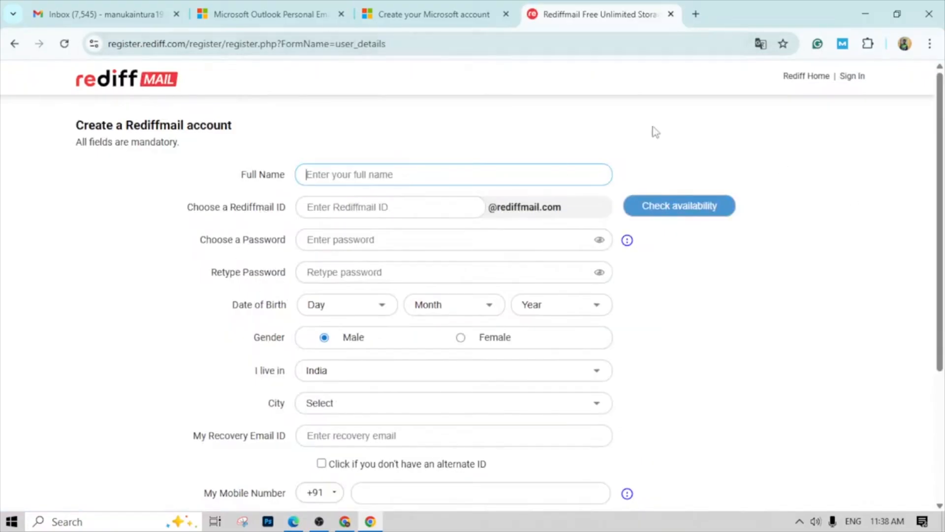
click(145, 15)
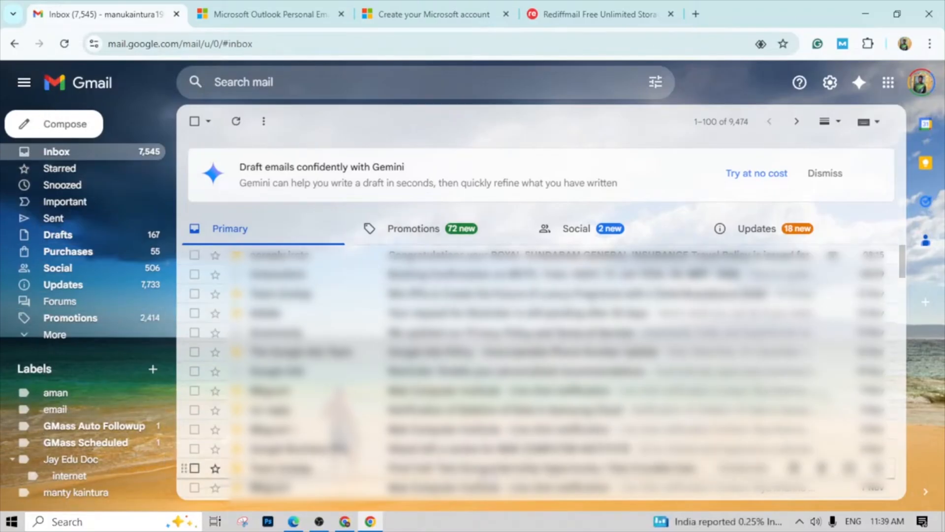
- Start a new email, minimise the first blank message for a second one, and fill in its recipient and Cc recipient
scroll(541, 369, down, 1)
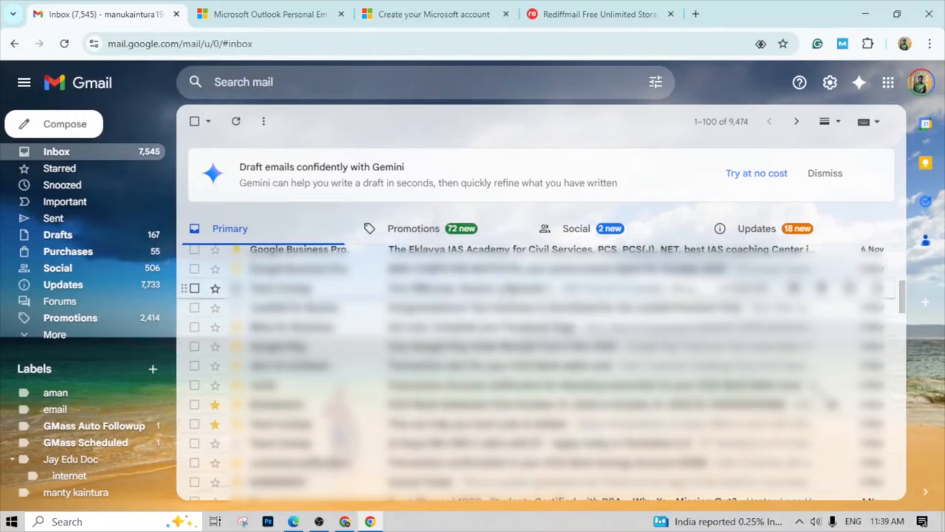
scroll(468, 246, up, 1)
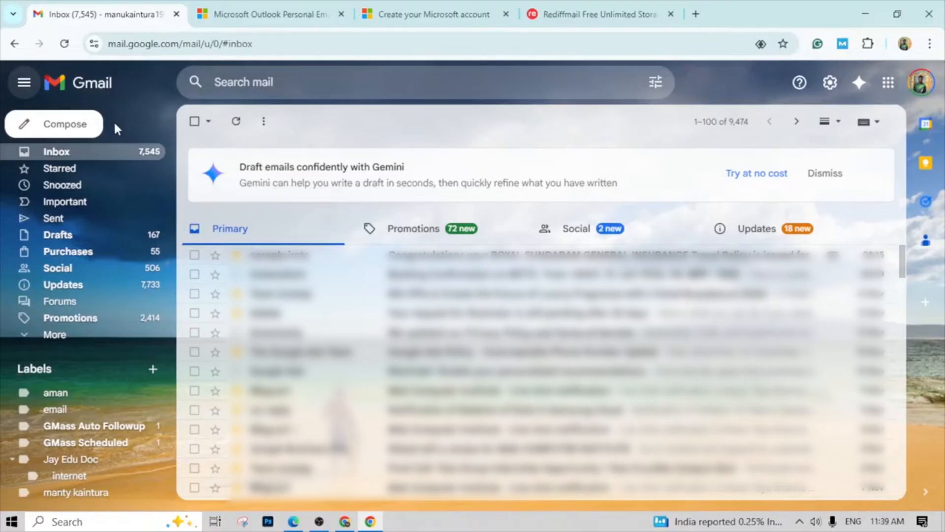
click(59, 132)
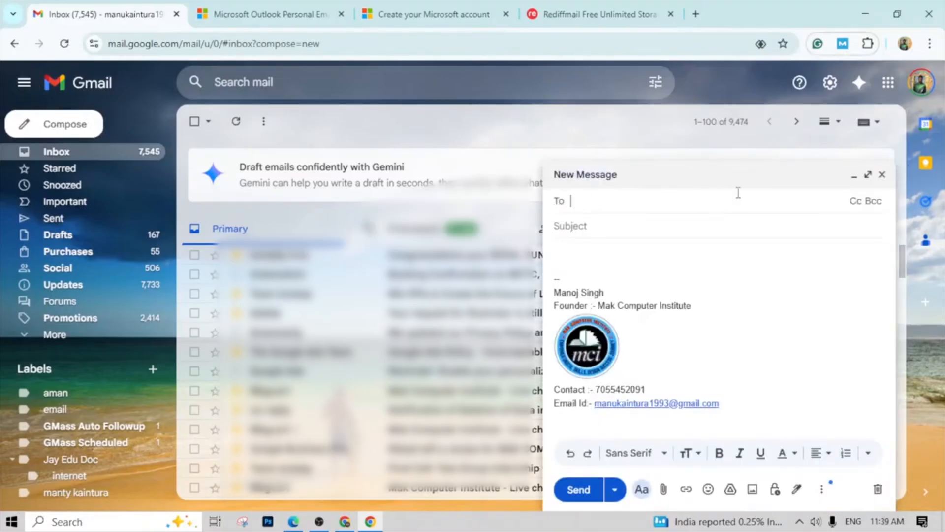
click(771, 184)
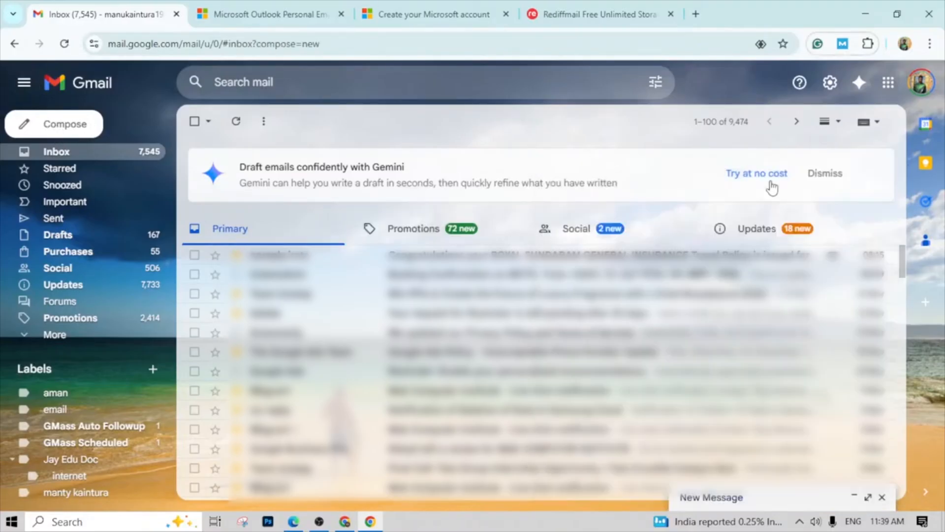
click(68, 127)
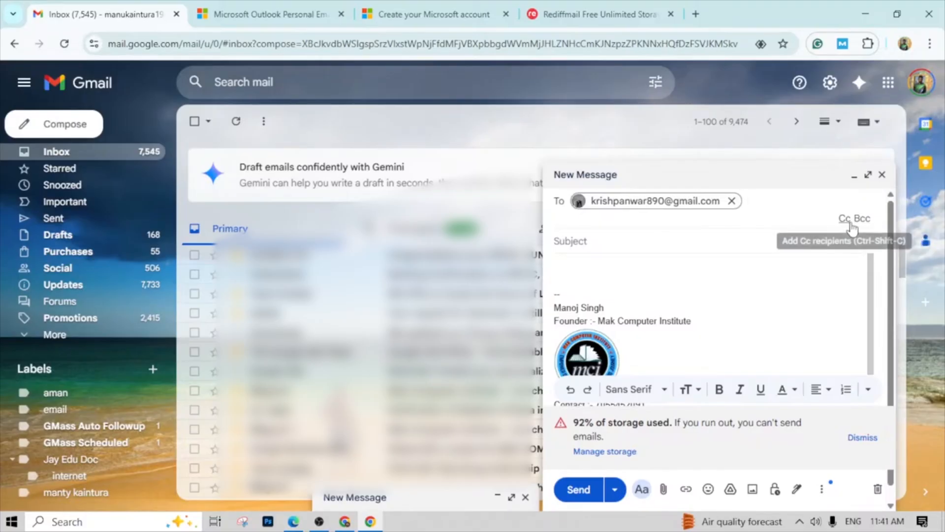
click(845, 219)
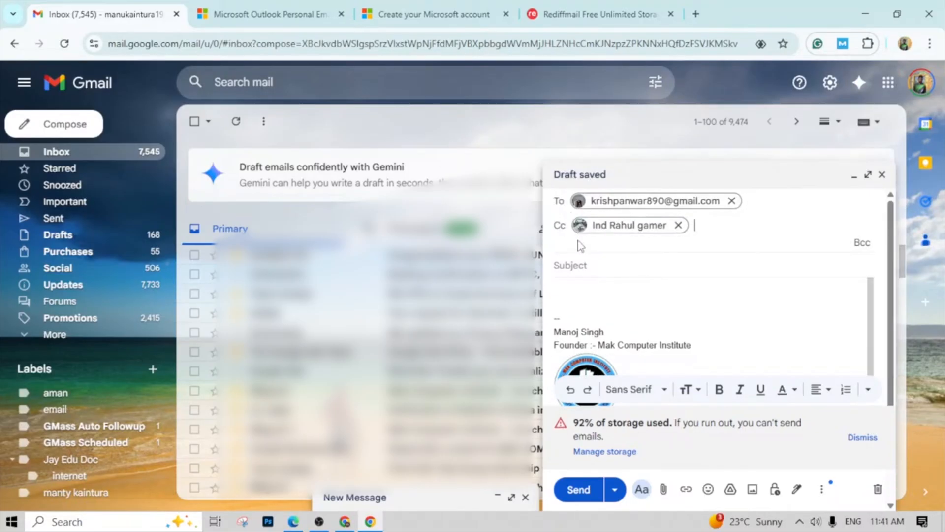
- Enter "computer information" as the subject of the new email
click(582, 269)
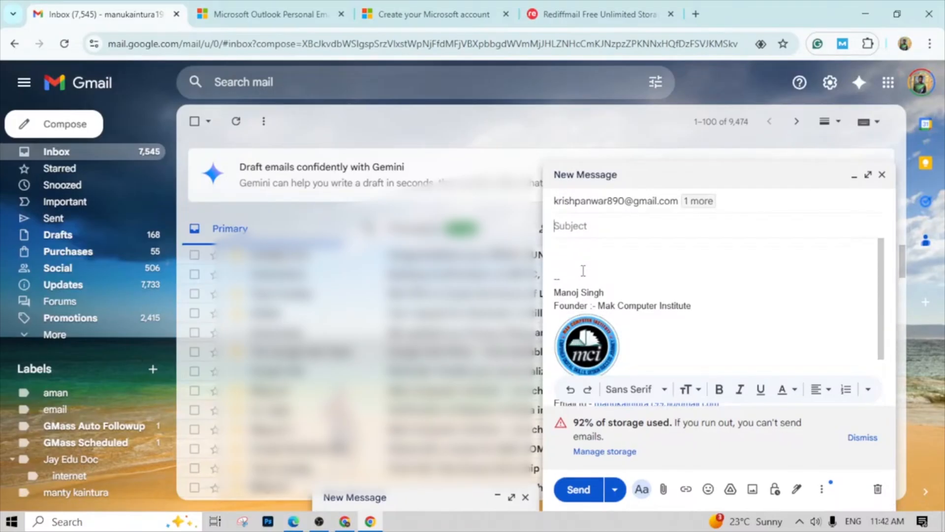
text(comput)
text(er qu)
text(inf)
text(ormation)
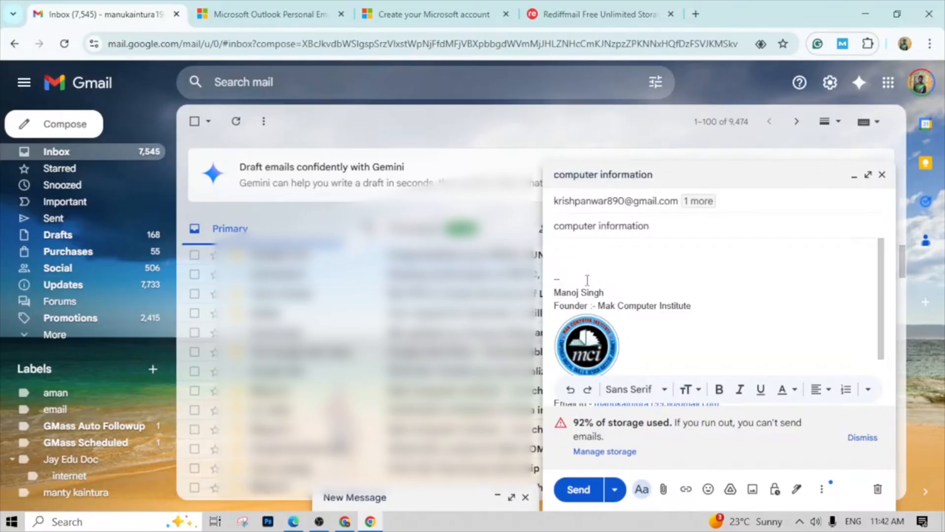
- Begin the message body above the signature with the greeting "Hi," in the Wide font and start a new line
click(577, 258)
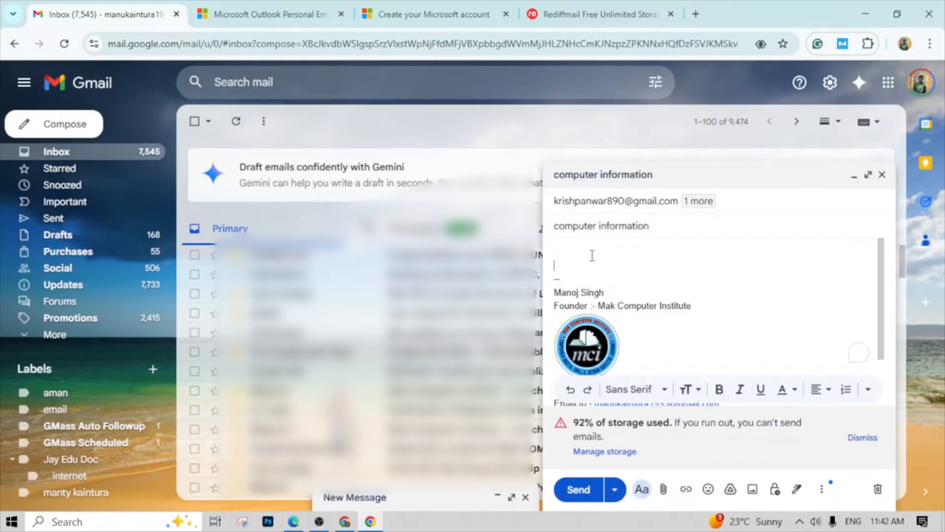
click(561, 251)
scroll(603, 314, down, 2)
scroll(586, 301, up, 2)
text(hee)
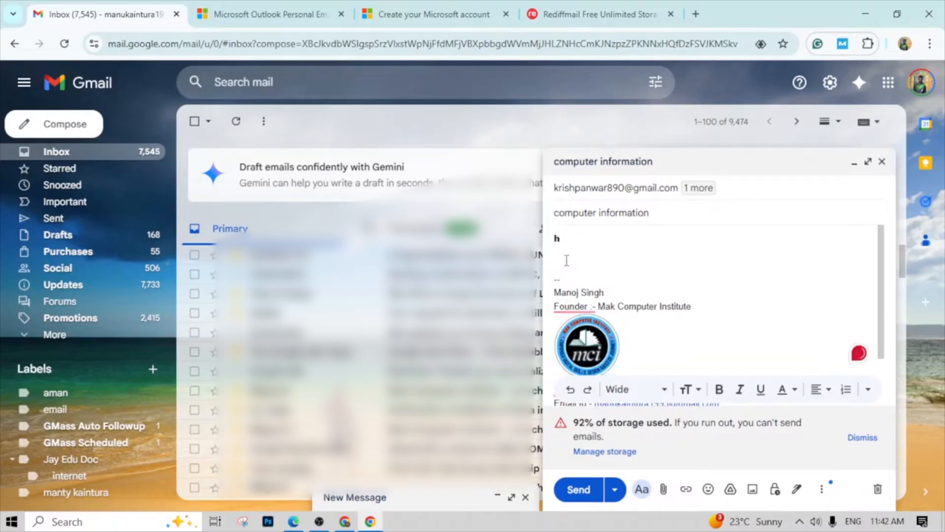
key(BackSpace)
text(Hi)
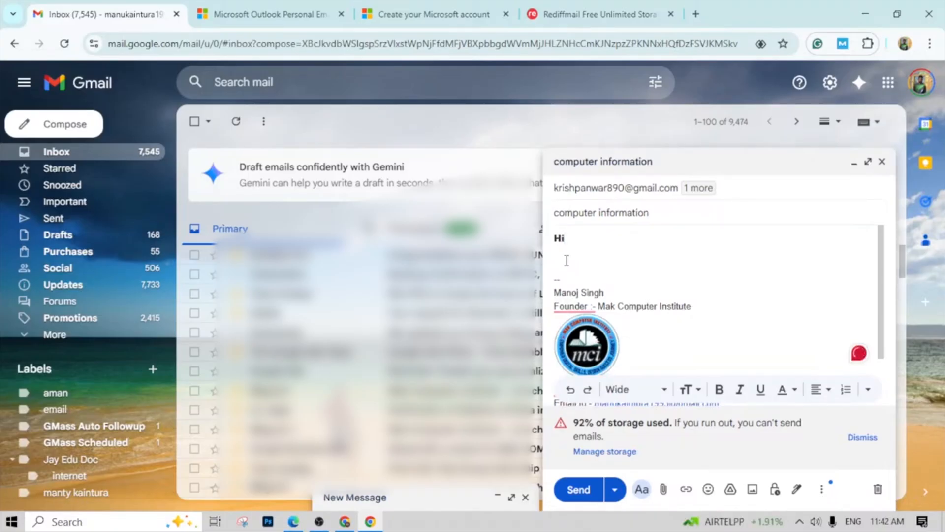
text(,)
key(Return)
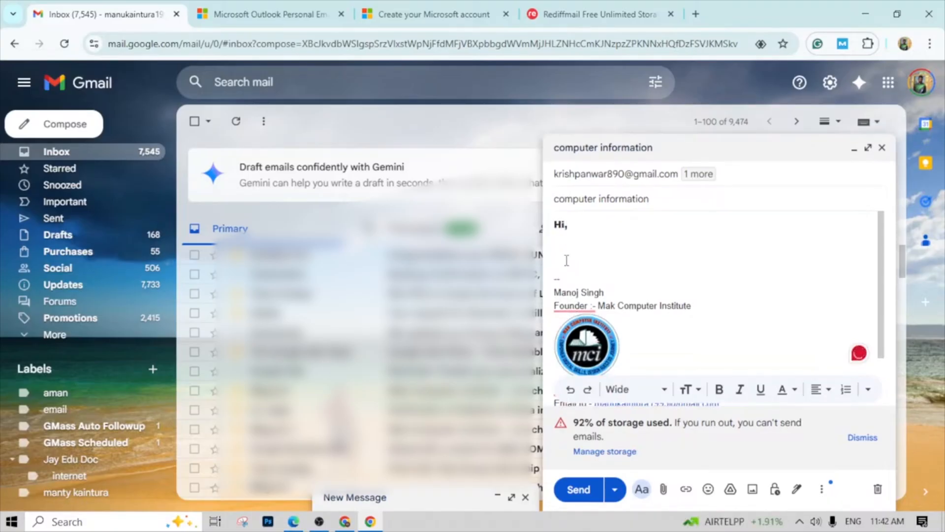
text(riy)
- Switch to Word 2016, create a blank document and generate sample paragraphs with =rand()
click(99, 522)
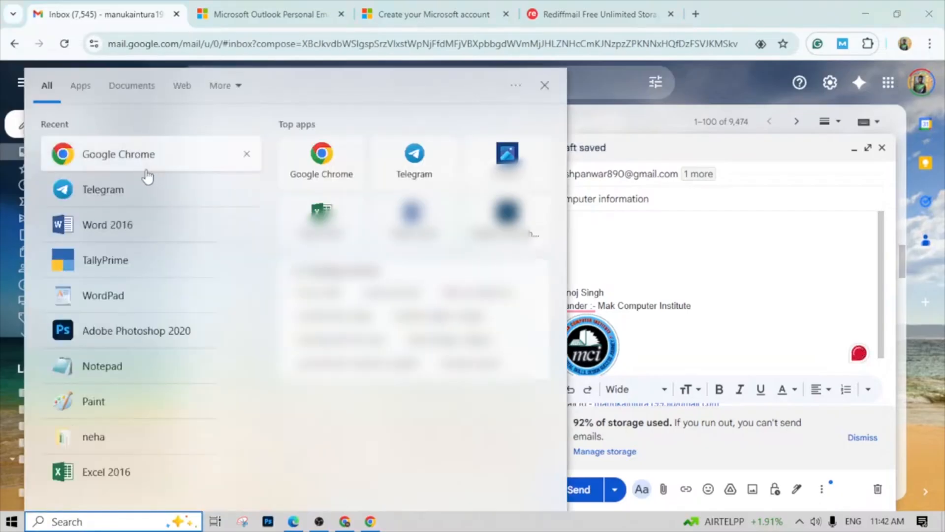
click(135, 229)
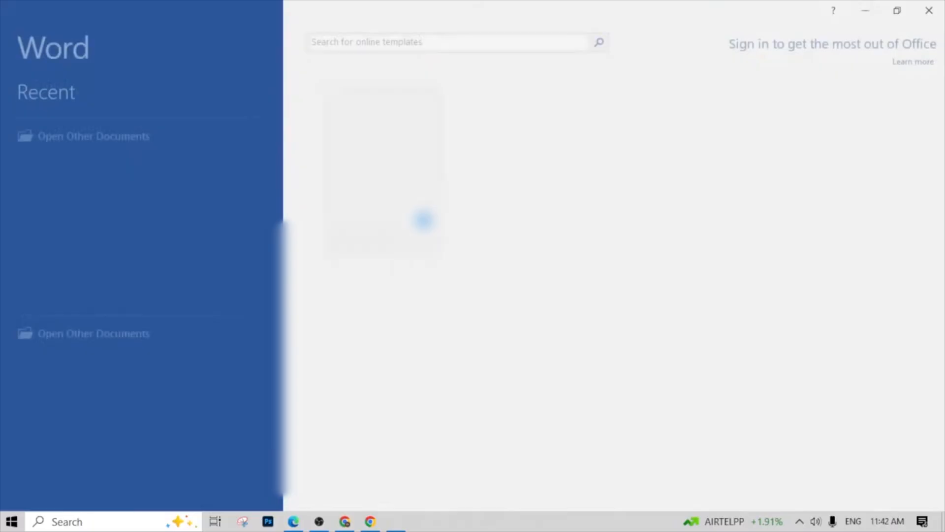
click(384, 208)
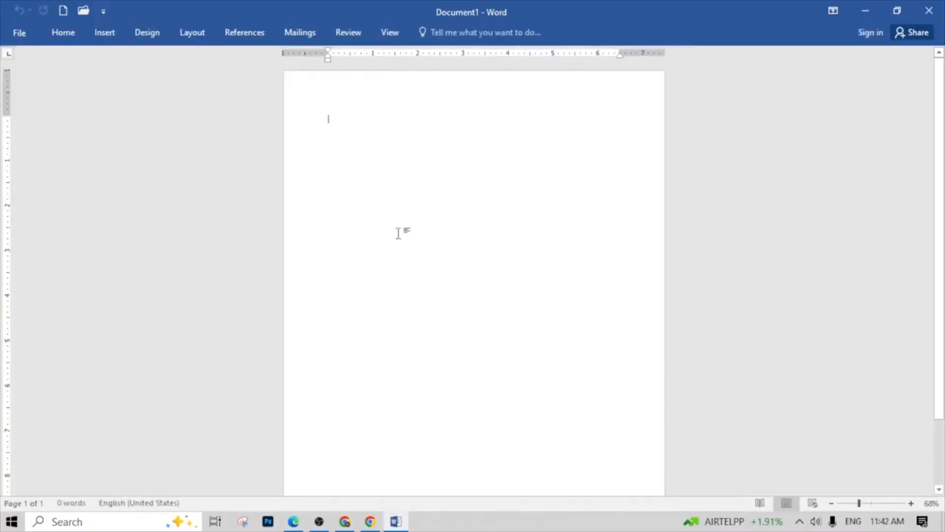
text(=rand())
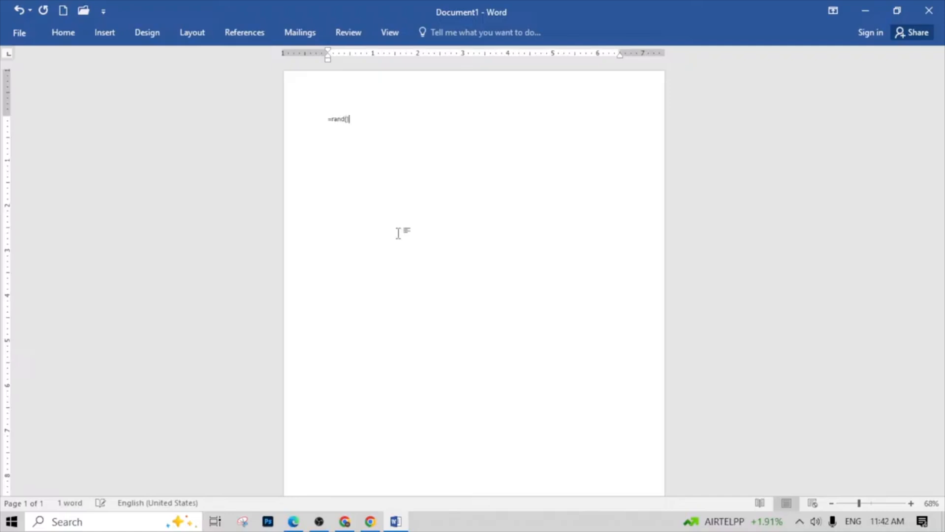
key(Return)
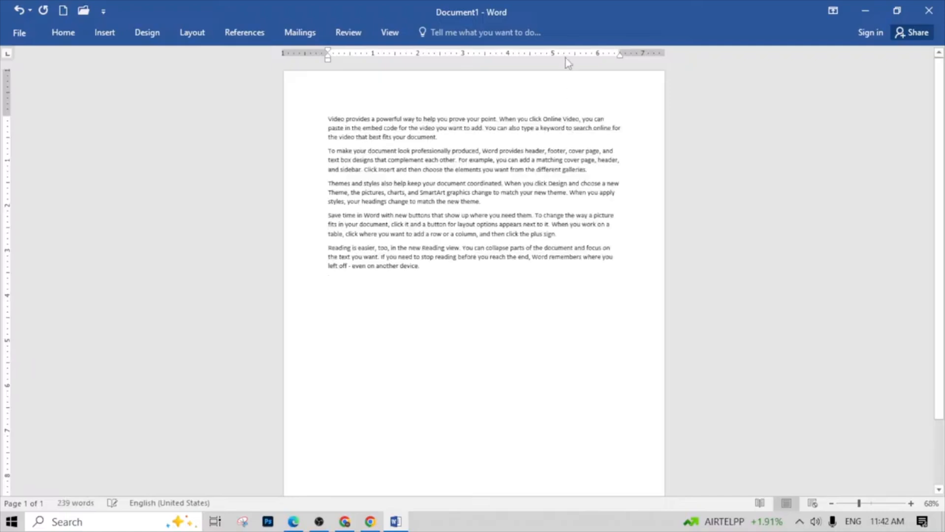
- Copy the first sample paragraph, close Word without saving and paste the paragraph below the greeting in the Gmail message
drag(329, 117, 439, 138)
key(ctrl+c)
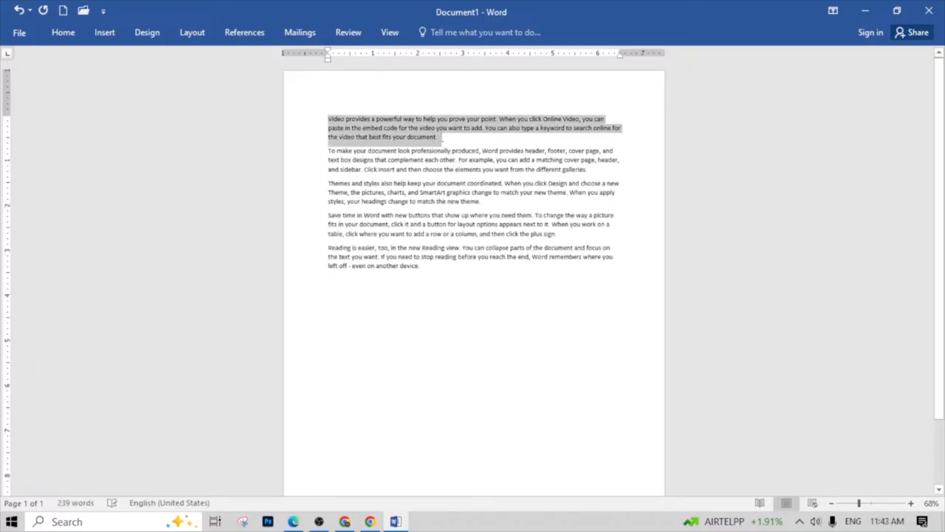
click(929, 10)
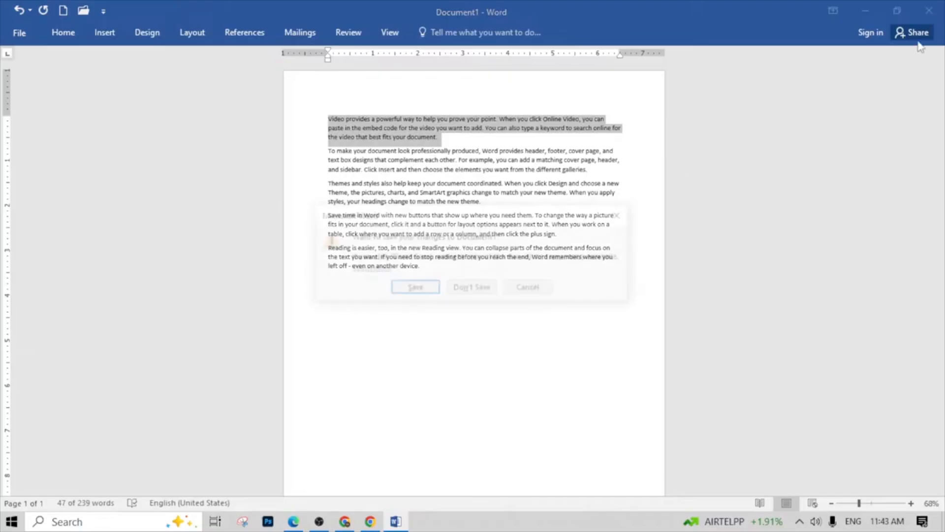
click(480, 290)
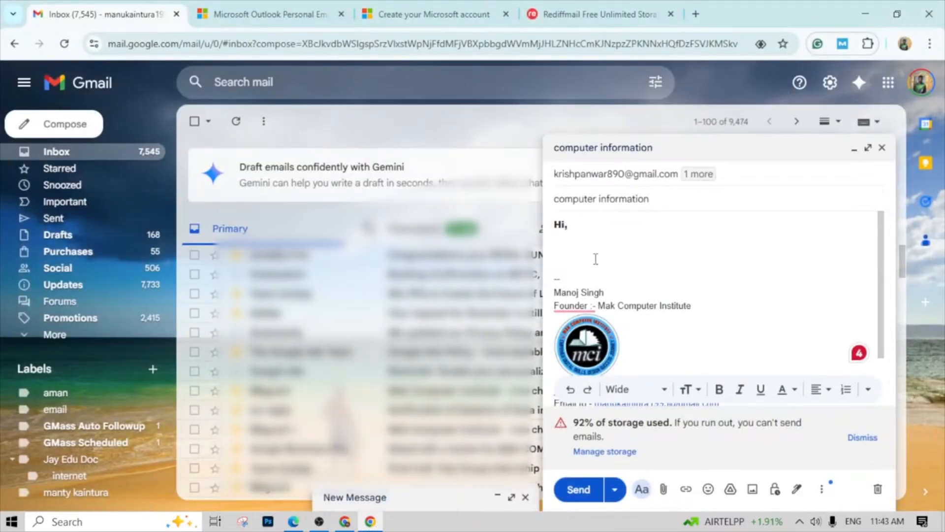
key(ctrl+v)
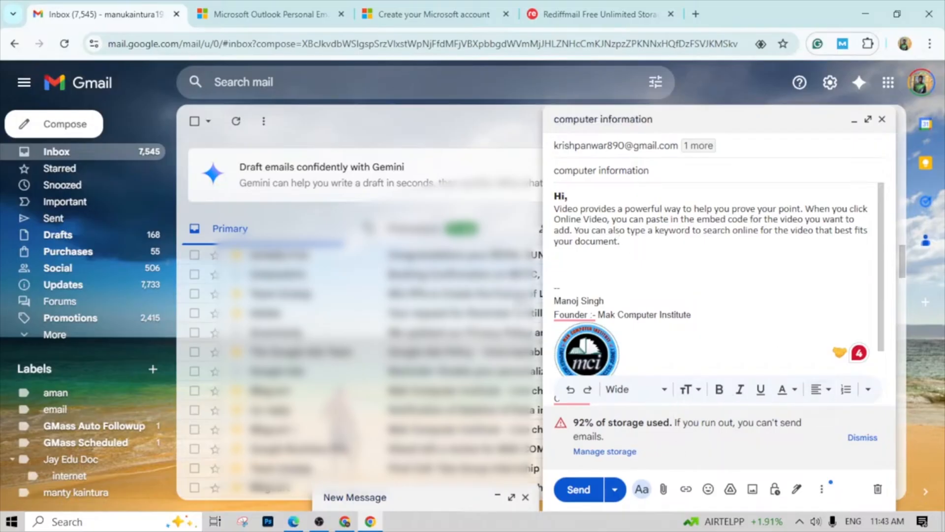
- Make the word "powerful" in the pasted paragraph bold and underlined
double_click(642, 207)
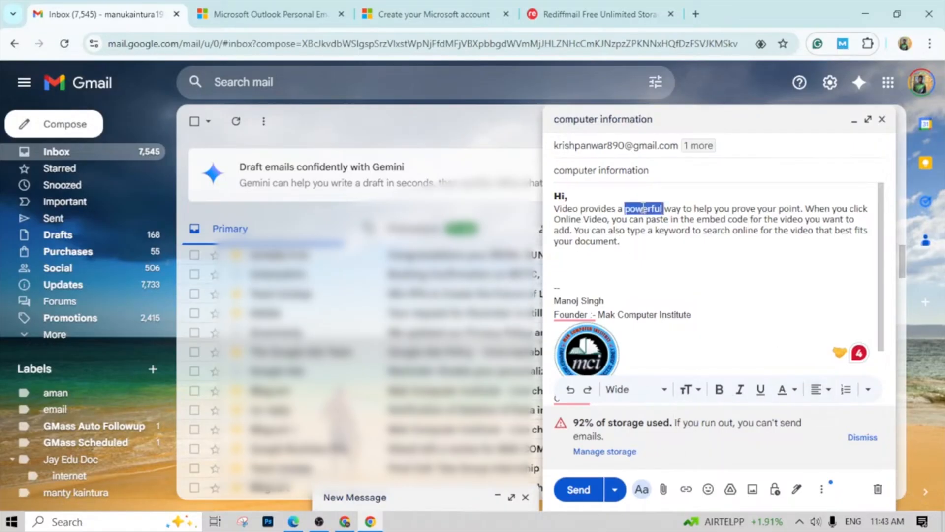
double_click(742, 231)
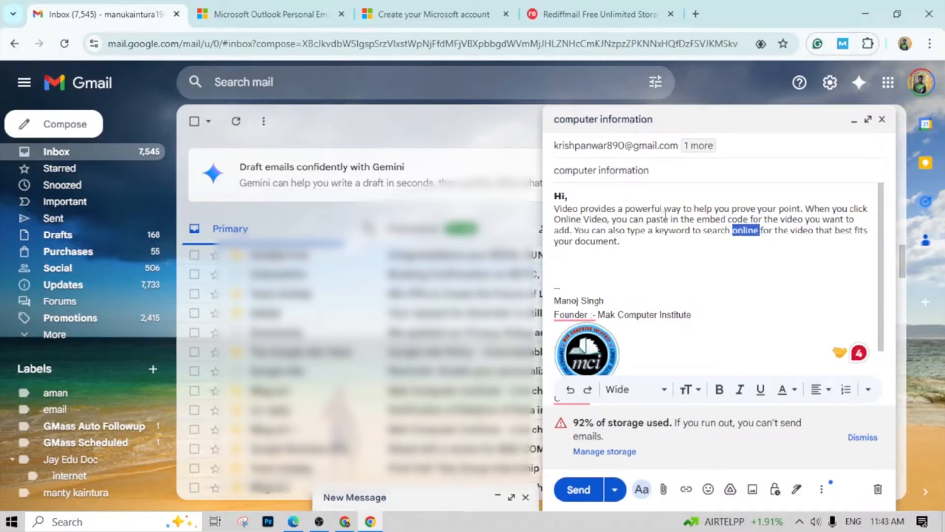
double_click(652, 209)
click(720, 391)
click(764, 395)
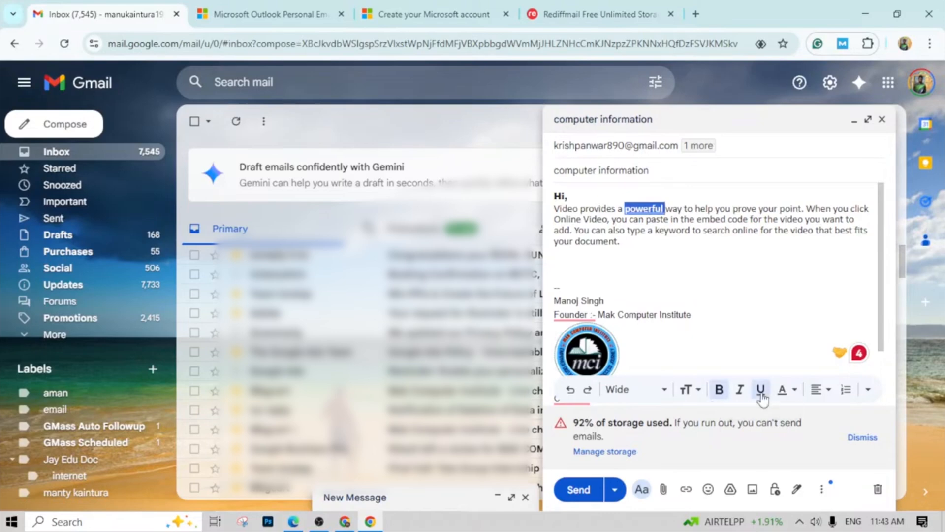
- Format the word "search" in the pasted paragraph as italic, bold and underlined
double_click(710, 232)
click(737, 397)
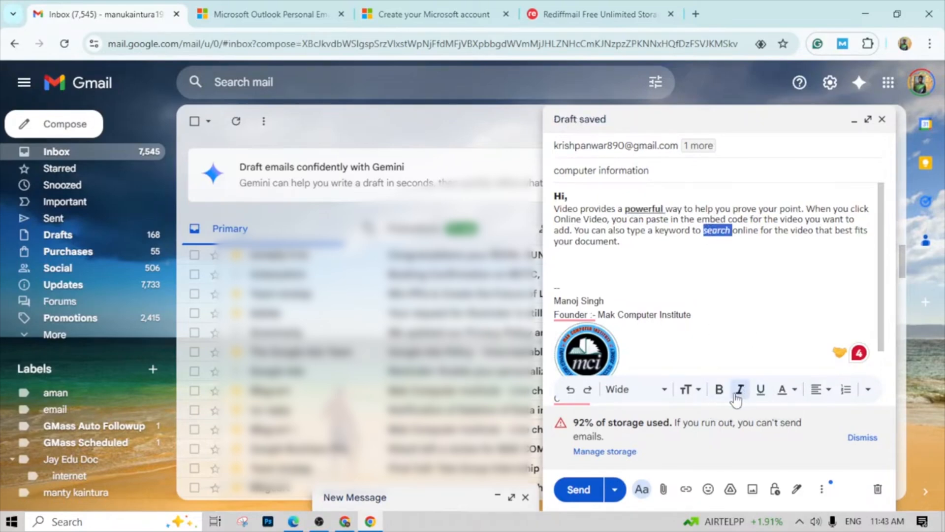
click(719, 391)
click(761, 390)
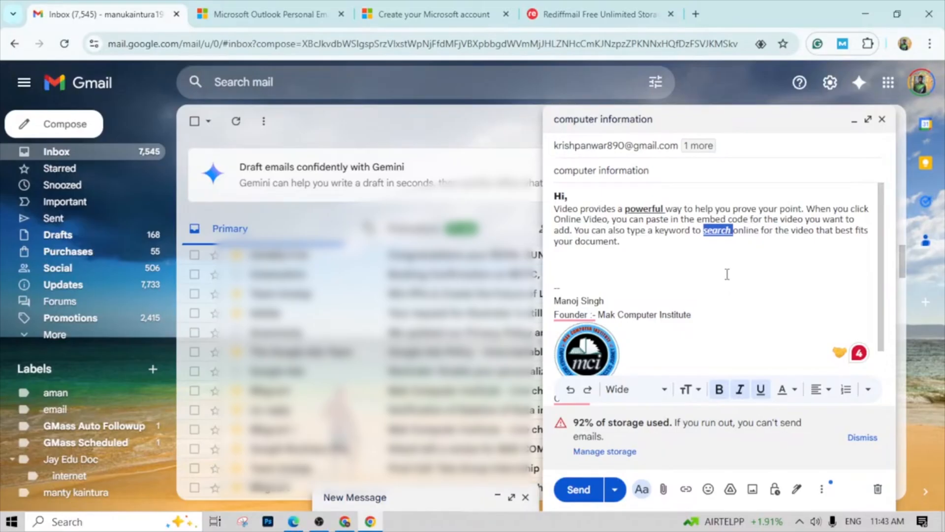
- Set the text colour of the paragraph's last sentence, starting "You can also type a keyword", to blue
drag(552, 224, 613, 230)
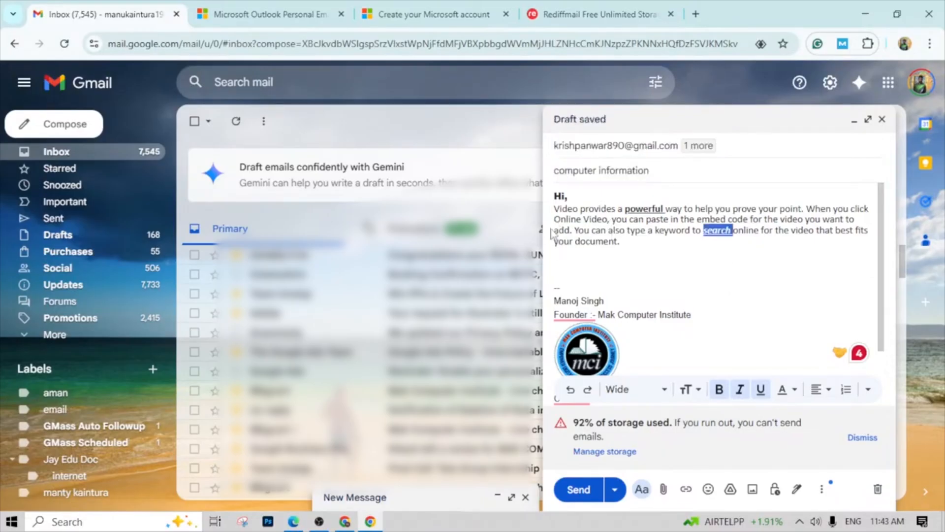
drag(551, 240, 841, 237)
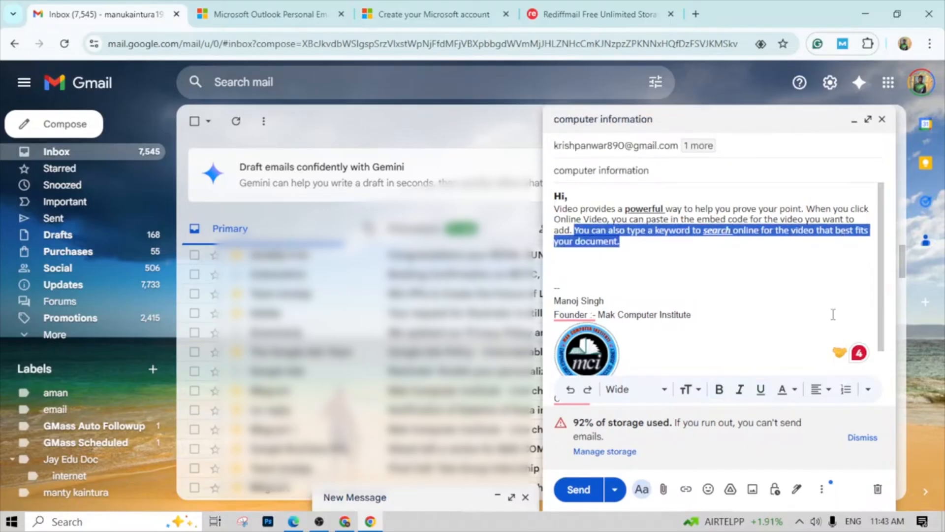
click(793, 389)
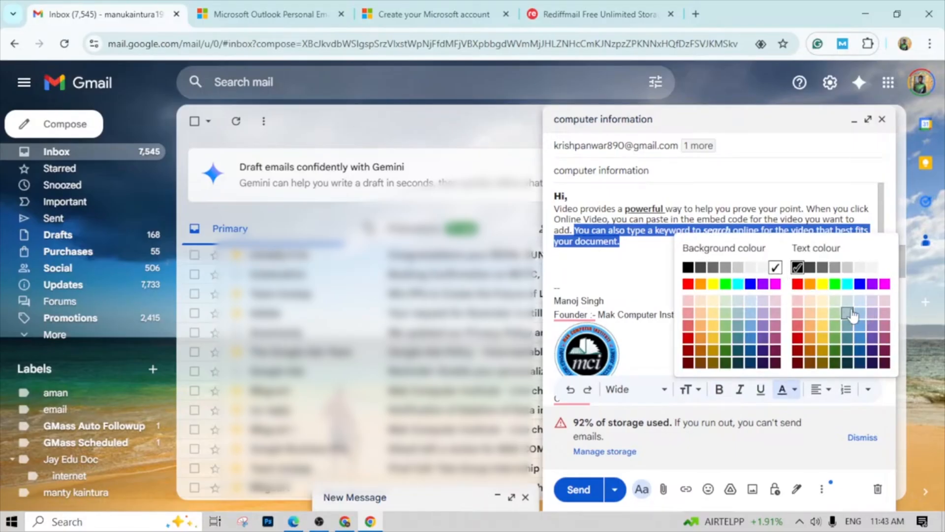
click(861, 285)
click(640, 253)
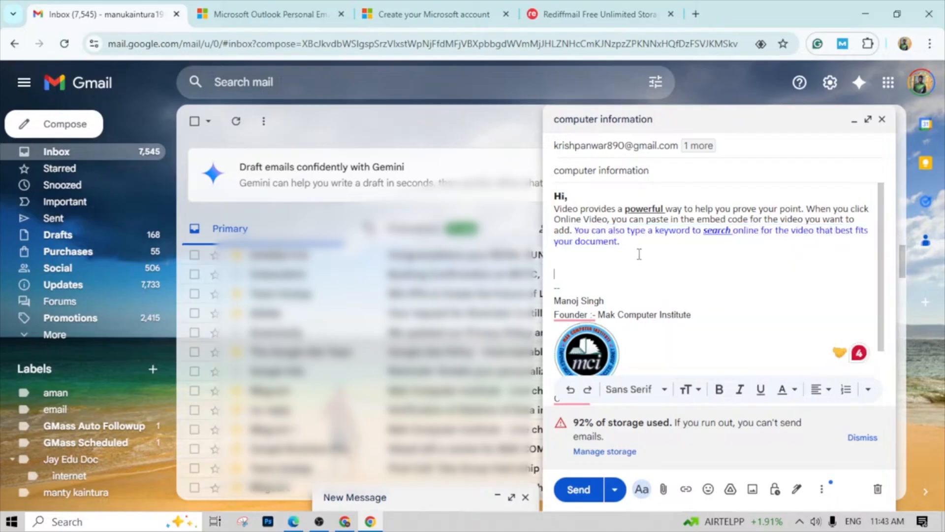
- Apply a light grey background colour to the paragraph's blue last sentence
drag(575, 230, 624, 245)
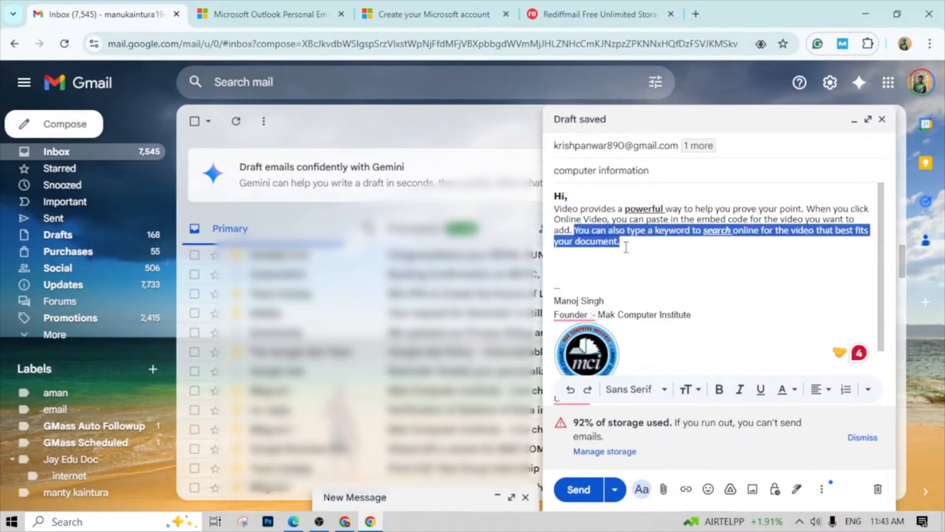
click(786, 396)
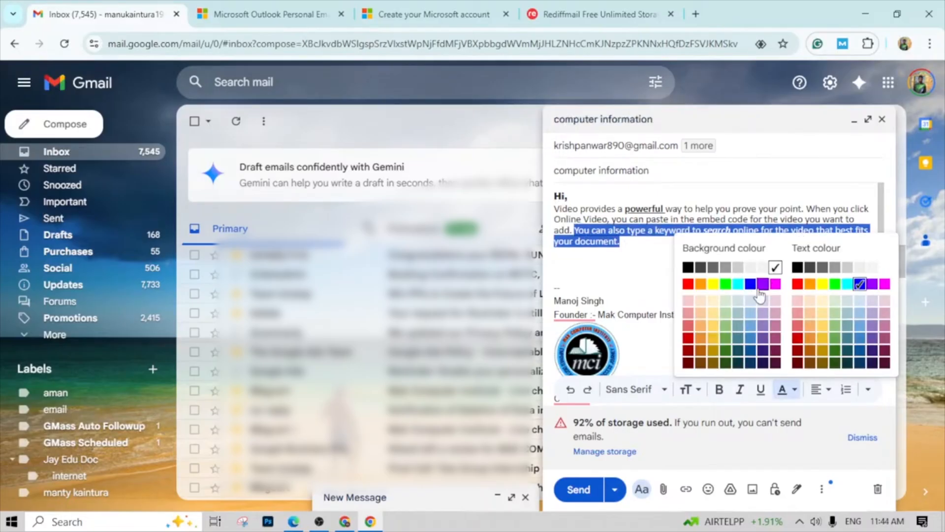
click(740, 271)
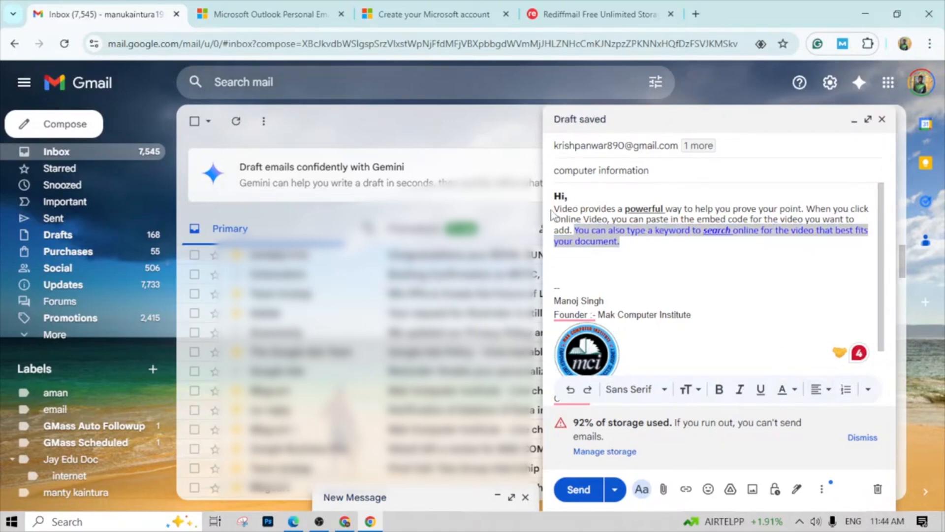
- Try centre alignment on the pasted paragraph and return it to left alignment
drag(554, 209, 623, 243)
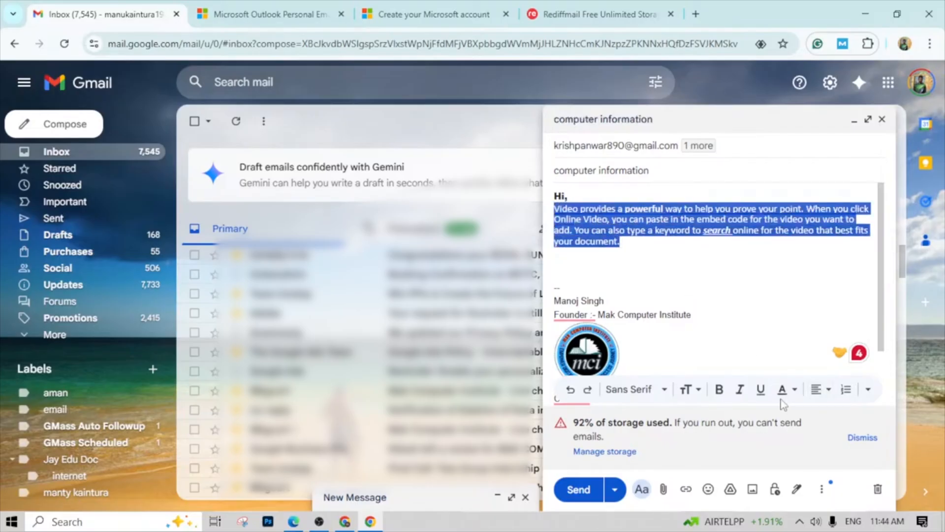
click(828, 394)
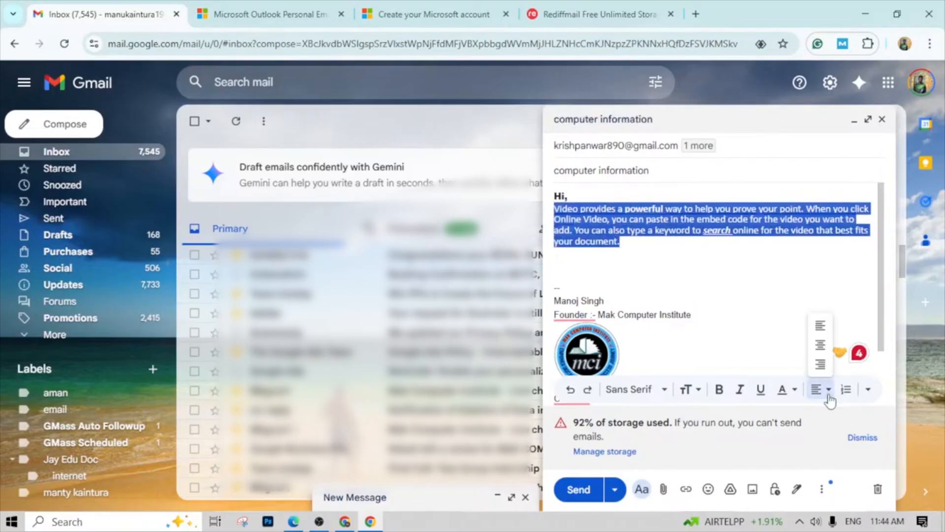
click(820, 344)
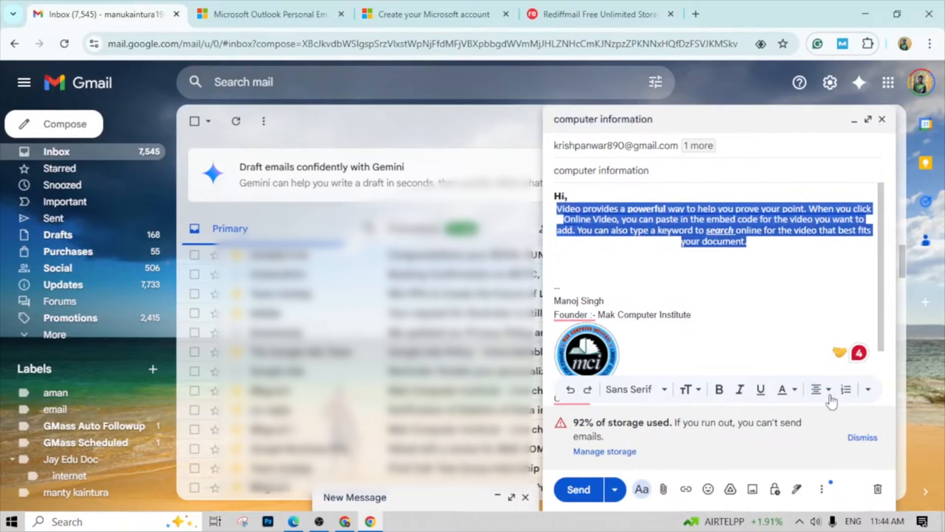
click(828, 392)
click(817, 325)
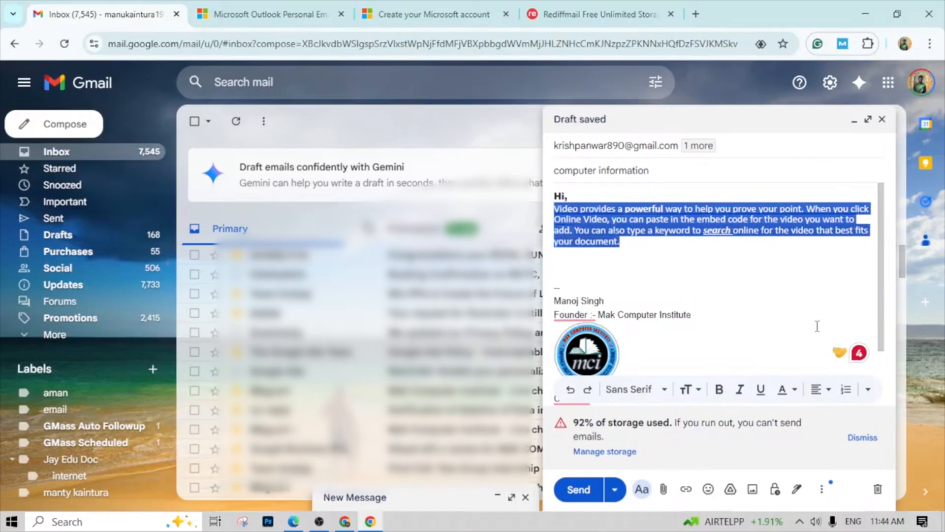
- Add a numbered list below the paragraph with the items sdf, dsf, dsf and df, and end the list
click(646, 252)
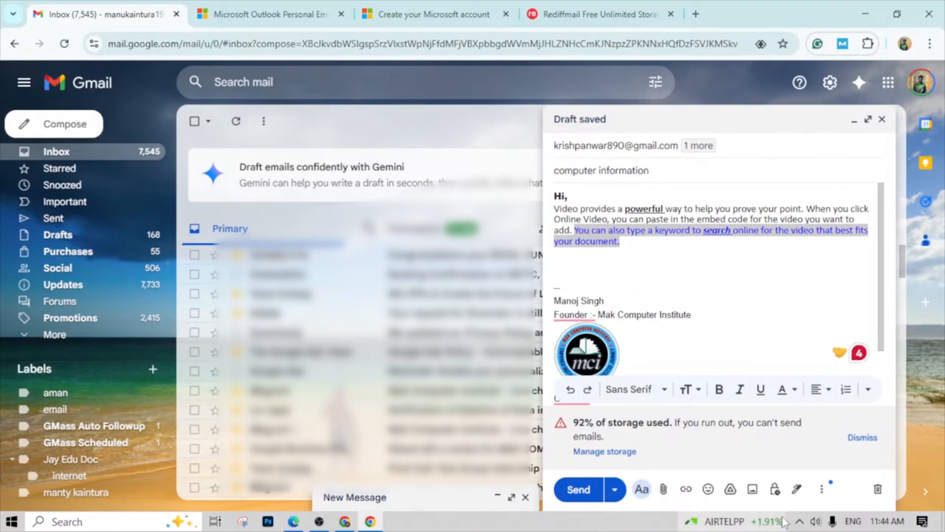
click(868, 390)
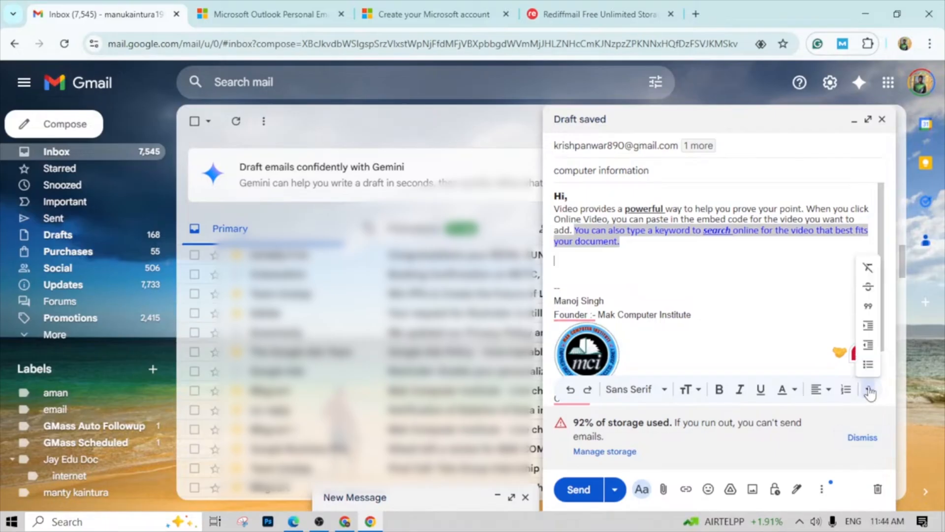
click(845, 389)
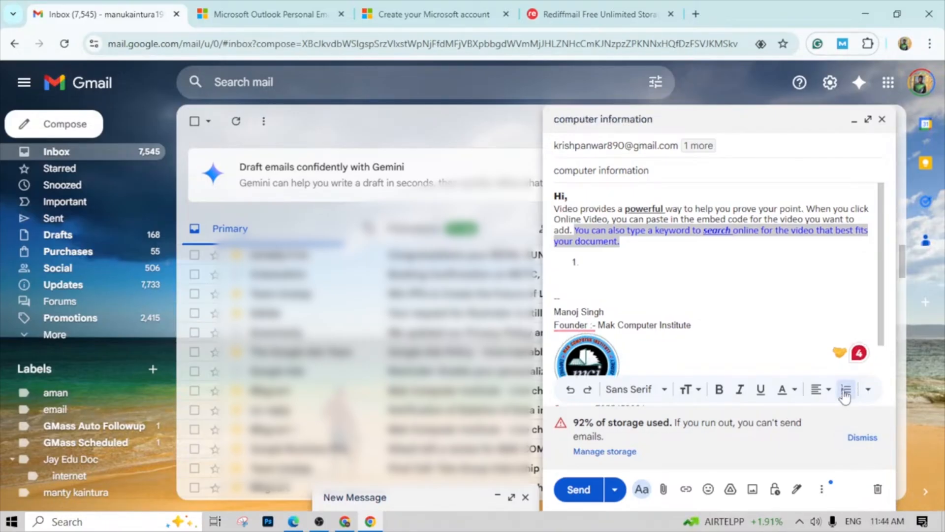
text(sdf)
key(Return)
text(dsf)
key(Return)
text(dsf)
key(Return)
text(df)
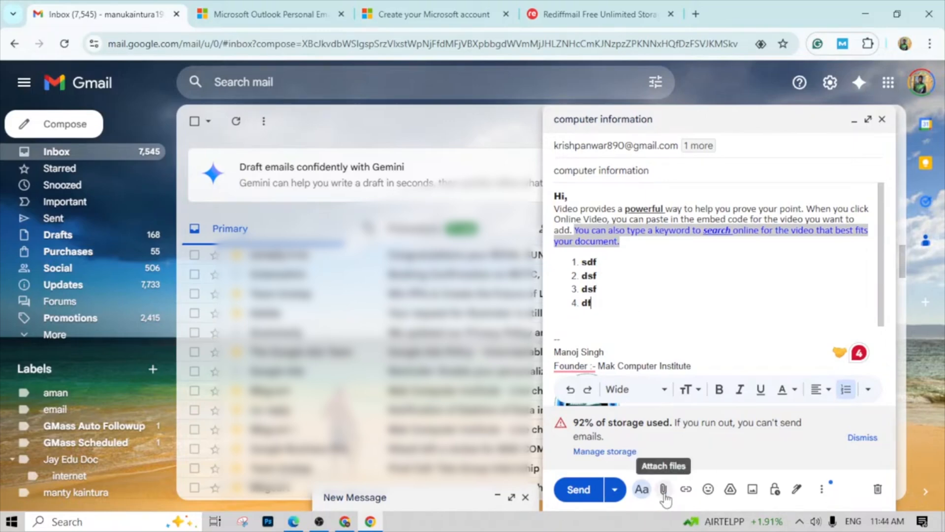
key(Return)
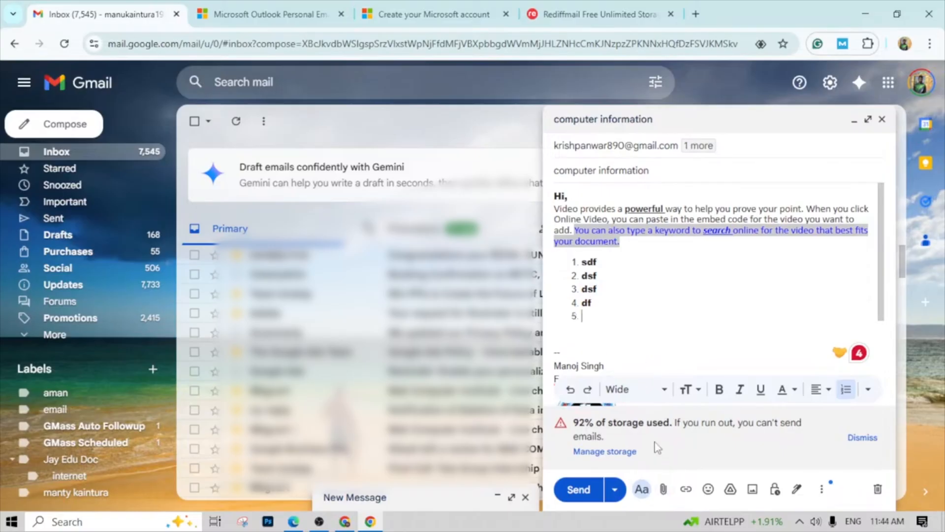
key(Return)
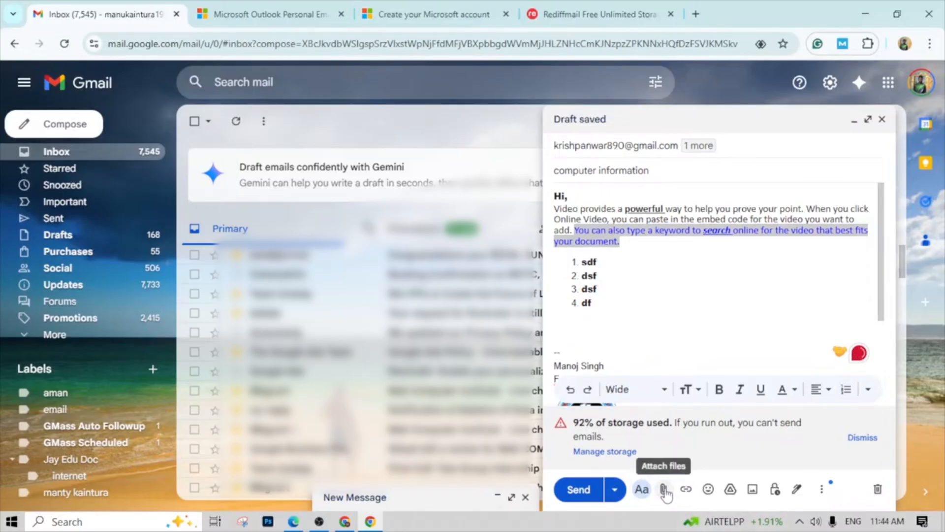
- Attach file1.txt from the Desktop folder "python classes" to the email and review the draft
click(664, 490)
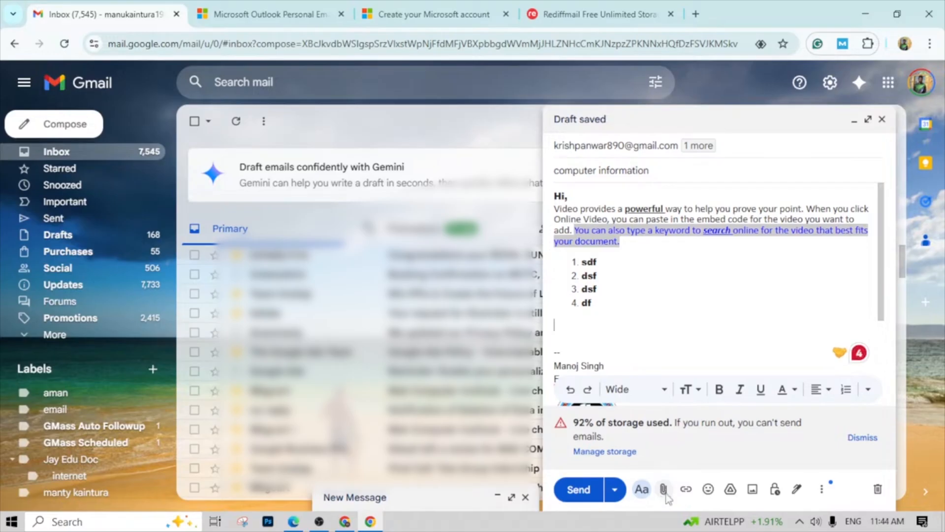
scroll(235, 183, down, 10)
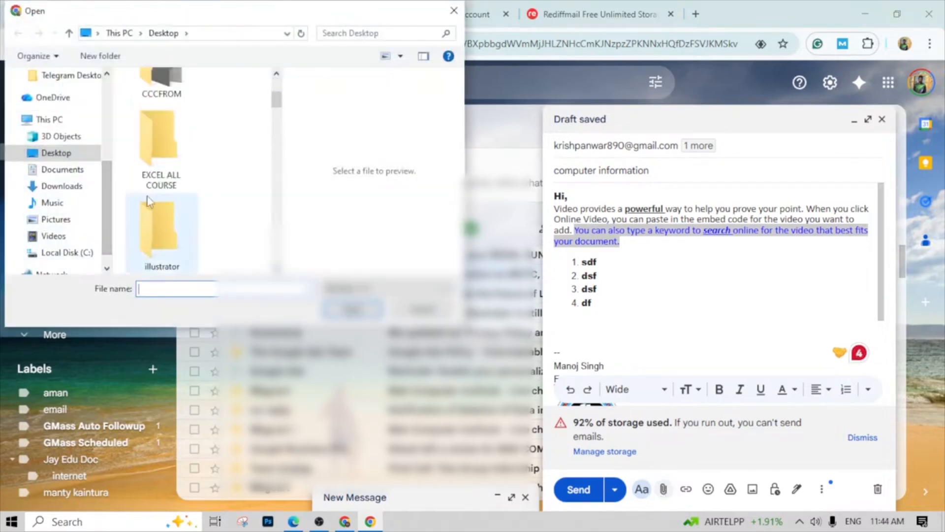
scroll(235, 183, down, 3)
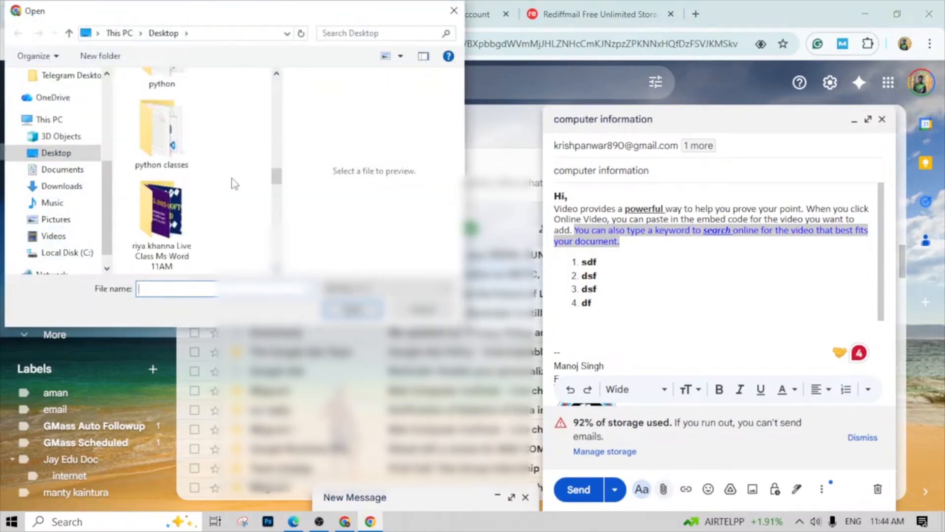
double_click(166, 143)
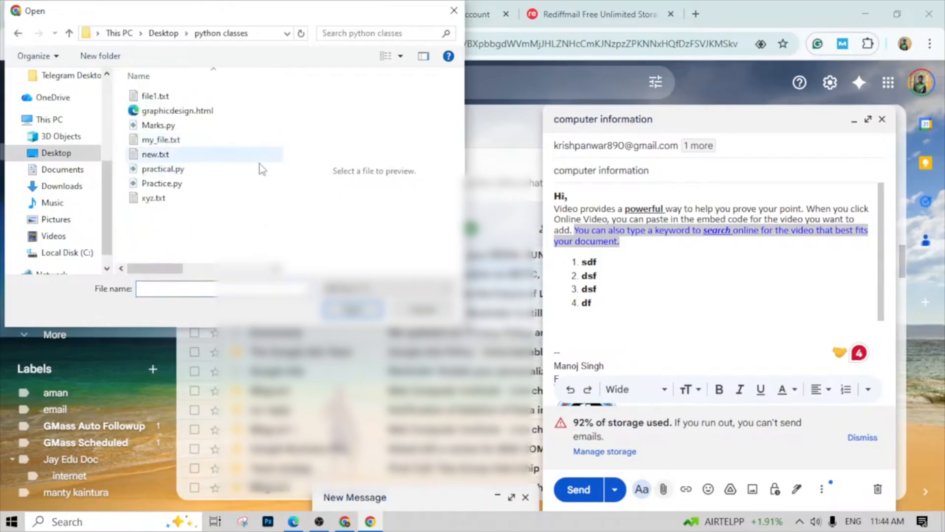
click(162, 97)
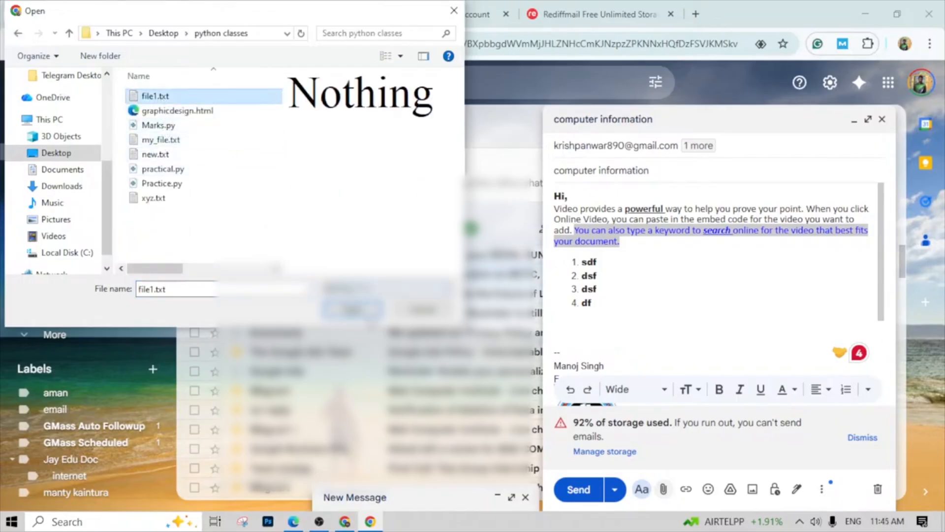
click(365, 312)
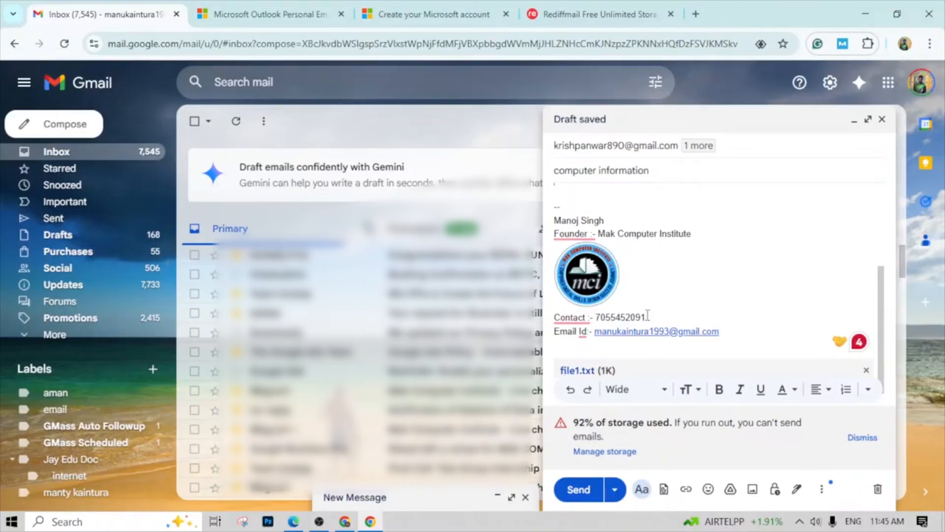
scroll(648, 315, up, 3)
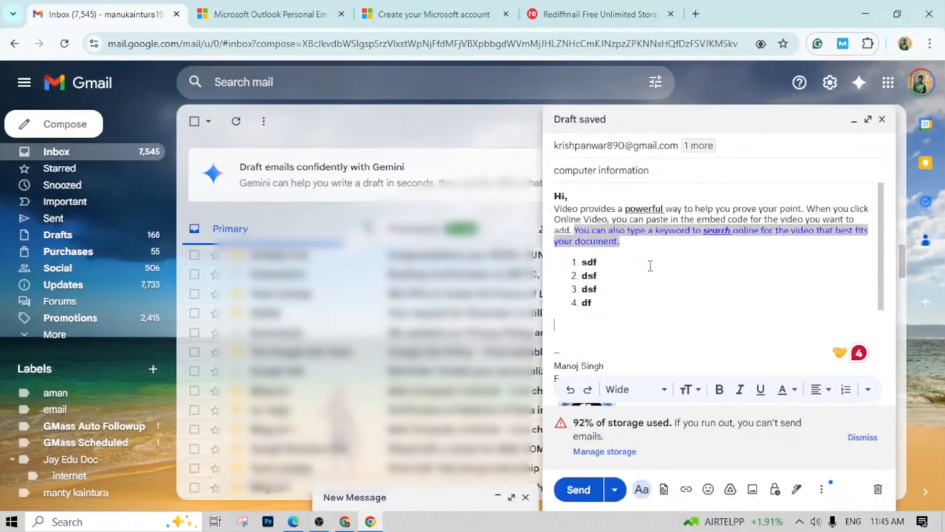
scroll(650, 266, down, 3)
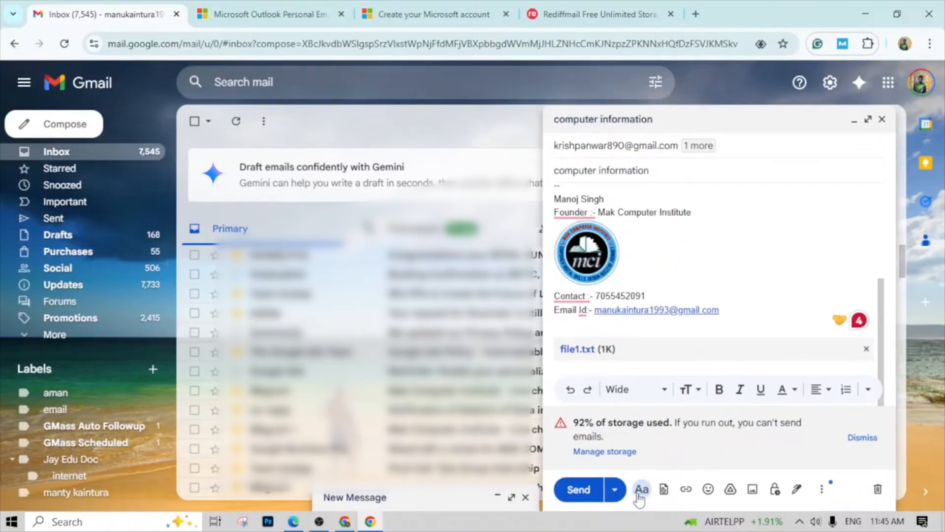
- Try scheduling the email with a custom date and time, and cancel the scheduling
click(585, 493)
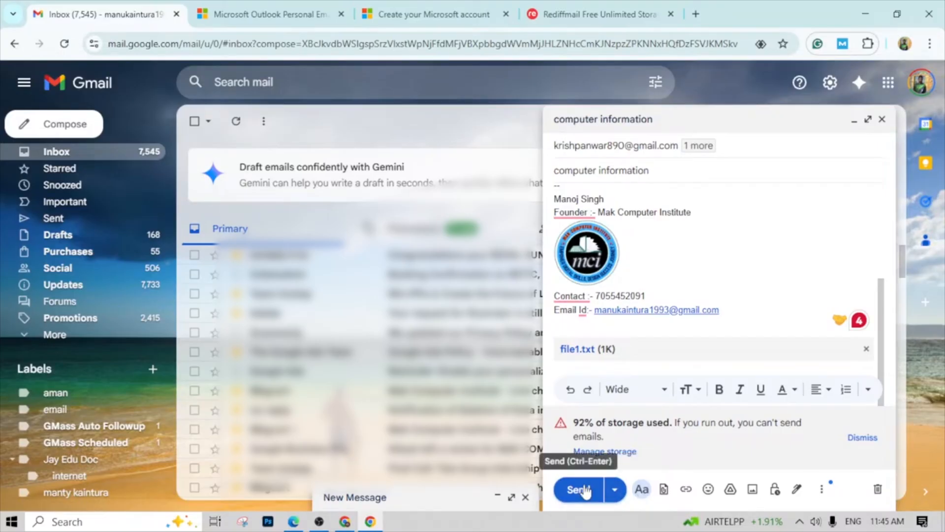
click(615, 490)
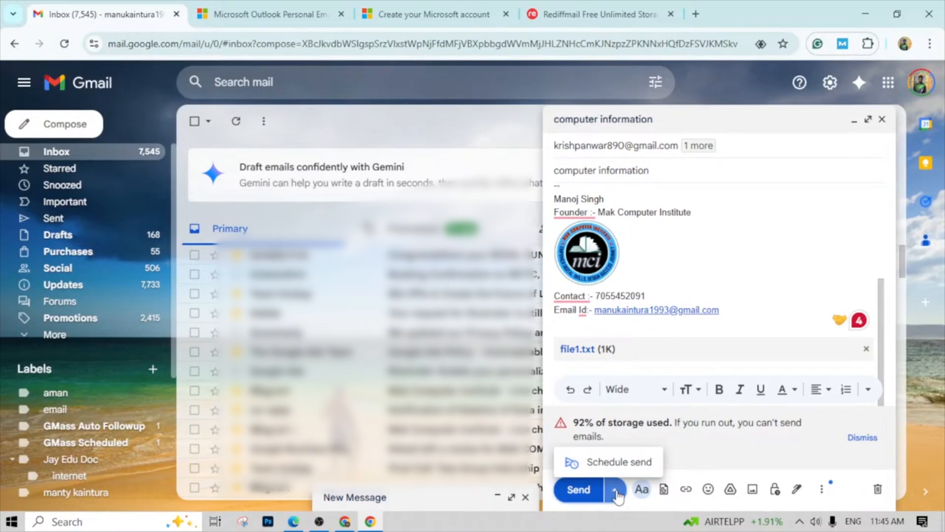
click(616, 463)
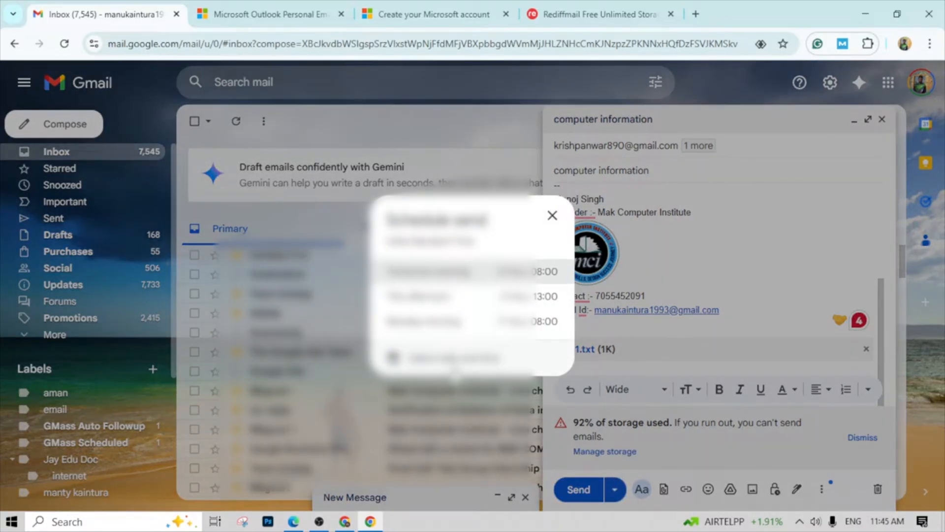
click(452, 358)
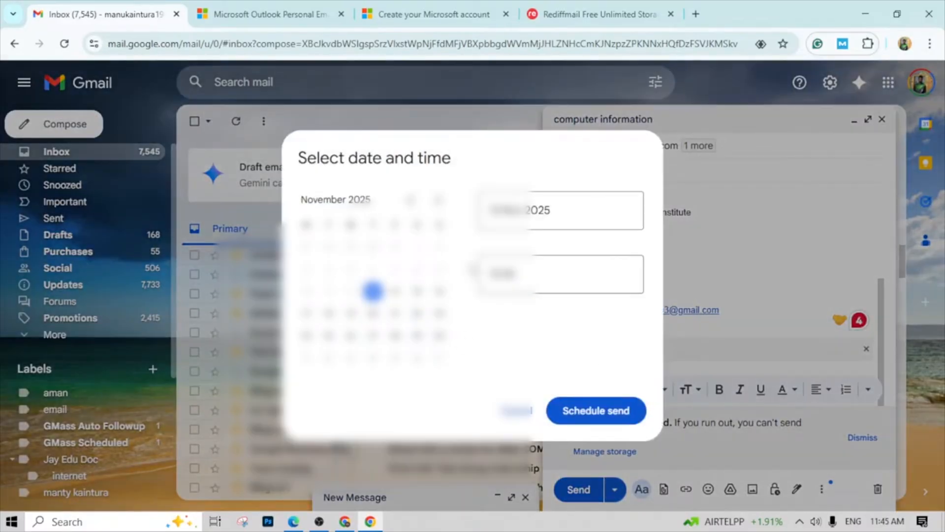
click(511, 212)
double_click(495, 211)
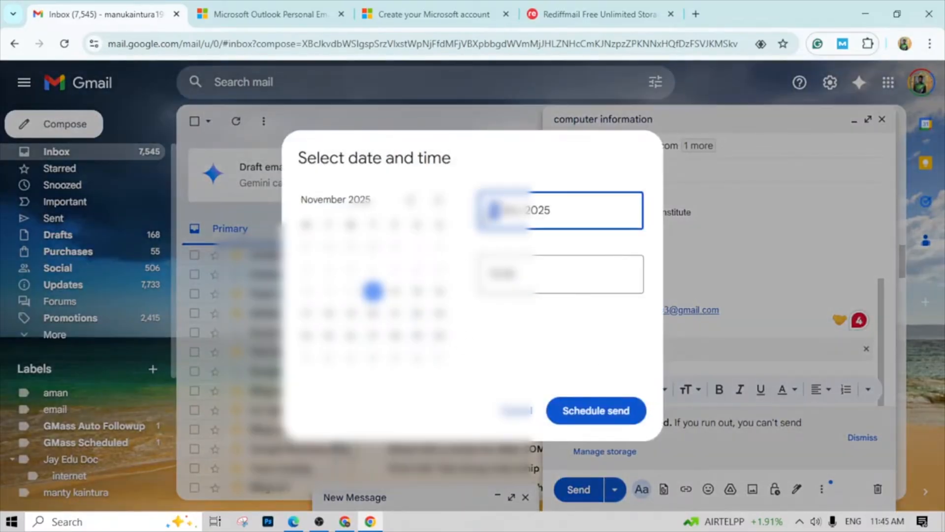
text(18)
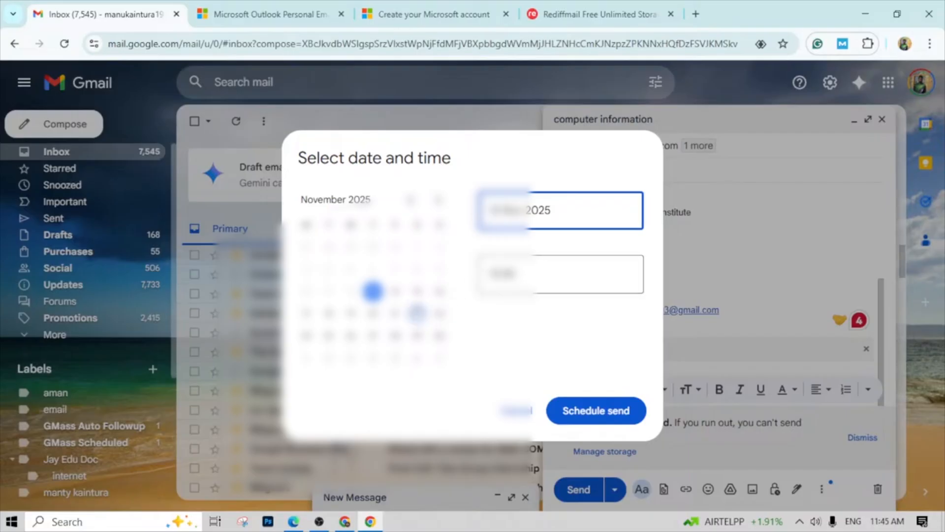
click(522, 279)
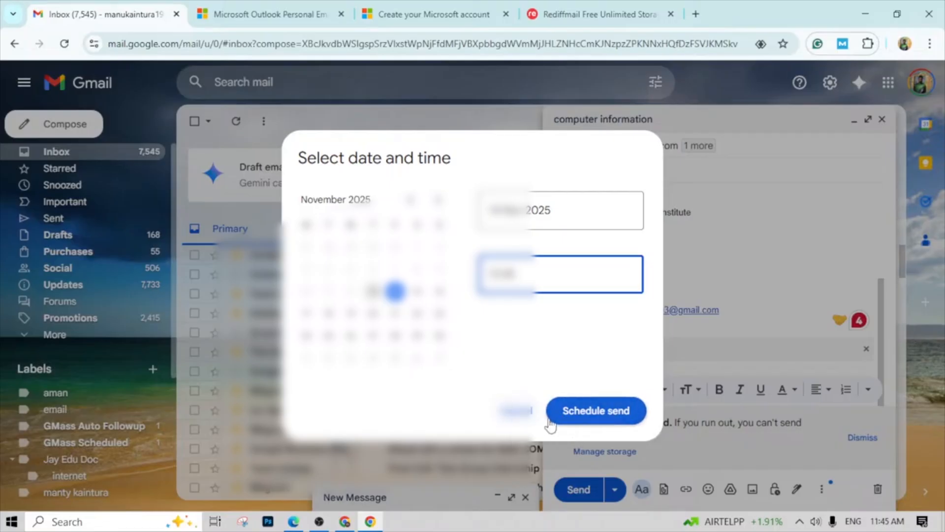
click(518, 412)
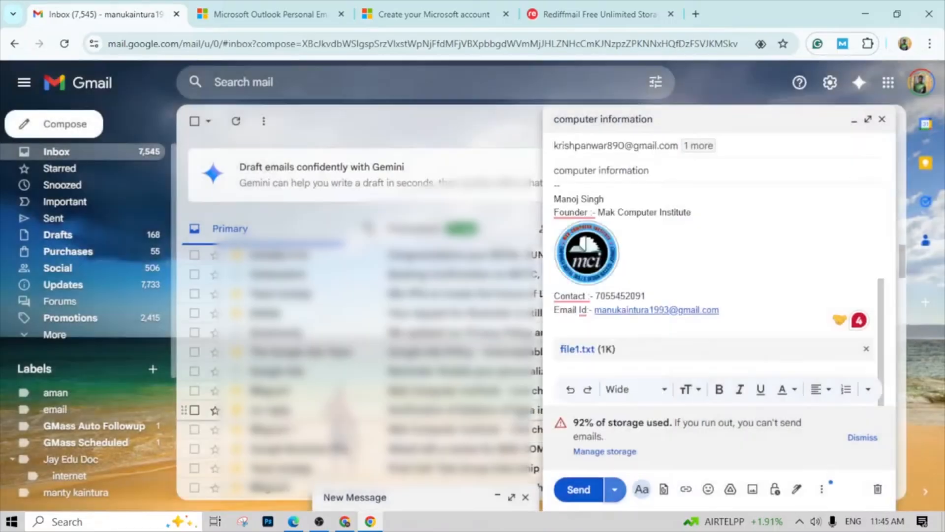
- Send the "computer information" email immediately and open the Sent folder
click(579, 489)
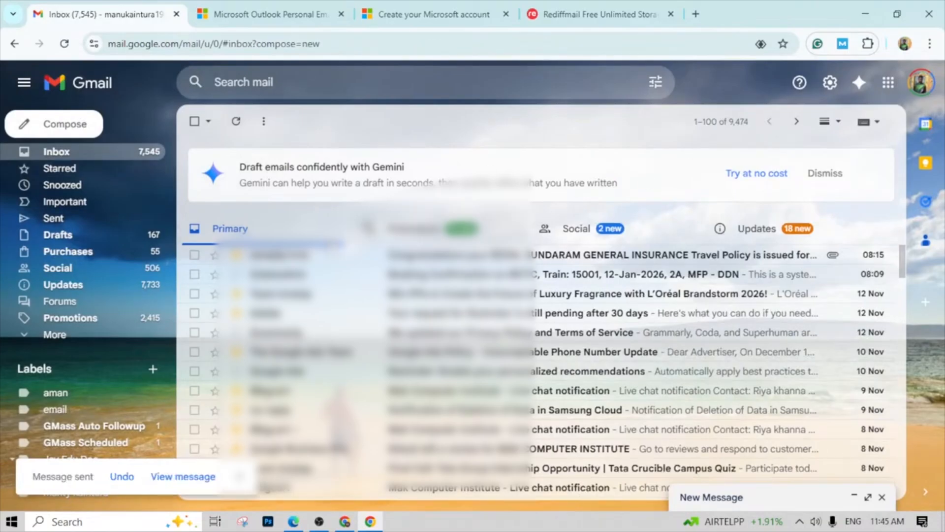
click(70, 224)
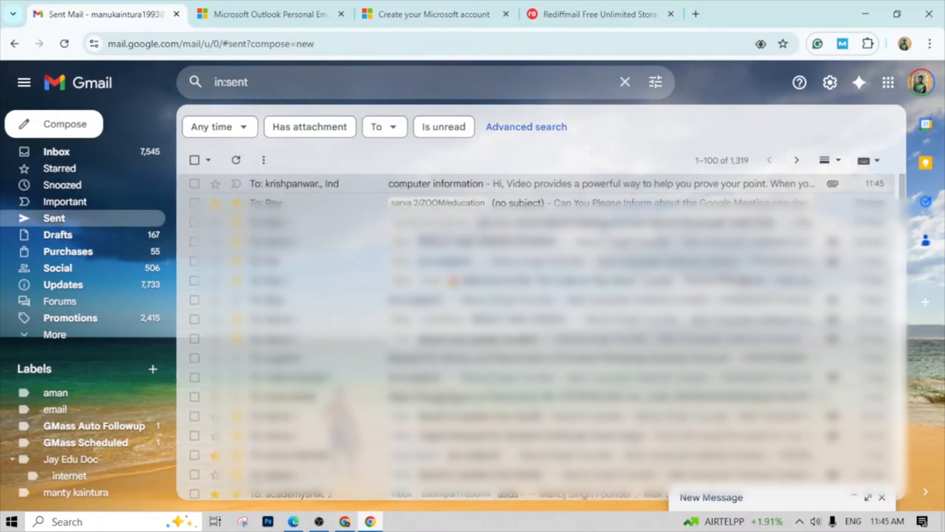
- Switch to internet pdf.pdf in Edge and read the Inbox and Draft definitions under Components of Email
click(362, 523)
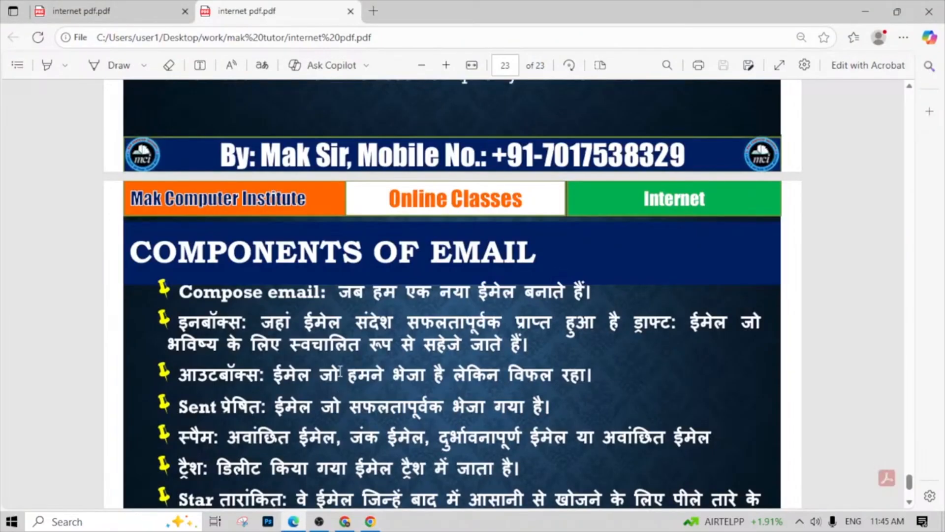
drag(274, 325, 587, 340)
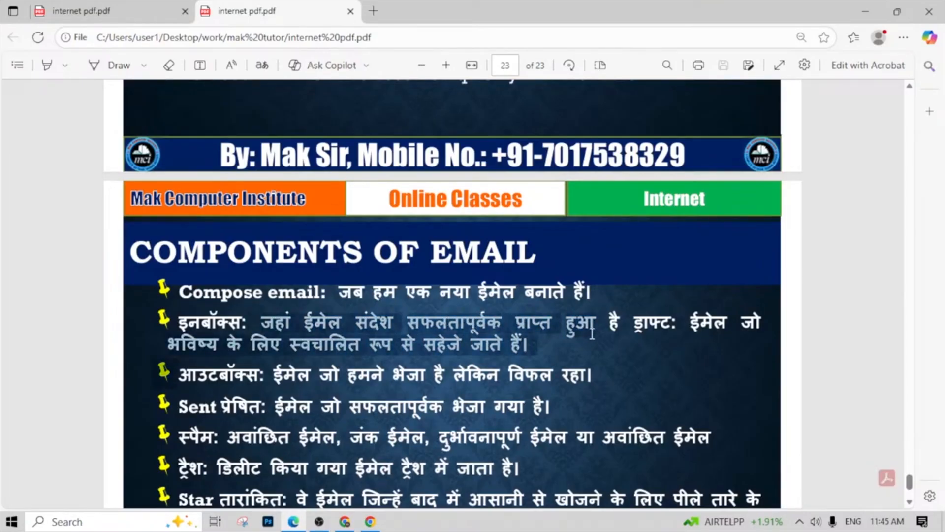
click(534, 471)
- Switch back to Gmail in Chrome and browse the received messages in the Inbox
click(370, 521)
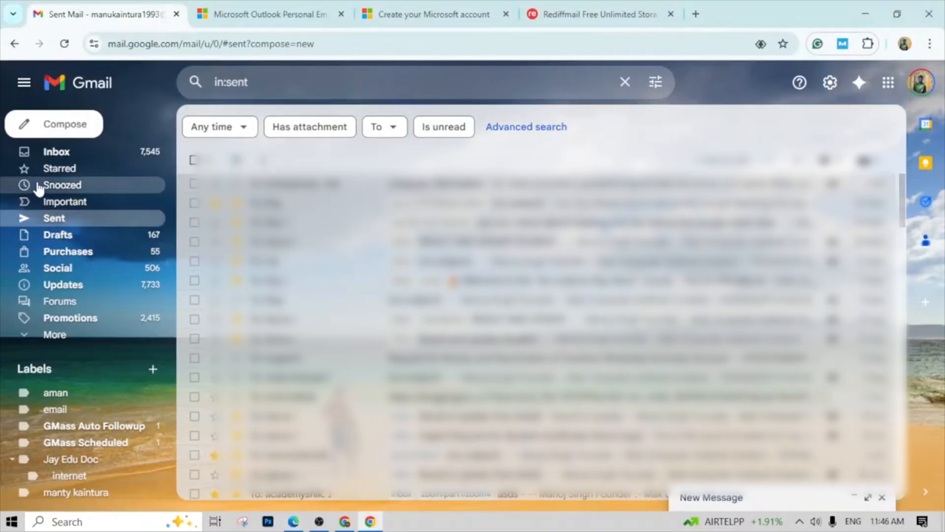
click(53, 154)
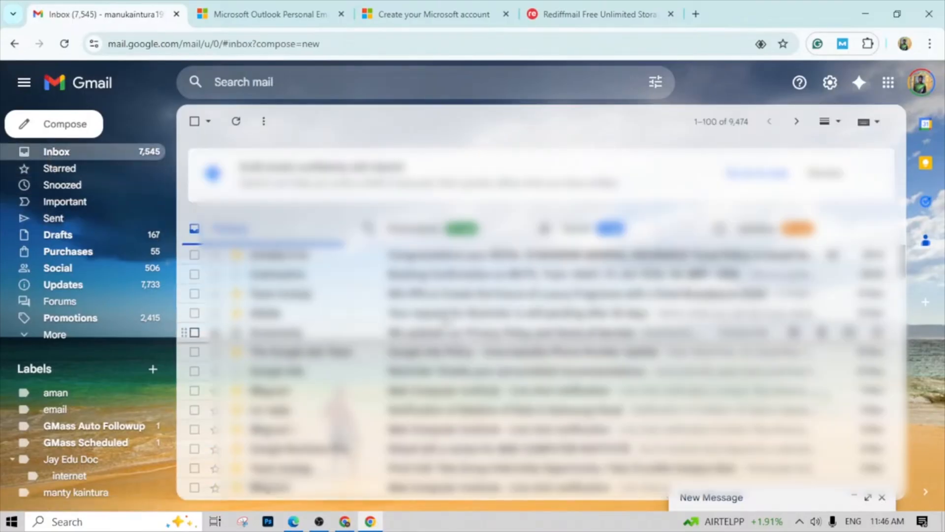
scroll(440, 283, down, 12)
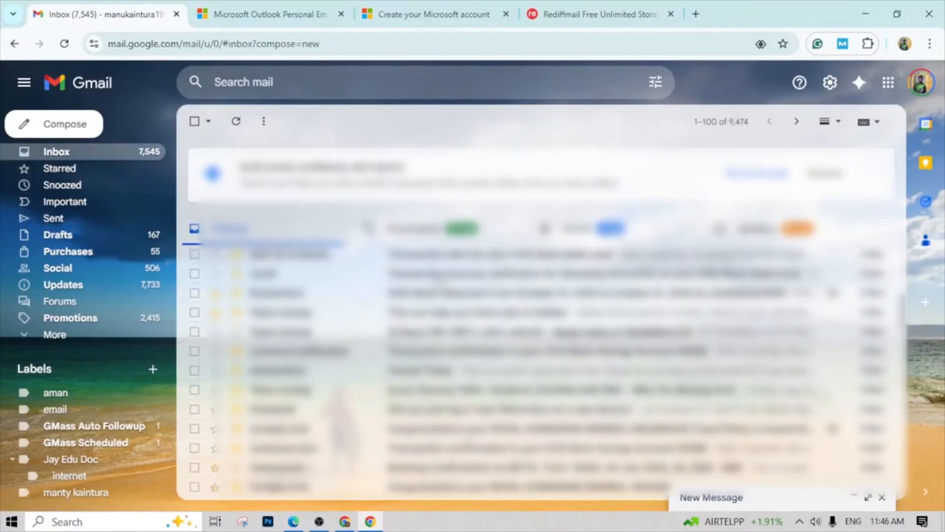
scroll(434, 299, down, 1)
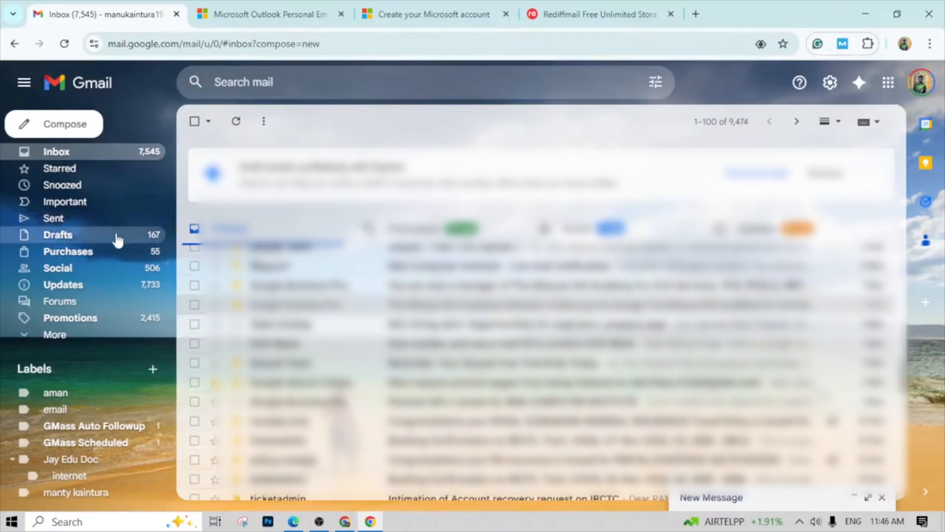
scroll(276, 323, up, 6)
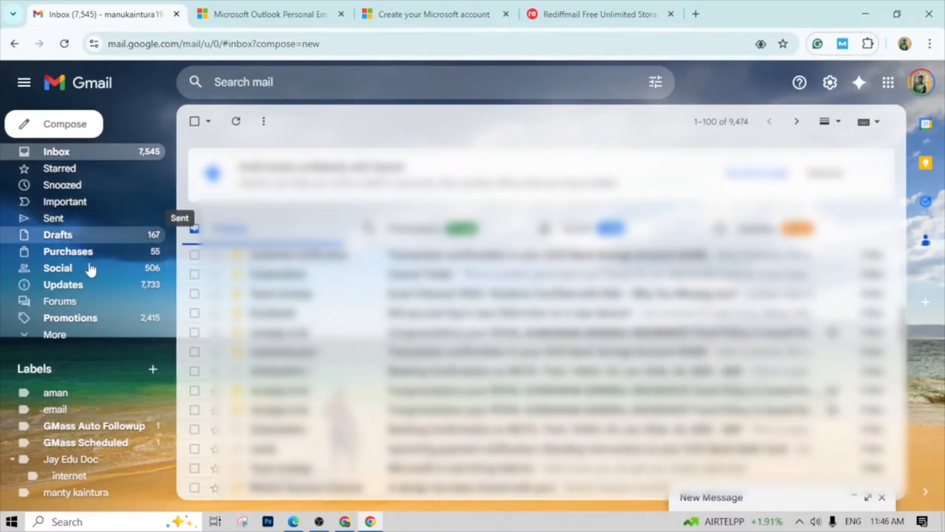
- Review the Inbox and Draft definitions in internet pdf.pdf in Edge, and switch back to Gmail in Chrome to open the Drafts folder
key(alt+Tab)
click(621, 350)
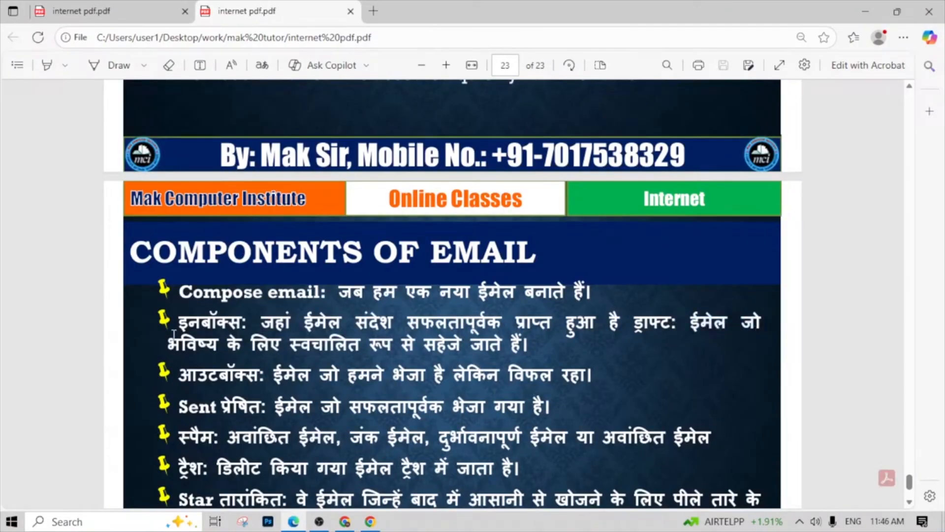
key(alt+Tab)
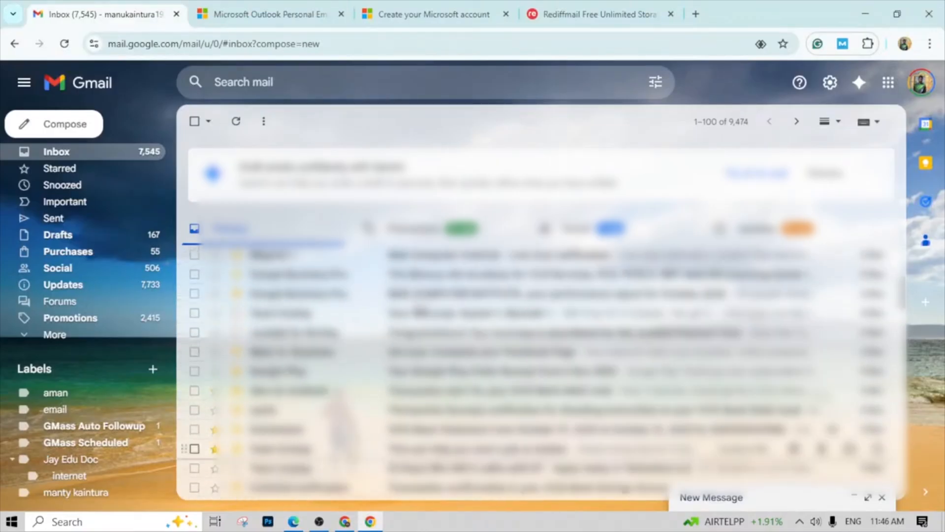
click(64, 236)
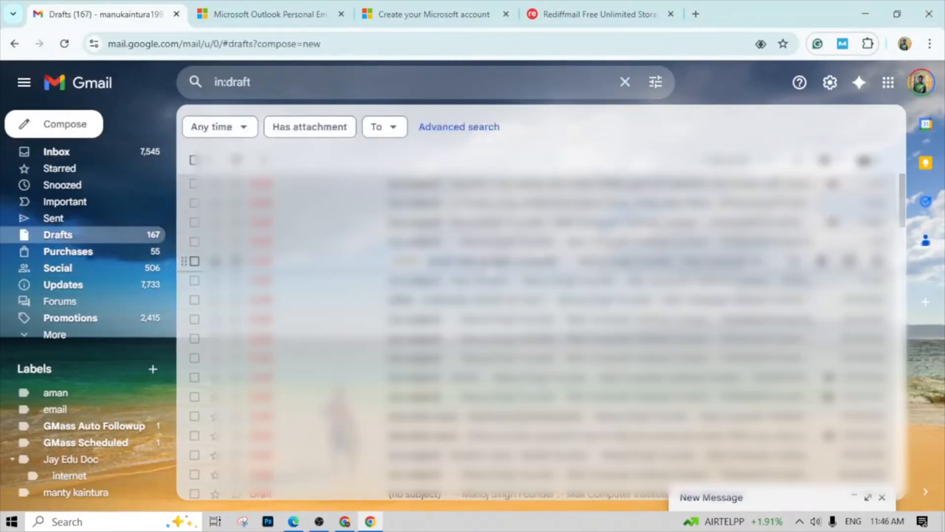
- Read the Outbox and Sent definitions in the PDF in Edge, and return to Gmail in Chrome to view the Sent folder
key(alt+Tab)
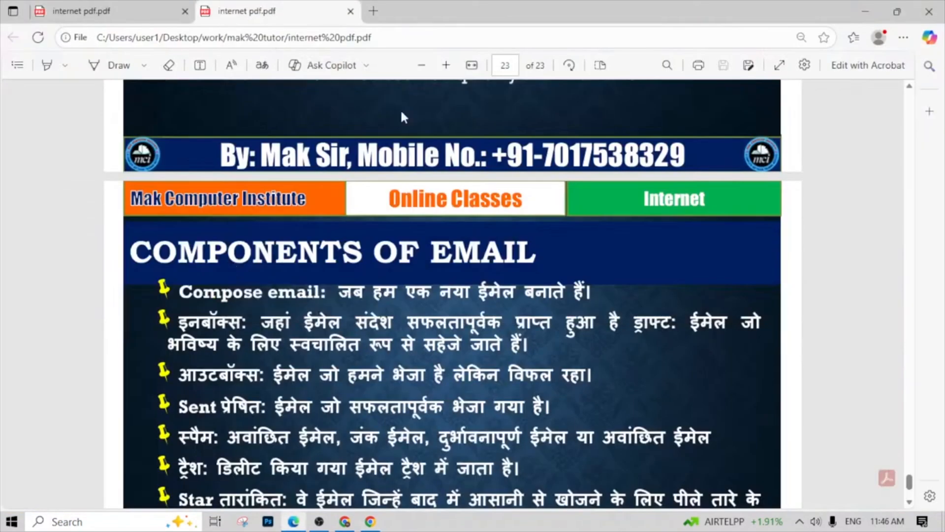
scroll(546, 331, down, 1)
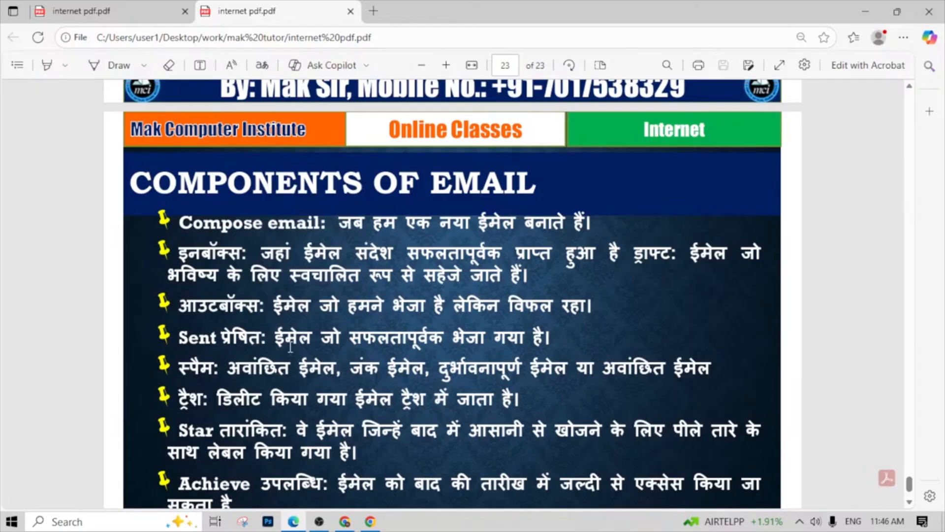
drag(294, 340, 535, 357)
click(465, 350)
key(alt+Tab)
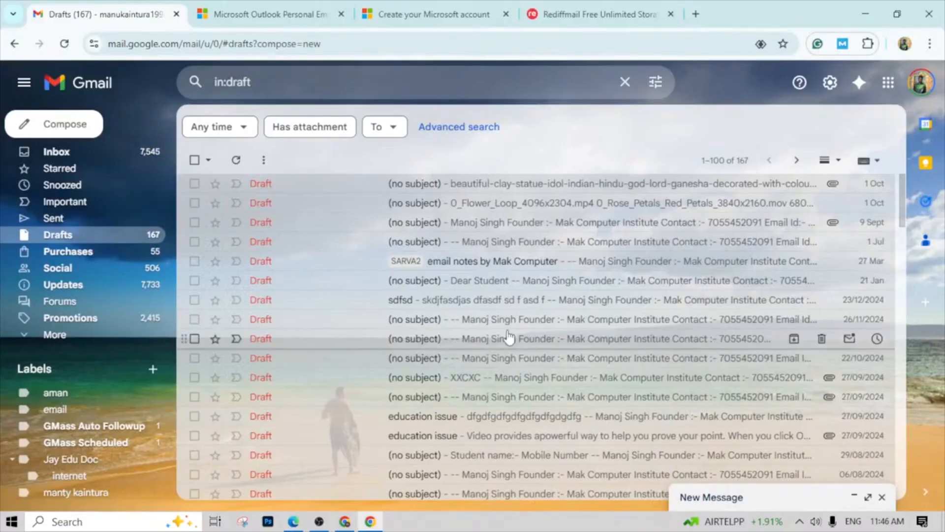
click(55, 218)
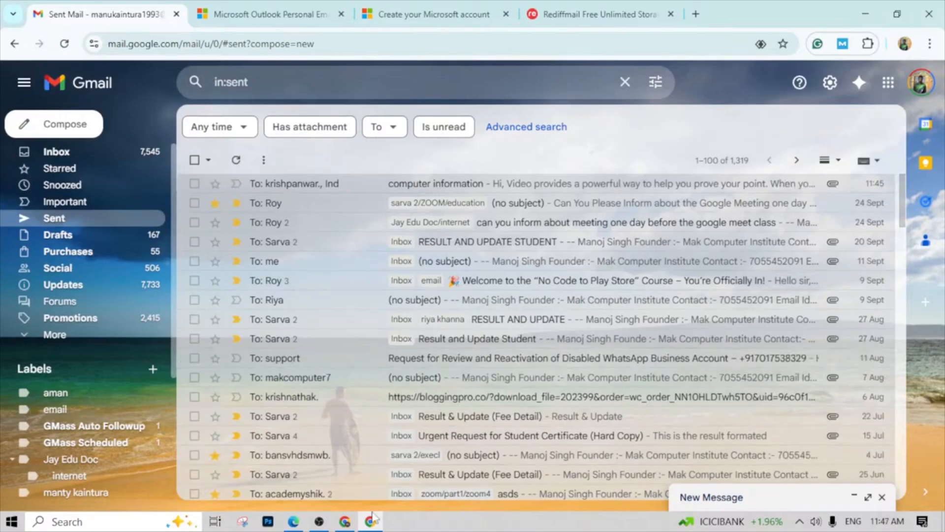
- Switch to internet pdf.pdf in Edge and read the Spam definition under Components of Email
click(293, 521)
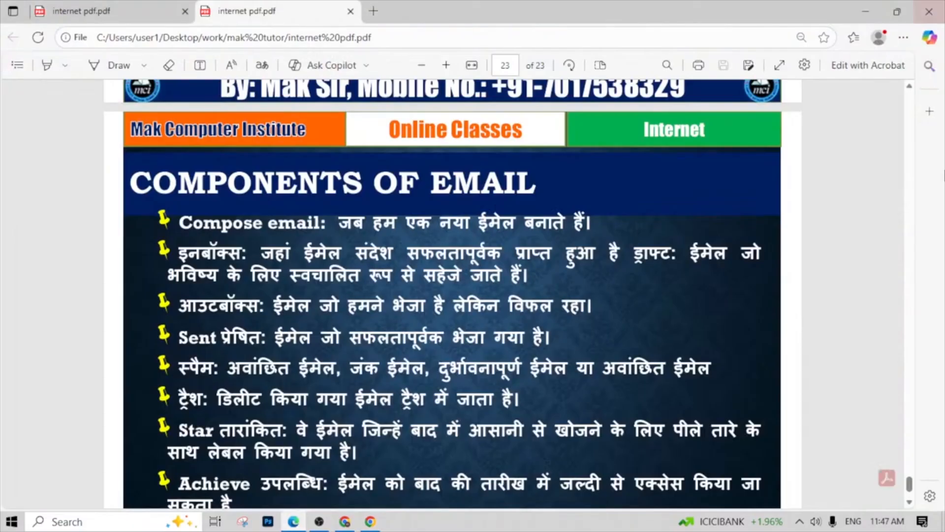
scroll(199, 423, down, 2)
drag(237, 299, 460, 308)
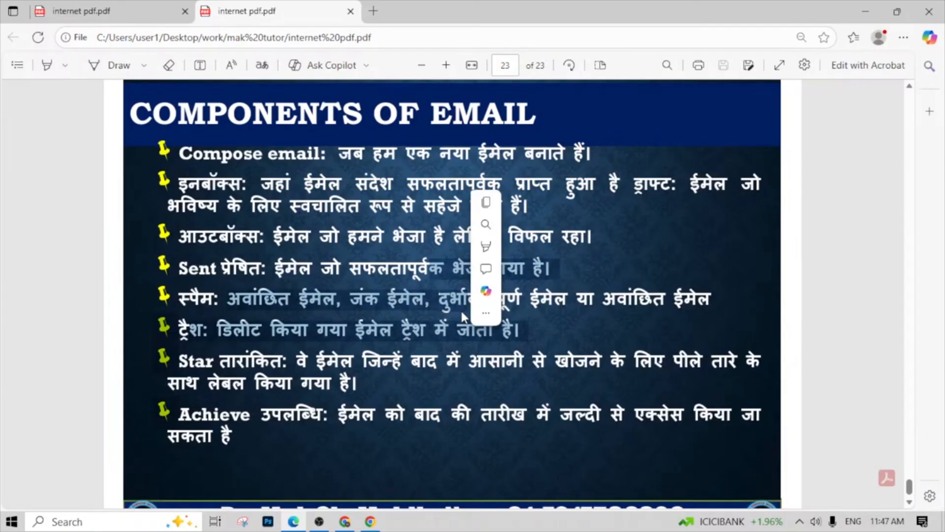
click(407, 340)
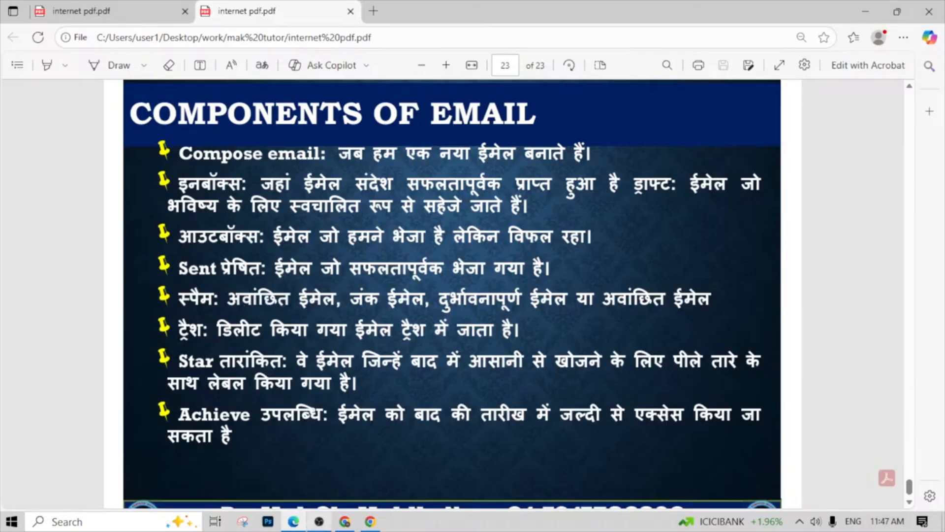
- Switch back to Gmail in Chrome, open the Spam folder and browse its messages
key(alt+Tab)
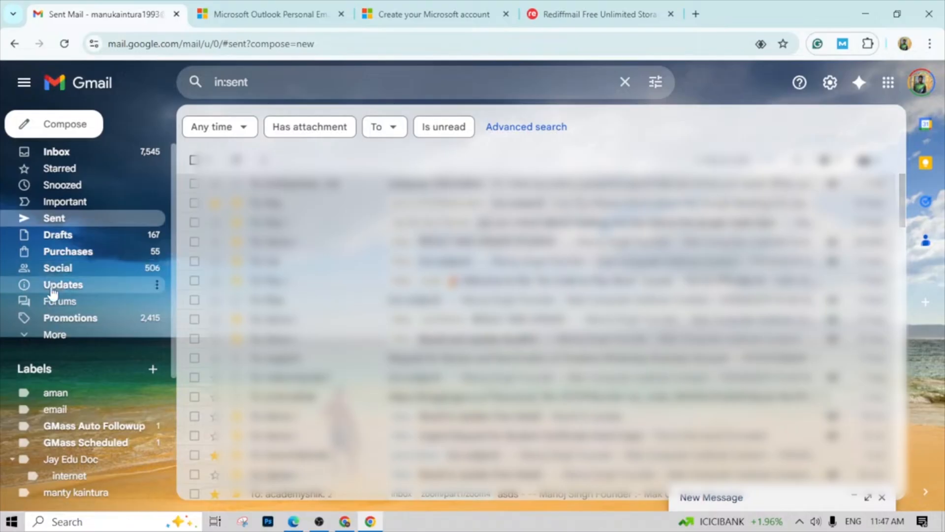
click(79, 342)
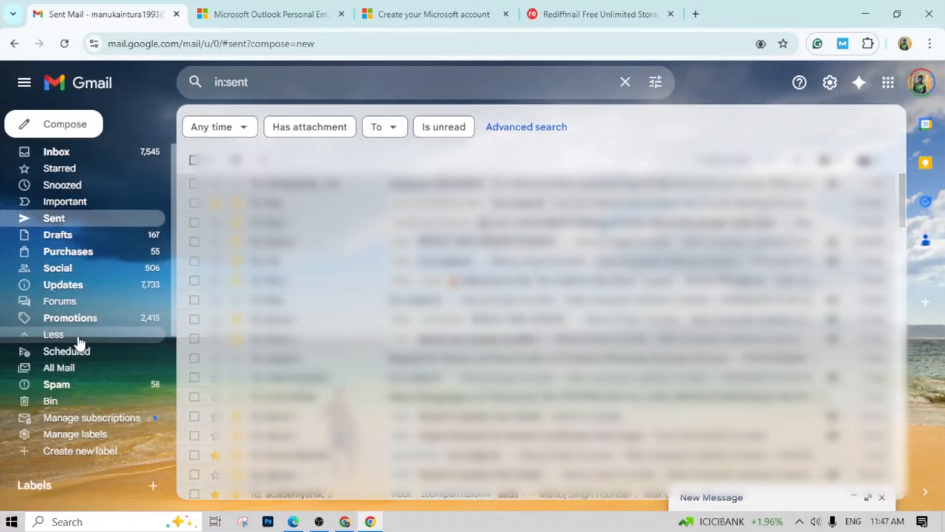
click(63, 390)
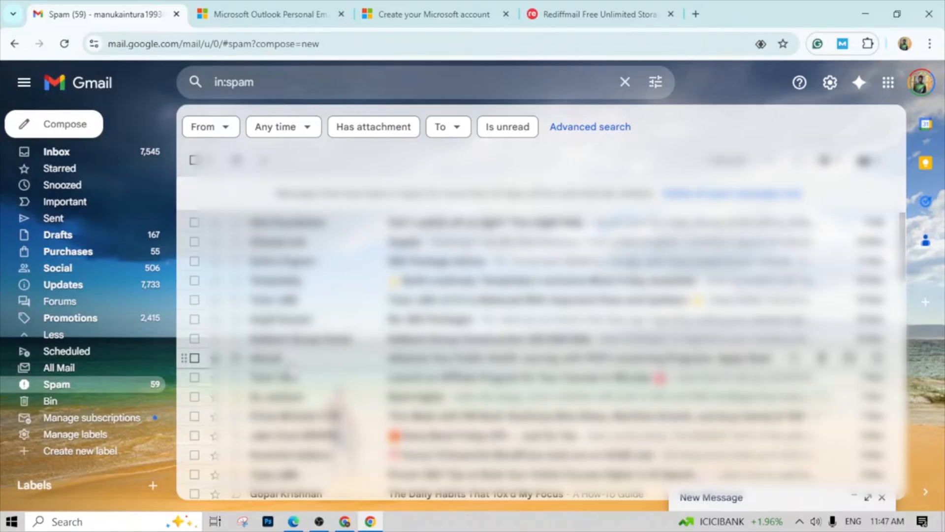
scroll(542, 300, down, 5)
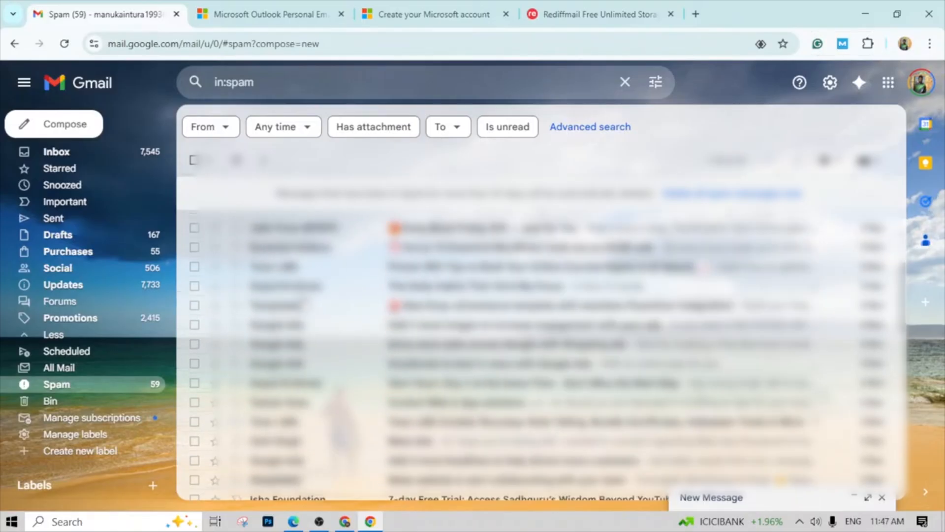
scroll(541, 320, down, 3)
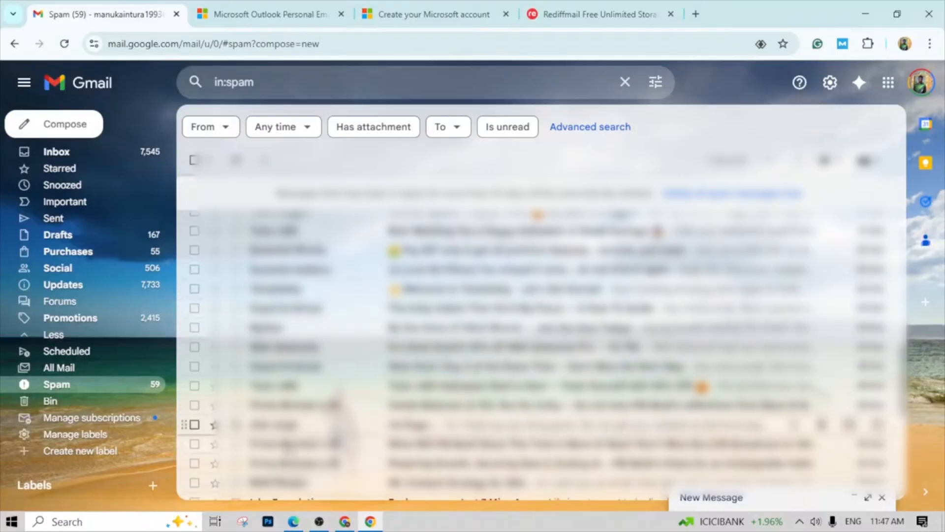
- Read the Trash definition in the PDF in Edge, and return to Gmail in Chrome
click(294, 522)
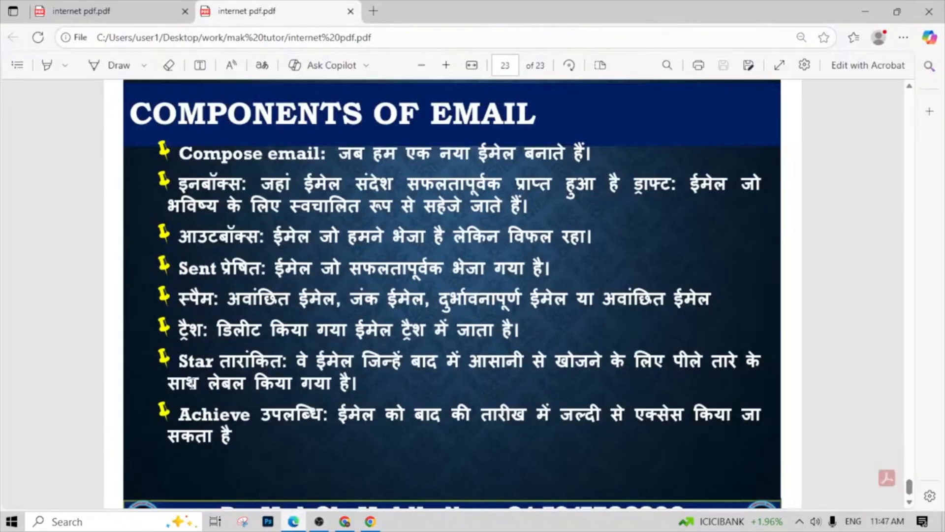
drag(217, 329, 529, 330)
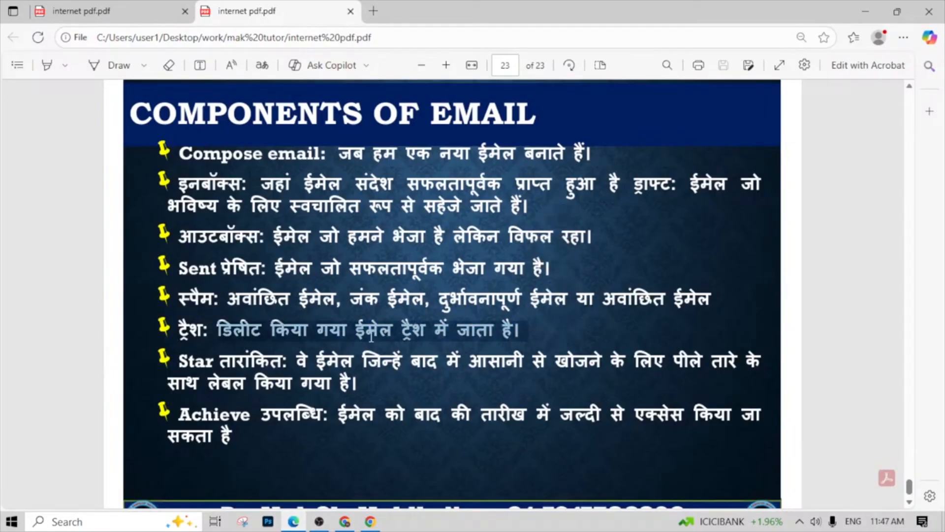
click(370, 522)
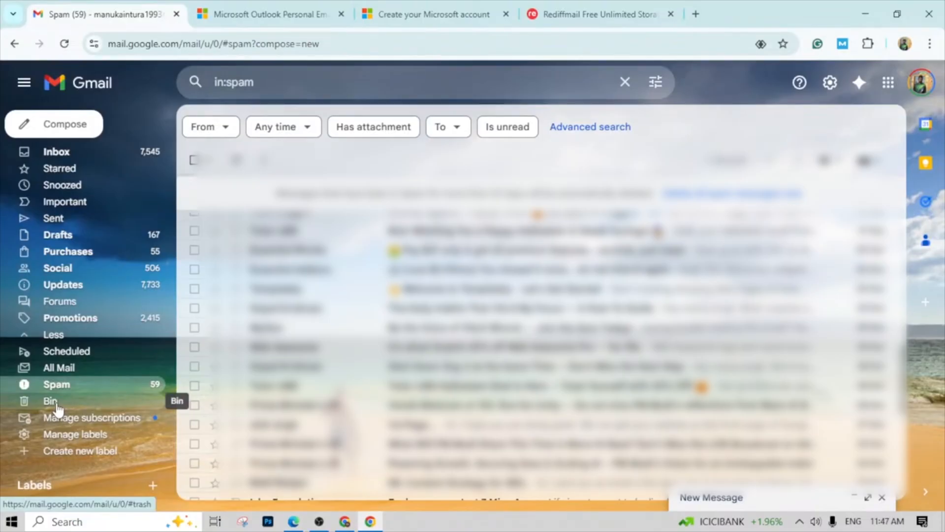
- Open the "computer information" email from the Sent folder and delete it
scroll(492, 295, down, 5)
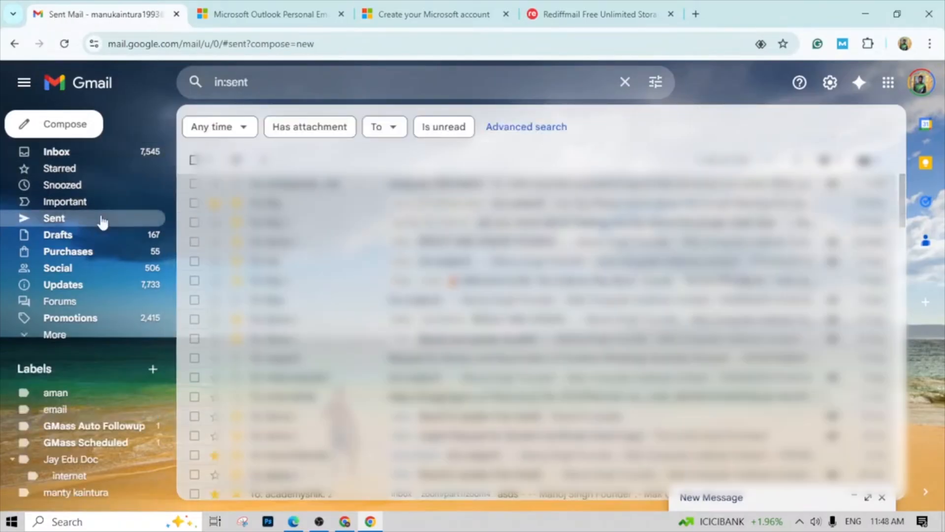
click(344, 184)
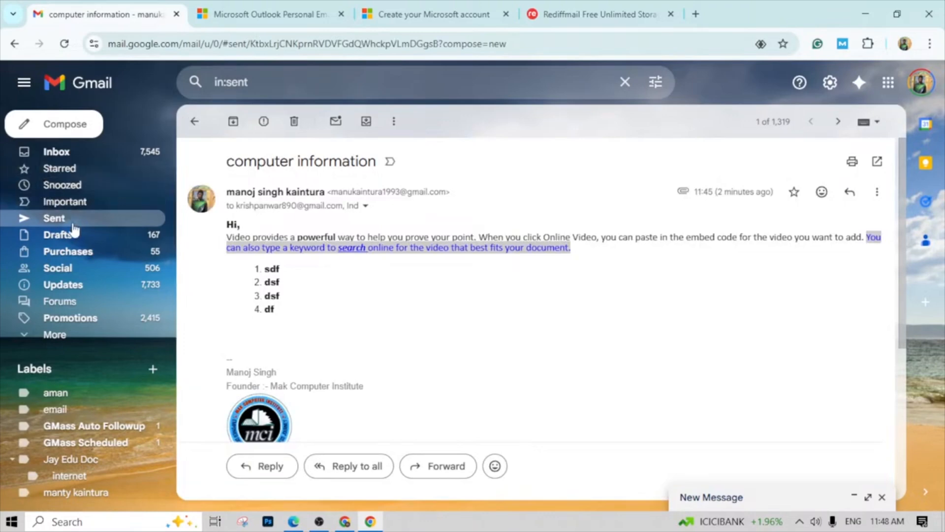
click(294, 121)
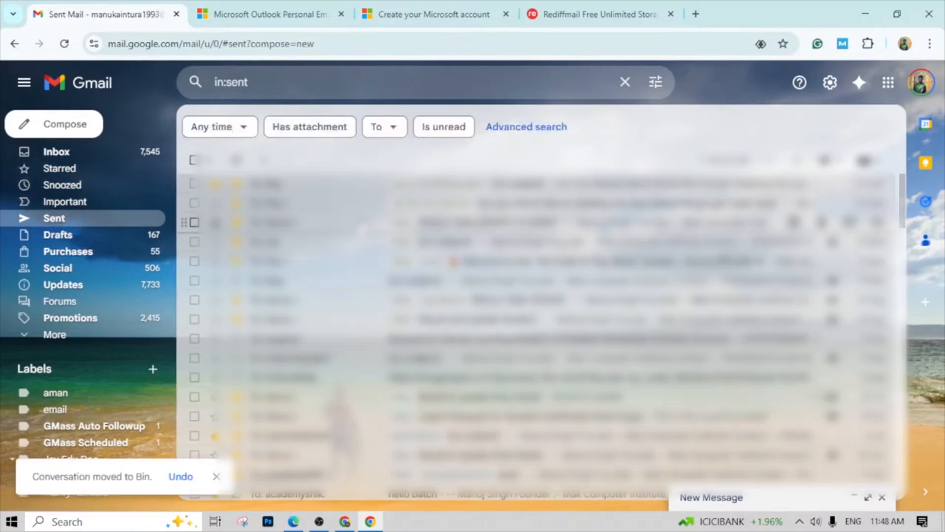
- Expand the folder list and open the Bin to examine the deleted messages
click(54, 335)
click(46, 401)
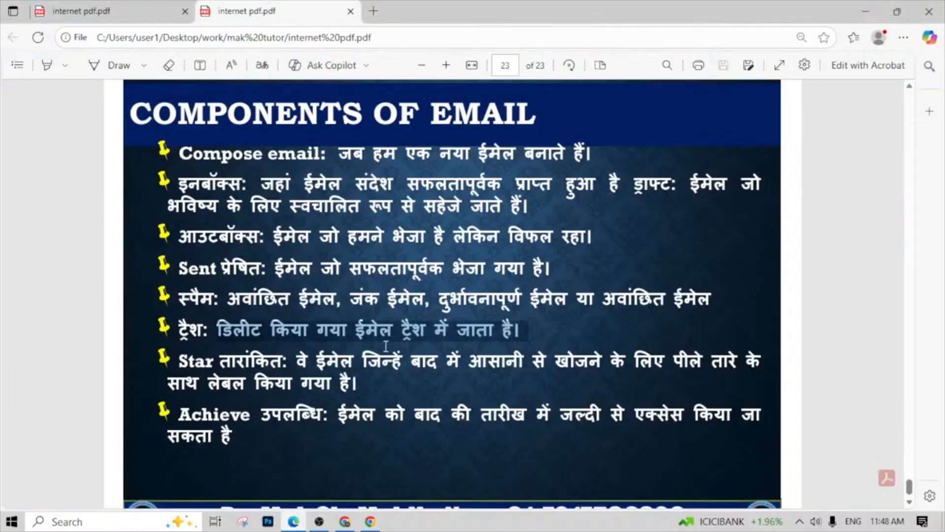
click(259, 368)
drag(222, 361, 362, 387)
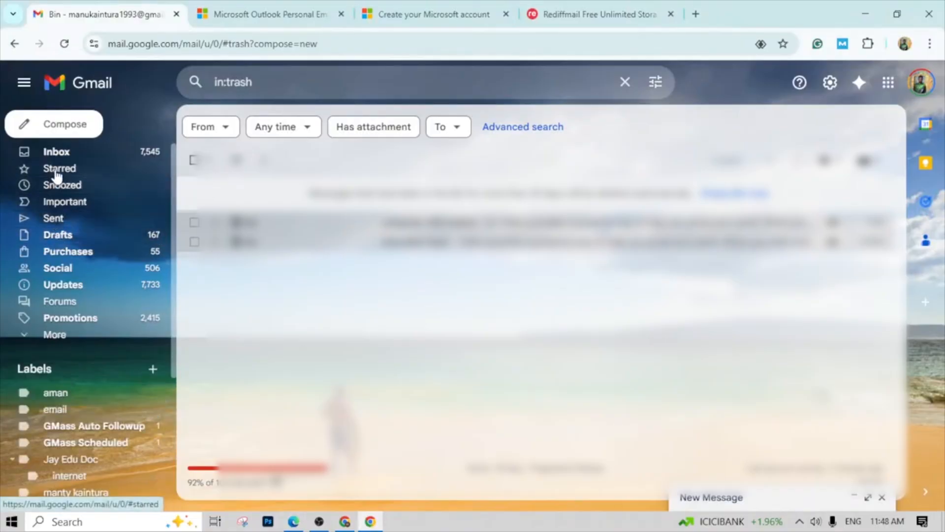
- View the Starred, Important and Sent folders in turn
click(57, 173)
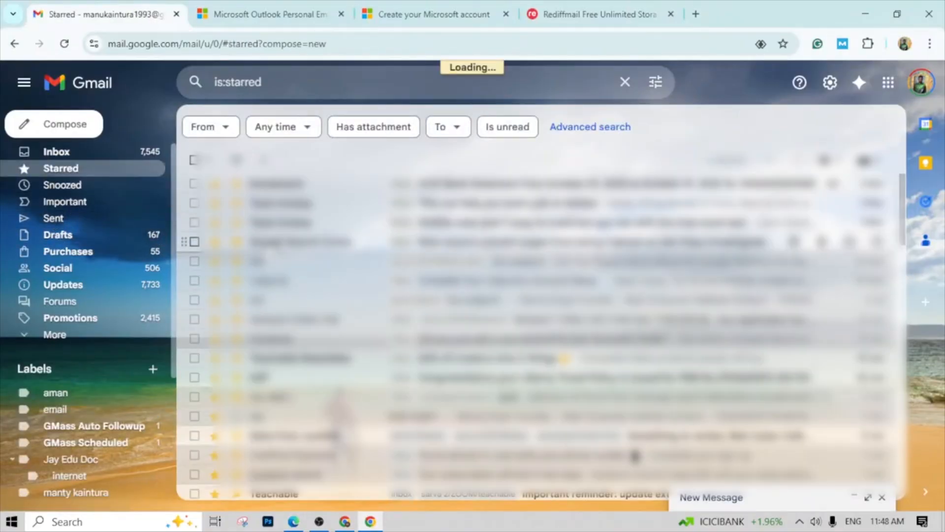
click(64, 201)
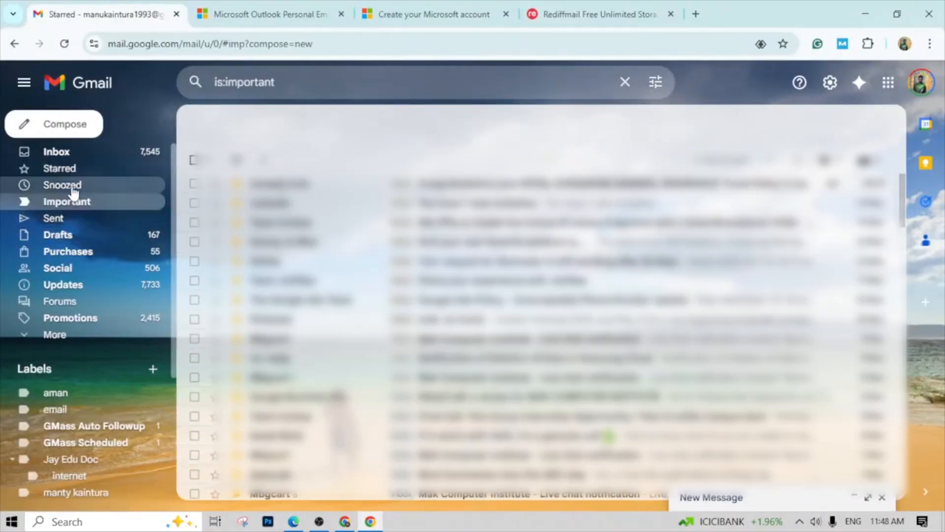
click(64, 220)
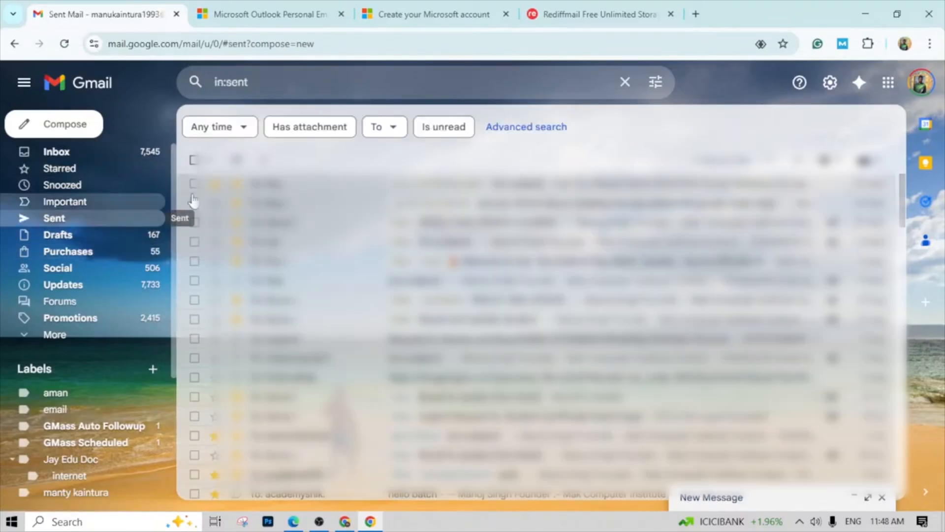
- Return to the Inbox, star several messages and mark one of them as important
click(57, 158)
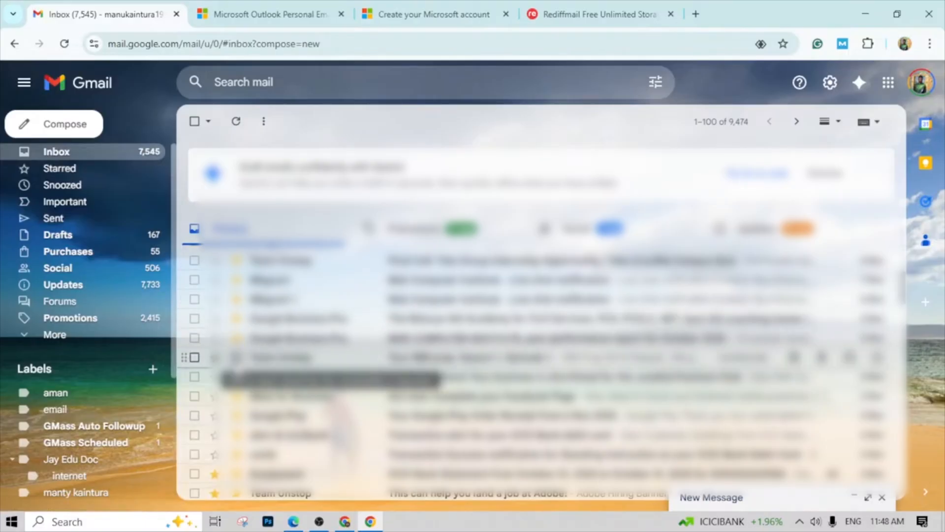
click(231, 358)
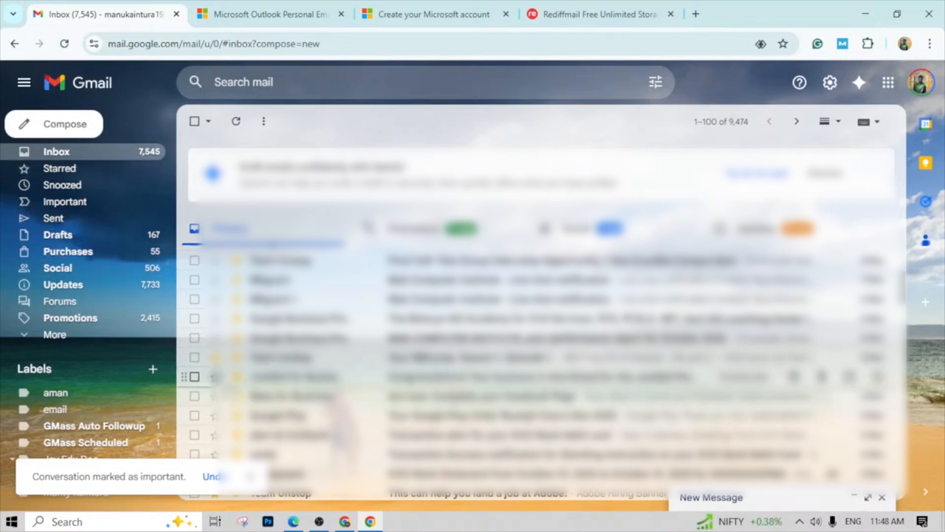
scroll(254, 397, down, 3)
scroll(254, 335, down, 4)
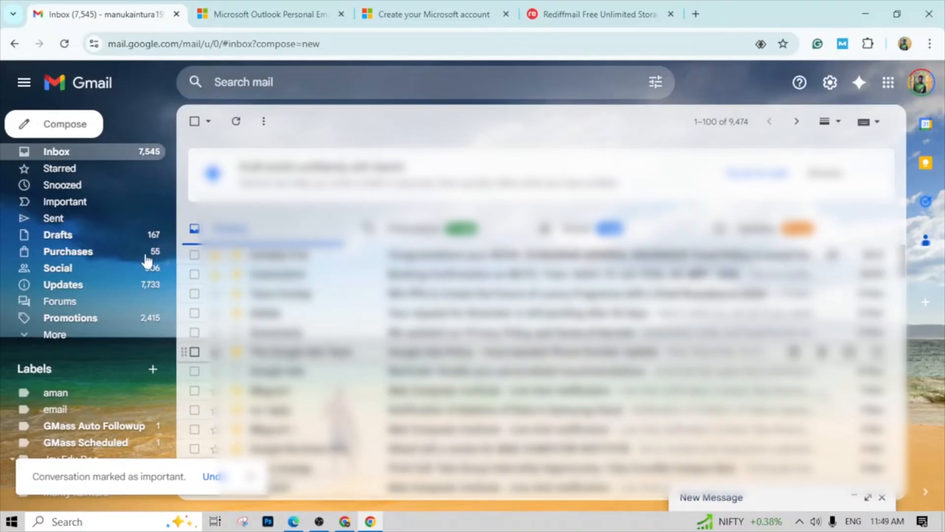
- Check the Starred and Important folders for the newly marked messages
click(63, 170)
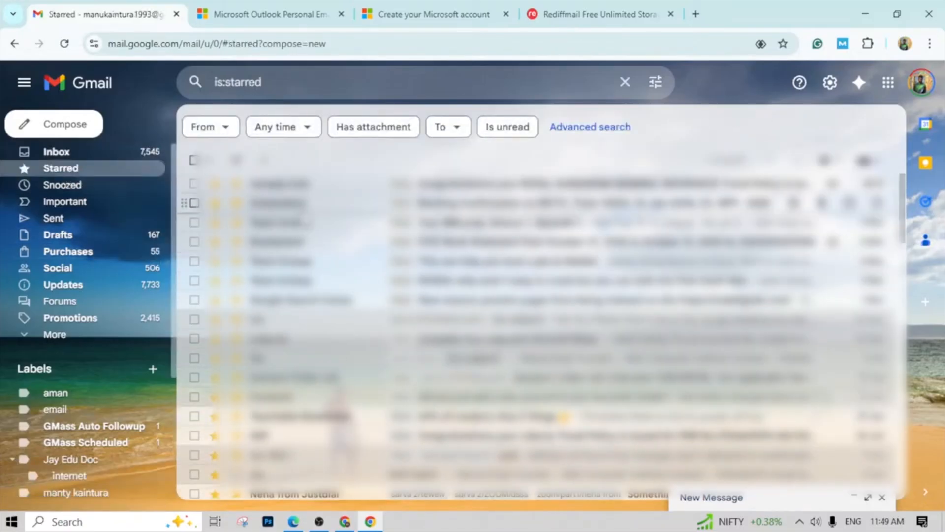
click(81, 203)
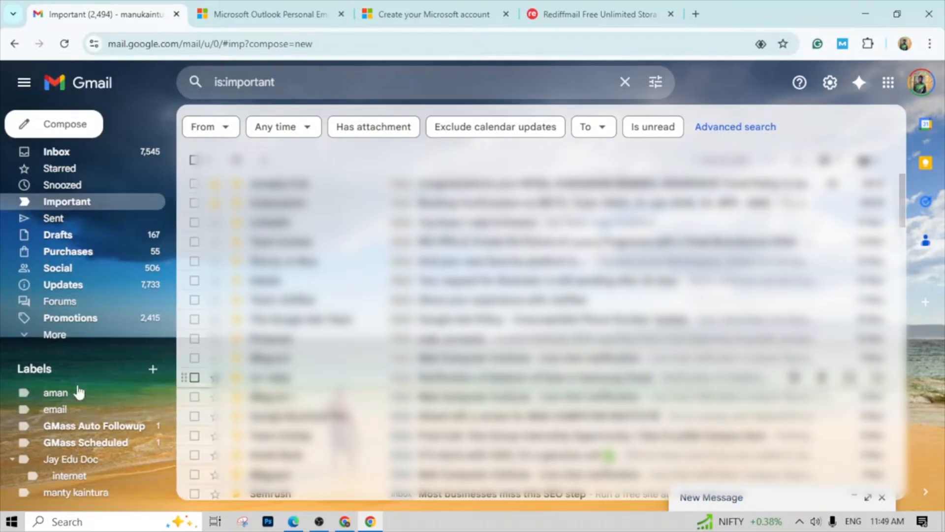
- Open the New label dialog to examine its name and nesting options, and close it without creating a label
click(154, 370)
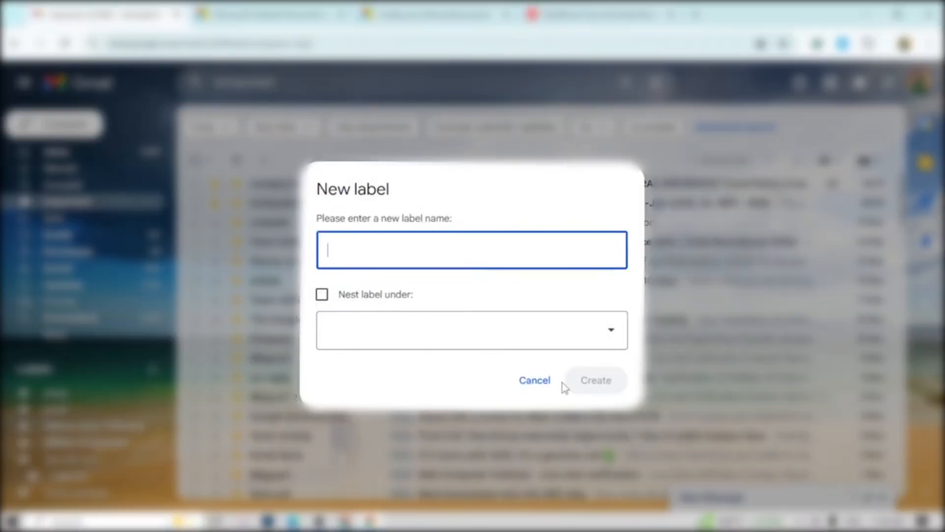
click(367, 194)
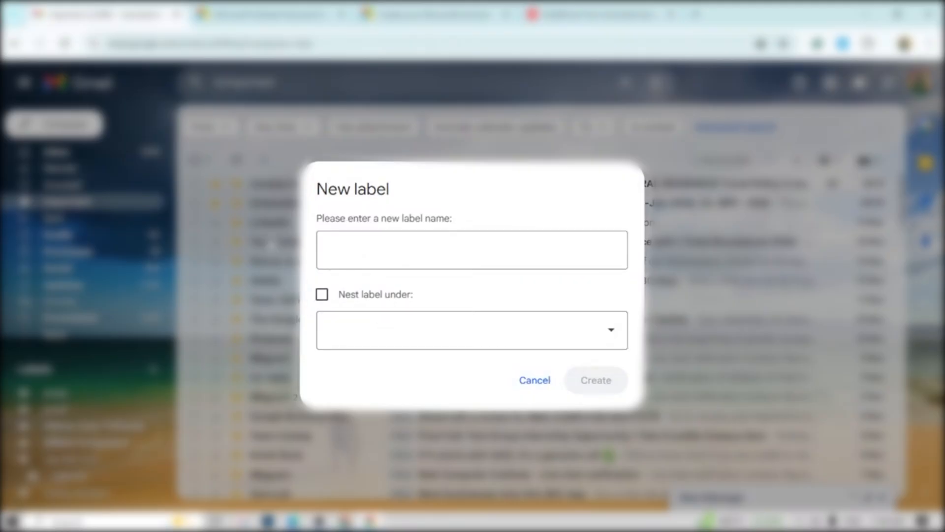
click(535, 380)
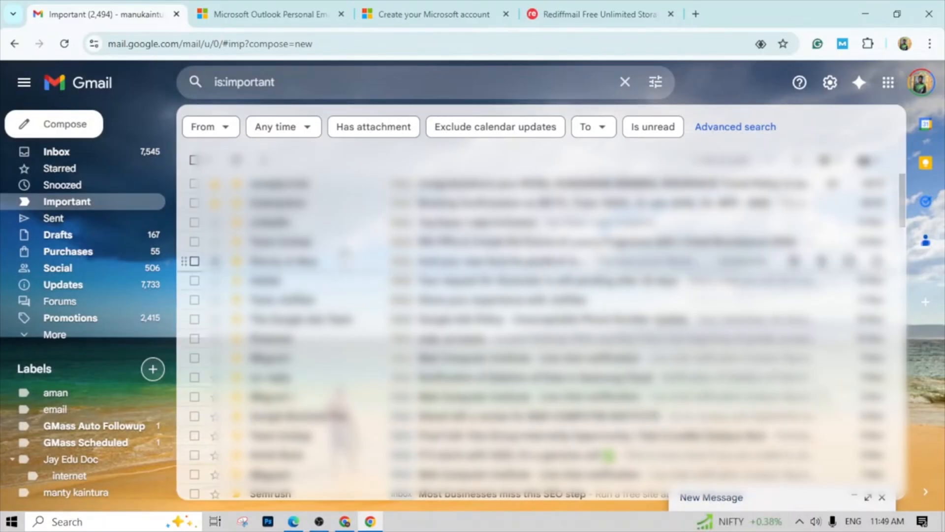
- Create an un-nested label with a person's first name from the first Important message and apply it to that message
right_click(313, 186)
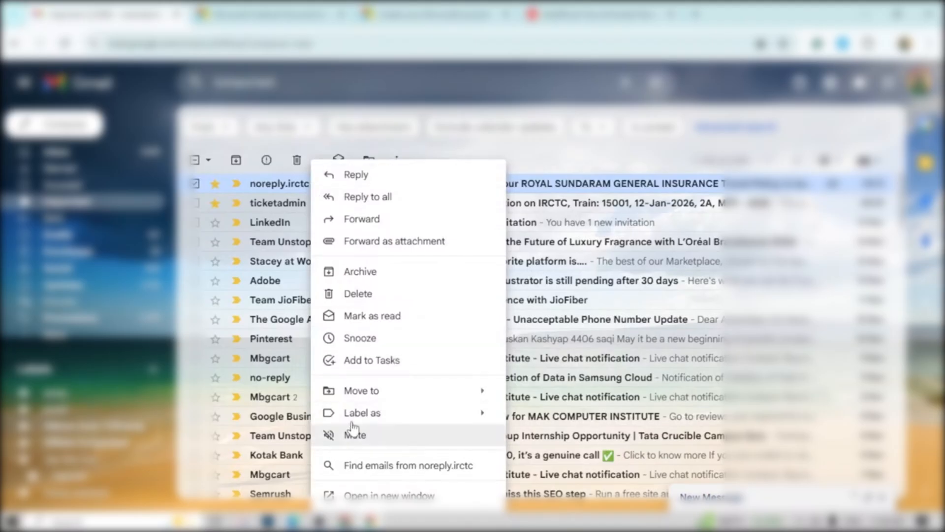
mouse_move(359, 420)
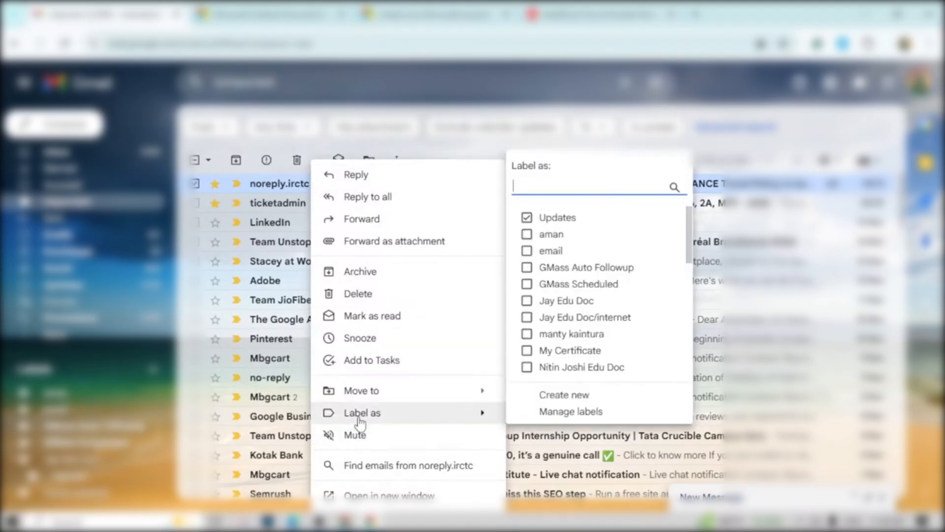
click(554, 401)
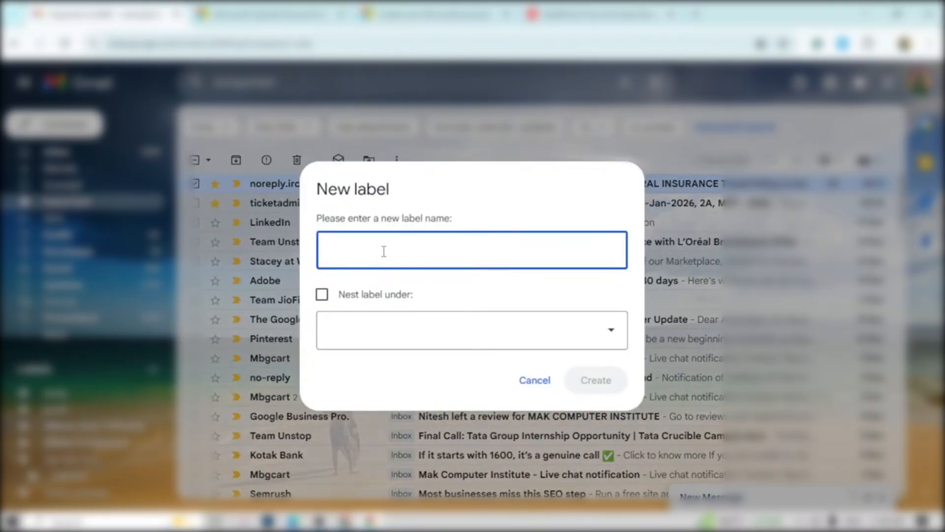
text(sunita)
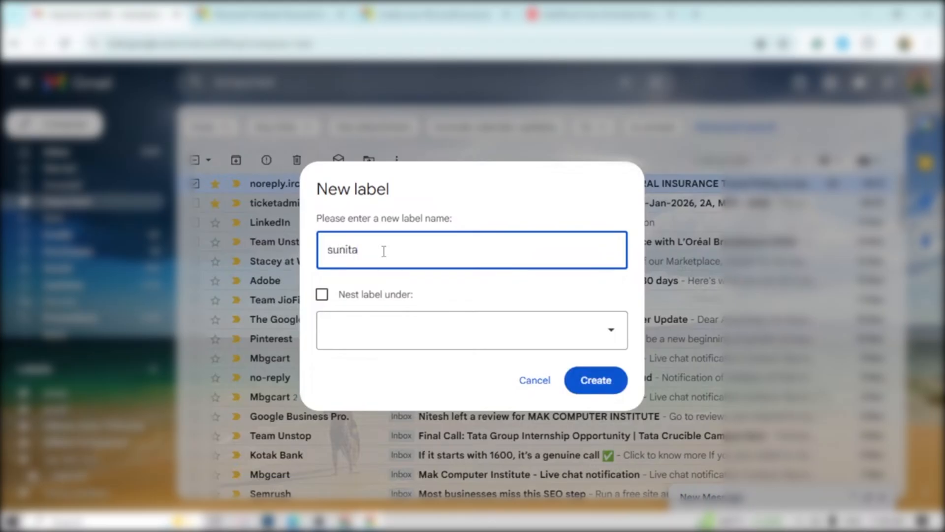
click(344, 344)
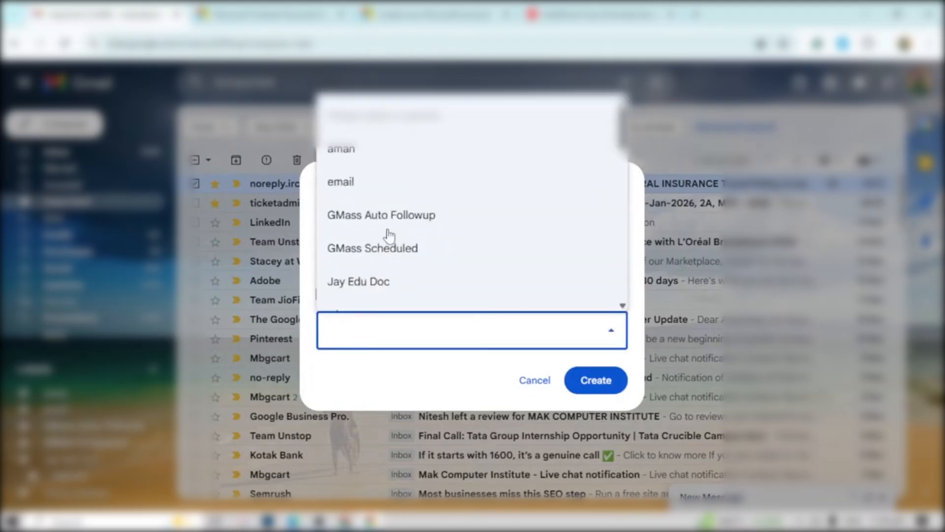
scroll(359, 211, down, 10)
scroll(360, 221, down, 5)
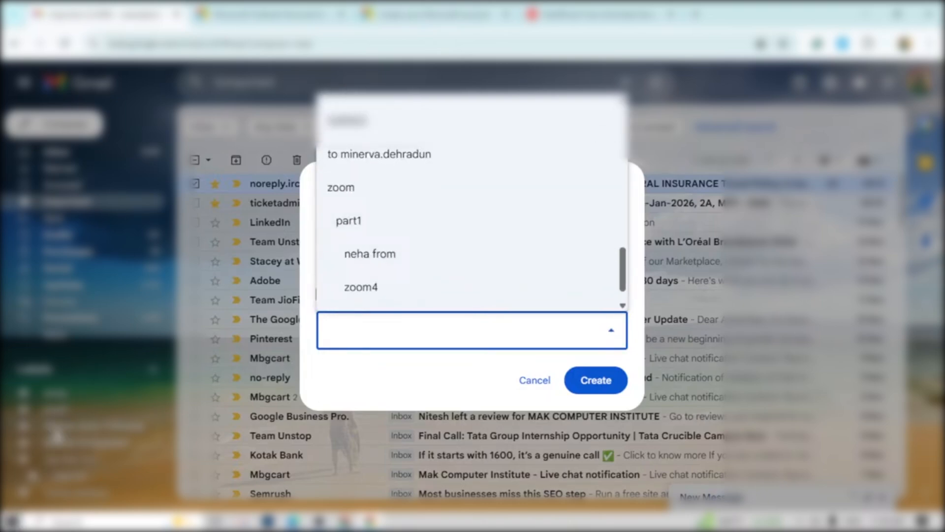
scroll(359, 258, down, 1)
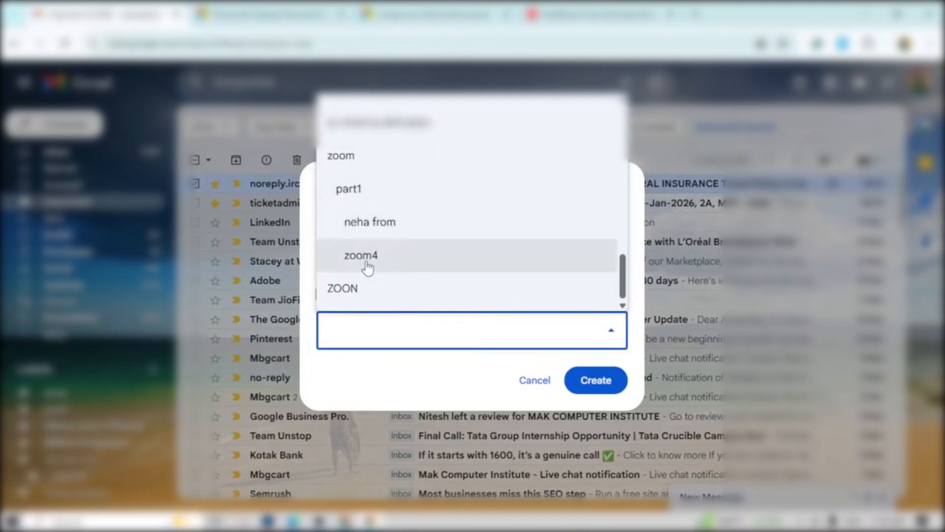
click(643, 238)
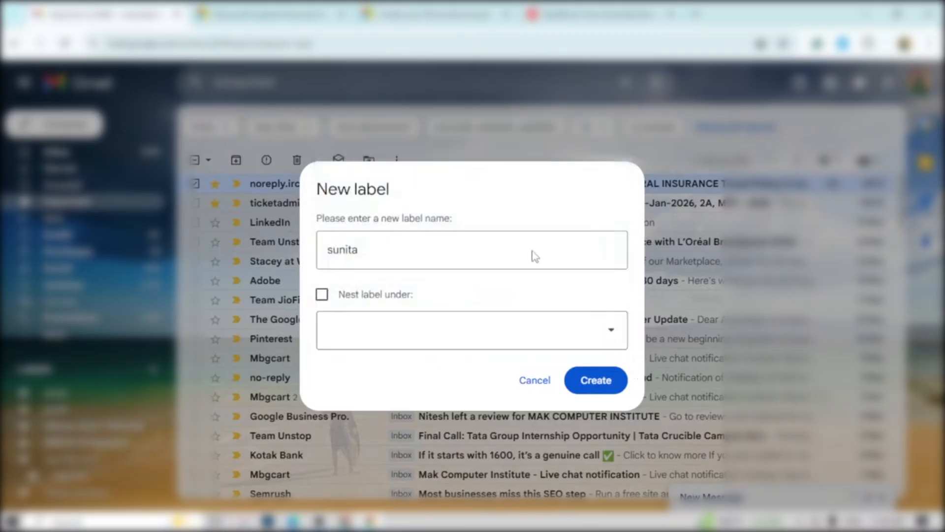
click(610, 394)
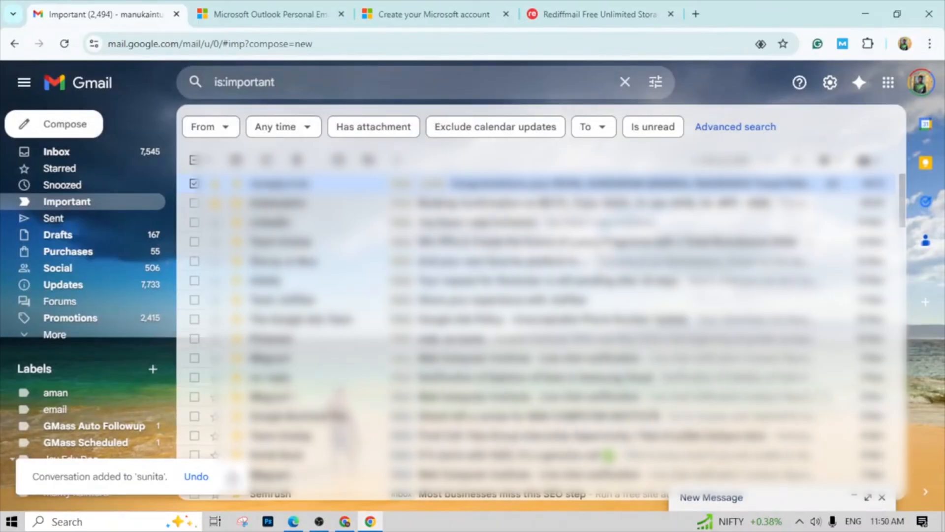
- View the messages under the newly created label and expand the full list of mail folders
scroll(116, 401, down, 4)
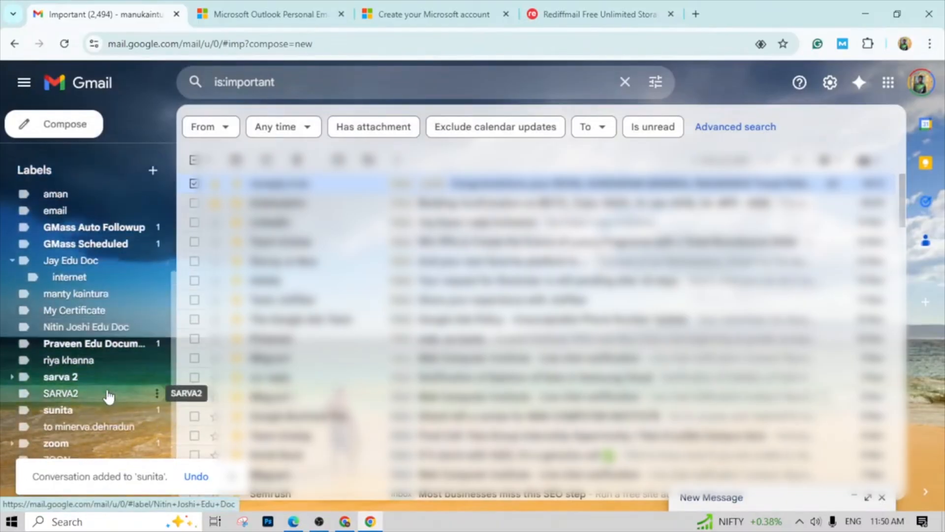
click(58, 410)
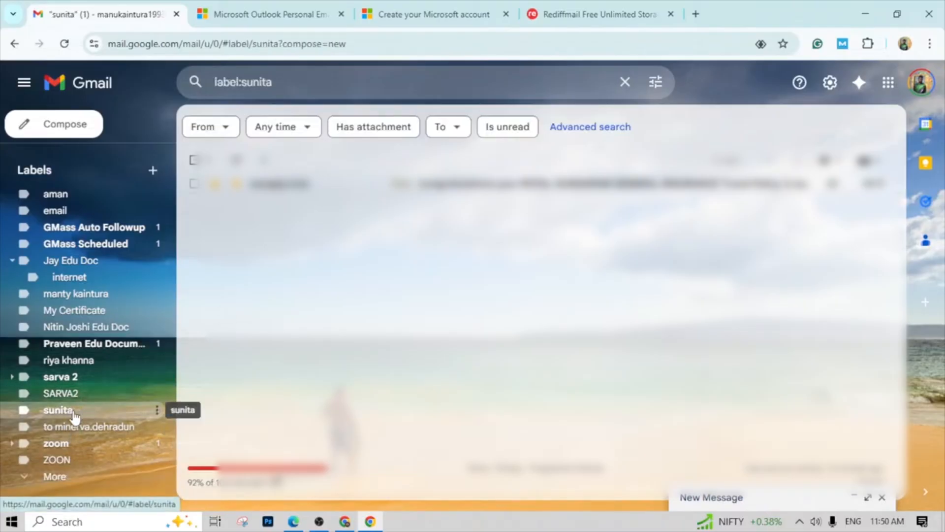
scroll(76, 418, up, 4)
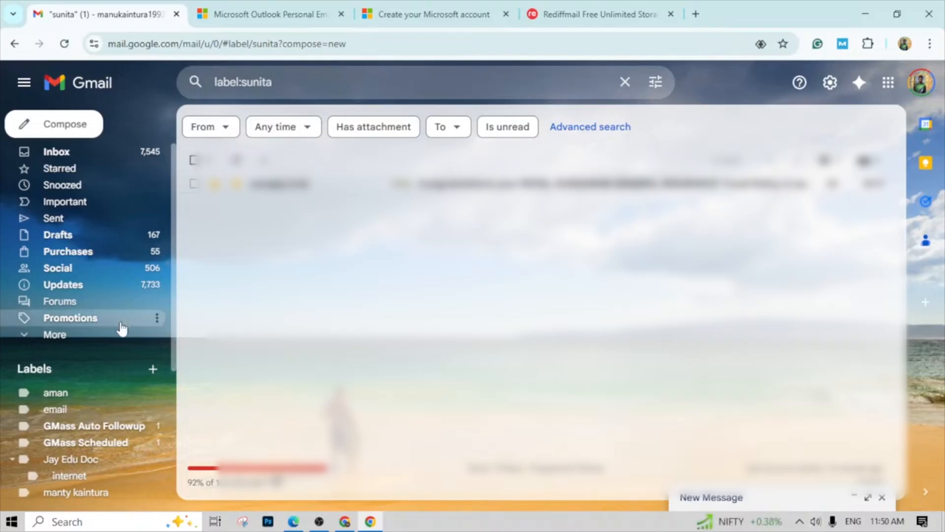
click(57, 335)
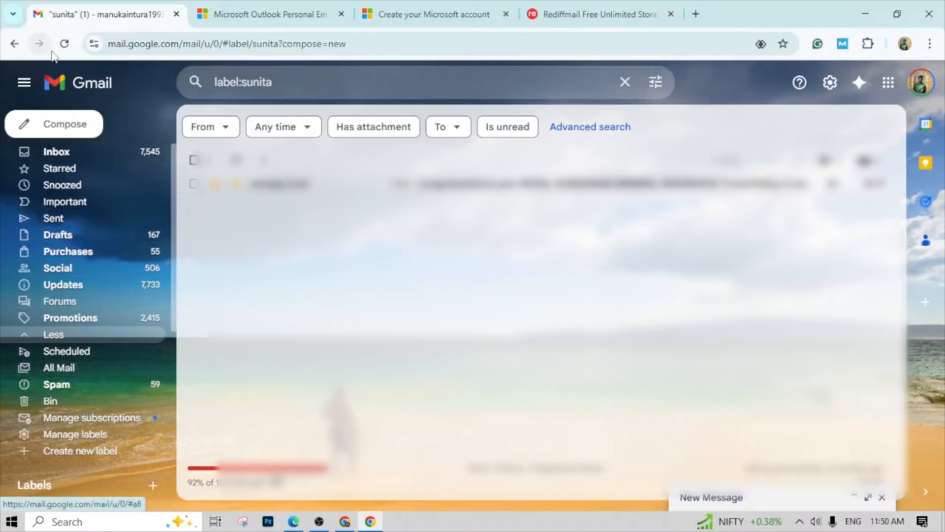
- Start a new email to the suggested "abc" contact with the subject "education issue", correcting the misspelled word
click(47, 127)
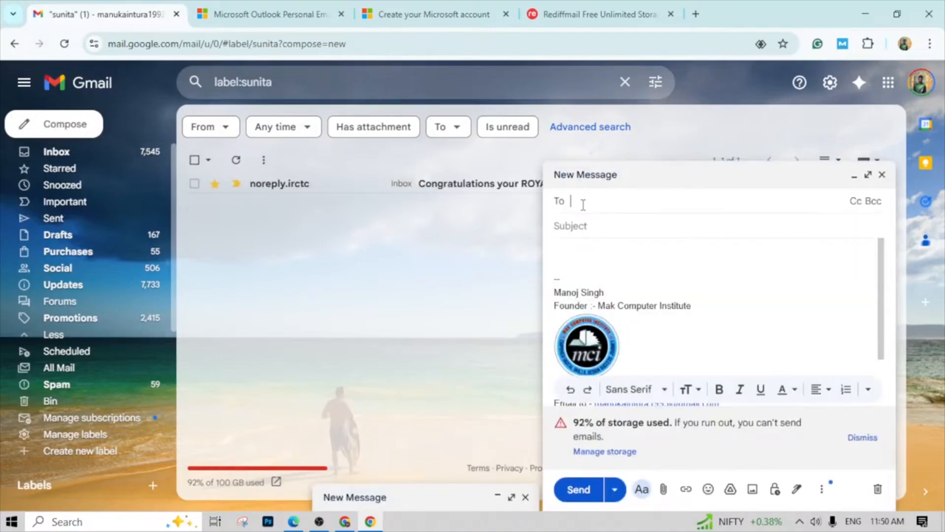
text(abc)
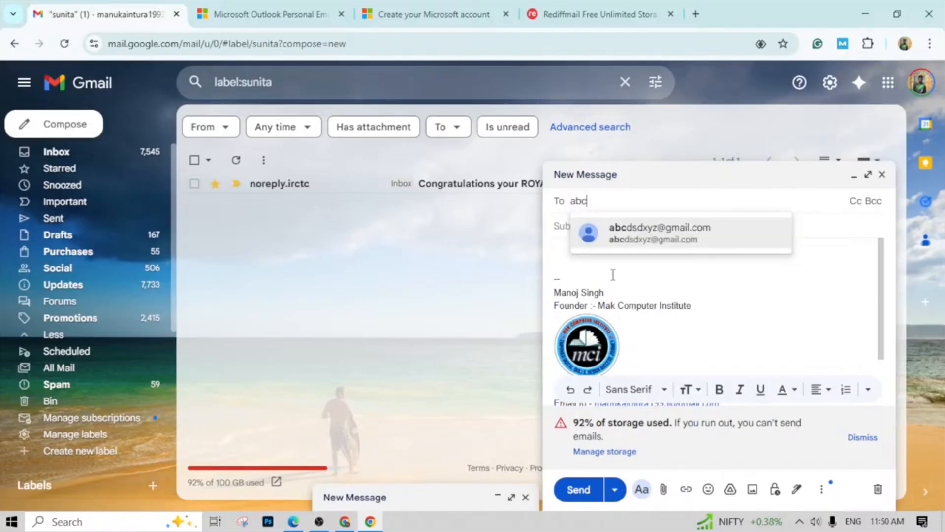
click(624, 251)
click(596, 240)
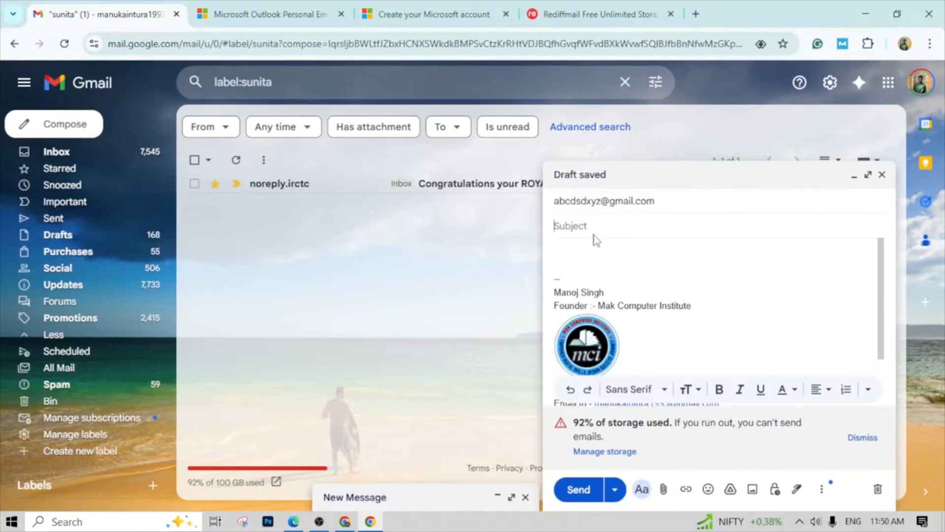
text(edu)
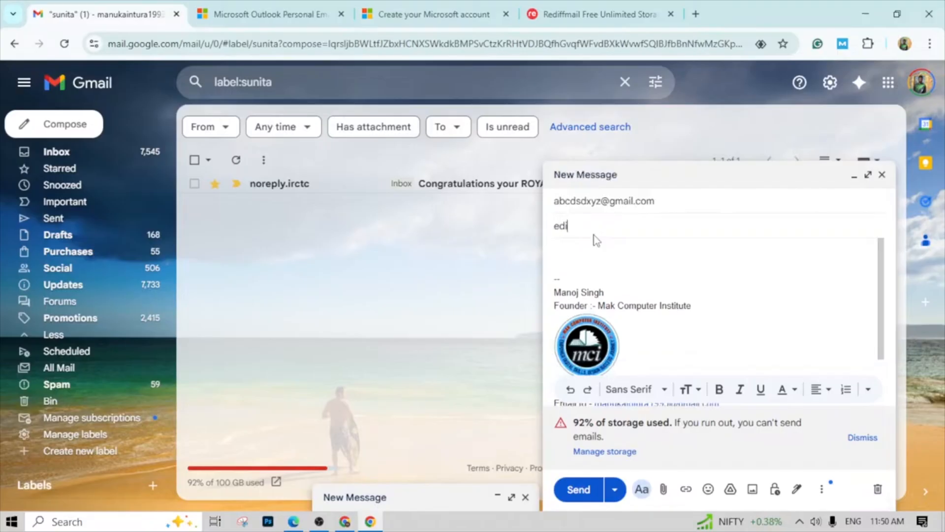
text(ction issue)
right_click(582, 226)
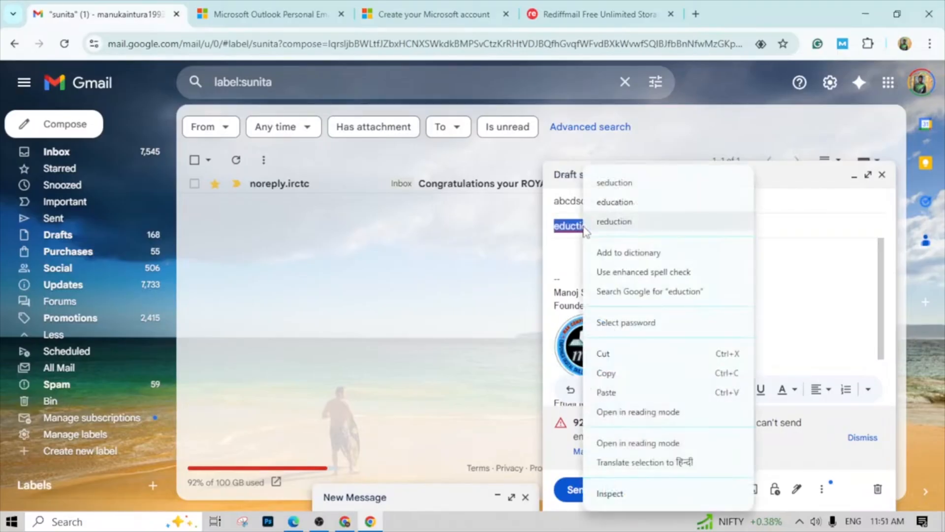
click(619, 206)
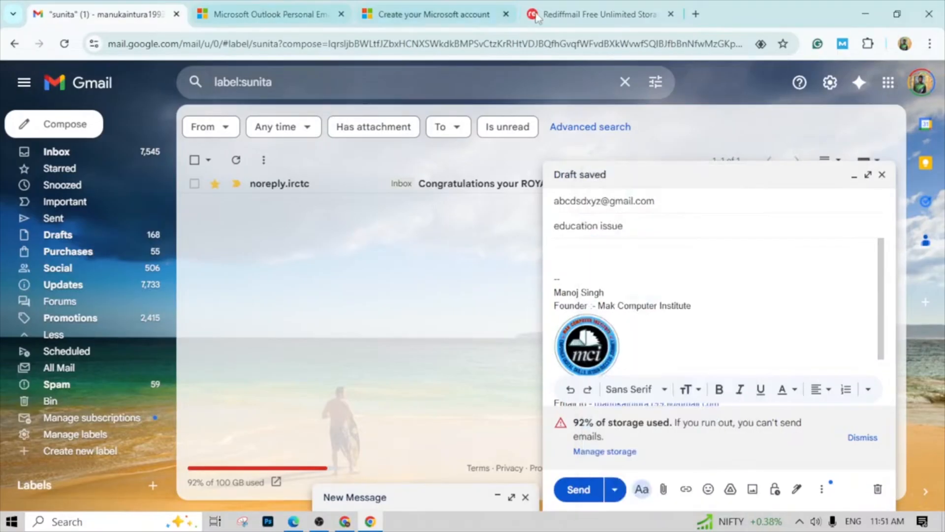
- Enter "sdjfk sdfksldj sdfs kjsdlkfj" as the email body and attach my_file.txt from the python classes folder
click(593, 257)
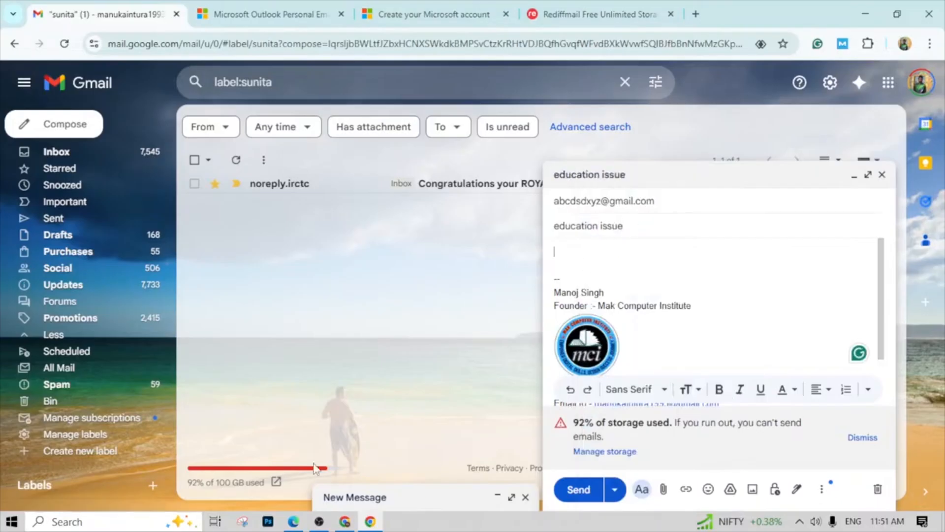
text(sdjfk sdfksldj )
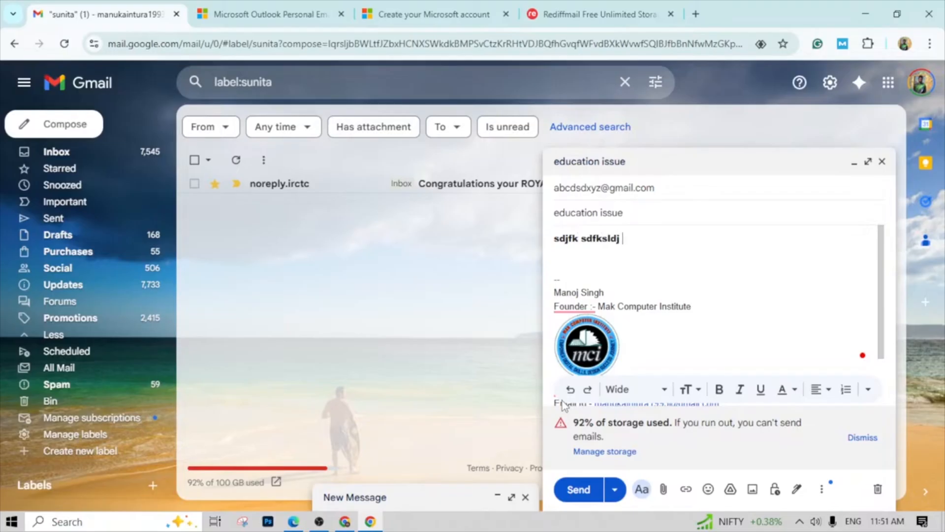
text(sdfs kjsdlkfj)
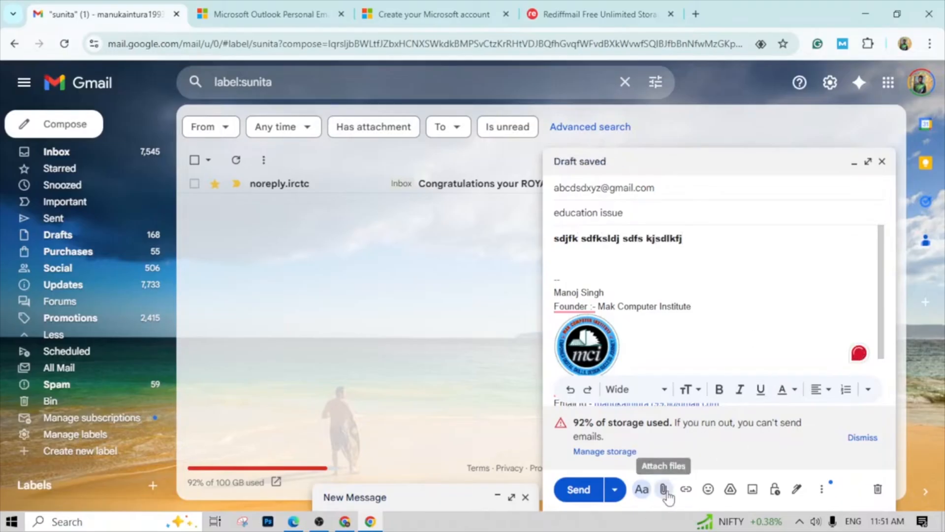
click(664, 489)
click(162, 139)
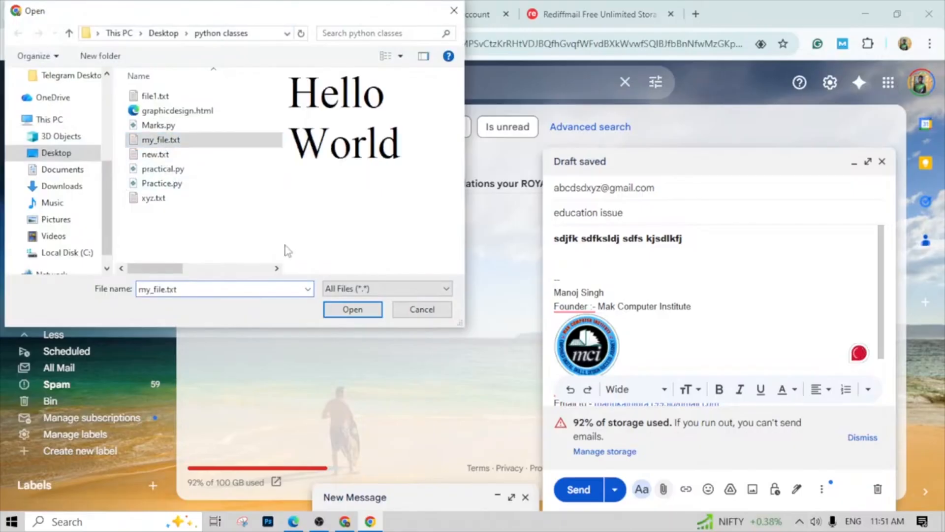
click(354, 309)
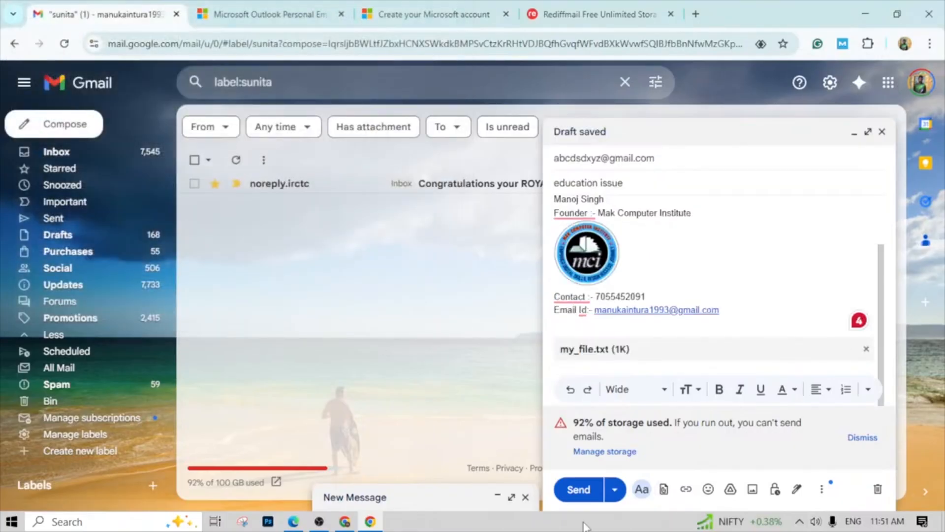
- Choose a custom Schedule send for the email, setting the date to 15 Nov 2025 and the time to 9
click(615, 492)
click(611, 462)
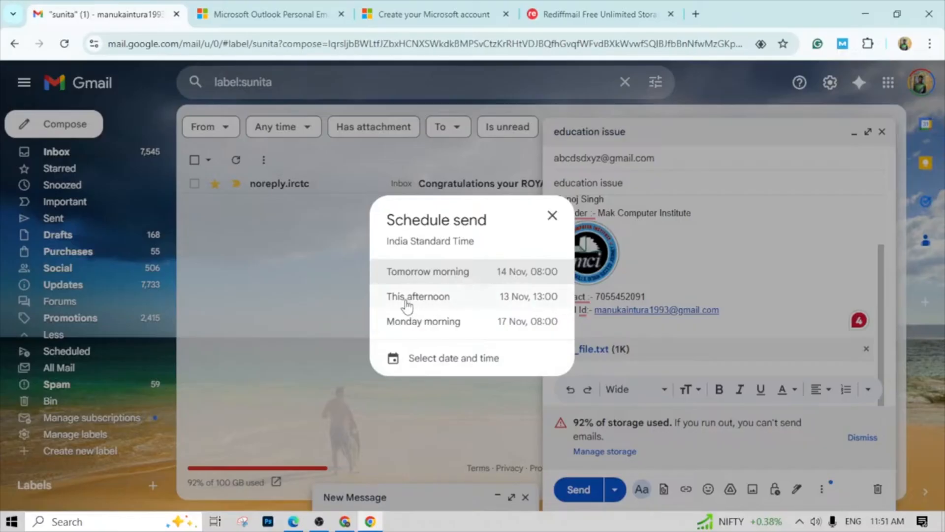
click(457, 365)
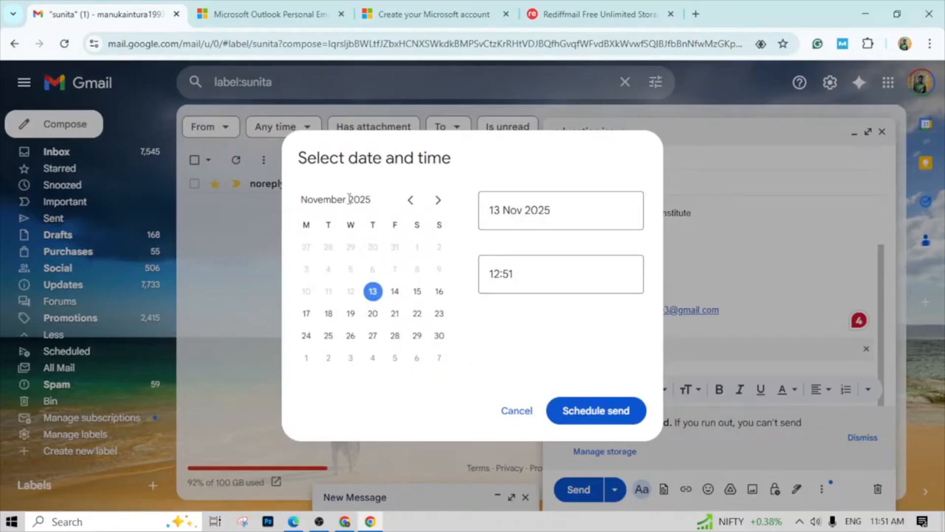
click(411, 203)
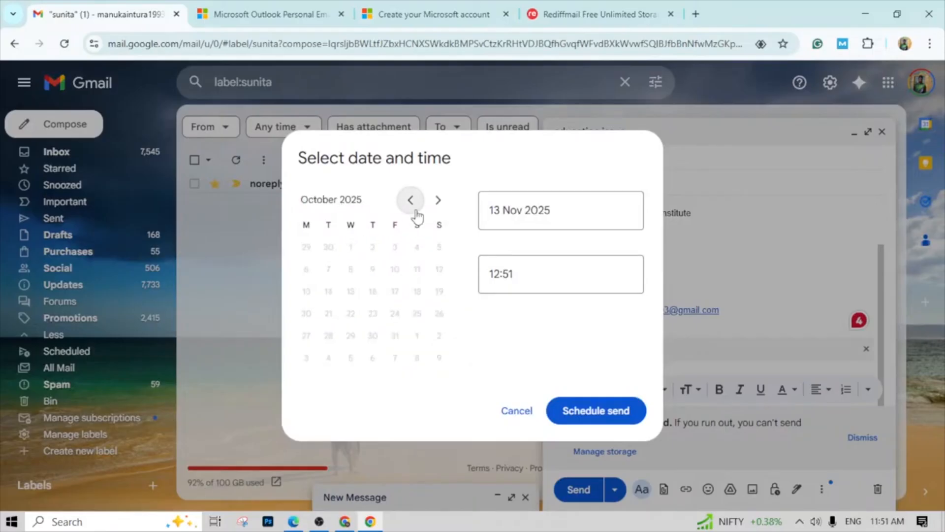
click(411, 207)
click(522, 210)
drag(521, 210, 487, 212)
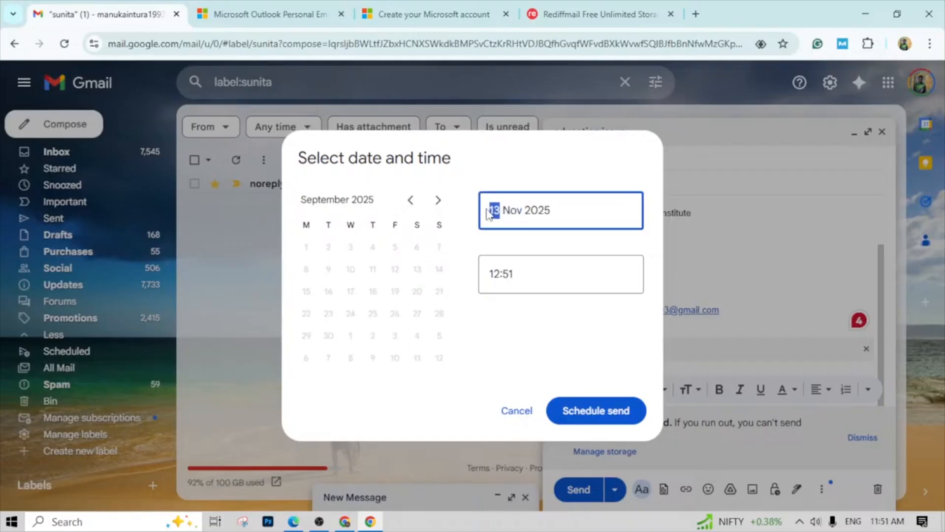
text(15)
drag(520, 277, 500, 271)
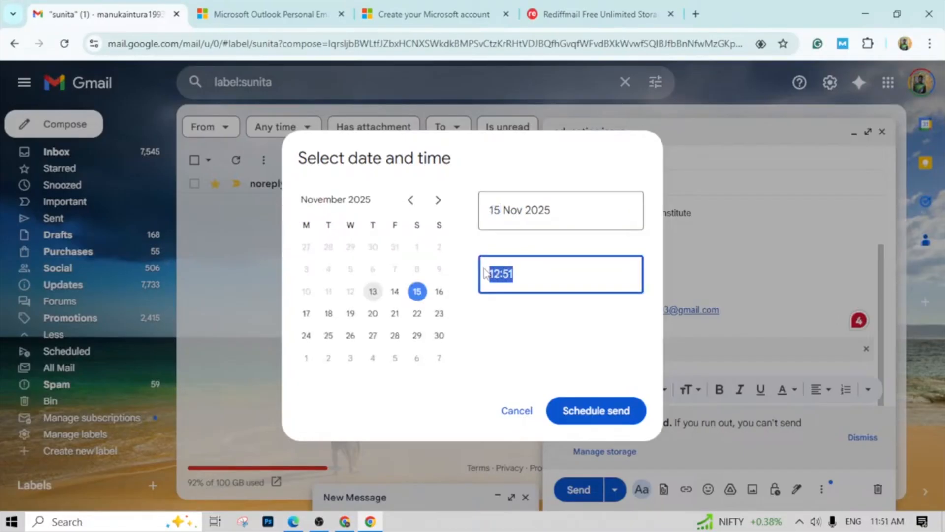
key(BackSpace)
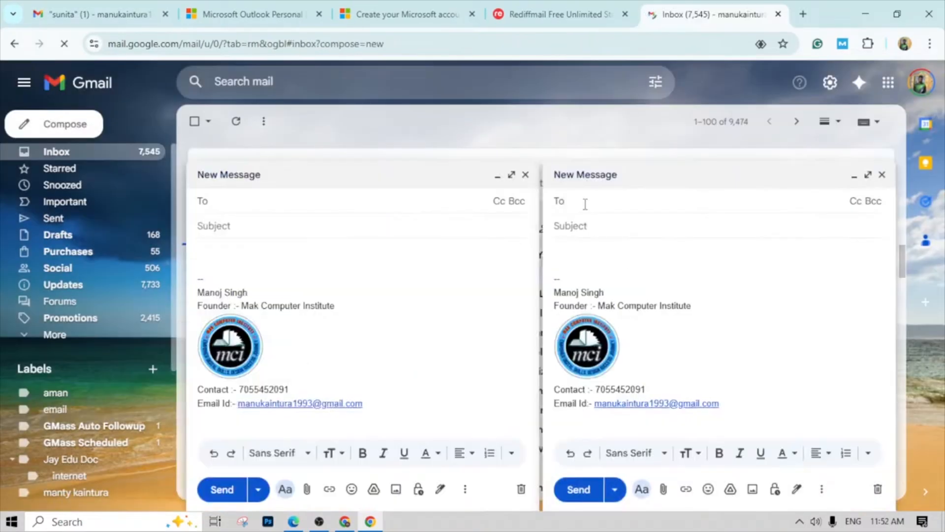
- Address another new message to the suggested "abc" contact and enter "xfcfvxddfg" as its body
click(585, 204)
text(ab)
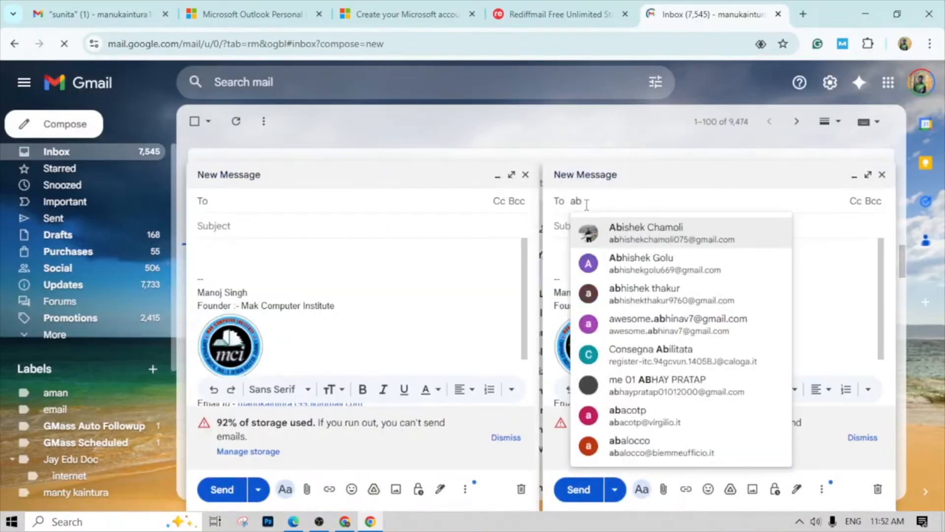
text(c)
click(622, 249)
click(608, 266)
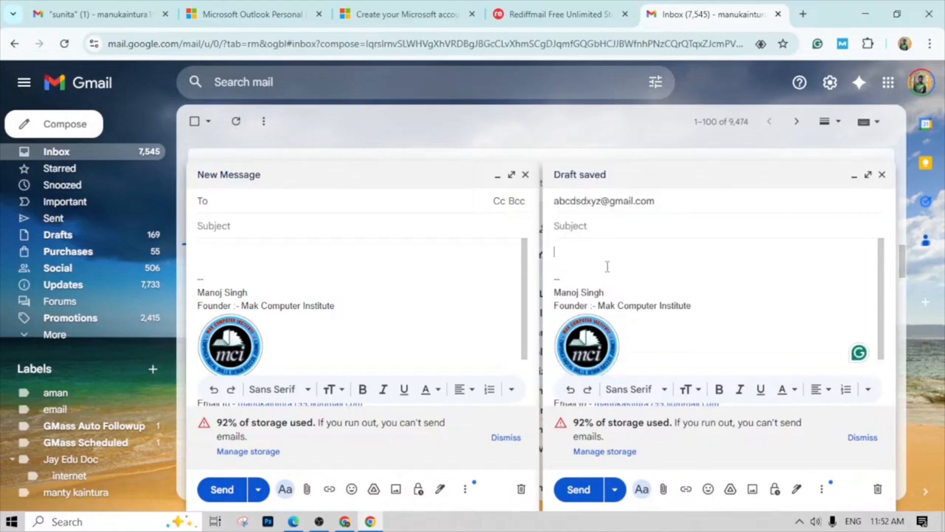
text(xfcfvxddfg)
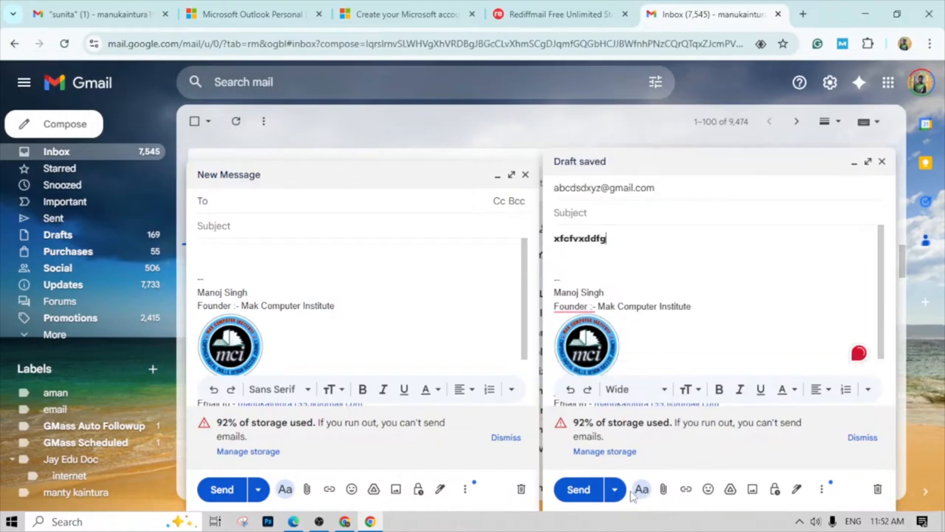
- Open a custom Schedule send for the "xfcfvxddfg" email and set its date to 18 Nov 2025
click(614, 489)
click(586, 462)
click(443, 359)
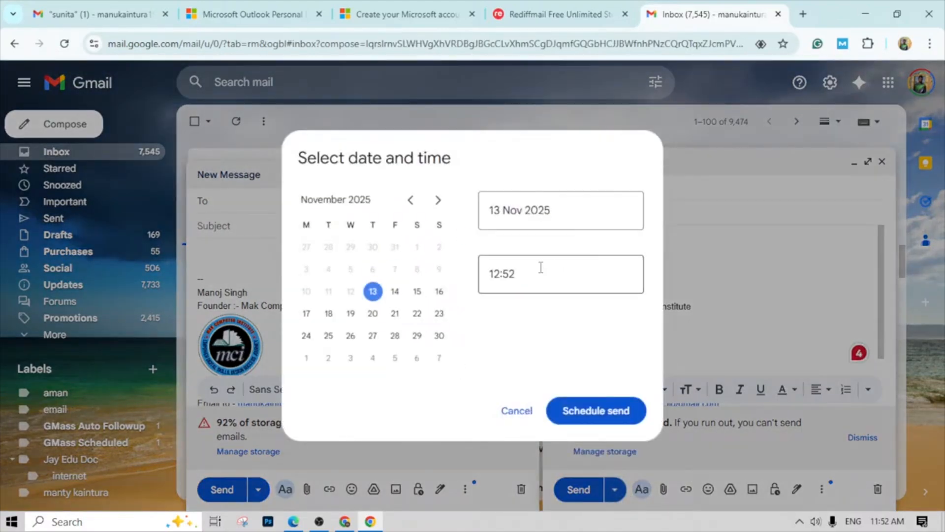
click(553, 211)
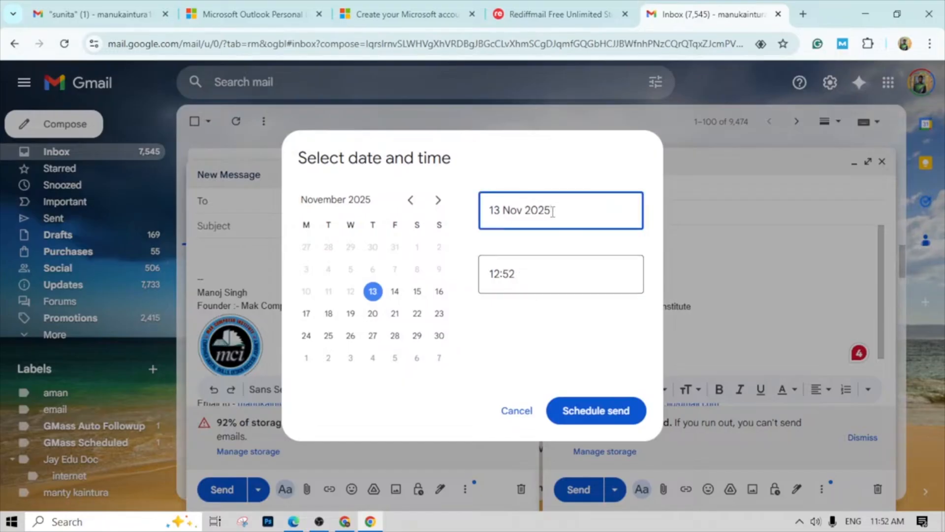
click(531, 277)
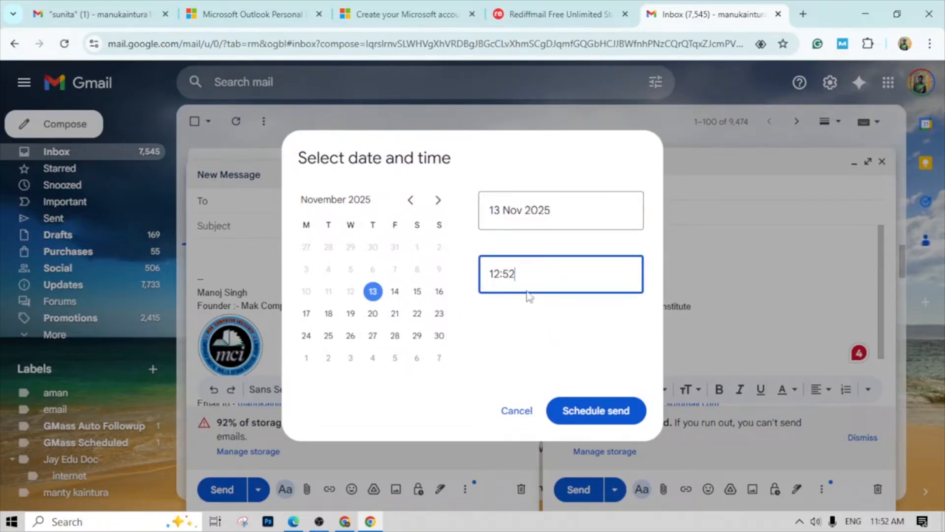
drag(513, 207, 488, 202)
click(497, 211)
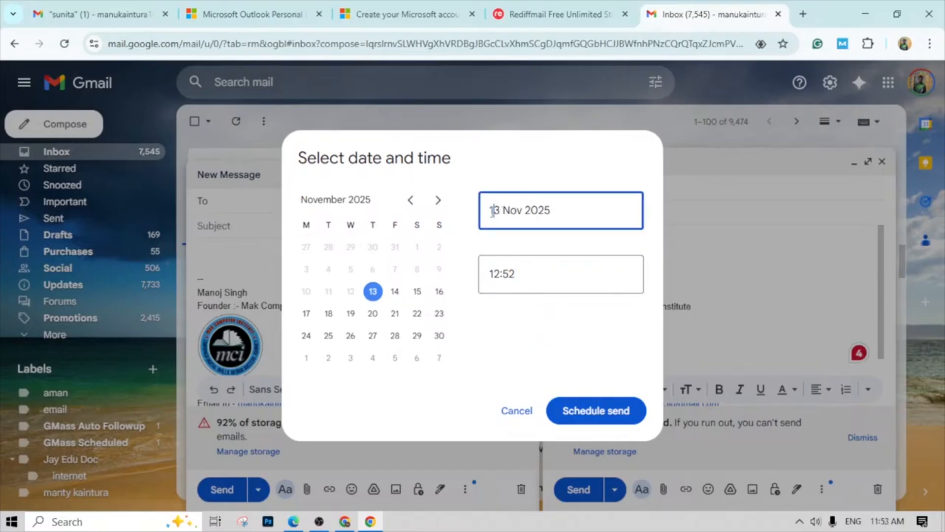
click(411, 200)
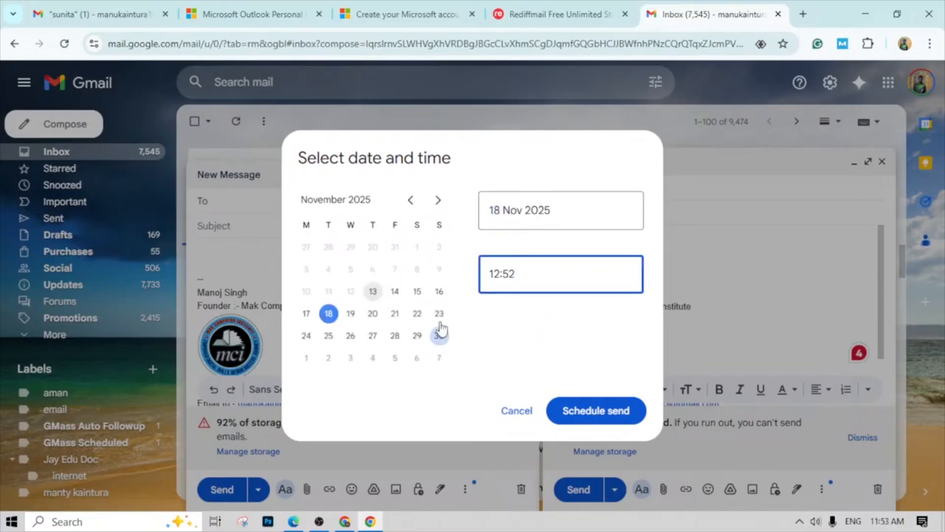
- Set the sending time to 9am, schedule the email, and minimise the remaining blank message
mouse_move(514, 274)
mouse_down()
mouse_move(490, 271)
mouse_move(497, 269)
mouse_up()
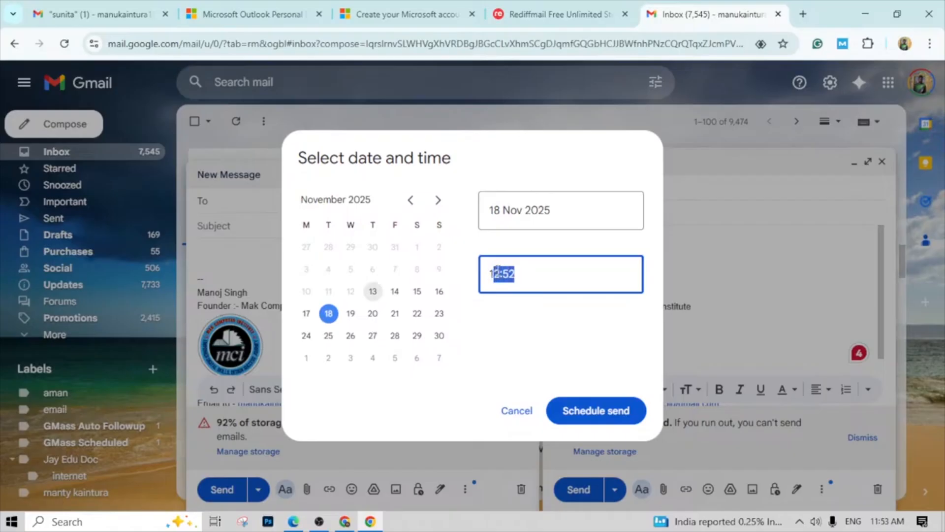
key(BackSpace)
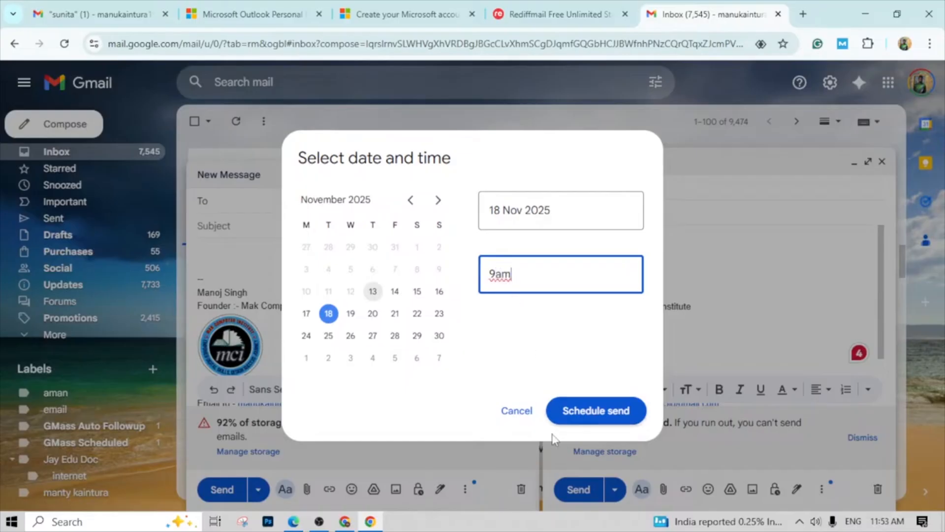
click(585, 419)
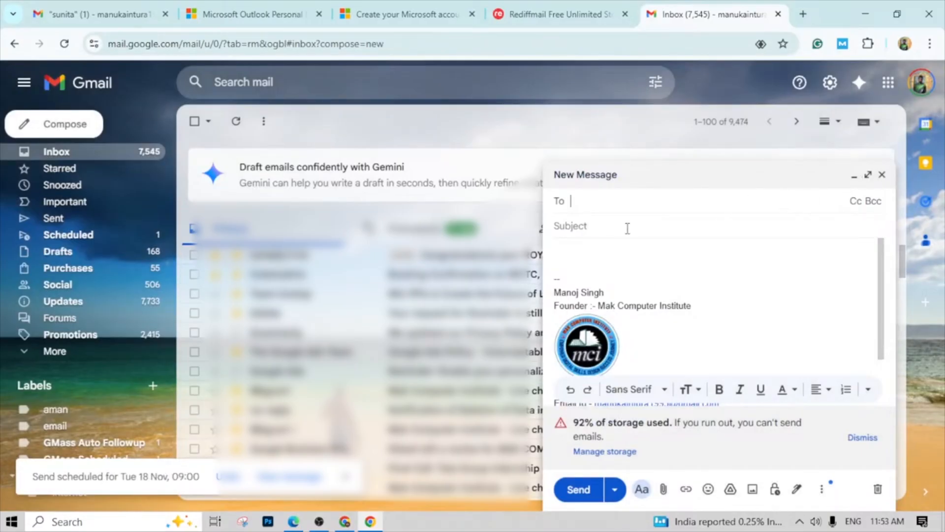
click(881, 181)
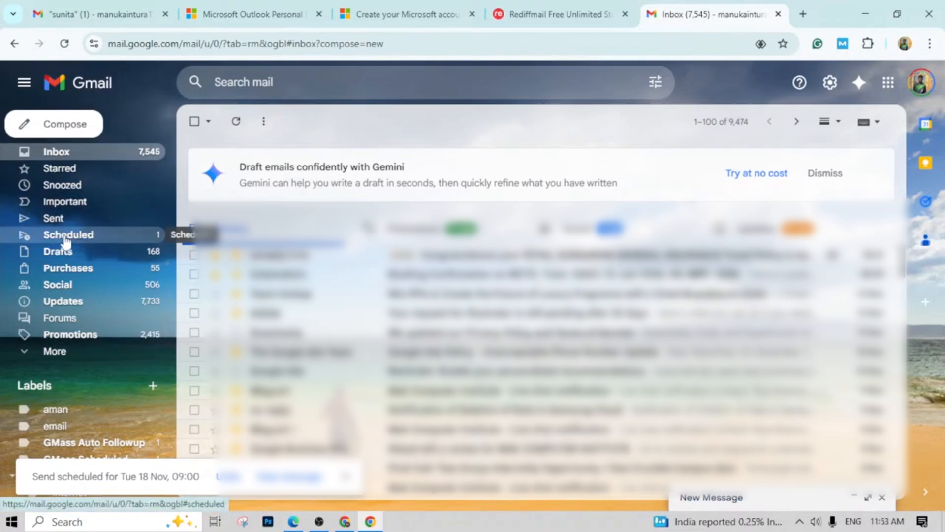
- Expand the folder list, look through the messages in All Mail, and return to the Inbox
click(45, 352)
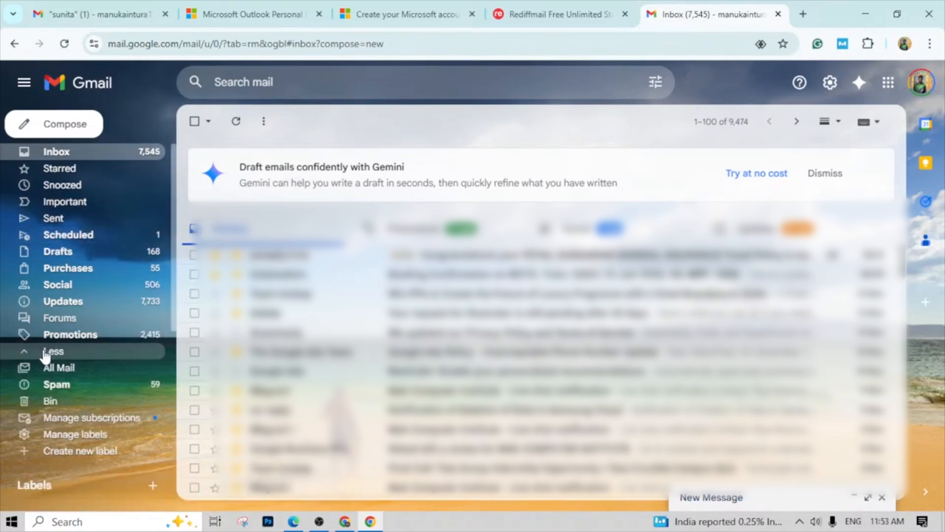
click(67, 375)
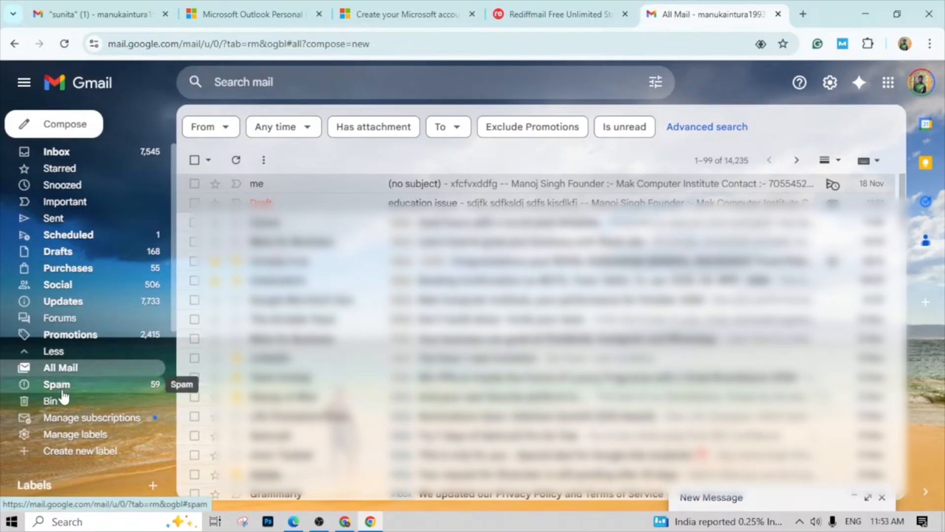
scroll(296, 296, down, 5)
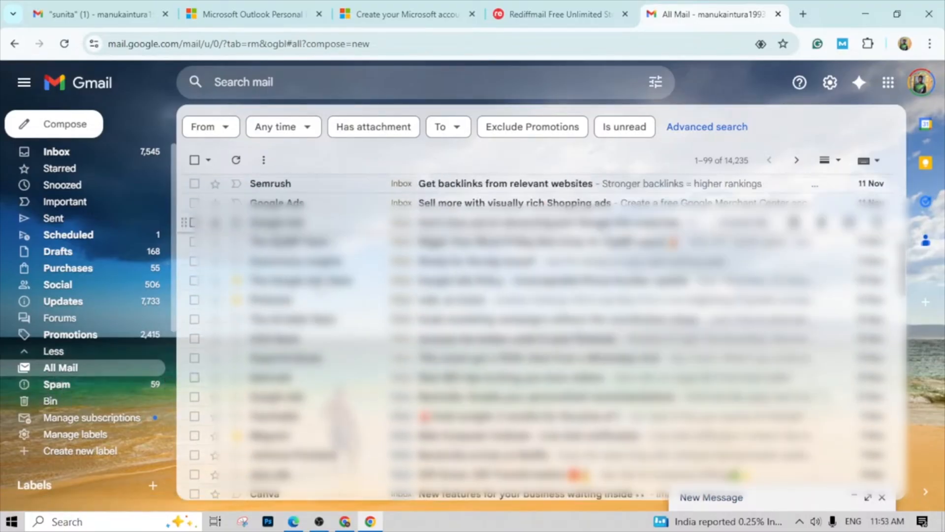
scroll(492, 295, up, 5)
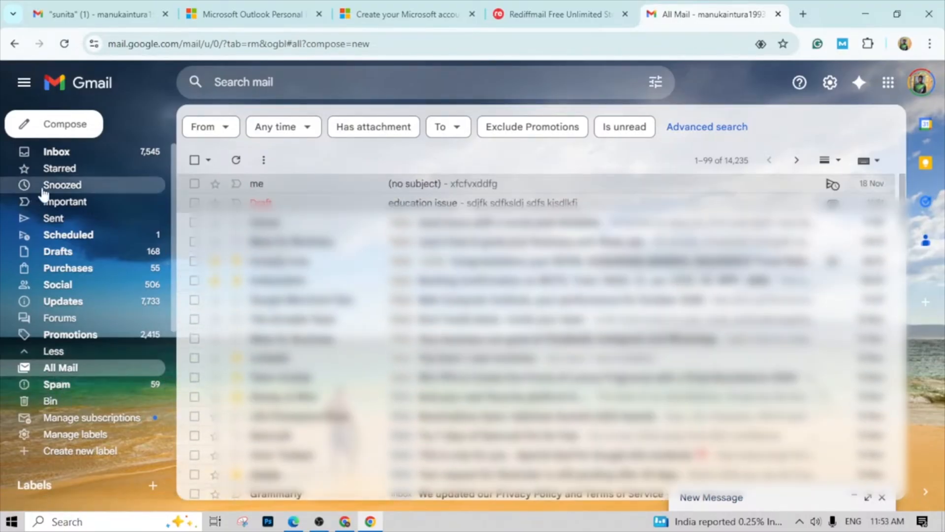
click(70, 160)
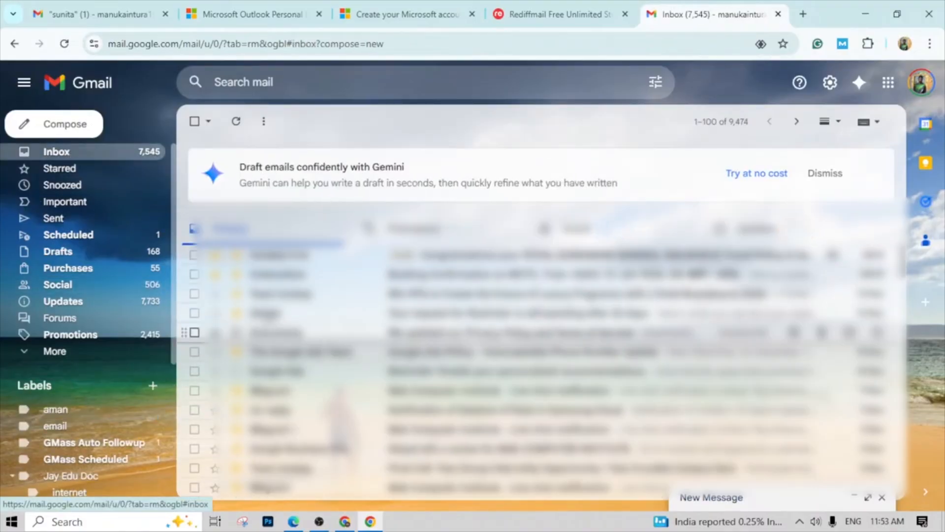
- Reopen All Mail from the expanded folder list and review its older messages before returning to the newest ones
click(55, 351)
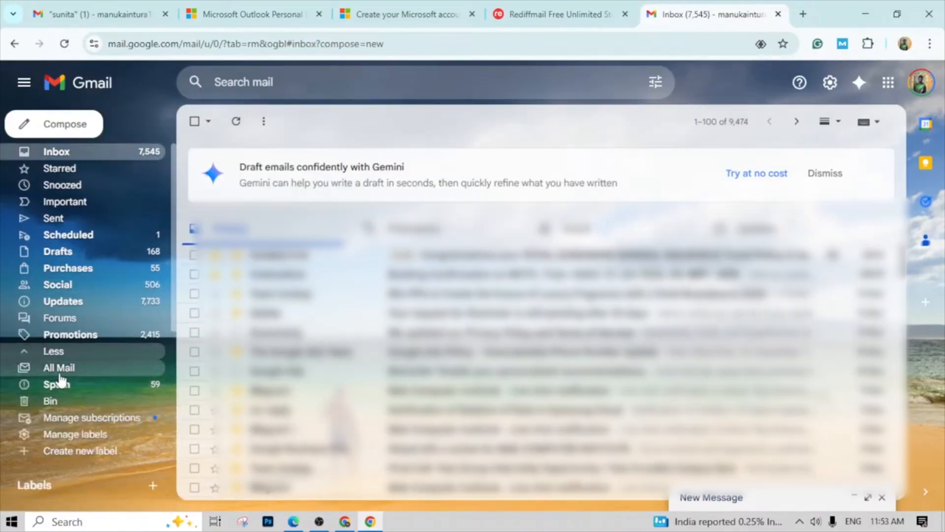
click(62, 367)
scroll(302, 189, down, 5)
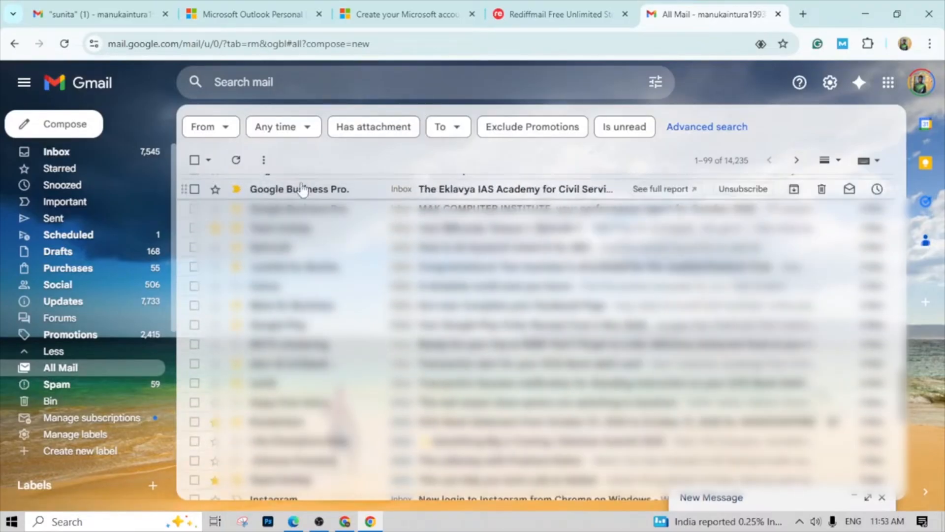
scroll(305, 474, up, 4)
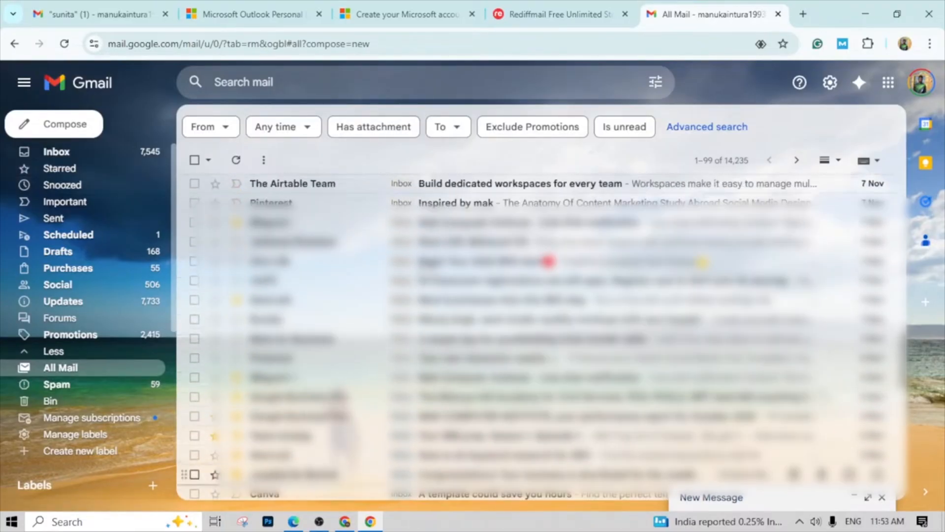
scroll(305, 474, up, 10)
scroll(305, 315, up, 6)
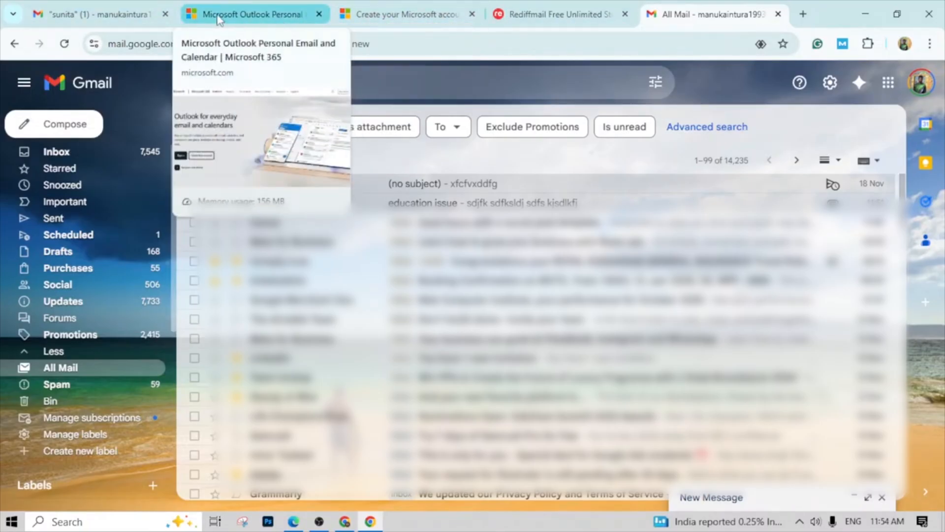
- Review the open Microsoft Outlook page, the Microsoft account creation page and the Rediffmail registration form
click(254, 20)
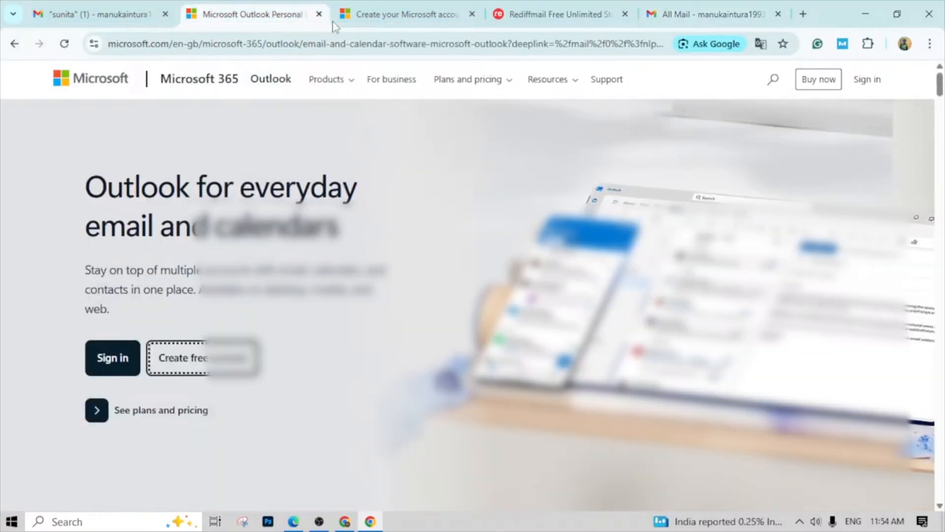
click(429, 17)
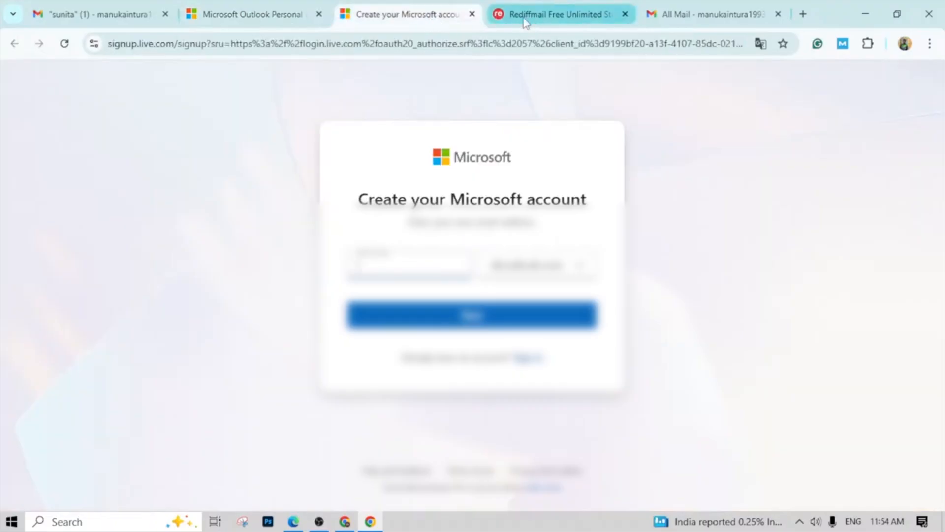
click(267, 18)
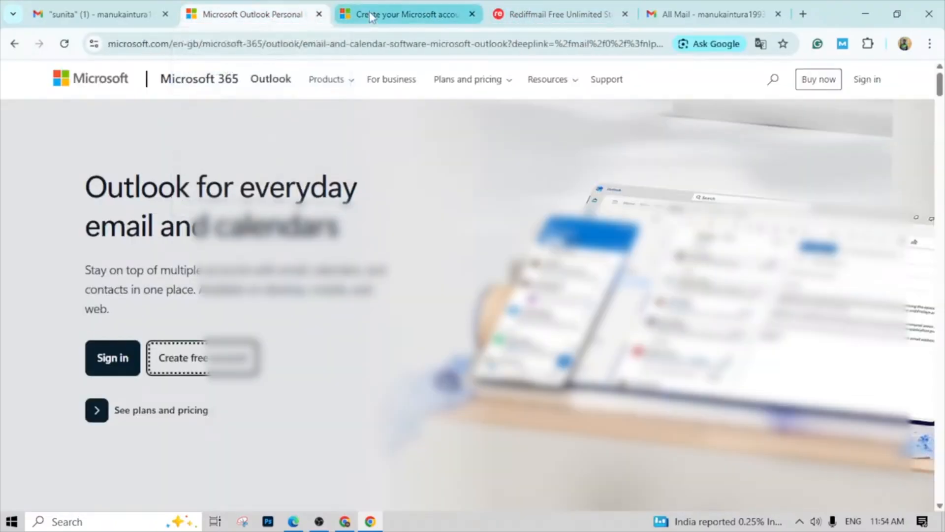
click(374, 17)
click(539, 18)
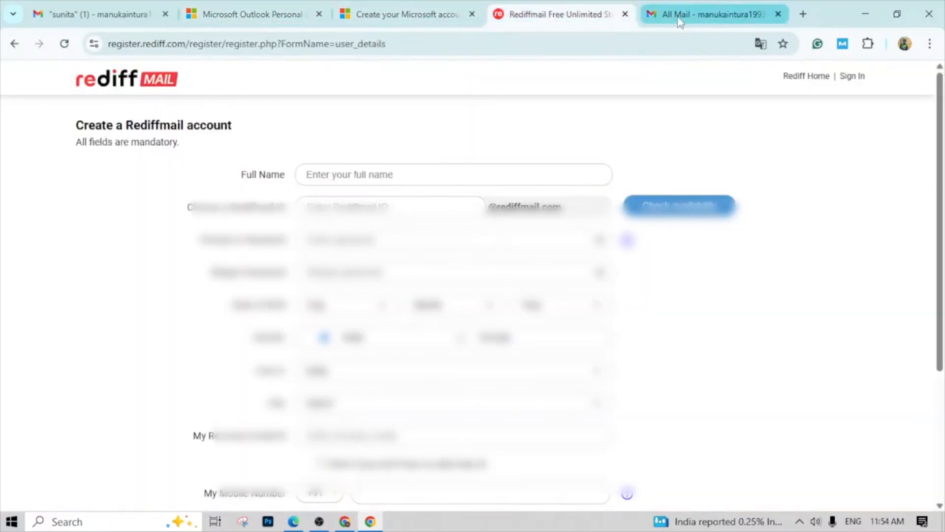
mouse_move(352, 528)
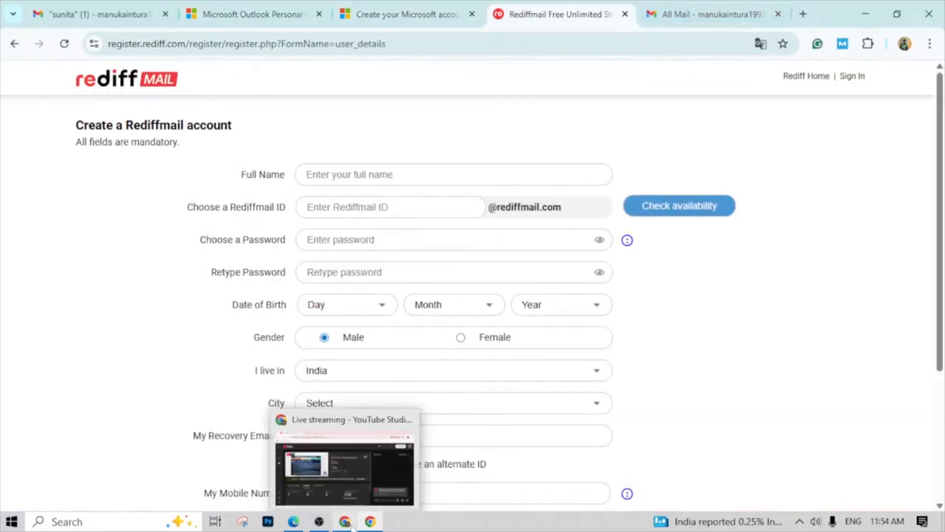